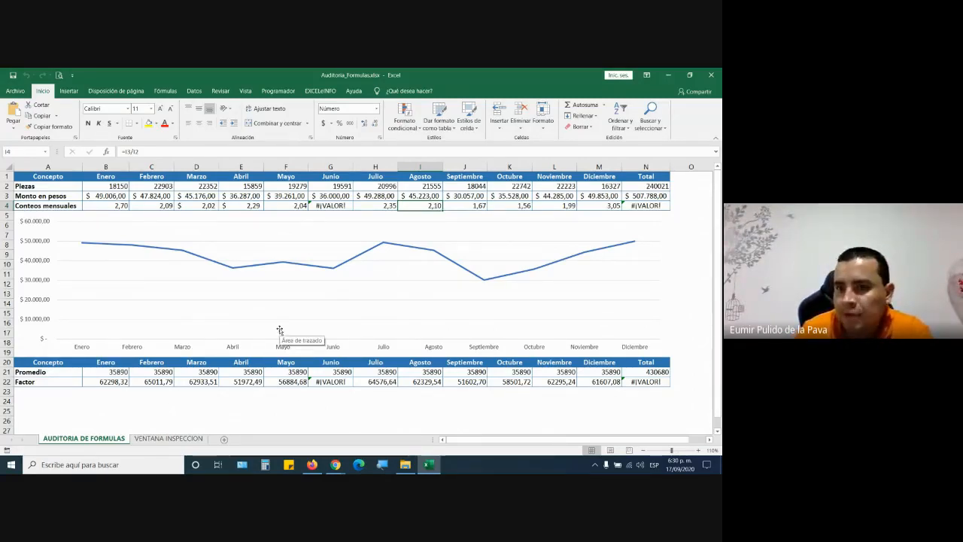
- Show the Fórmulas ribbon and zoom the screen to 200% with Windows Magnifier
{"action": "left_click", "coordinate": [164, 91]}
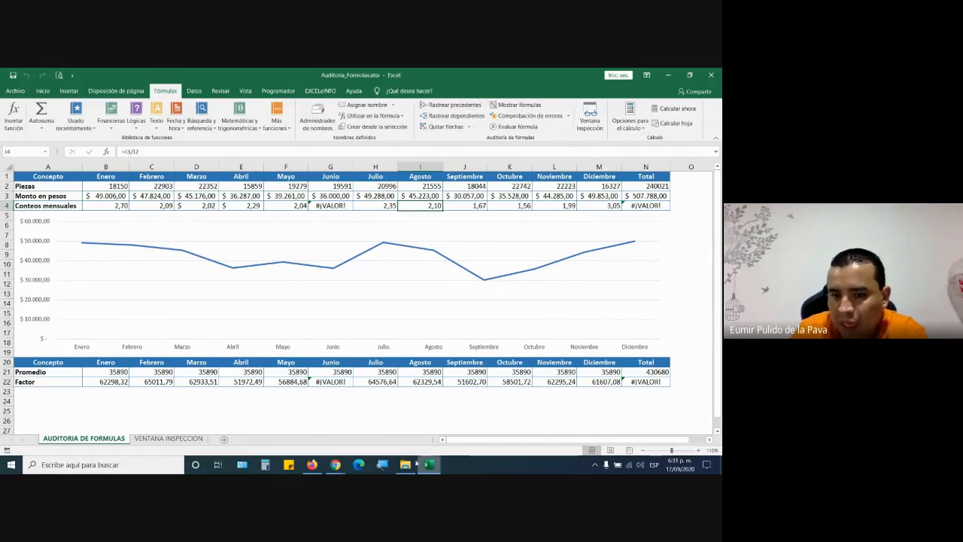
{"action": "left_click", "coordinate": [382, 467]}
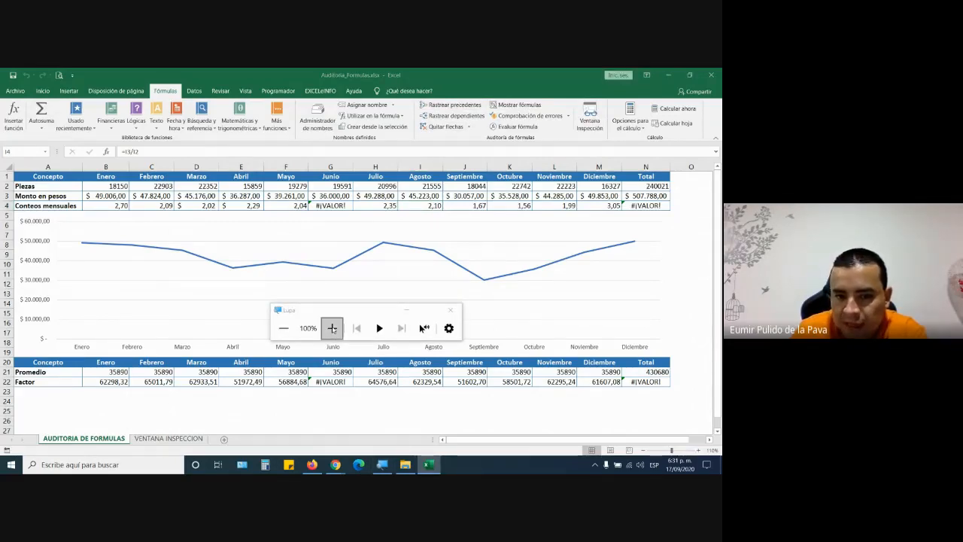
{"action": "left_click", "coordinate": [331, 327]}
{"action": "left_click", "coordinate": [332, 329]}
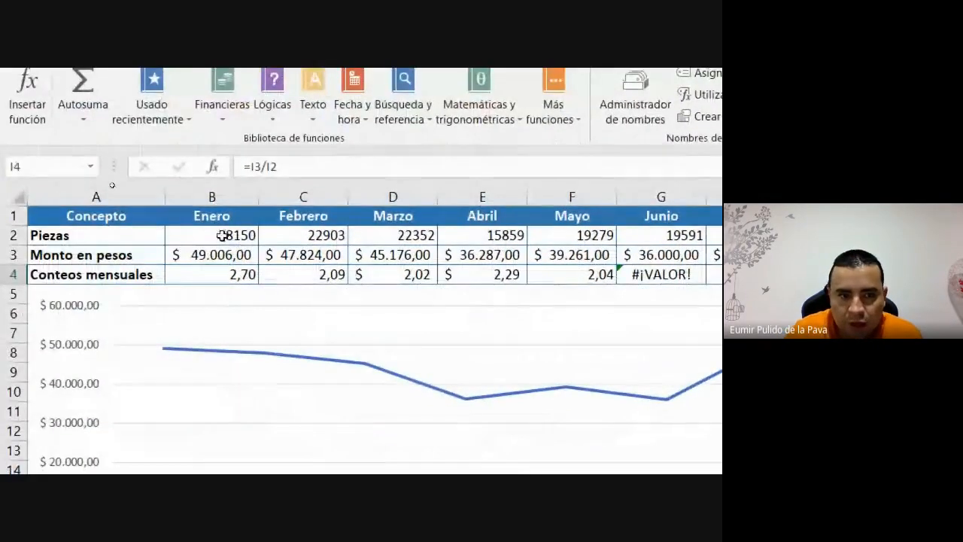
{"action": "left_click", "coordinate": [140, 276]}
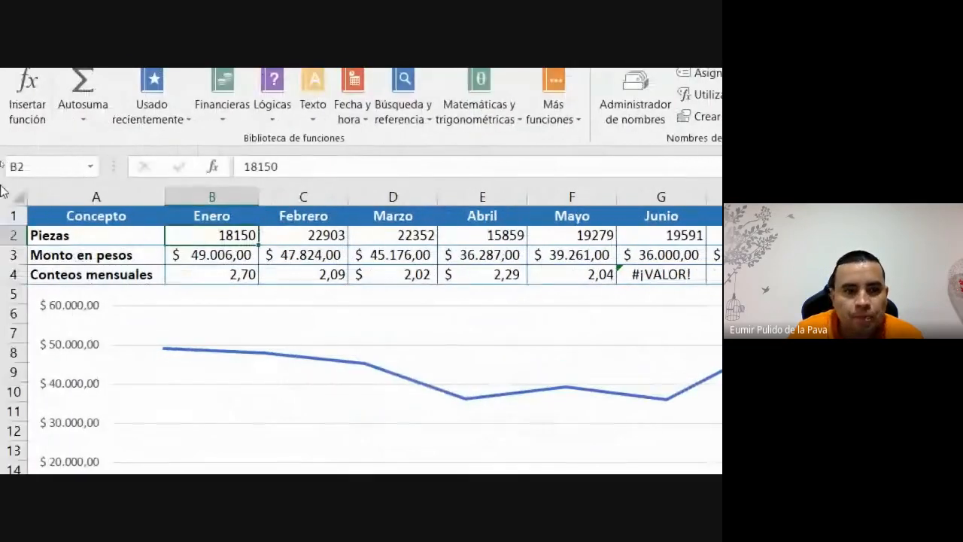
{"action": "left_click", "coordinate": [295, 165]}
{"action": "left_click", "coordinate": [226, 256]}
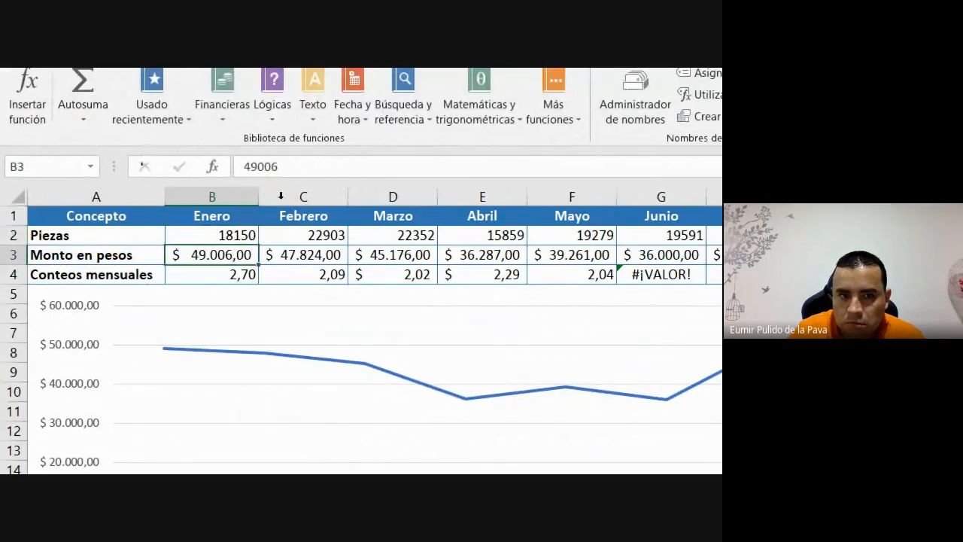
{"action": "left_click", "coordinate": [296, 165]}
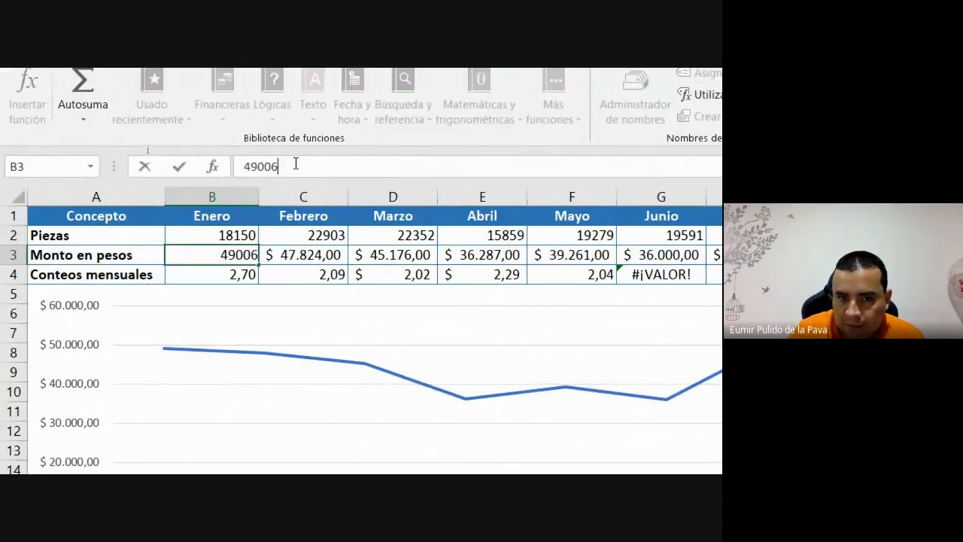
{"action": "left_click", "coordinate": [191, 270]}
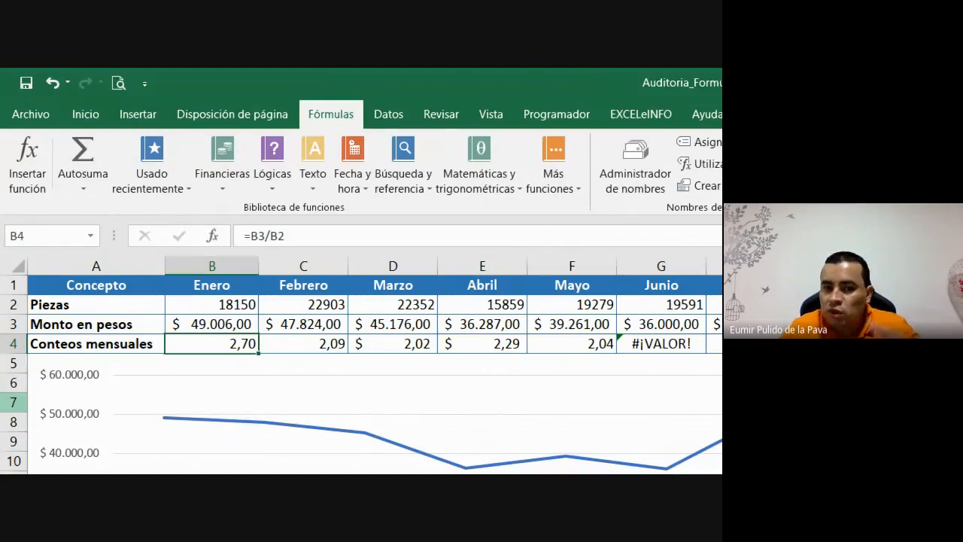
- Try tracing precedents of January pieces in B2, dismiss the no-formula warning, then switch to Meet
{"action": "left_click", "coordinate": [204, 305]}
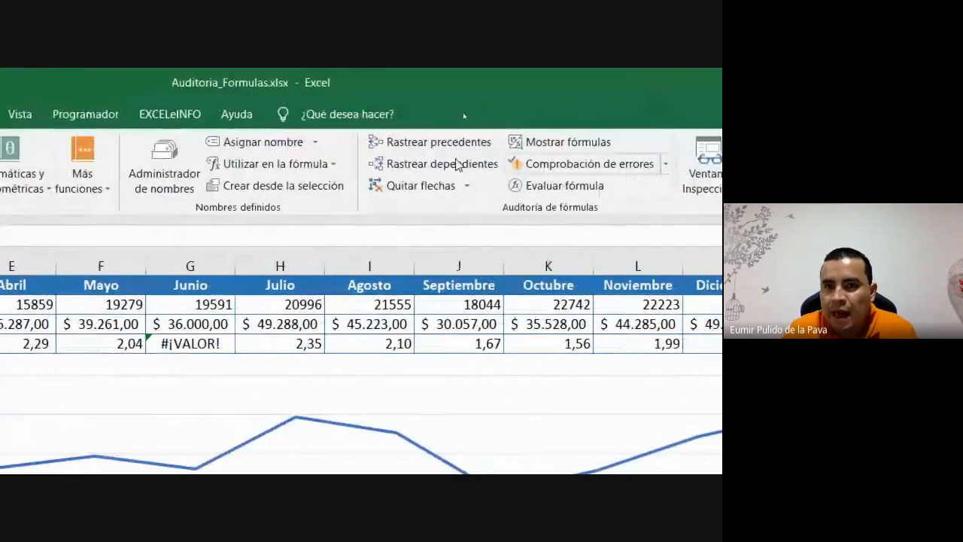
{"action": "left_click", "coordinate": [423, 143]}
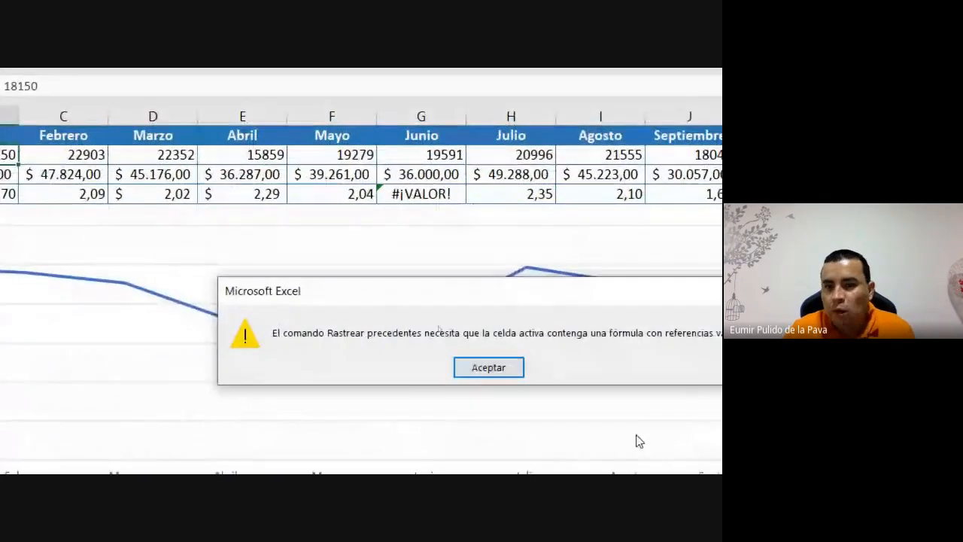
{"action": "left_click", "coordinate": [517, 368]}
{"action": "mouse_move", "coordinate": [444, 456]}
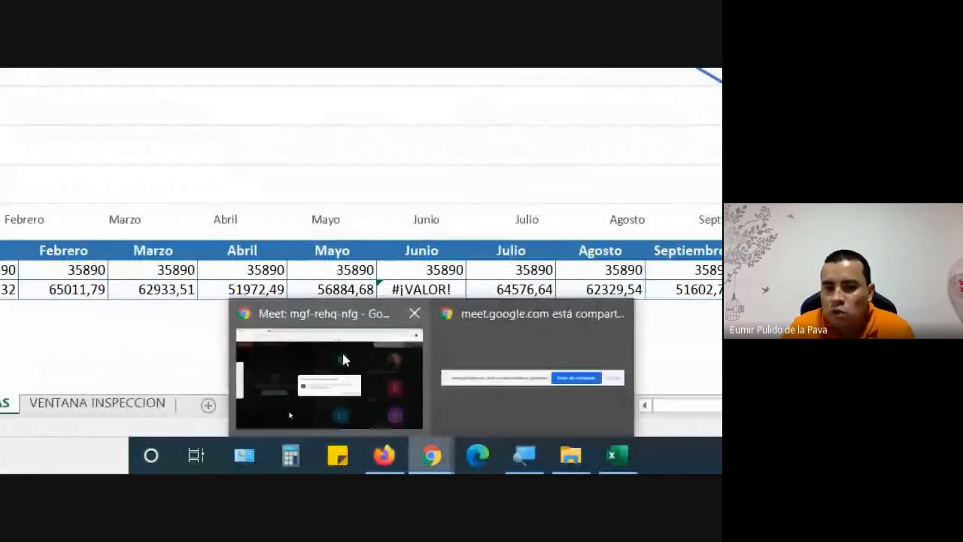
{"action": "left_click", "coordinate": [343, 360]}
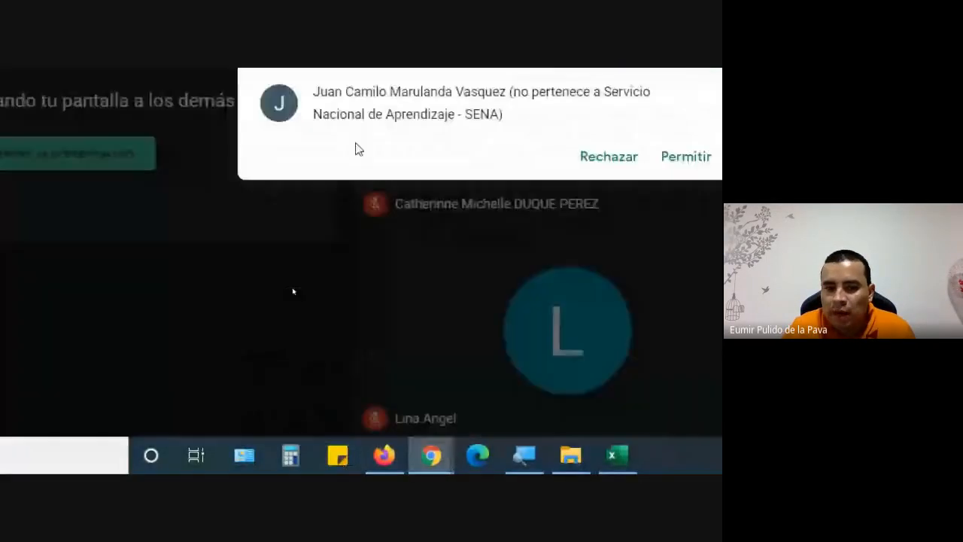
- Admit both waiting participants to the Meet call, returning to the Excel workbook afterwards
{"action": "left_click", "coordinate": [545, 395]}
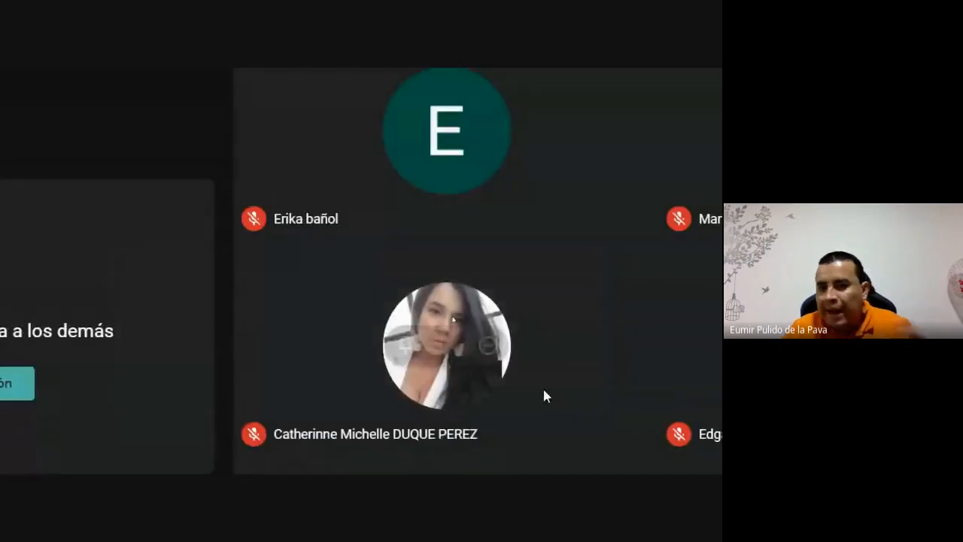
{"action": "left_click", "coordinate": [495, 456]}
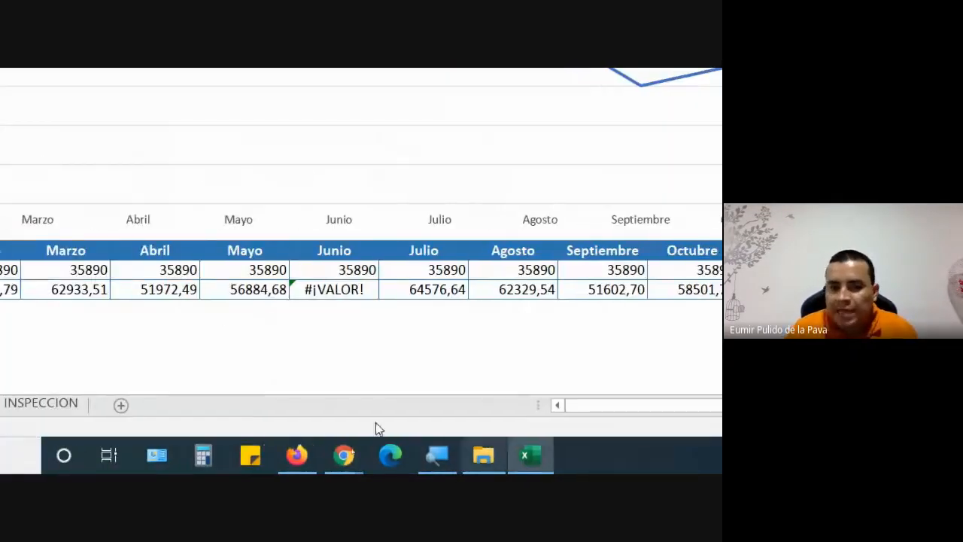
{"action": "mouse_move", "coordinate": [310, 456]}
{"action": "left_click", "coordinate": [251, 395]}
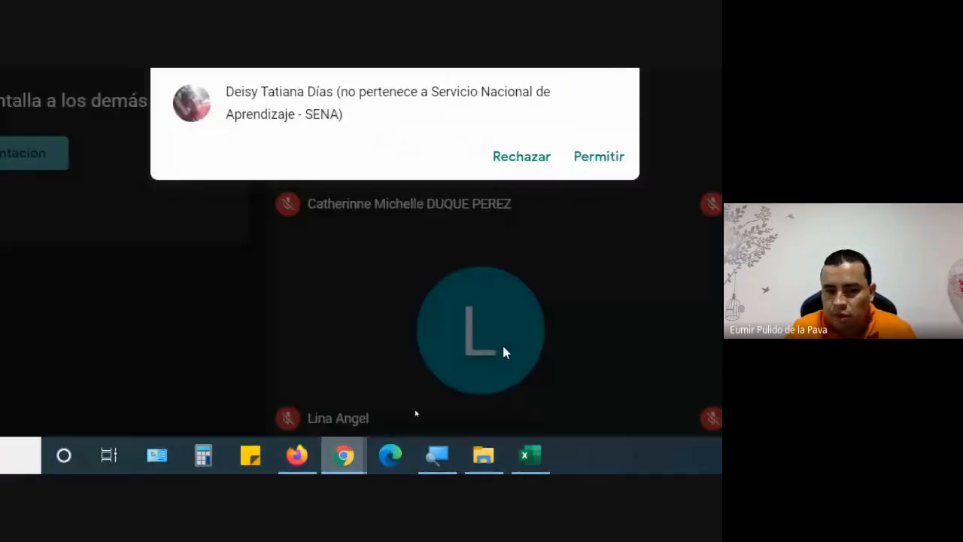
{"action": "left_click", "coordinate": [602, 155]}
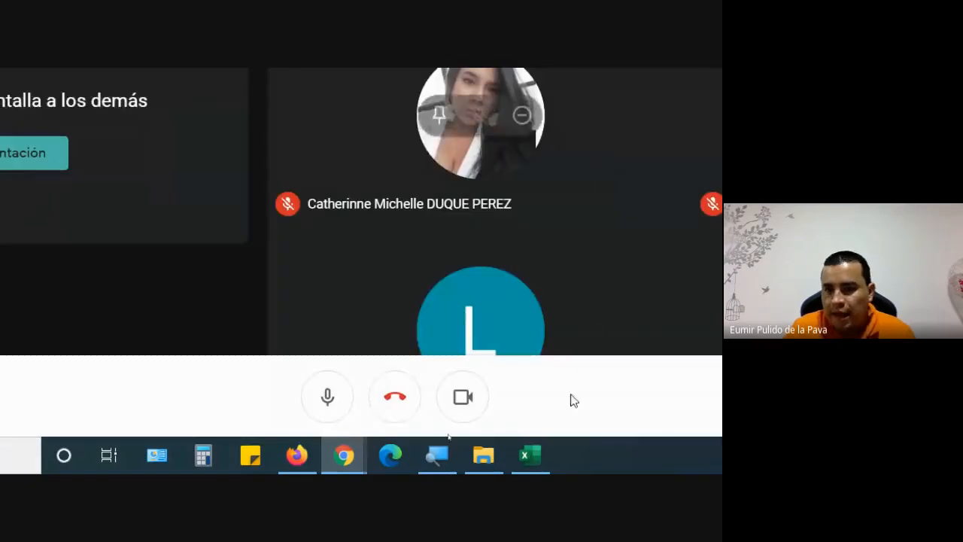
{"action": "left_click", "coordinate": [545, 459]}
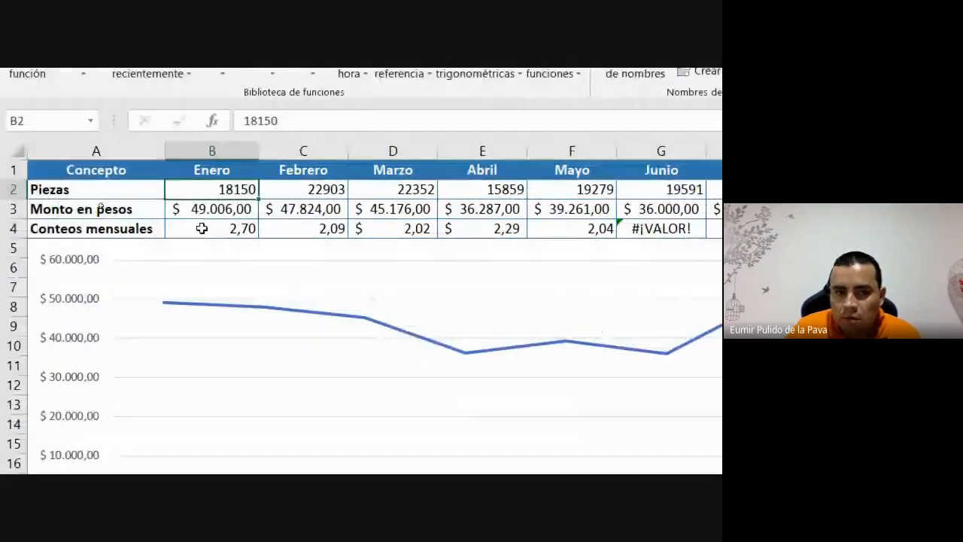
- Trace precedents of January's monthly count B4, showing arrows from B2 and B3
{"action": "left_click", "coordinate": [200, 224]}
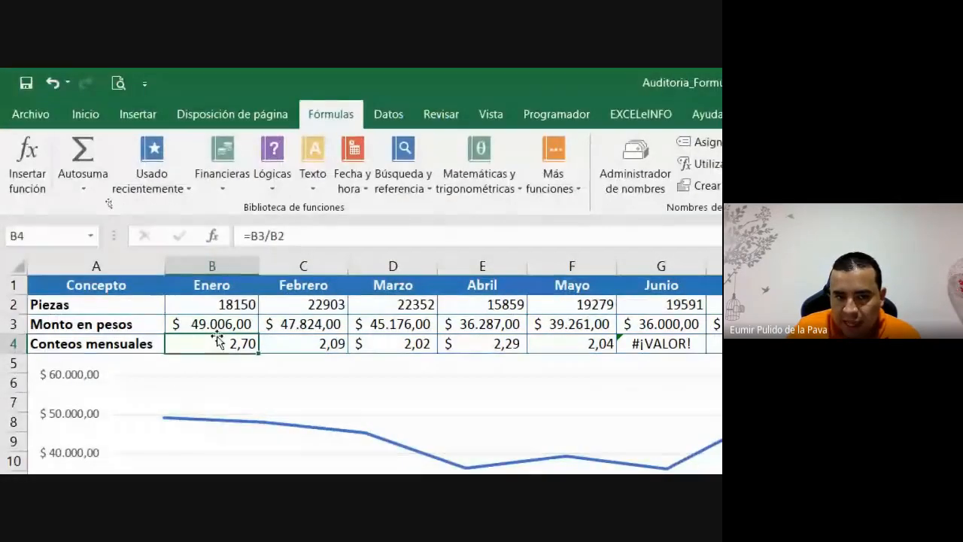
{"action": "left_click", "coordinate": [216, 324]}
{"action": "left_click", "coordinate": [221, 304]}
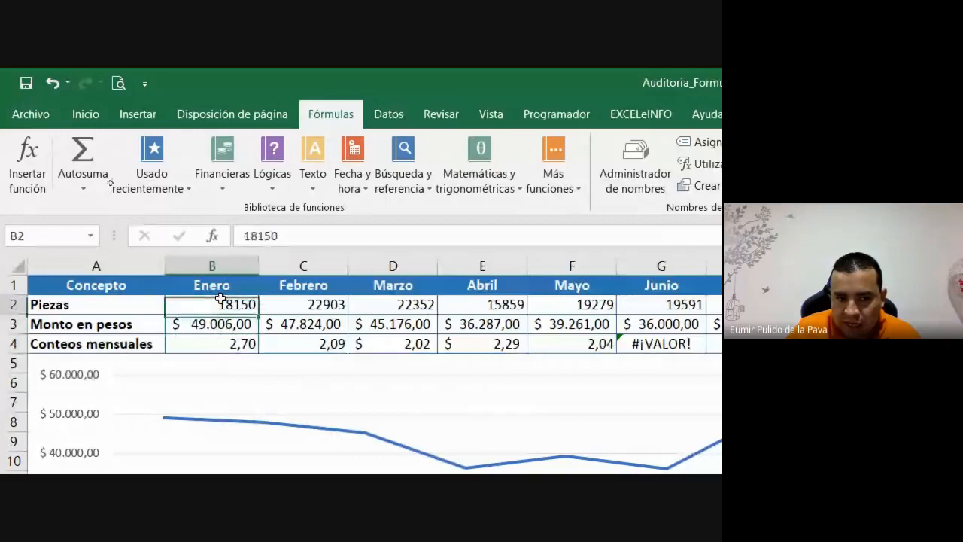
{"action": "left_click", "coordinate": [229, 344]}
{"action": "left_click", "coordinate": [550, 144]}
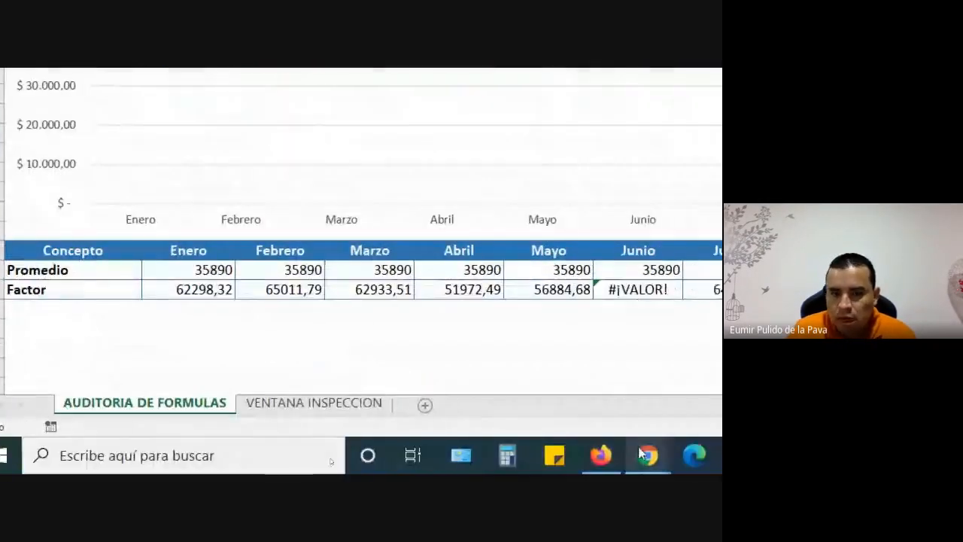
- Admit the waiting participant to the Meet call and return to Excel
{"action": "left_click", "coordinate": [643, 454]}
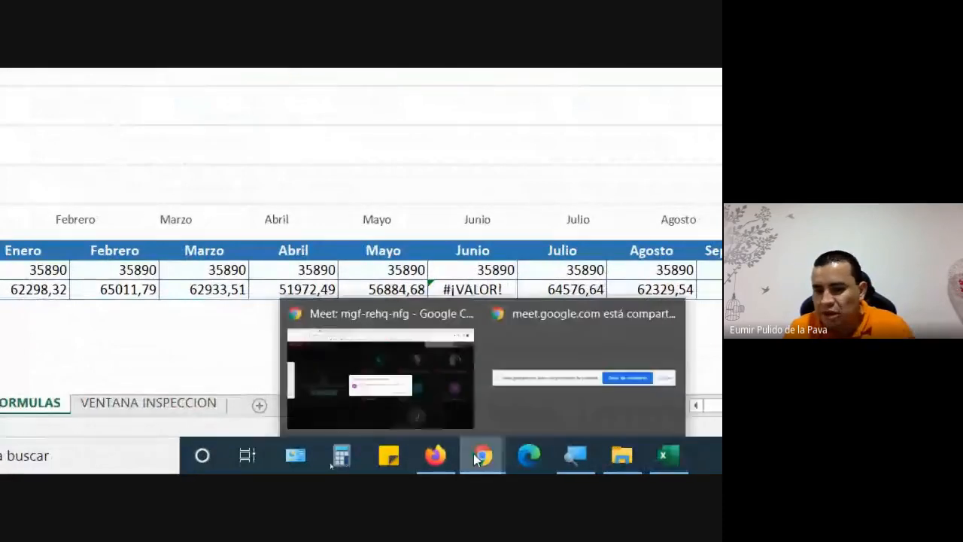
{"action": "left_click", "coordinate": [468, 369]}
{"action": "left_click", "coordinate": [601, 154]}
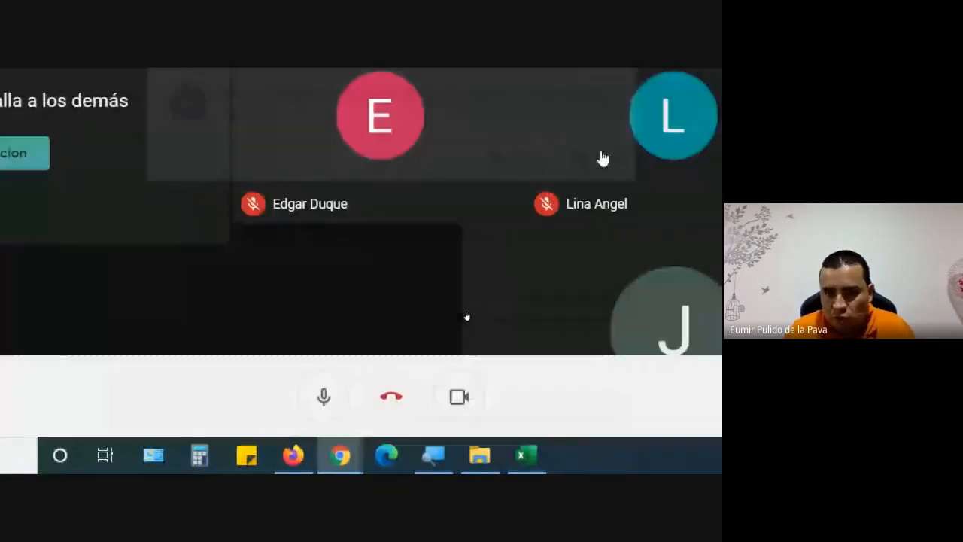
{"action": "left_click", "coordinate": [527, 456]}
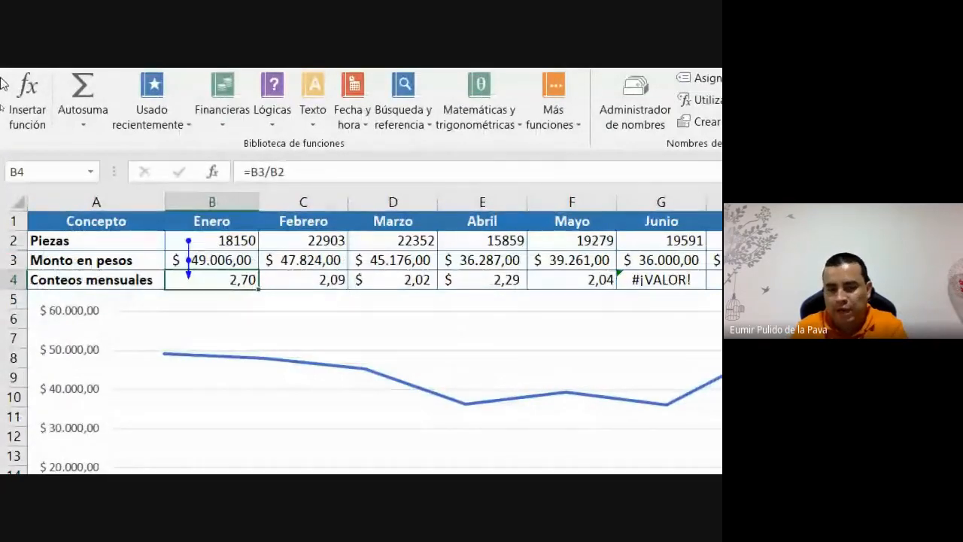
- Trace precedents for the February, March and April monthly counts in C4, D4 and E4
{"action": "left_click", "coordinate": [310, 279]}
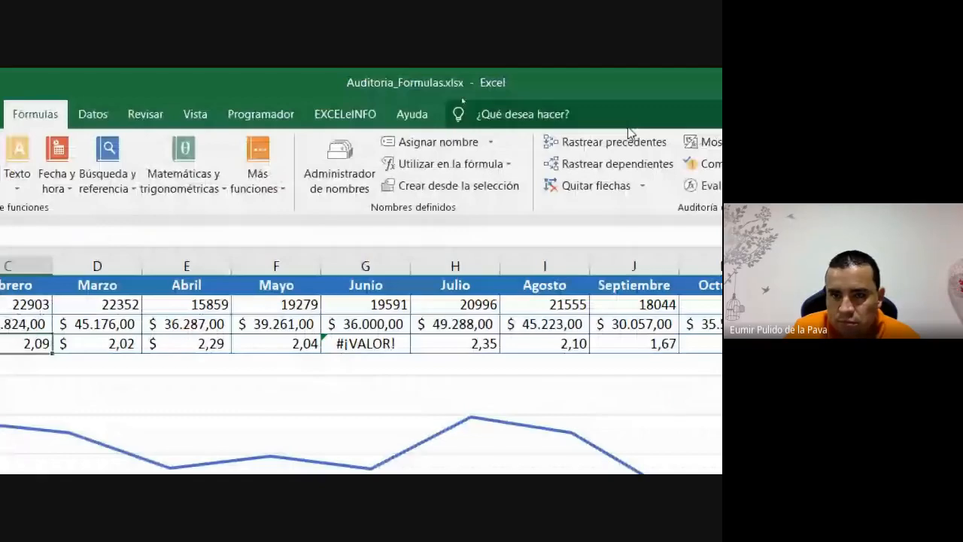
{"action": "left_click", "coordinate": [616, 141]}
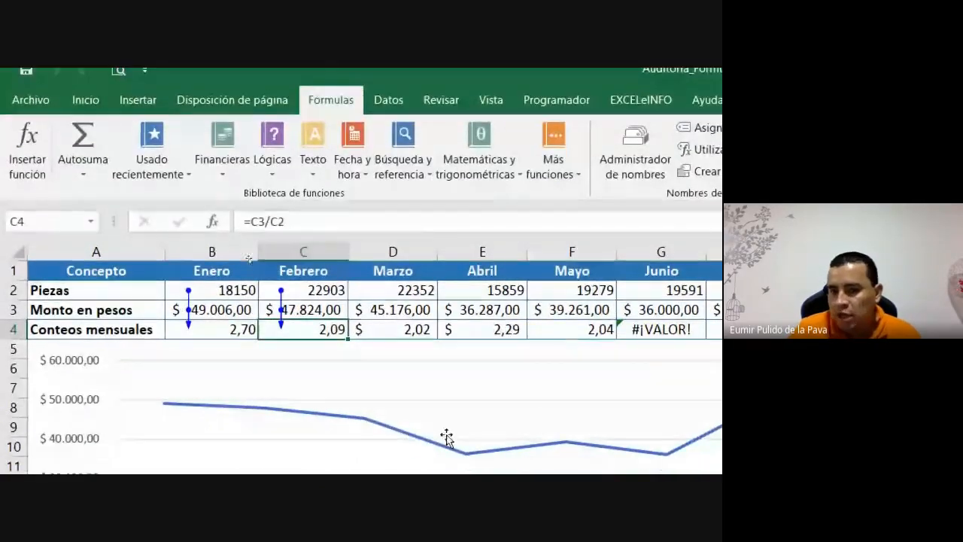
{"action": "left_click_drag", "start_coordinate": [389, 332], "coordinate": [577, 329]}
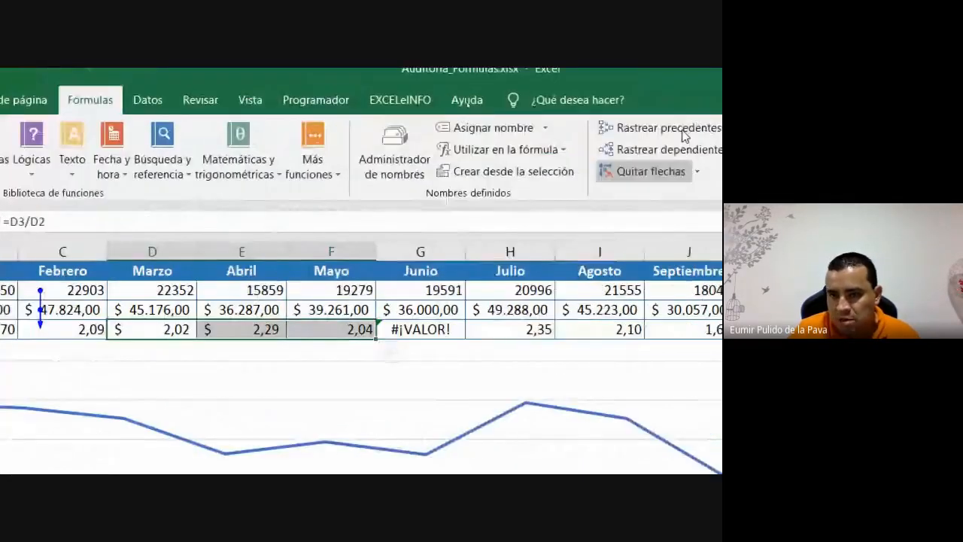
{"action": "left_click", "coordinate": [563, 141]}
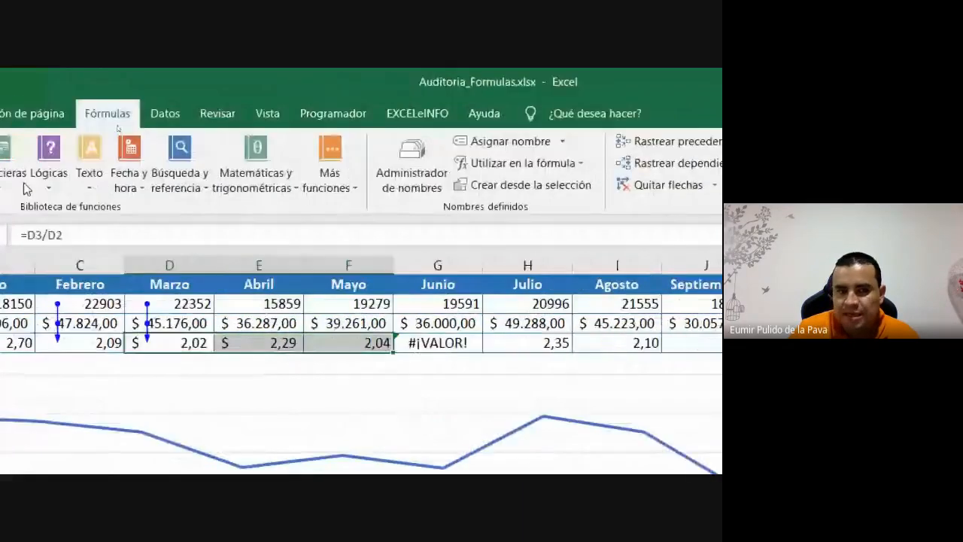
{"action": "left_click", "coordinate": [454, 340]}
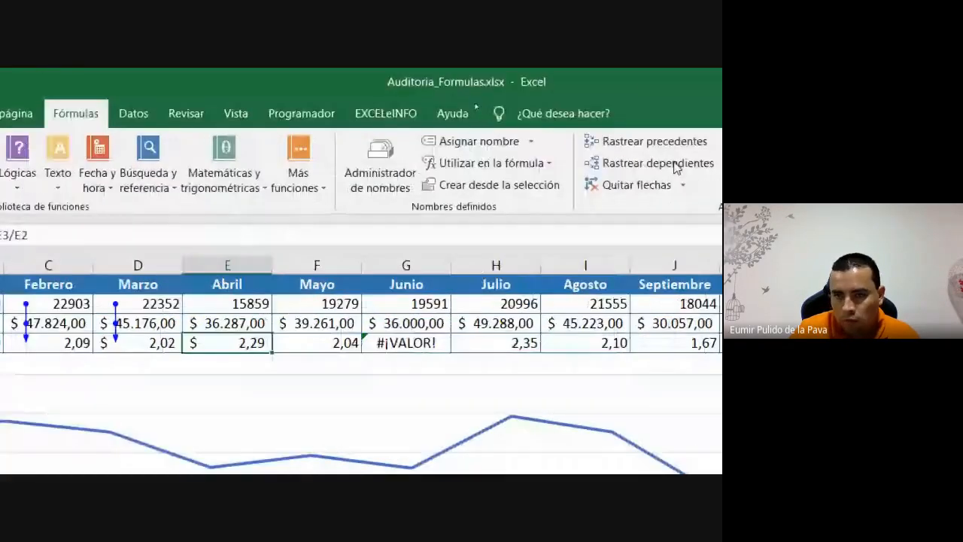
{"action": "left_click", "coordinate": [614, 142]}
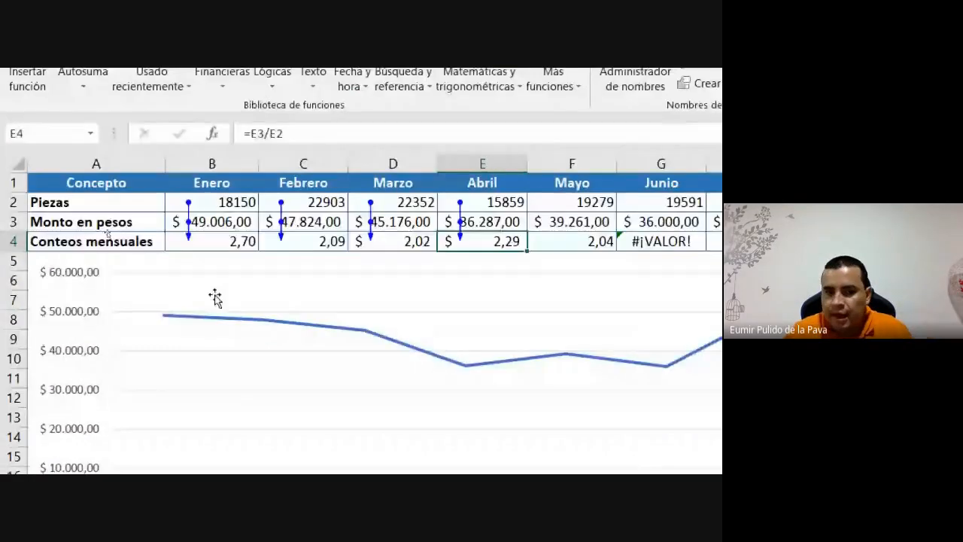
{"action": "left_click", "coordinate": [241, 343]}
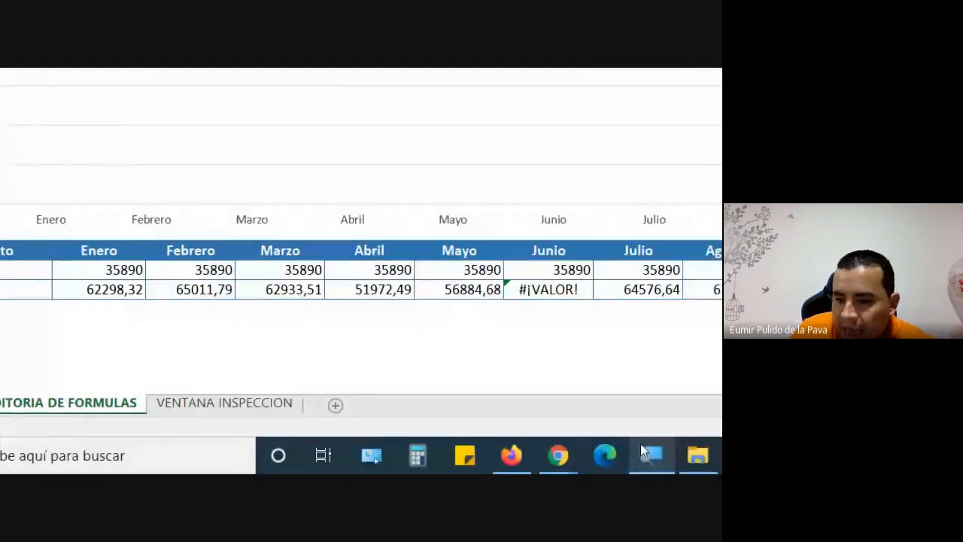
{"action": "left_click", "coordinate": [645, 452]}
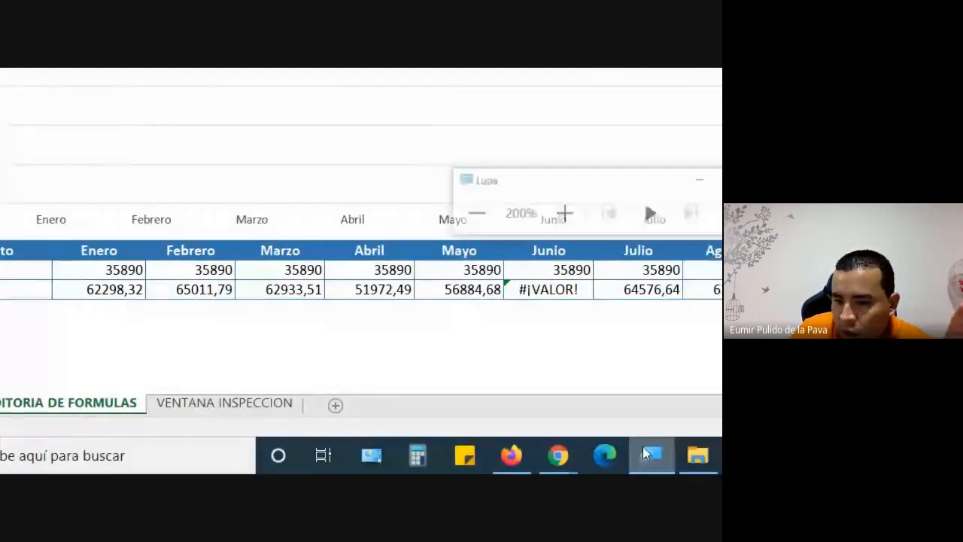
- Scroll right to June and open G4's formula, revealing =G3/G1
{"action": "left_click", "coordinate": [551, 183]}
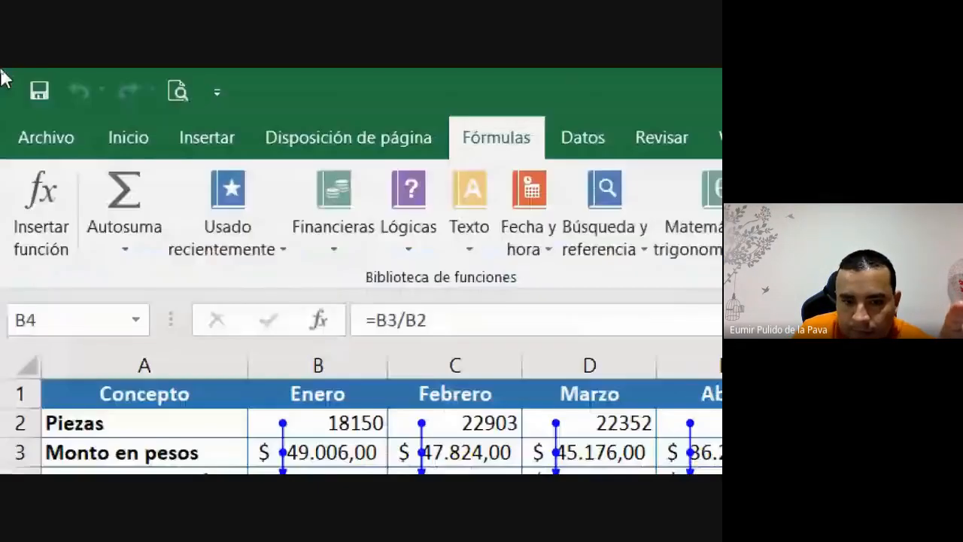
{"action": "left_click", "coordinate": [332, 175]}
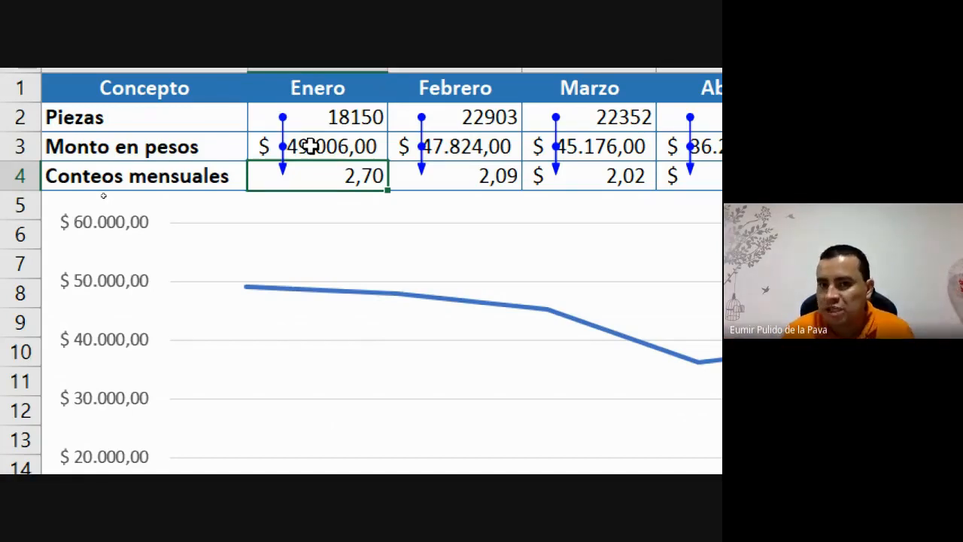
{"action": "scroll", "coordinate": [652, 179], "scroll_direction": "right", "scroll_amount": 3}
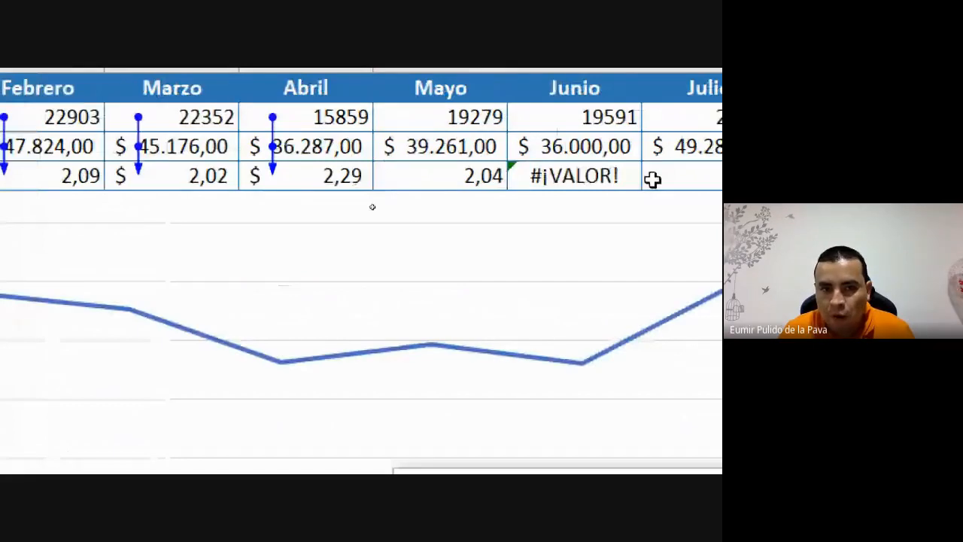
{"action": "scroll", "coordinate": [323, 187], "scroll_direction": "right", "scroll_amount": 2}
{"action": "left_click", "coordinate": [323, 176]}
{"action": "double_click", "coordinate": [324, 176]}
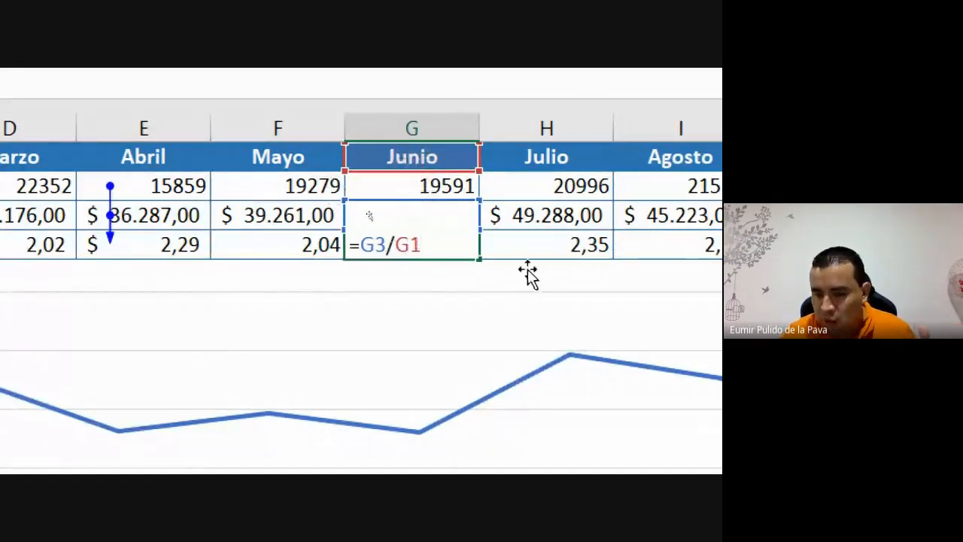
- Trace precedents of June's G4 and May's F4, then admit a waiting Meet participant
{"action": "key", "text": "Return"}
{"action": "left_click", "coordinate": [365, 272]}
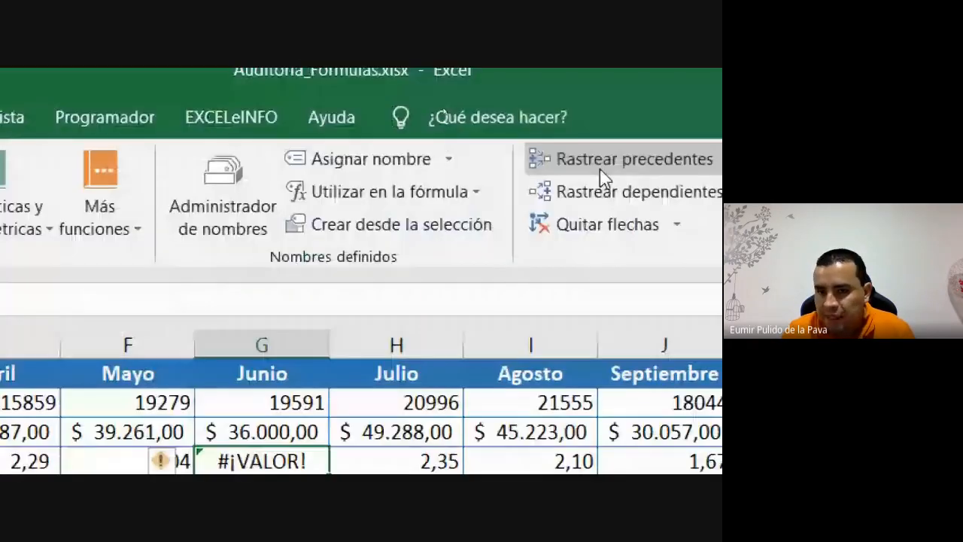
{"action": "left_click", "coordinate": [599, 169]}
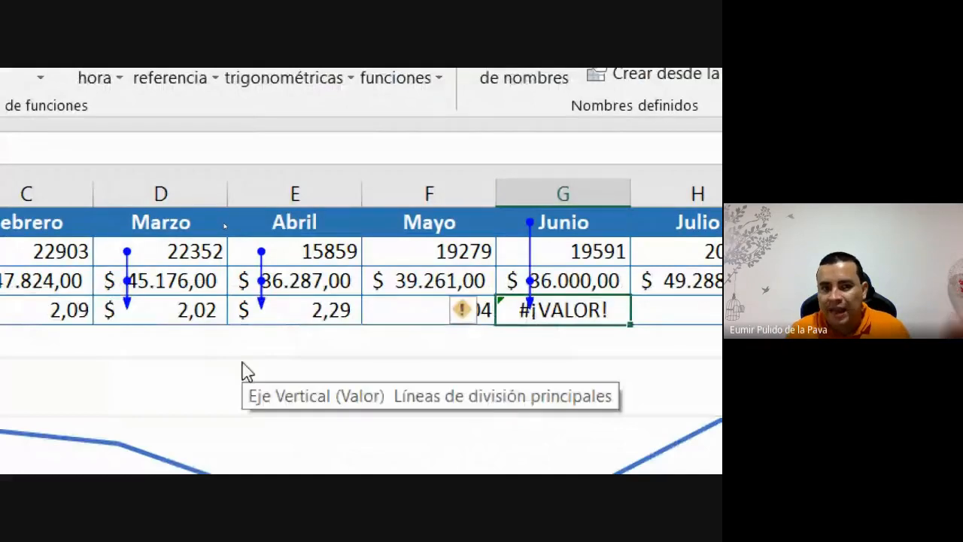
{"action": "left_click", "coordinate": [385, 319]}
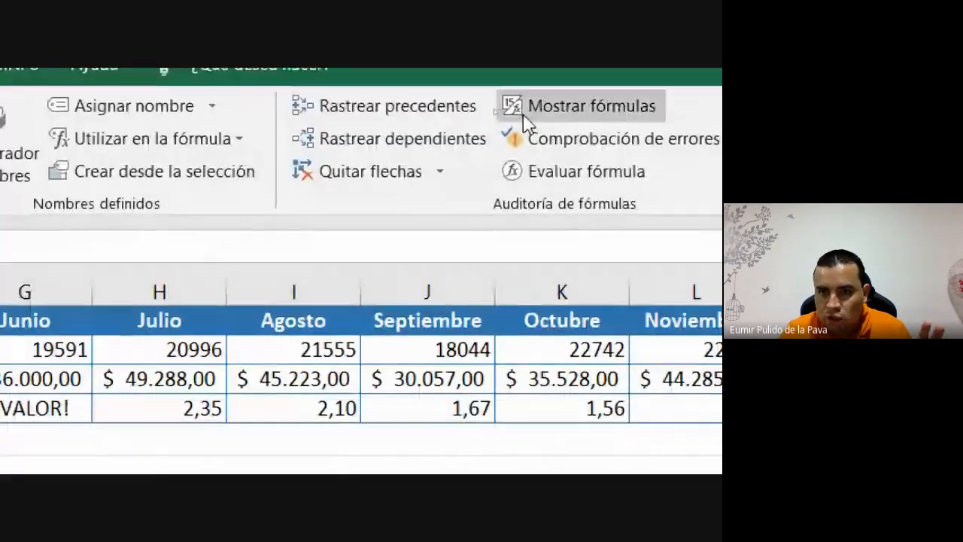
{"action": "left_click", "coordinate": [382, 103]}
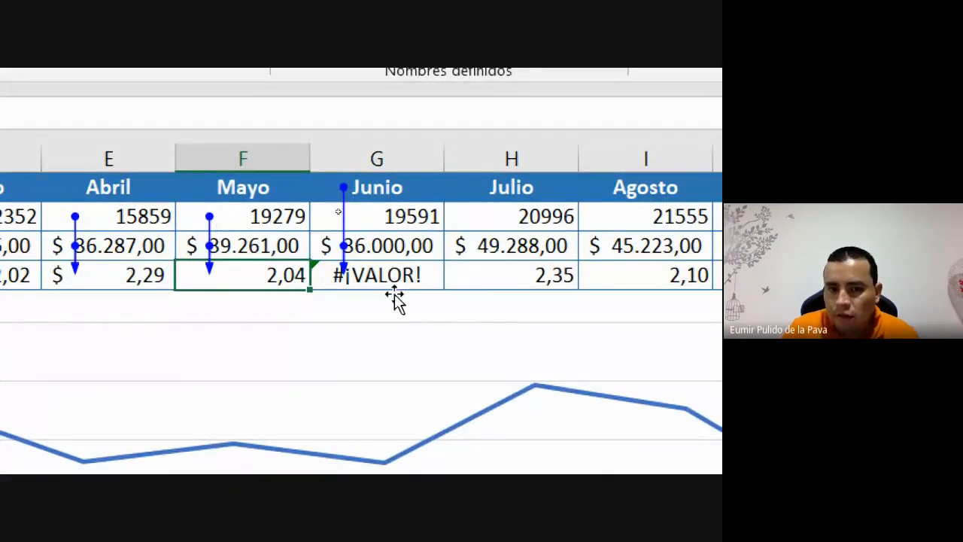
{"action": "left_click", "coordinate": [353, 276]}
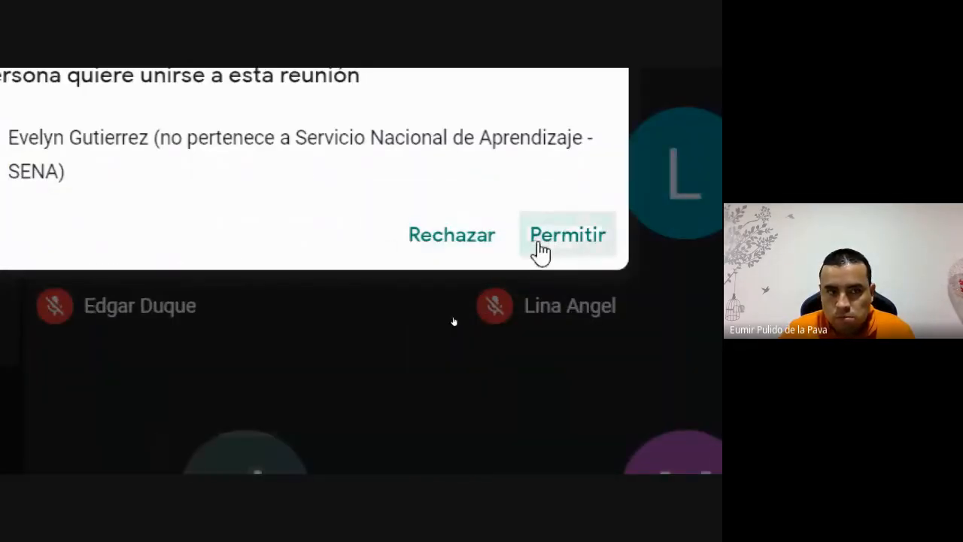
{"action": "left_click", "coordinate": [538, 254]}
{"action": "left_click", "coordinate": [458, 447]}
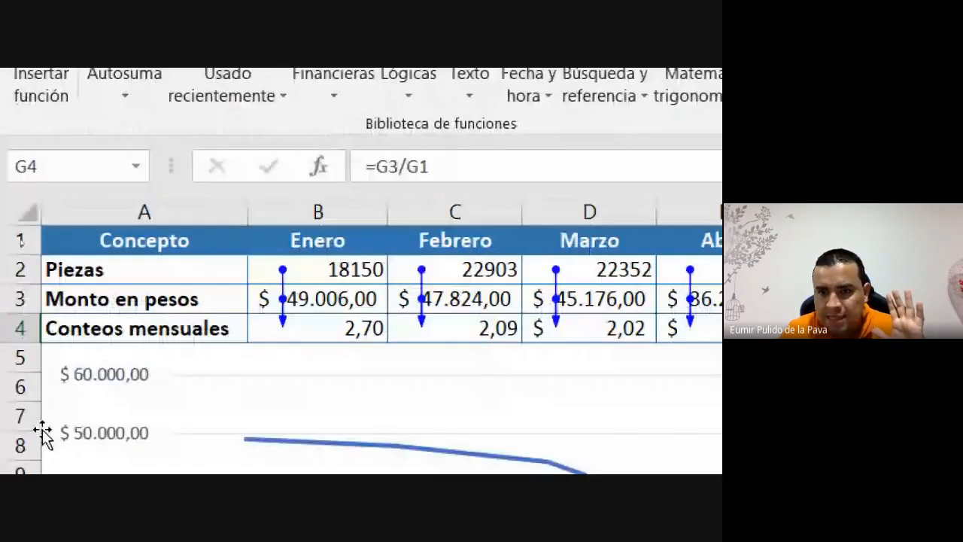
- Trace dependents of January's count B4, checking the Total in N4 and the Factor in row 22
{"action": "left_click", "coordinate": [370, 324]}
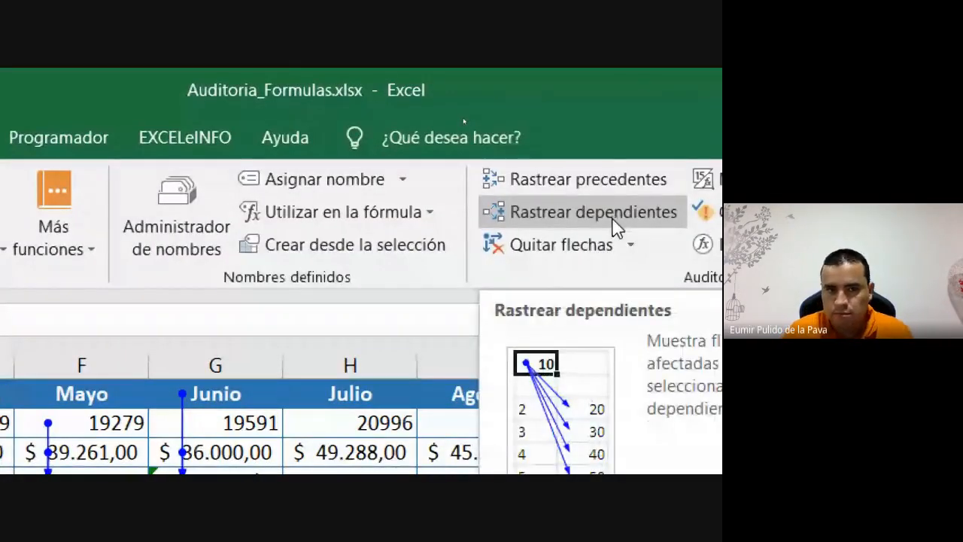
{"action": "left_click", "coordinate": [614, 219]}
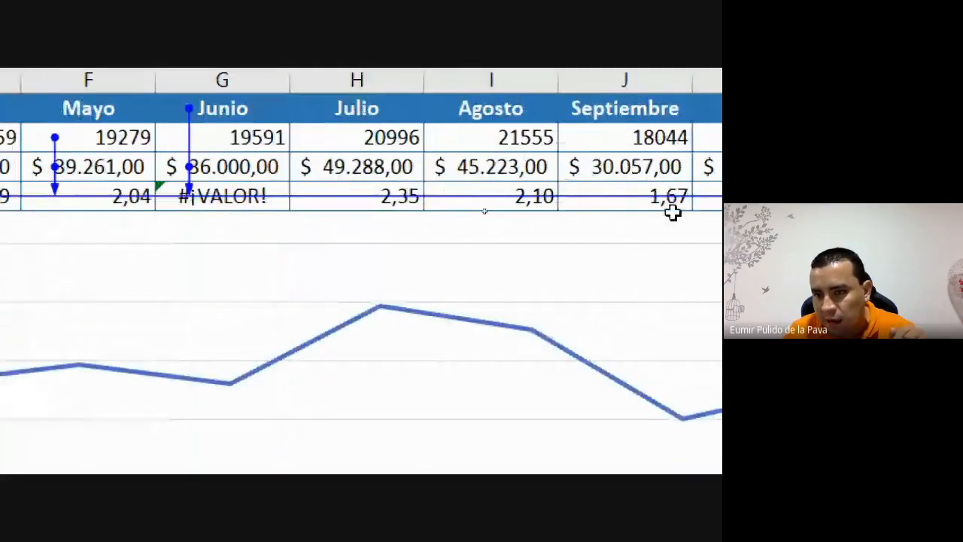
{"action": "left_click", "coordinate": [697, 197]}
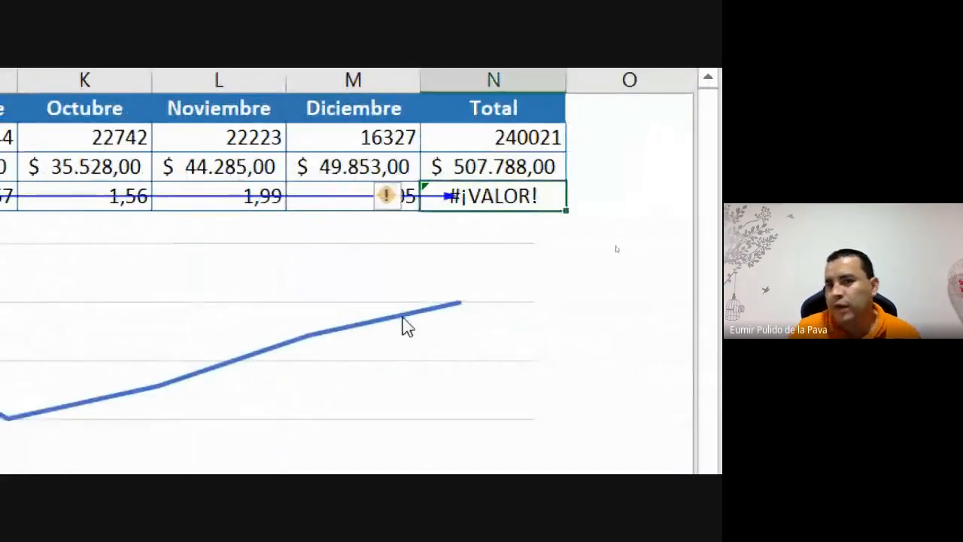
{"action": "mouse_move", "coordinate": [602, 325]}
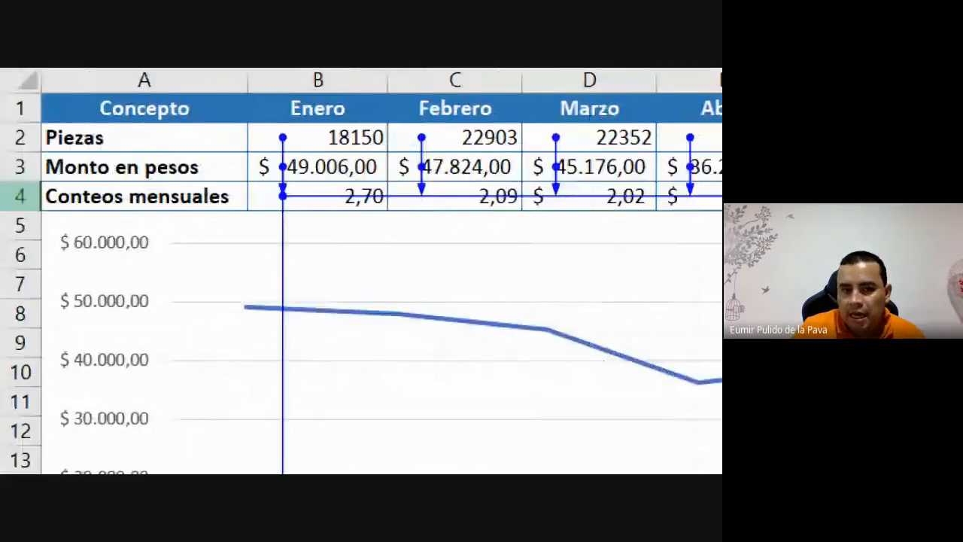
{"action": "left_click", "coordinate": [358, 204]}
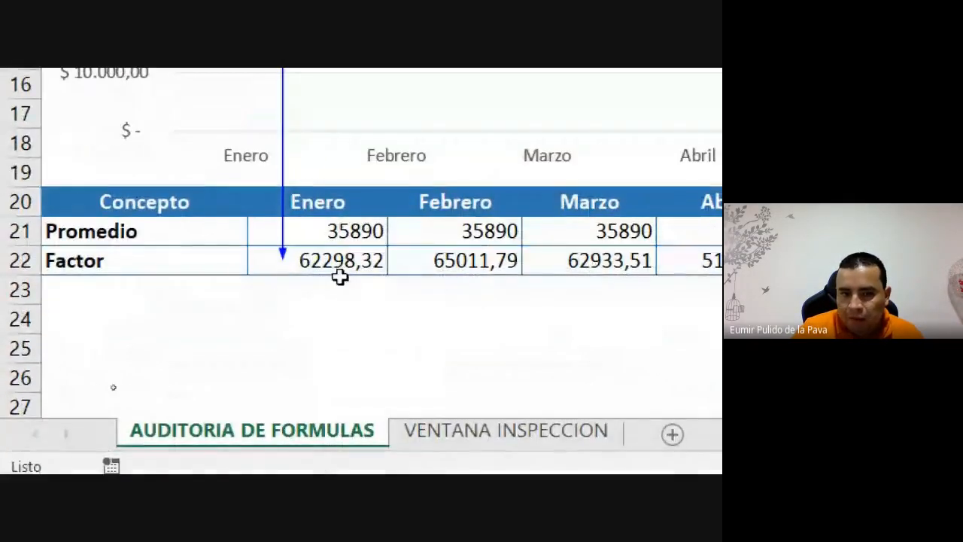
{"action": "left_click", "coordinate": [338, 327]}
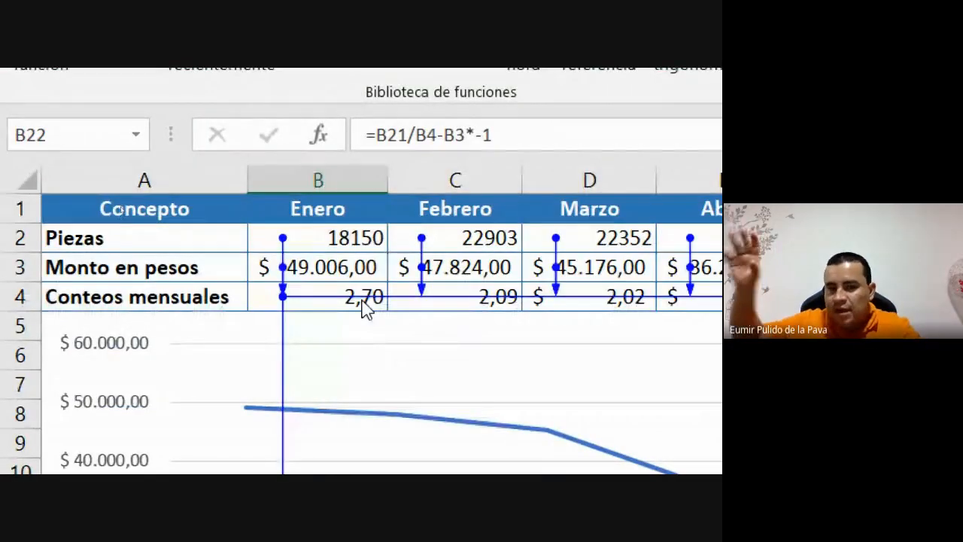
{"action": "left_click", "coordinate": [360, 290]}
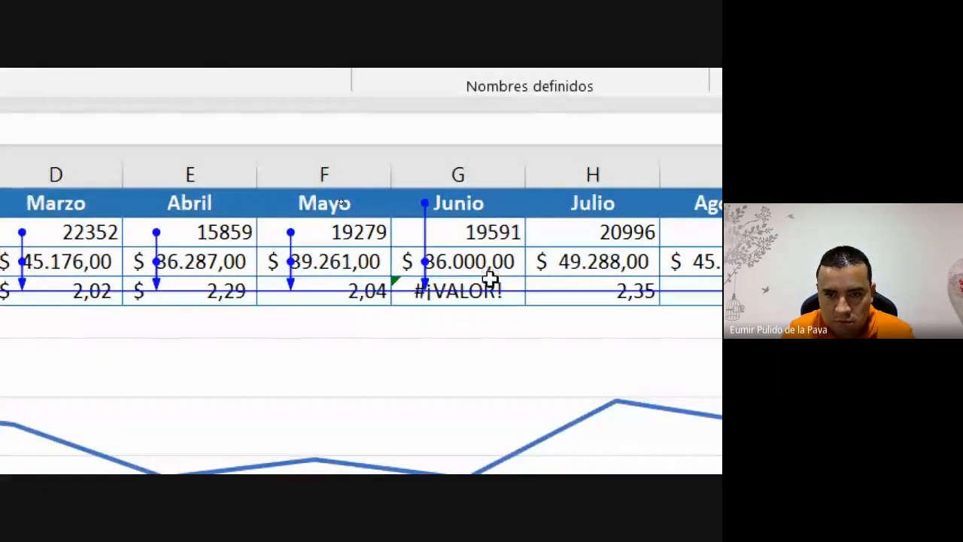
- Trace dependents of June's error cell G4 and scroll right to the arrows reaching column N
{"action": "left_click", "coordinate": [490, 278]}
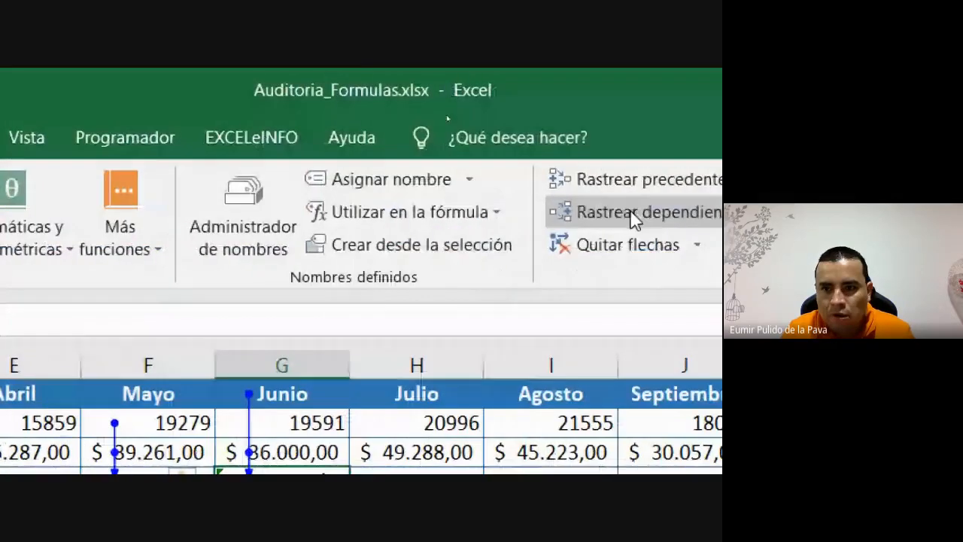
{"action": "left_click", "coordinate": [632, 213]}
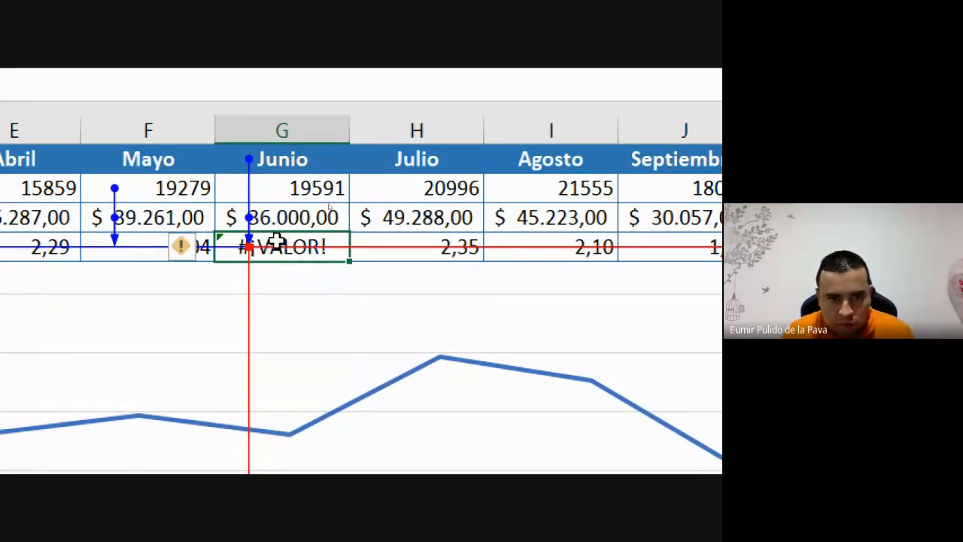
{"action": "scroll", "coordinate": [677, 253], "scroll_direction": "right", "scroll_amount": 4}
{"action": "scroll", "coordinate": [709, 255], "scroll_direction": "right", "scroll_amount": 3}
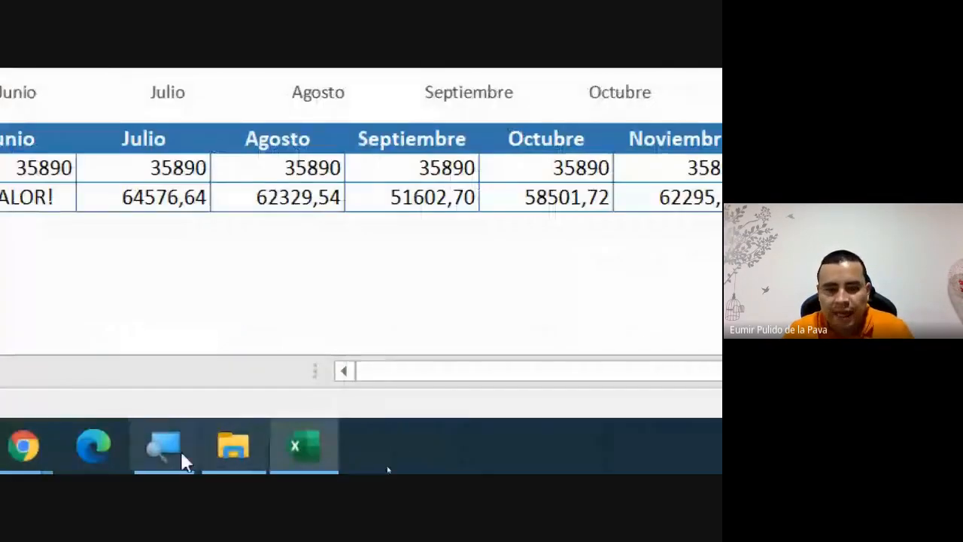
- Admit both people waiting in Google Meet, switching back to Excel after each
{"action": "mouse_move", "coordinate": [123, 444]}
{"action": "left_click", "coordinate": [76, 338]}
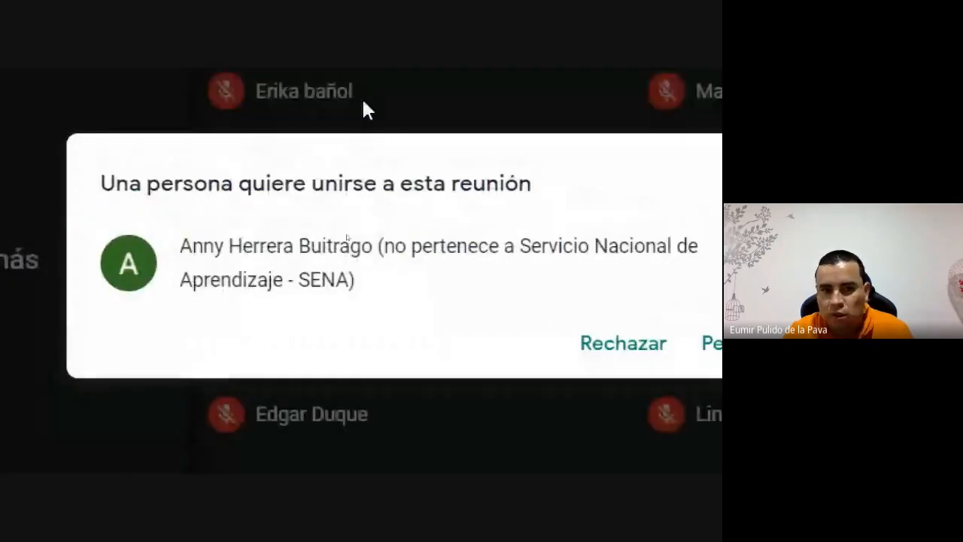
{"action": "left_click", "coordinate": [731, 344]}
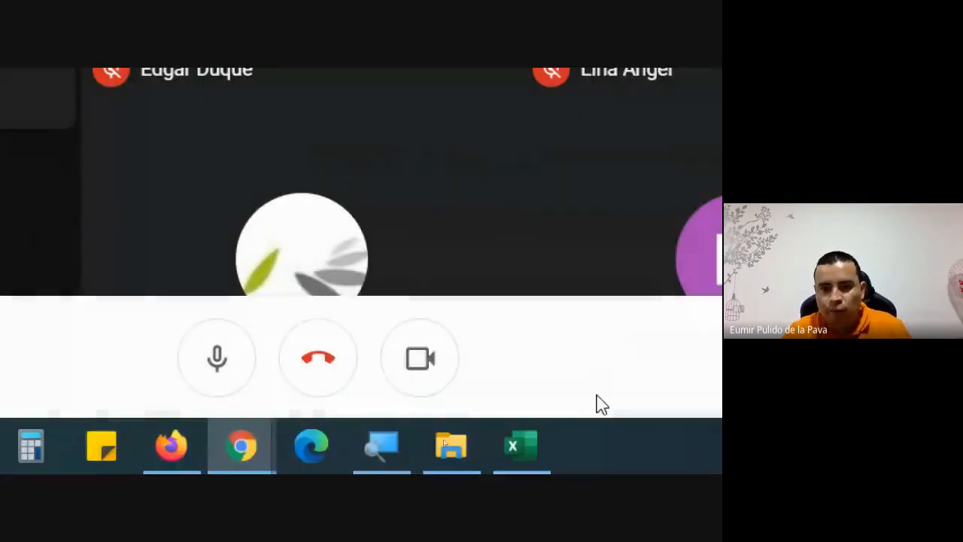
{"action": "left_click", "coordinate": [534, 446]}
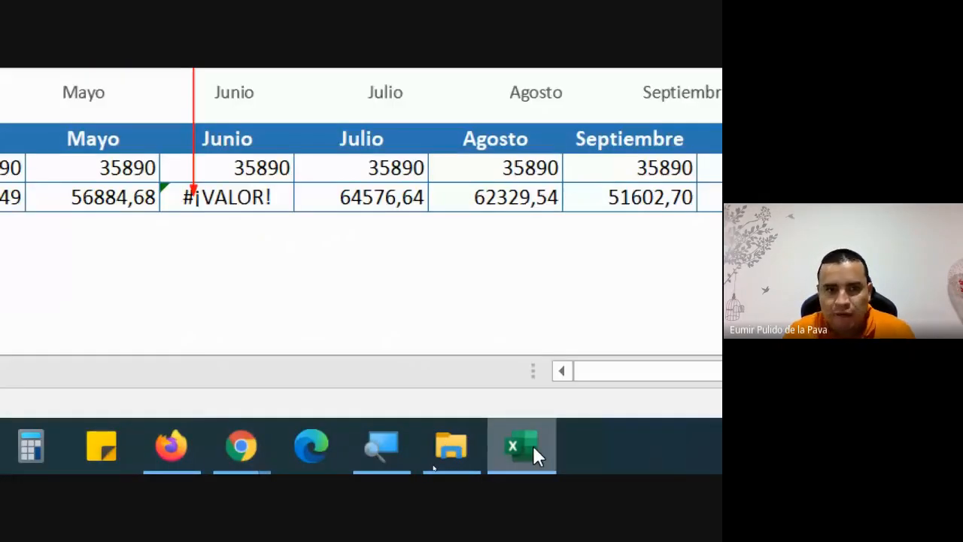
{"action": "mouse_move", "coordinate": [240, 445]}
{"action": "left_click", "coordinate": [161, 356]}
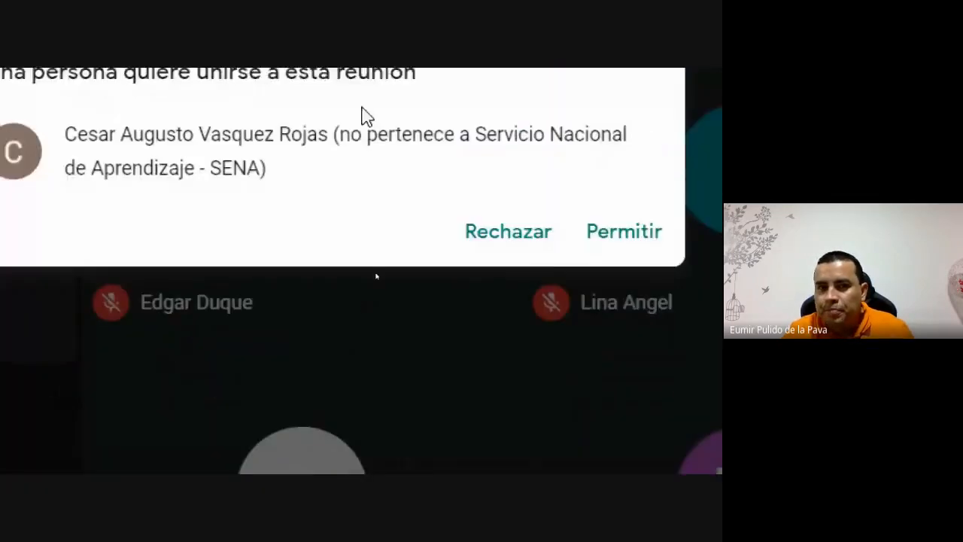
{"action": "left_click", "coordinate": [606, 237]}
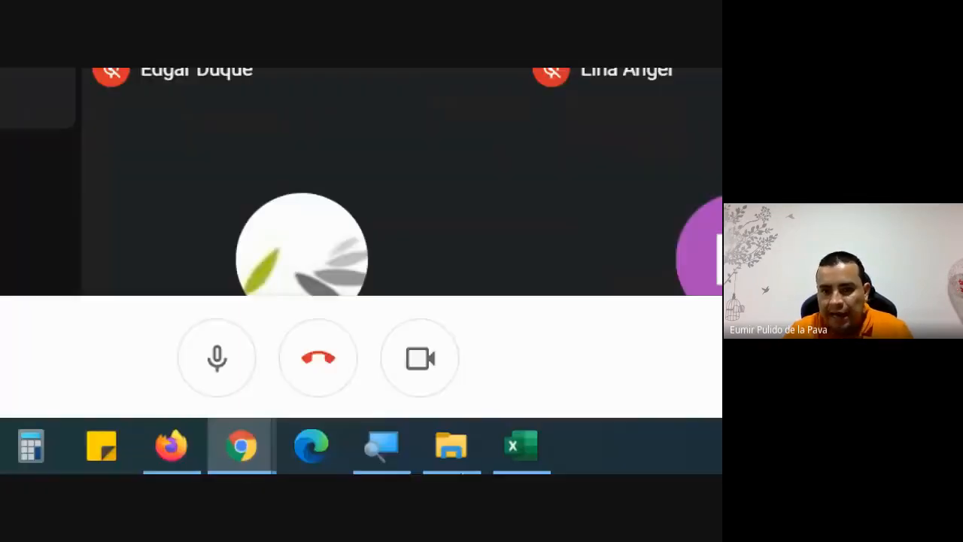
{"action": "left_click", "coordinate": [551, 451]}
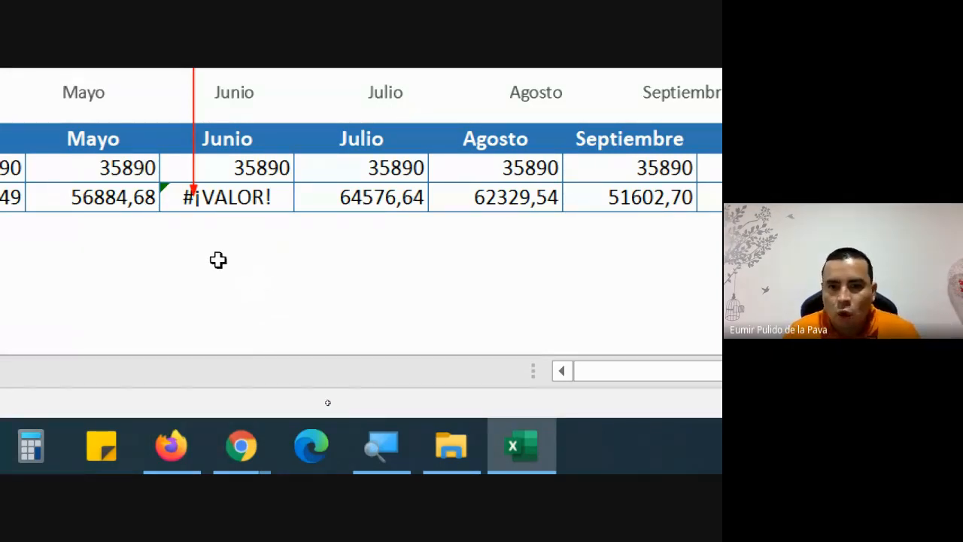
{"action": "scroll", "coordinate": [218, 260], "scroll_direction": "up", "scroll_amount": 6}
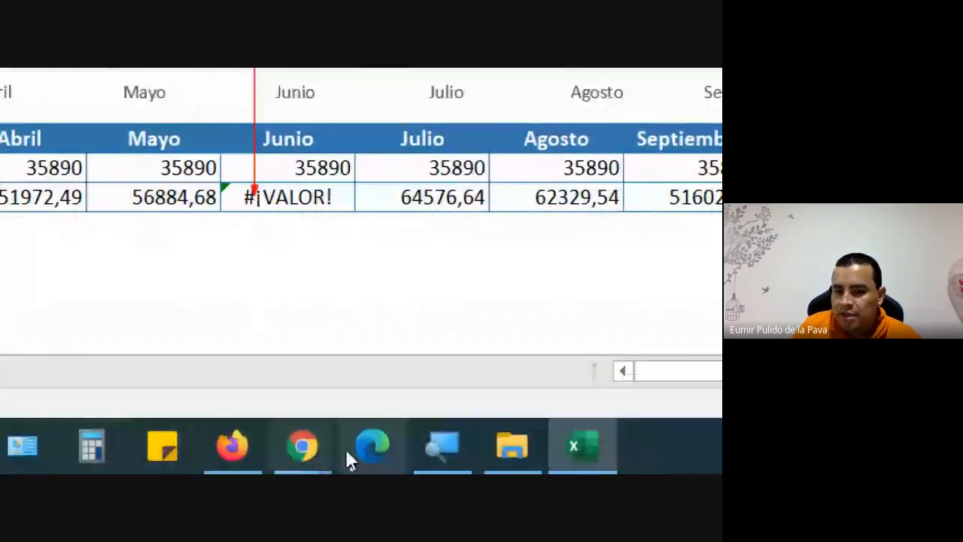
{"action": "left_click", "coordinate": [442, 444]}
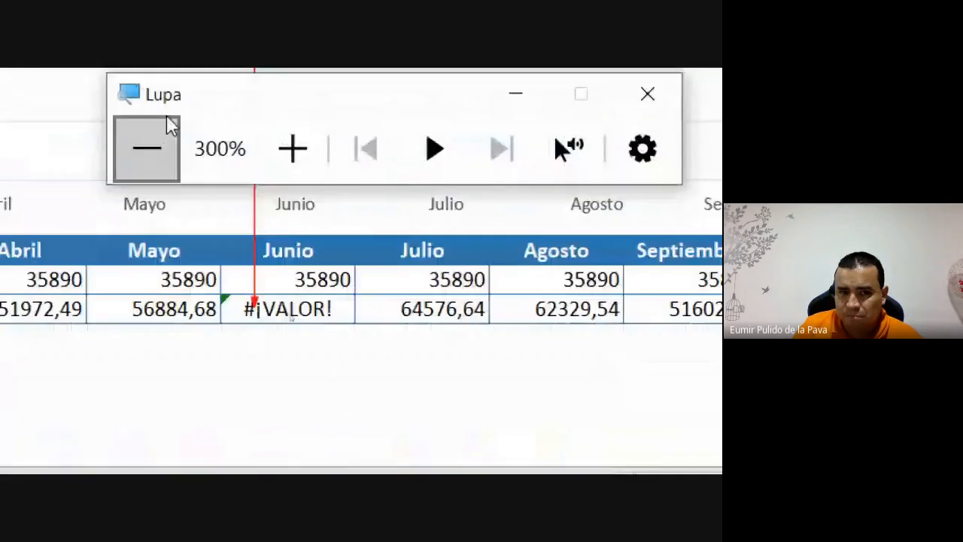
{"action": "left_click", "coordinate": [162, 143]}
{"action": "left_click", "coordinate": [162, 143]}
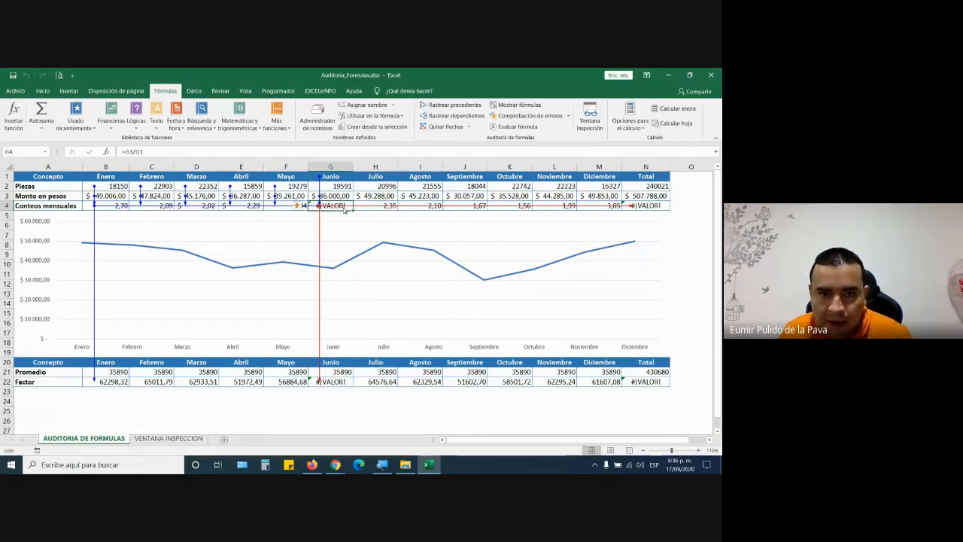
- Change June's G4 formula from =G3/G1 to =G3/G2, making it show 1,84
{"action": "left_click", "coordinate": [171, 152]}
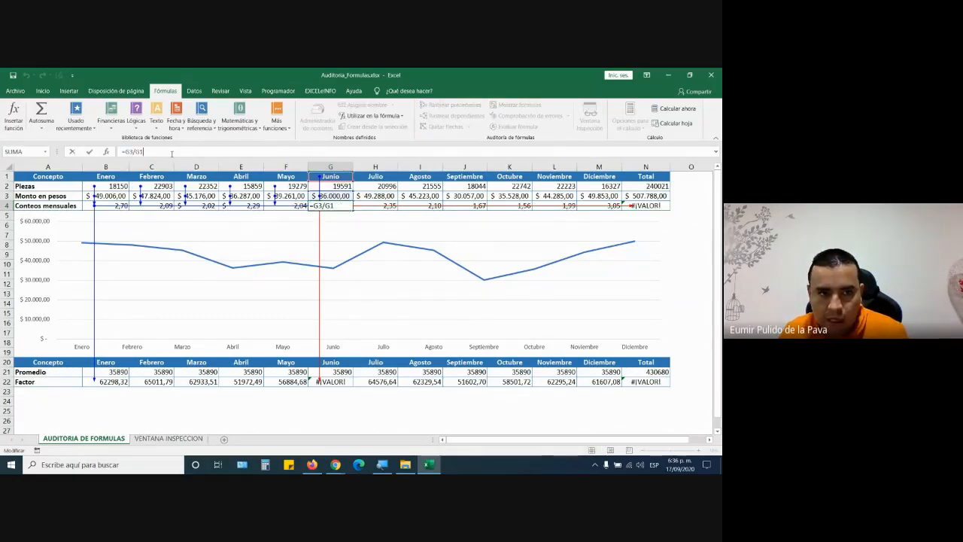
{"action": "key", "text": "BackSpace"}
{"action": "type", "text": "2"}
{"action": "key", "text": "Return"}
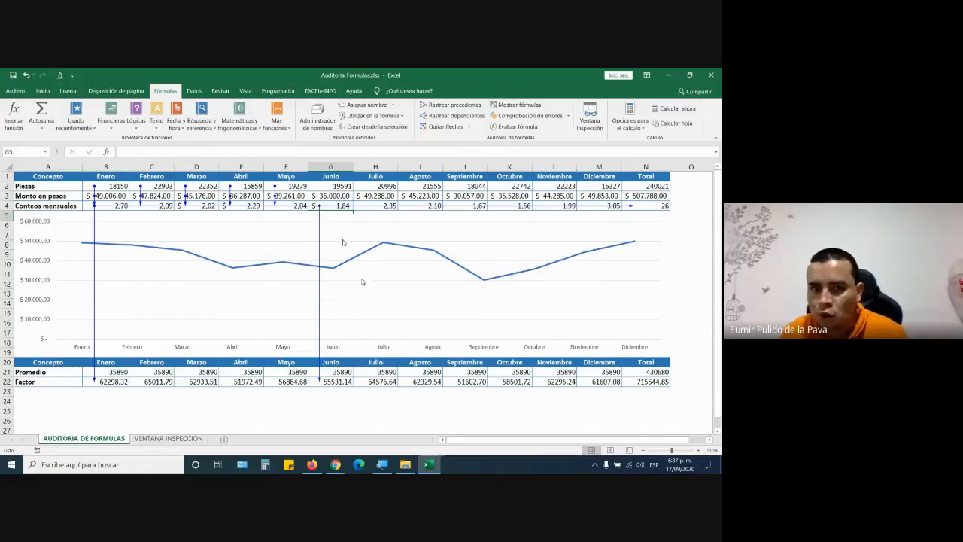
{"action": "left_click", "coordinate": [340, 208]}
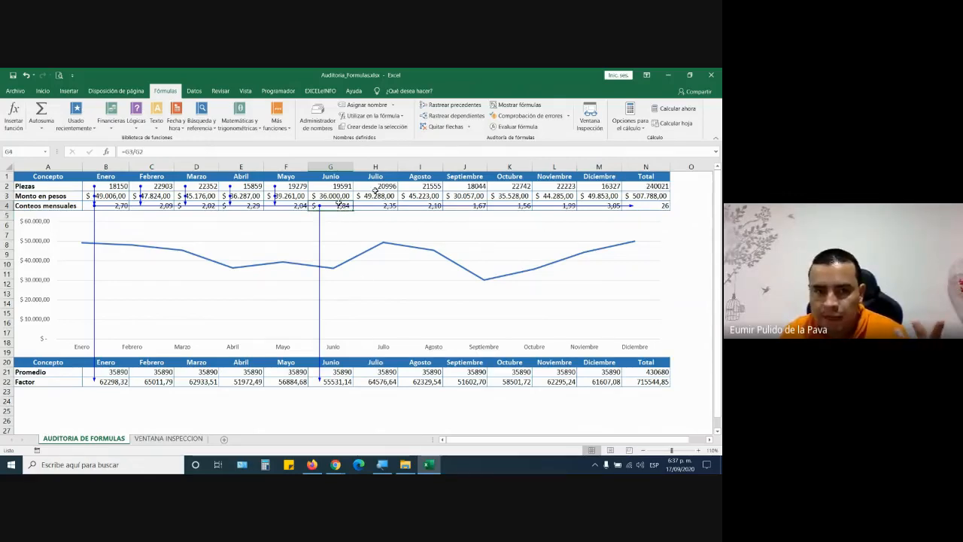
- Show June count's dependents, then trace the precedents of February's Factor cell C22
{"action": "left_click", "coordinate": [446, 113]}
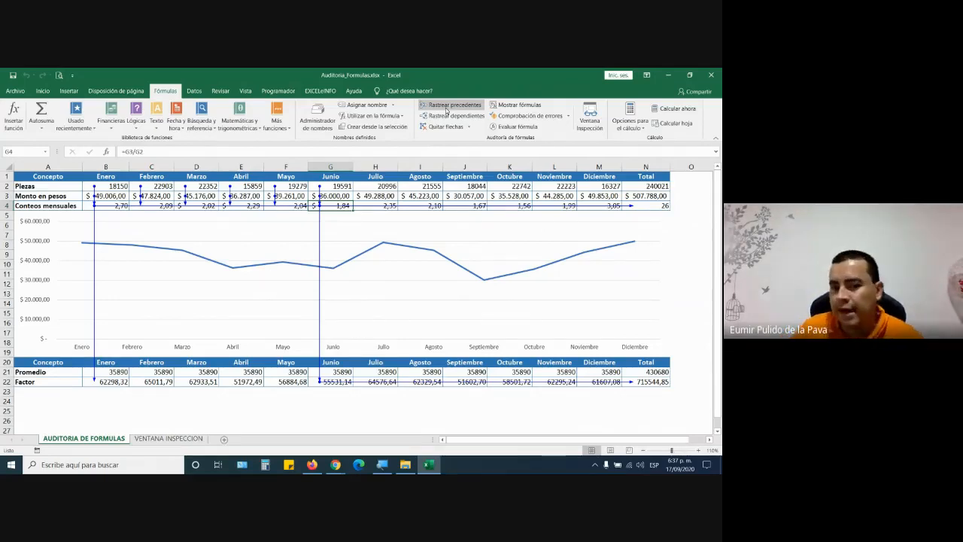
{"action": "left_click", "coordinate": [151, 369]}
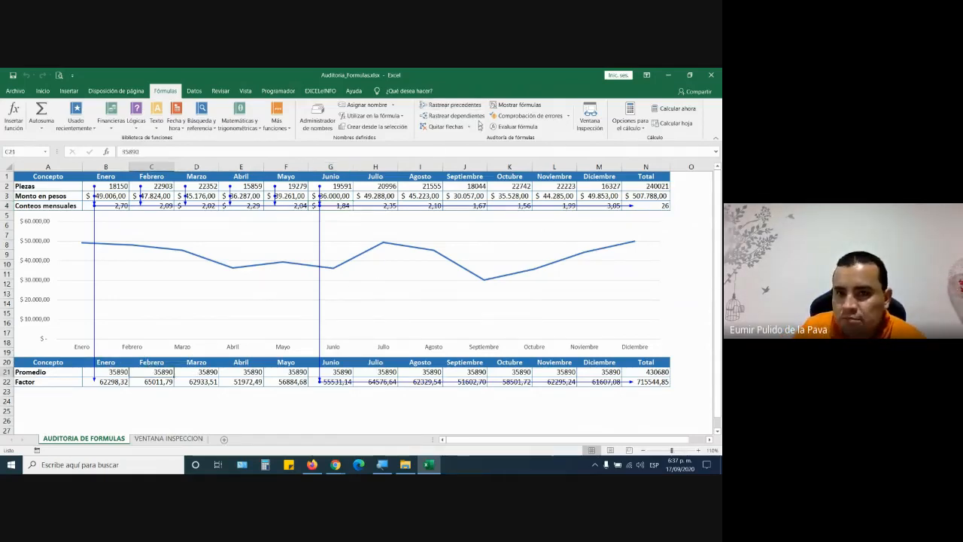
{"action": "left_click", "coordinate": [450, 104]}
{"action": "left_click", "coordinate": [375, 291]}
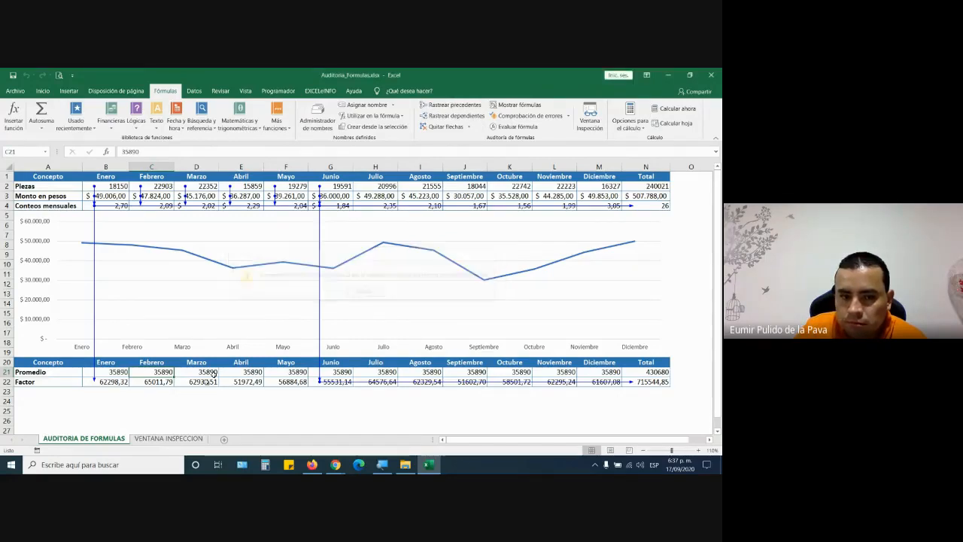
{"action": "left_click", "coordinate": [151, 381]}
{"action": "left_click", "coordinate": [450, 104]}
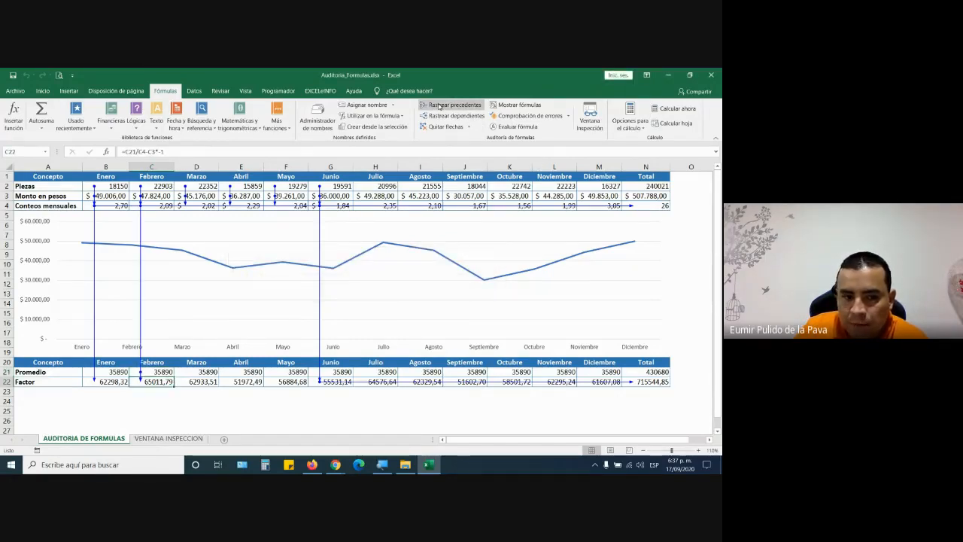
- Remove the dependent and precedent trace arrows with G4 selected, then return to Google Meet
{"action": "left_click", "coordinate": [158, 372]}
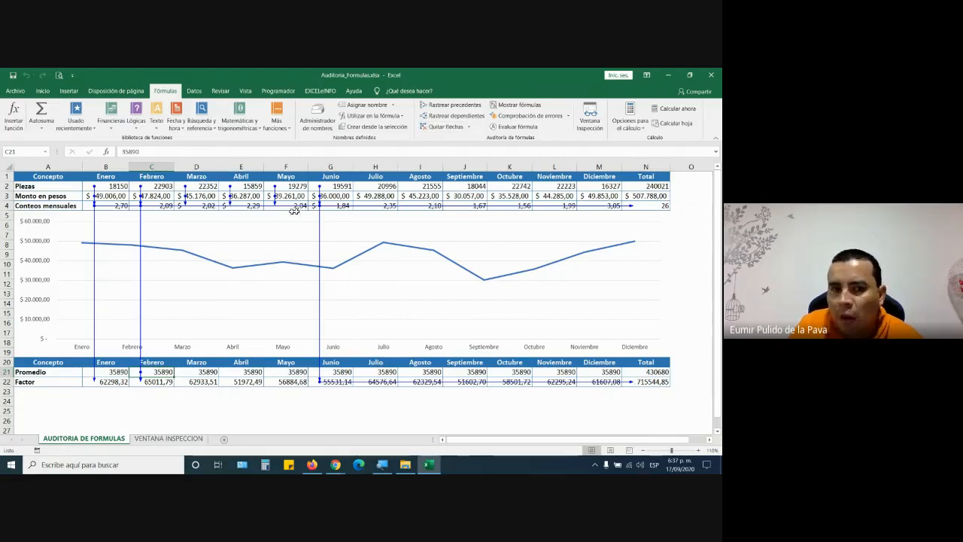
{"action": "left_click", "coordinate": [342, 208]}
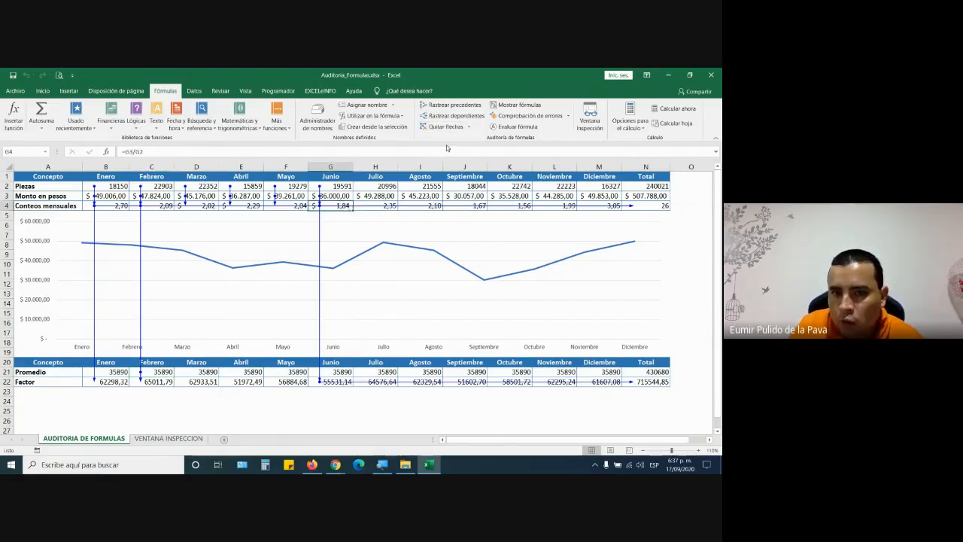
{"action": "left_click", "coordinate": [469, 127]}
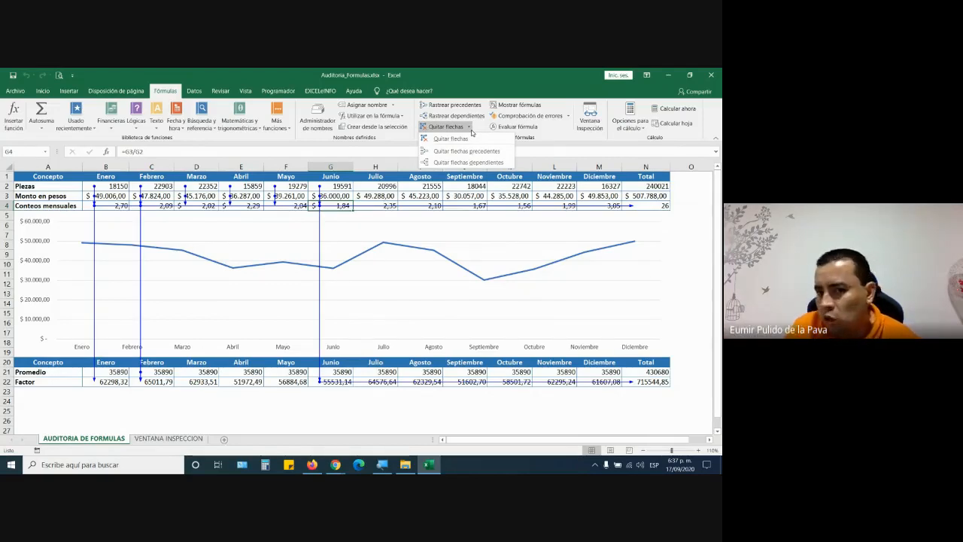
{"action": "left_click", "coordinate": [469, 161]}
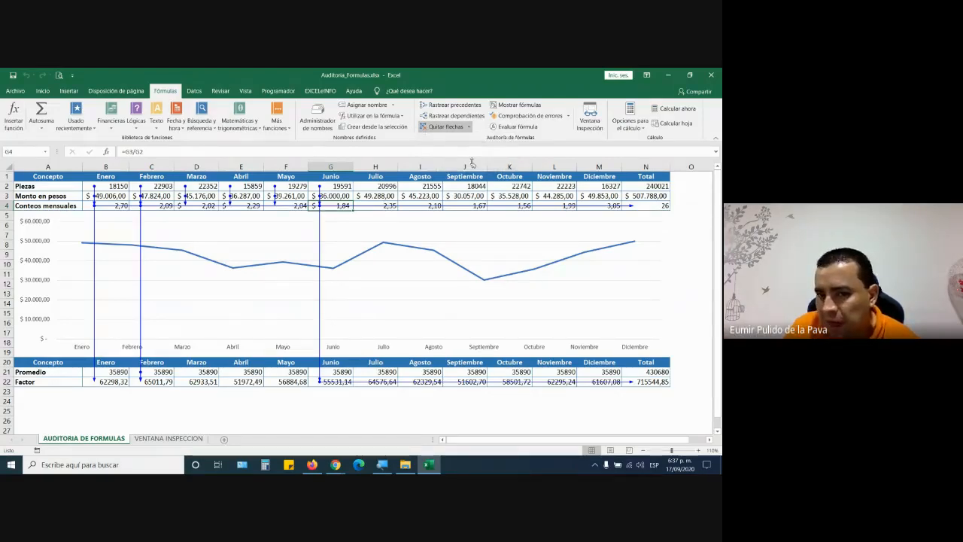
{"action": "left_click", "coordinate": [469, 127]}
{"action": "left_click", "coordinate": [468, 152]}
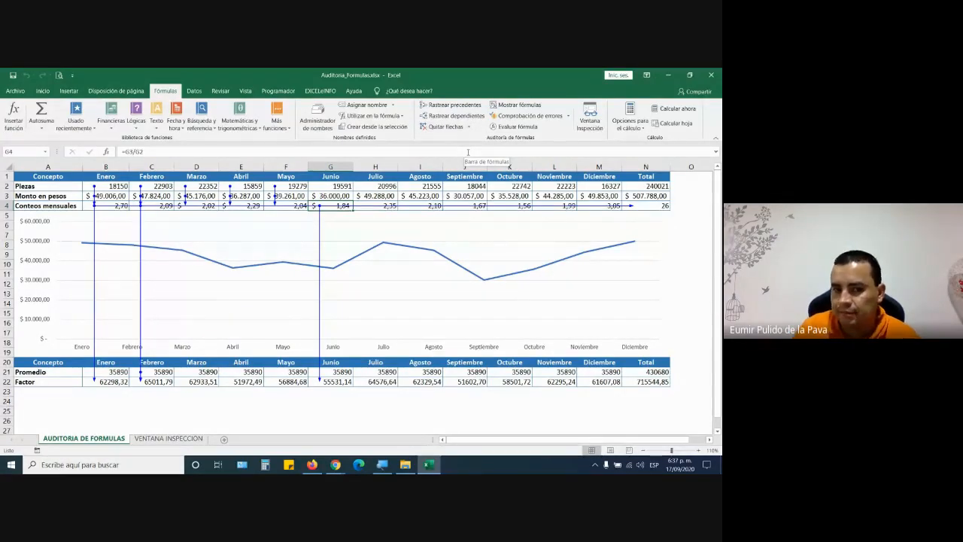
{"action": "left_click", "coordinate": [328, 442]}
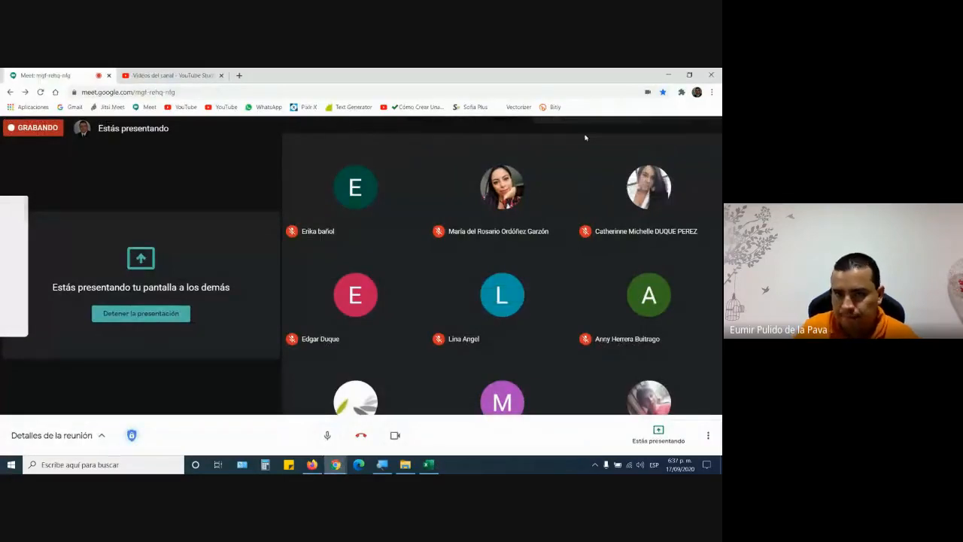
- Open the Detalles de la reunión chat panel in Meet, then return to Excel
{"action": "left_click", "coordinate": [586, 137]}
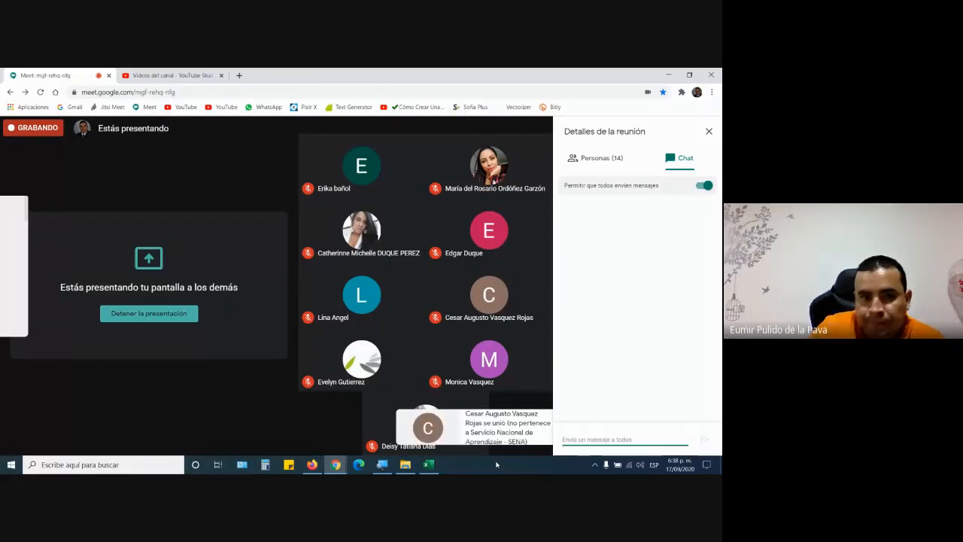
{"action": "left_click", "coordinate": [429, 465]}
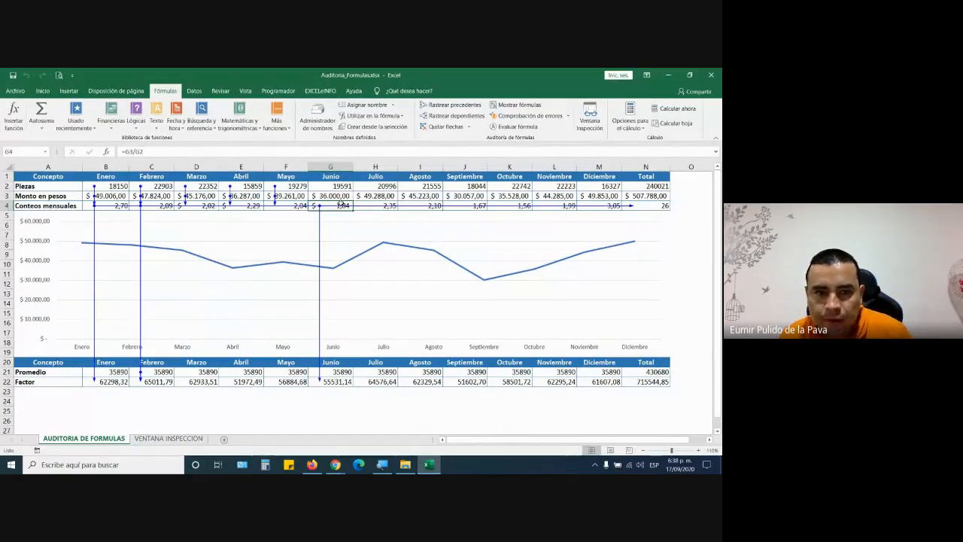
- Remove all trace arrows and edit G4 to =G3/G1, so June's count, Total and Factor show #¡VALOR!
{"action": "key", "text": "ctrl+Right"}
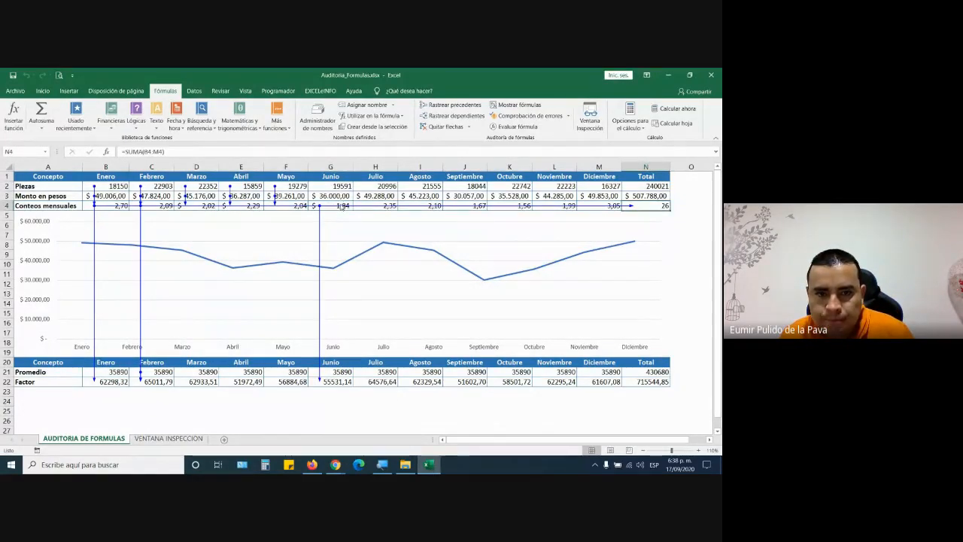
{"action": "left_click", "coordinate": [448, 127]}
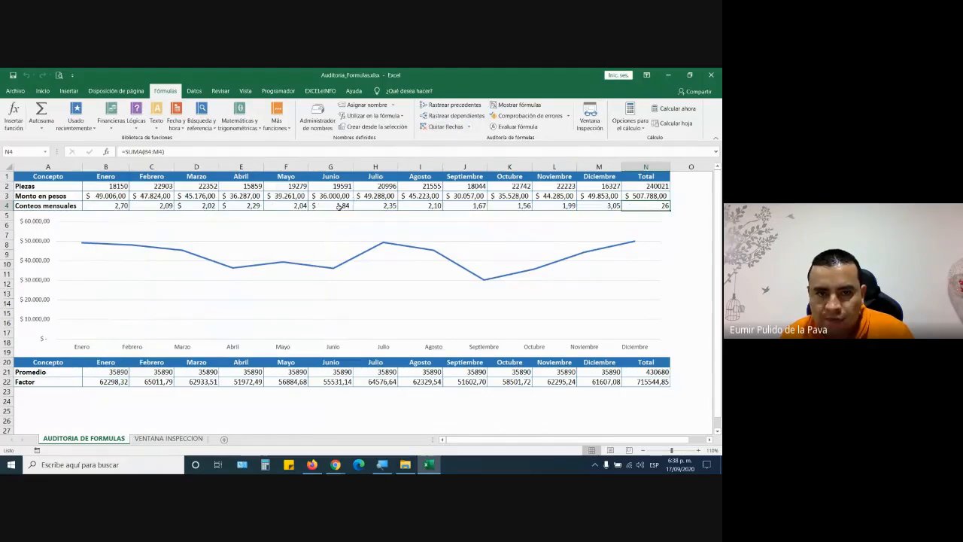
{"action": "double_click", "coordinate": [341, 206]}
{"action": "key", "text": "BackSpace"}
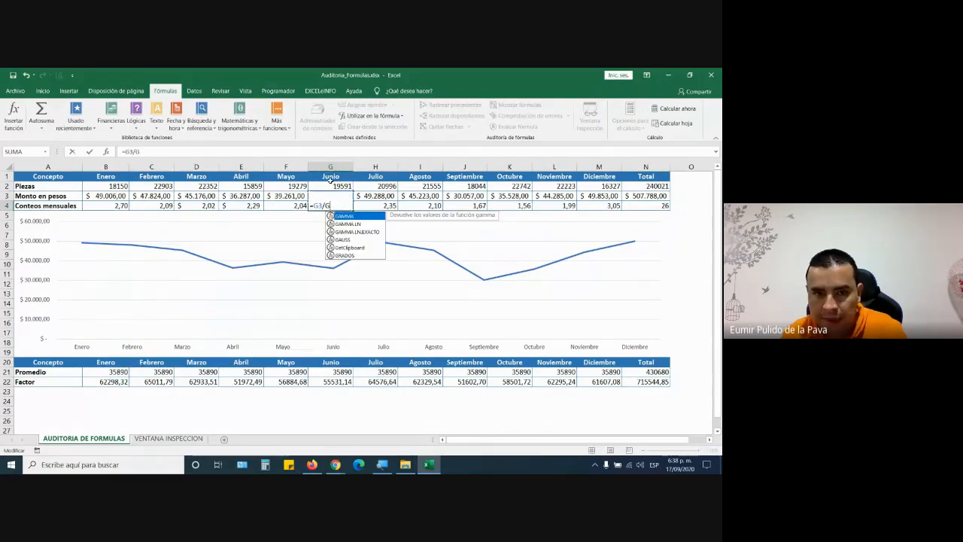
{"action": "left_click", "coordinate": [330, 177]}
{"action": "double_click", "coordinate": [341, 206]}
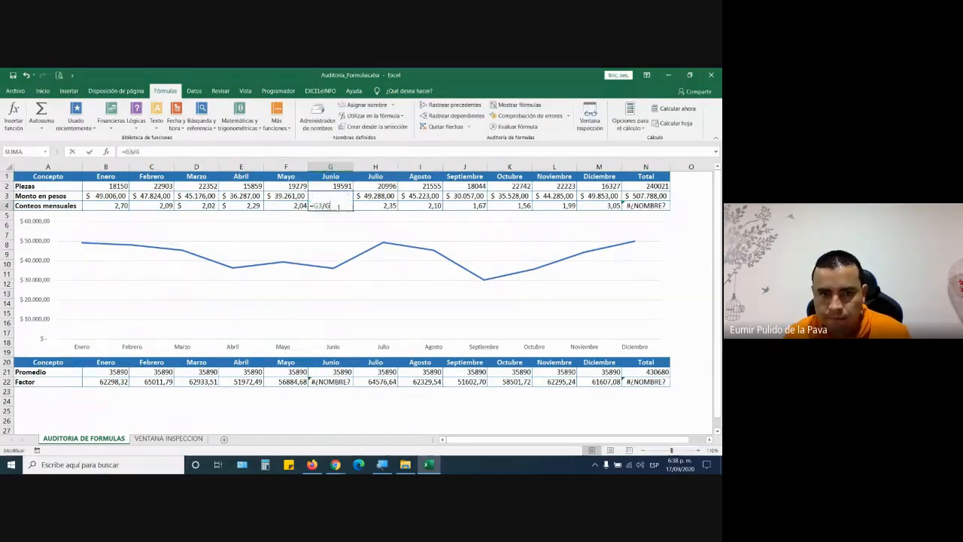
{"action": "key", "text": "Return"}
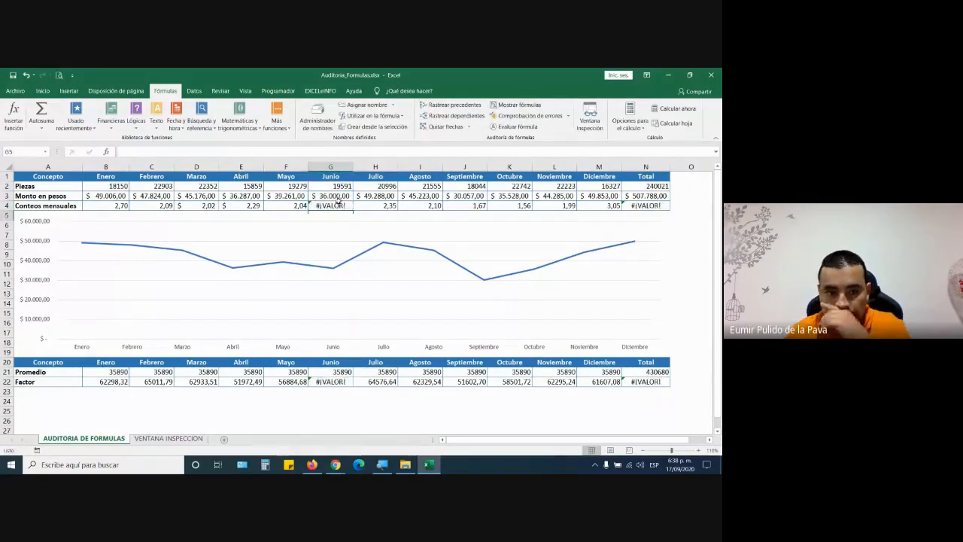
{"action": "left_click", "coordinate": [329, 207]}
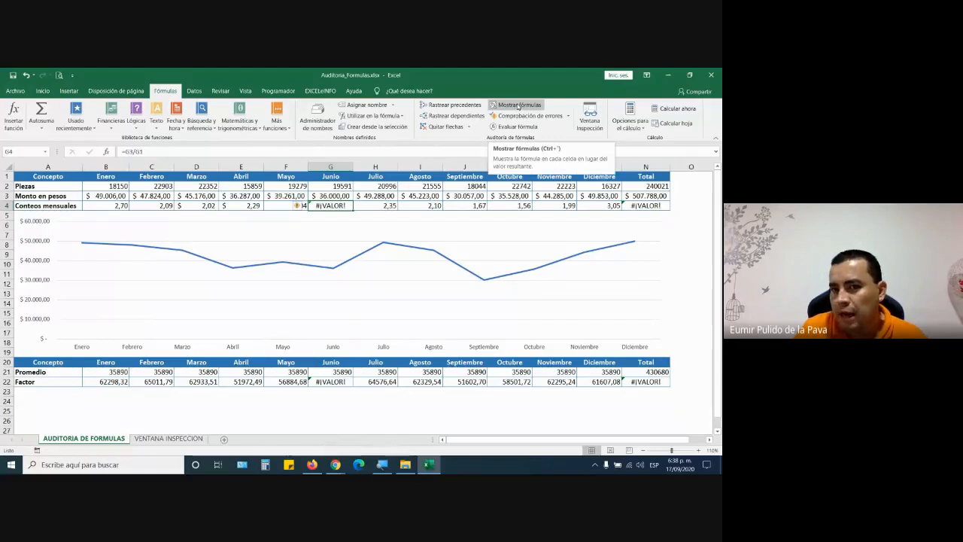
{"action": "left_click", "coordinate": [519, 105]}
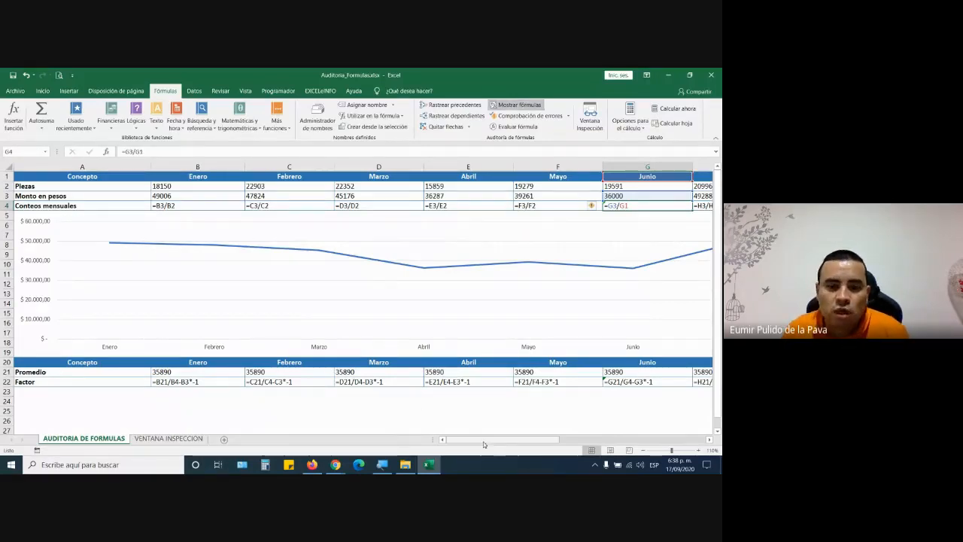
{"action": "left_click_drag", "start_coordinate": [482, 439], "coordinate": [622, 440]}
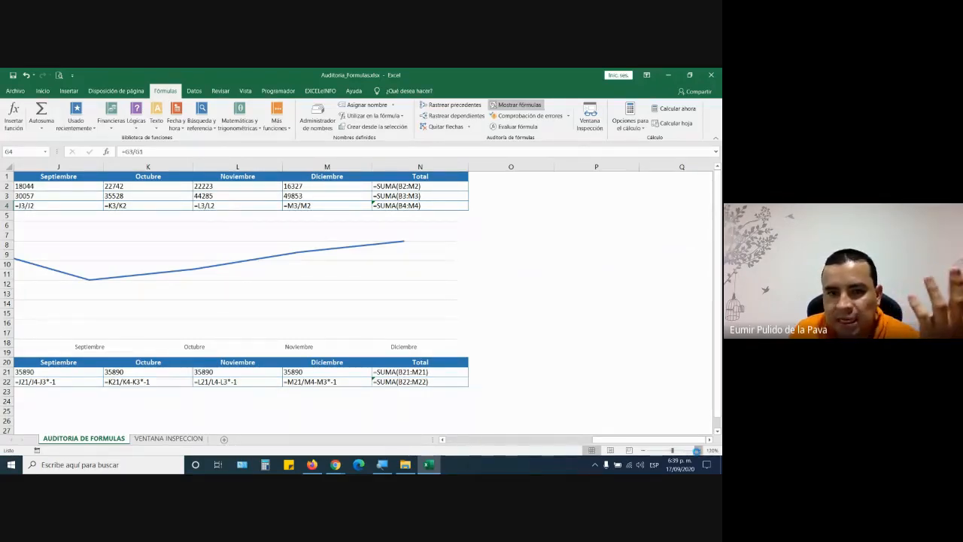
{"action": "left_click", "coordinate": [698, 450]}
{"action": "left_click", "coordinate": [699, 450]}
{"action": "left_click", "coordinate": [699, 450]}
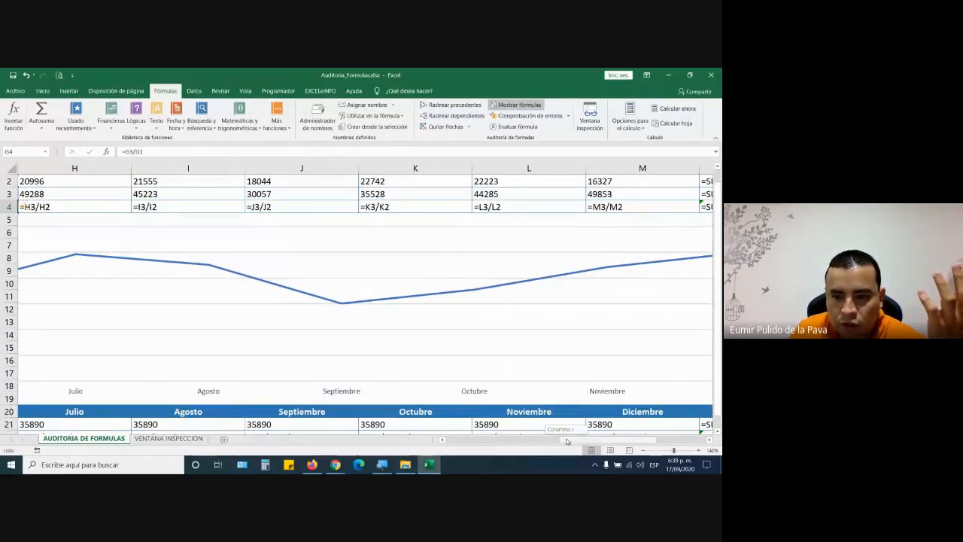
{"action": "left_click_drag", "start_coordinate": [569, 443], "coordinate": [491, 445]}
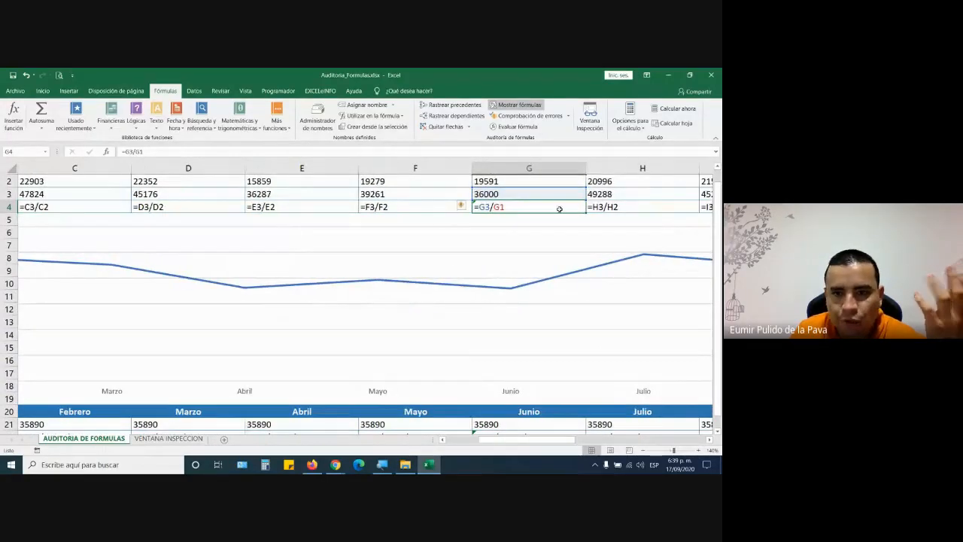
{"action": "left_click", "coordinate": [583, 239]}
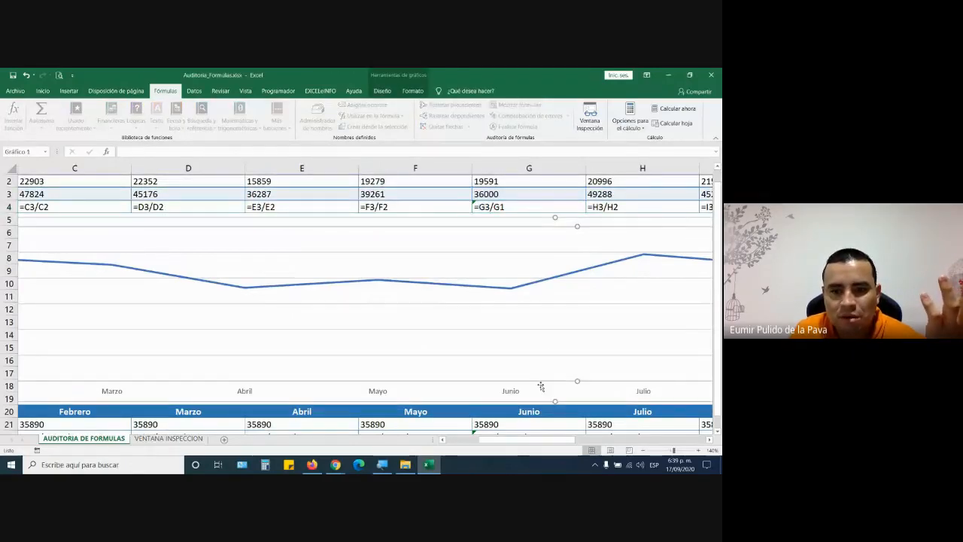
{"action": "left_click_drag", "start_coordinate": [540, 441], "coordinate": [590, 441]}
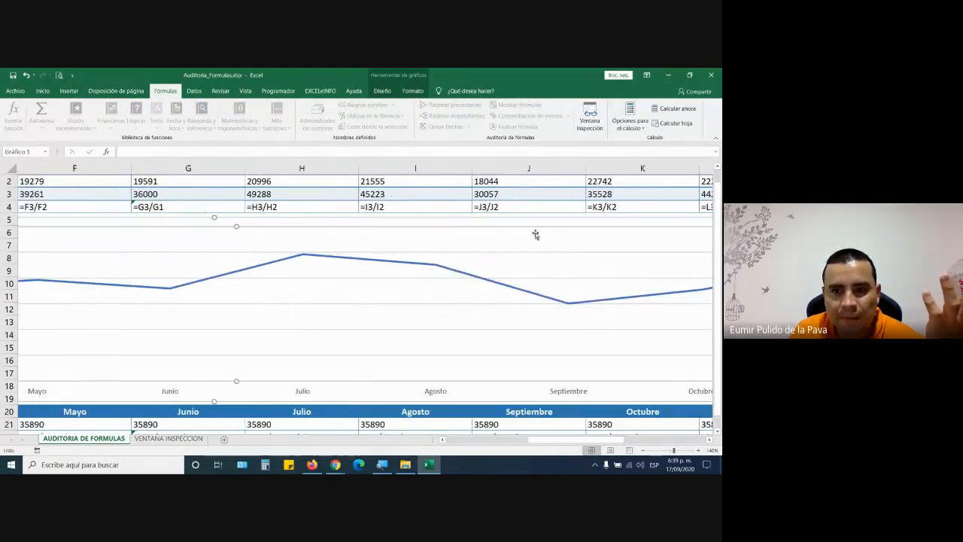
{"action": "left_click", "coordinate": [539, 207]}
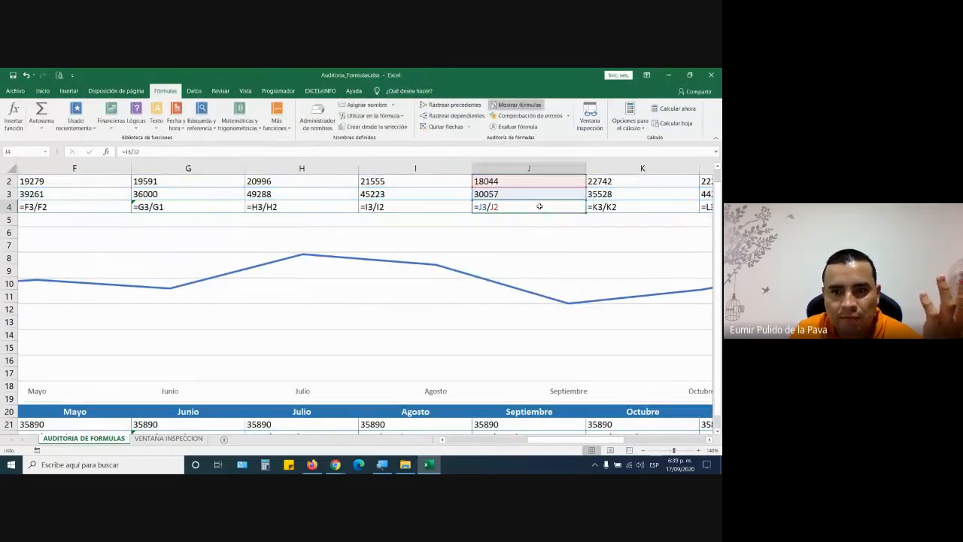
{"action": "left_click", "coordinate": [520, 109]}
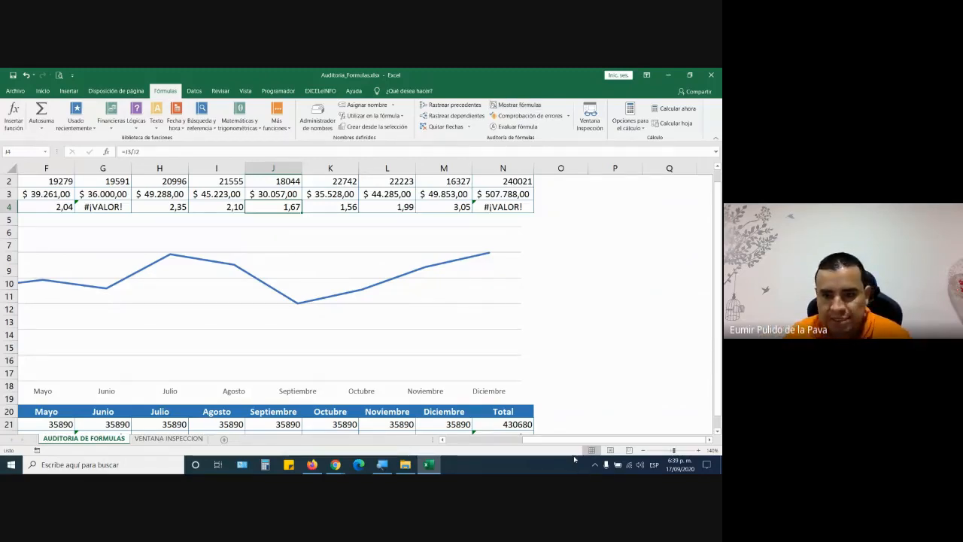
{"action": "left_click_drag", "start_coordinate": [535, 440], "coordinate": [468, 444]}
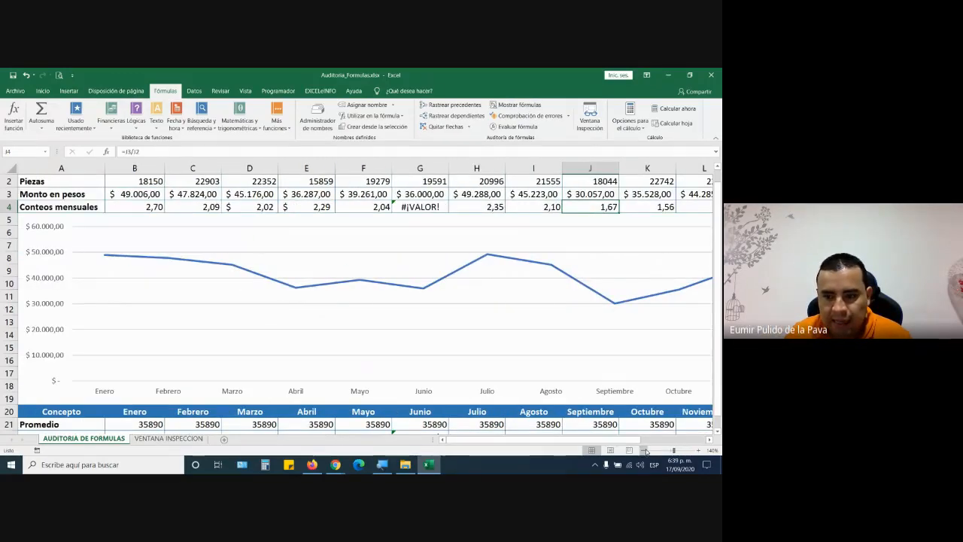
{"action": "left_click", "coordinate": [644, 450]}
- Zoom out to 100% and run Comprobación de errores on cell G4
{"action": "left_click", "coordinate": [643, 450]}
{"action": "left_click", "coordinate": [643, 450]}
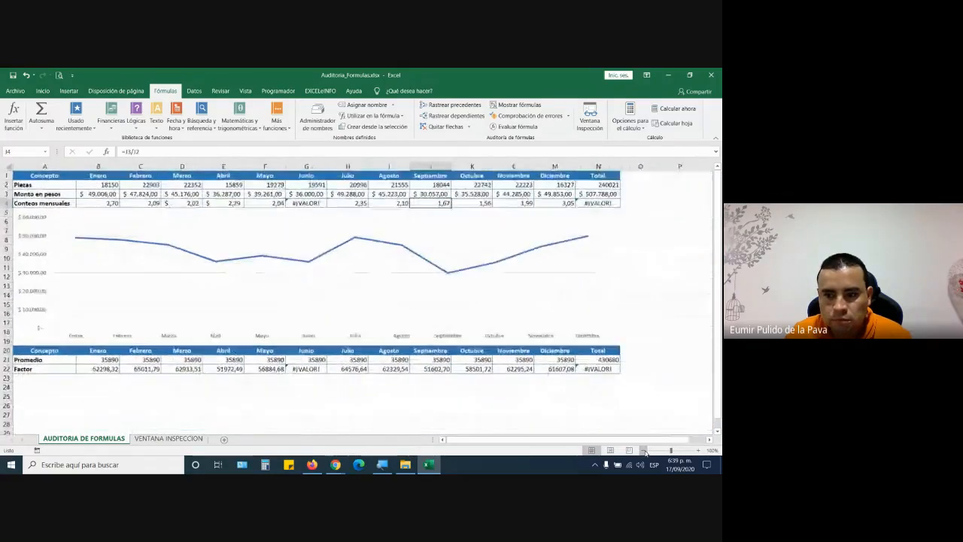
{"action": "left_click", "coordinate": [643, 450]}
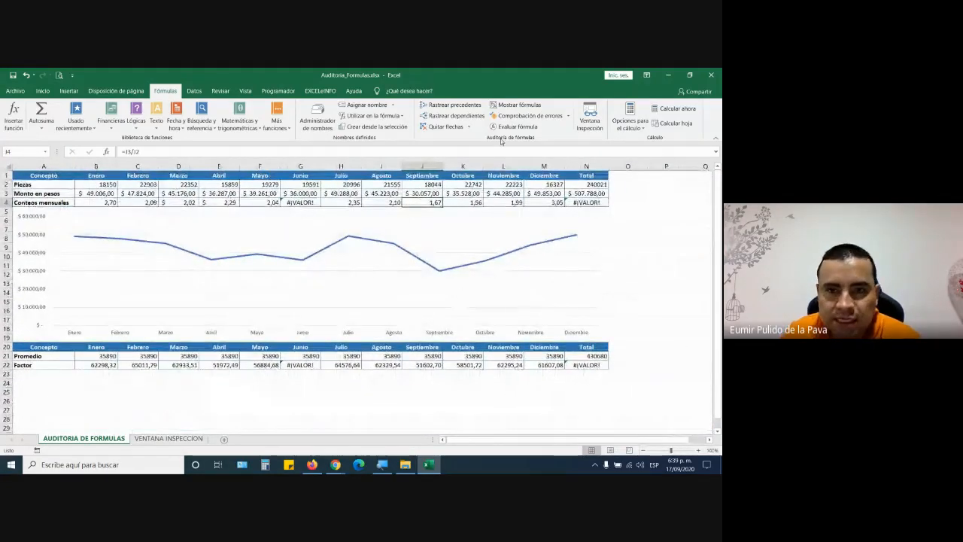
{"action": "left_click", "coordinate": [305, 203]}
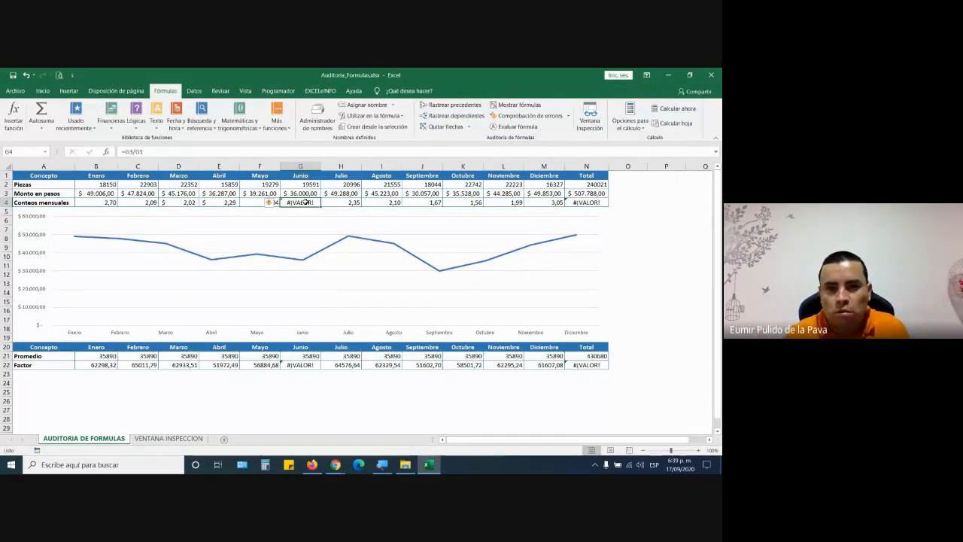
{"action": "left_click", "coordinate": [525, 115]}
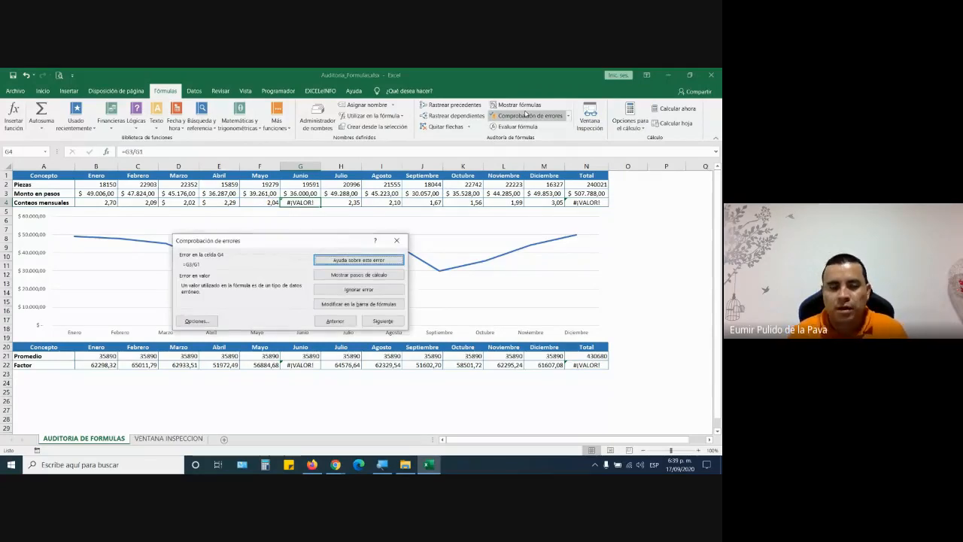
- Open Windows Magnifier and zoom the screen in further
{"action": "left_click", "coordinate": [382, 464]}
{"action": "left_click", "coordinate": [333, 329]}
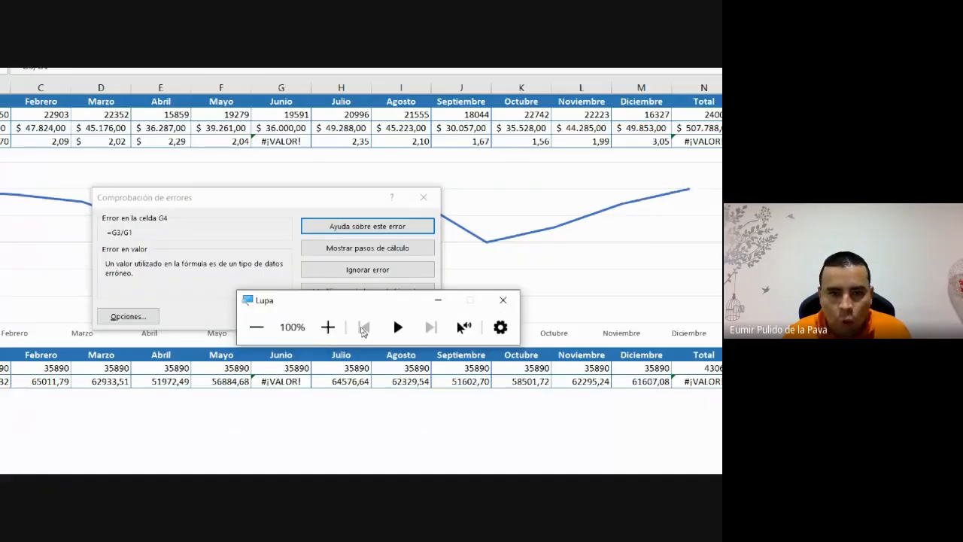
{"action": "left_click", "coordinate": [332, 329]}
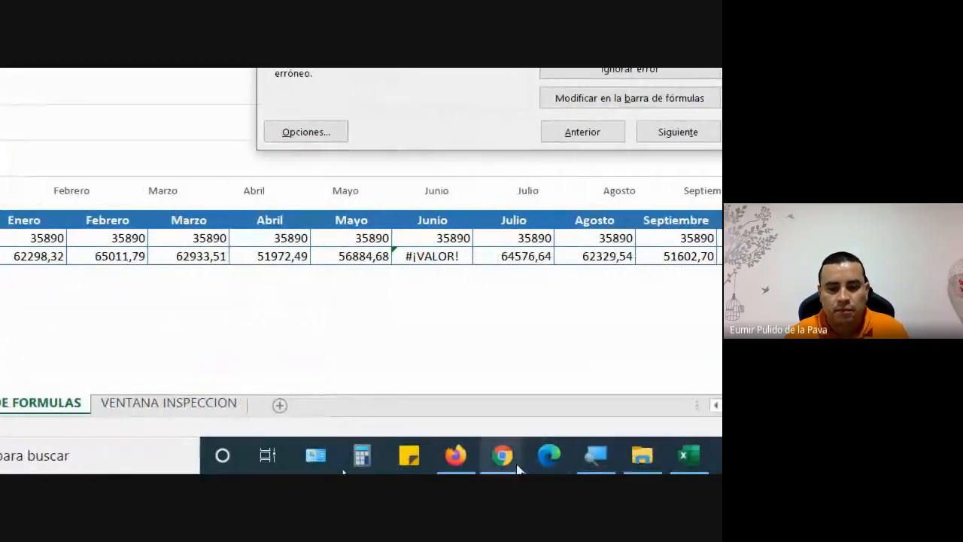
- Admit the person asking to join the Meet call, then bring Excel's G4 error check forward
{"action": "mouse_move", "coordinate": [510, 467]}
{"action": "left_click", "coordinate": [482, 372]}
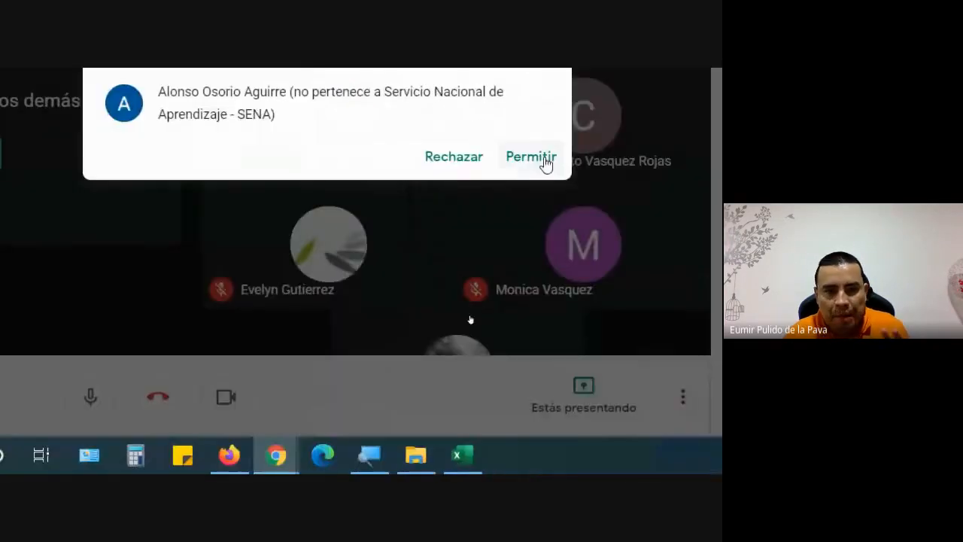
{"action": "left_click", "coordinate": [532, 157]}
{"action": "left_click", "coordinate": [427, 461]}
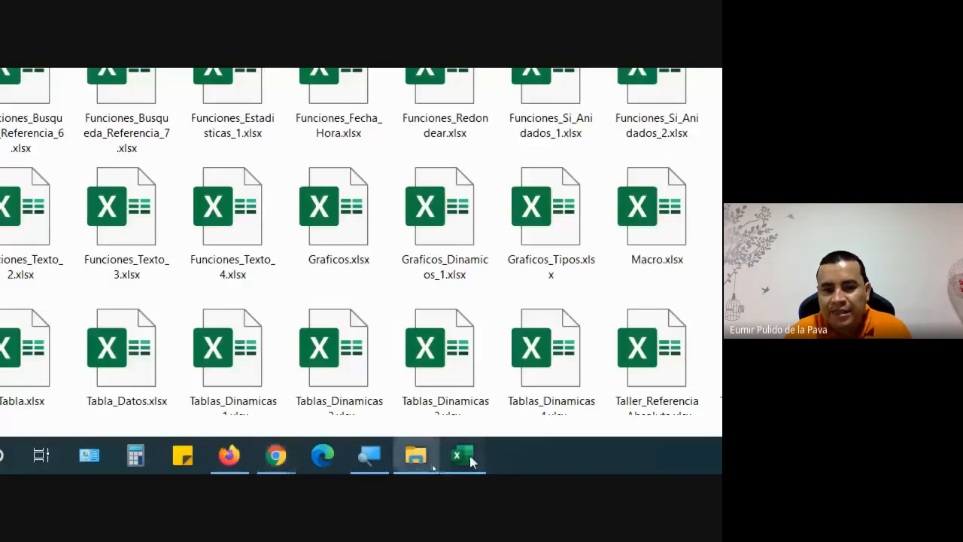
{"action": "left_click", "coordinate": [469, 460]}
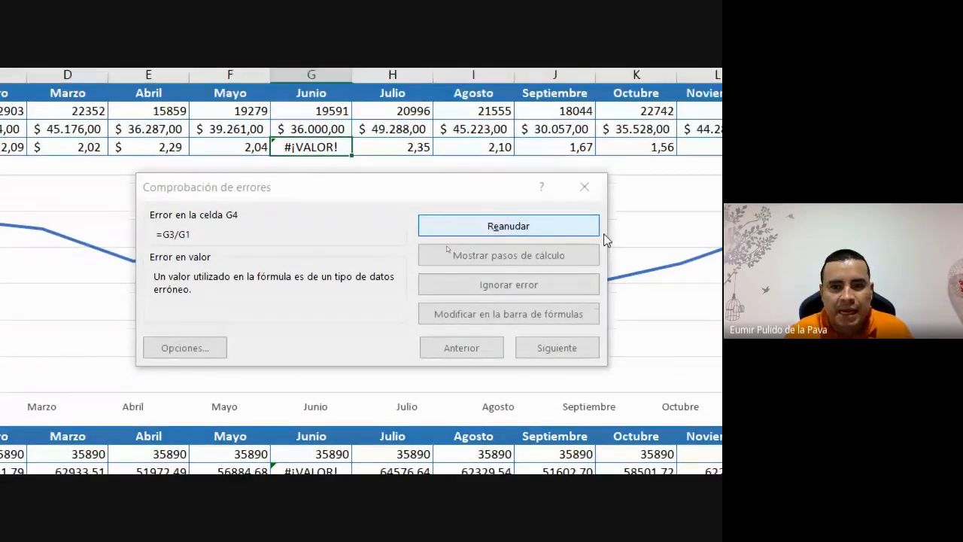
- Open 'Ayuda sobre este error' from the G4 error check to load the #¡VALOR! support article
{"action": "left_click", "coordinate": [557, 203]}
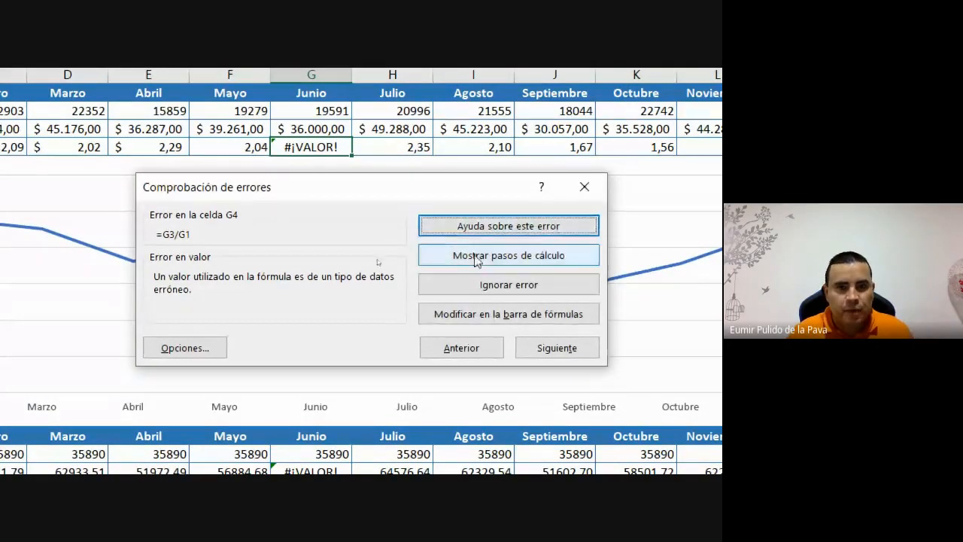
{"action": "left_click", "coordinate": [504, 228]}
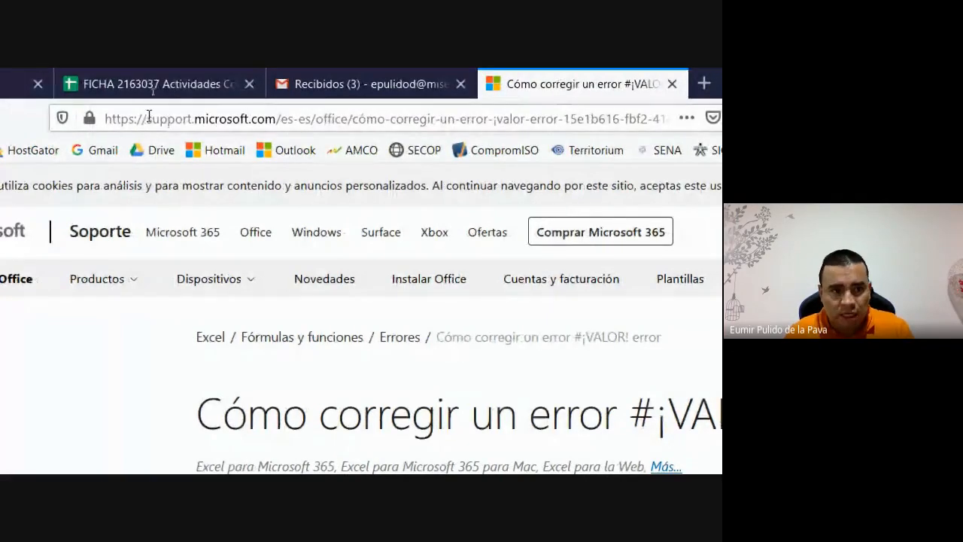
- Read through the 'Cómo corregir un error #¡VALOR!' article, highlighting its intro, then return to Excel
{"action": "left_click_drag", "start_coordinate": [146, 119], "coordinate": [197, 119]}
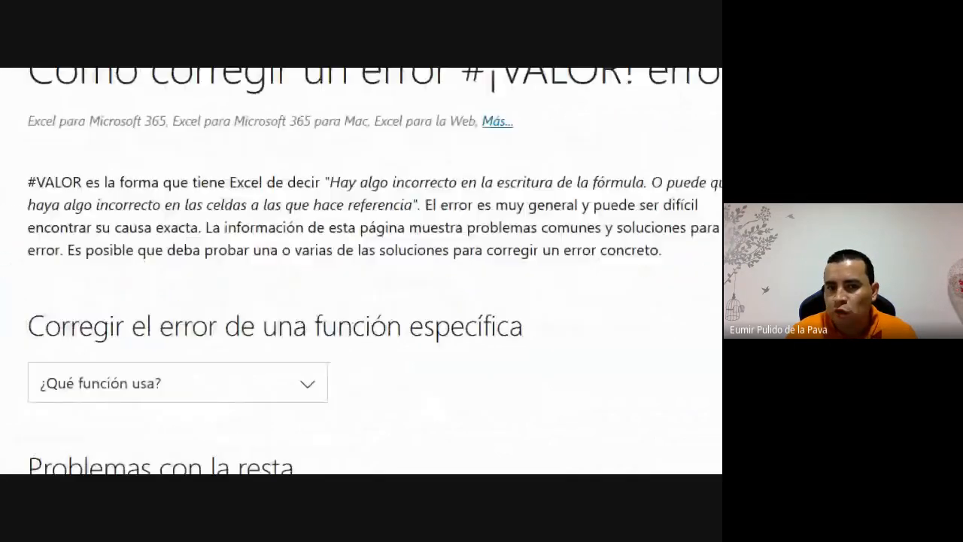
{"action": "scroll", "coordinate": [183, 256], "scroll_direction": "down", "scroll_amount": 6}
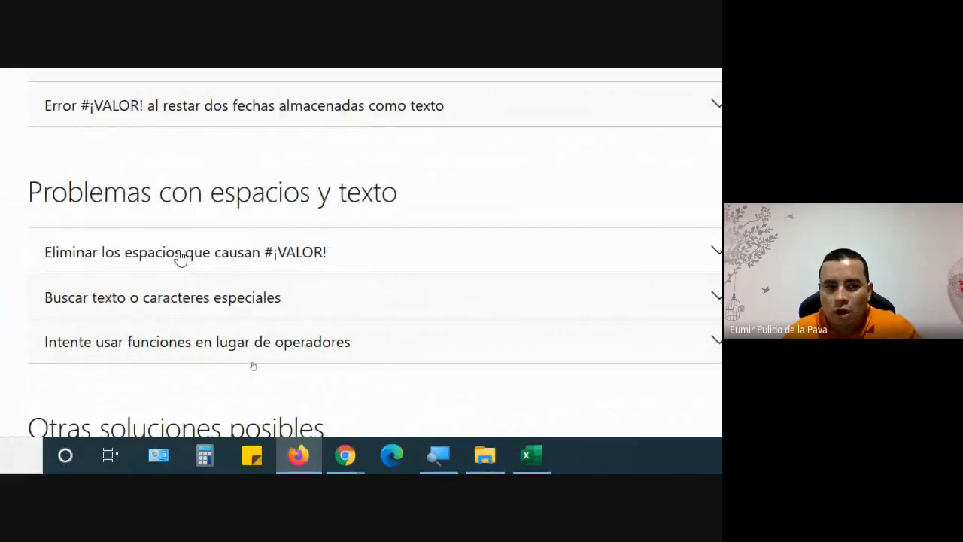
{"action": "scroll", "coordinate": [181, 257], "scroll_direction": "down", "scroll_amount": 8}
{"action": "scroll", "coordinate": [181, 257], "scroll_direction": "up", "scroll_amount": 15}
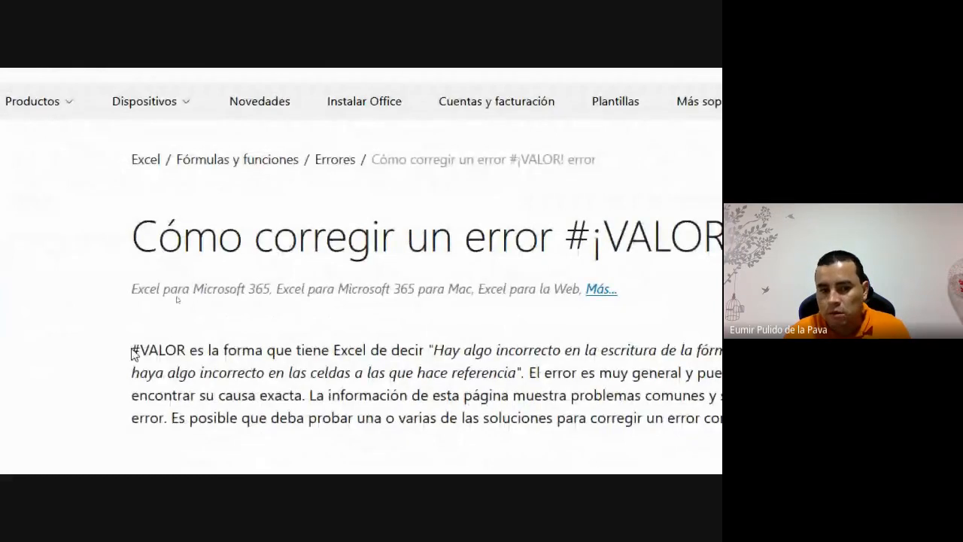
{"action": "left_click_drag", "start_coordinate": [131, 352], "coordinate": [478, 419]}
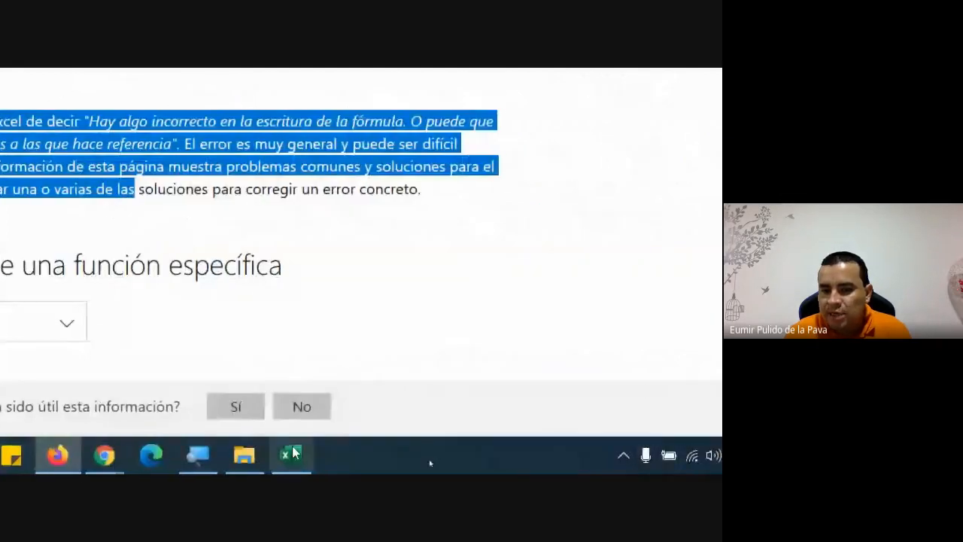
{"action": "left_click", "coordinate": [292, 454]}
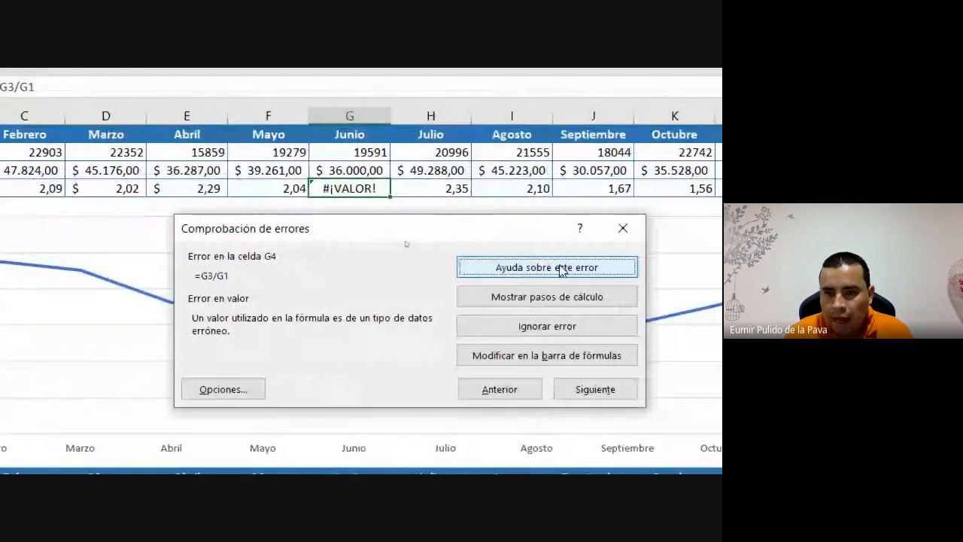
- Open Evaluar fórmula for G4 via Mostrar pasos de cálculo and move it off row 4
{"action": "left_click", "coordinate": [482, 297]}
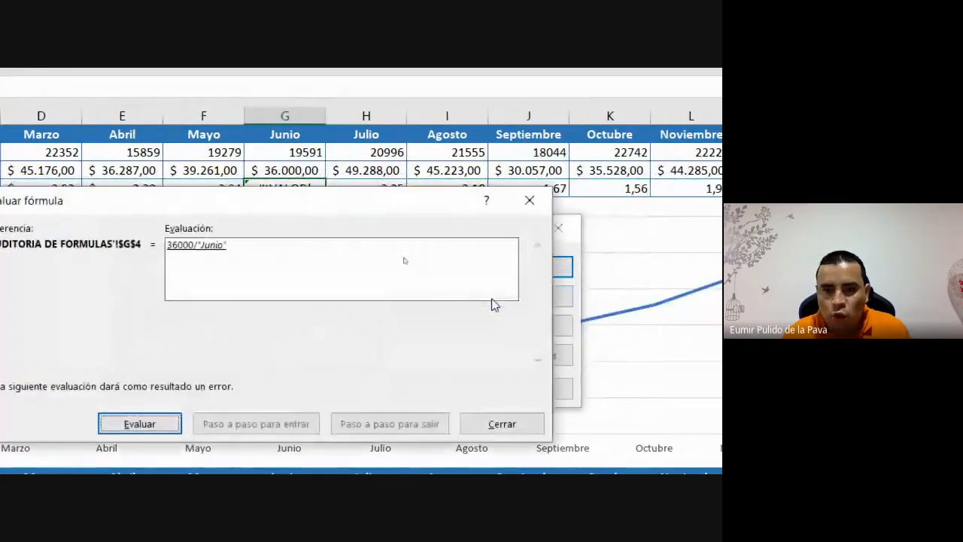
{"action": "left_click_drag", "start_coordinate": [298, 211], "coordinate": [413, 241]}
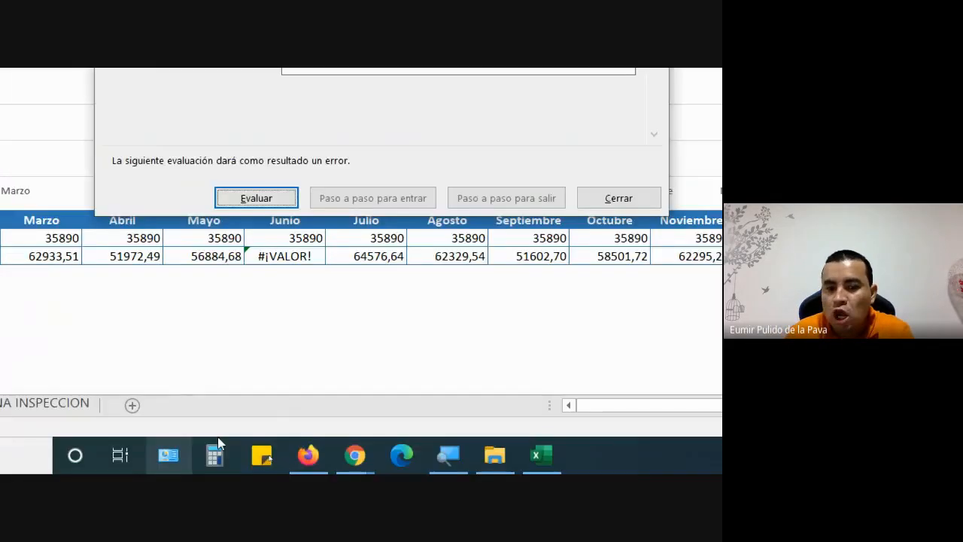
- Switch to Google Meet, admit the waiting participant with Permitir, and return to Excel
{"action": "left_click", "coordinate": [353, 463]}
{"action": "left_click", "coordinate": [289, 380]}
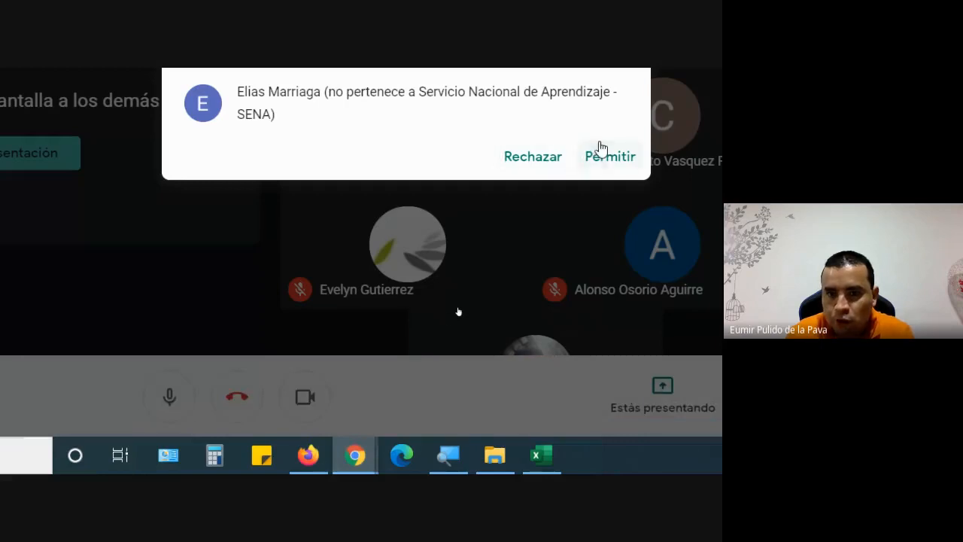
{"action": "left_click", "coordinate": [601, 153]}
{"action": "left_click", "coordinate": [549, 456]}
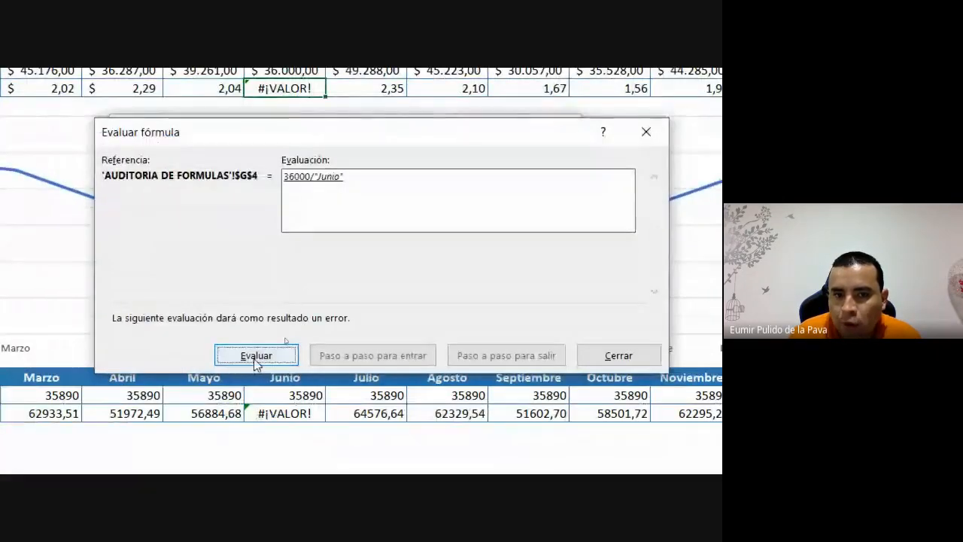
- Step G4's evaluation to its error, close both error windows, and select January Factor cell B22
{"action": "left_click", "coordinate": [255, 360]}
{"action": "left_click", "coordinate": [256, 359]}
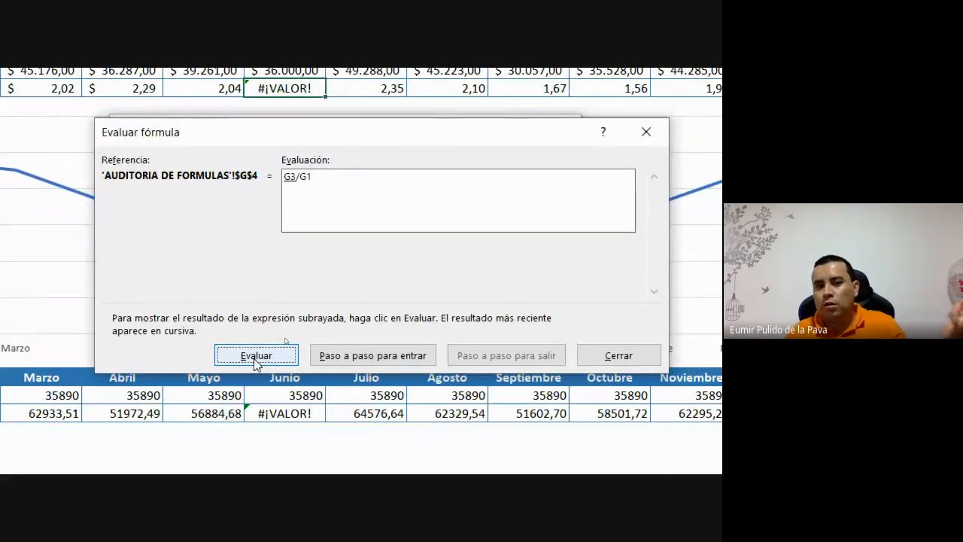
{"action": "left_click", "coordinate": [256, 359]}
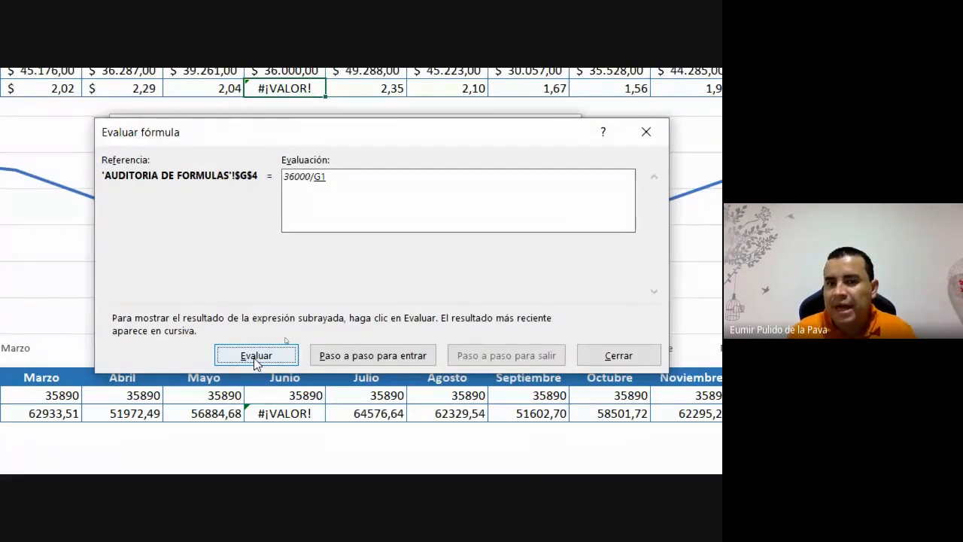
{"action": "left_click", "coordinate": [618, 355]}
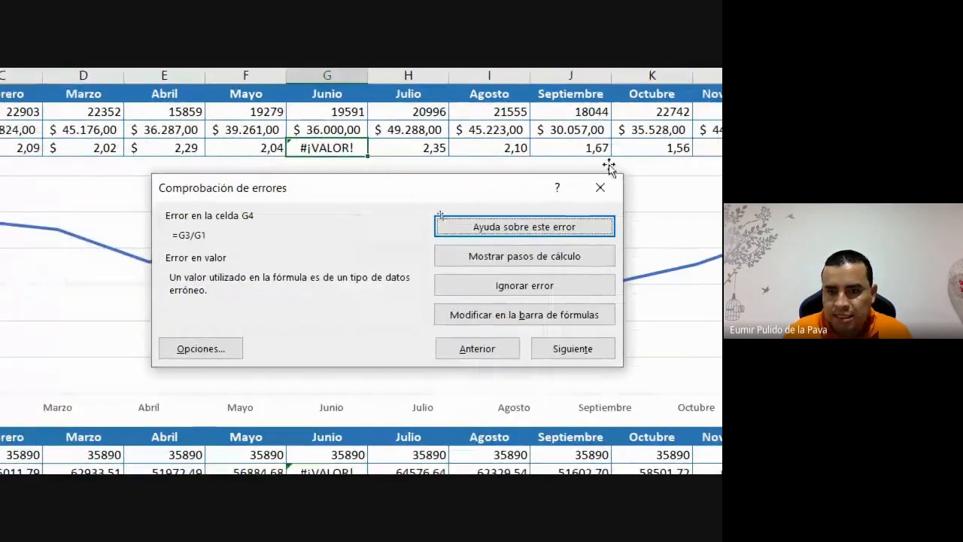
{"action": "left_click", "coordinate": [522, 197]}
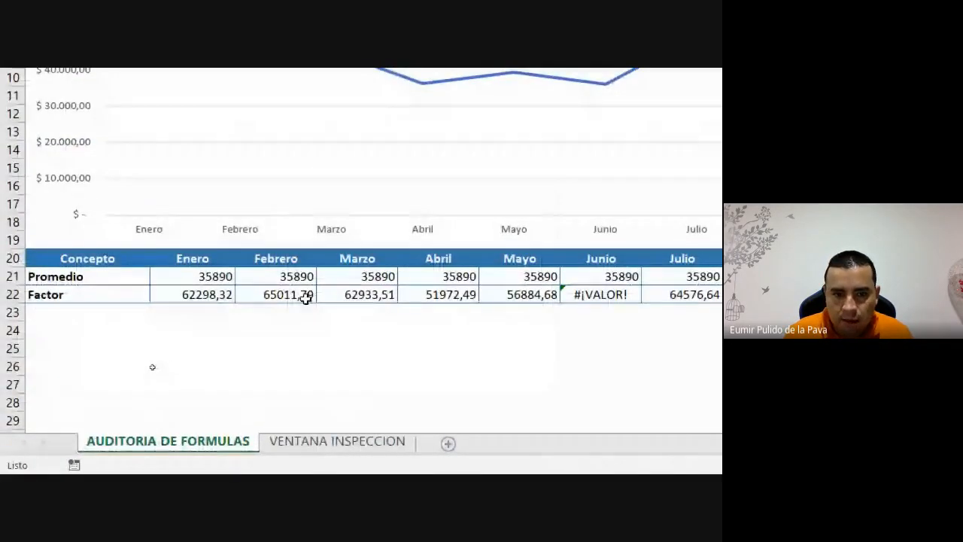
{"action": "left_click", "coordinate": [201, 295]}
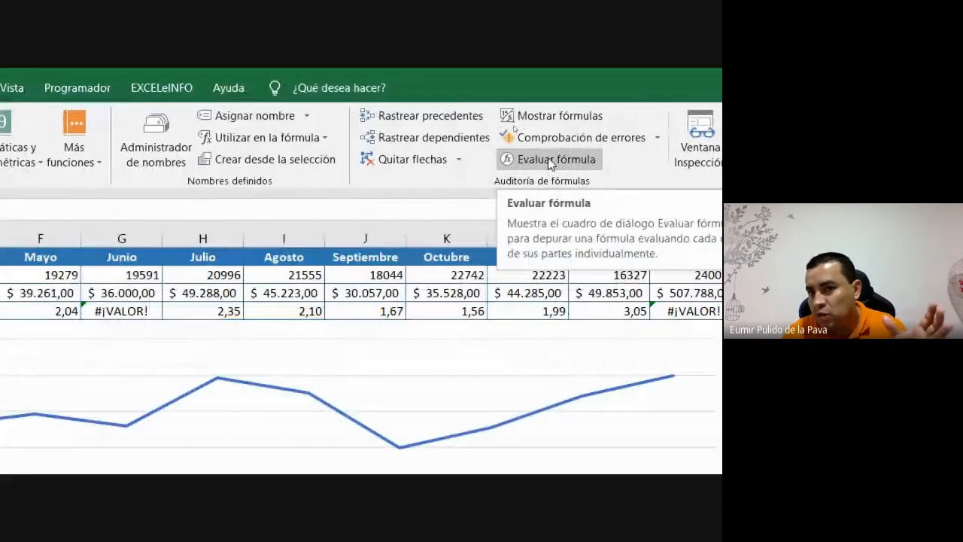
- Step through B22's formula to its result 62298,32, with B21 35890 and B3 49006
{"action": "left_click", "coordinate": [551, 159]}
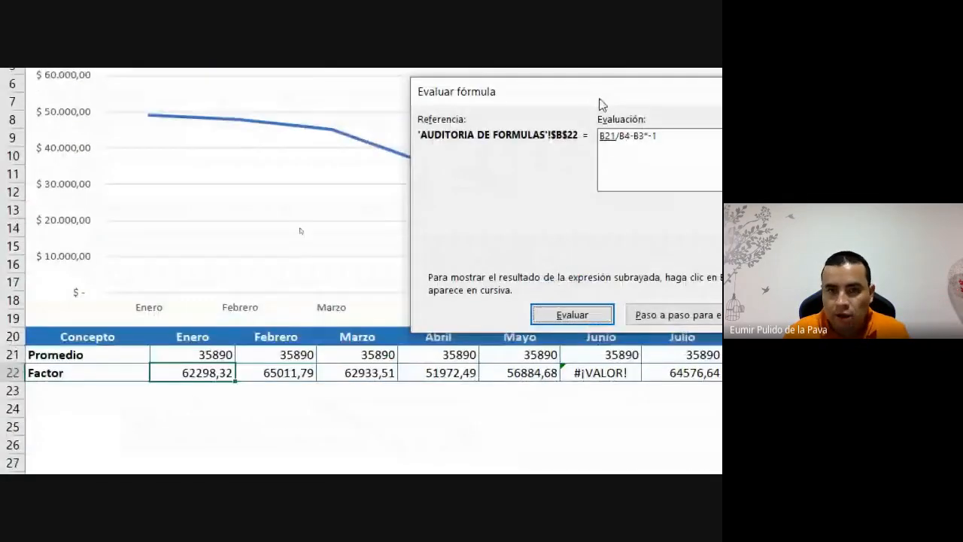
{"action": "left_click_drag", "start_coordinate": [568, 87], "coordinate": [392, 87]}
{"action": "left_click_drag", "start_coordinate": [392, 127], "coordinate": [404, 104]}
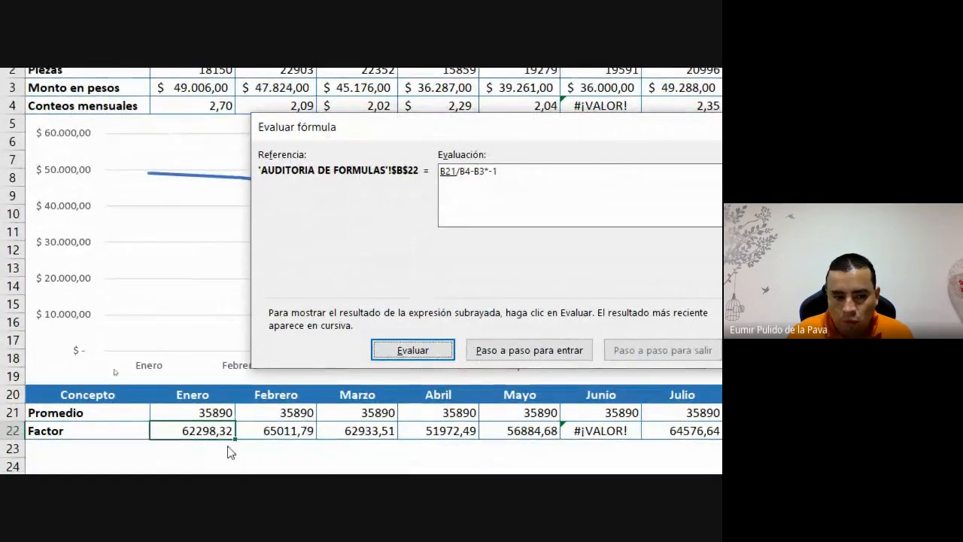
{"action": "left_click", "coordinate": [392, 350]}
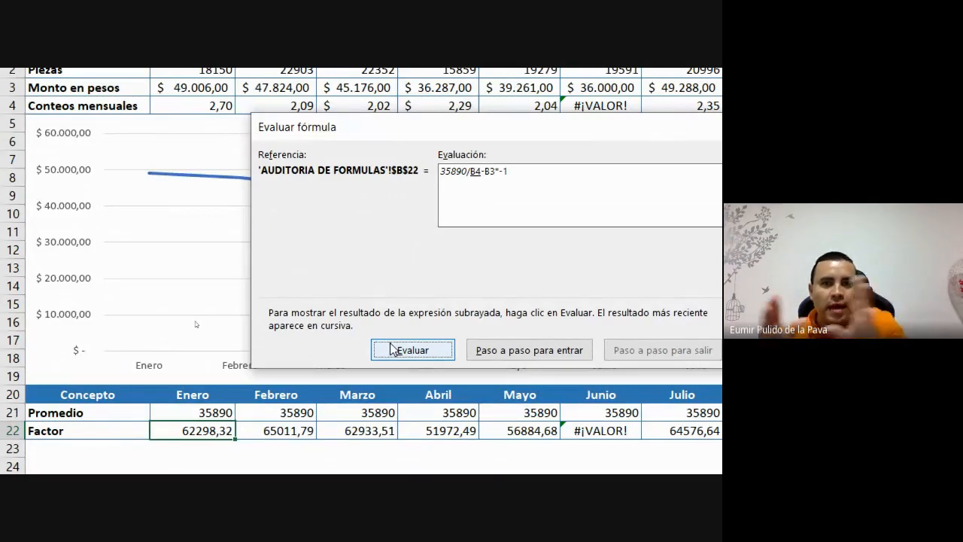
{"action": "left_click", "coordinate": [392, 350]}
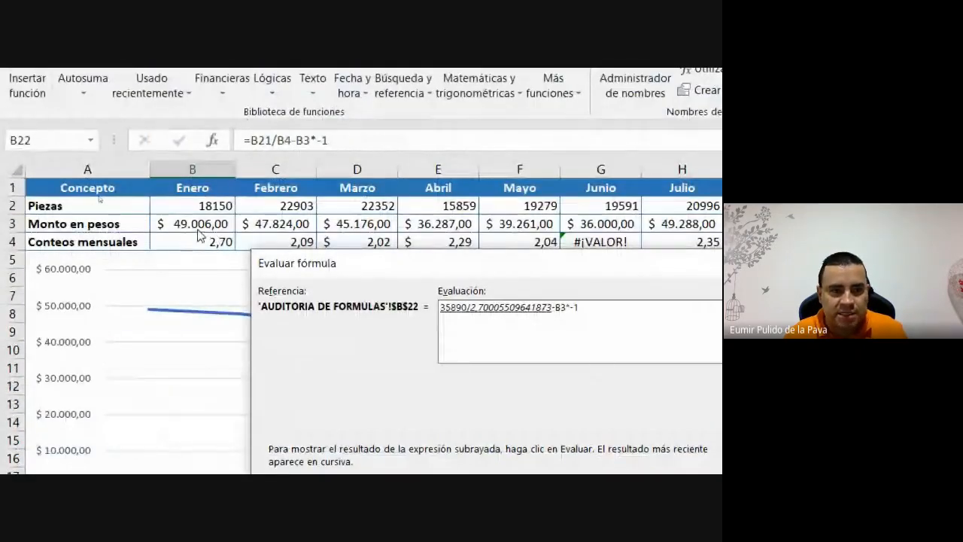
{"action": "left_click", "coordinate": [440, 454]}
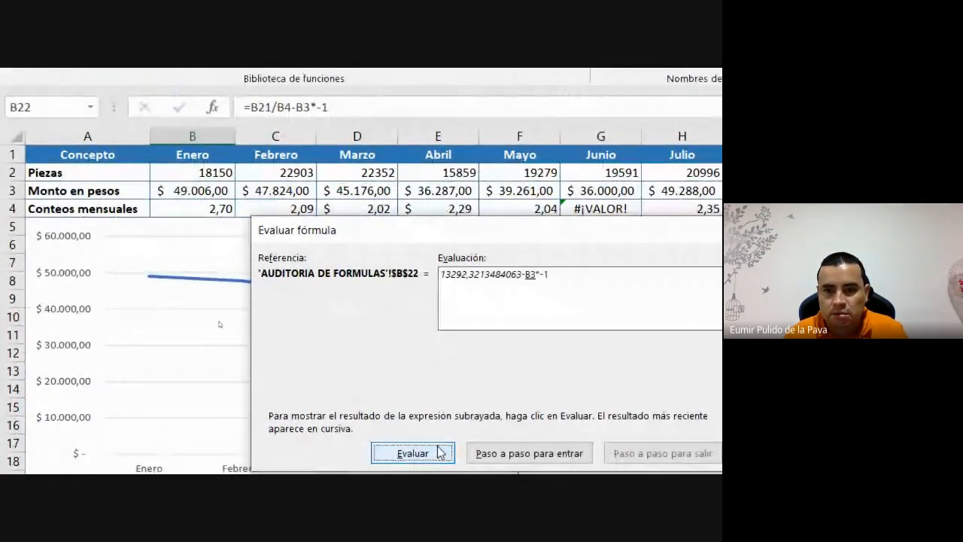
{"action": "left_click", "coordinate": [440, 453]}
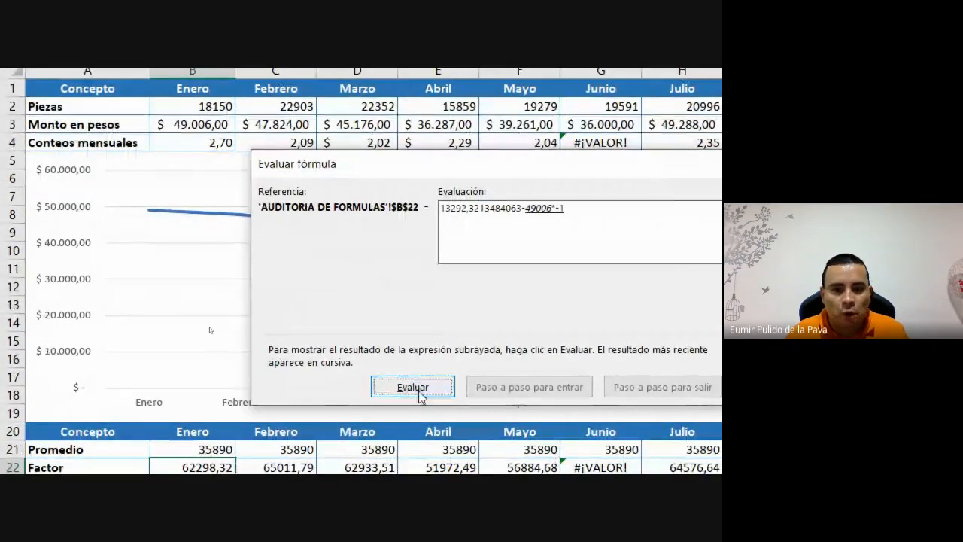
{"action": "left_click", "coordinate": [418, 393]}
{"action": "left_click", "coordinate": [418, 393]}
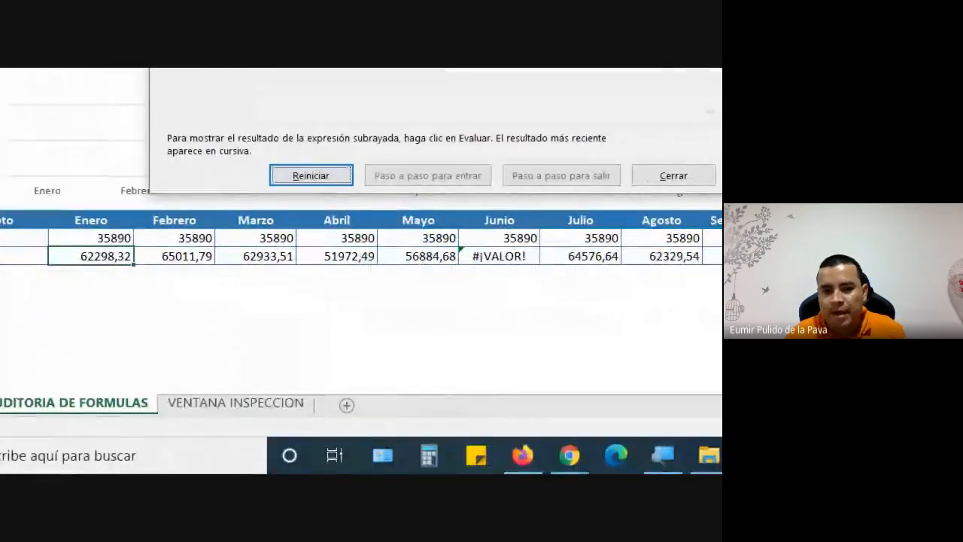
- Admit the waiting participant into the Google Meet call, then return to Excel
{"action": "left_click", "coordinate": [572, 462]}
{"action": "left_click", "coordinate": [493, 402]}
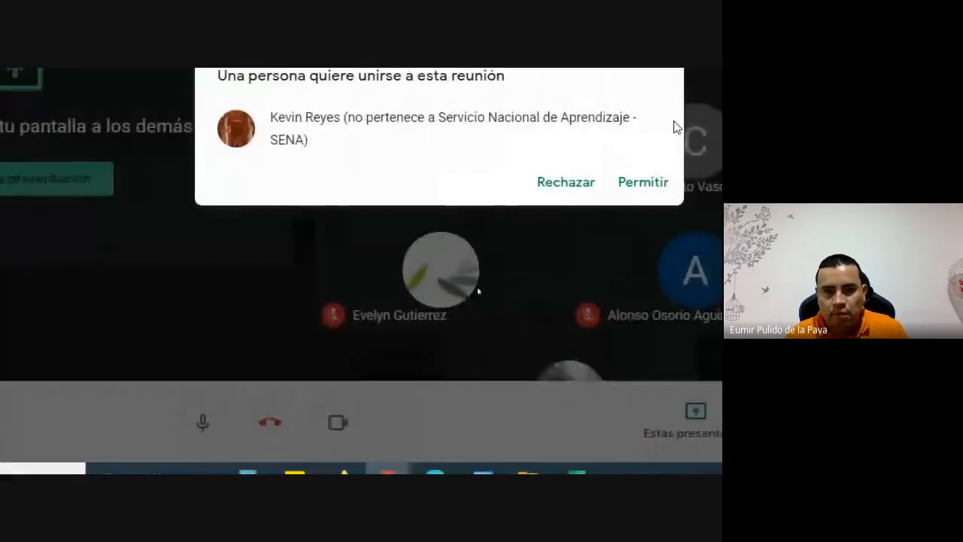
{"action": "left_click", "coordinate": [667, 183]}
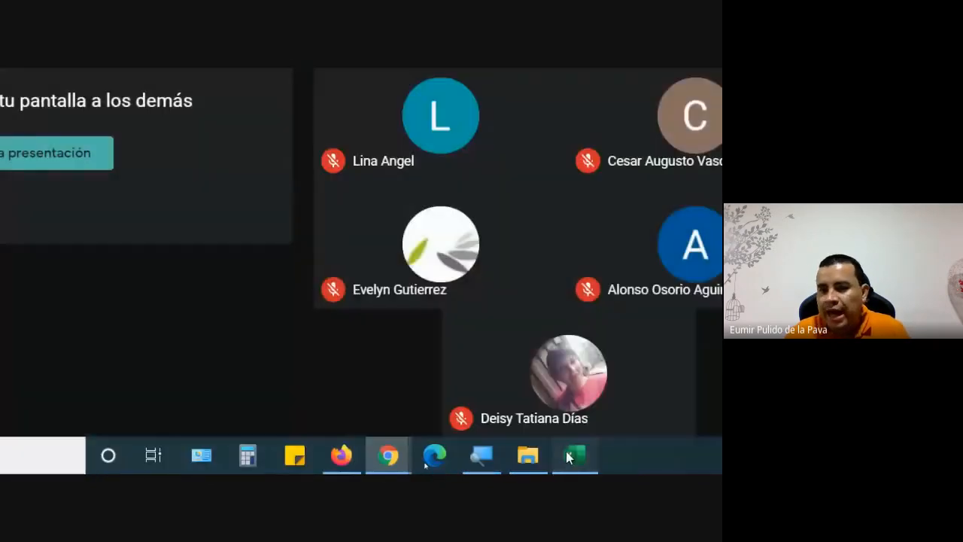
{"action": "left_click", "coordinate": [572, 456]}
{"action": "left_click", "coordinate": [280, 391]}
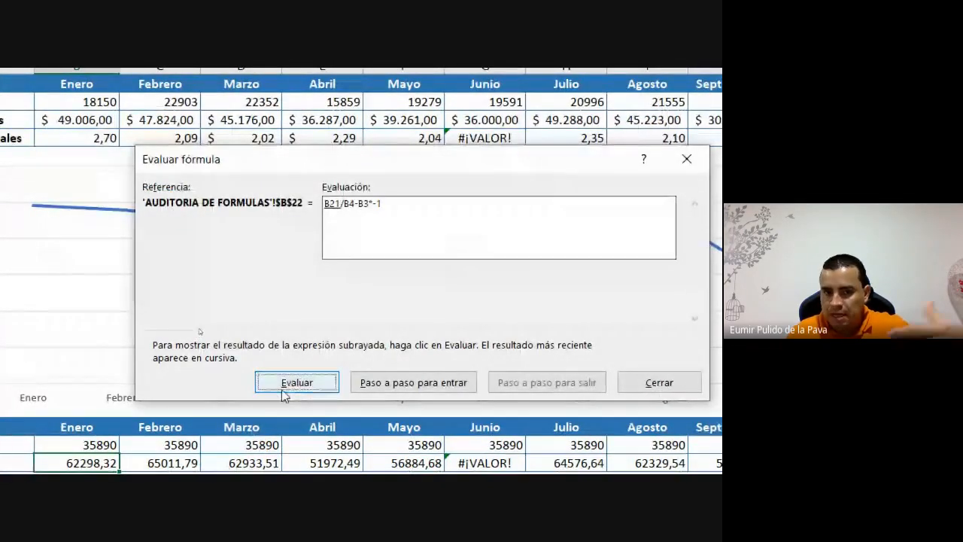
{"action": "left_click", "coordinate": [284, 392]}
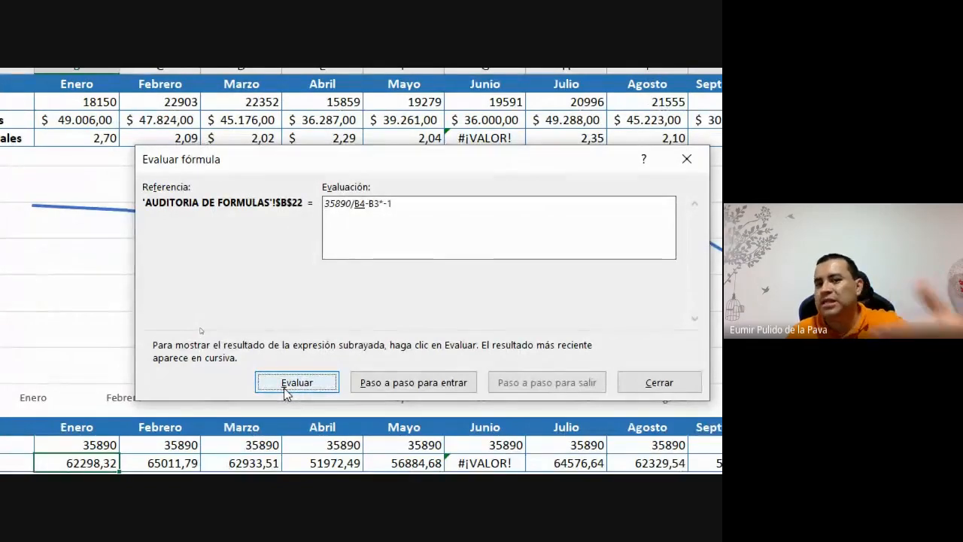
{"action": "left_click", "coordinate": [286, 392]}
{"action": "left_click", "coordinate": [286, 392]}
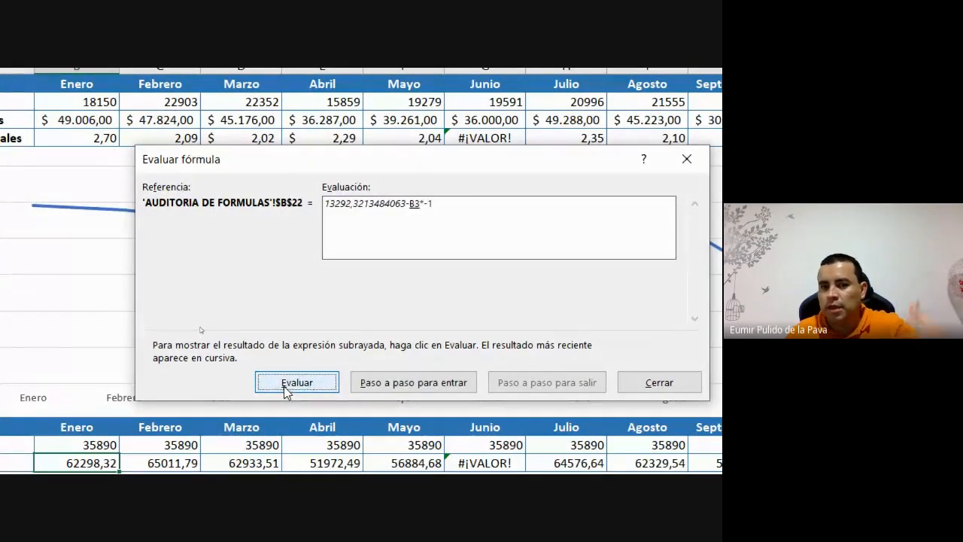
{"action": "left_click", "coordinate": [286, 392]}
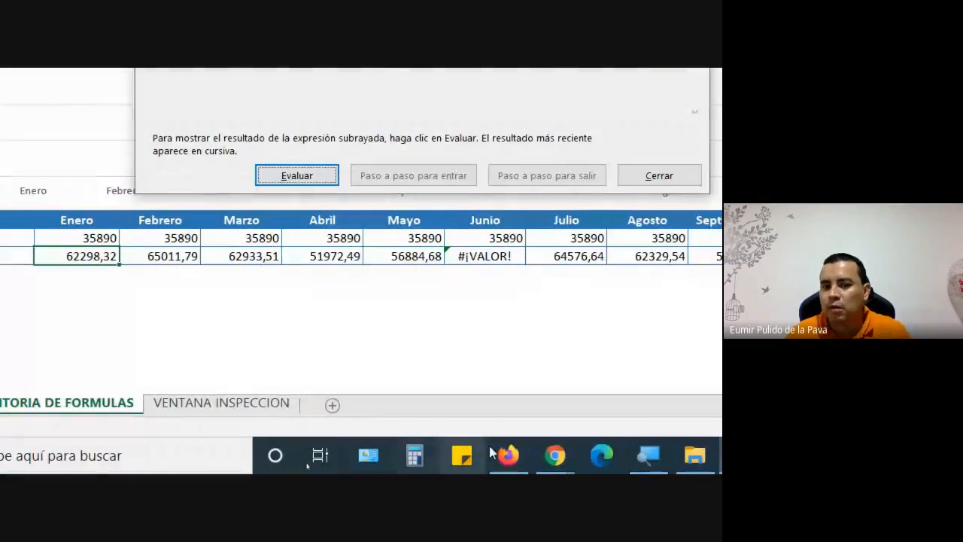
- Admit another person asking to join the Meet call and bring Excel back
{"action": "left_click", "coordinate": [557, 459]}
{"action": "left_click", "coordinate": [465, 351]}
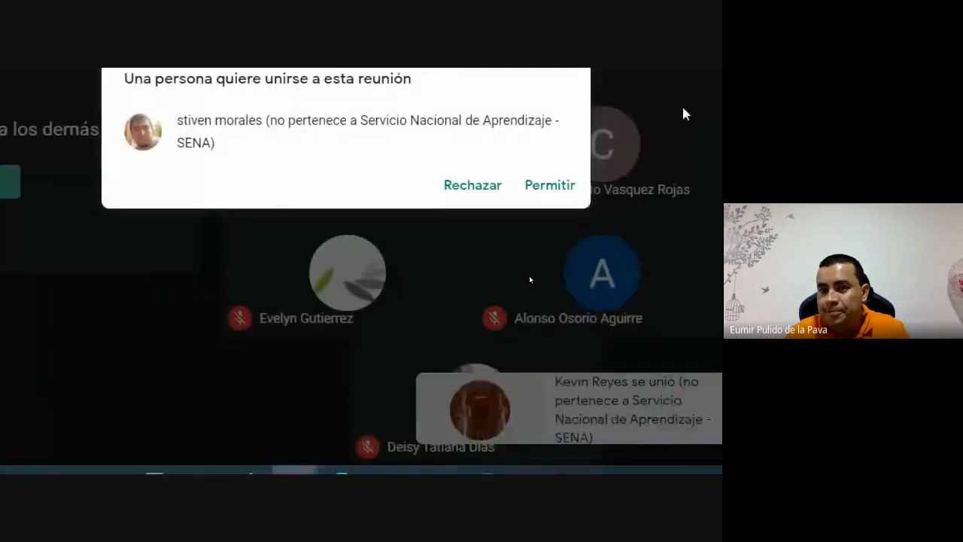
{"action": "left_click", "coordinate": [489, 204]}
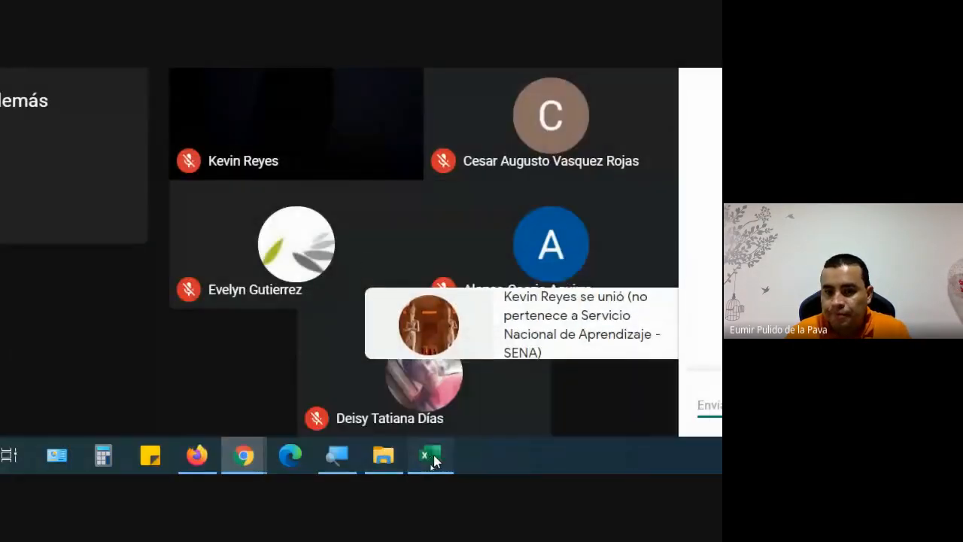
{"action": "left_click", "coordinate": [433, 458]}
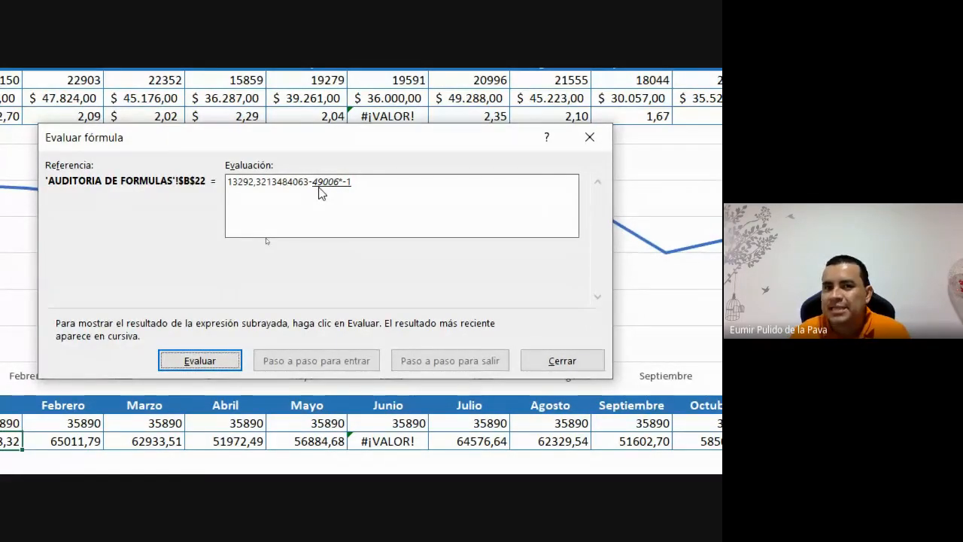
- Finish and restart B22's evaluation, stepping through 35890 and 49006 to 62298,32, then close it
{"action": "left_click", "coordinate": [207, 363]}
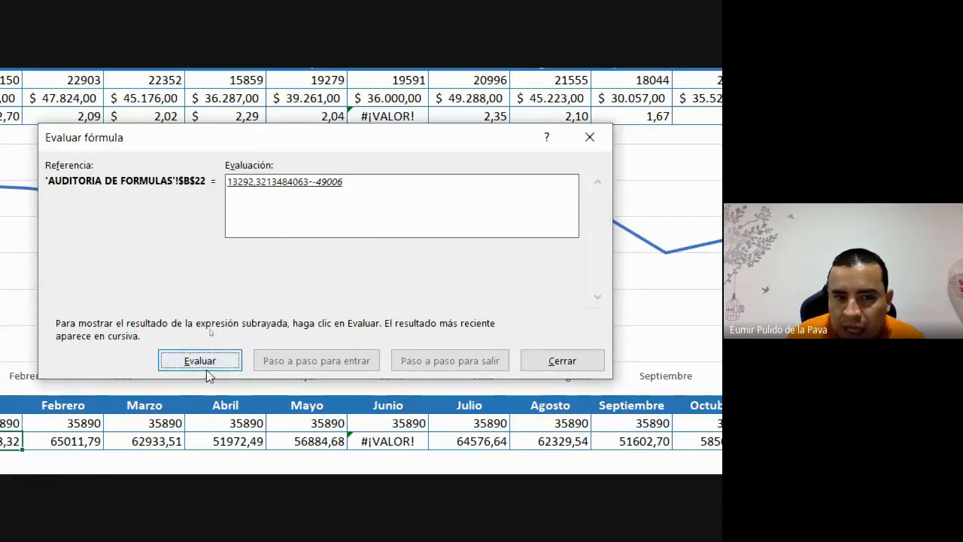
{"action": "left_click", "coordinate": [207, 363]}
{"action": "left_click", "coordinate": [207, 363]}
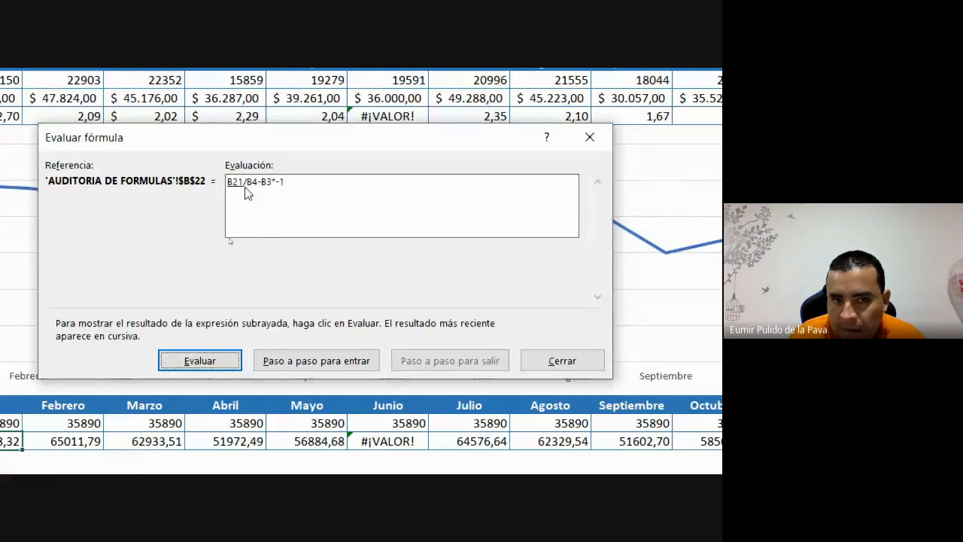
{"action": "left_click", "coordinate": [213, 360]}
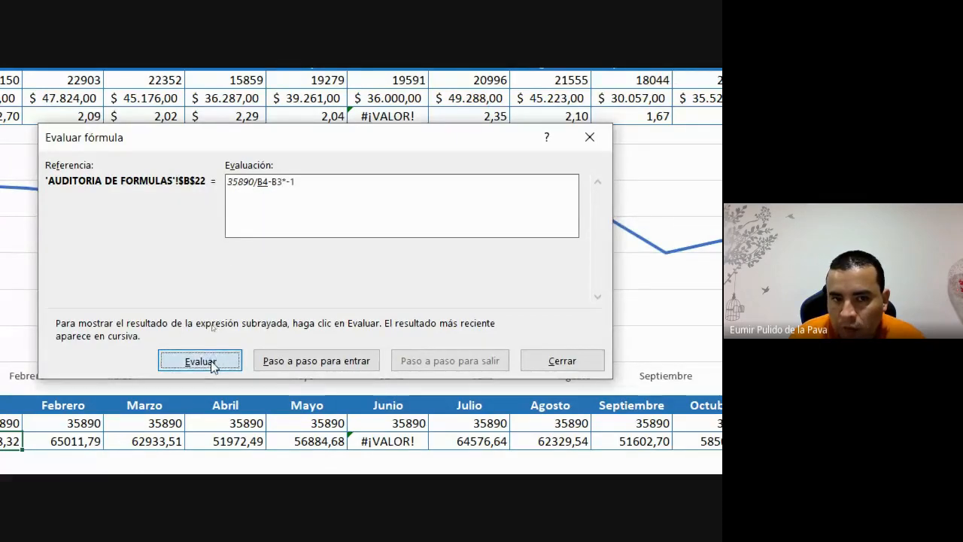
{"action": "left_click", "coordinate": [213, 363]}
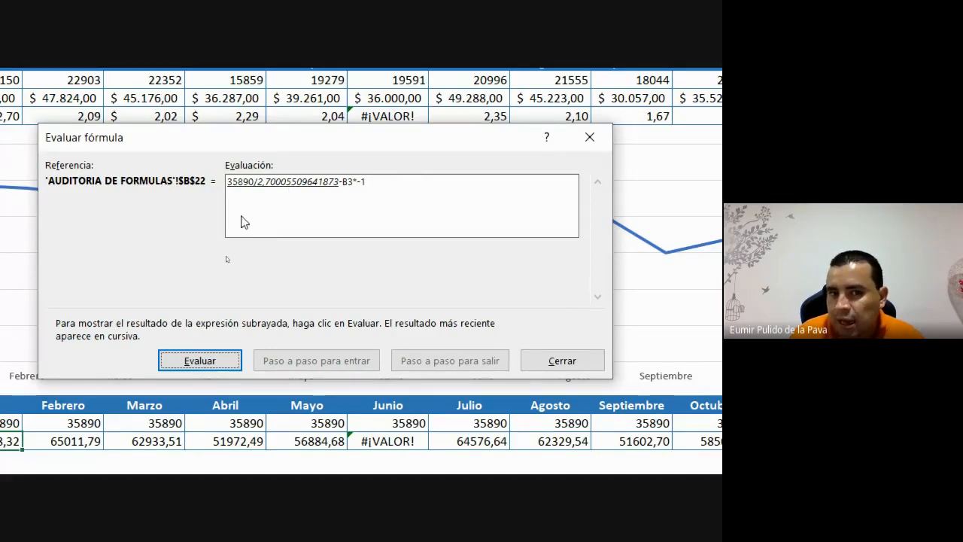
{"action": "left_click", "coordinate": [199, 345]}
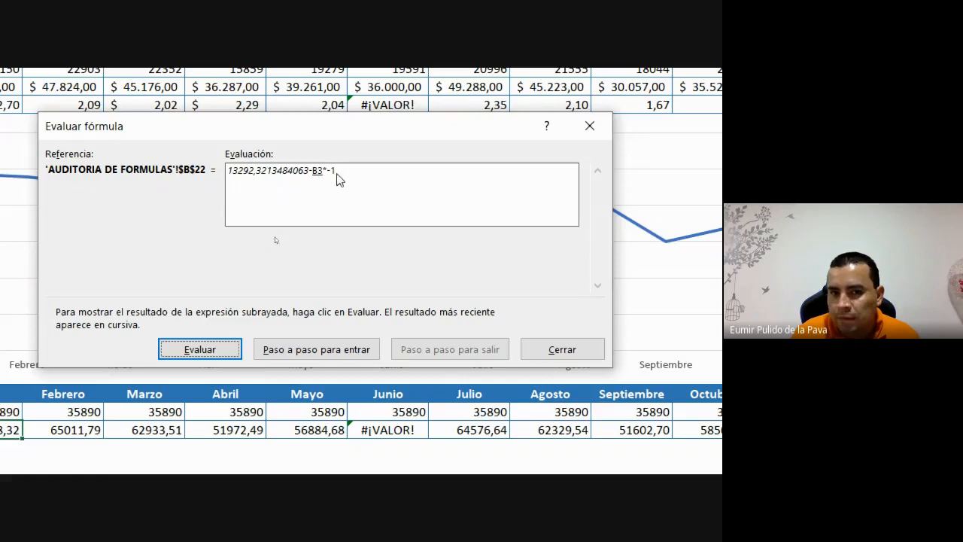
{"action": "left_click", "coordinate": [226, 350]}
{"action": "left_click", "coordinate": [226, 350]}
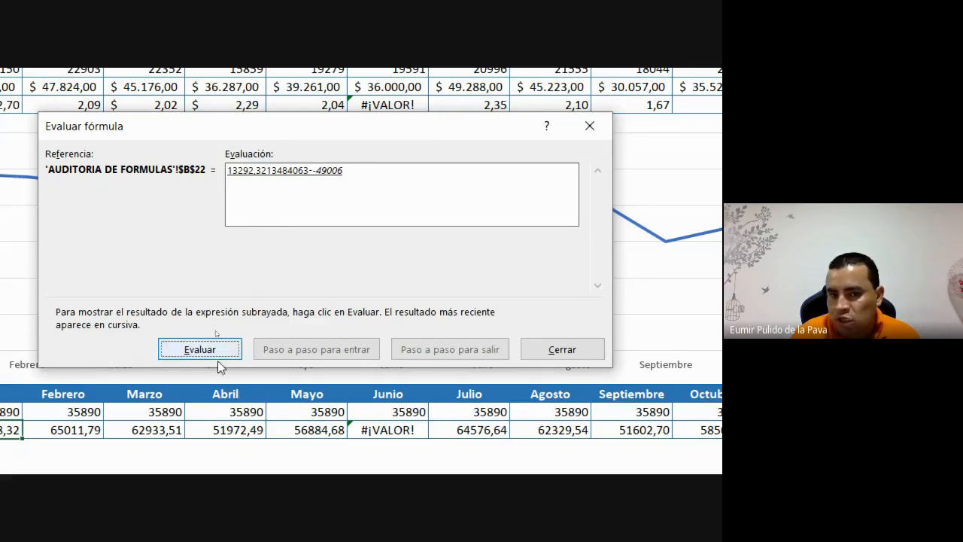
{"action": "left_click", "coordinate": [217, 356]}
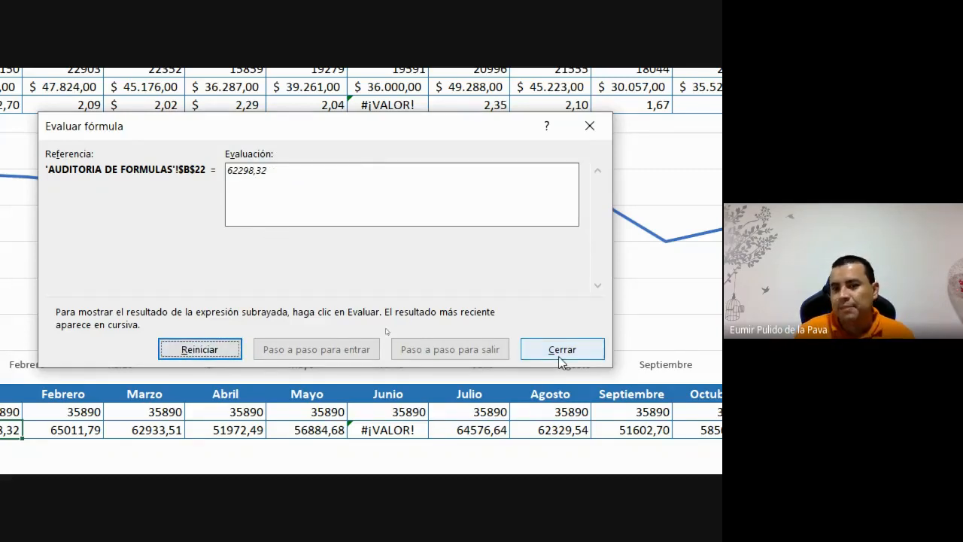
{"action": "left_click", "coordinate": [561, 351]}
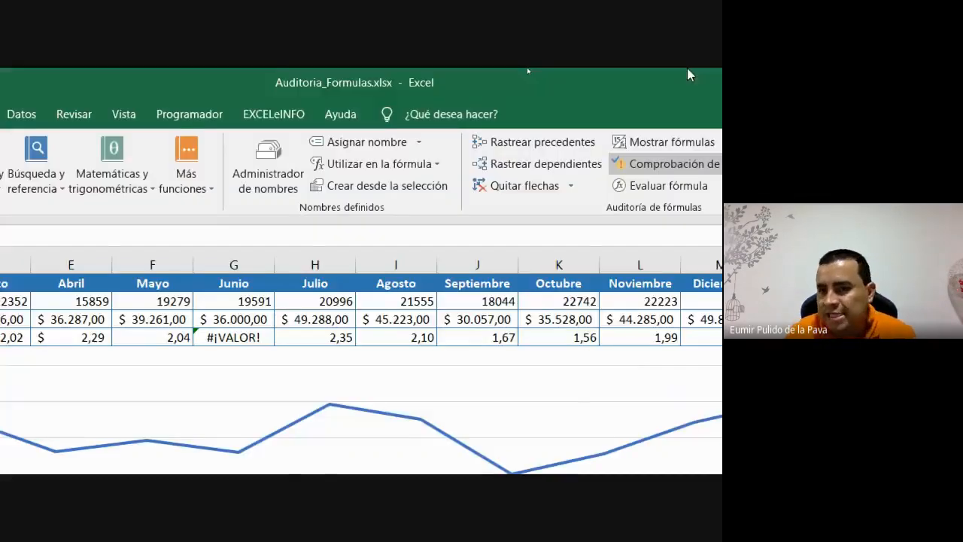
- Trace G4's #¡VALOR! error to =G3/G1 dividing 36000 by Junio, and edit the formula
{"action": "left_click", "coordinate": [666, 163]}
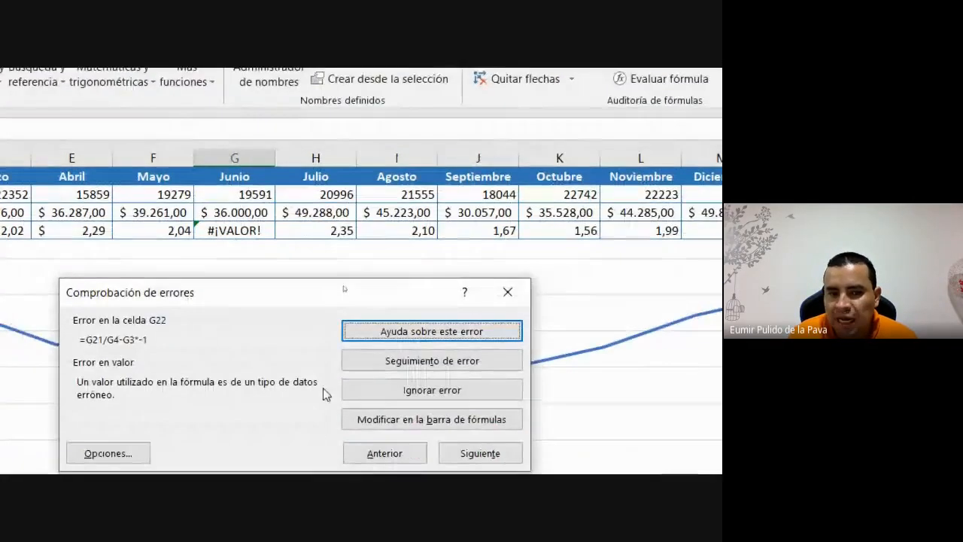
{"action": "left_click", "coordinate": [508, 292]}
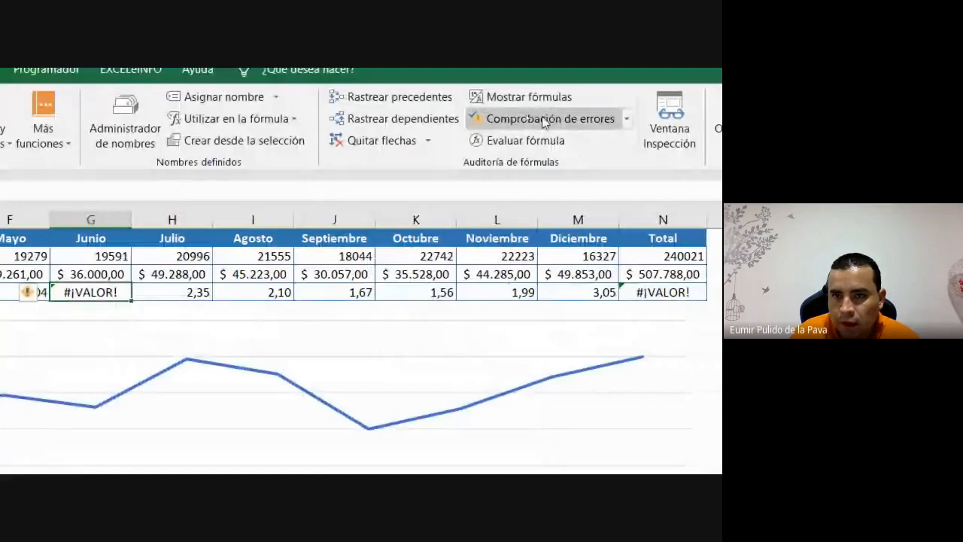
{"action": "left_click", "coordinate": [543, 120]}
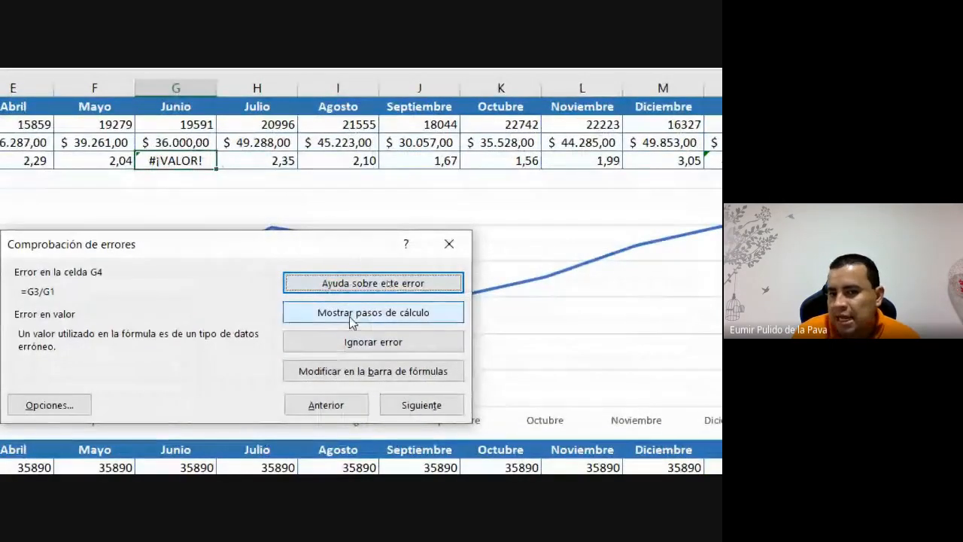
{"action": "left_click_drag", "start_coordinate": [319, 248], "coordinate": [359, 197]}
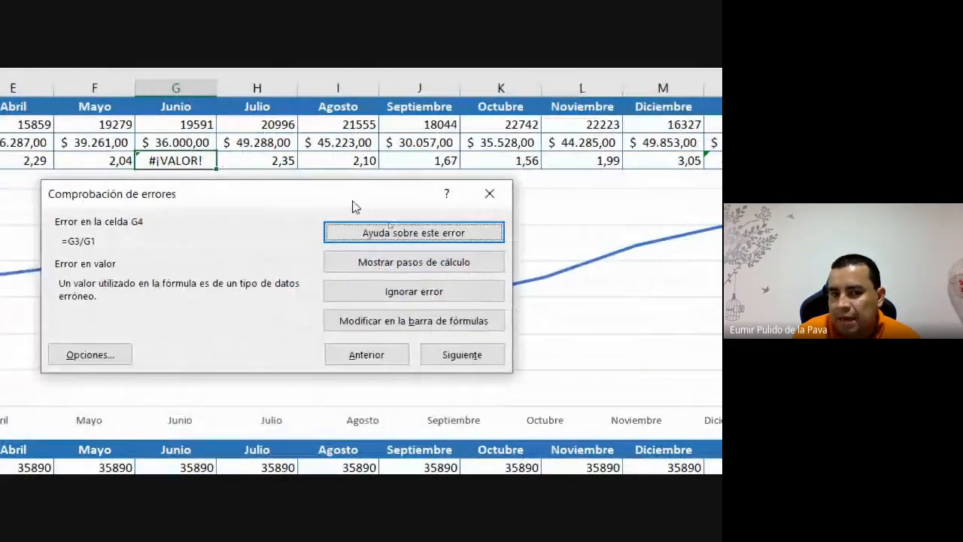
{"action": "left_click", "coordinate": [413, 268]}
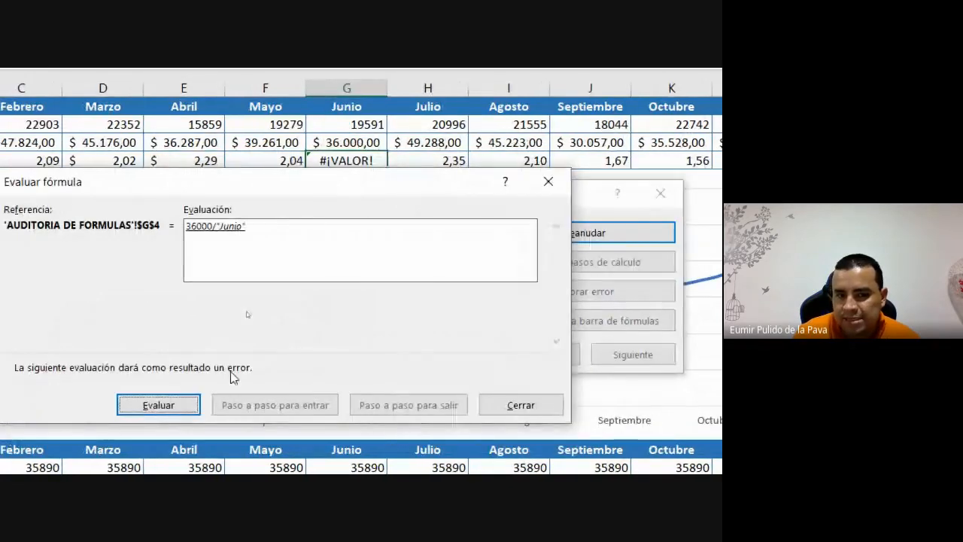
{"action": "left_click", "coordinate": [350, 405]}
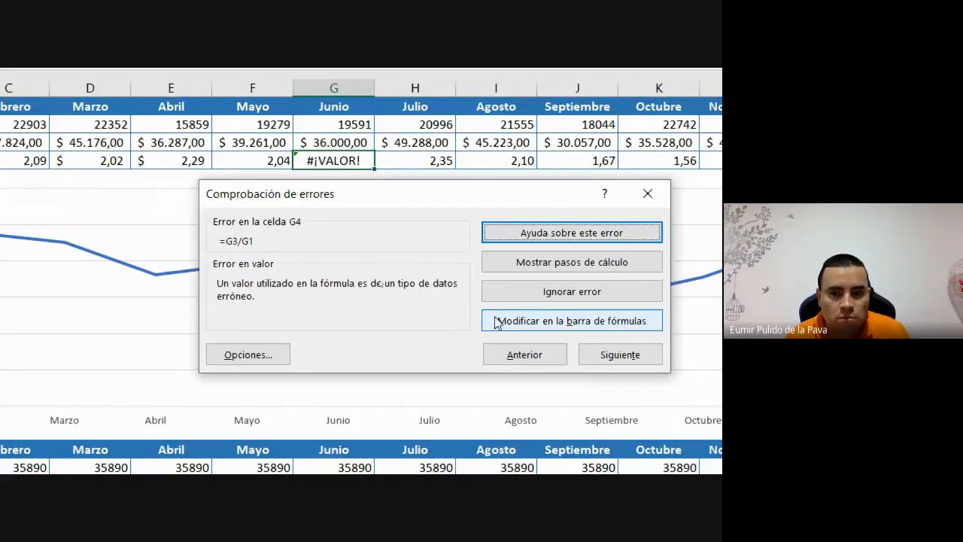
{"action": "left_click", "coordinate": [529, 323]}
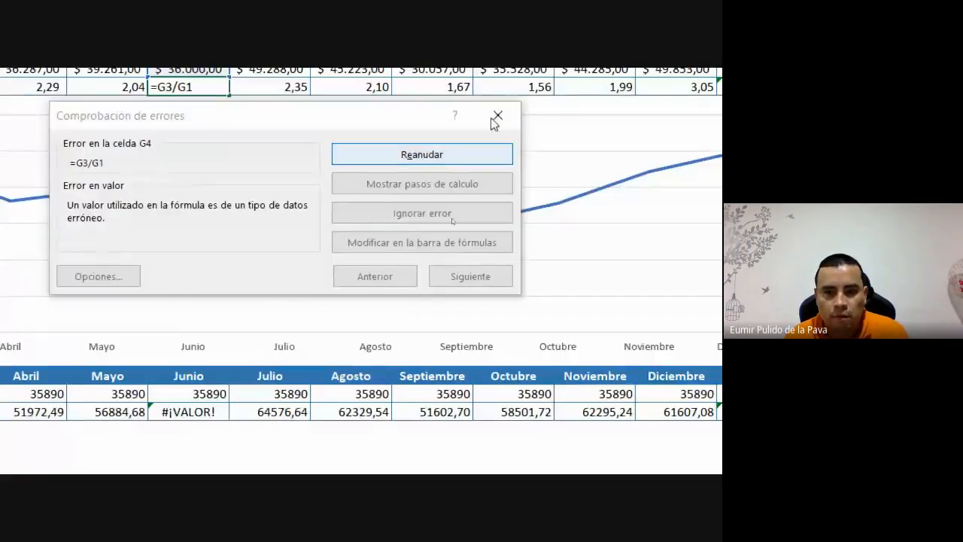
{"action": "left_click", "coordinate": [497, 116]}
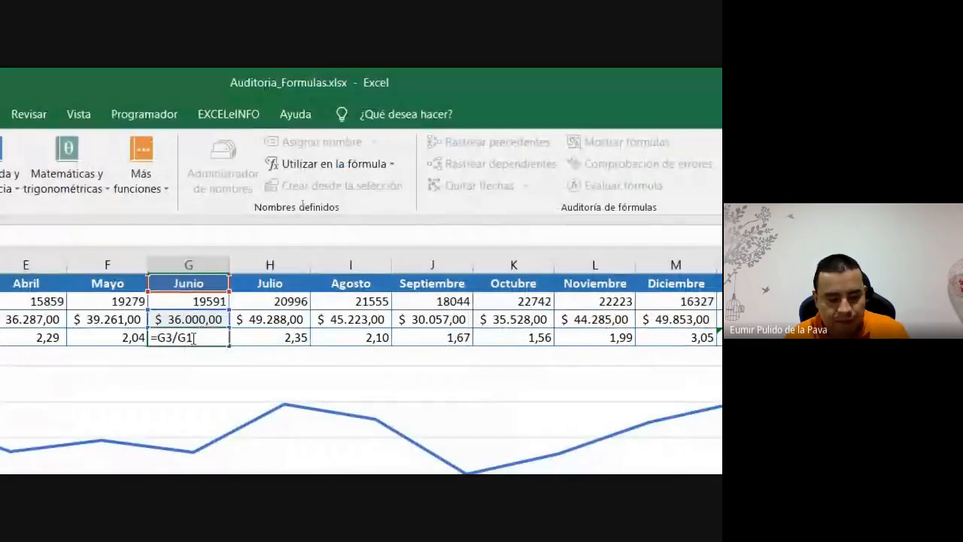
- Cancel the G4 edit so =G3/G1 stays, then start the magnifier and show Google Meet
{"action": "key", "text": "Escape"}
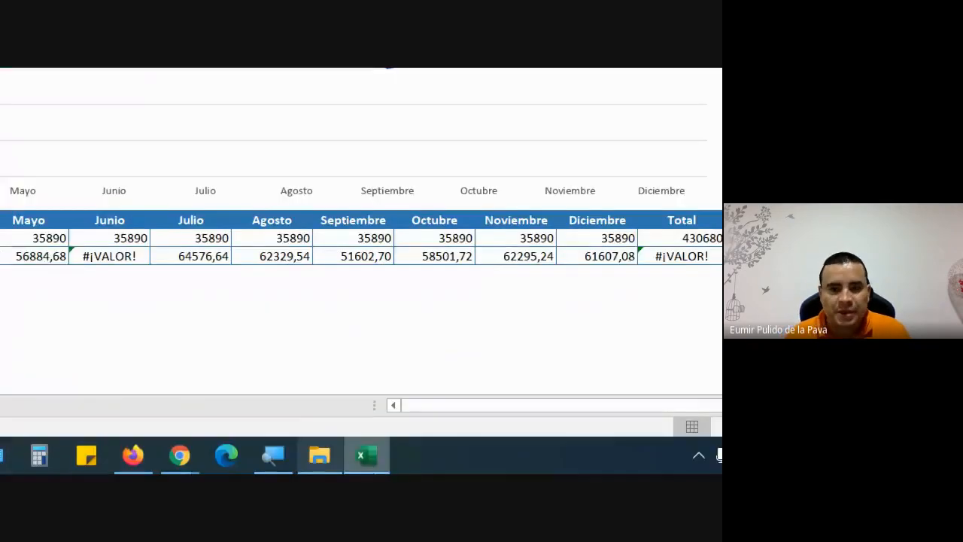
{"action": "left_click", "coordinate": [264, 465]}
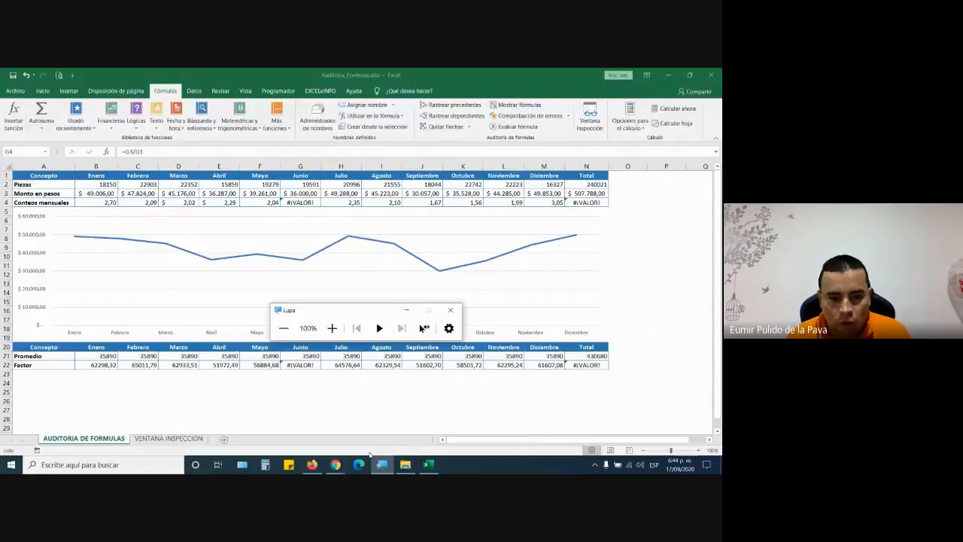
{"action": "left_click", "coordinate": [337, 464]}
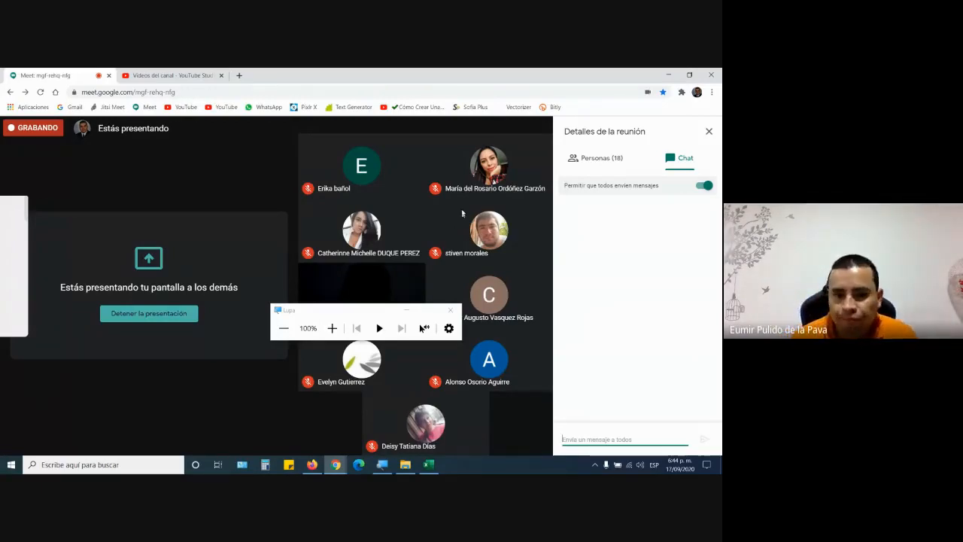
- Hide the magnifier, close the YouTube Studio processing notice, and return to Meet and Auditoria_Formulas
{"action": "left_click", "coordinate": [405, 310]}
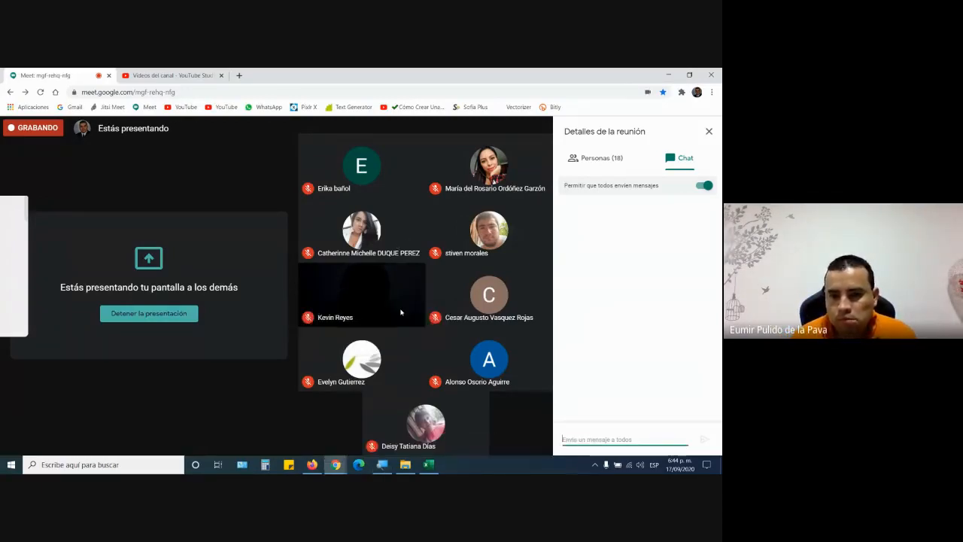
{"action": "left_click", "coordinate": [190, 73]}
{"action": "left_click", "coordinate": [448, 346]}
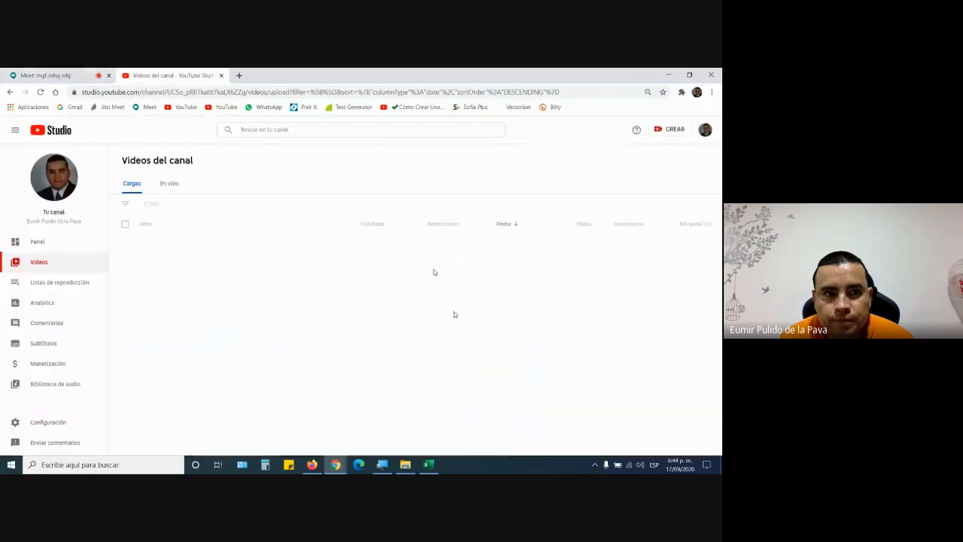
{"action": "left_click", "coordinate": [82, 74]}
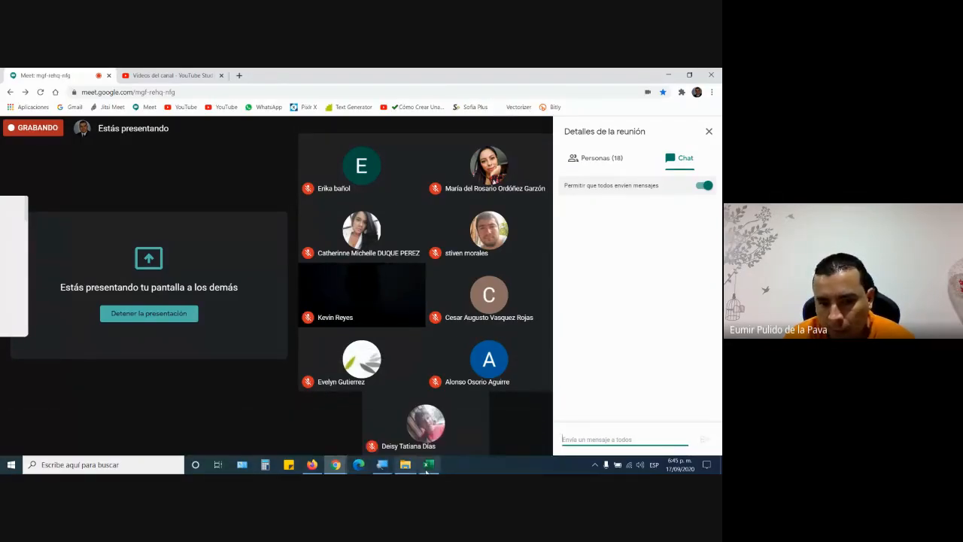
{"action": "left_click", "coordinate": [427, 464]}
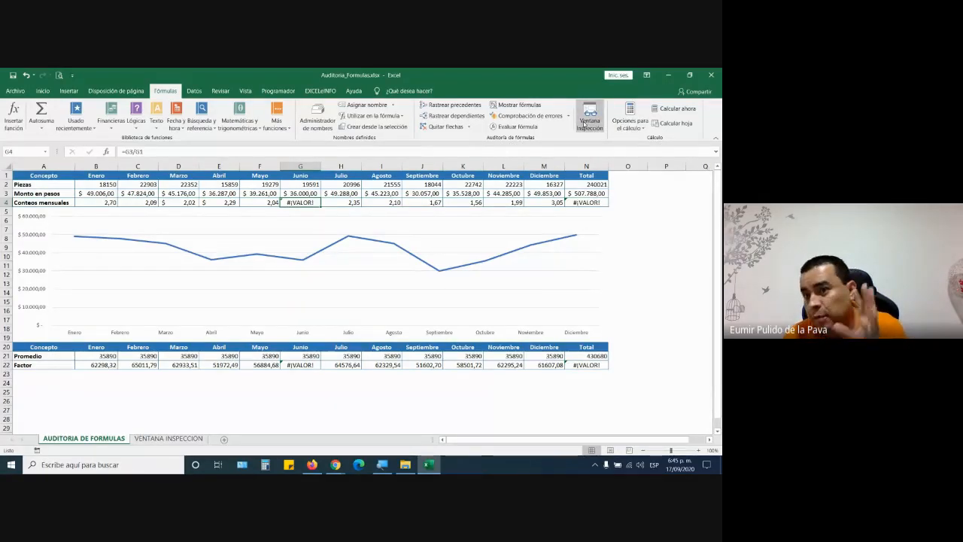
- Open VENTANA INSPECCION and jump from B2 through the Nit and business name columns
{"action": "left_click", "coordinate": [188, 439]}
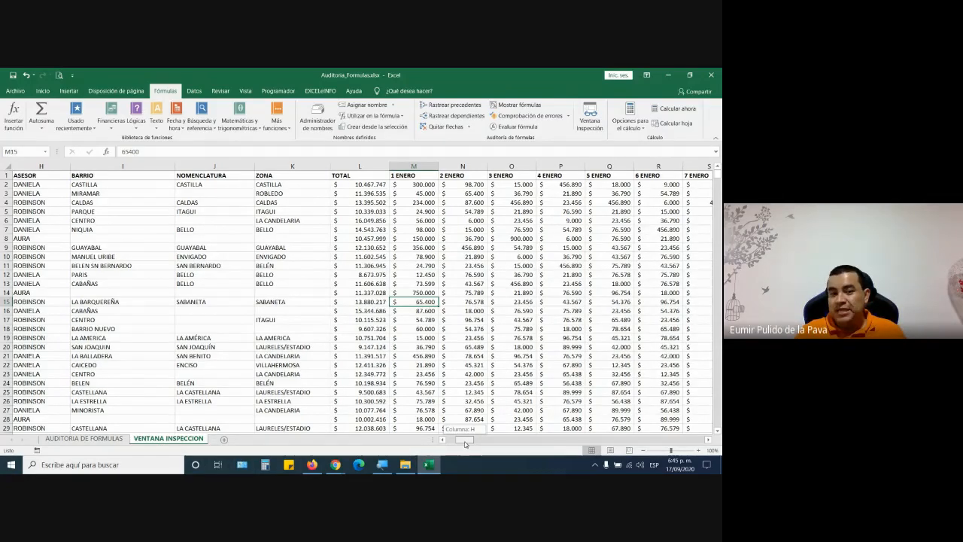
{"action": "left_click_drag", "start_coordinate": [465, 444], "coordinate": [448, 441]}
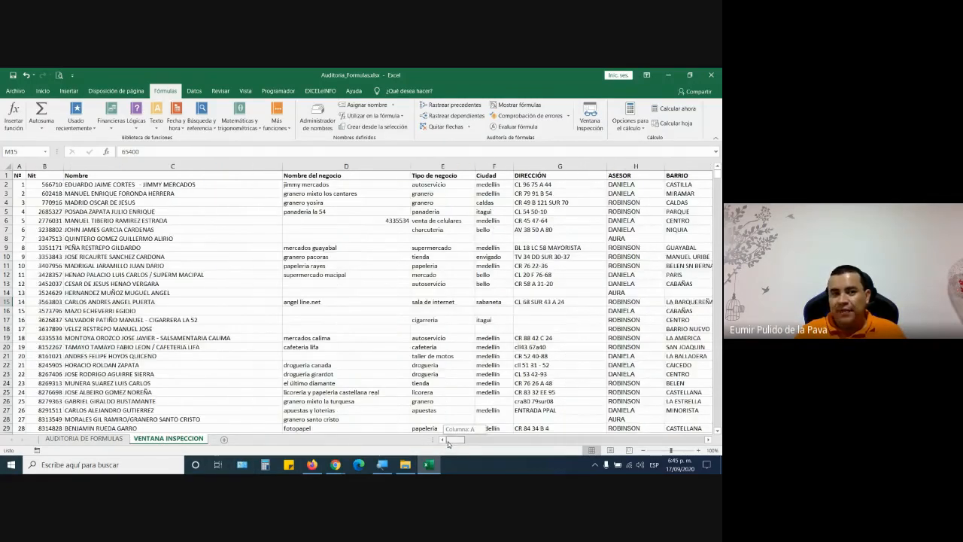
{"action": "left_click", "coordinate": [46, 184]}
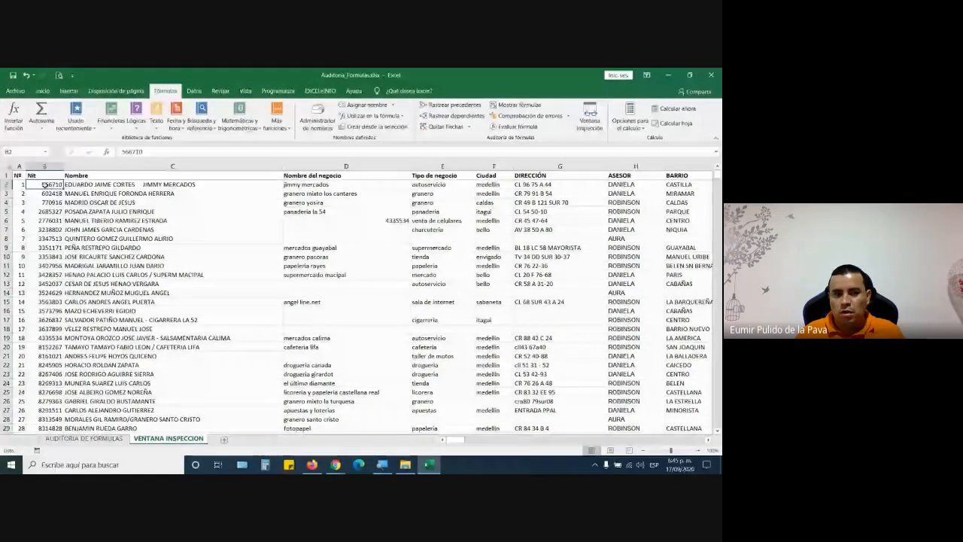
{"action": "key", "text": "ctrl+Down"}
{"action": "key", "text": "ctrl+Up"}
{"action": "key", "text": "Down"}
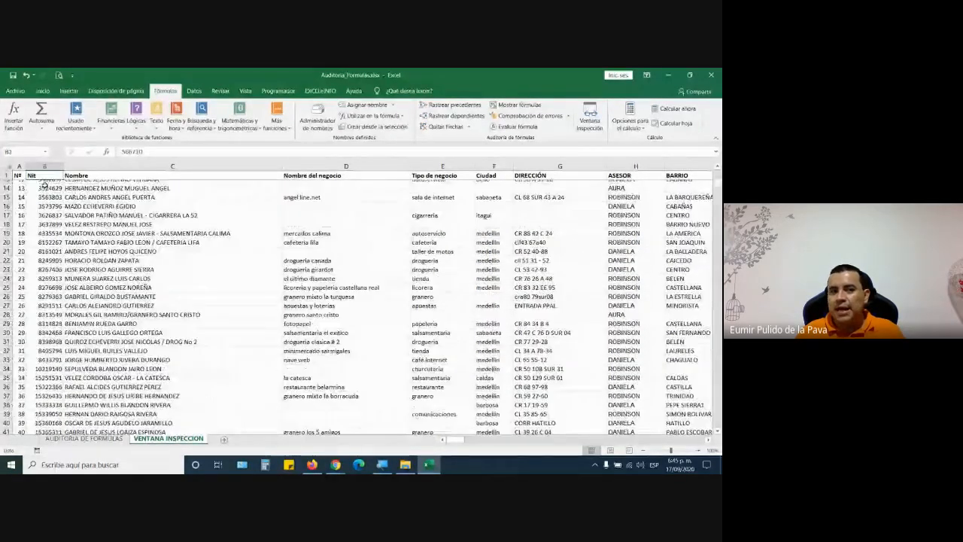
{"action": "key", "text": "Right"}
{"action": "key", "text": "Right"}
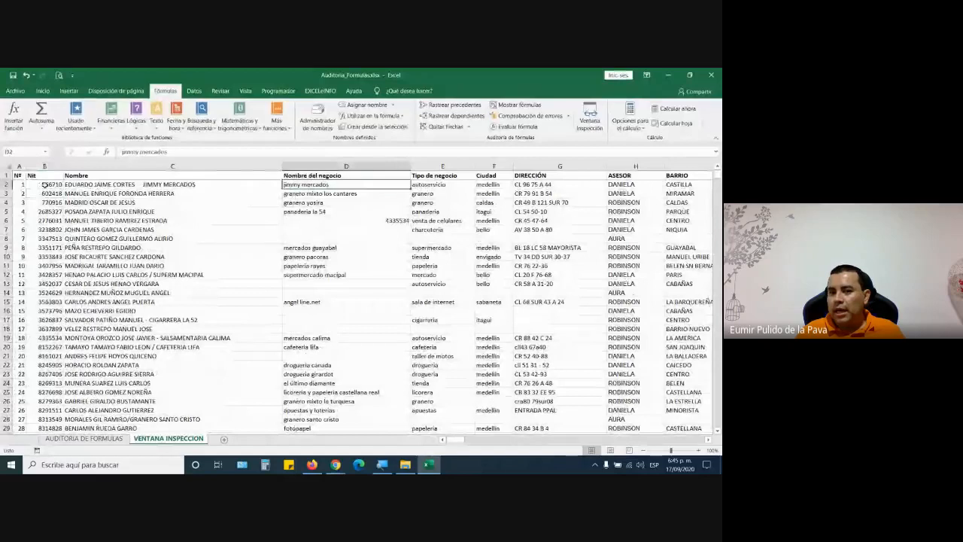
{"action": "key", "text": "Right"}
{"action": "key", "text": "Right"}
{"action": "key", "text": "Right"}
{"action": "key", "text": "Right"}
{"action": "key", "text": "Right"}
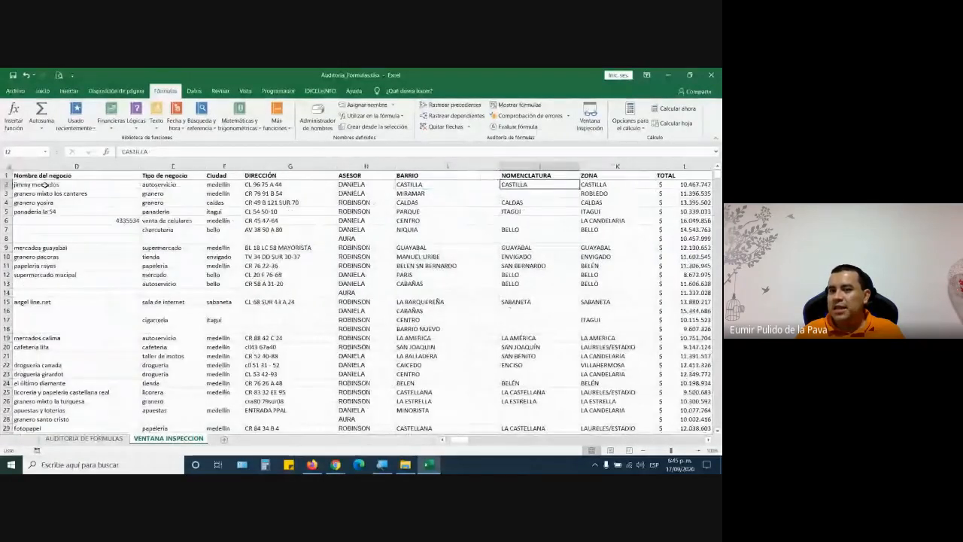
{"action": "key", "text": "Right"}
{"action": "key", "text": "Left"}
{"action": "key", "text": "Left"}
{"action": "key", "text": "Left"}
{"action": "key", "text": "Left"}
{"action": "key", "text": "Left"}
{"action": "key", "text": "Left"}
{"action": "key", "text": "Left"}
{"action": "key", "text": "Left"}
{"action": "key", "text": "Left"}
{"action": "key", "text": "Left"}
{"action": "key", "text": "Down"}
{"action": "key", "text": "Down"}
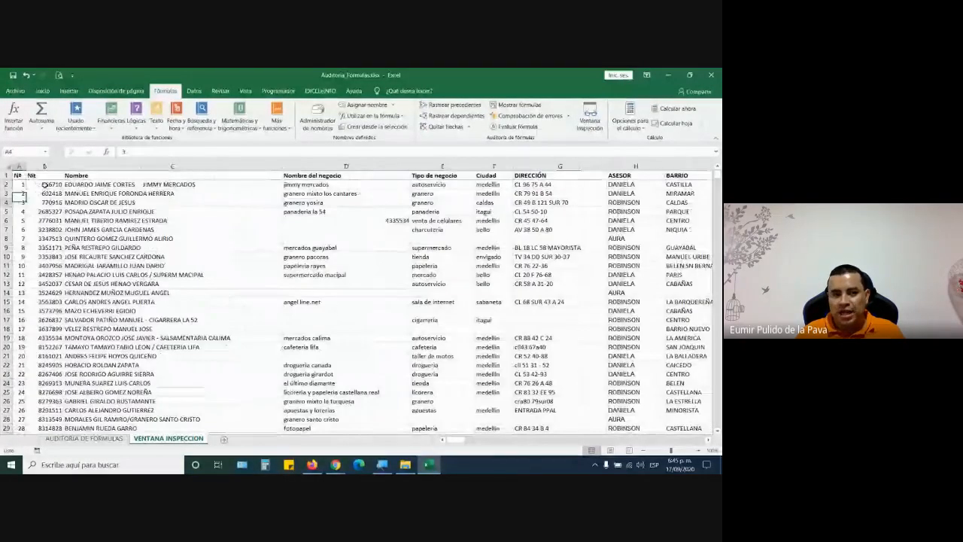
{"action": "key", "text": "Down"}
{"action": "key", "text": "Down"}
{"action": "key", "text": "Down"}
{"action": "key", "text": "Down"}
{"action": "key", "text": "Down"}
{"action": "key", "text": "Down"}
{"action": "key", "text": "Down"}
{"action": "key", "text": "Down"}
{"action": "key", "text": "Down"}
{"action": "key", "text": "Down"}
- Browse the first records' daily sales from 1 ENERO to late June and back to TOTAL
{"action": "key", "text": "Up"}
{"action": "key", "text": "Up"}
{"action": "key", "text": "Up"}
{"action": "key", "text": "Up"}
{"action": "key", "text": "Up"}
{"action": "key", "text": "Up"}
{"action": "key", "text": "Up"}
{"action": "key", "text": "Up"}
{"action": "key", "text": "Up"}
{"action": "key", "text": "Up"}
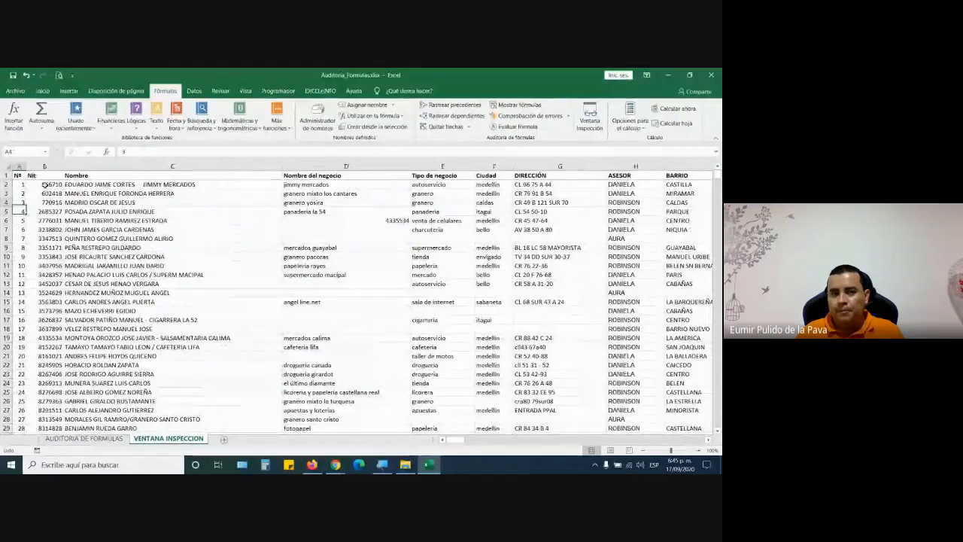
{"action": "key", "text": "Up"}
{"action": "key", "text": "Up"}
{"action": "key", "text": "Right"}
{"action": "key", "text": "Right"}
{"action": "key", "text": "Right"}
{"action": "key", "text": "Right"}
{"action": "key", "text": "Right"}
{"action": "key", "text": "Right"}
{"action": "key", "text": "Right"}
{"action": "key", "text": "Right"}
{"action": "key", "text": "Right"}
{"action": "key", "text": "Right"}
{"action": "key", "text": "Right"}
{"action": "key", "text": "Right"}
{"action": "key", "text": "Right"}
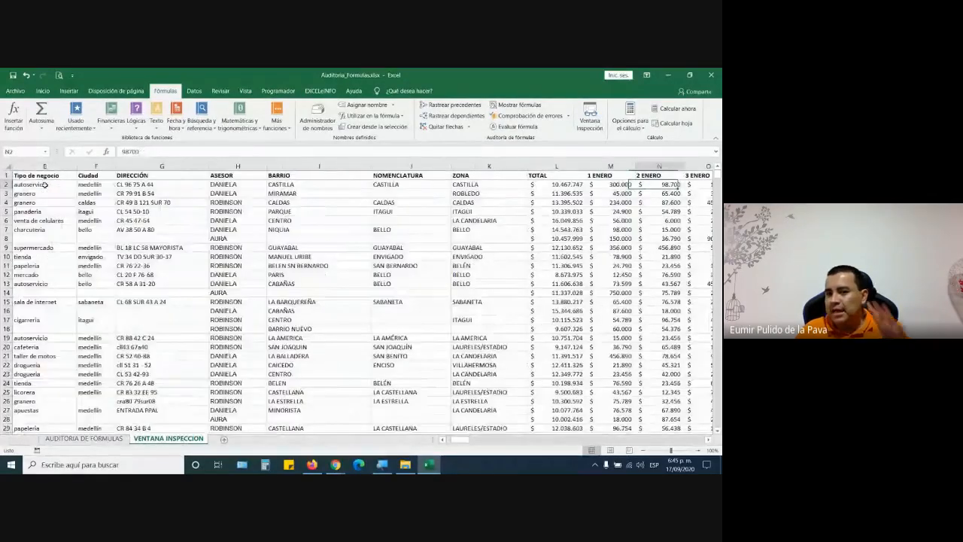
{"action": "key", "text": "Right"}
{"action": "key", "text": "Right"}
{"action": "key", "text": "Right"}
{"action": "key", "text": "Right"}
{"action": "key", "text": "Left"}
{"action": "key", "text": "Left"}
{"action": "key", "text": "Left"}
{"action": "key", "text": "Left"}
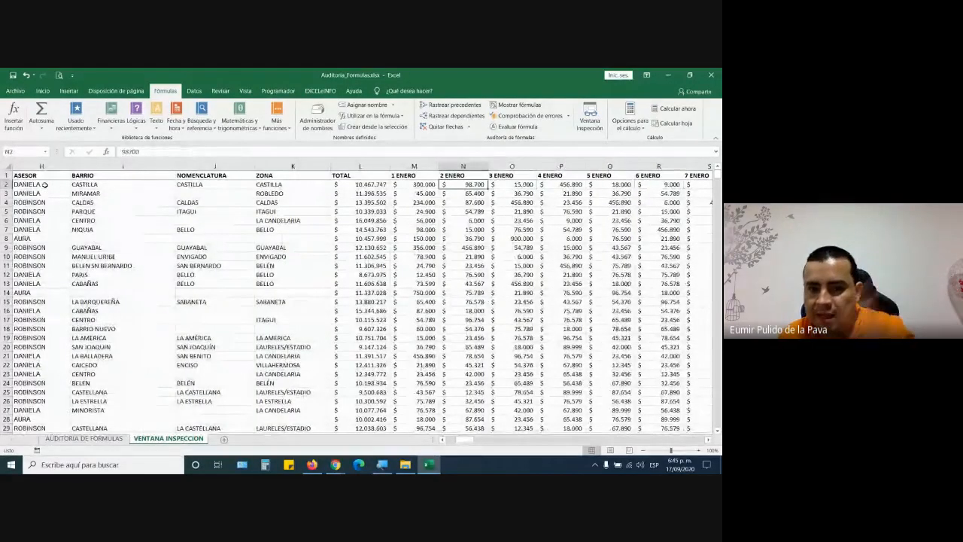
{"action": "key", "text": "Left"}
{"action": "key", "text": "Left"}
{"action": "key", "text": "Right"}
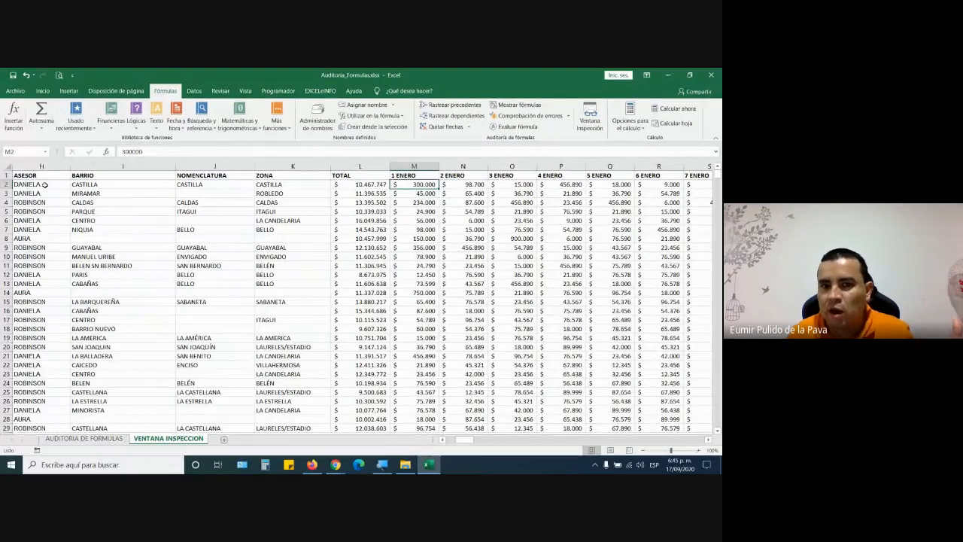
{"action": "key", "text": "Right"}
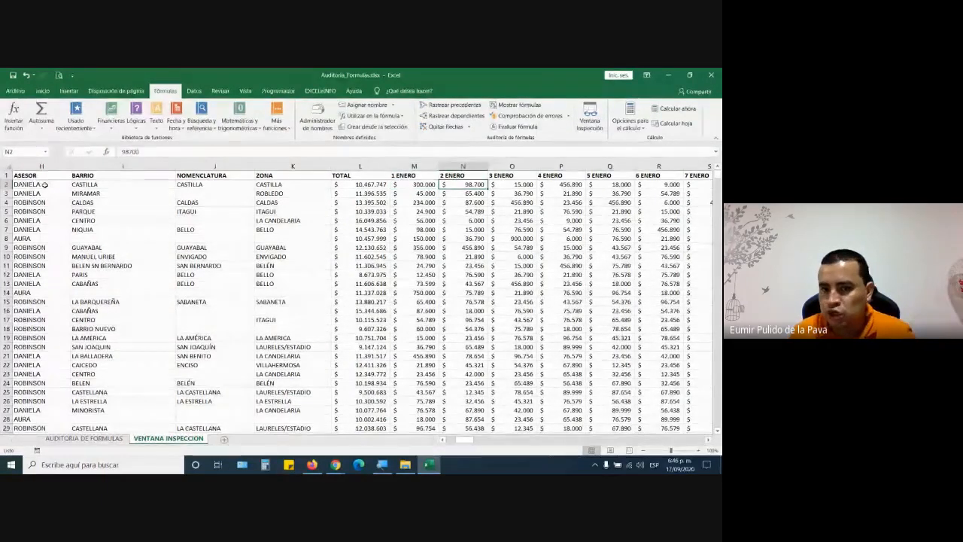
{"action": "key", "text": "Right"}
{"action": "key", "text": "Right"}
{"action": "key", "text": "Right"}
{"action": "key", "text": "Right"}
{"action": "key", "text": "Right"}
{"action": "key", "text": "Right"}
{"action": "key", "text": "Right"}
{"action": "key", "text": "Right"}
{"action": "key", "text": "Right"}
{"action": "key", "text": "Right"}
{"action": "key", "text": "Right"}
{"action": "key", "text": "Right"}
{"action": "key", "text": "Right"}
{"action": "key", "text": "Right"}
{"action": "key", "text": "Right"}
{"action": "key", "text": "Right"}
{"action": "key", "text": "Right"}
{"action": "key", "text": "Right"}
{"action": "key", "text": "Right"}
{"action": "key", "text": "Right"}
{"action": "key", "text": "Right"}
{"action": "key", "text": "Right"}
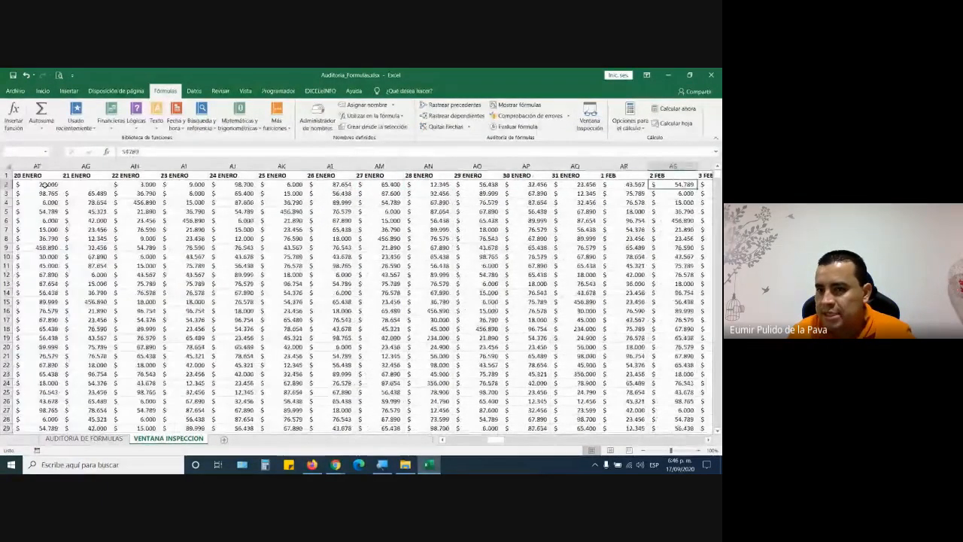
{"action": "key", "text": "Right"}
{"action": "key", "text": "Right"}
{"action": "key", "text": "Right"}
{"action": "key", "text": "Right"}
{"action": "key", "text": "Right"}
{"action": "key", "text": "Right"}
{"action": "key", "text": "Right"}
{"action": "key", "text": "Right"}
{"action": "key", "text": "Right"}
{"action": "key", "text": "Right"}
{"action": "key", "text": "Right"}
{"action": "key", "text": "Right"}
{"action": "key", "text": "Right"}
{"action": "key", "text": "Right"}
{"action": "key", "text": "Right"}
{"action": "key", "text": "Right"}
{"action": "key", "text": "Right"}
{"action": "key", "text": "Right"}
{"action": "key", "text": "Right"}
{"action": "key", "text": "Right"}
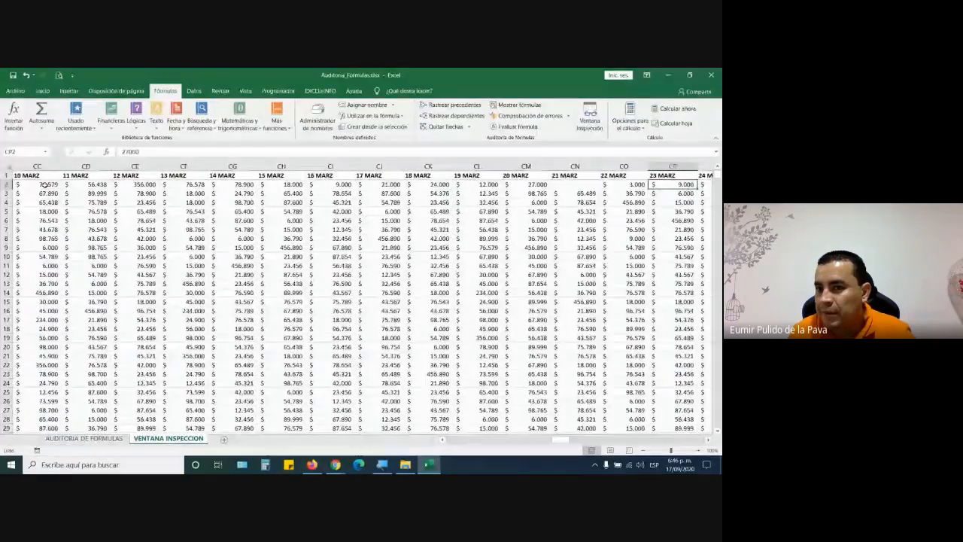
{"action": "key", "text": "Right"}
{"action": "key", "text": "Right"}
{"action": "key", "text": "Right"}
{"action": "key", "text": "Right"}
{"action": "key", "text": "Right"}
{"action": "key", "text": "Right"}
{"action": "key", "text": "Right"}
{"action": "key", "text": "Right"}
{"action": "key", "text": "Right"}
{"action": "key", "text": "Right"}
{"action": "key", "text": "Right"}
{"action": "key", "text": "Right"}
{"action": "key", "text": "Right"}
{"action": "key", "text": "Right"}
{"action": "key", "text": "Right"}
{"action": "key", "text": "Right"}
{"action": "key", "text": "Right"}
{"action": "key", "text": "Right"}
{"action": "key", "text": "Right"}
{"action": "key", "text": "Right"}
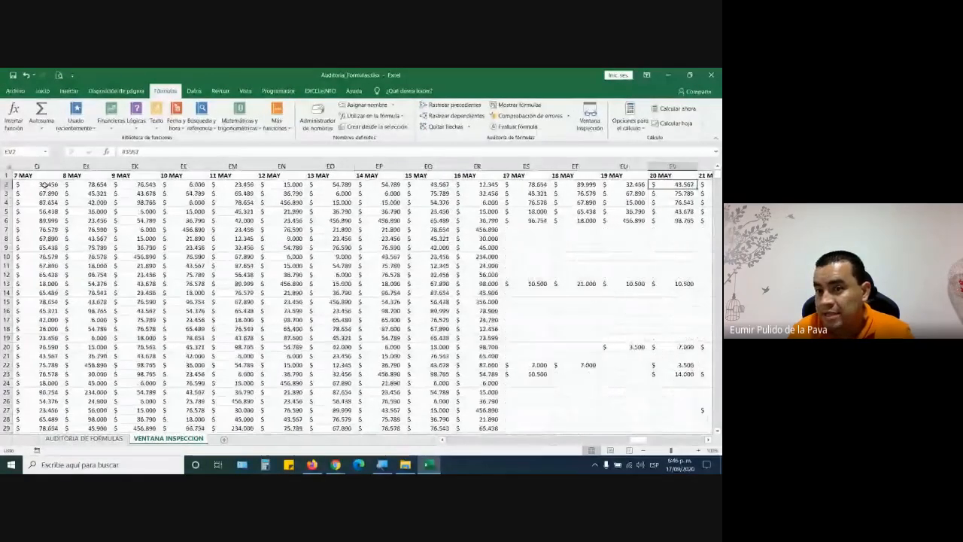
{"action": "key", "text": "Right"}
{"action": "key", "text": "Right"}
{"action": "key", "text": "Right"}
{"action": "key", "text": "Right"}
{"action": "key", "text": "Right"}
{"action": "key", "text": "Right"}
{"action": "key", "text": "Right"}
{"action": "key", "text": "Right"}
{"action": "key", "text": "Right"}
{"action": "key", "text": "Right"}
{"action": "key", "text": "Right"}
{"action": "key", "text": "Right"}
{"action": "key", "text": "Right"}
{"action": "key", "text": "Right"}
{"action": "key", "text": "Right"}
{"action": "key", "text": "Right"}
{"action": "key", "text": "Right"}
{"action": "key", "text": "Right"}
{"action": "key", "text": "Right"}
{"action": "key", "text": "Right"}
{"action": "key", "text": "Down"}
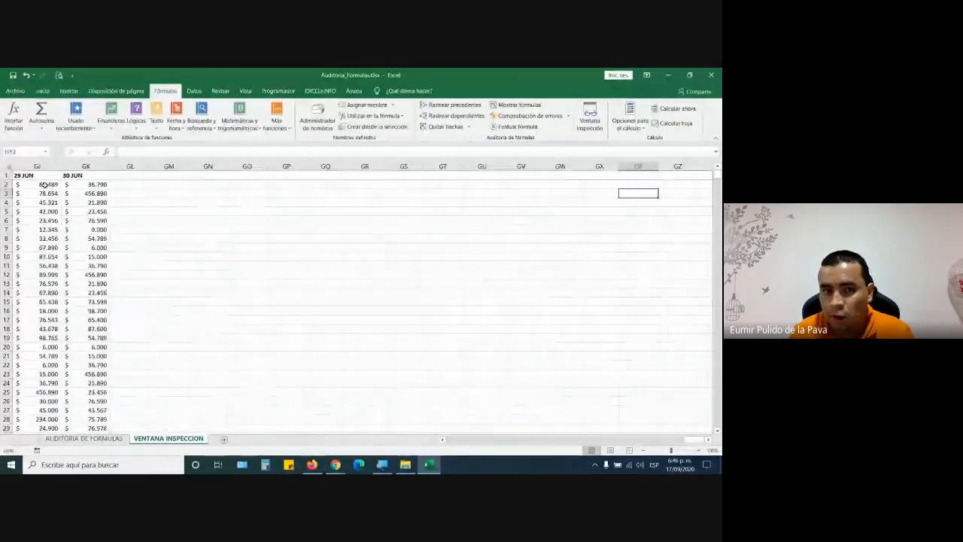
{"action": "key", "text": "Left"}
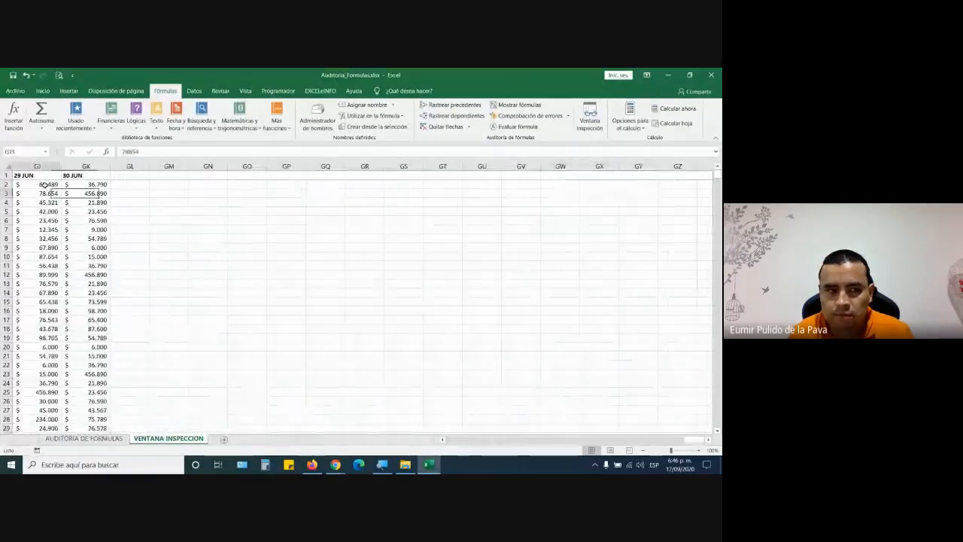
{"action": "key", "text": "Left"}
{"action": "key", "text": "Left"}
{"action": "key", "text": "Left"}
{"action": "key", "text": "Left"}
{"action": "key", "text": "Left"}
{"action": "key", "text": "Left"}
{"action": "key", "text": "Left"}
{"action": "key", "text": "Left"}
{"action": "key", "text": "Left"}
{"action": "key", "text": "Left"}
{"action": "key", "text": "Left"}
{"action": "key", "text": "Left"}
{"action": "key", "text": "Left"}
{"action": "key", "text": "Left"}
{"action": "key", "text": "Left"}
{"action": "key", "text": "Left"}
{"action": "key", "text": "Left"}
{"action": "key", "text": "Left"}
{"action": "key", "text": "Left"}
{"action": "key", "text": "Left"}
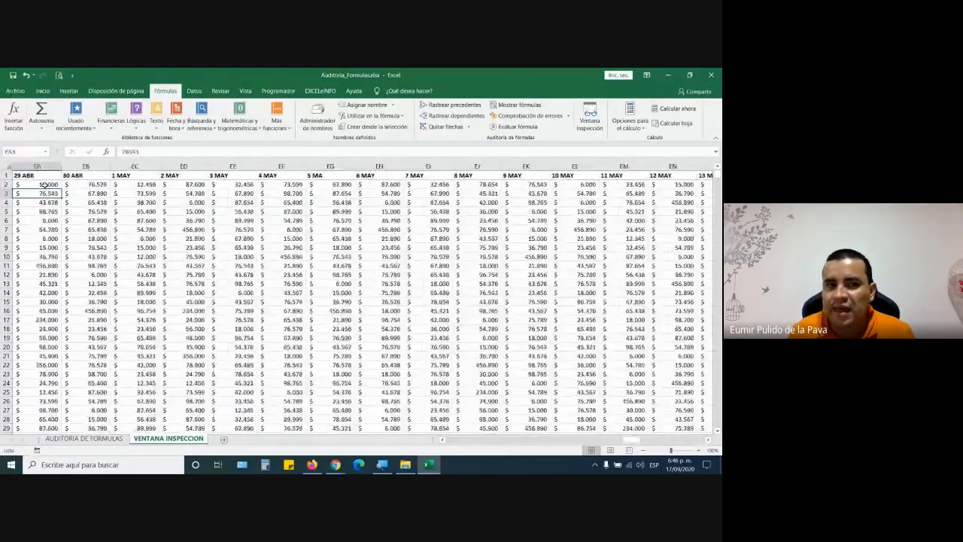
{"action": "key", "text": "Left"}
{"action": "key", "text": "Left"}
{"action": "key", "text": "Left"}
{"action": "key", "text": "Left"}
{"action": "key", "text": "Left"}
{"action": "key", "text": "Left"}
{"action": "key", "text": "Left"}
{"action": "key", "text": "Left"}
{"action": "key", "text": "Left"}
{"action": "key", "text": "Left"}
{"action": "key", "text": "Left"}
{"action": "key", "text": "Left"}
{"action": "key", "text": "Left"}
{"action": "key", "text": "Left"}
{"action": "key", "text": "Left"}
{"action": "key", "text": "Left"}
{"action": "key", "text": "Left"}
{"action": "key", "text": "Left"}
{"action": "key", "text": "Left"}
{"action": "key", "text": "Left"}
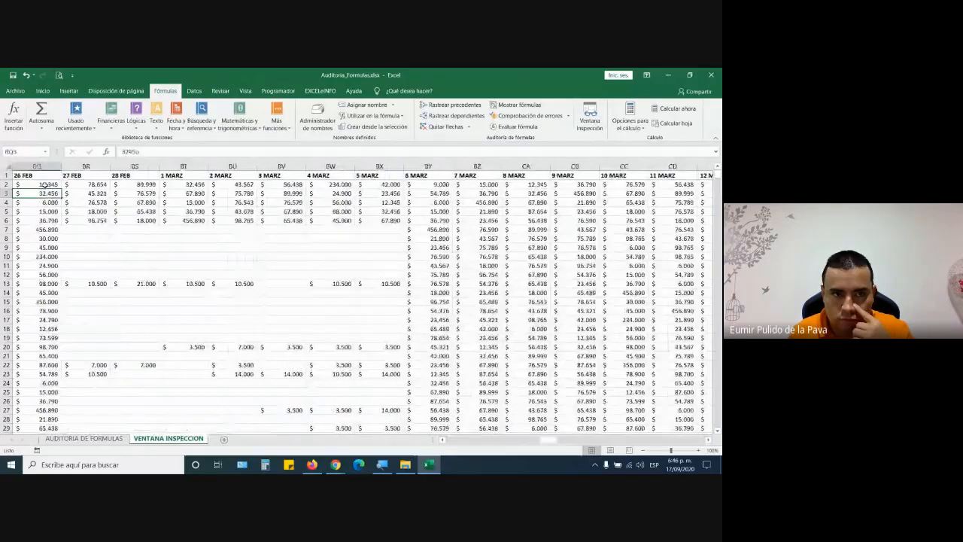
{"action": "key", "text": "Left"}
{"action": "key", "text": "Left"}
{"action": "key", "text": "Left"}
{"action": "key", "text": "Left"}
{"action": "key", "text": "Left"}
{"action": "key", "text": "Left"}
{"action": "key", "text": "Left"}
{"action": "key", "text": "Left"}
{"action": "key", "text": "Left"}
{"action": "key", "text": "Left"}
{"action": "key", "text": "Left"}
{"action": "key", "text": "Left"}
{"action": "key", "text": "Left"}
{"action": "key", "text": "Left"}
{"action": "key", "text": "Left"}
{"action": "key", "text": "Left"}
{"action": "key", "text": "Left"}
{"action": "key", "text": "Left"}
{"action": "key", "text": "Left"}
{"action": "key", "text": "Left"}
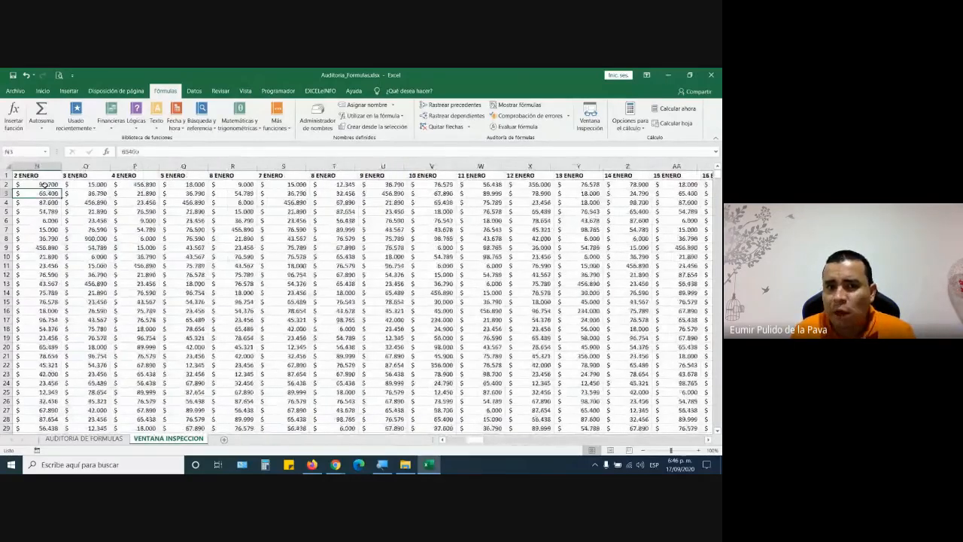
{"action": "key", "text": "Left"}
{"action": "key", "text": "Left"}
{"action": "key", "text": "Left"}
{"action": "key", "text": "Left"}
{"action": "key", "text": "Left"}
{"action": "key", "text": "Left"}
{"action": "key", "text": "Left"}
{"action": "key", "text": "Left"}
{"action": "key", "text": "Left"}
{"action": "key", "text": "Left"}
{"action": "key", "text": "Left"}
{"action": "key", "text": "Left"}
{"action": "key", "text": "Left"}
{"action": "key", "text": "Up"}
{"action": "key", "text": "Right"}
{"action": "key", "text": "Right"}
{"action": "key", "text": "Right"}
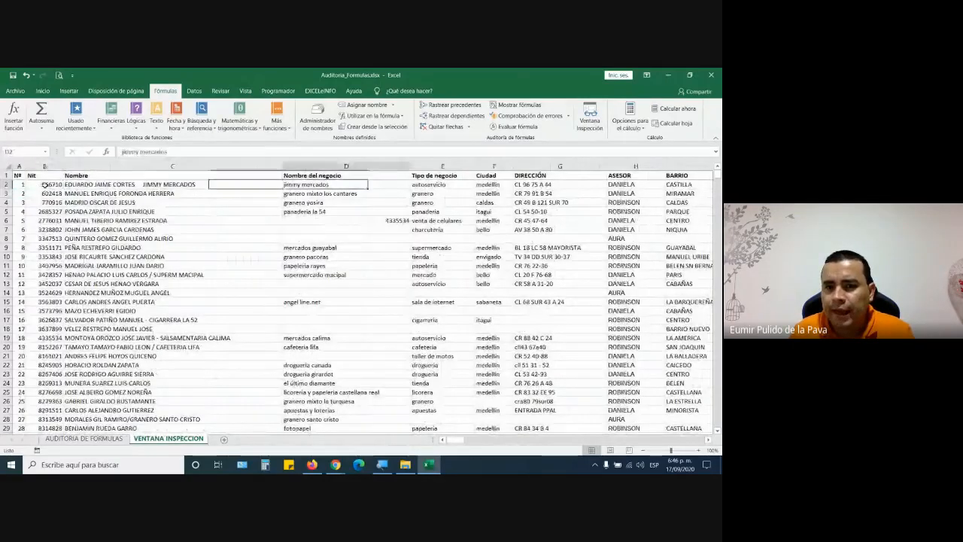
{"action": "key", "text": "Right"}
{"action": "key", "text": "Right"}
{"action": "key", "text": "Right"}
{"action": "key", "text": "Right"}
{"action": "key", "text": "Right"}
{"action": "key", "text": "Right"}
{"action": "key", "text": "Right"}
{"action": "key", "text": "Right"}
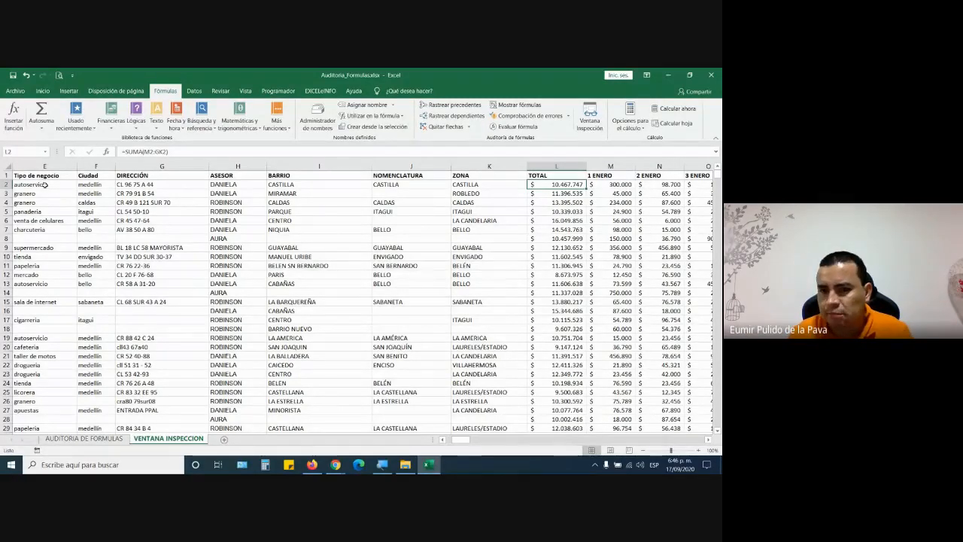
- Select the first 1 ENERO sales and scroll down toward the total rows
{"action": "left_click", "coordinate": [621, 186]}
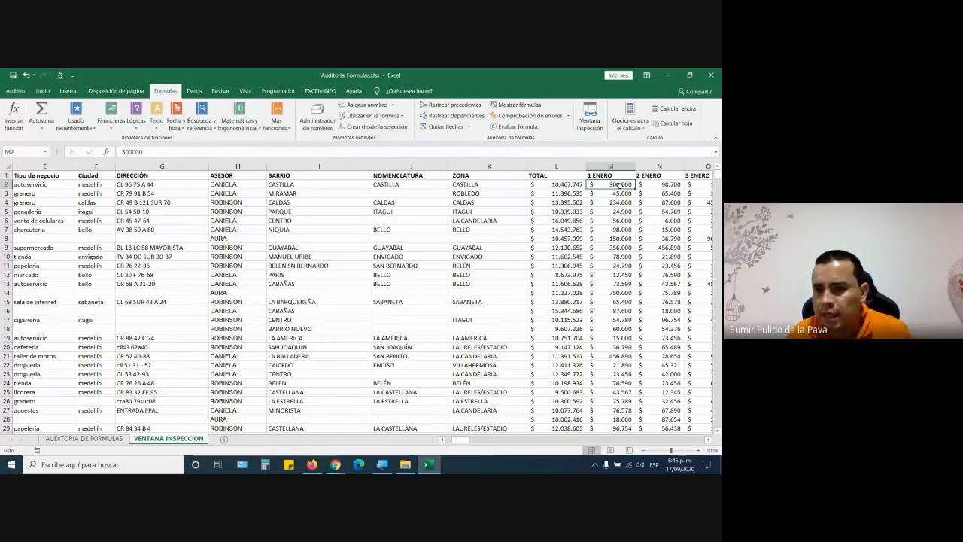
{"action": "key", "text": "Down"}
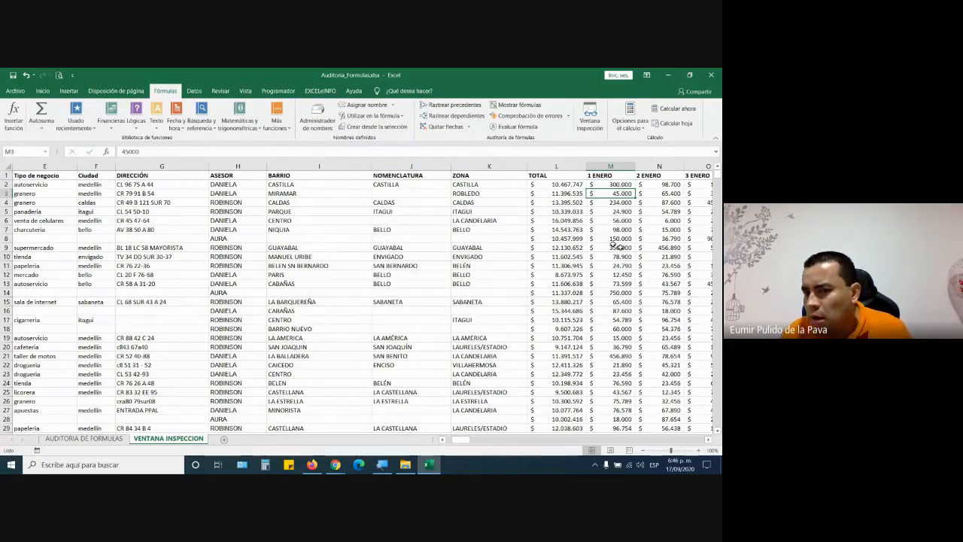
{"action": "scroll", "coordinate": [621, 248], "scroll_direction": "down", "scroll_amount": 4}
{"action": "scroll", "coordinate": [625, 251], "scroll_direction": "down", "scroll_amount": 20}
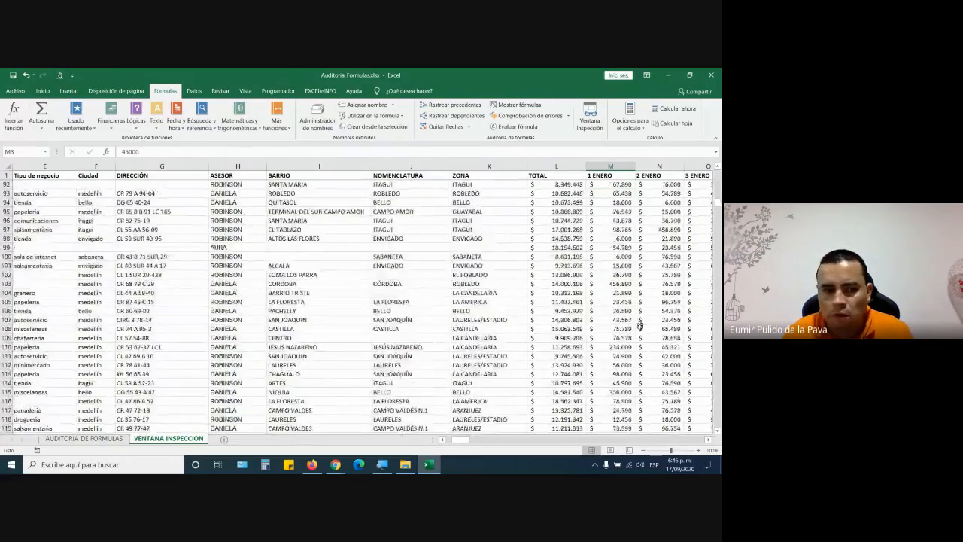
{"action": "scroll", "coordinate": [660, 397], "scroll_direction": "down", "scroll_amount": 20}
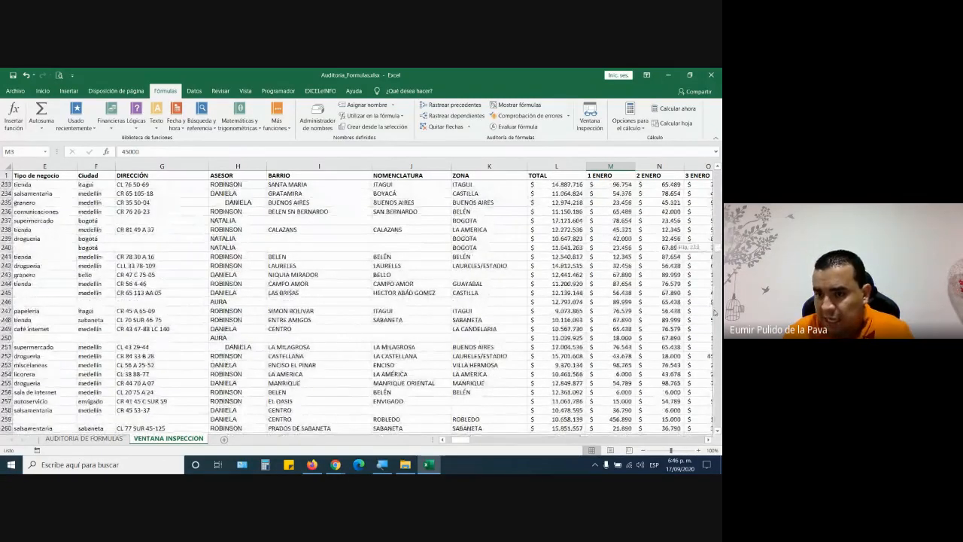
{"action": "mouse_move", "coordinate": [714, 311]}
{"action": "left_mouse_down"}
{"action": "mouse_move", "coordinate": [715, 338]}
{"action": "mouse_move", "coordinate": [715, 310]}
{"action": "left_mouse_up"}
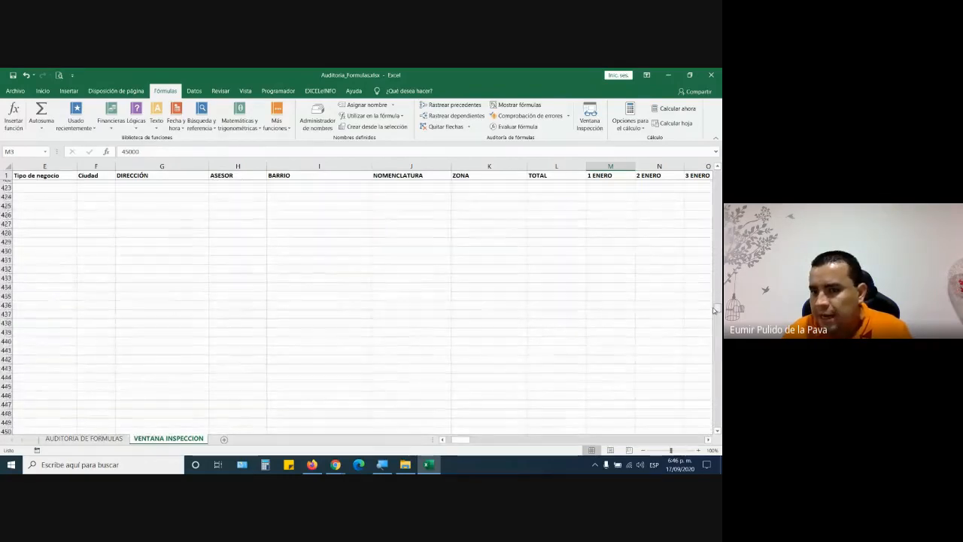
{"action": "scroll", "coordinate": [628, 291], "scroll_direction": "up", "scroll_amount": 20}
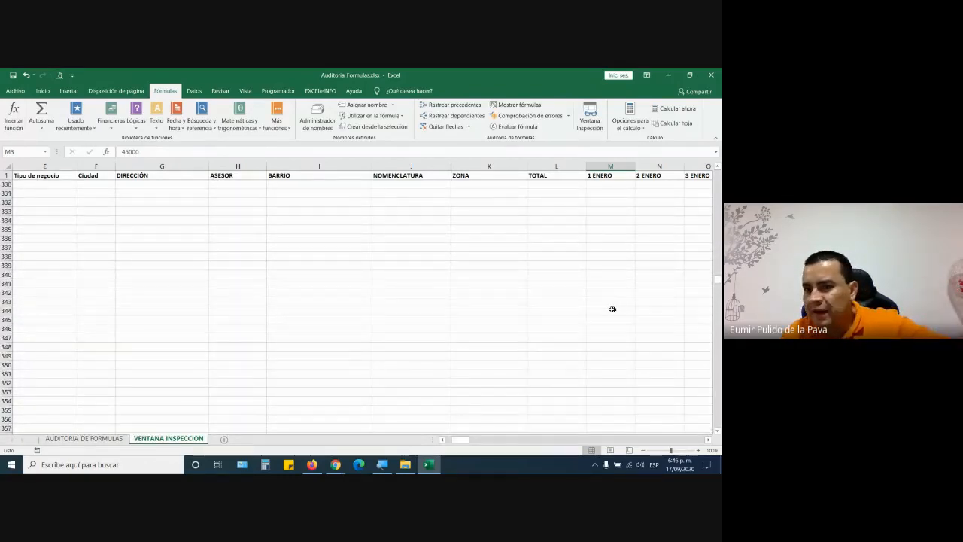
{"action": "scroll", "coordinate": [612, 310], "scroll_direction": "up", "scroll_amount": 12}
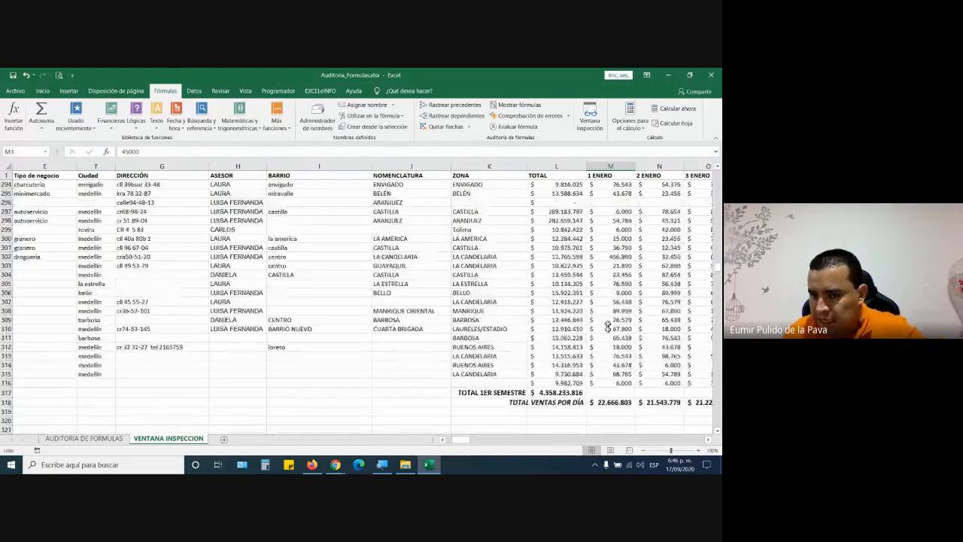
- Format the 1 ENERO total in M318 with font size 22 and yellow fill
{"action": "left_click", "coordinate": [610, 402]}
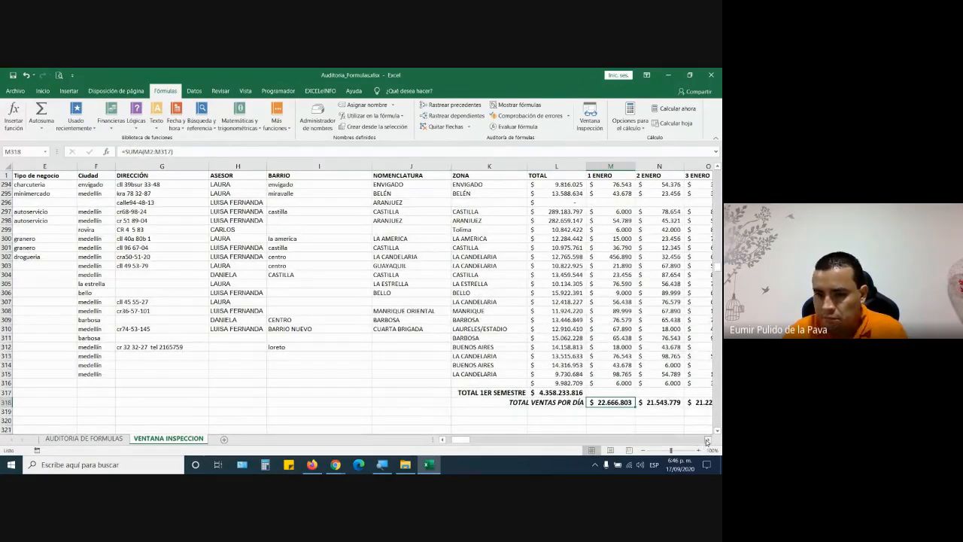
{"action": "left_click", "coordinate": [707, 441]}
{"action": "left_click", "coordinate": [706, 442]}
{"action": "left_click", "coordinate": [706, 442]}
{"action": "left_click", "coordinate": [415, 166]}
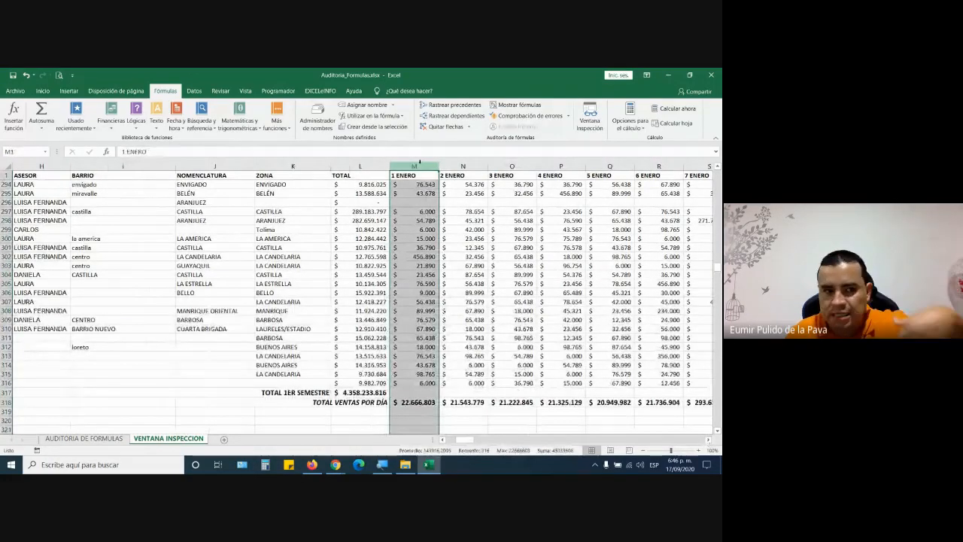
{"action": "left_click", "coordinate": [418, 402]}
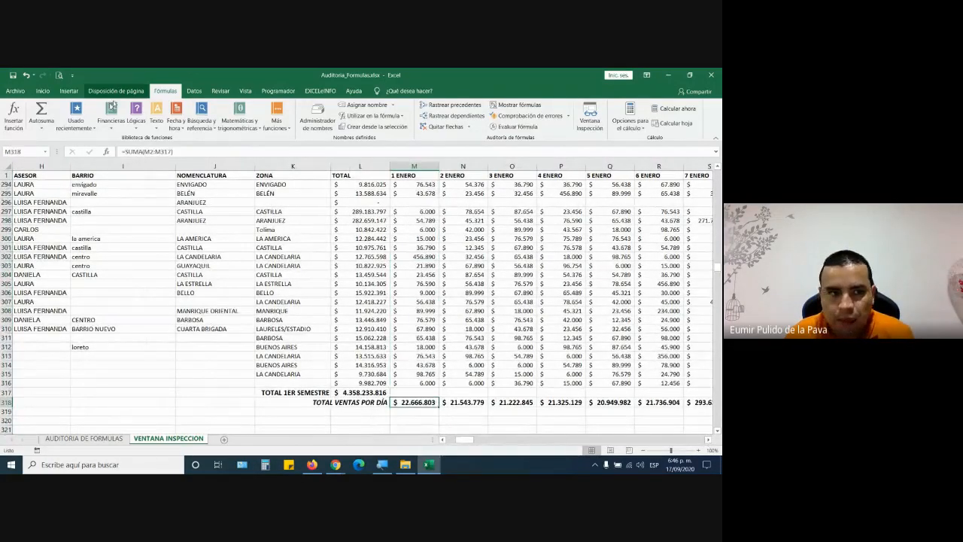
{"action": "left_click", "coordinate": [42, 91]}
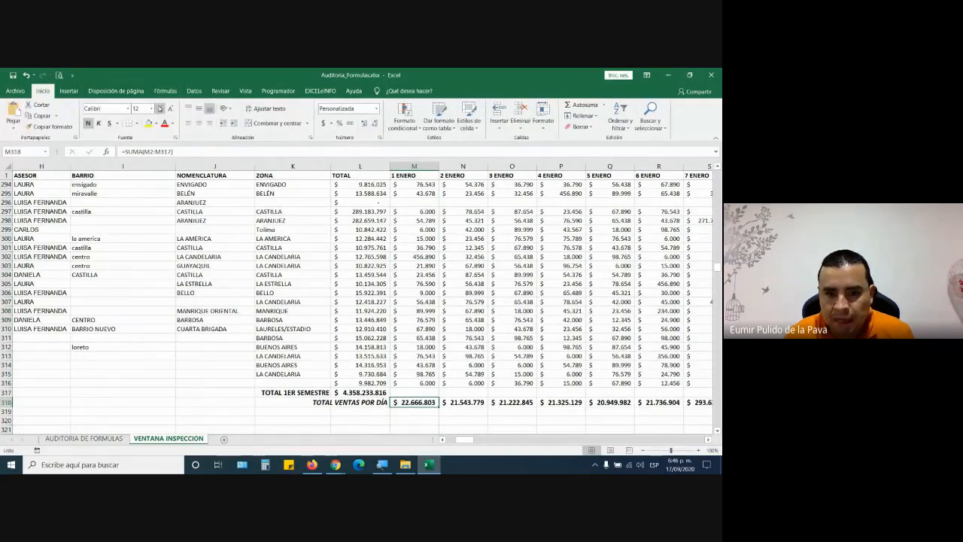
{"action": "left_click", "coordinate": [159, 109]}
{"action": "left_click", "coordinate": [149, 126]}
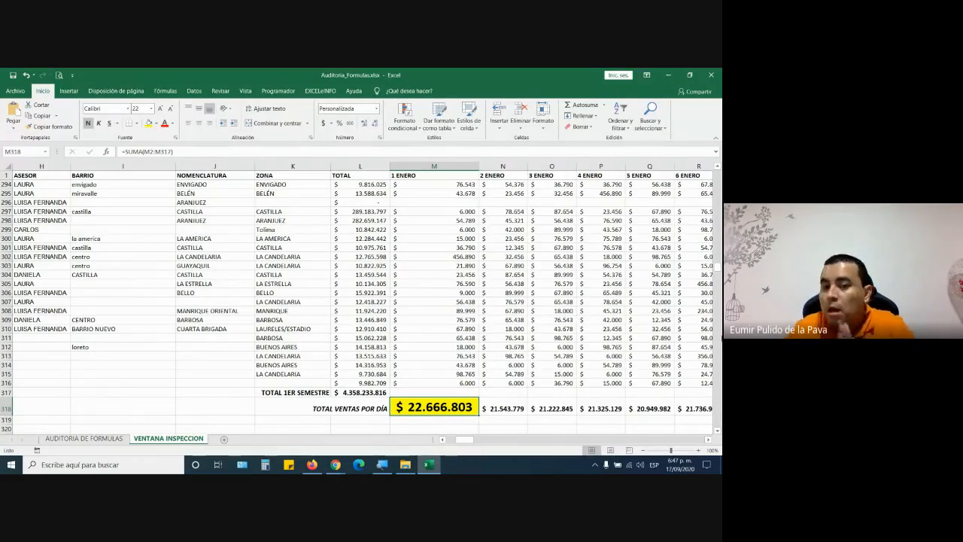
- Check the 2 and 3 ENERO daily totals, then reselect the yellow 1 ENERO total
{"action": "left_click", "coordinate": [525, 408]}
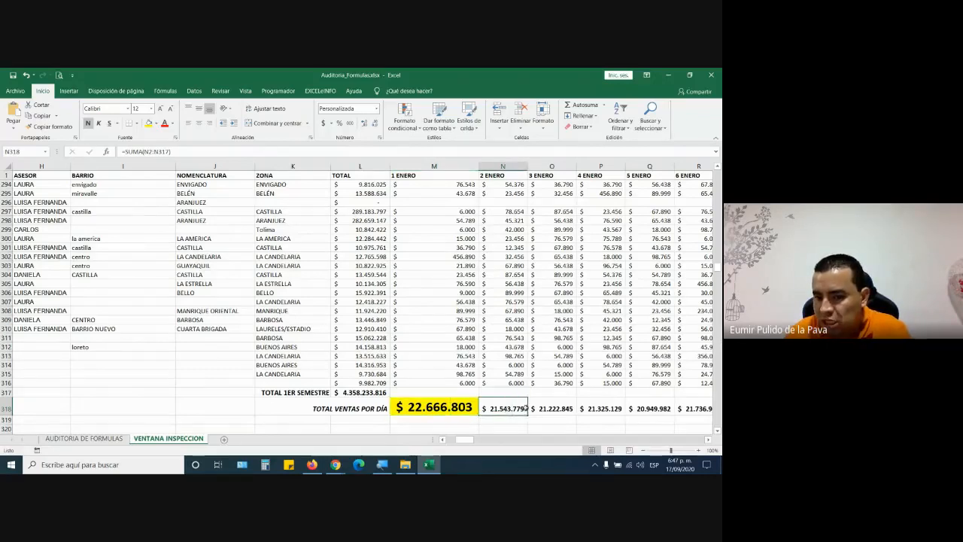
{"action": "left_click", "coordinate": [537, 407]}
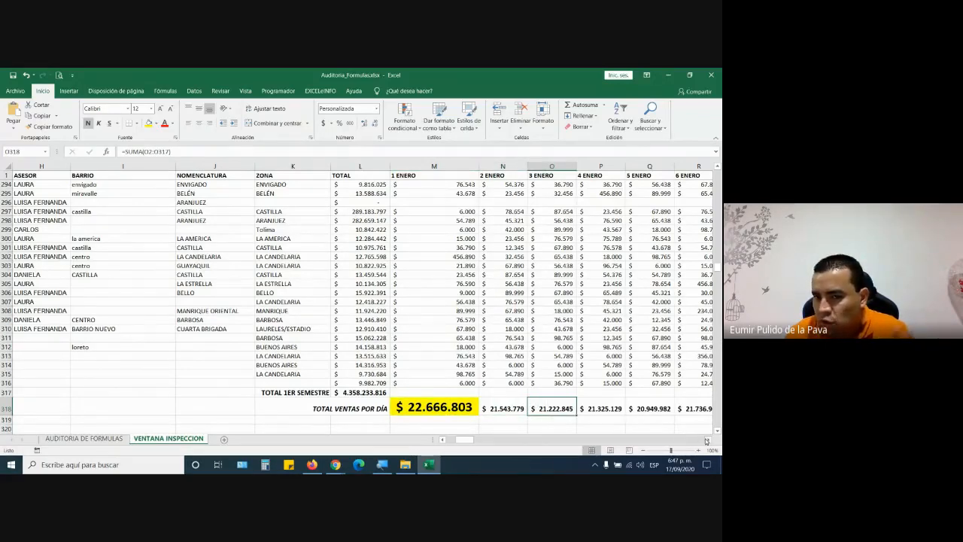
{"action": "left_click", "coordinate": [707, 441]}
{"action": "mouse_move", "coordinate": [465, 440]}
{"action": "left_mouse_down"}
{"action": "mouse_move", "coordinate": [474, 441]}
{"action": "mouse_move", "coordinate": [450, 442]}
{"action": "left_mouse_up"}
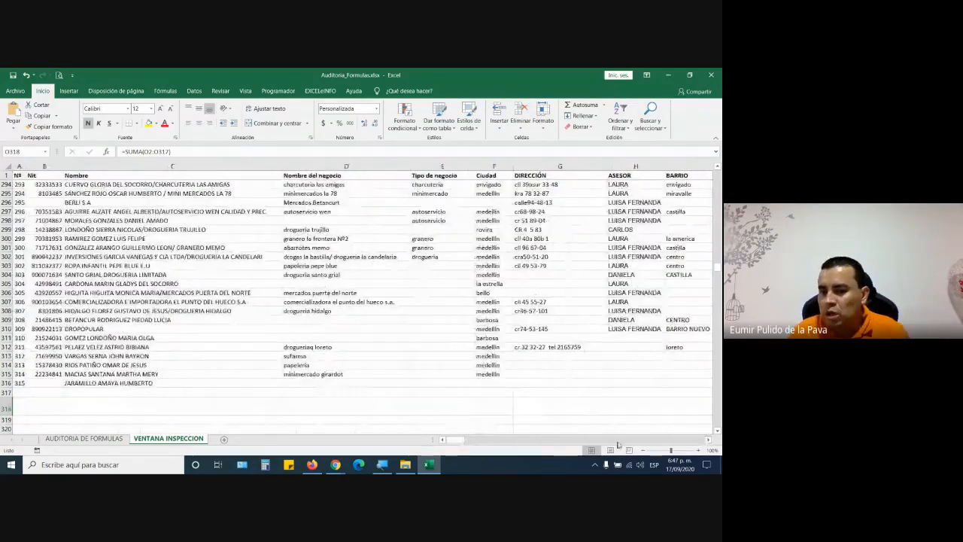
{"action": "left_click", "coordinate": [707, 441]}
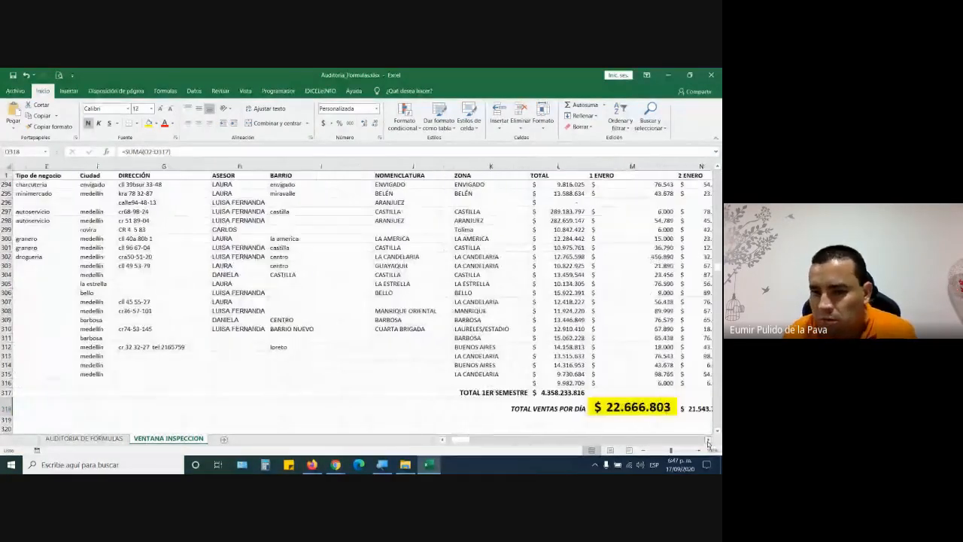
{"action": "left_click", "coordinate": [708, 441]}
{"action": "left_click", "coordinate": [380, 406]}
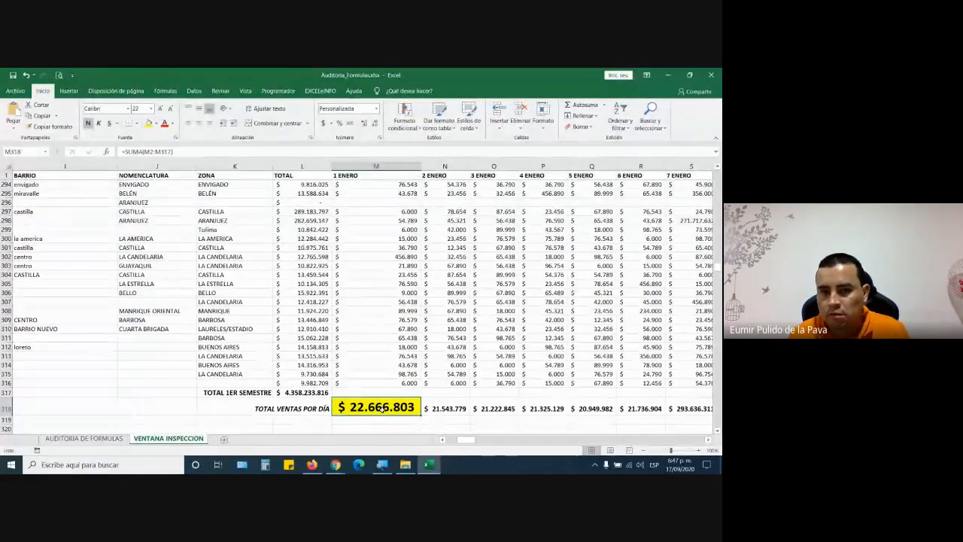
{"action": "scroll", "coordinate": [381, 409], "scroll_direction": "down", "scroll_amount": 2}
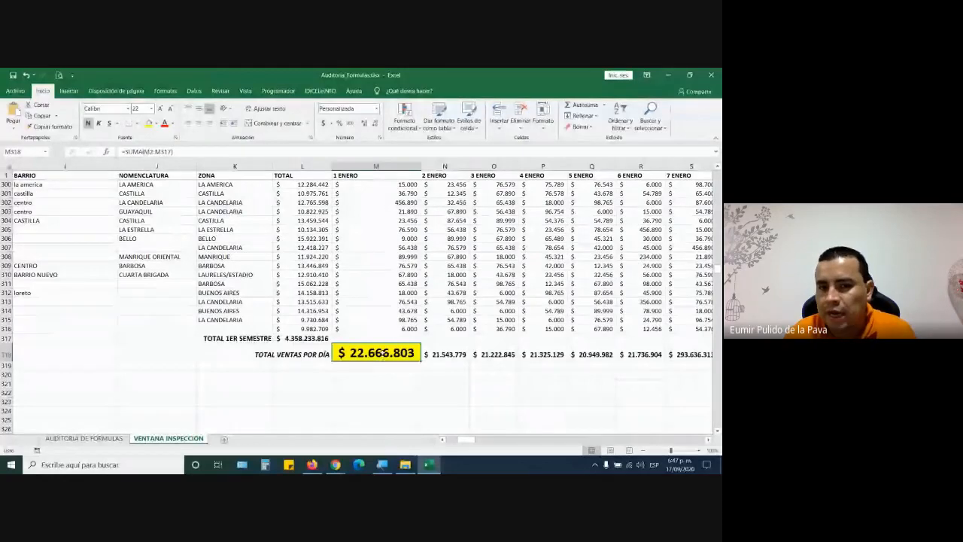
{"action": "left_click", "coordinate": [374, 165]}
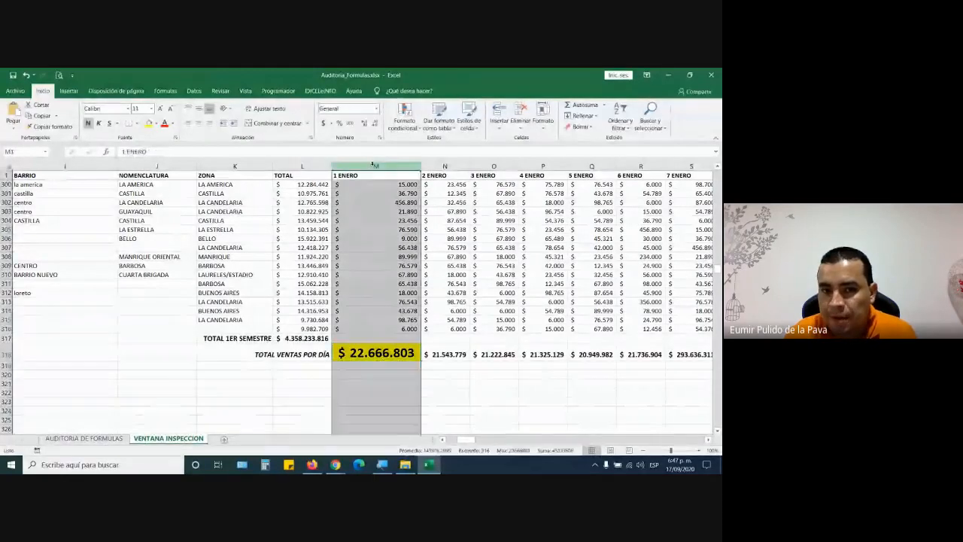
{"action": "left_click", "coordinate": [376, 354]}
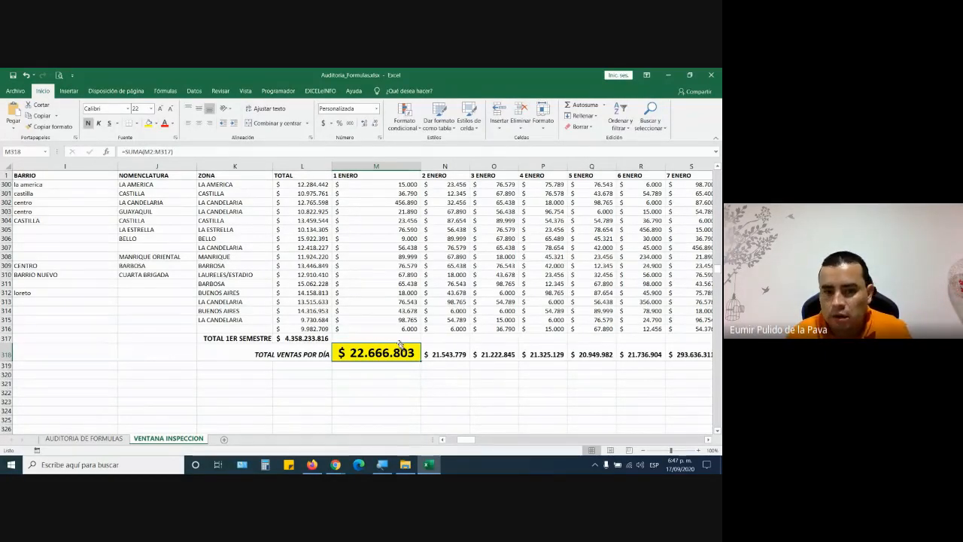
{"action": "left_click", "coordinate": [391, 329]}
{"action": "key", "text": "ctrl+Up"}
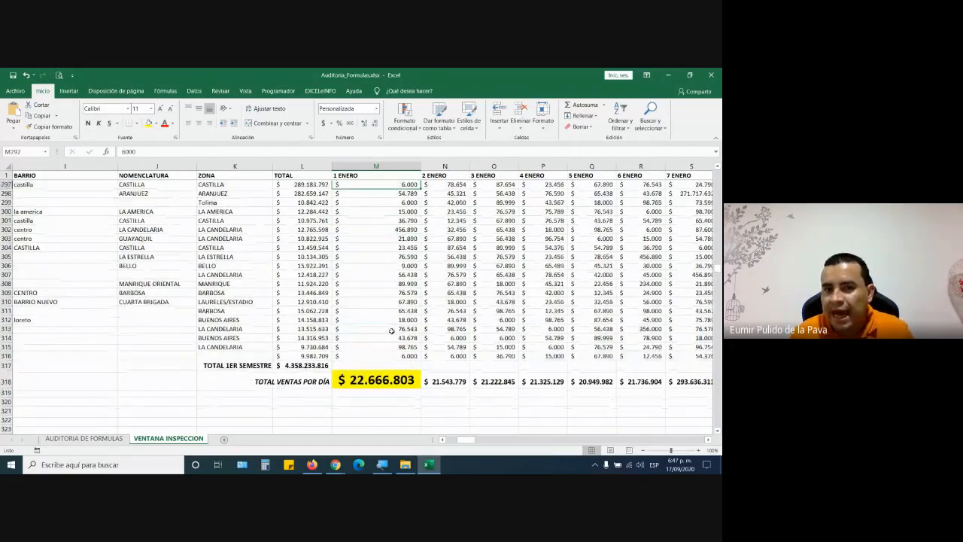
{"action": "key", "text": "ctrl+Up"}
{"action": "key", "text": "ctrl+Up"}
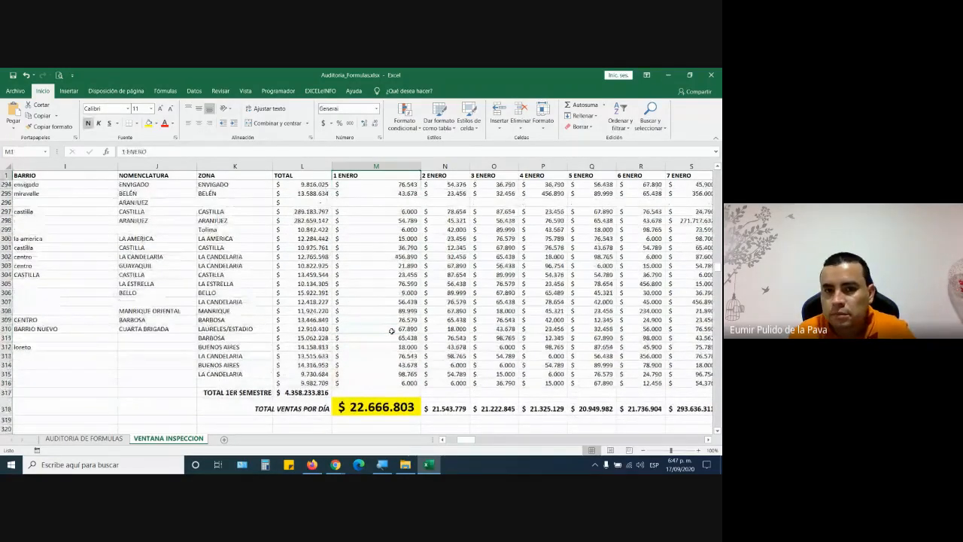
{"action": "key", "text": "Down"}
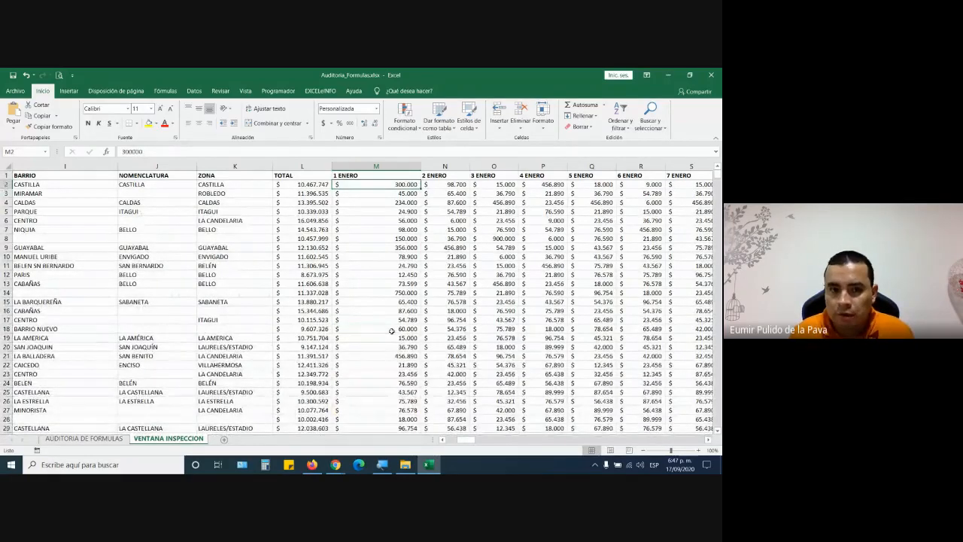
{"action": "key", "text": "Down"}
{"action": "key", "text": "Down"}
{"action": "key", "text": "Down"}
{"action": "key", "text": "Down"}
{"action": "key", "text": "Down"}
{"action": "key", "text": "Down"}
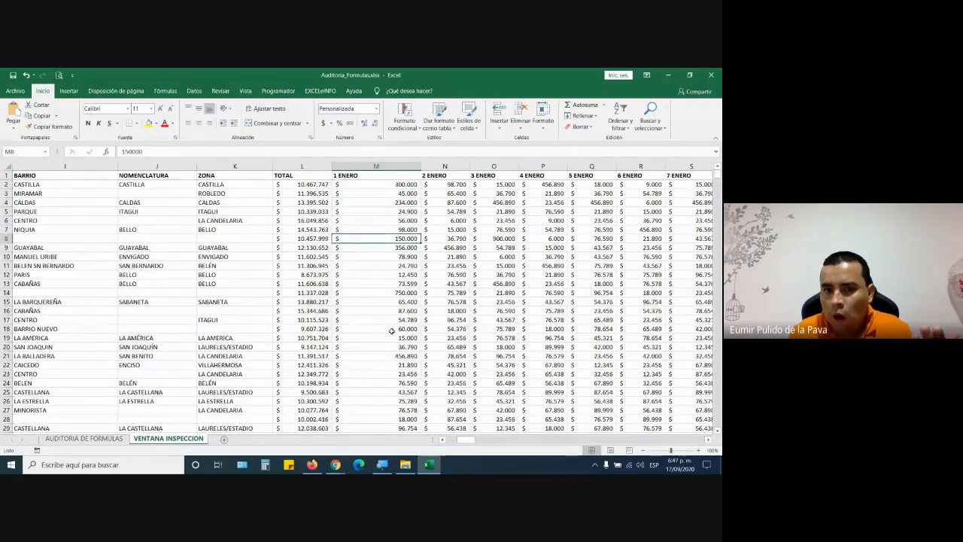
{"action": "key", "text": "Down"}
{"action": "key", "text": "Down"}
{"action": "key", "text": "Down"}
{"action": "key", "text": "Down"}
{"action": "key", "text": "Down"}
{"action": "key", "text": "Down"}
{"action": "key", "text": "Down"}
{"action": "key", "text": "Down"}
{"action": "key", "text": "Down"}
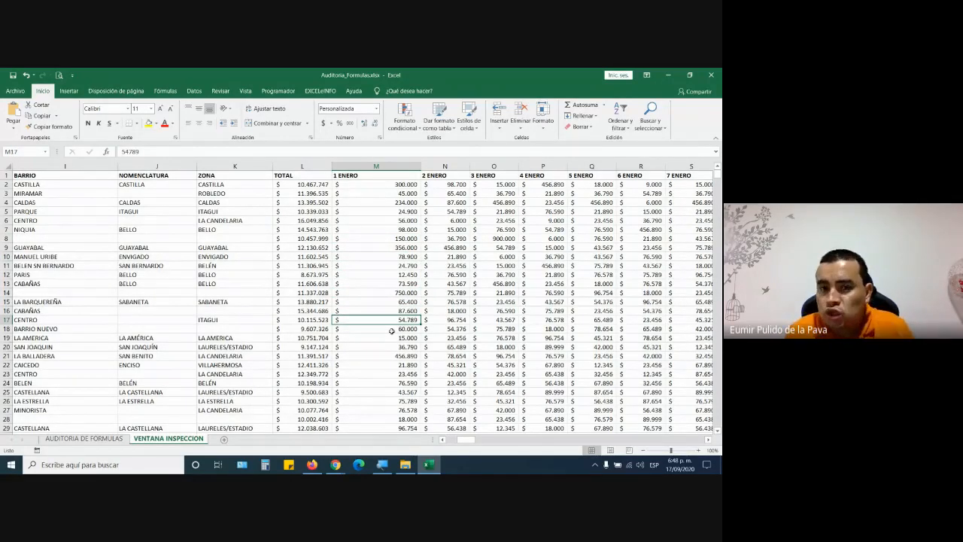
{"action": "key", "text": "Down"}
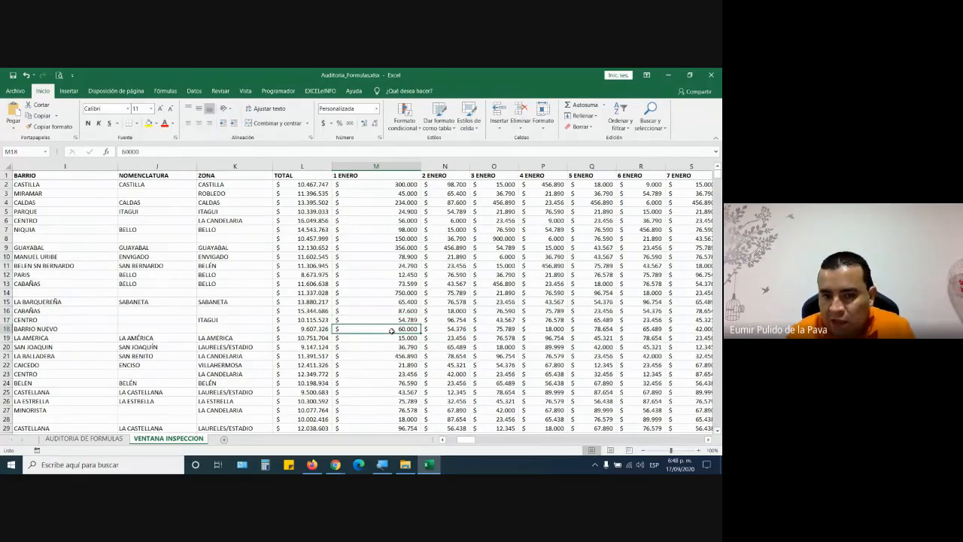
{"action": "key", "text": "ctrl+Down"}
{"action": "key", "text": "Down"}
{"action": "key", "text": "Down"}
{"action": "key", "text": "Down"}
{"action": "key", "text": "Down"}
{"action": "key", "text": "Down"}
{"action": "key", "text": "Down"}
{"action": "key", "text": "Down"}
{"action": "key", "text": "Down"}
{"action": "key", "text": "Down"}
{"action": "key", "text": "Down"}
{"action": "key", "text": "Down"}
{"action": "key", "text": "Down"}
{"action": "key", "text": "Down"}
{"action": "key", "text": "Down"}
{"action": "key", "text": "Down"}
{"action": "key", "text": "Down"}
{"action": "key", "text": "Down"}
{"action": "key", "text": "Down"}
{"action": "key", "text": "Down"}
{"action": "key", "text": "Down"}
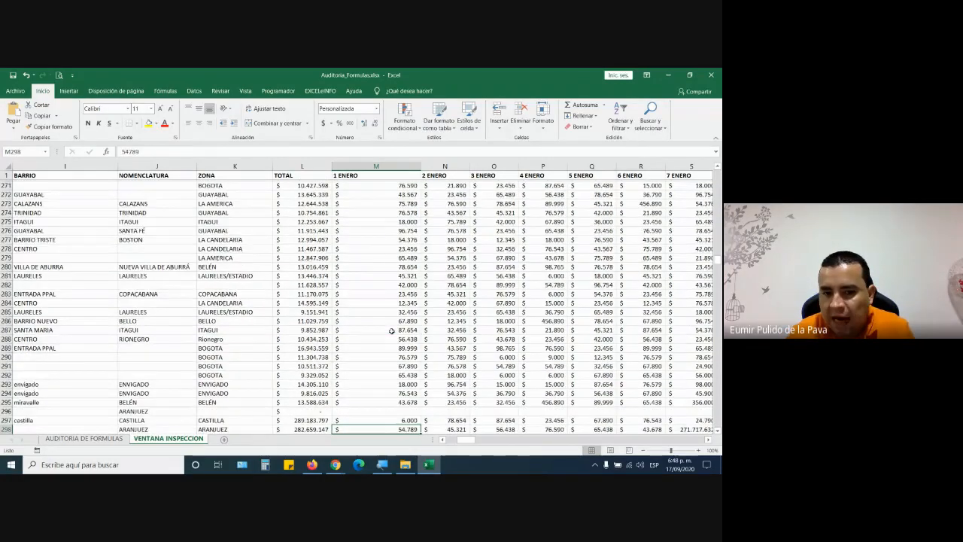
{"action": "scroll", "coordinate": [391, 331], "scroll_direction": "down", "scroll_amount": 2}
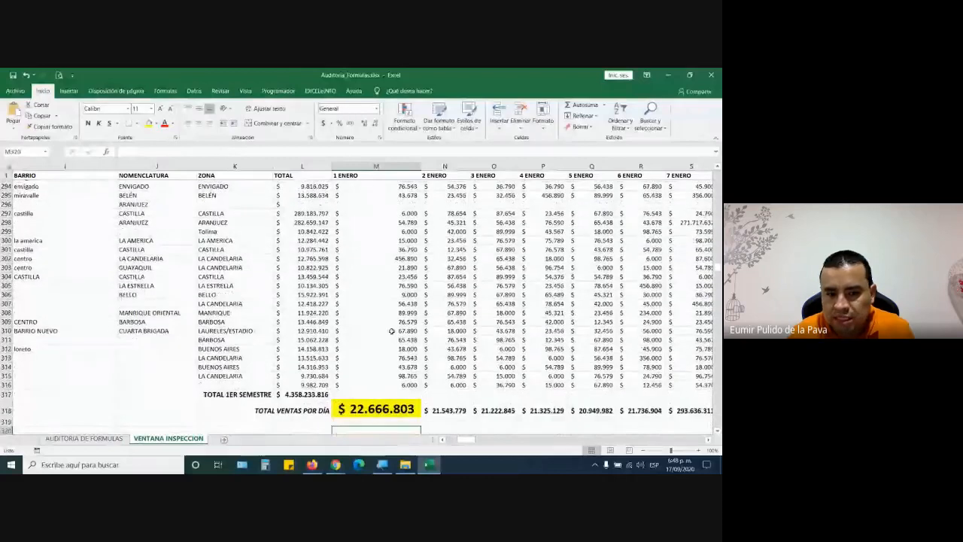
{"action": "key", "text": "ctrl+Up"}
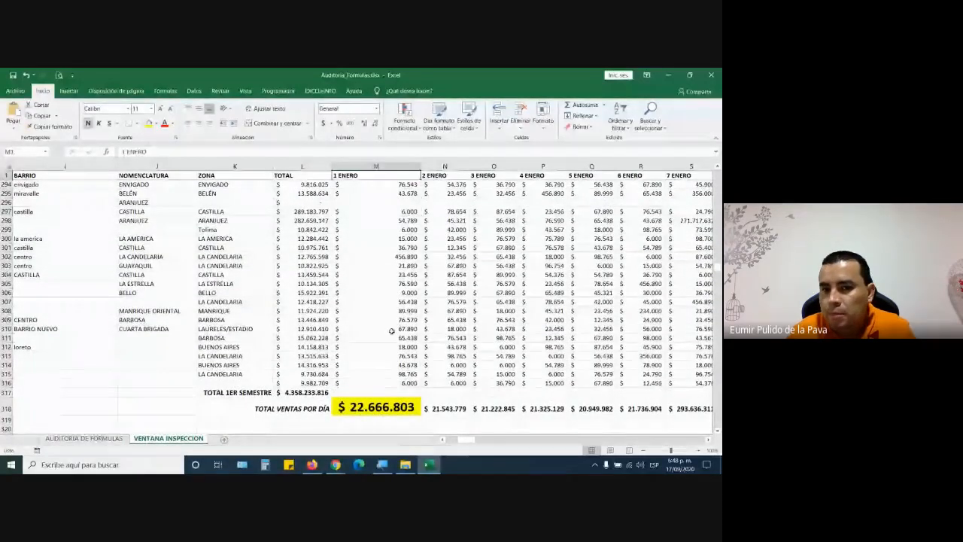
{"action": "key", "text": "Down"}
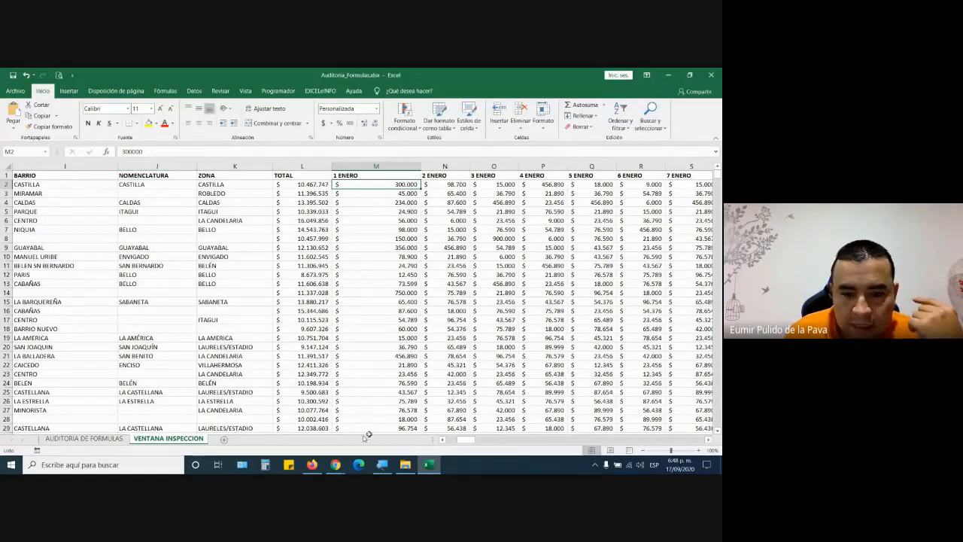
- Split the VENTANA INSPECCION window into panes beside the Nombre column and adjust the divider
{"action": "left_click_drag", "start_coordinate": [466, 442], "coordinate": [456, 442]}
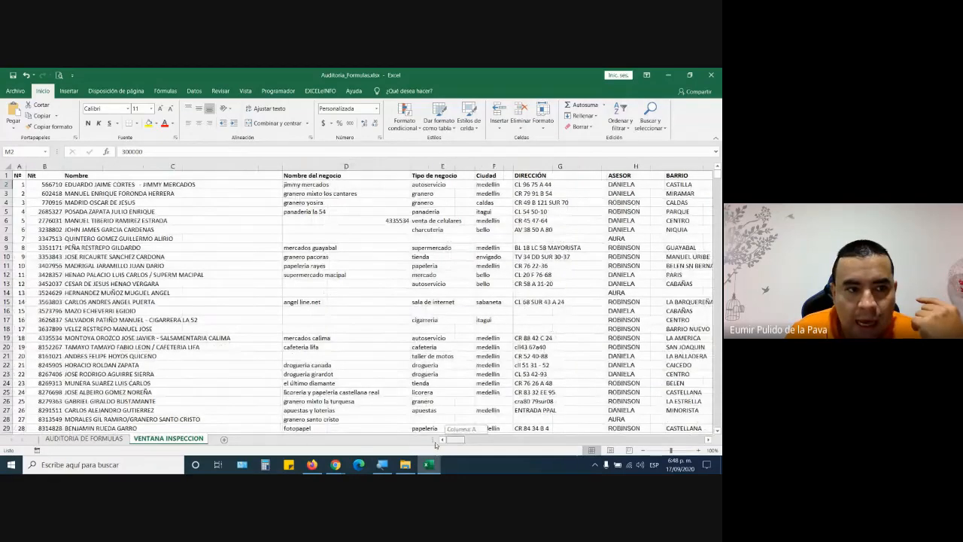
{"action": "left_click", "coordinate": [148, 167]}
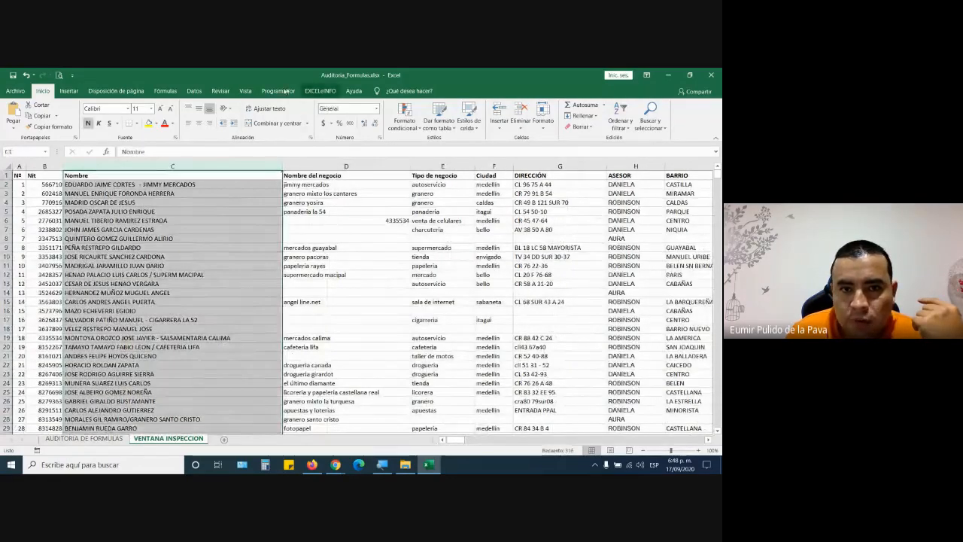
{"action": "left_click", "coordinate": [246, 91]}
{"action": "left_click", "coordinate": [413, 105]}
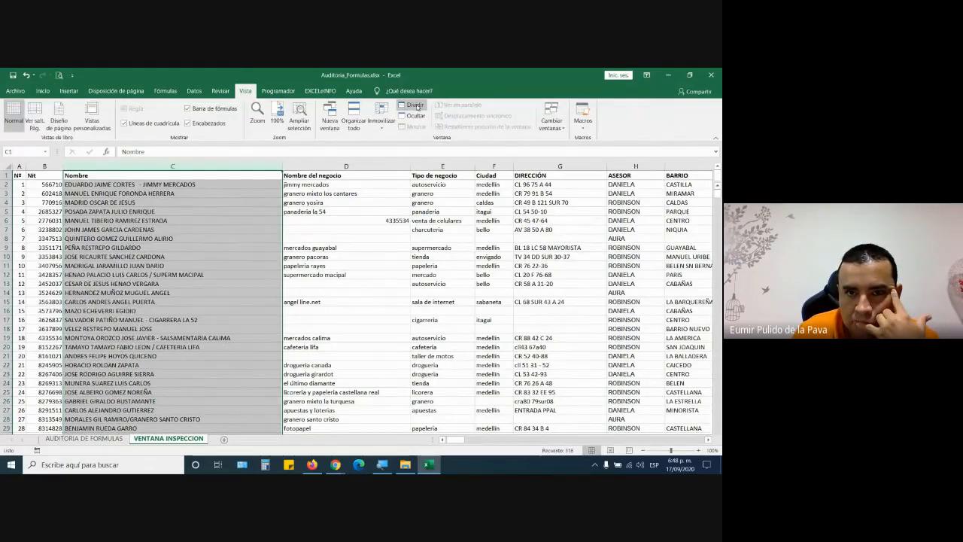
{"action": "left_click", "coordinate": [387, 305]}
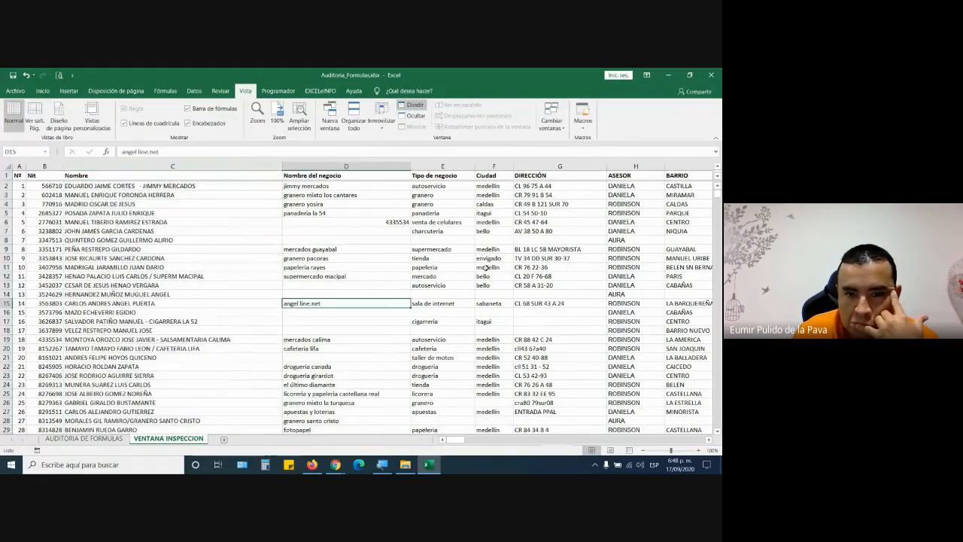
{"action": "left_click", "coordinate": [413, 106]}
{"action": "left_click", "coordinate": [413, 106]}
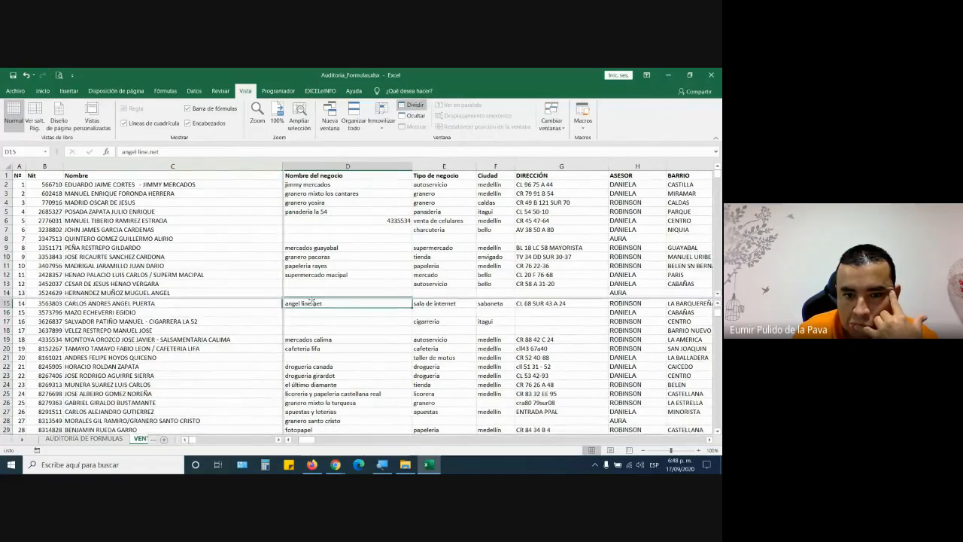
{"action": "left_click_drag", "start_coordinate": [316, 298], "coordinate": [322, 157]}
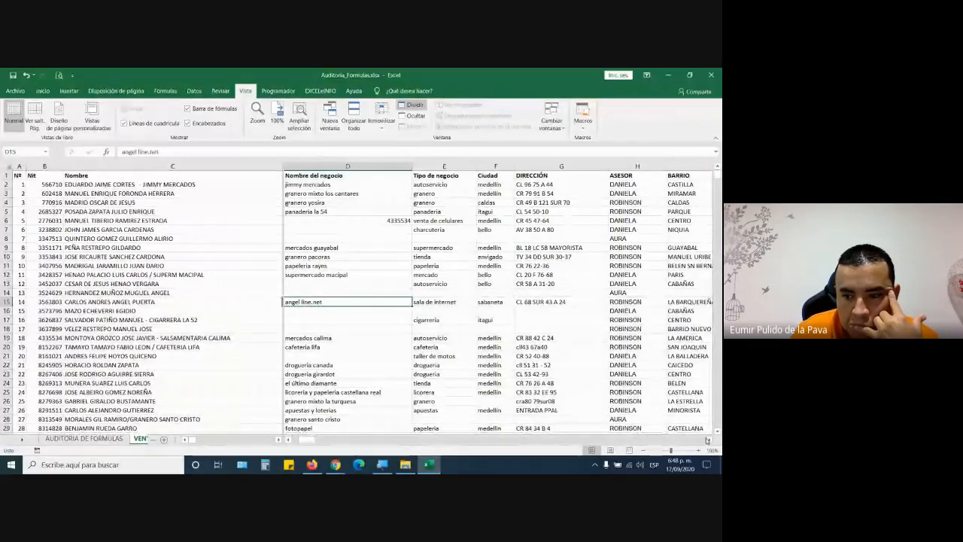
- Bring TOTAL and daily sales beside the names, then check 1 ENERO values from M2 to M12
{"action": "left_click_drag", "start_coordinate": [708, 441], "coordinate": [708, 441]}
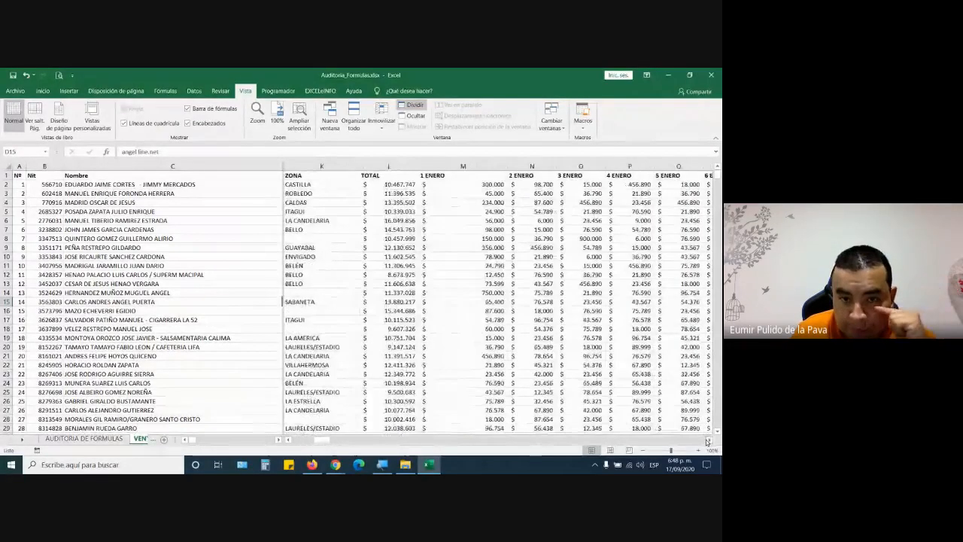
{"action": "left_click", "coordinate": [708, 441]}
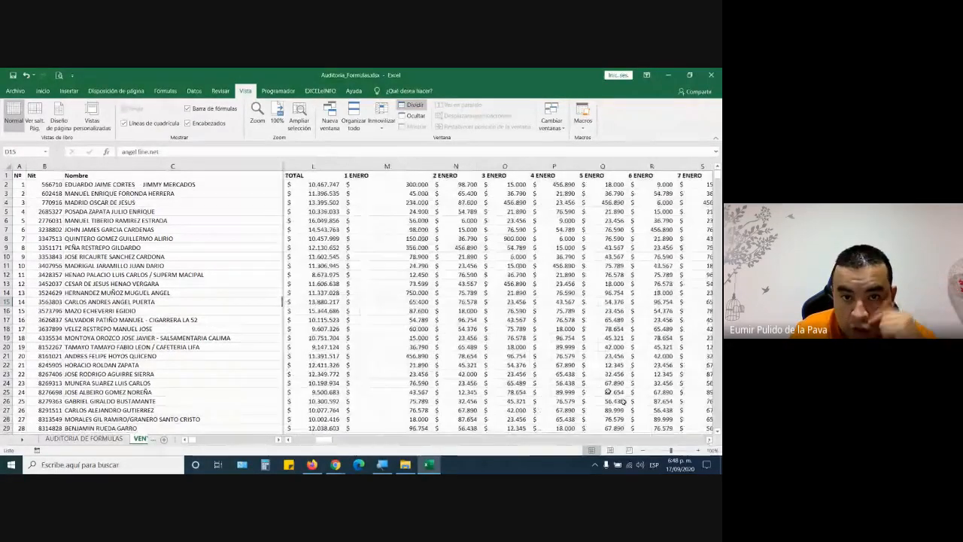
{"action": "left_click", "coordinate": [100, 188]}
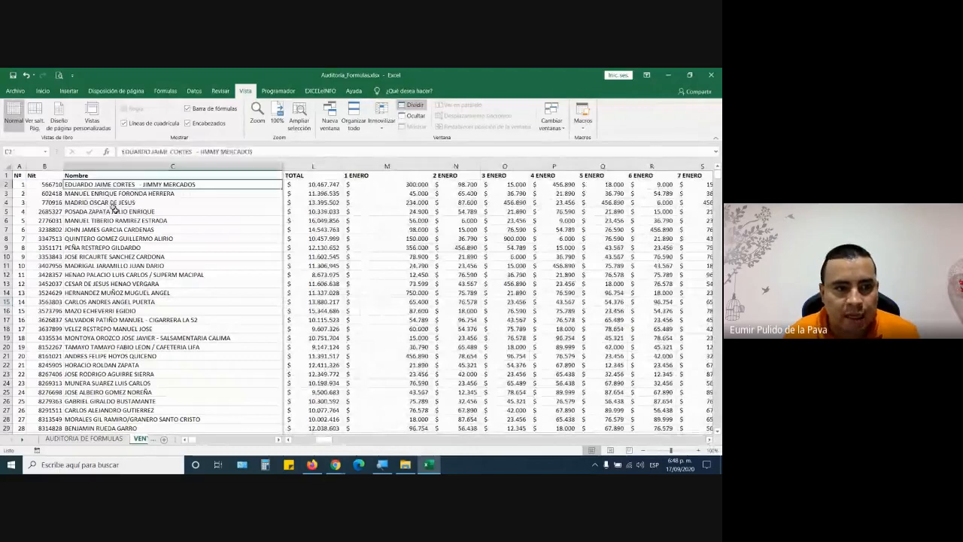
{"action": "left_click", "coordinate": [391, 185]}
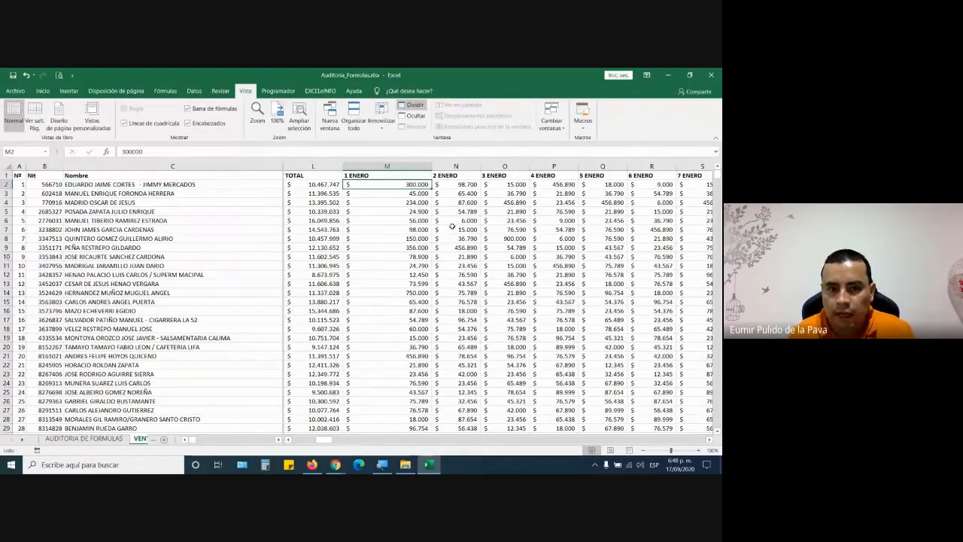
{"action": "key", "text": "Down"}
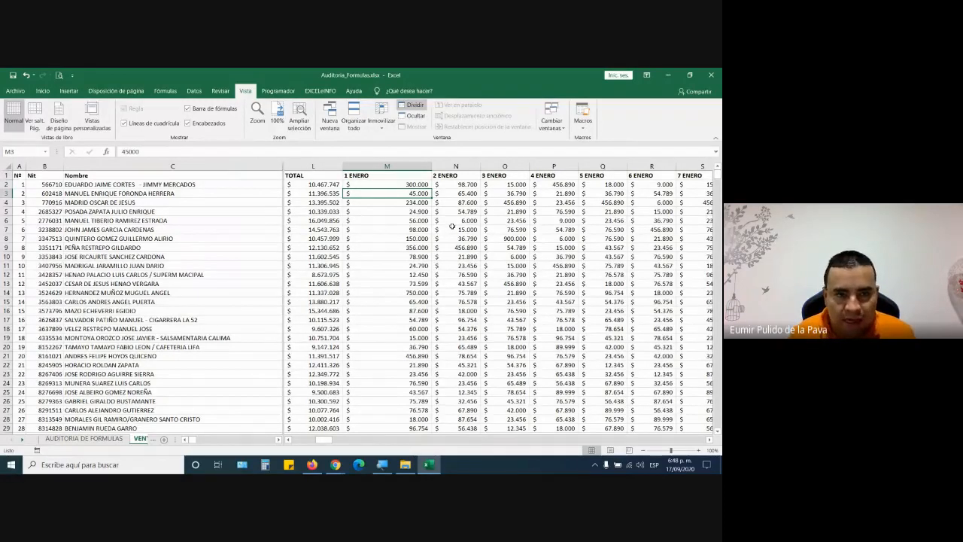
{"action": "key", "text": "Down"}
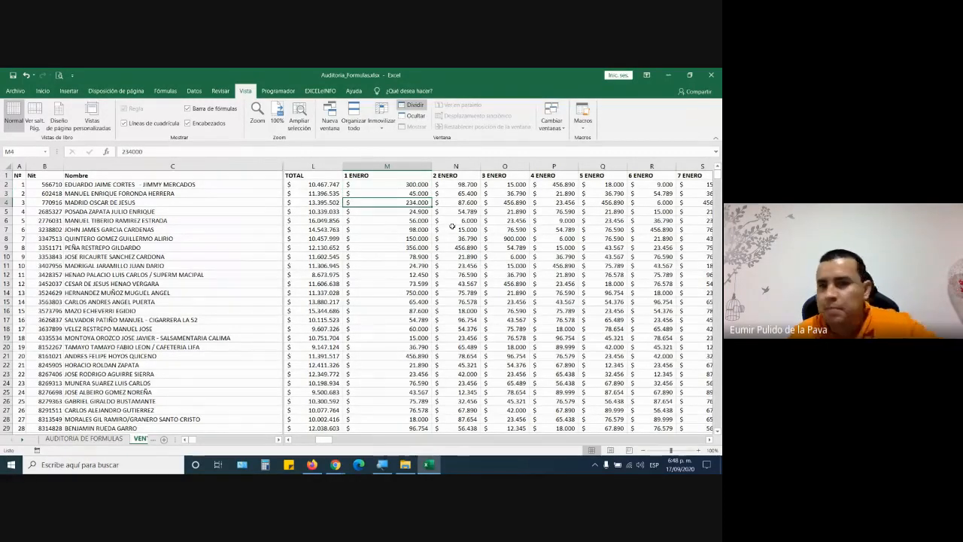
{"action": "key", "text": "Down"}
{"action": "key", "text": "Down"}
{"action": "key", "text": "Down"}
{"action": "key", "text": "Down"}
{"action": "key", "text": "Down"}
{"action": "key", "text": "Down"}
{"action": "key", "text": "Down"}
{"action": "key", "text": "Down"}
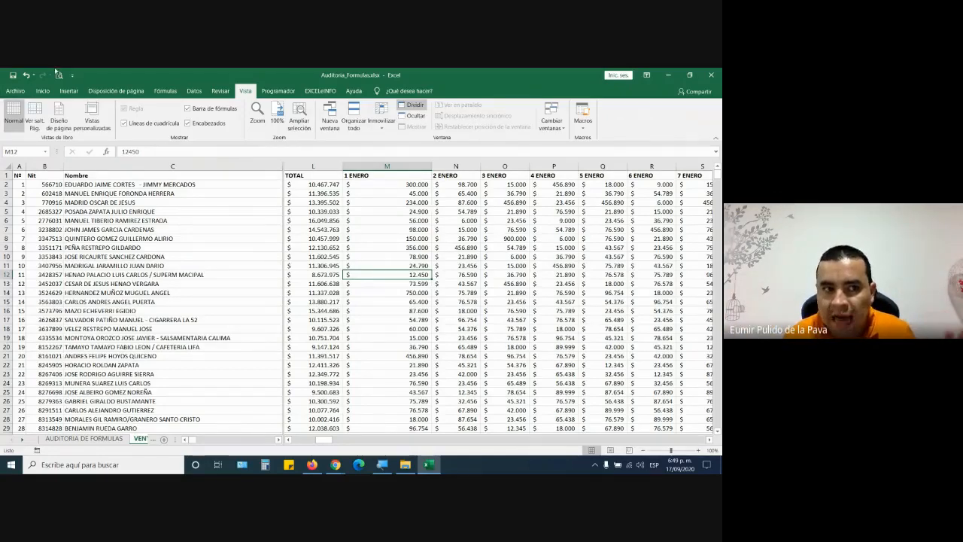
- Change M12's 1 ENERO sale from 12.450 to 124.500 and fill it yellow
{"action": "left_click", "coordinate": [44, 91]}
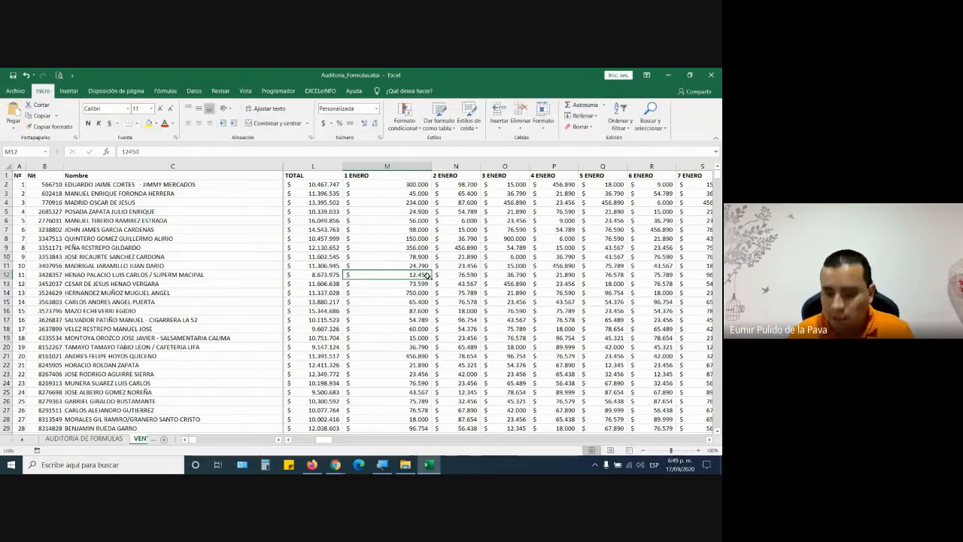
{"action": "type", "text": "1"}
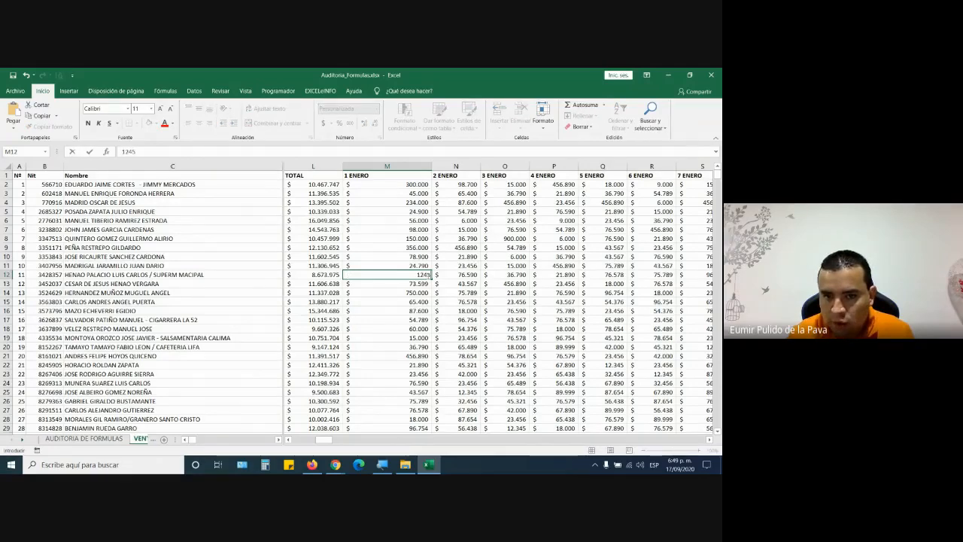
{"action": "key", "text": "Return"}
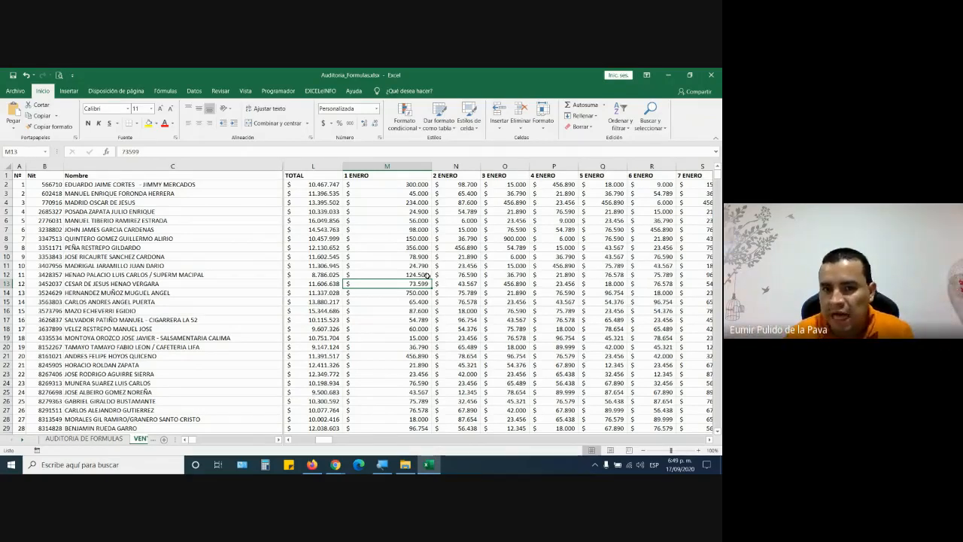
{"action": "left_click", "coordinate": [411, 274]}
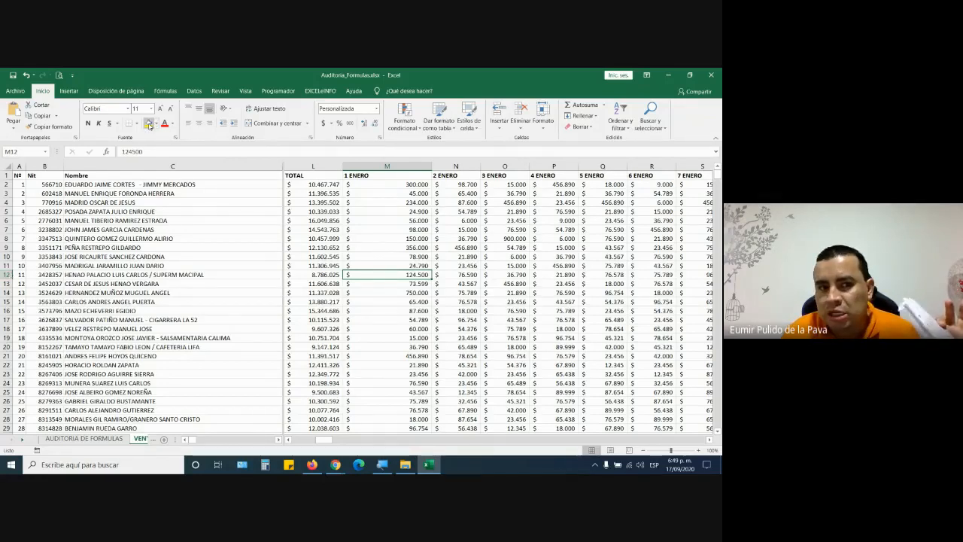
{"action": "left_click", "coordinate": [149, 123]}
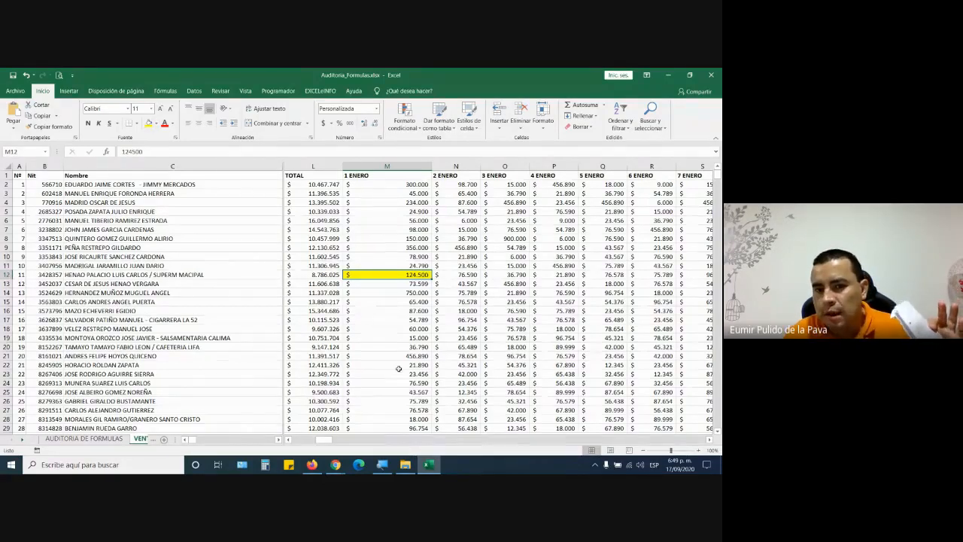
- Admit the person waiting in the Google Meet call, then return to the workbook
{"action": "scroll", "coordinate": [399, 367], "scroll_direction": "down", "scroll_amount": 1}
{"action": "scroll", "coordinate": [398, 368], "scroll_direction": "down", "scroll_amount": 20}
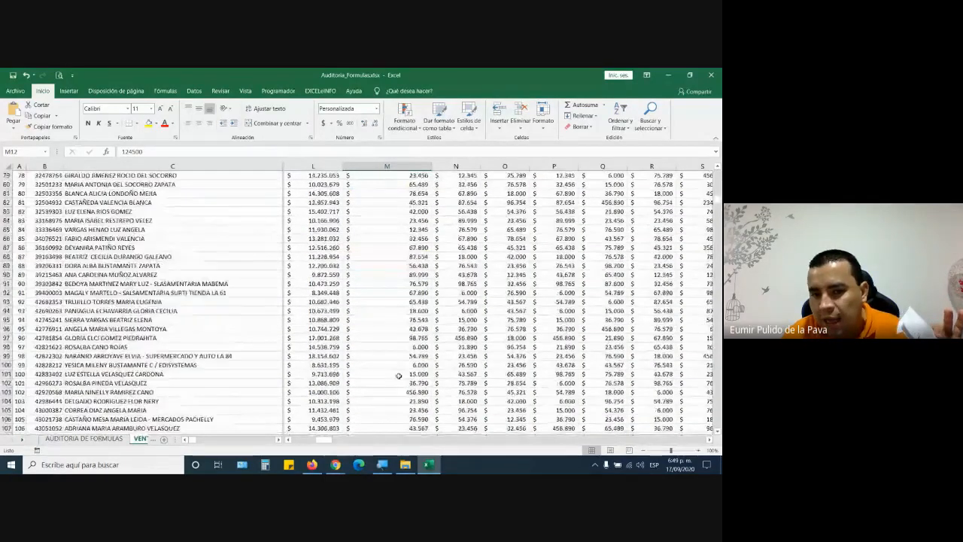
{"action": "scroll", "coordinate": [404, 383], "scroll_direction": "down", "scroll_amount": 20}
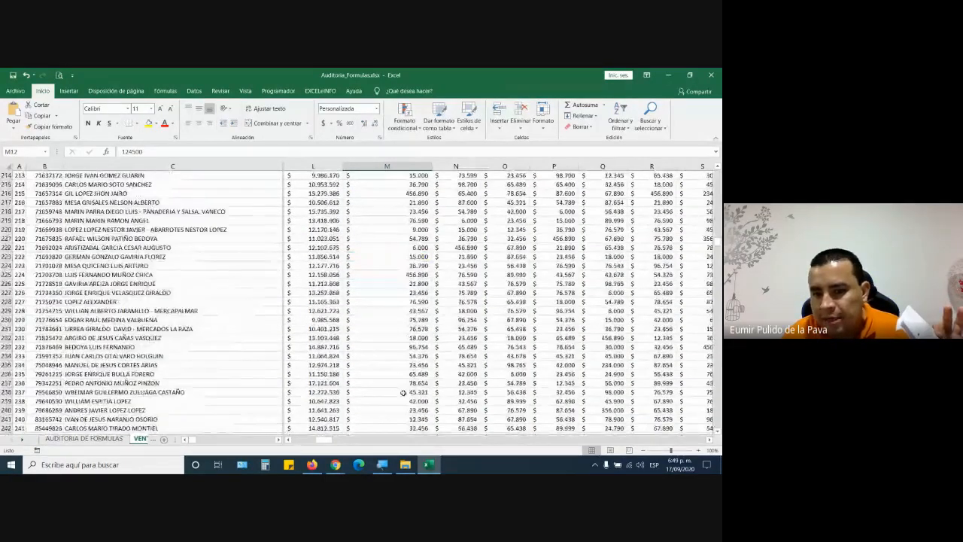
{"action": "scroll", "coordinate": [404, 394], "scroll_direction": "down", "scroll_amount": 12}
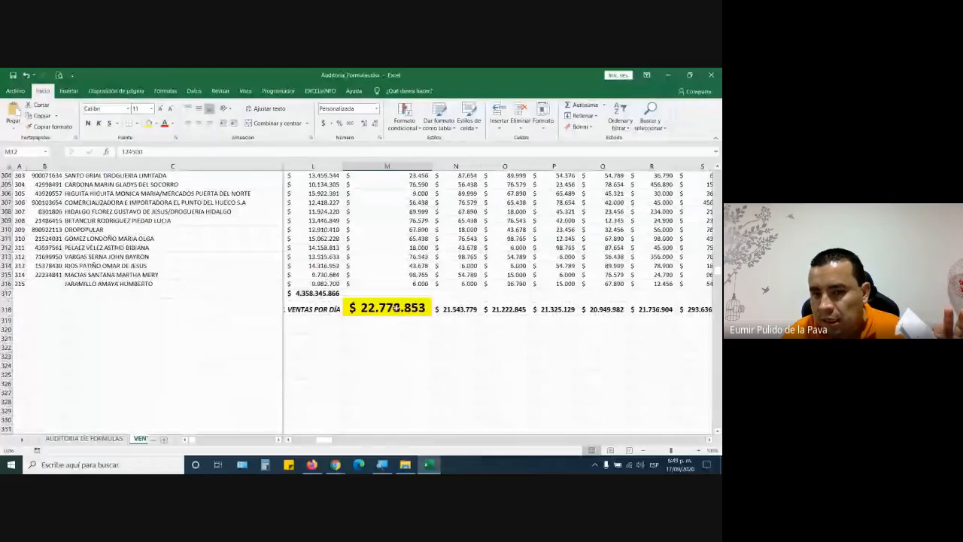
{"action": "mouse_move", "coordinate": [337, 465]}
{"action": "left_click", "coordinate": [263, 418]}
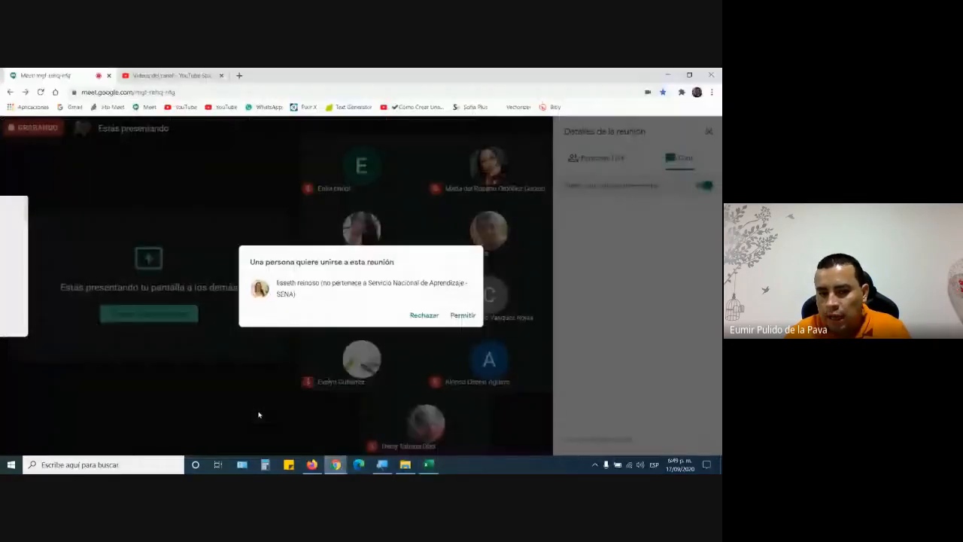
{"action": "left_click", "coordinate": [465, 315]}
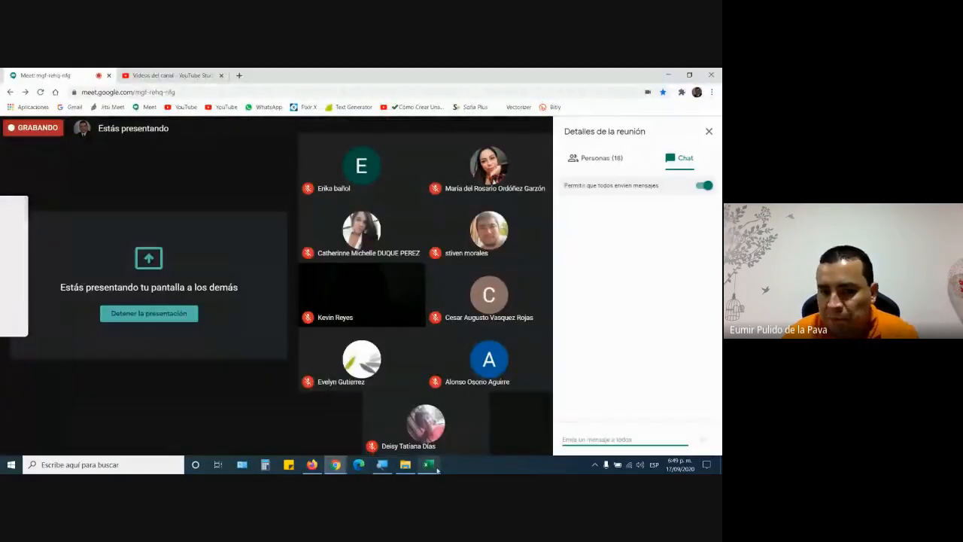
{"action": "left_click", "coordinate": [436, 468]}
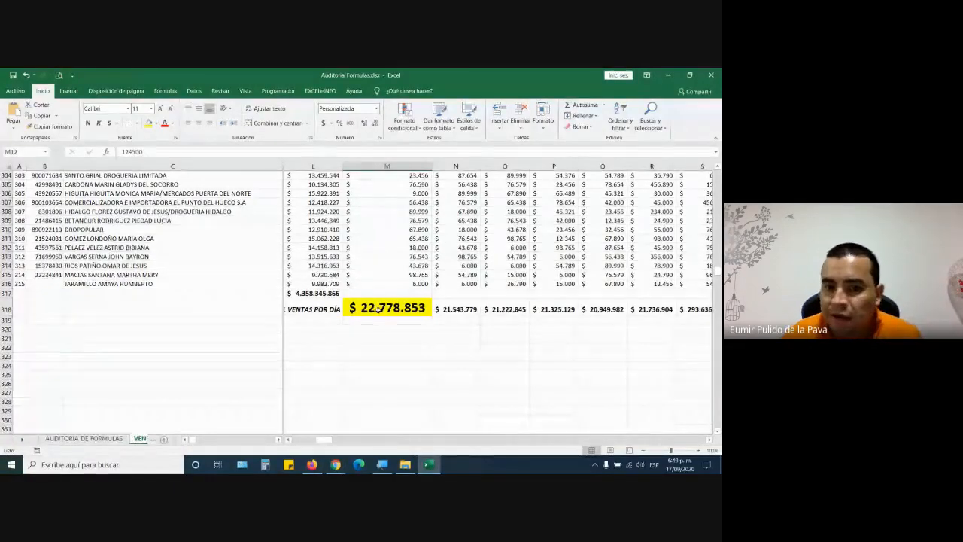
- Change the 1 ENERO sale in M18 from 60.000 to 90.000
{"action": "scroll", "coordinate": [381, 315], "scroll_direction": "up", "scroll_amount": 20}
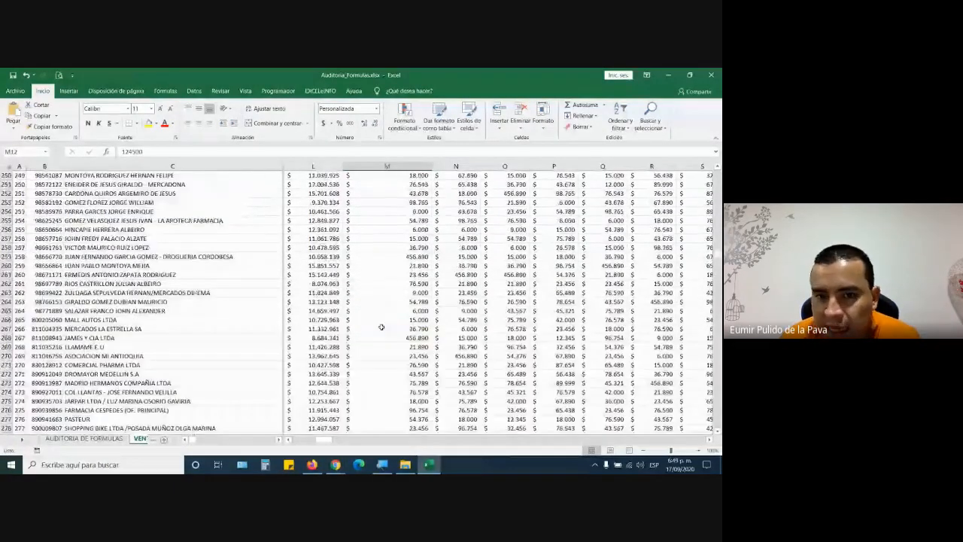
{"action": "scroll", "coordinate": [381, 326], "scroll_direction": "up", "scroll_amount": 20}
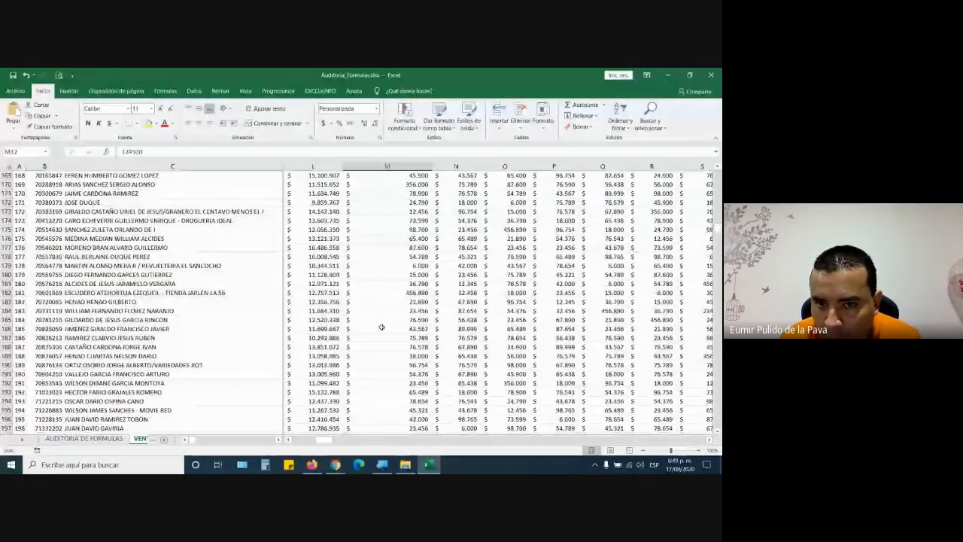
{"action": "scroll", "coordinate": [382, 327], "scroll_direction": "up", "scroll_amount": 20}
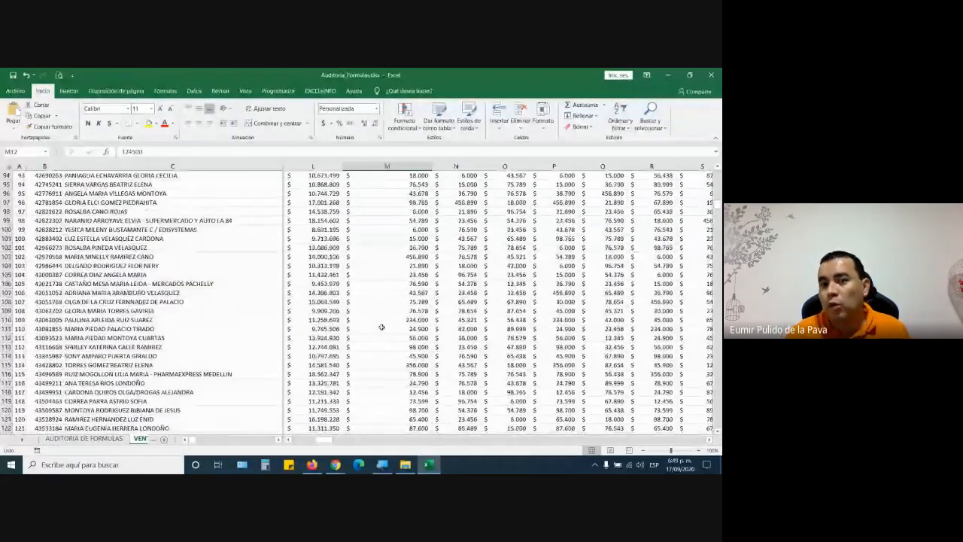
{"action": "scroll", "coordinate": [381, 327], "scroll_direction": "up", "scroll_amount": 14}
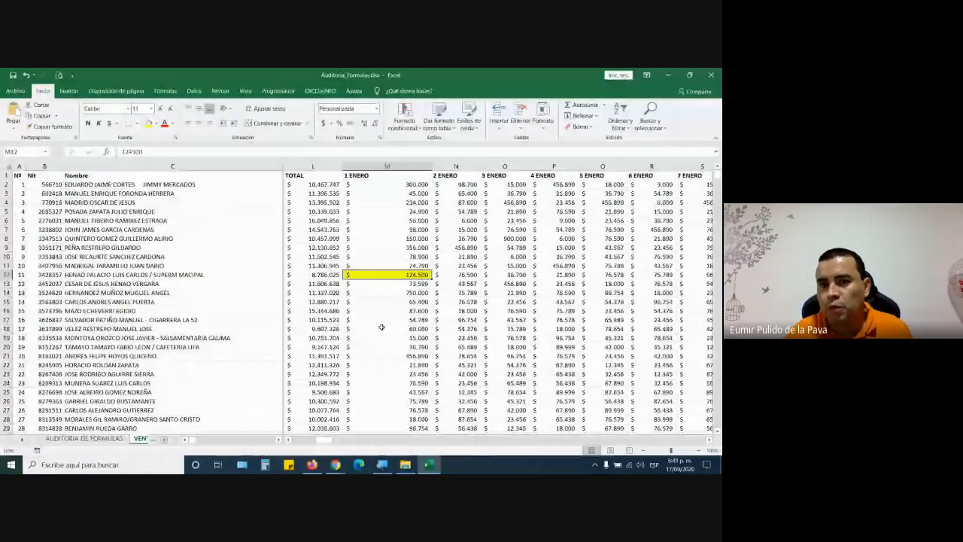
{"action": "left_click", "coordinate": [420, 284]}
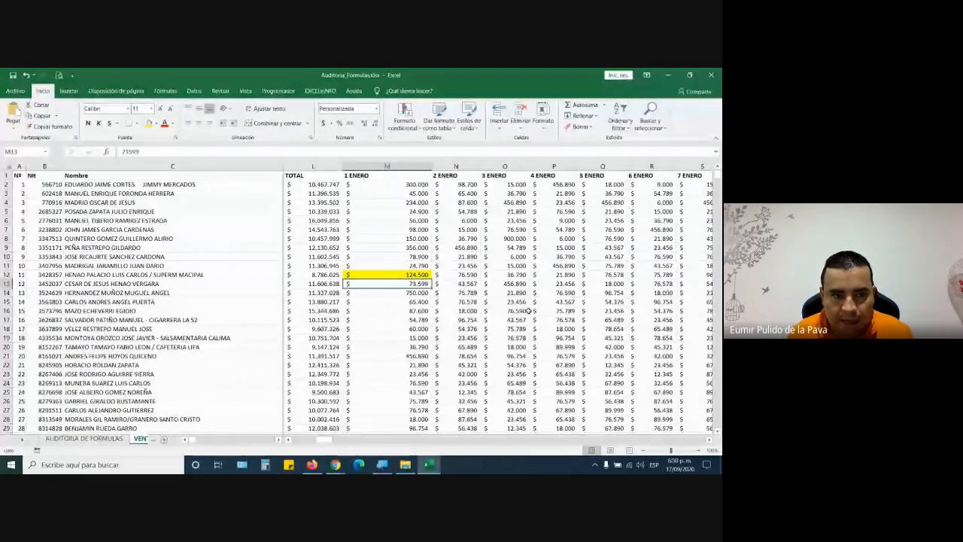
{"action": "key", "text": "Down"}
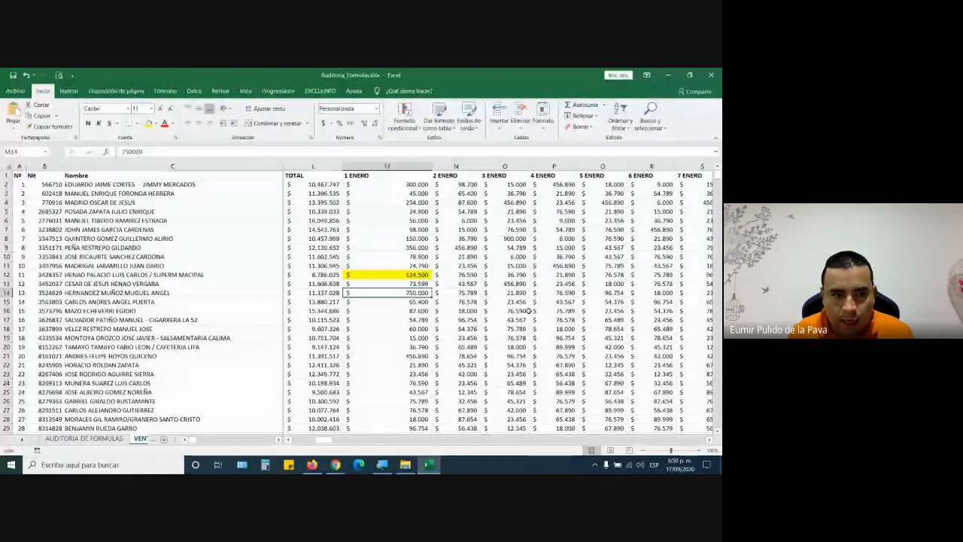
{"action": "key", "text": "Down"}
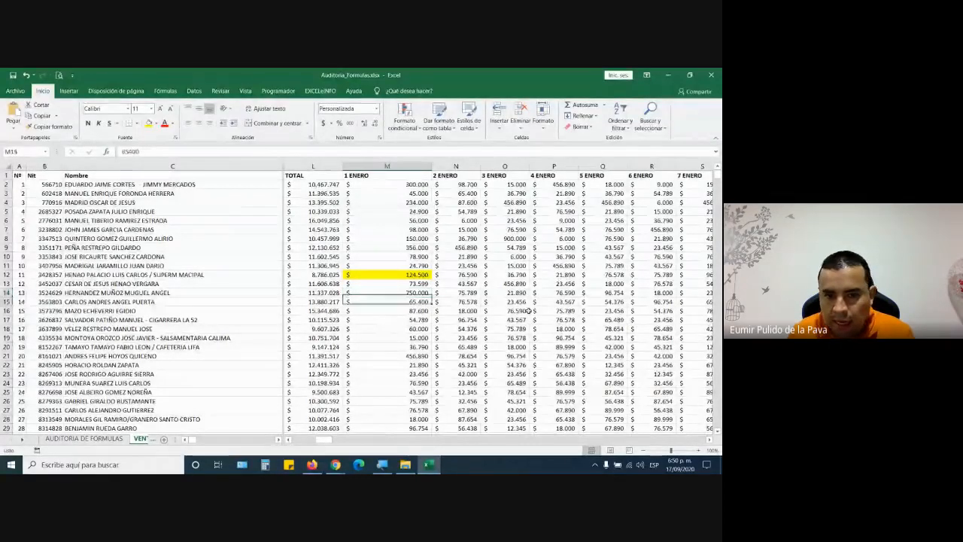
{"action": "key", "text": "Down"}
{"action": "key", "text": "Down"}
{"action": "key", "text": "Down"}
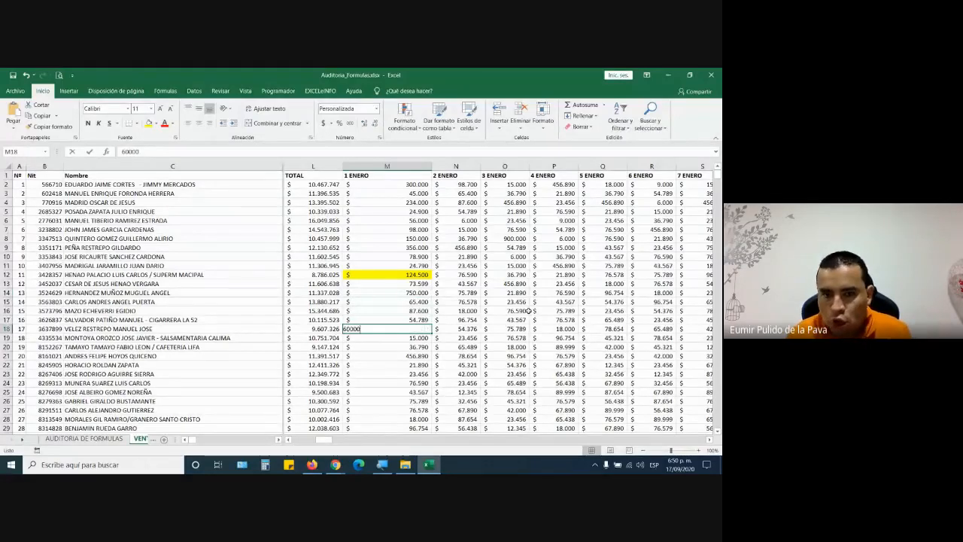
{"action": "type", "text": "90000"}
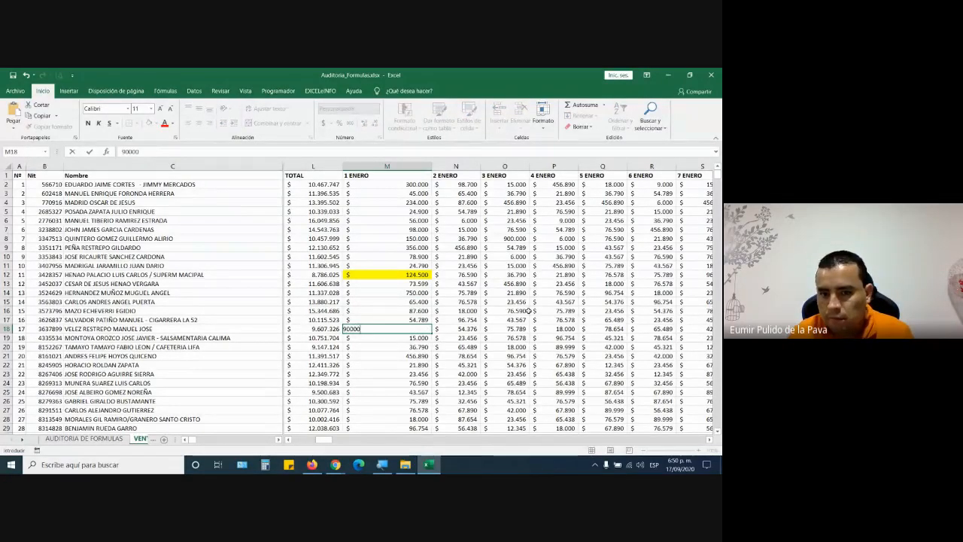
{"action": "key", "text": "Return"}
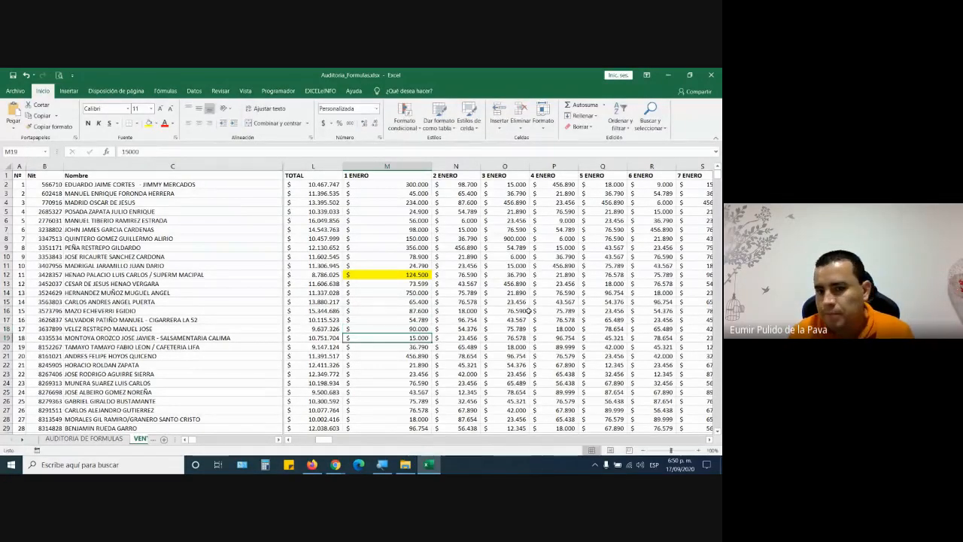
- Fill the edited M18 cell yellow to match M12
{"action": "left_click", "coordinate": [376, 329]}
{"action": "key", "text": "ctrl+shift+Left"}
{"action": "key", "text": "ctrl+shift+Left"}
{"action": "key", "text": "ctrl+shift+Left"}
{"action": "key", "text": "ctrl+shift+Left"}
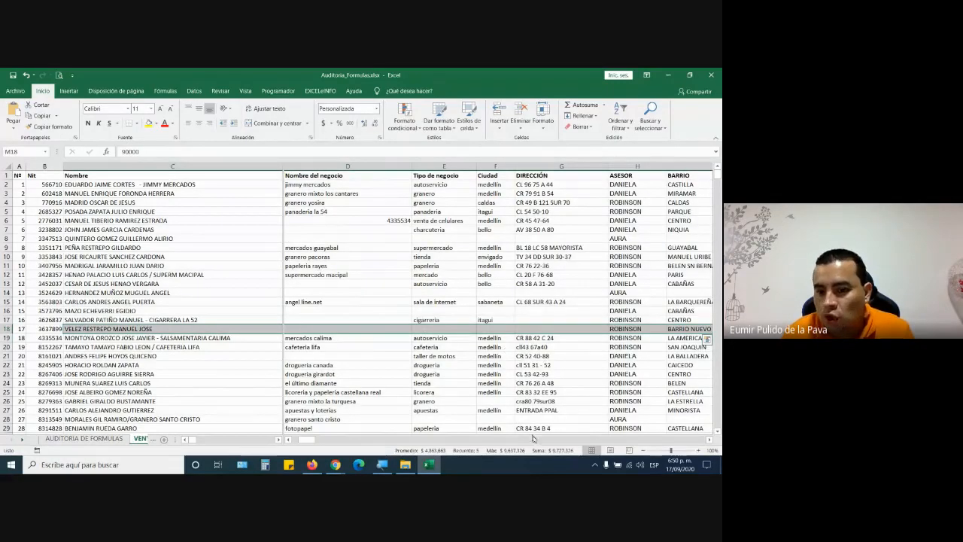
{"action": "left_click", "coordinate": [709, 439]}
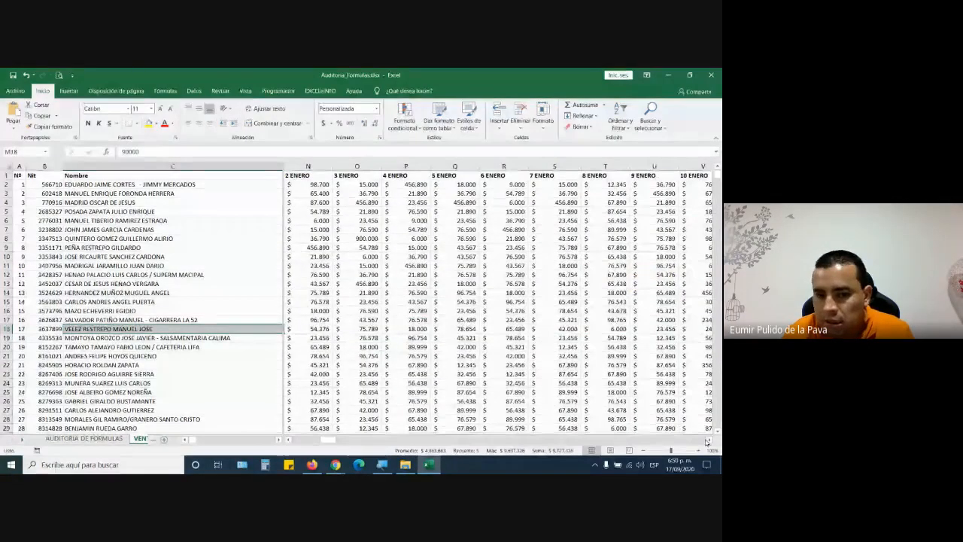
{"action": "left_click", "coordinate": [293, 442]}
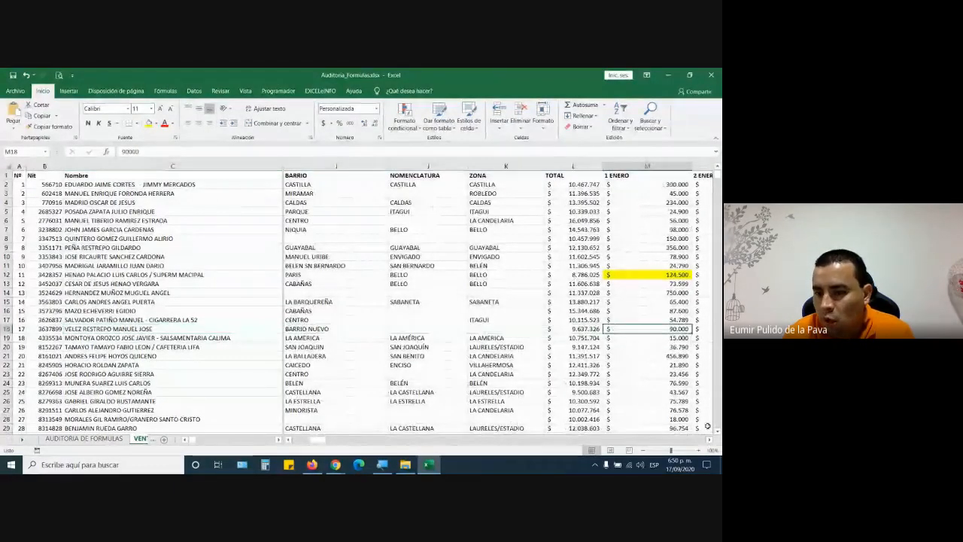
{"action": "scroll", "coordinate": [553, 376], "scroll_direction": "right", "scroll_amount": 2}
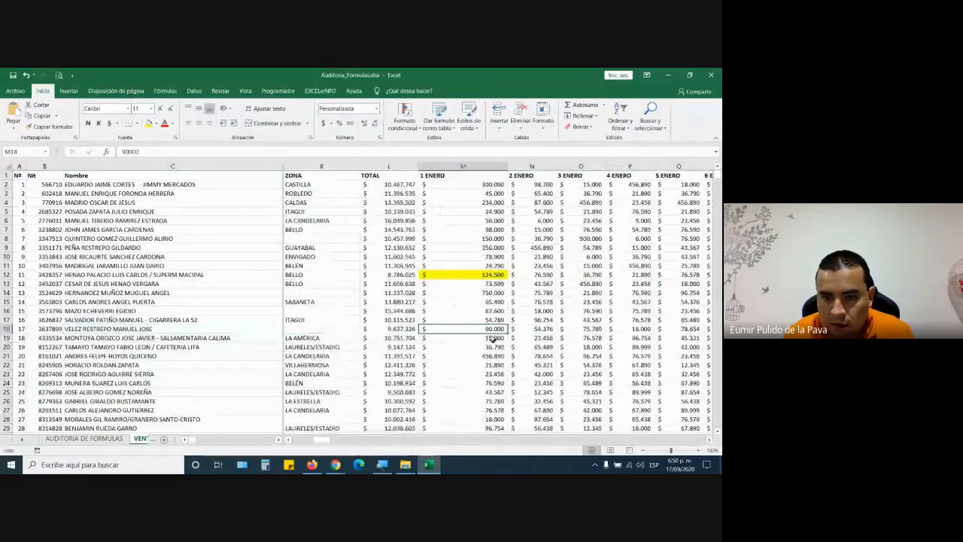
{"action": "left_click", "coordinate": [148, 122]}
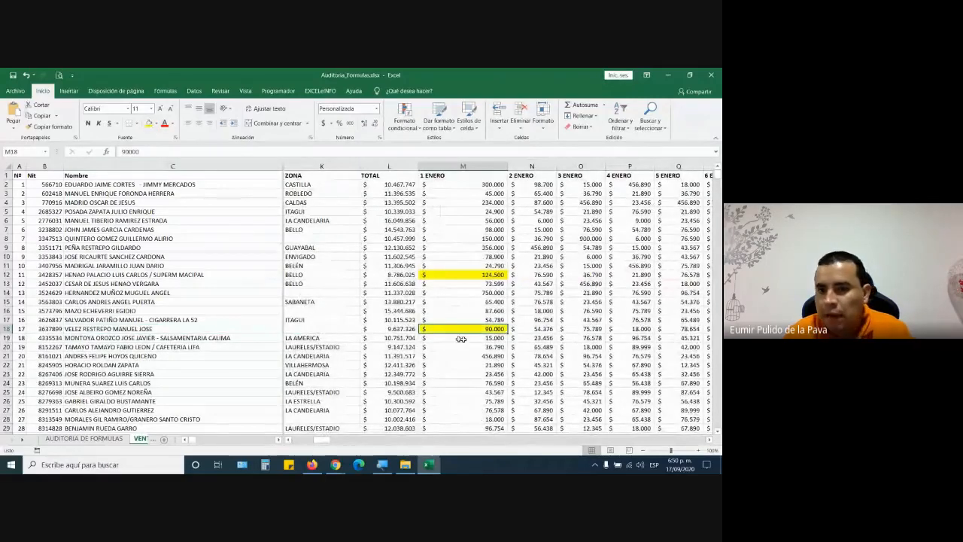
- Check that the =SUMA(M2:M317) total in M318 now reads $ 22.808.853
{"action": "scroll", "coordinate": [466, 347], "scroll_direction": "down", "scroll_amount": 15}
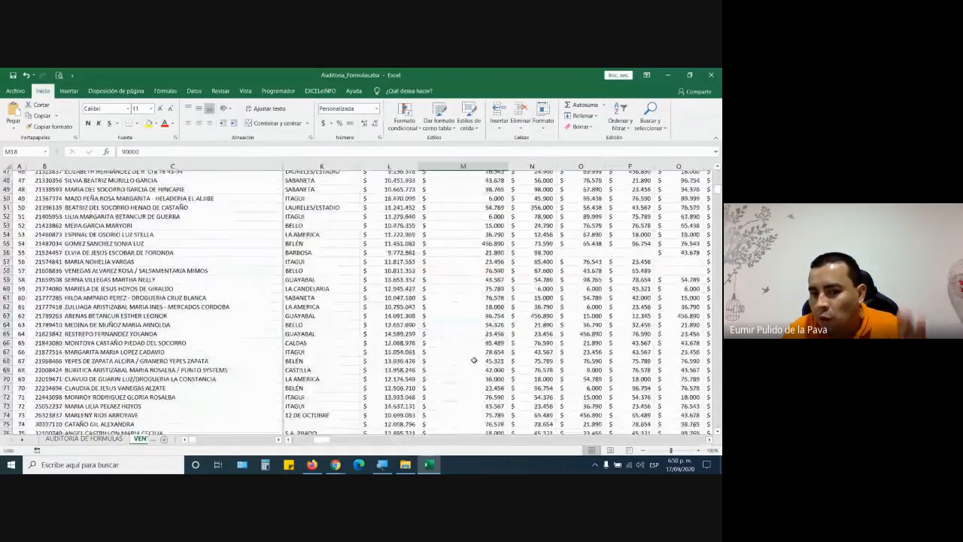
{"action": "scroll", "coordinate": [474, 361], "scroll_direction": "down", "scroll_amount": 20}
{"action": "scroll", "coordinate": [468, 385], "scroll_direction": "down", "scroll_amount": 20}
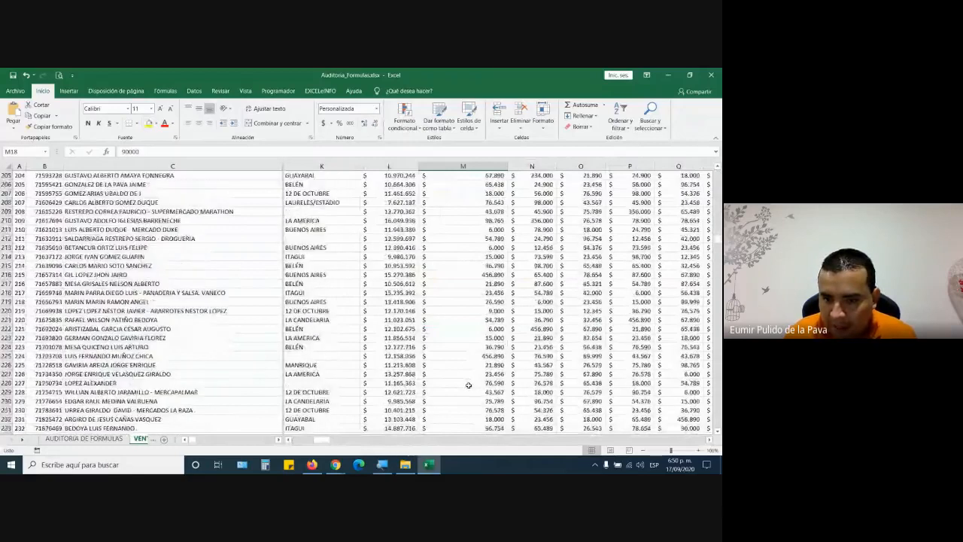
{"action": "scroll", "coordinate": [472, 384], "scroll_direction": "down", "scroll_amount": 1}
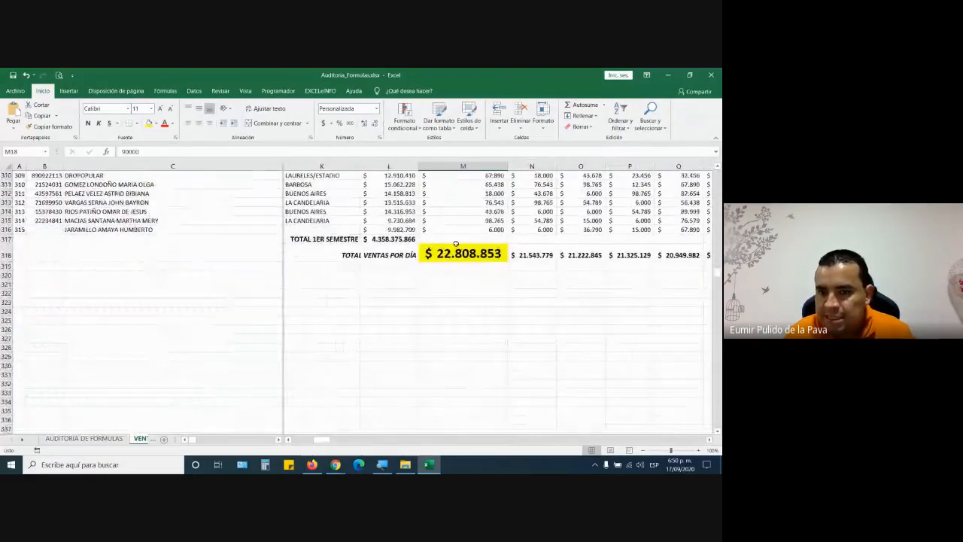
{"action": "left_click", "coordinate": [458, 256]}
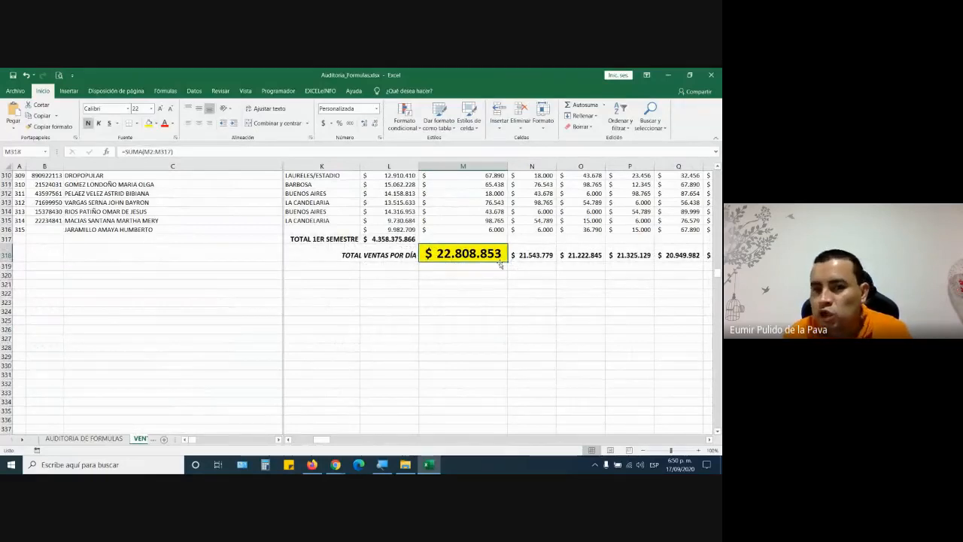
{"action": "scroll", "coordinate": [511, 286], "scroll_direction": "up", "scroll_amount": 9}
{"action": "scroll", "coordinate": [514, 394], "scroll_direction": "down", "scroll_amount": 5}
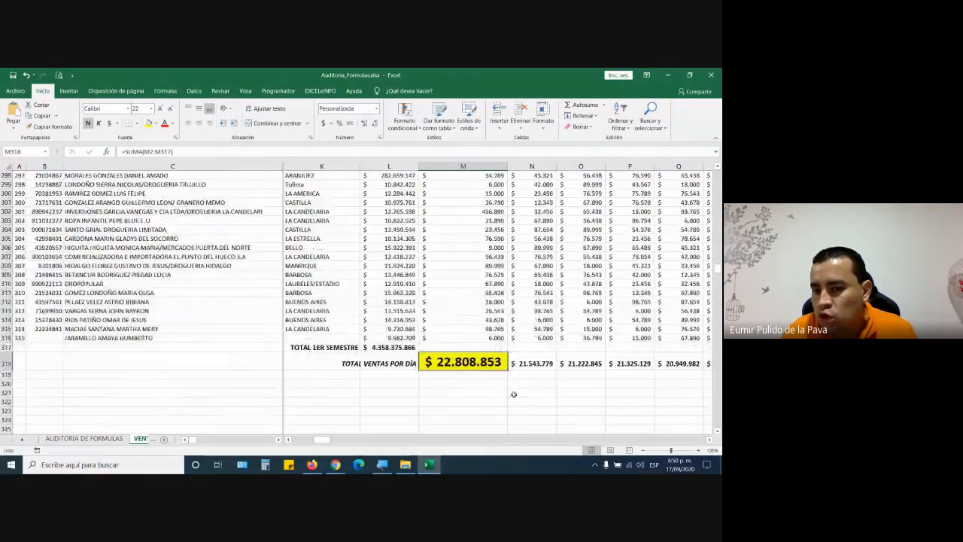
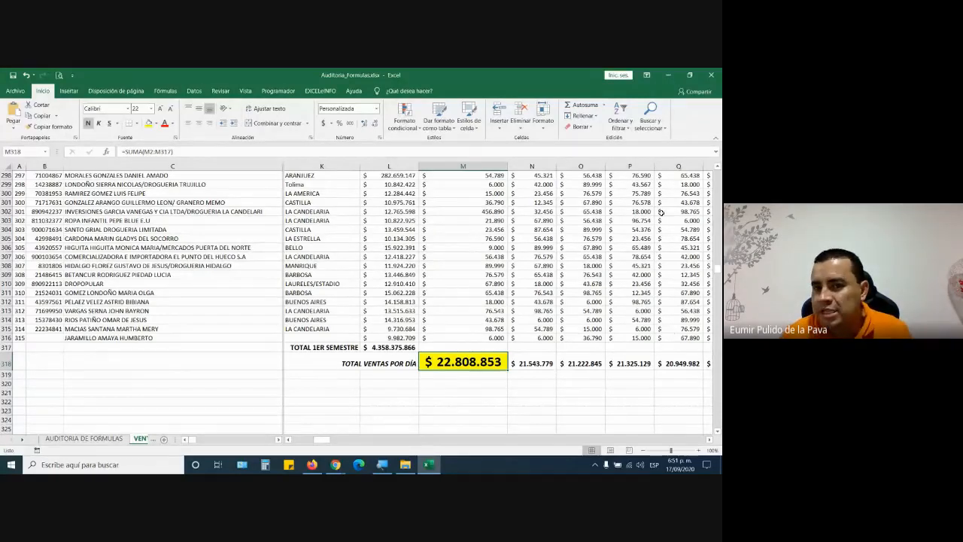
- Select columns M–Q, scroll back to the top, select cell M13 and show the Fórmulas tab
{"action": "left_click_drag", "start_coordinate": [467, 166], "coordinate": [680, 163]}
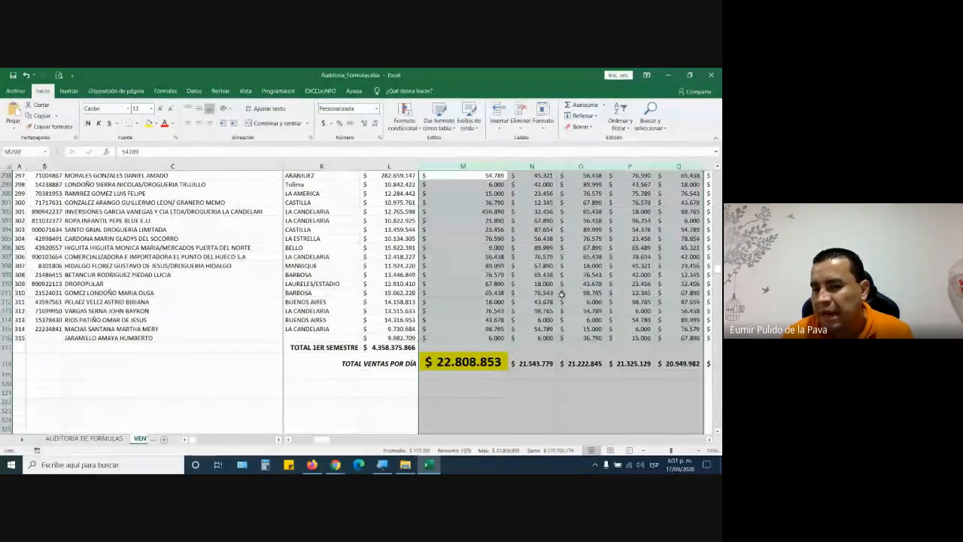
{"action": "scroll", "coordinate": [527, 330], "scroll_direction": "up", "scroll_amount": 20}
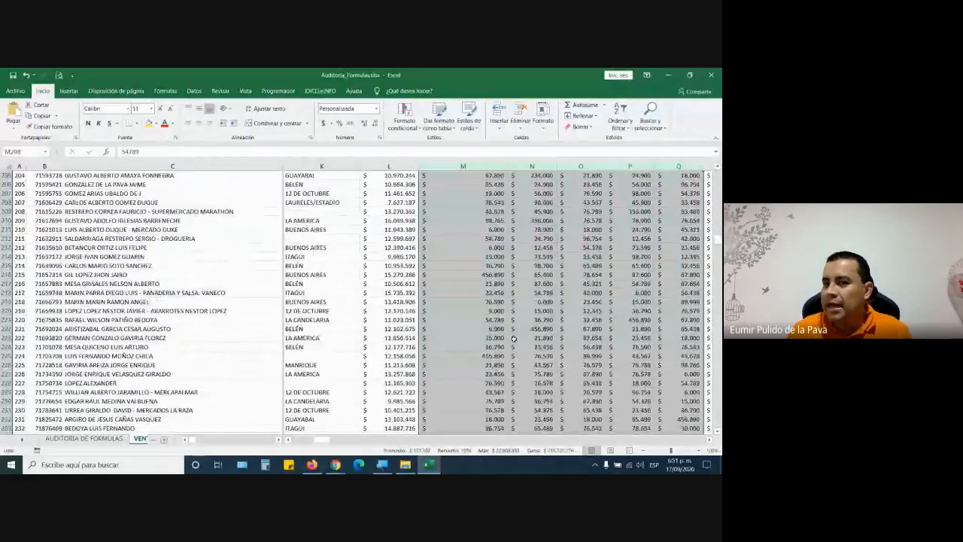
{"action": "scroll", "coordinate": [513, 339], "scroll_direction": "up", "scroll_amount": 20}
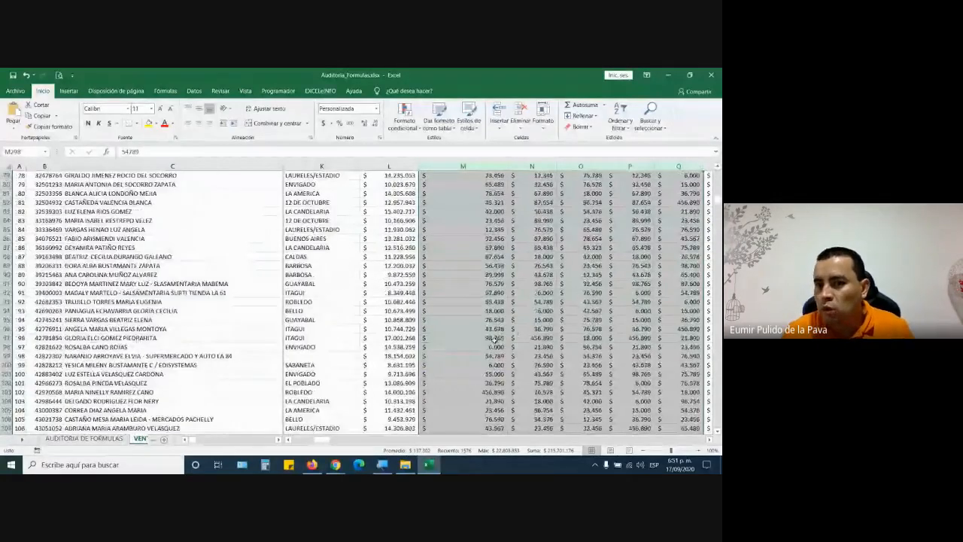
{"action": "scroll", "coordinate": [495, 339], "scroll_direction": "up", "scroll_amount": 9}
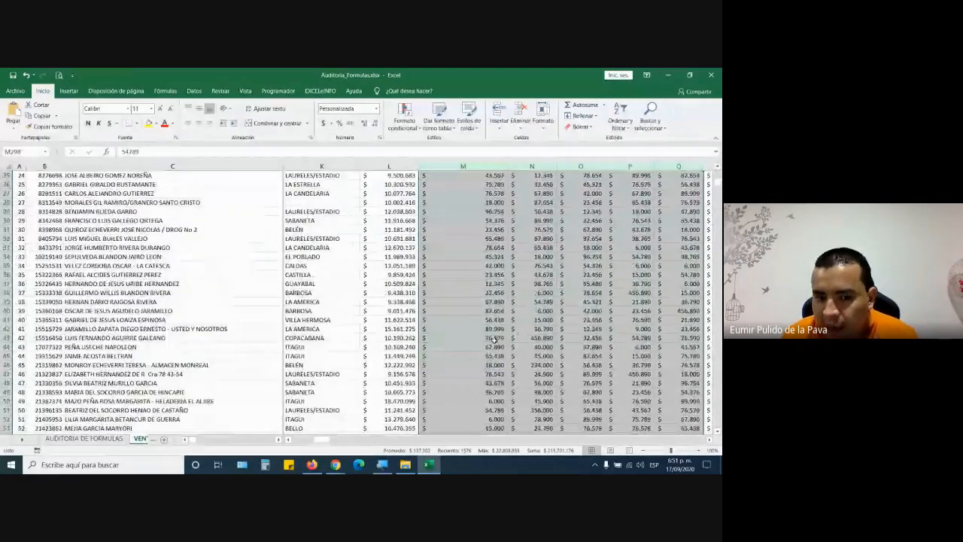
{"action": "scroll", "coordinate": [469, 264], "scroll_direction": "up", "scroll_amount": 8}
{"action": "left_click", "coordinate": [469, 284]}
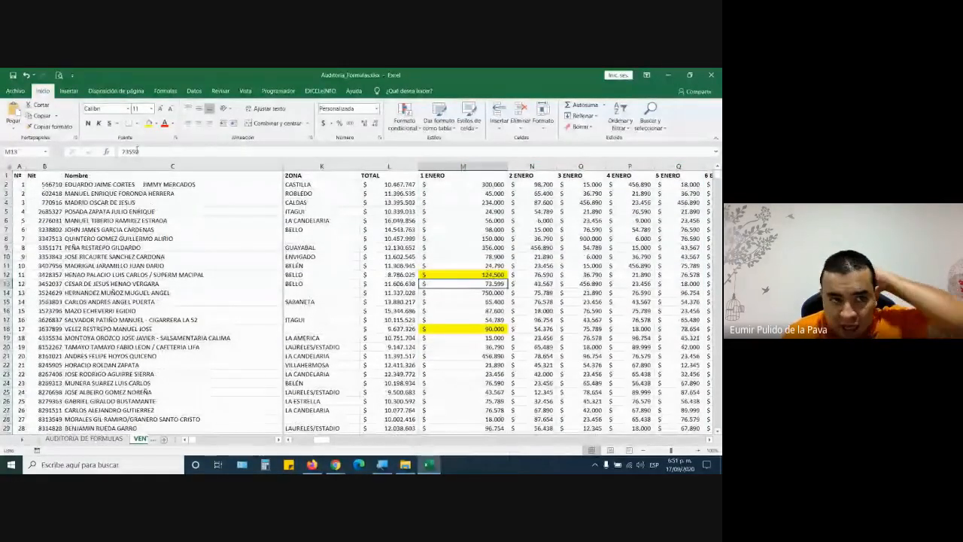
{"action": "left_click", "coordinate": [170, 91]}
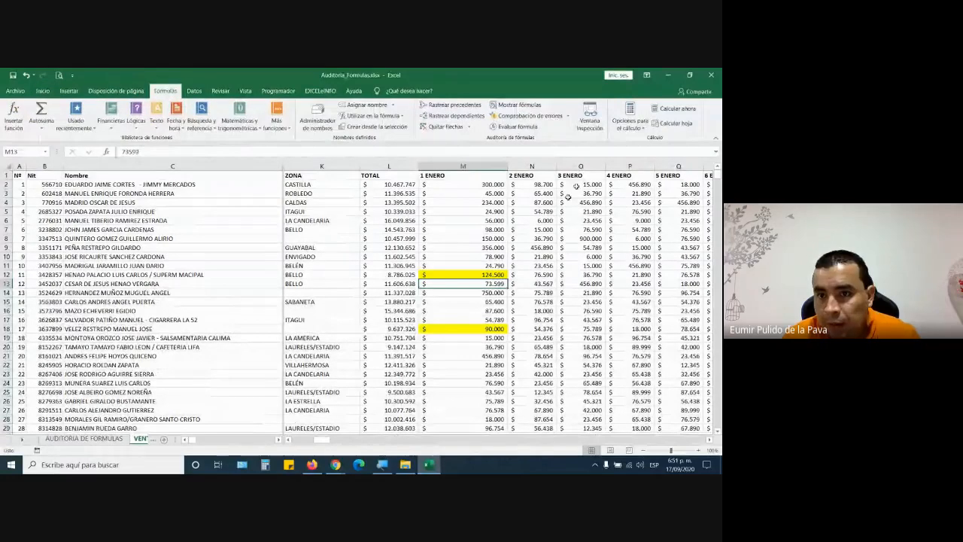
- Open Ventana Inspección and float it over the middle of the sales grid
{"action": "left_click", "coordinate": [589, 119]}
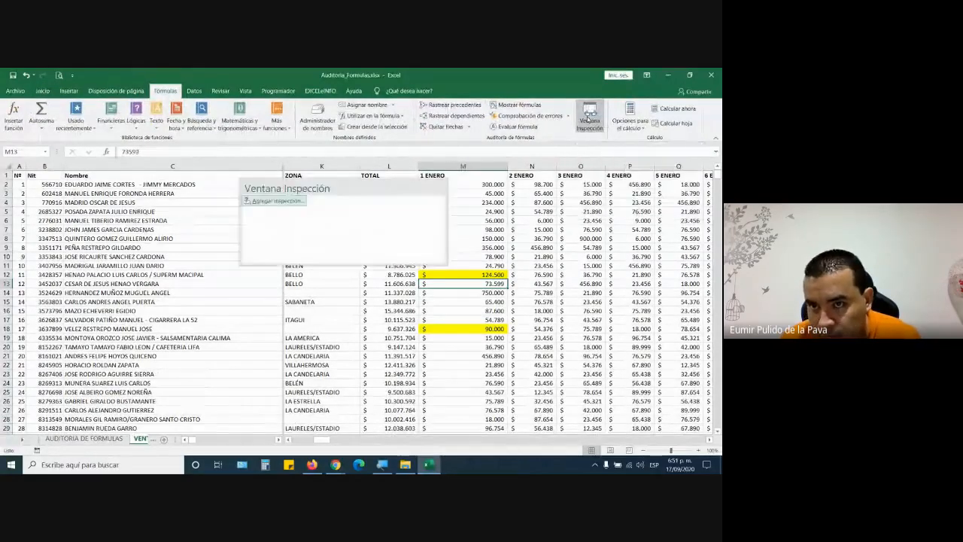
{"action": "left_click_drag", "start_coordinate": [332, 184], "coordinate": [320, 261]}
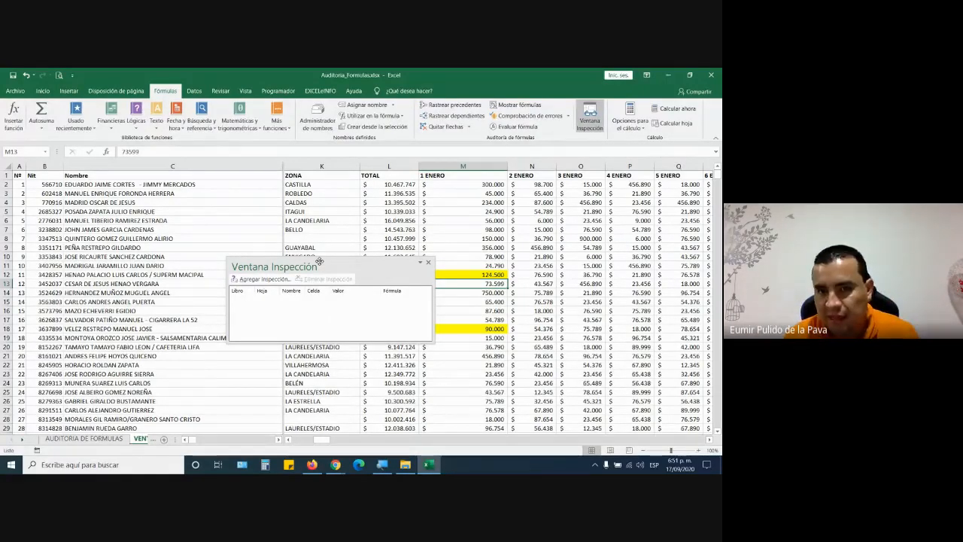
{"action": "left_click_drag", "start_coordinate": [320, 261], "coordinate": [198, 146]}
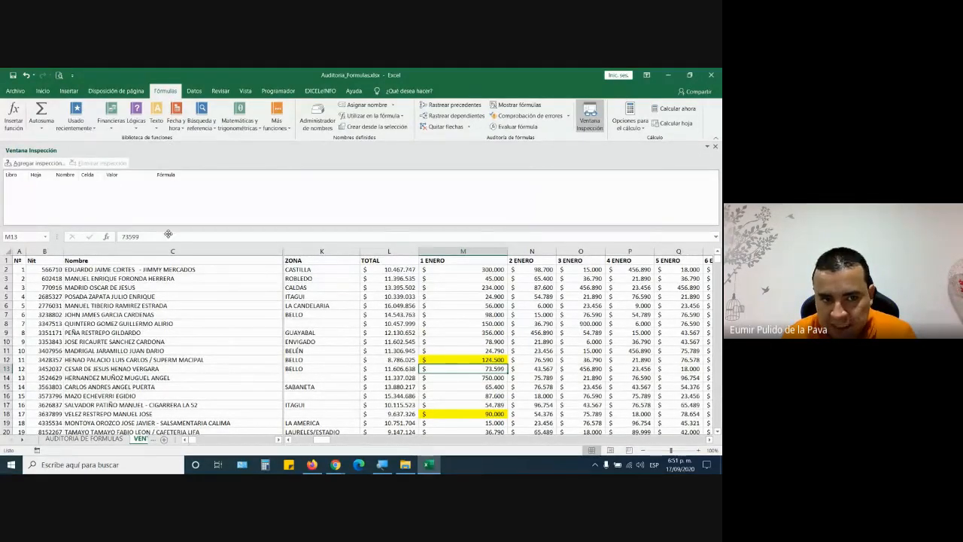
{"action": "left_click_drag", "start_coordinate": [167, 182], "coordinate": [203, 189]}
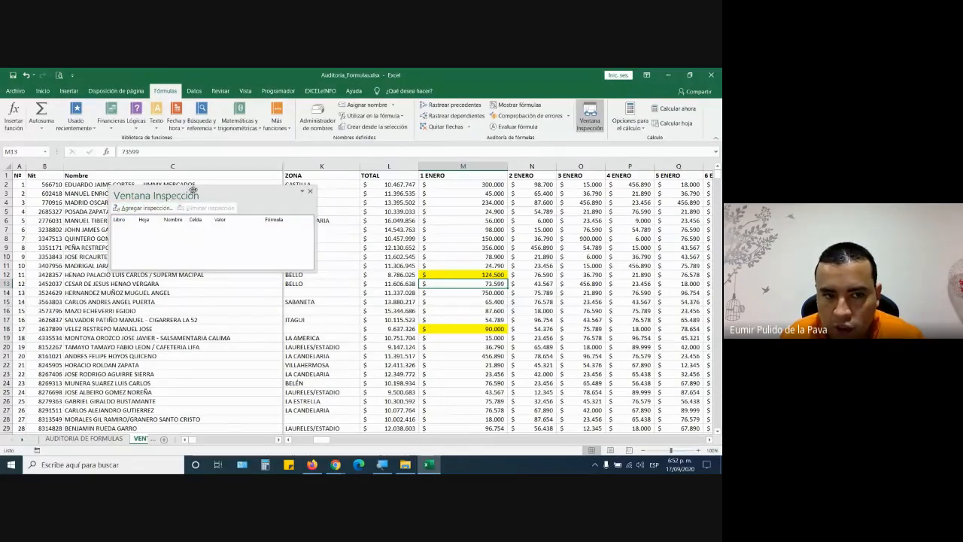
{"action": "left_click_drag", "start_coordinate": [193, 191], "coordinate": [343, 217]}
- Magnify the screen to 200% and add a watch on the total cell M318
{"action": "left_click", "coordinate": [383, 465]}
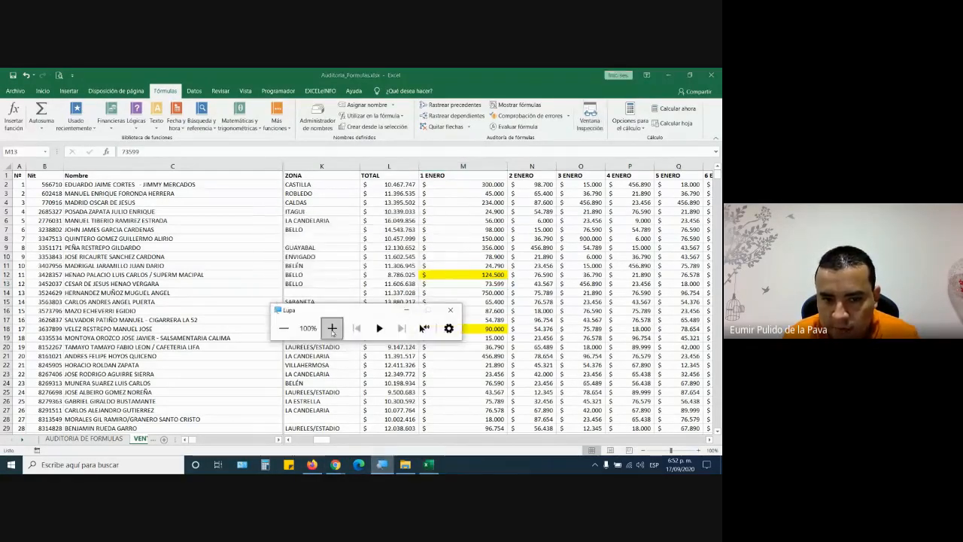
{"action": "left_click", "coordinate": [333, 329]}
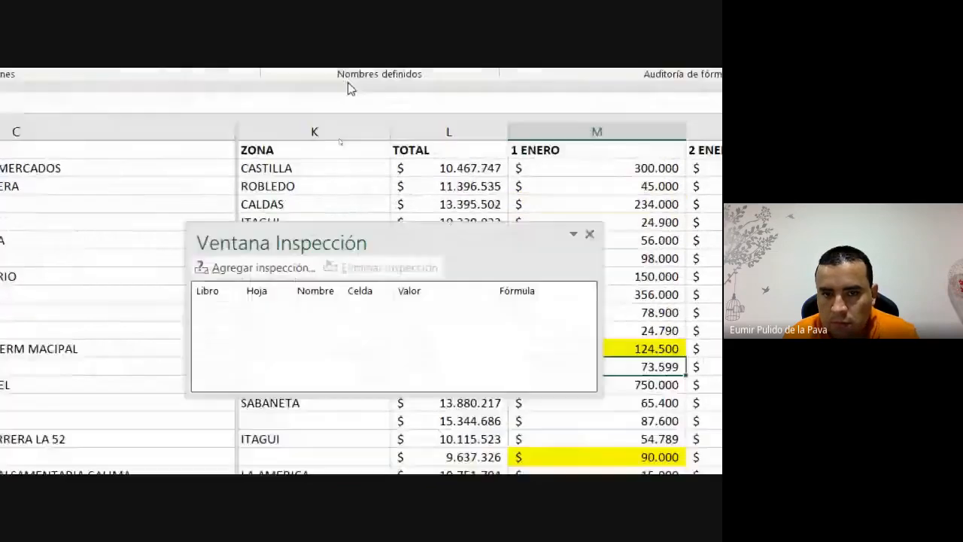
{"action": "left_click", "coordinate": [260, 268]}
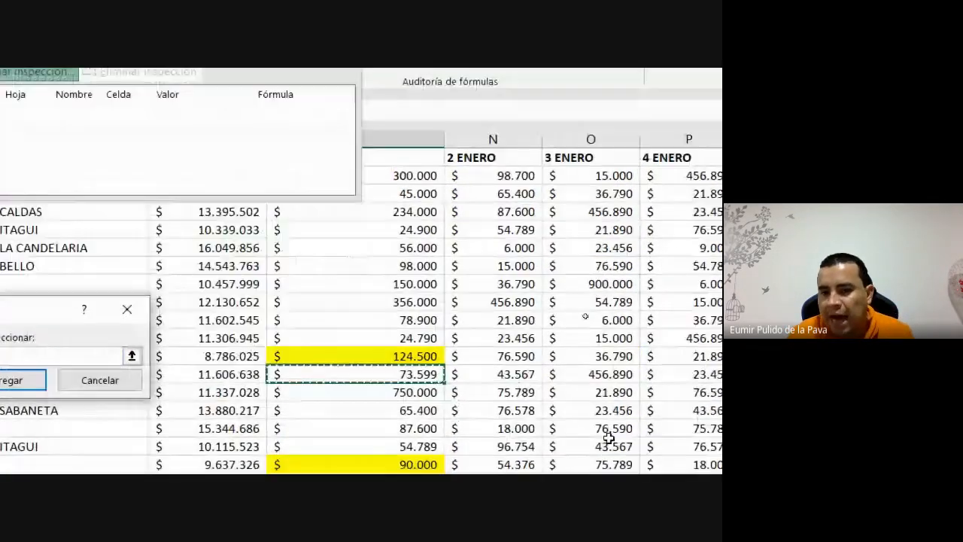
{"action": "scroll", "coordinate": [301, 444], "scroll_direction": "down", "scroll_amount": 10}
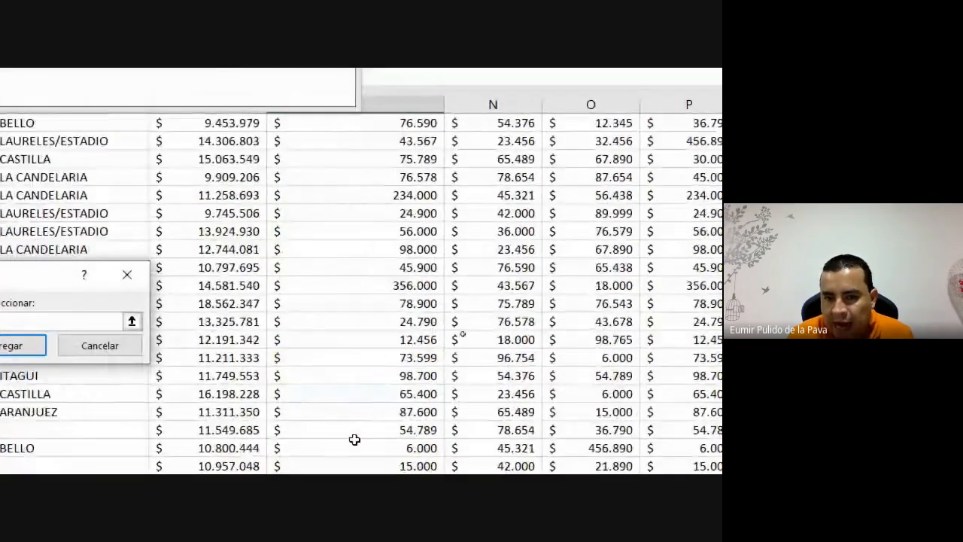
{"action": "scroll", "coordinate": [355, 440], "scroll_direction": "down", "scroll_amount": 15}
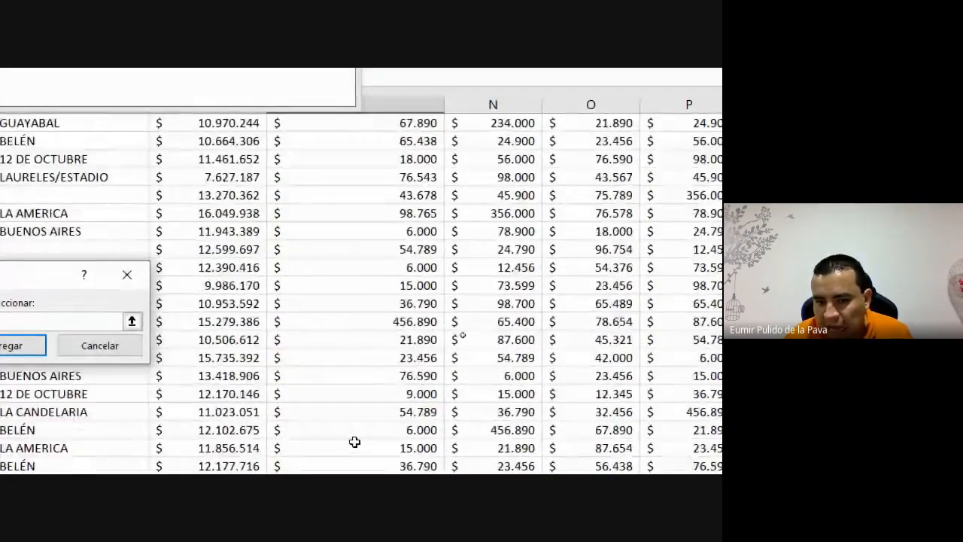
{"action": "scroll", "coordinate": [355, 442], "scroll_direction": "down", "scroll_amount": 10}
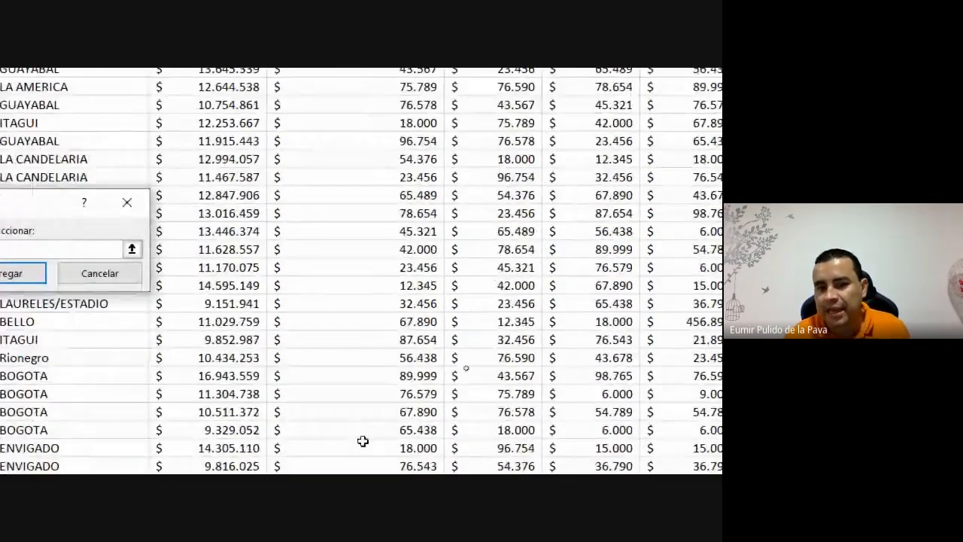
{"action": "scroll", "coordinate": [359, 418], "scroll_direction": "down", "scroll_amount": 15}
{"action": "scroll", "coordinate": [359, 413], "scroll_direction": "up", "scroll_amount": 2}
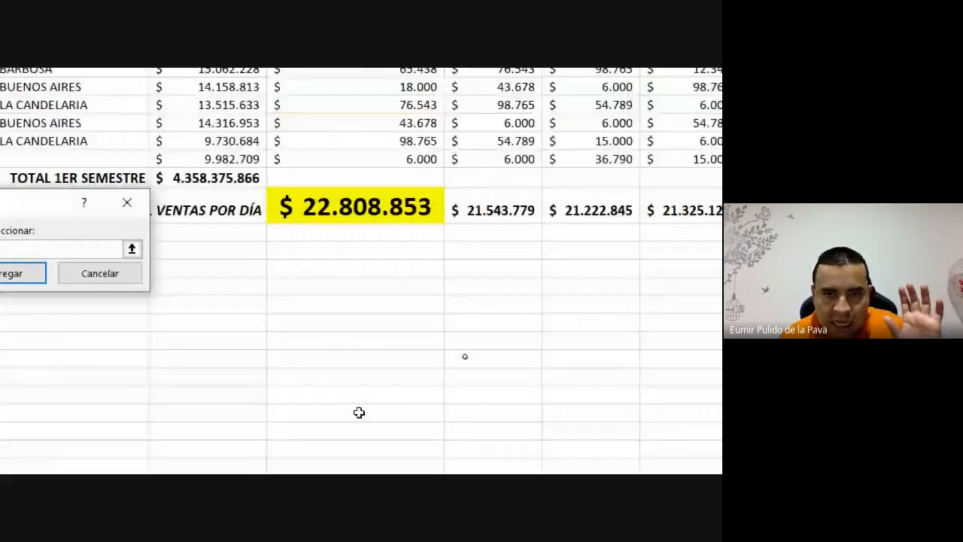
{"action": "left_click", "coordinate": [371, 209]}
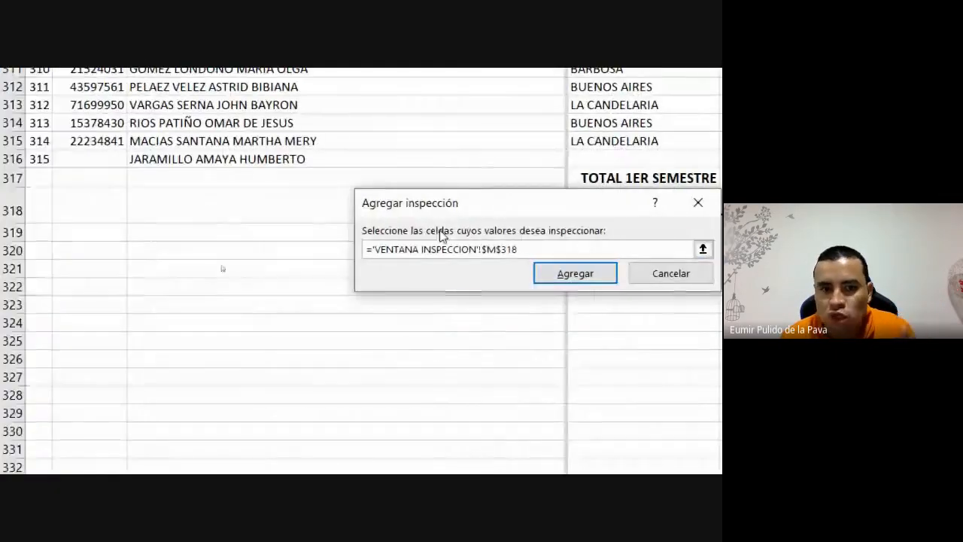
{"action": "left_click", "coordinate": [576, 273]}
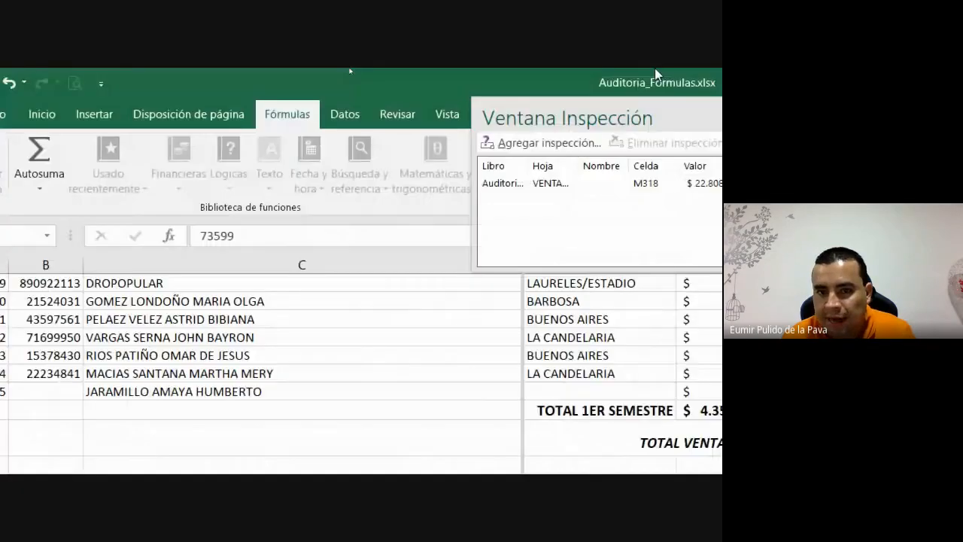
- Dock, then re-float the Watch Window up and right, and select the M318 entry
{"action": "double_click", "coordinate": [474, 103]}
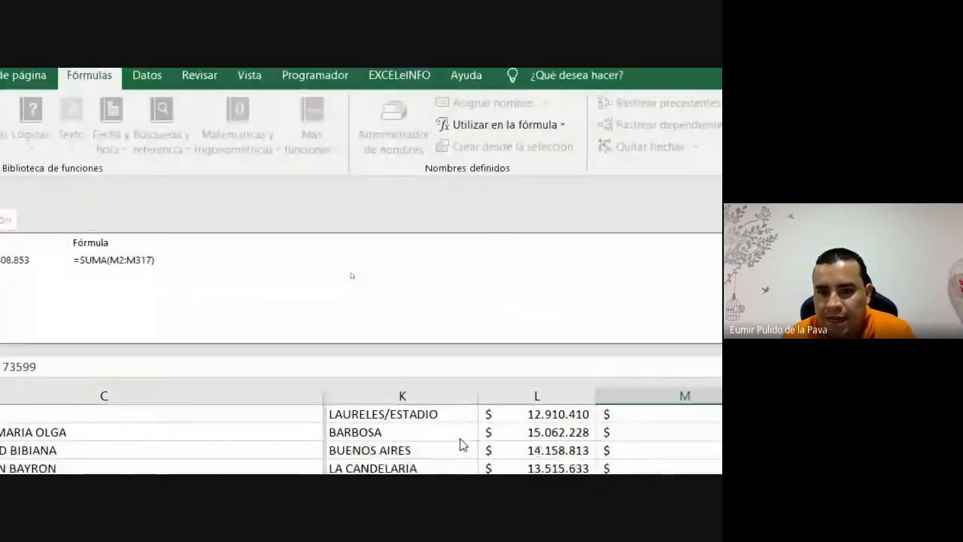
{"action": "left_click_drag", "start_coordinate": [299, 174], "coordinate": [397, 408]}
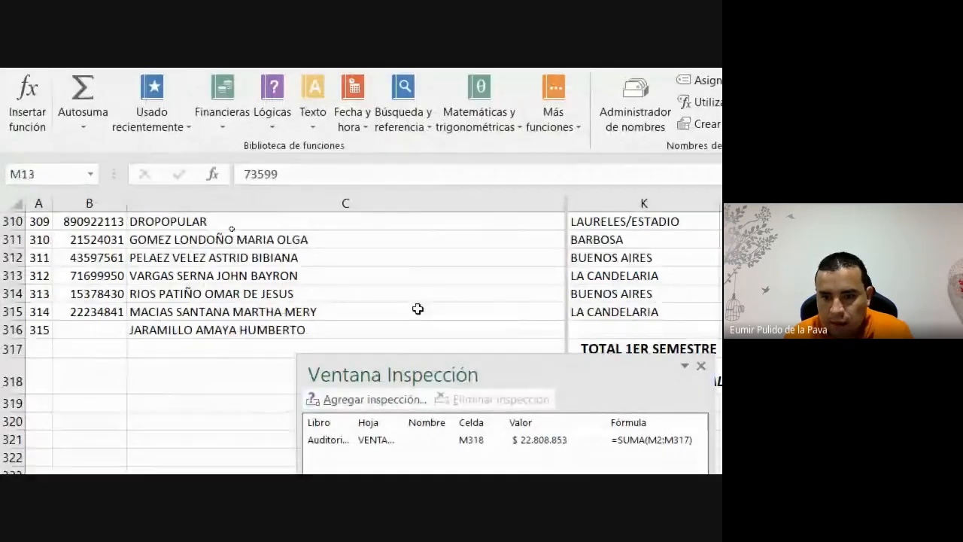
{"action": "scroll", "coordinate": [419, 309], "scroll_direction": "down", "scroll_amount": 5}
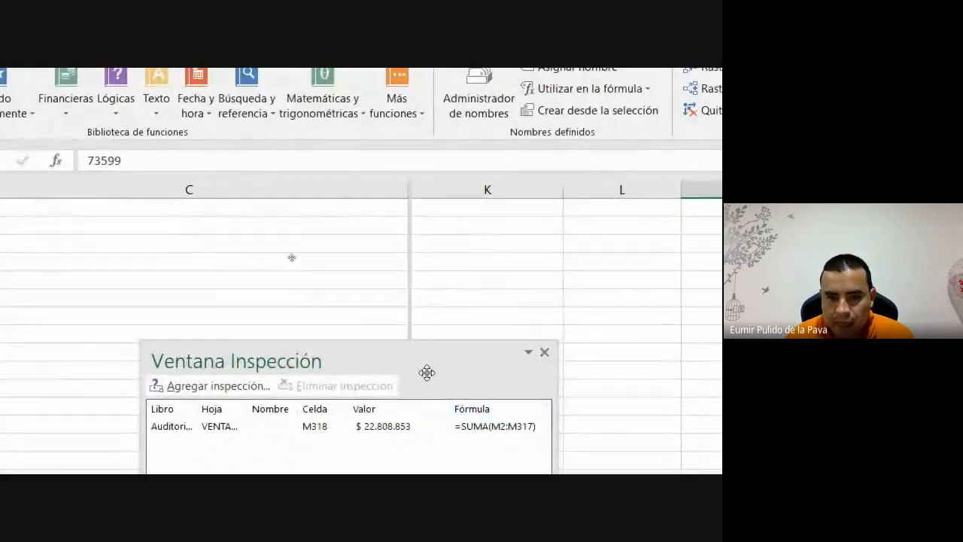
{"action": "left_click_drag", "start_coordinate": [426, 372], "coordinate": [669, 233]}
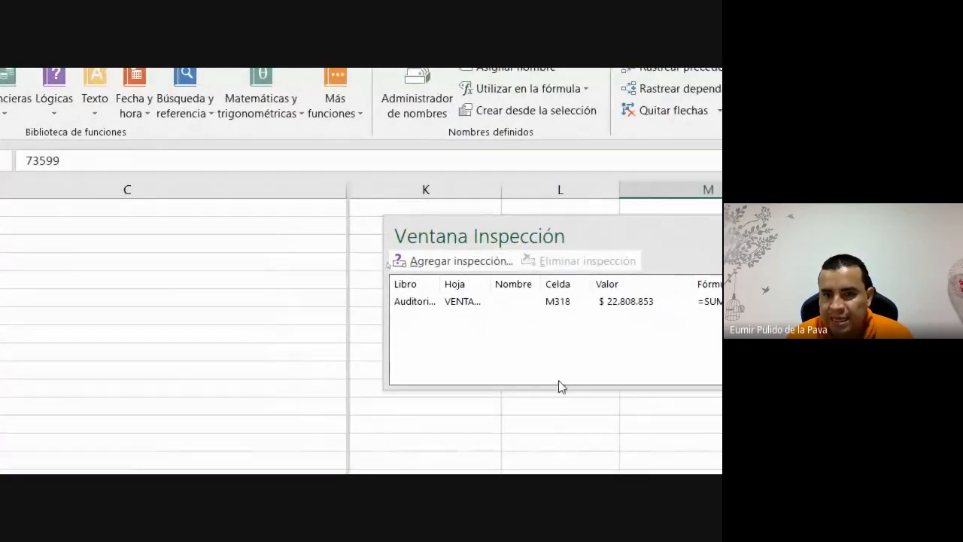
{"action": "scroll", "coordinate": [522, 312], "scroll_direction": "up", "scroll_amount": 3}
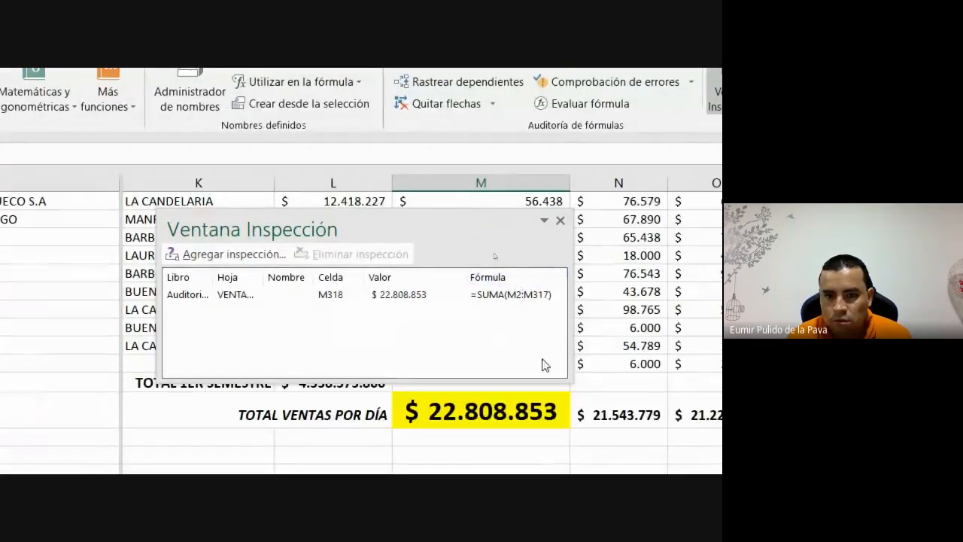
{"action": "left_click", "coordinate": [396, 298]}
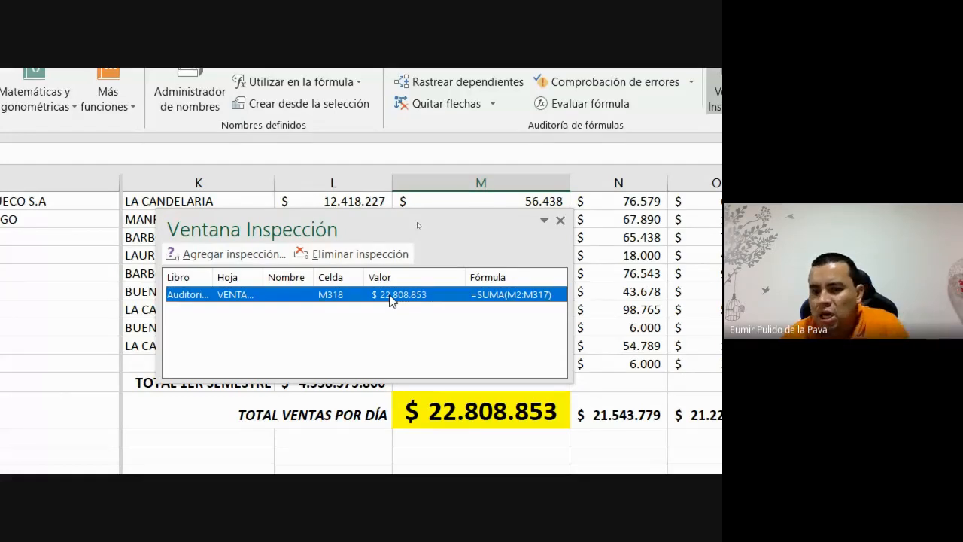
- Add a watch on O318 ($ 21.222.845), then delete it, keeping only M318
{"action": "left_click", "coordinate": [712, 411]}
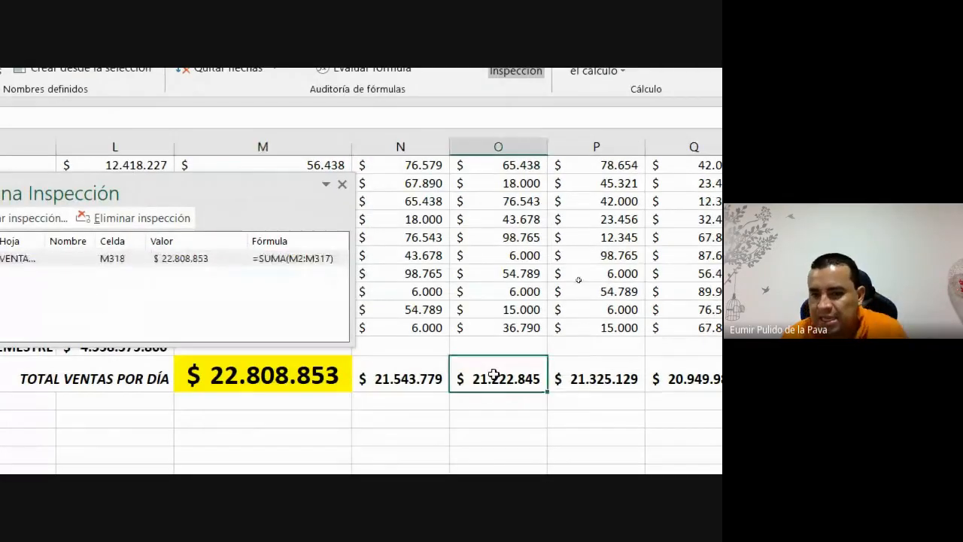
{"action": "left_click", "coordinate": [269, 217]}
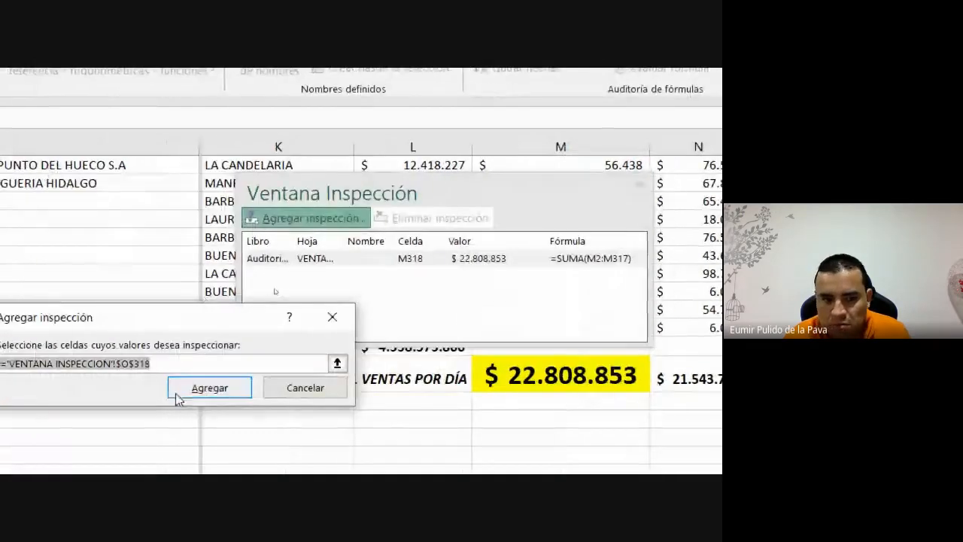
{"action": "left_click", "coordinate": [210, 387]}
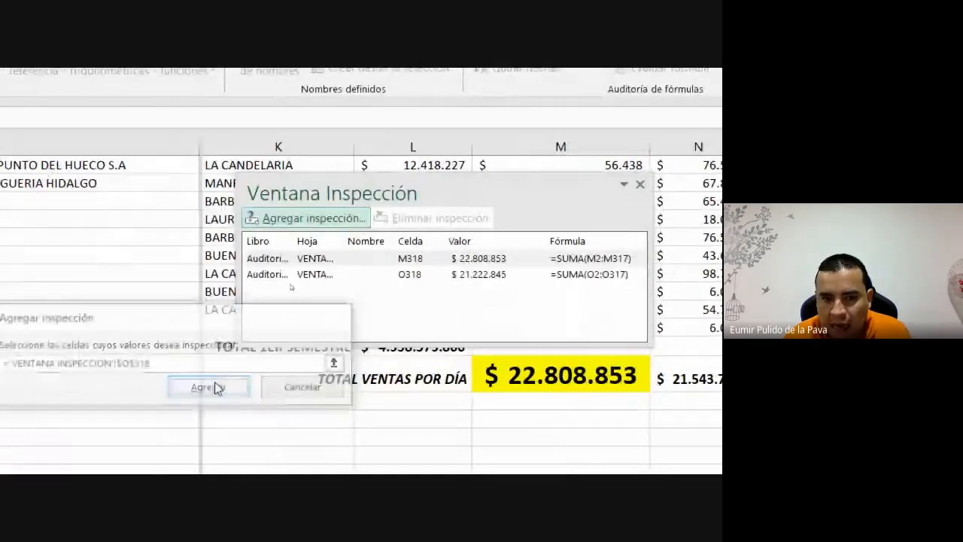
{"action": "left_click", "coordinate": [473, 260]}
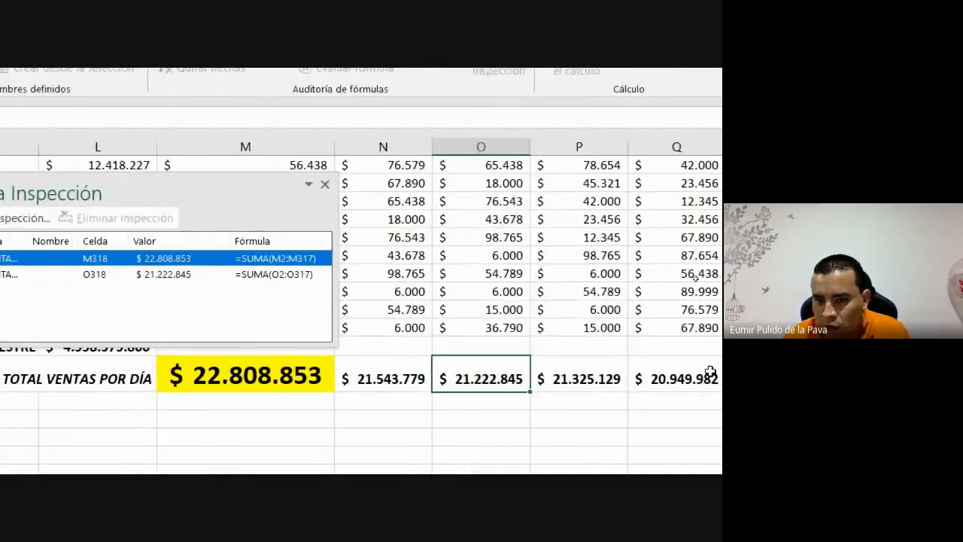
{"action": "left_click", "coordinate": [507, 276]}
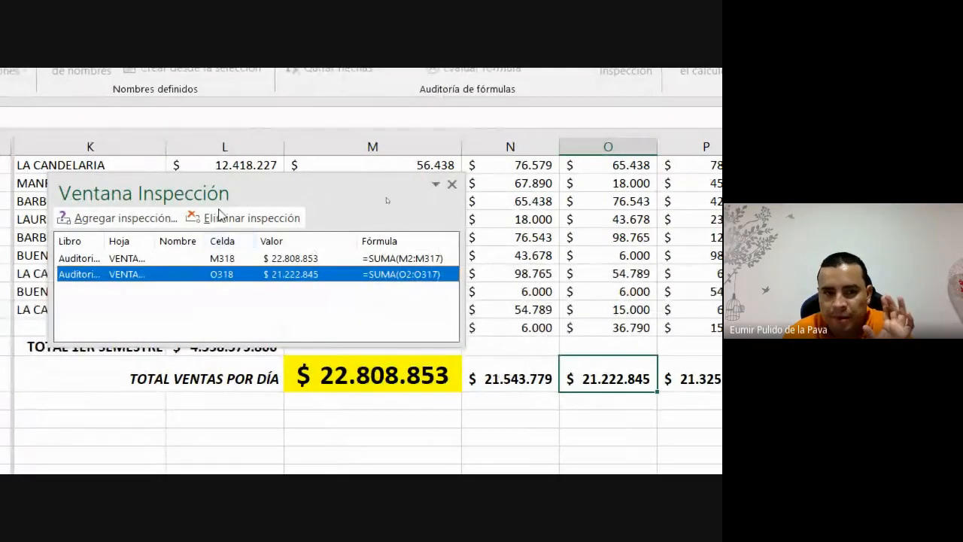
{"action": "left_click", "coordinate": [223, 220]}
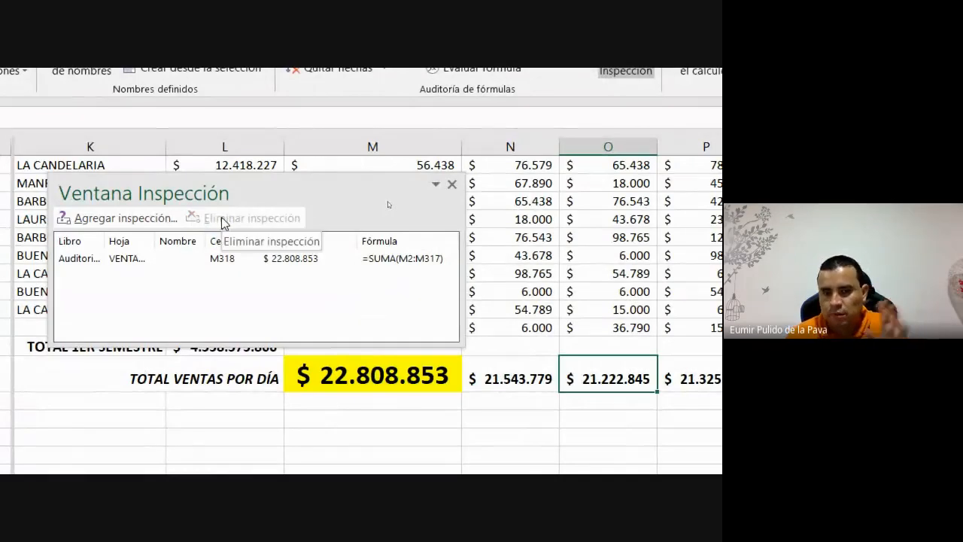
- Set the 124.500 cell to Sin relleno and copy that plain format onto the 90.000 cell
{"action": "scroll", "coordinate": [455, 379], "scroll_direction": "up", "scroll_amount": 5}
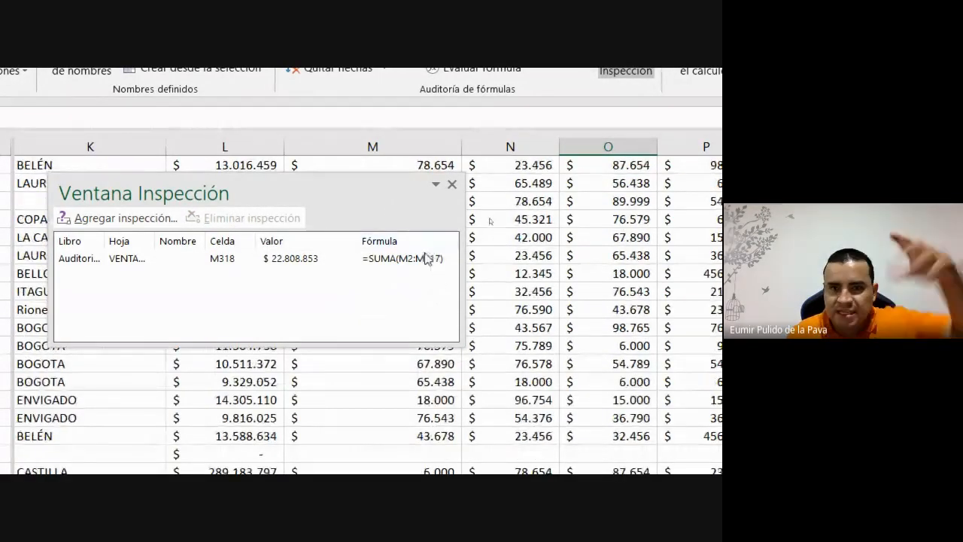
{"action": "scroll", "coordinate": [527, 248], "scroll_direction": "up", "scroll_amount": 5}
{"action": "scroll", "coordinate": [543, 226], "scroll_direction": "up", "scroll_amount": 8}
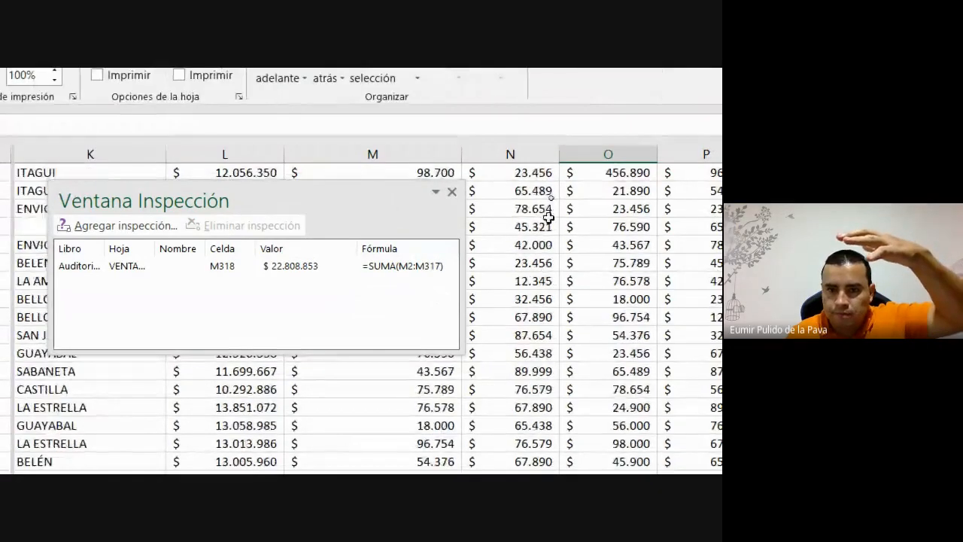
{"action": "scroll", "coordinate": [545, 226], "scroll_direction": "up", "scroll_amount": 8}
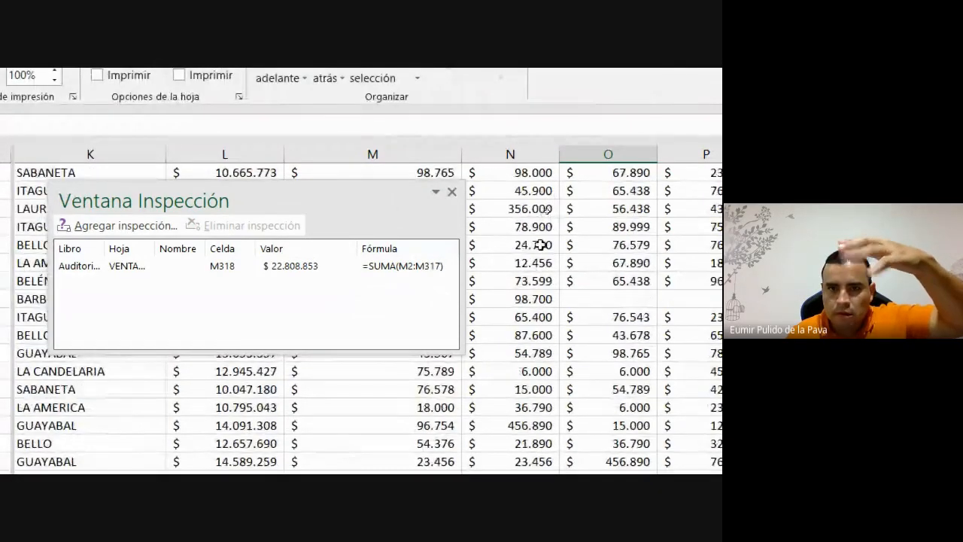
{"action": "left_click_drag", "start_coordinate": [365, 192], "coordinate": [516, 328]}
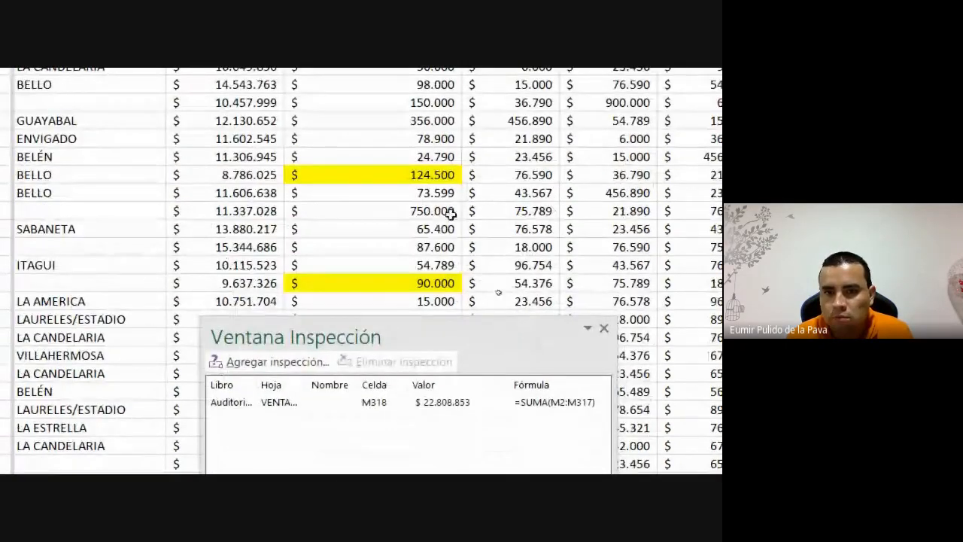
{"action": "left_click", "coordinate": [399, 174]}
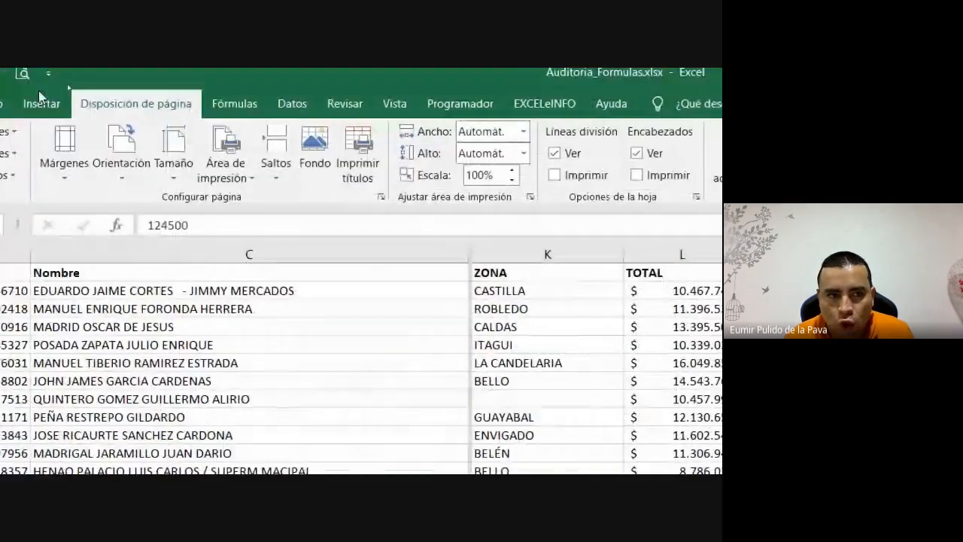
{"action": "left_click", "coordinate": [42, 104]}
{"action": "left_click", "coordinate": [106, 104]}
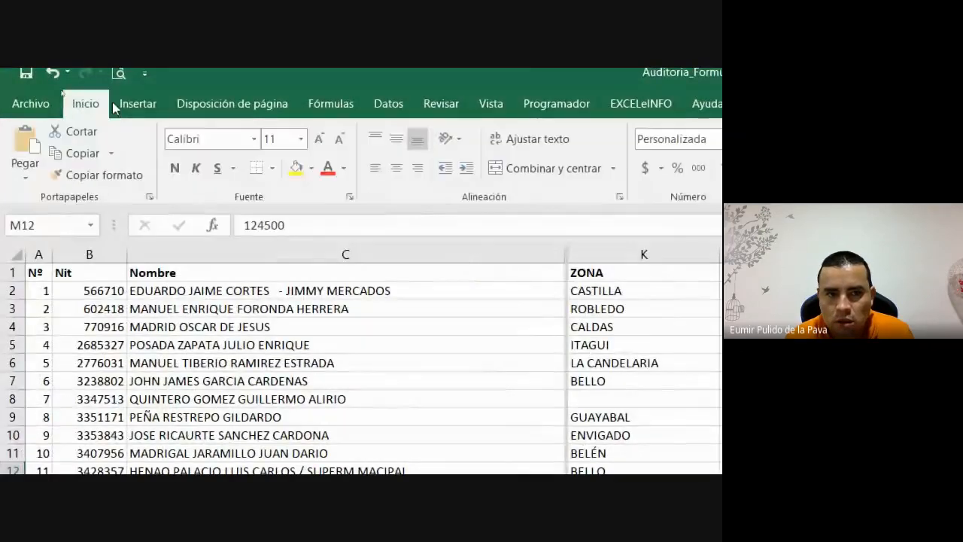
{"action": "left_click", "coordinate": [308, 168]}
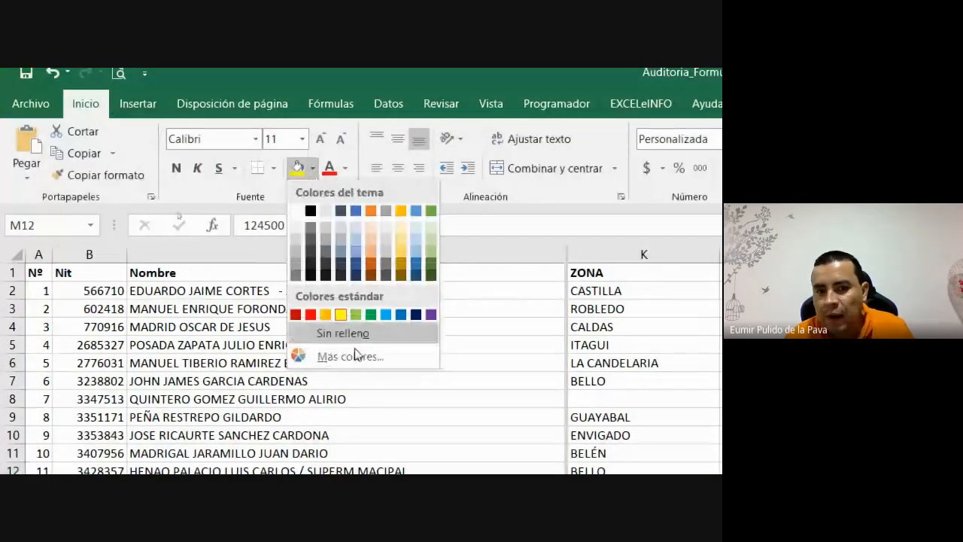
{"action": "left_click", "coordinate": [352, 335]}
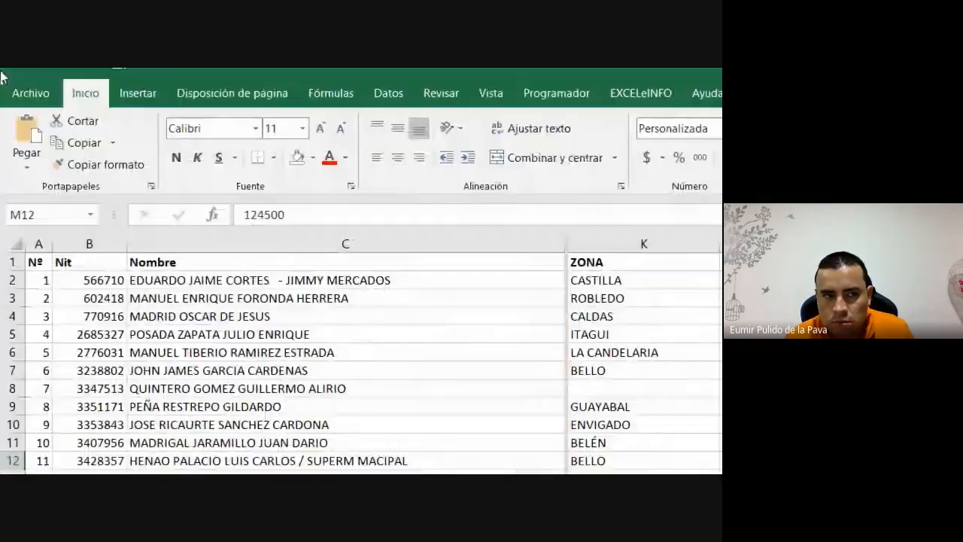
{"action": "left_click", "coordinate": [98, 164]}
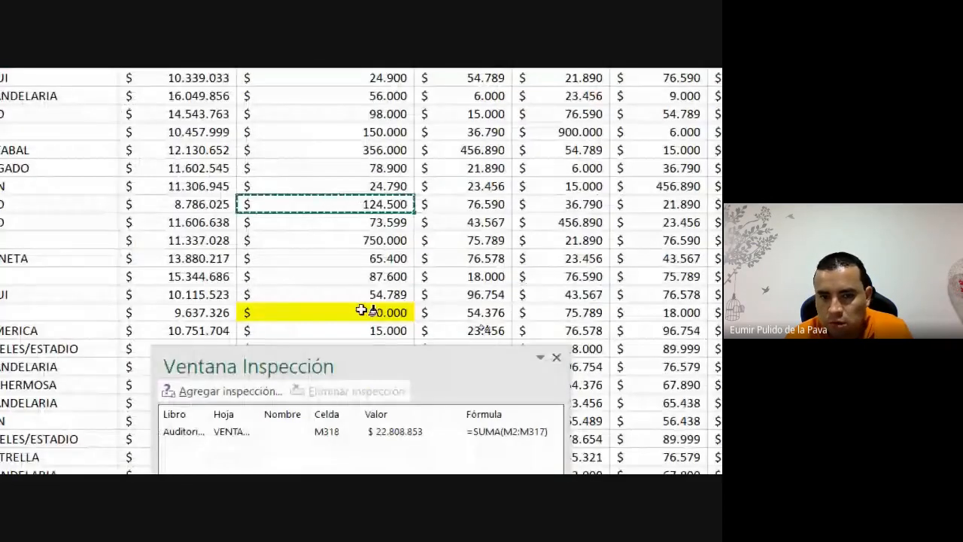
{"action": "left_click", "coordinate": [361, 310]}
- Step down column M to LA AMERICA's 67.890 value
{"action": "scroll", "coordinate": [397, 238], "scroll_direction": "down", "scroll_amount": 2}
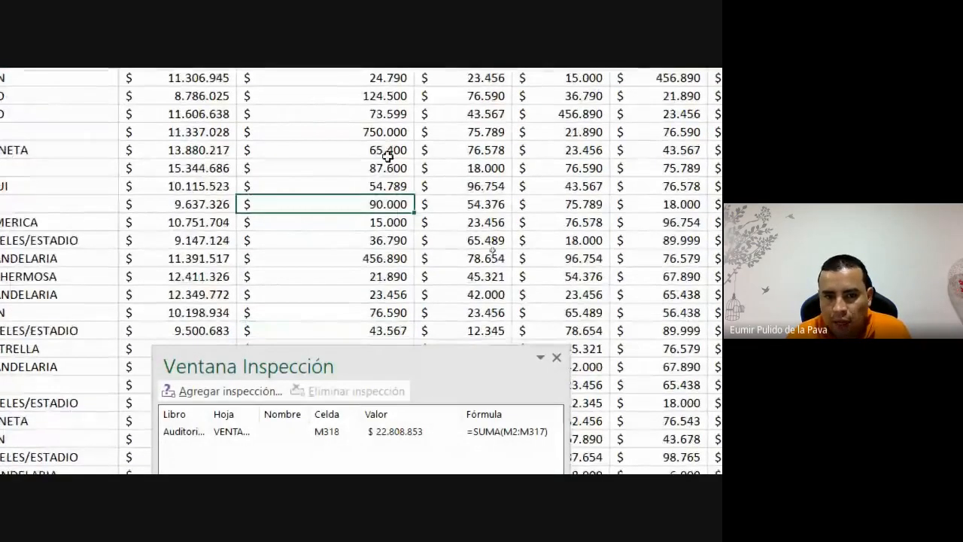
{"action": "key", "text": "Down"}
{"action": "key", "text": "Down"}
{"action": "key", "text": "Down"}
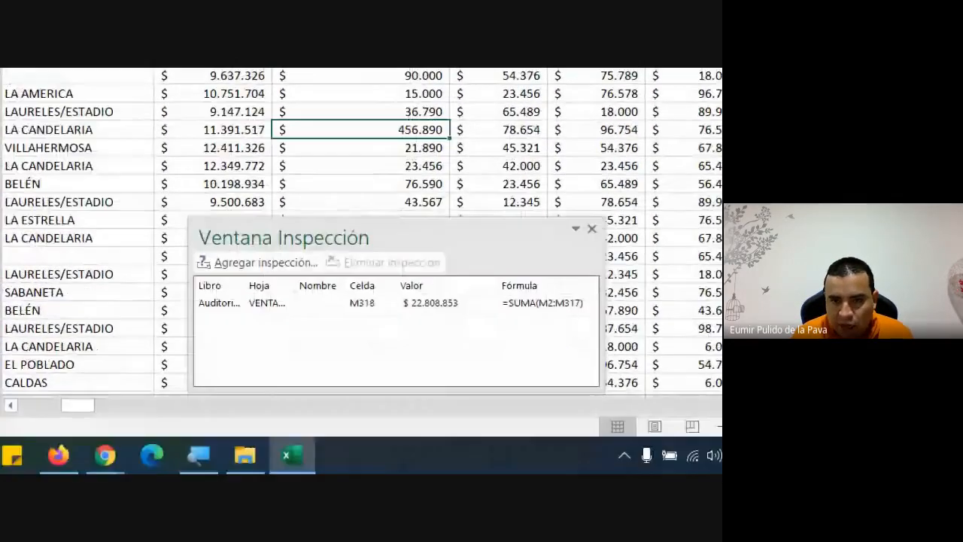
{"action": "key", "text": "Down"}
{"action": "key", "text": "Down"}
{"action": "key", "text": "Down"}
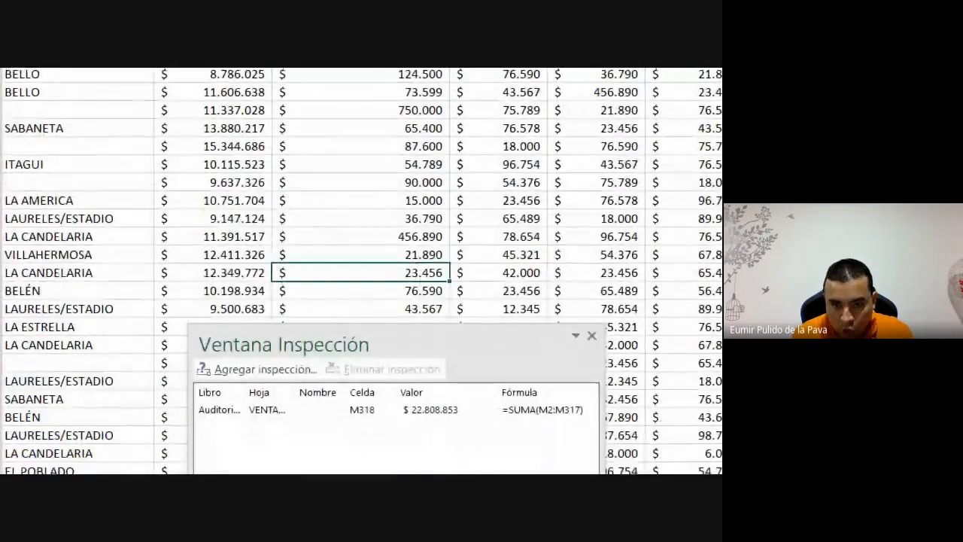
{"action": "key", "text": "Down"}
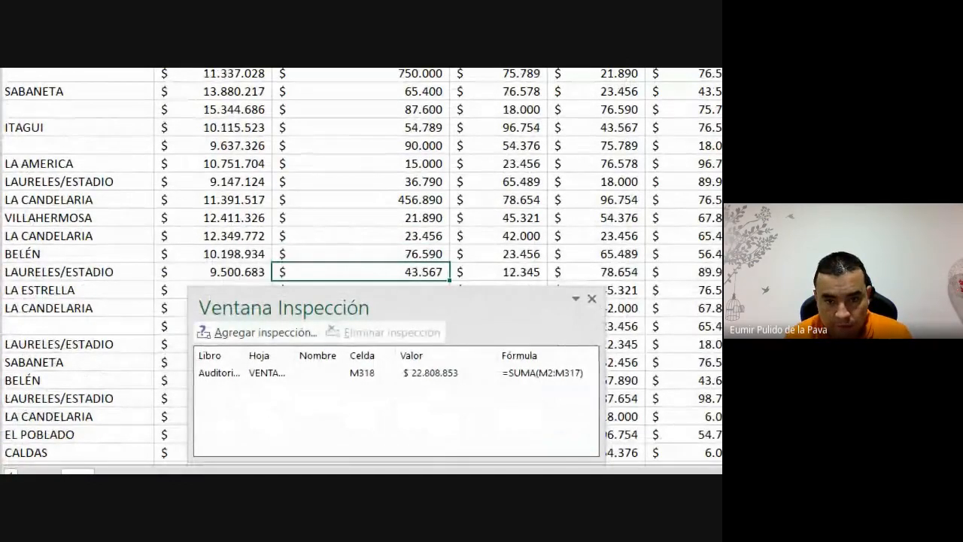
{"action": "key", "text": "Down"}
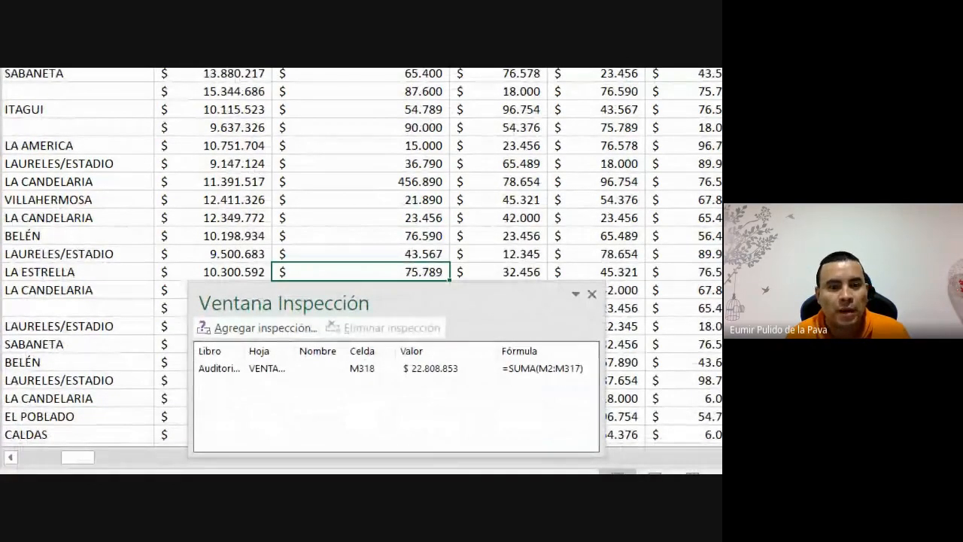
{"action": "key", "text": "Down"}
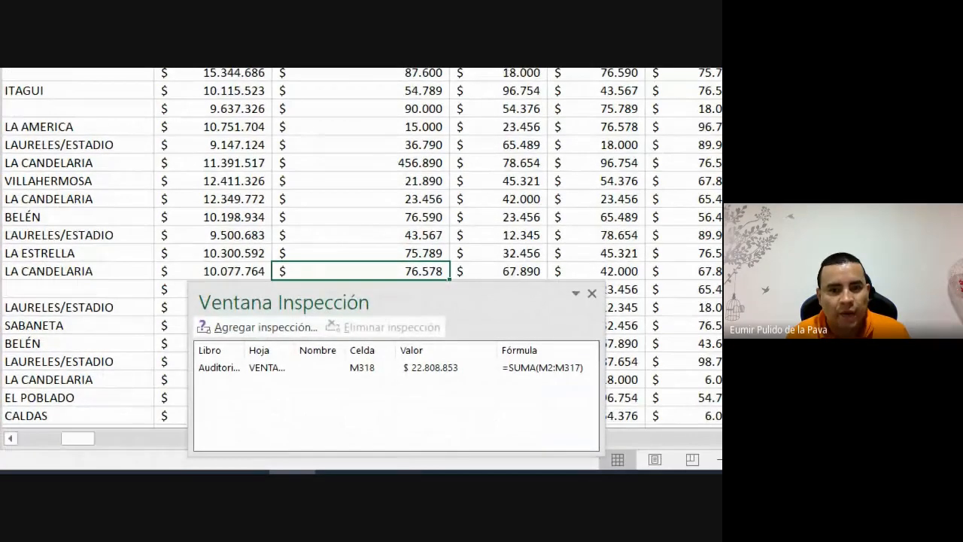
{"action": "key", "text": "Down"}
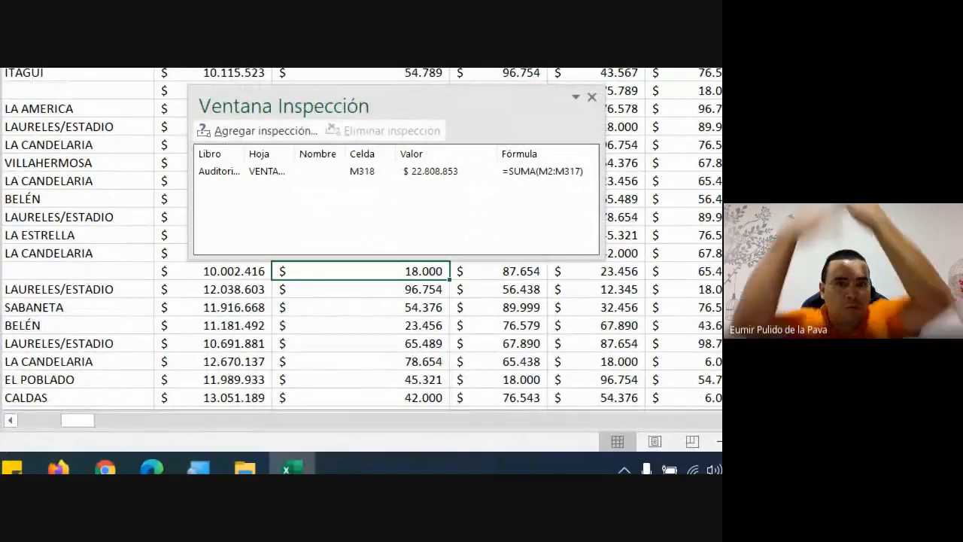
{"action": "key", "text": "Down"}
{"action": "key", "text": "Down"}
{"action": "key", "text": "Down"}
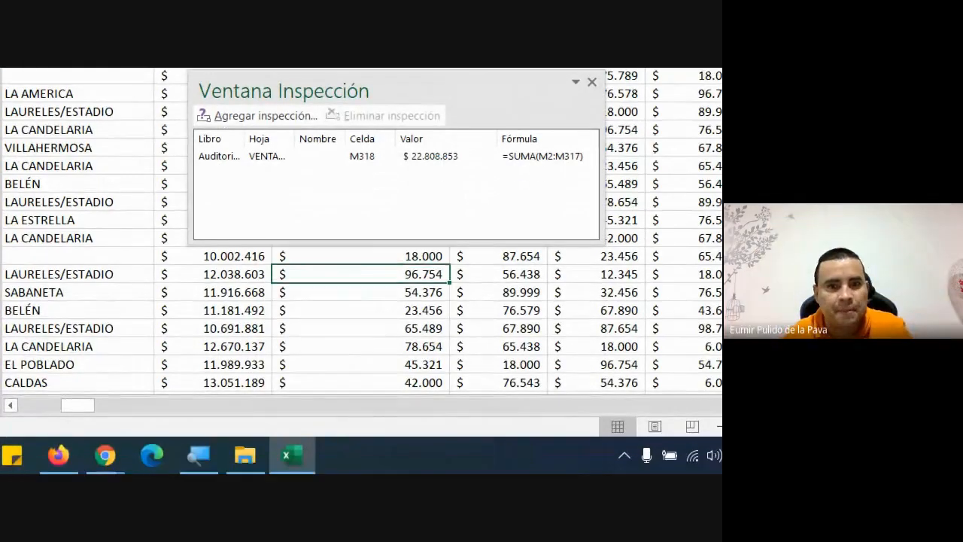
{"action": "key", "text": "Down"}
{"action": "key", "text": "Down"}
{"action": "key", "text": "Down"}
{"action": "key", "text": "Down"}
{"action": "key", "text": "Down"}
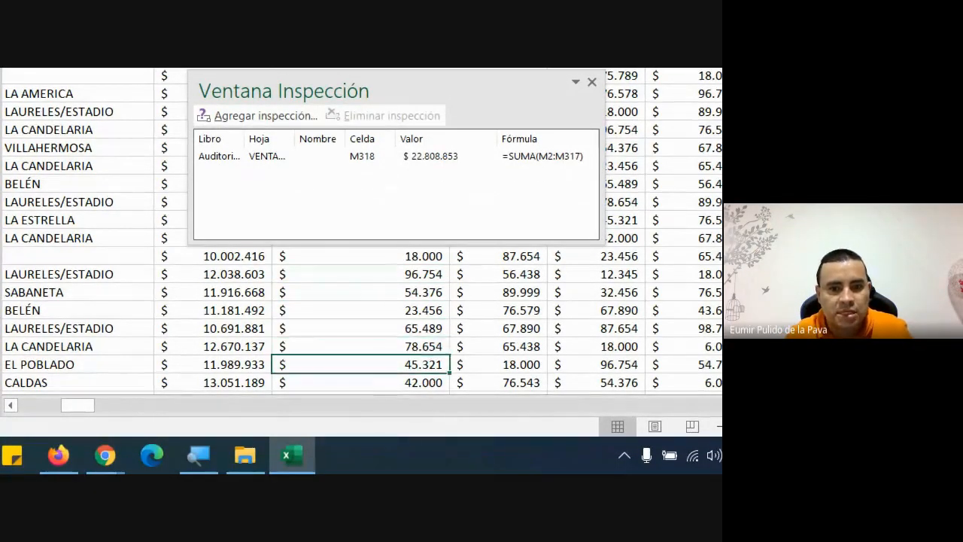
{"action": "key", "text": "Down"}
{"action": "key", "text": "Down"}
{"action": "key", "text": "Down"}
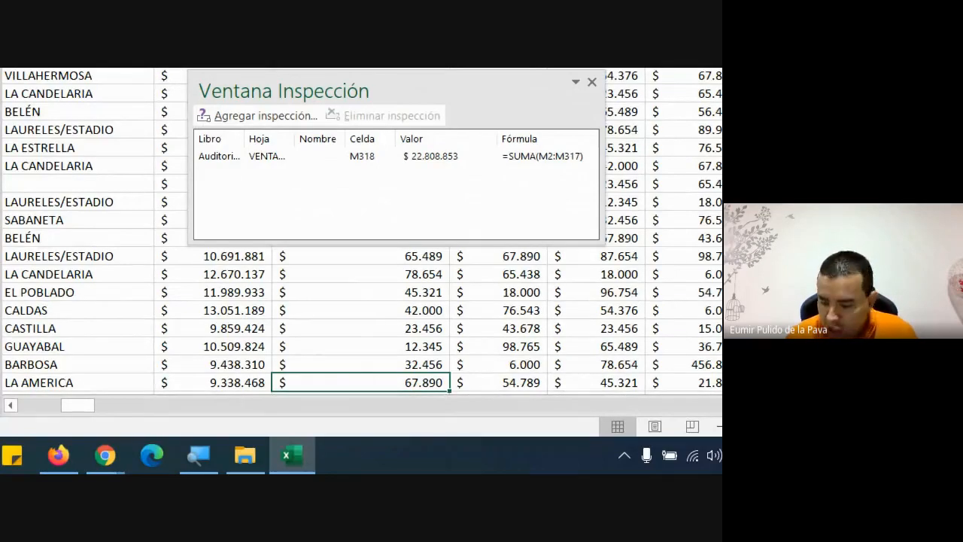
- Enter 678000 for LA AMERICA in column M and confirm M318 shows $ 23.418.963
{"action": "type", "text": "6789"}
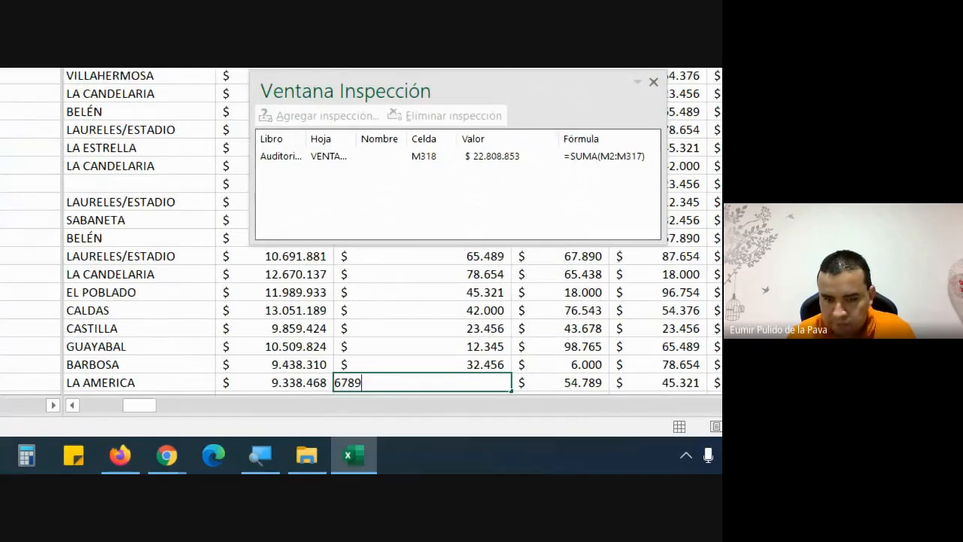
{"action": "key", "text": "BackSpace"}
{"action": "type", "text": "00"}
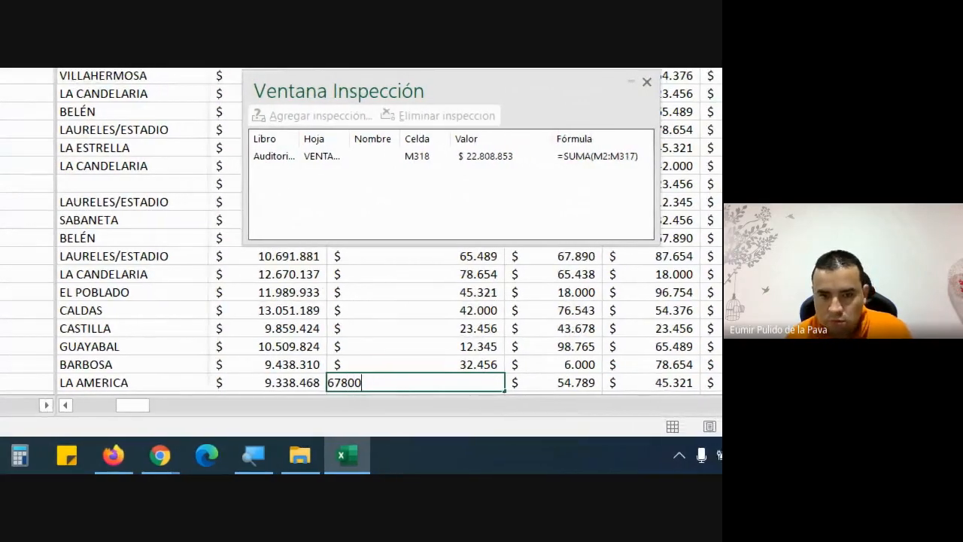
{"action": "type", "text": "0"}
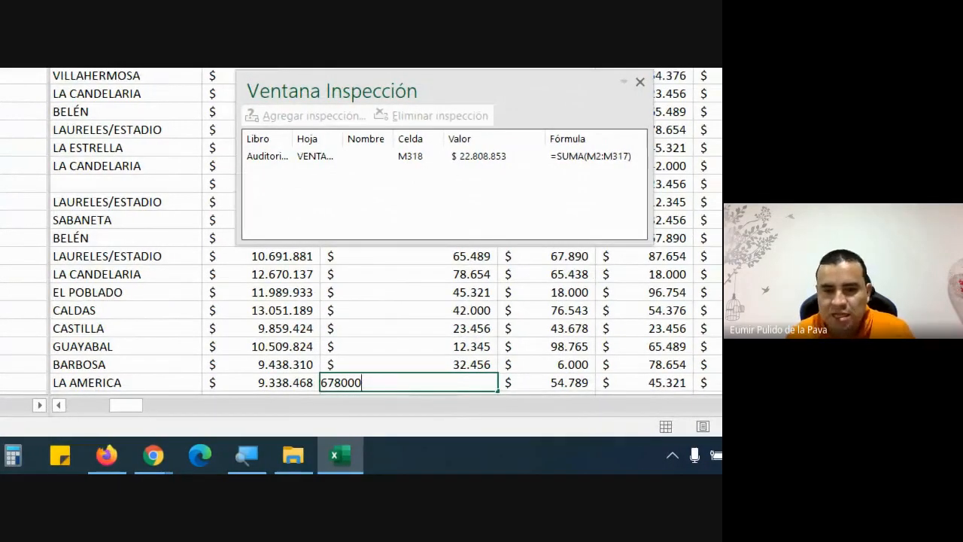
{"action": "key", "text": "Return"}
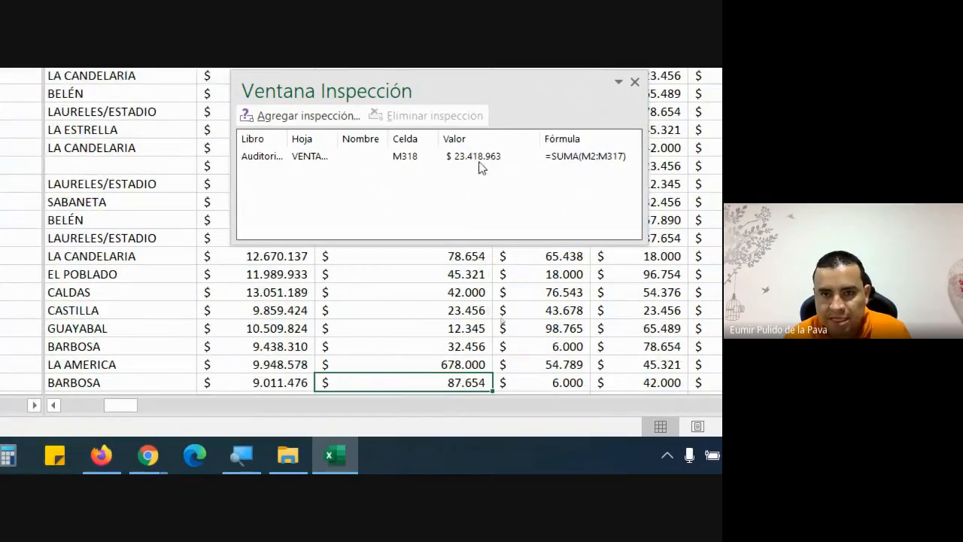
{"action": "left_click", "coordinate": [491, 159]}
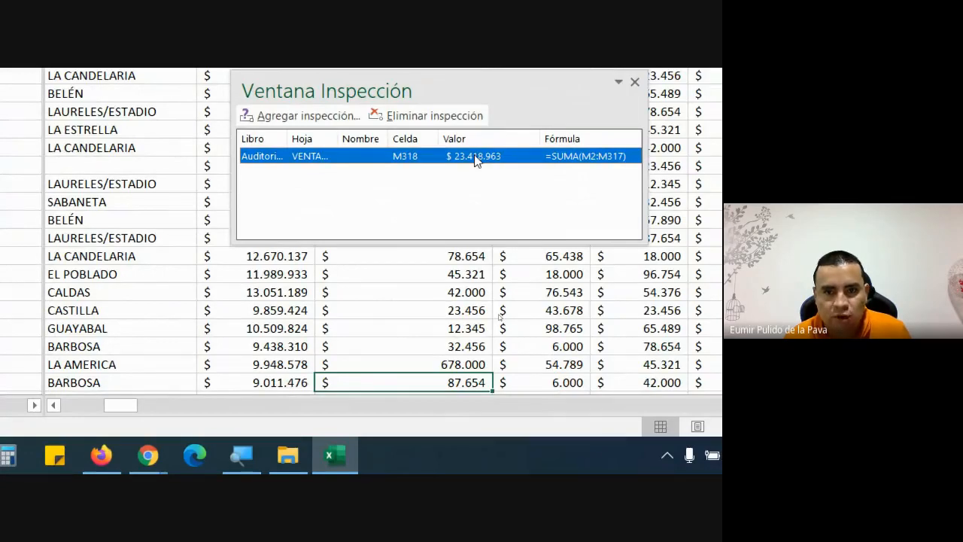
{"action": "scroll", "coordinate": [428, 398], "scroll_direction": "down", "scroll_amount": 6}
{"action": "scroll", "coordinate": [428, 398], "scroll_direction": "up", "scroll_amount": 2}
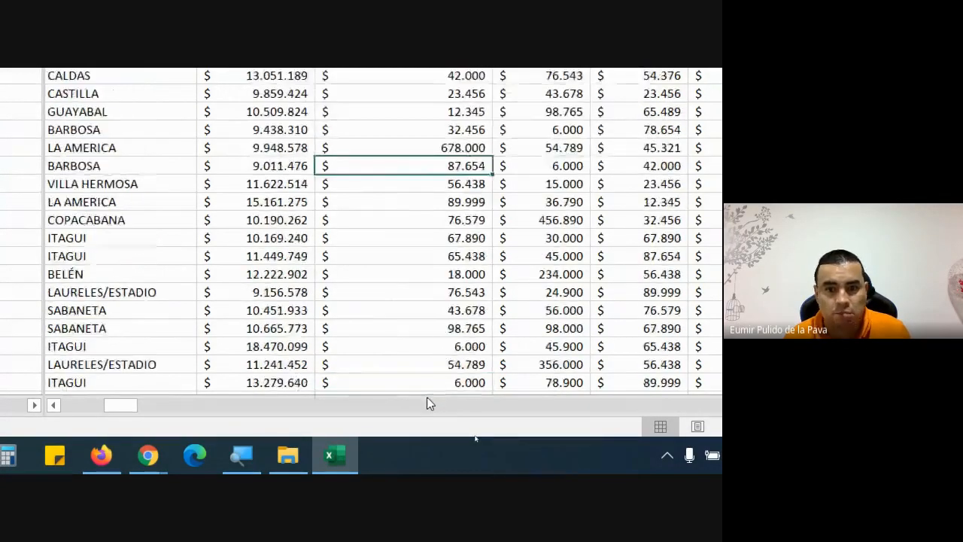
{"action": "scroll", "coordinate": [426, 403], "scroll_direction": "up", "scroll_amount": 8}
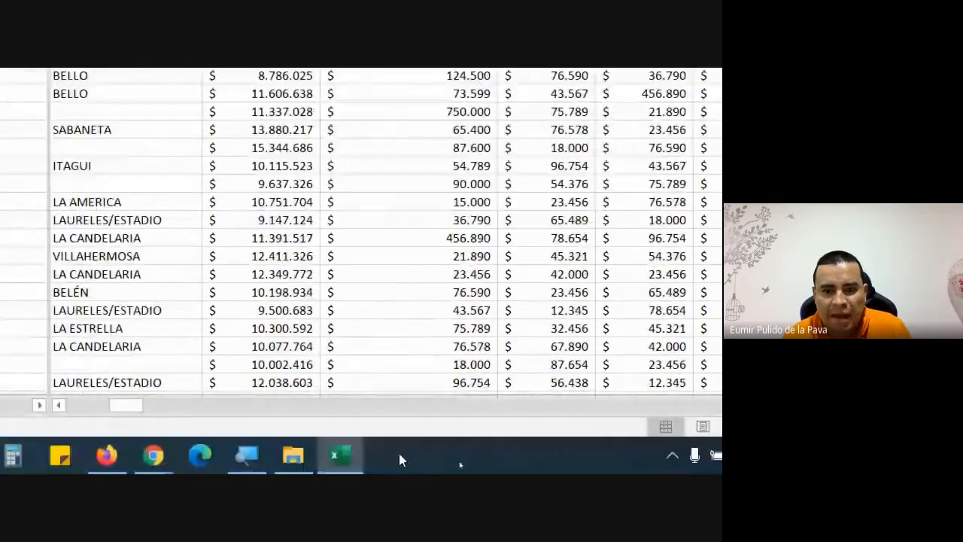
- Zoom the Magnifier back to normal, minimize it, and move the Watch Window aside
{"action": "left_click", "coordinate": [248, 455]}
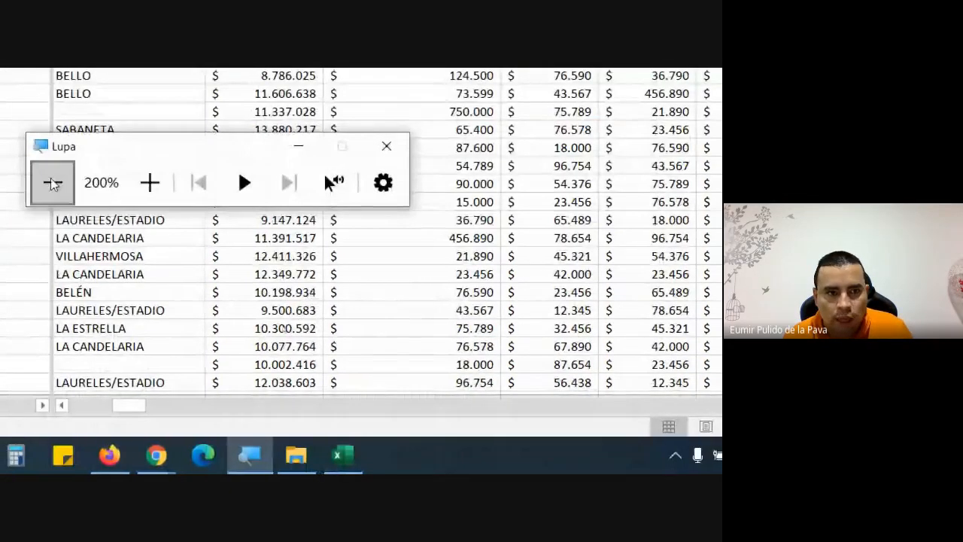
{"action": "left_click", "coordinate": [52, 185]}
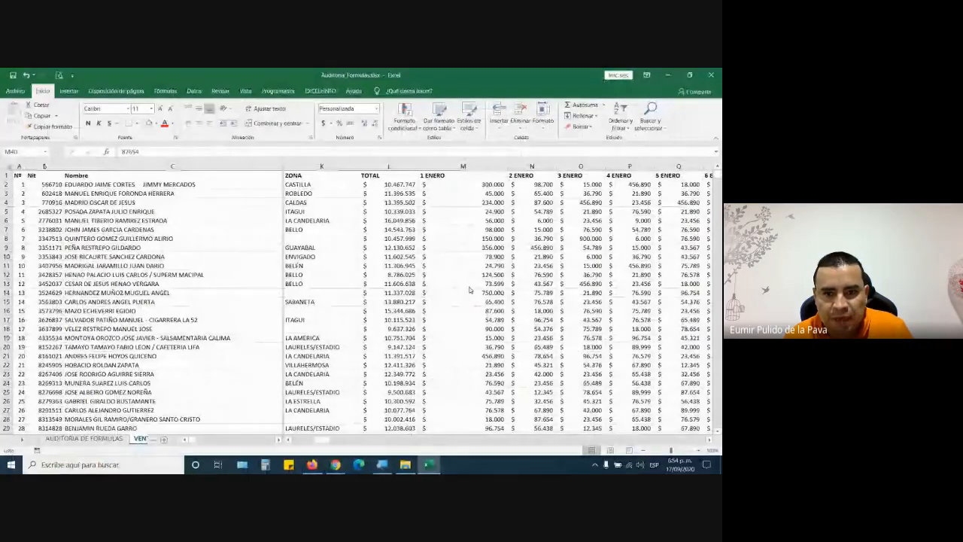
{"action": "scroll", "coordinate": [469, 289], "scroll_direction": "down", "scroll_amount": 2}
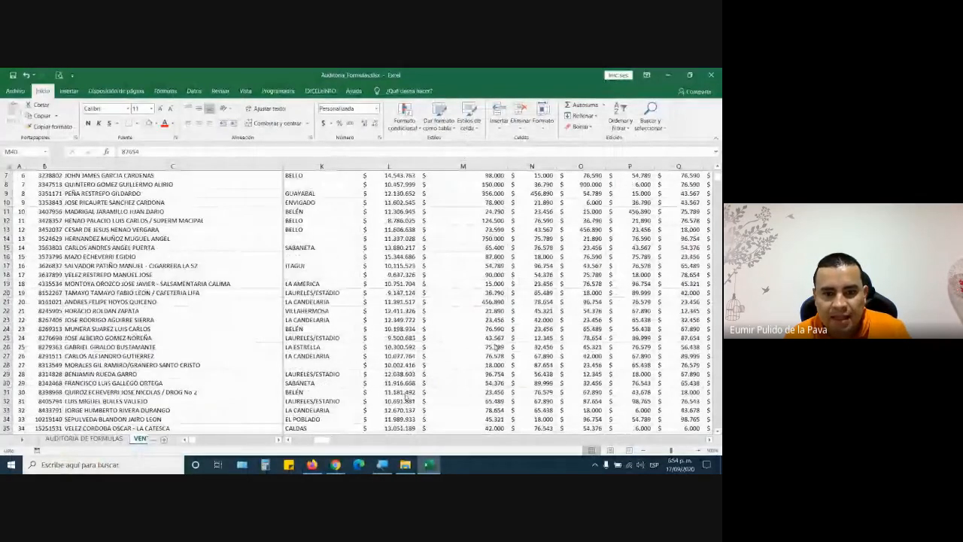
{"action": "scroll", "coordinate": [406, 397], "scroll_direction": "up", "scroll_amount": 2}
{"action": "left_click", "coordinate": [382, 465]}
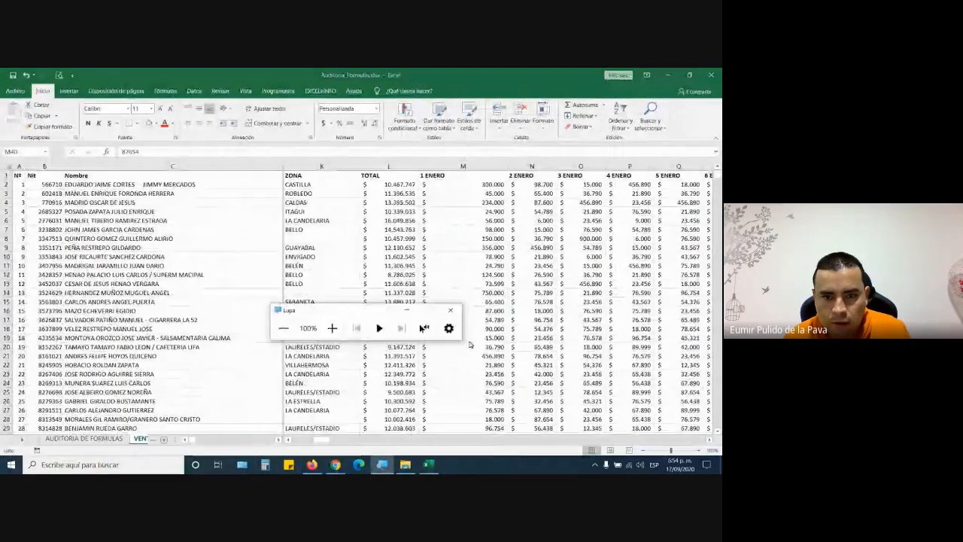
{"action": "left_click", "coordinate": [407, 310]}
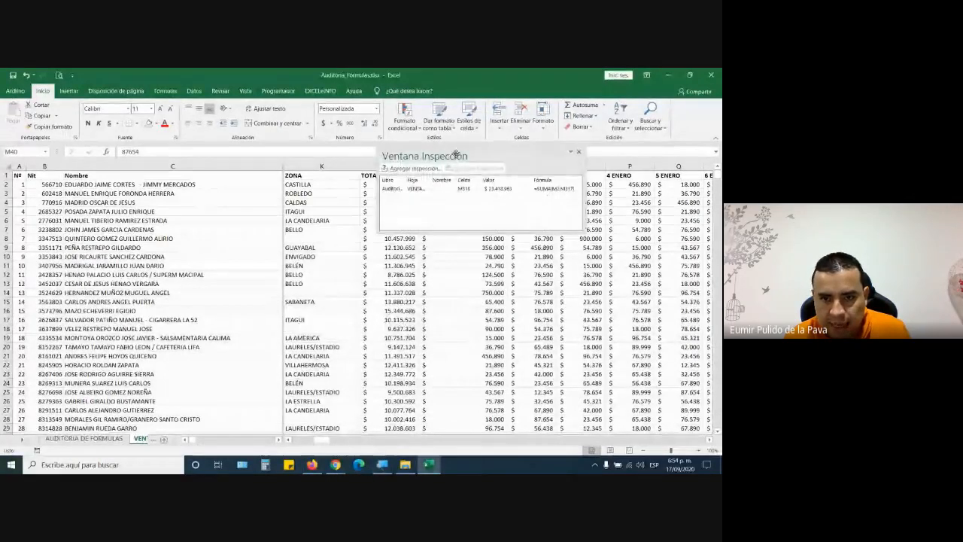
{"action": "left_click_drag", "start_coordinate": [455, 155], "coordinate": [428, 229]}
- Set M28 to 180.000 and check the M318 watch reads $ 23.580.063
{"action": "left_click", "coordinate": [485, 354]}
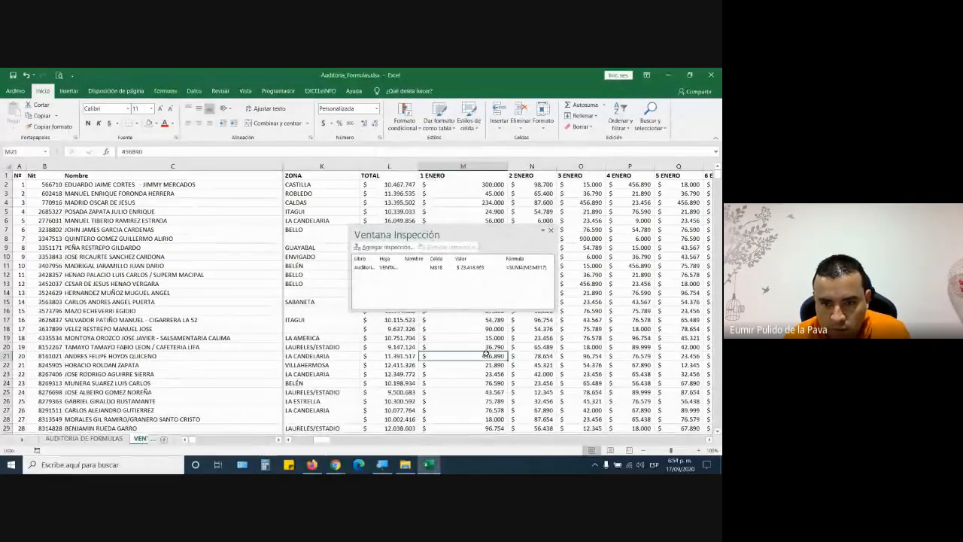
{"action": "key", "text": "Down"}
{"action": "key", "text": "Down"}
{"action": "key", "text": "Down"}
{"action": "key", "text": "Down"}
{"action": "key", "text": "Down"}
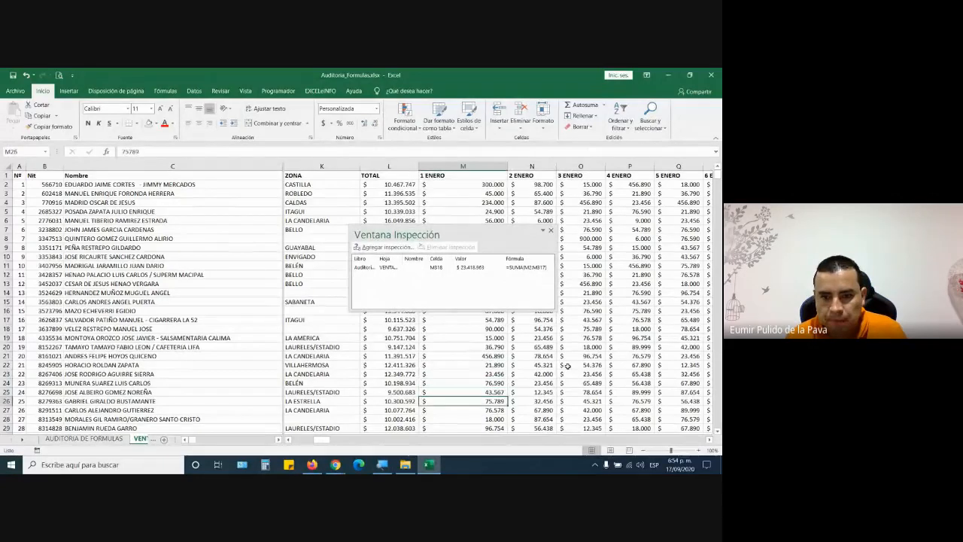
{"action": "key", "text": "Down"}
{"action": "key", "text": "Down"}
{"action": "type", "text": "18"}
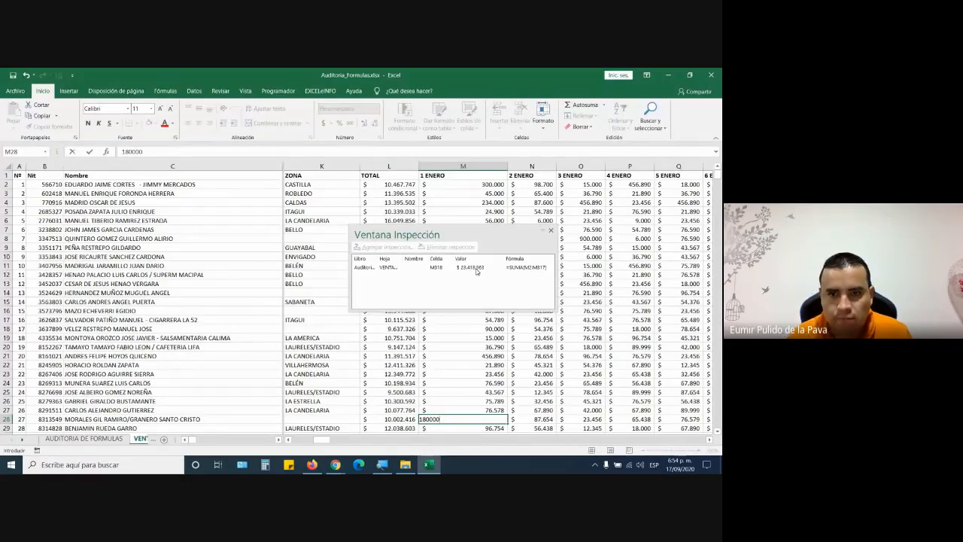
{"action": "key", "text": "Return"}
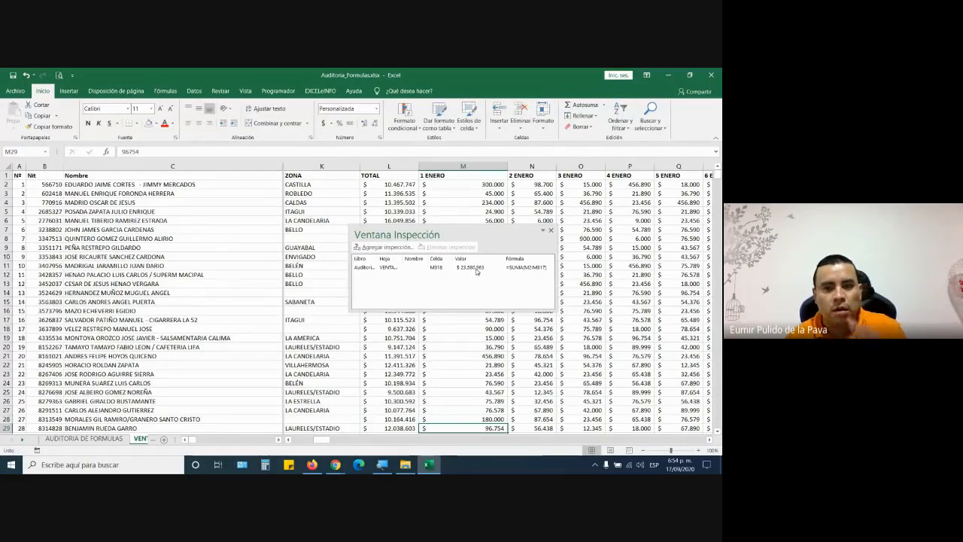
{"action": "scroll", "coordinate": [552, 367], "scroll_direction": "down", "scroll_amount": 6}
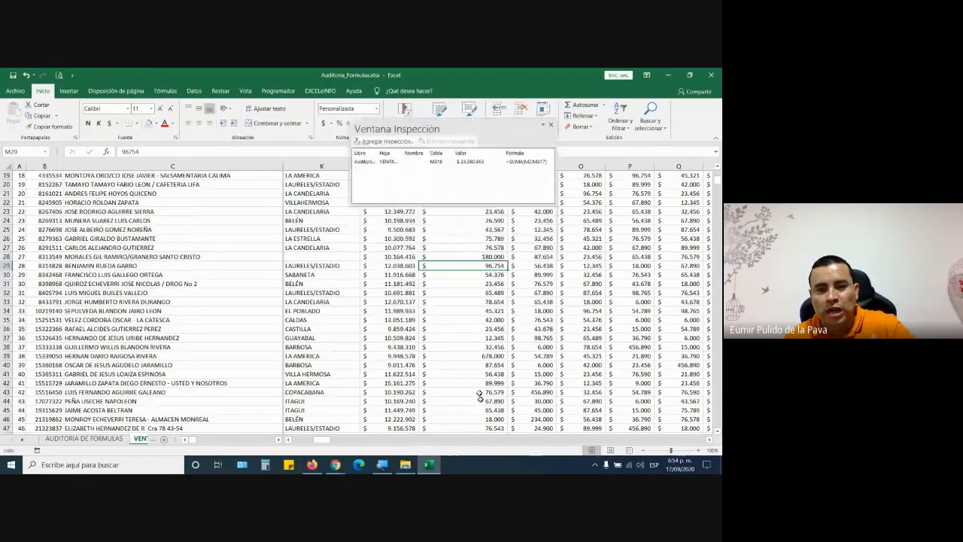
{"action": "scroll", "coordinate": [480, 397], "scroll_direction": "down", "scroll_amount": 20}
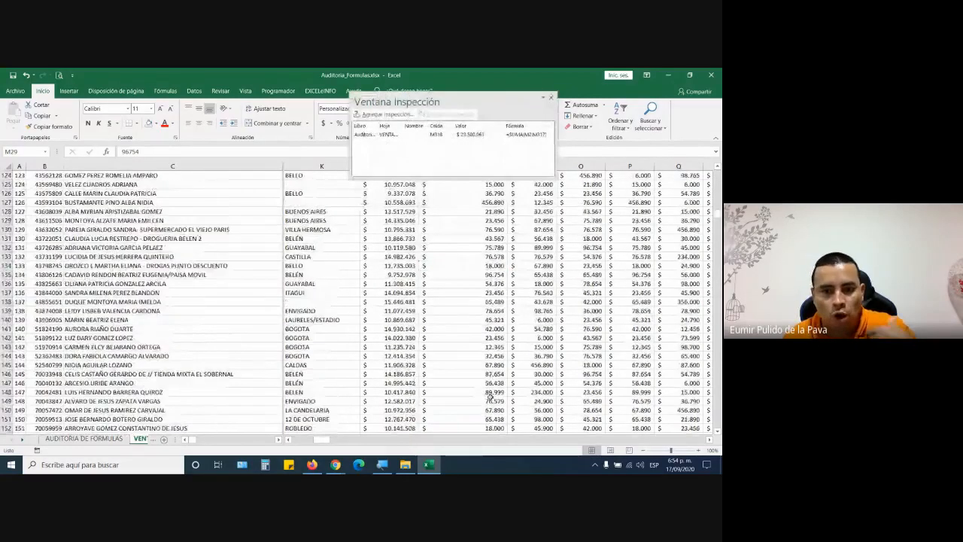
{"action": "scroll", "coordinate": [479, 383], "scroll_direction": "up", "scroll_amount": 20}
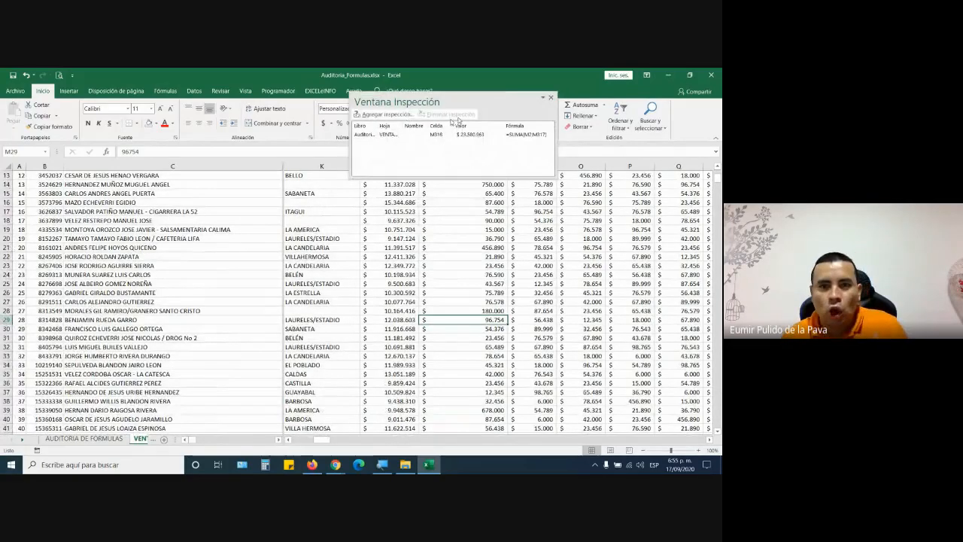
{"action": "left_click_drag", "start_coordinate": [469, 98], "coordinate": [458, 320]}
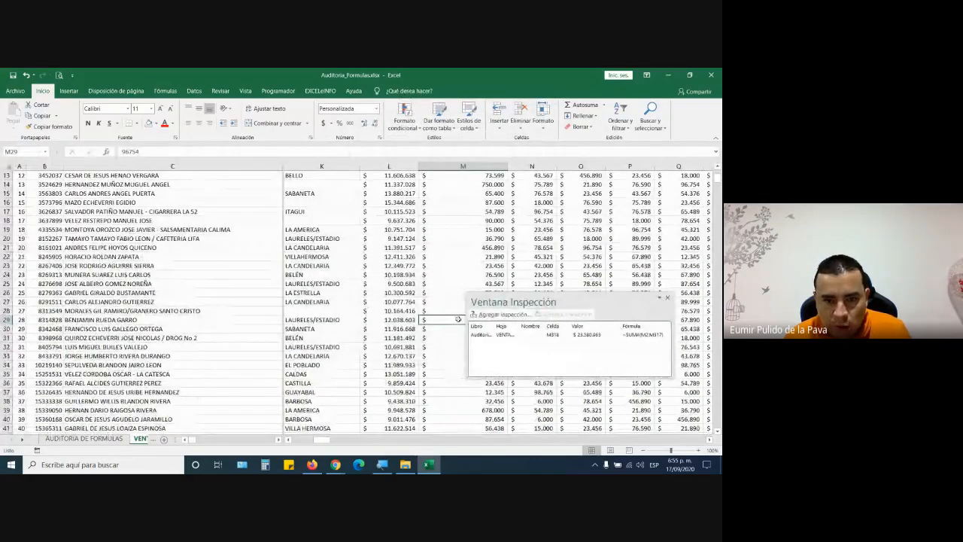
{"action": "left_click", "coordinate": [398, 321]}
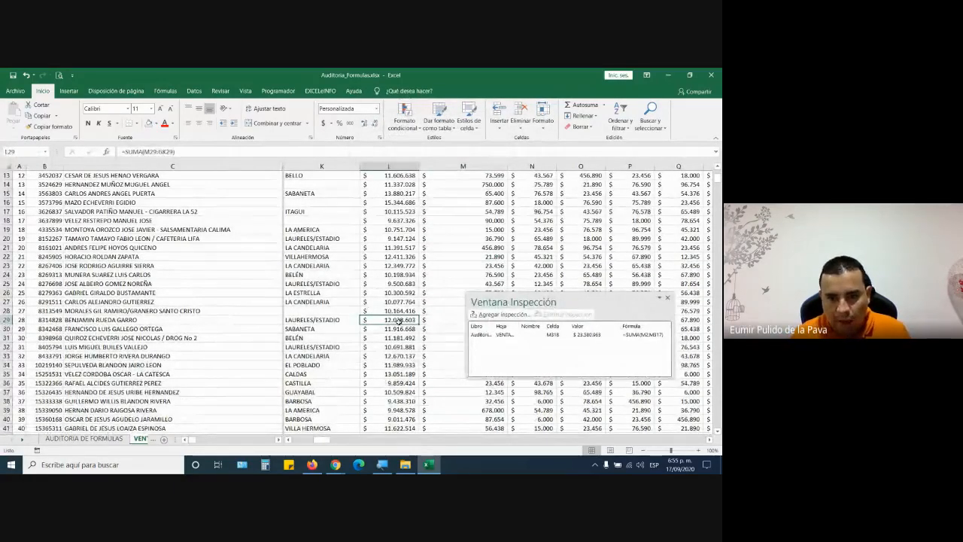
{"action": "key", "text": "Down"}
{"action": "key", "text": "Down"}
{"action": "key", "text": "Down"}
{"action": "key", "text": "Down"}
{"action": "key", "text": "Down"}
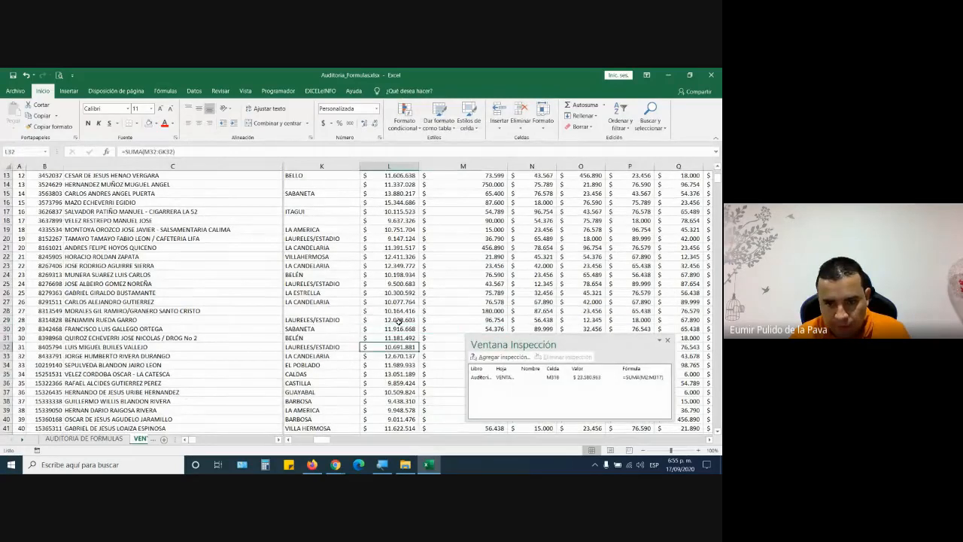
{"action": "key", "text": "Right"}
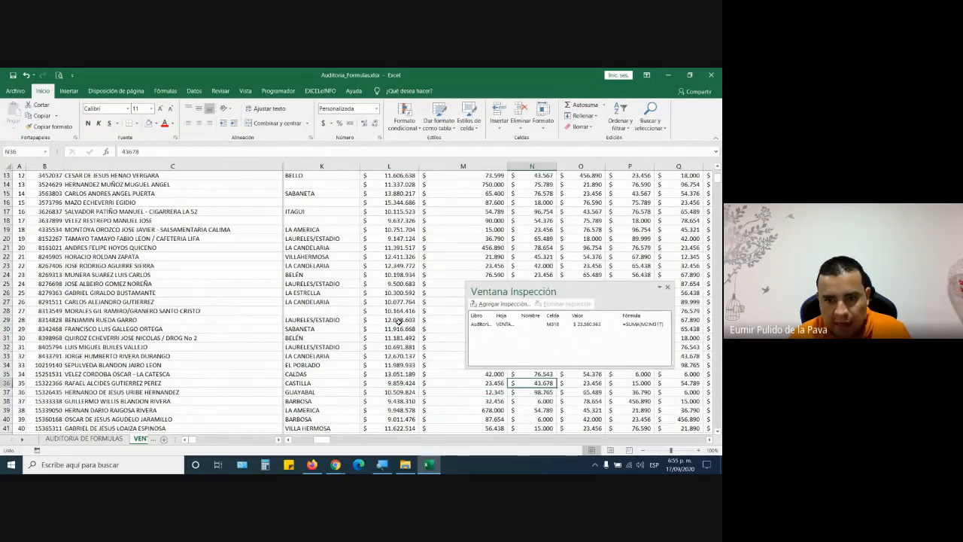
{"action": "key", "text": "Up"}
{"action": "key", "text": "Up"}
{"action": "key", "text": "Up"}
{"action": "key", "text": "Up"}
{"action": "key", "text": "Up"}
{"action": "key", "text": "Up"}
{"action": "key", "text": "Up"}
{"action": "key", "text": "Up"}
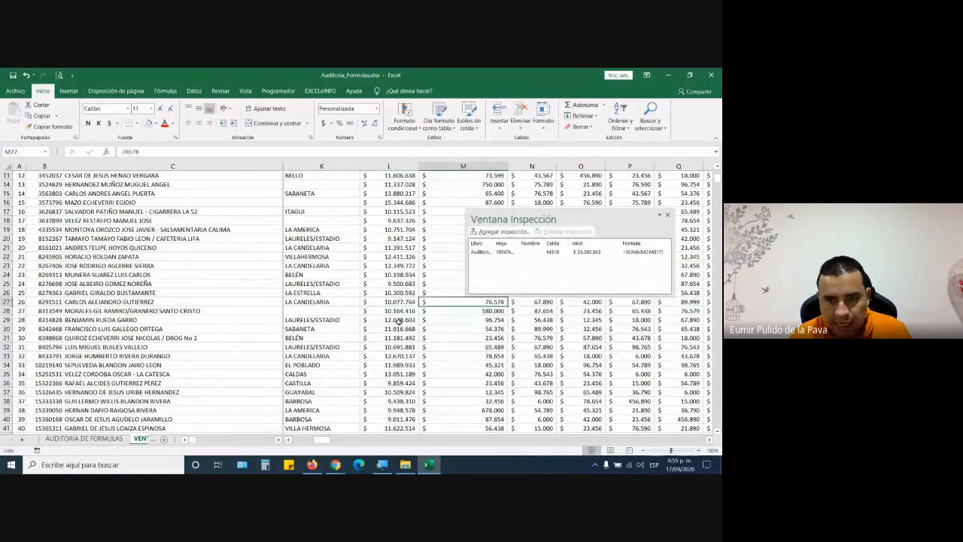
{"action": "key", "text": "Right"}
{"action": "key", "text": "Up"}
{"action": "key", "text": "Up"}
{"action": "key", "text": "Up"}
{"action": "key", "text": "Up"}
{"action": "key", "text": "Up"}
{"action": "key", "text": "Up"}
{"action": "key", "text": "Up"}
{"action": "key", "text": "Up"}
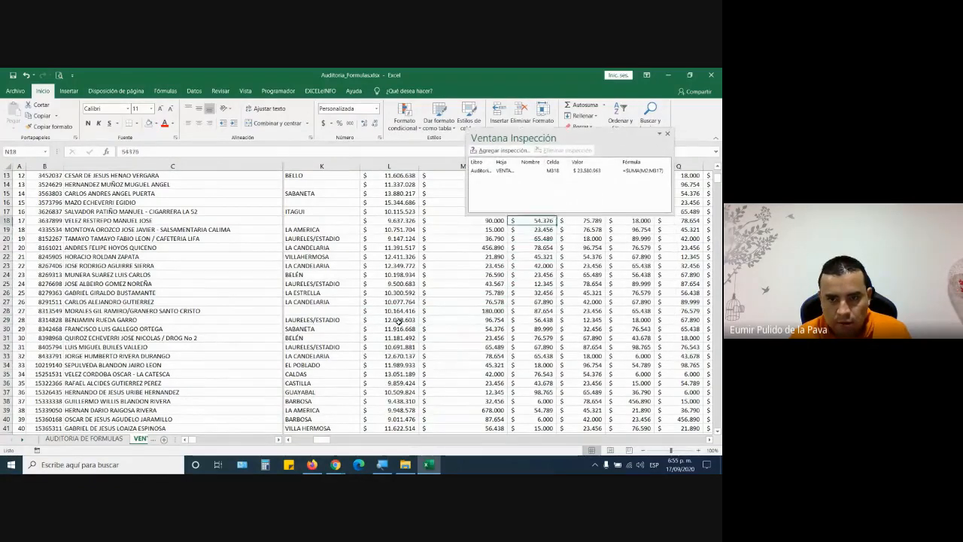
{"action": "key", "text": "Left"}
{"action": "key", "text": "Left"}
{"action": "key", "text": "Up"}
{"action": "key", "text": "Up"}
{"action": "key", "text": "Up"}
{"action": "key", "text": "Up"}
{"action": "key", "text": "Right"}
{"action": "key", "text": "Right"}
{"action": "key", "text": "Right"}
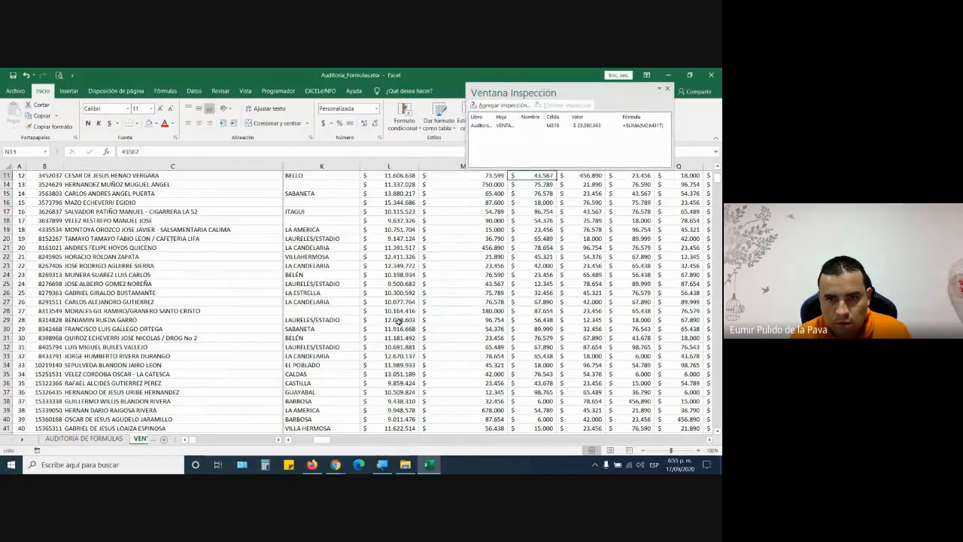
{"action": "key", "text": "Right"}
{"action": "key", "text": "Right"}
{"action": "key", "text": "Right"}
{"action": "key", "text": "Right"}
{"action": "key", "text": "Right"}
{"action": "key", "text": "Right"}
{"action": "key", "text": "Right"}
{"action": "key", "text": "Right"}
{"action": "key", "text": "Down"}
{"action": "key", "text": "Down"}
{"action": "key", "text": "Down"}
{"action": "key", "text": "Down"}
{"action": "key", "text": "Down"}
{"action": "key", "text": "Down"}
{"action": "key", "text": "Down"}
{"action": "key", "text": "Down"}
{"action": "key", "text": "Down"}
{"action": "key", "text": "Down"}
{"action": "key", "text": "Down"}
{"action": "key", "text": "Down"}
{"action": "key", "text": "Down"}
{"action": "key", "text": "Down"}
{"action": "key", "text": "Down"}
{"action": "key", "text": "Down"}
{"action": "key", "text": "Down"}
{"action": "key", "text": "Down"}
{"action": "key", "text": "Down"}
{"action": "key", "text": "Down"}
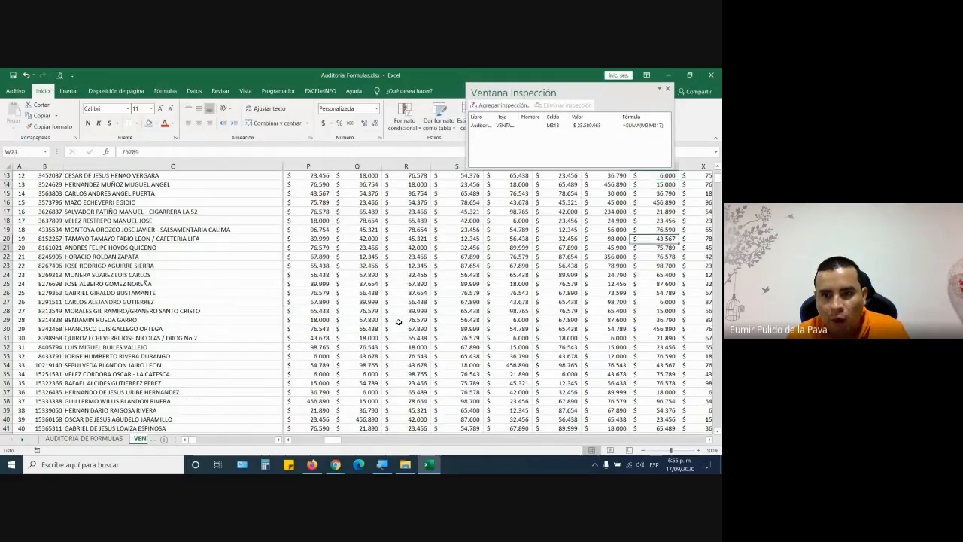
{"action": "key", "text": "Down"}
{"action": "key", "text": "Down"}
{"action": "key", "text": "Down"}
{"action": "key", "text": "Down"}
{"action": "key", "text": "Down"}
{"action": "key", "text": "Down"}
{"action": "key", "text": "Down"}
{"action": "key", "text": "Down"}
{"action": "key", "text": "Down"}
{"action": "key", "text": "Down"}
{"action": "key", "text": "Down"}
{"action": "key", "text": "Down"}
{"action": "key", "text": "Down"}
{"action": "key", "text": "Down"}
{"action": "key", "text": "Down"}
{"action": "key", "text": "Down"}
{"action": "key", "text": "Down"}
{"action": "key", "text": "Down"}
{"action": "key", "text": "Down"}
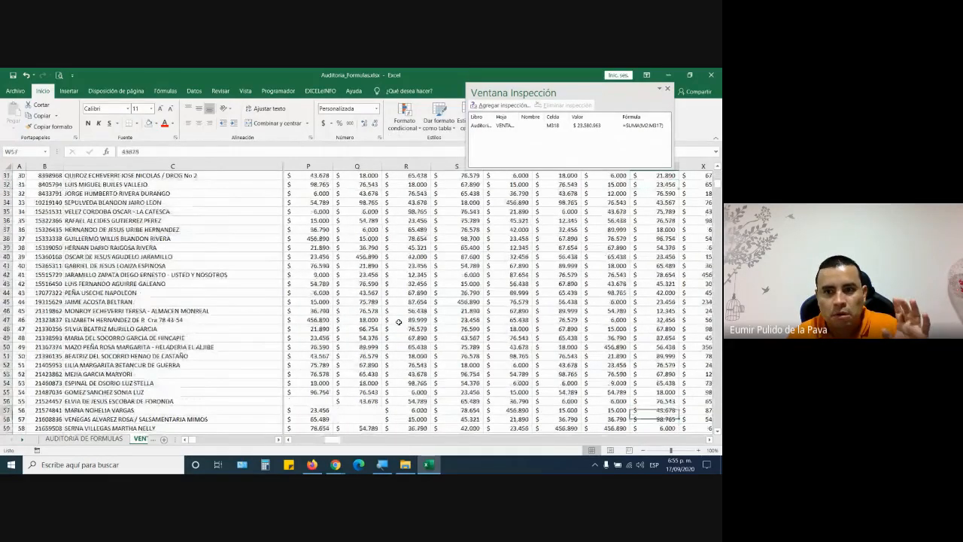
{"action": "key", "text": "Up"}
{"action": "key", "text": "Up"}
{"action": "key", "text": "Up"}
{"action": "key", "text": "Up"}
{"action": "key", "text": "Up"}
{"action": "key", "text": "Up"}
{"action": "key", "text": "Up"}
{"action": "key", "text": "Up"}
{"action": "key", "text": "Up"}
{"action": "key", "text": "Up"}
{"action": "key", "text": "Up"}
{"action": "key", "text": "Up"}
{"action": "key", "text": "Up"}
{"action": "key", "text": "Up"}
{"action": "key", "text": "Up"}
{"action": "key", "text": "Up"}
{"action": "key", "text": "Up"}
{"action": "key", "text": "Up"}
{"action": "key", "text": "Up"}
{"action": "key", "text": "Up"}
{"action": "key", "text": "Up"}
{"action": "key", "text": "Up"}
{"action": "key", "text": "Up"}
{"action": "key", "text": "Up"}
{"action": "key", "text": "Up"}
{"action": "key", "text": "Up"}
{"action": "key", "text": "Up"}
{"action": "key", "text": "Up"}
{"action": "key", "text": "Up"}
{"action": "key", "text": "Up"}
{"action": "key", "text": "Up"}
{"action": "key", "text": "Up"}
{"action": "key", "text": "Up"}
{"action": "key", "text": "Up"}
{"action": "key", "text": "Up"}
{"action": "key", "text": "Up"}
{"action": "key", "text": "Up"}
{"action": "key", "text": "Up"}
{"action": "key", "text": "Up"}
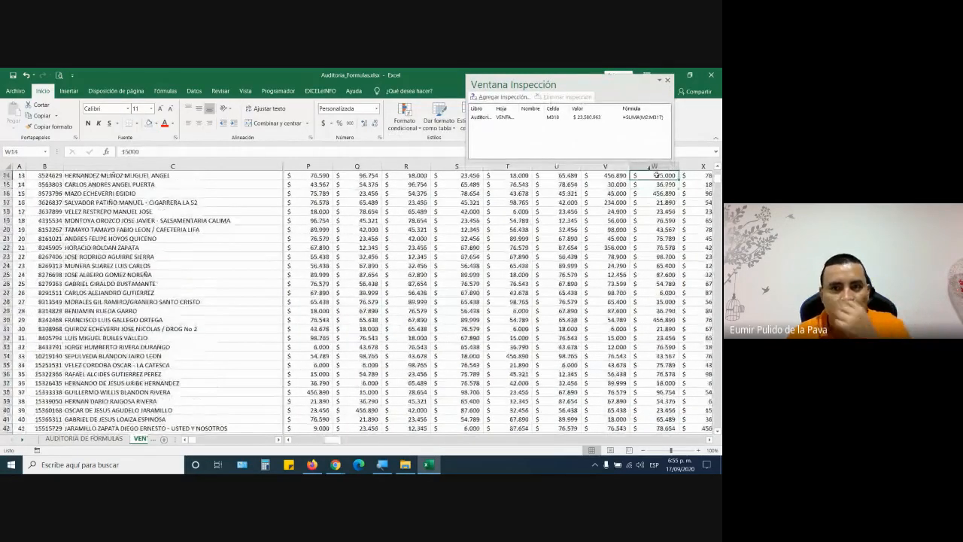
{"action": "double_click", "coordinate": [601, 88]}
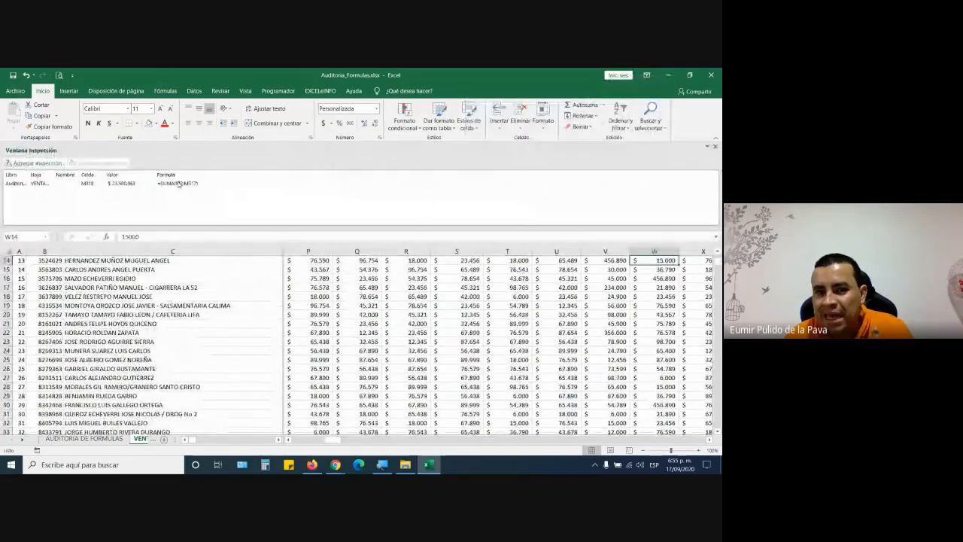
{"action": "left_click_drag", "start_coordinate": [177, 151], "coordinate": [463, 262]}
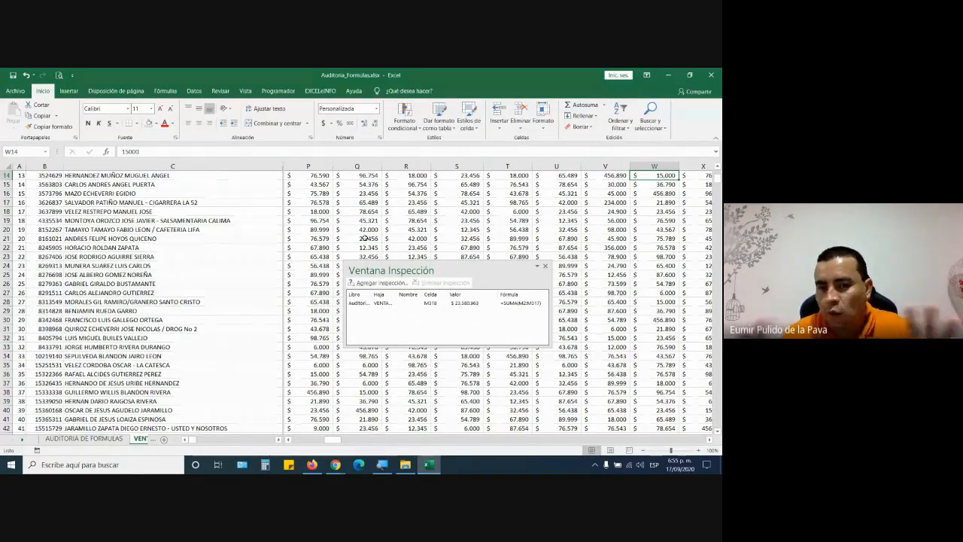
{"action": "mouse_move", "coordinate": [450, 269]}
{"action": "left_mouse_down"}
{"action": "mouse_move", "coordinate": [505, 275]}
{"action": "mouse_move", "coordinate": [396, 331]}
{"action": "mouse_move", "coordinate": [463, 297]}
{"action": "mouse_move", "coordinate": [462, 273]}
{"action": "left_mouse_up"}
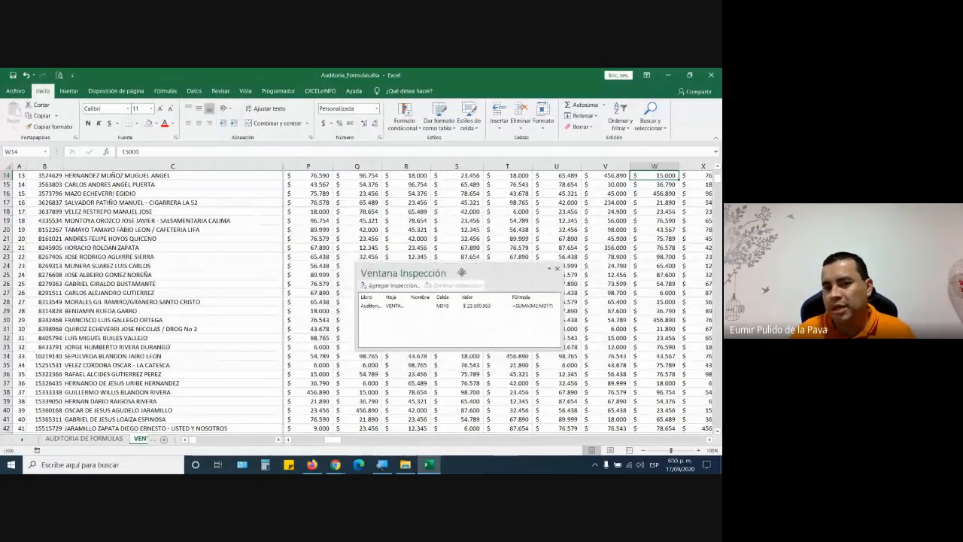
{"action": "left_click", "coordinate": [336, 464]}
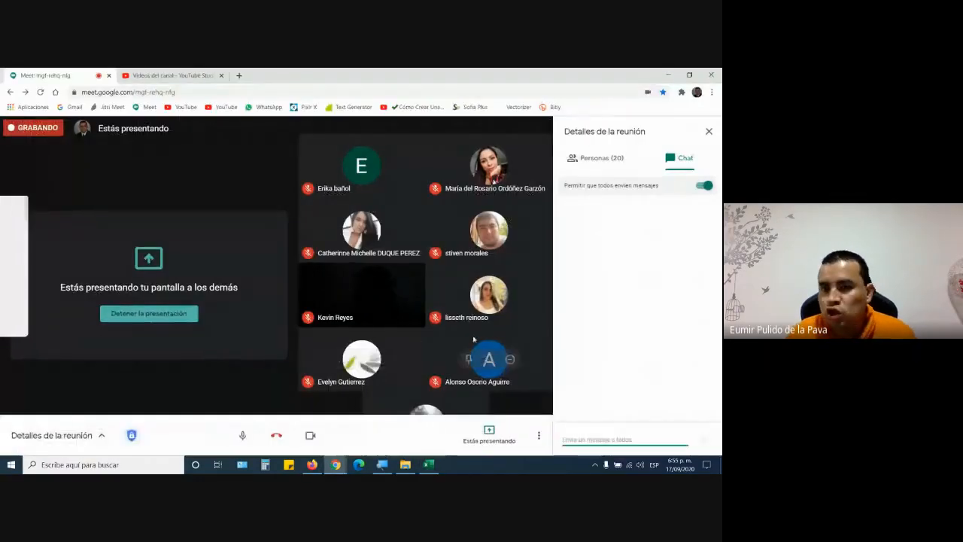
{"action": "left_click", "coordinate": [426, 464]}
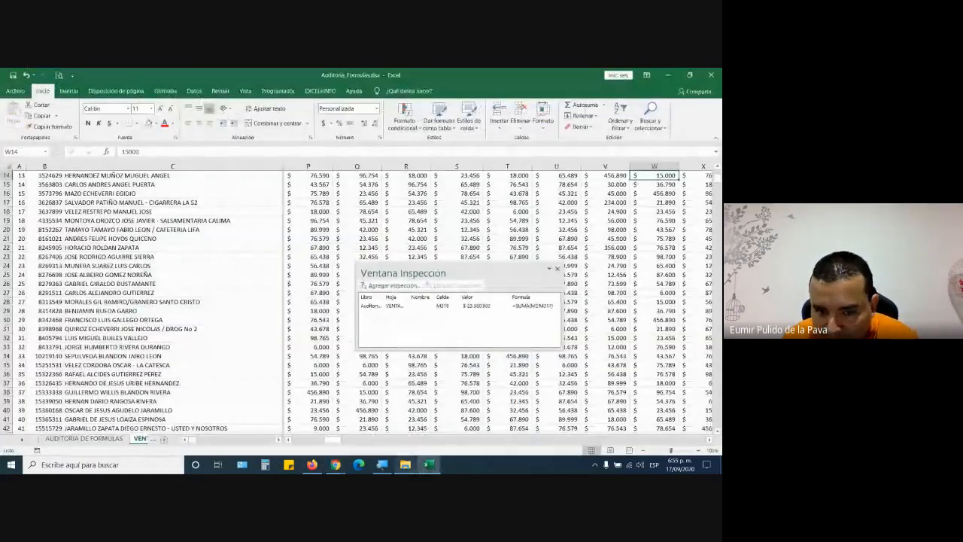
{"action": "mouse_move", "coordinate": [336, 465]}
{"action": "left_click", "coordinate": [310, 427]}
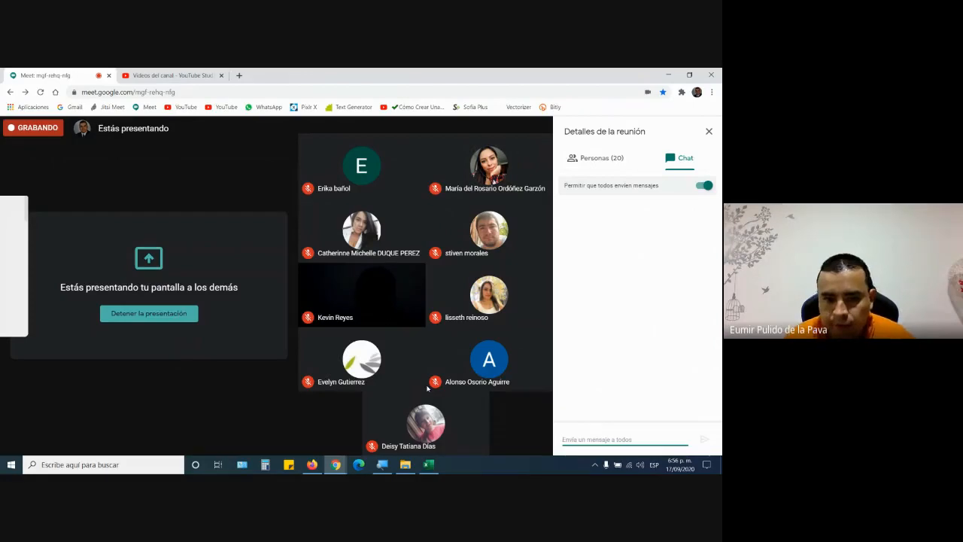
{"action": "left_click", "coordinate": [429, 465]}
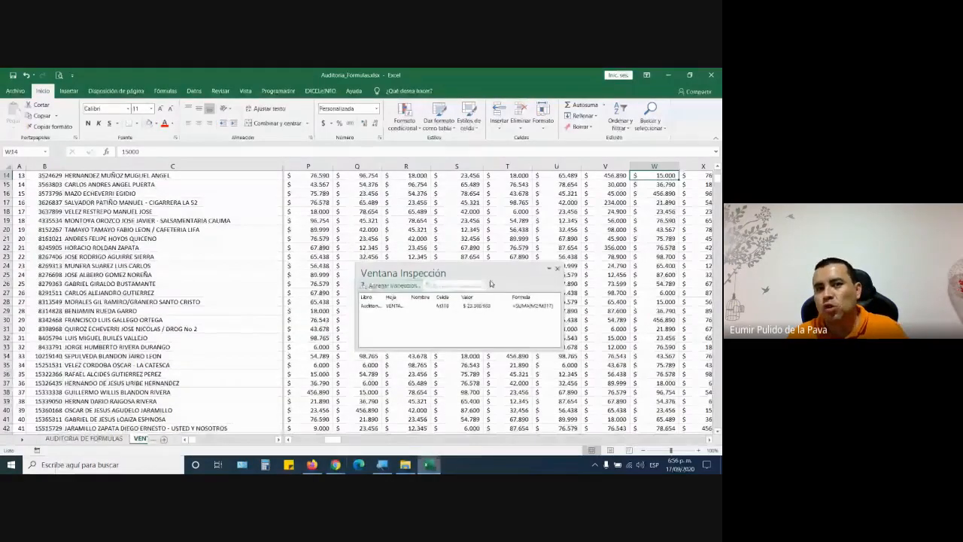
{"action": "left_click", "coordinate": [166, 91]}
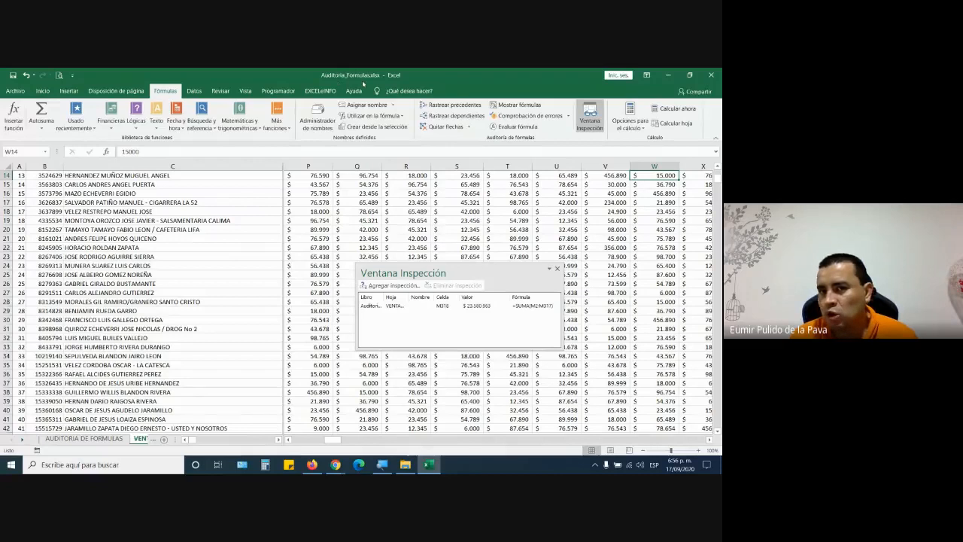
{"action": "left_click", "coordinate": [712, 90]}
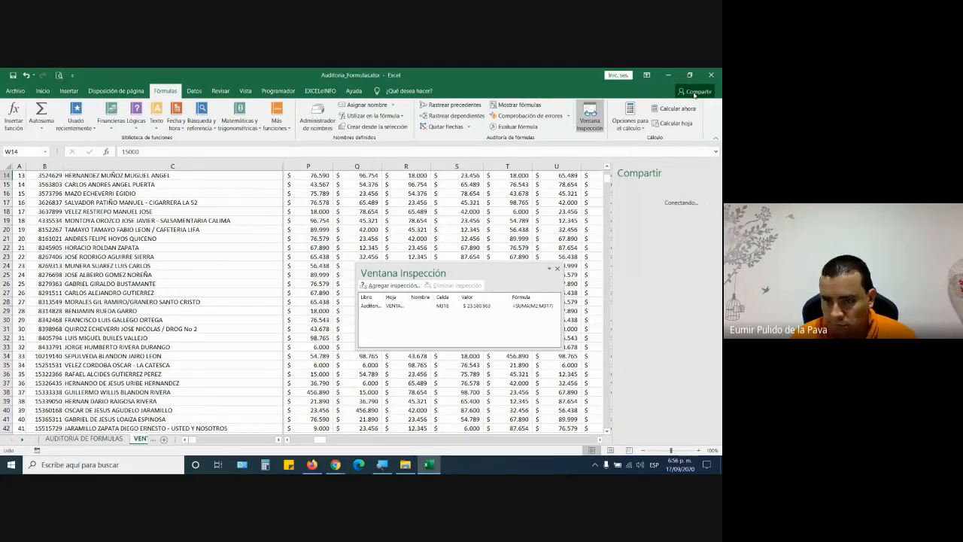
{"action": "left_click", "coordinate": [694, 91]}
{"action": "left_click", "coordinate": [712, 74]}
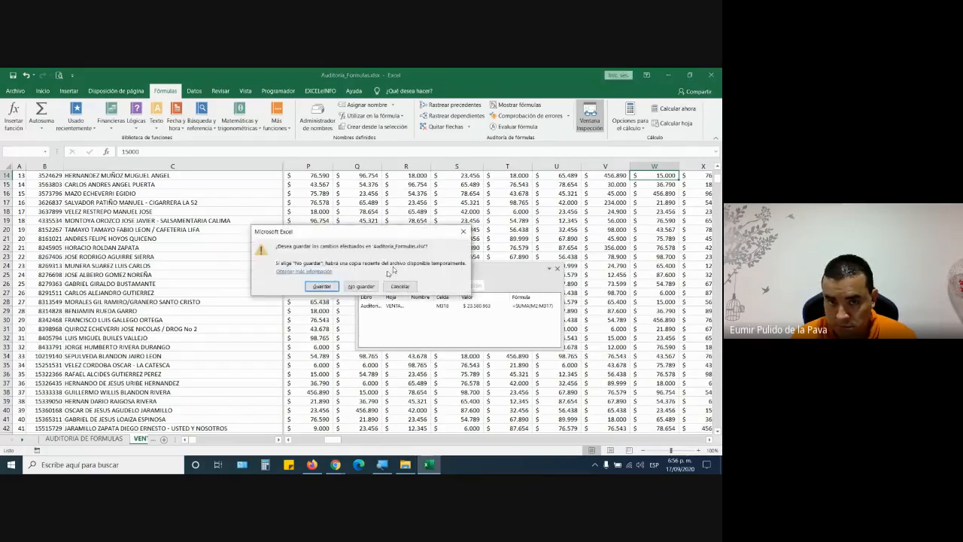
{"action": "left_click", "coordinate": [361, 286]}
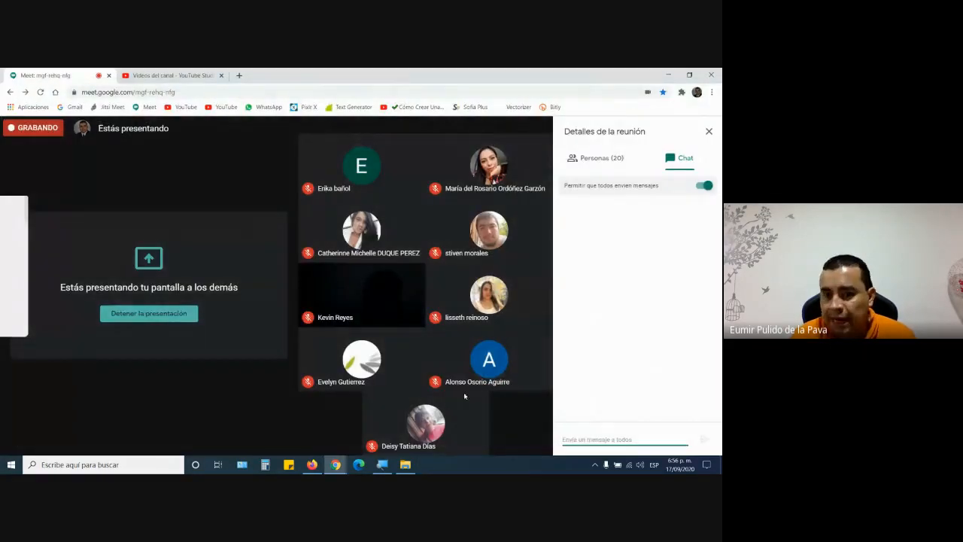
- Switch to the File Explorer window and open Graficos.xlsx from MANEJO INTERMEDIO
{"action": "left_click", "coordinate": [405, 466]}
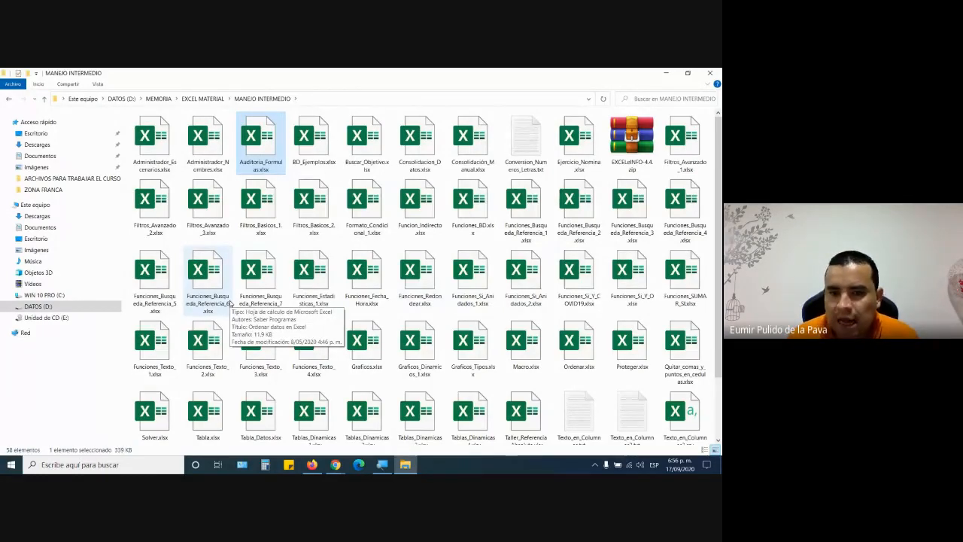
{"action": "left_click", "coordinate": [360, 348]}
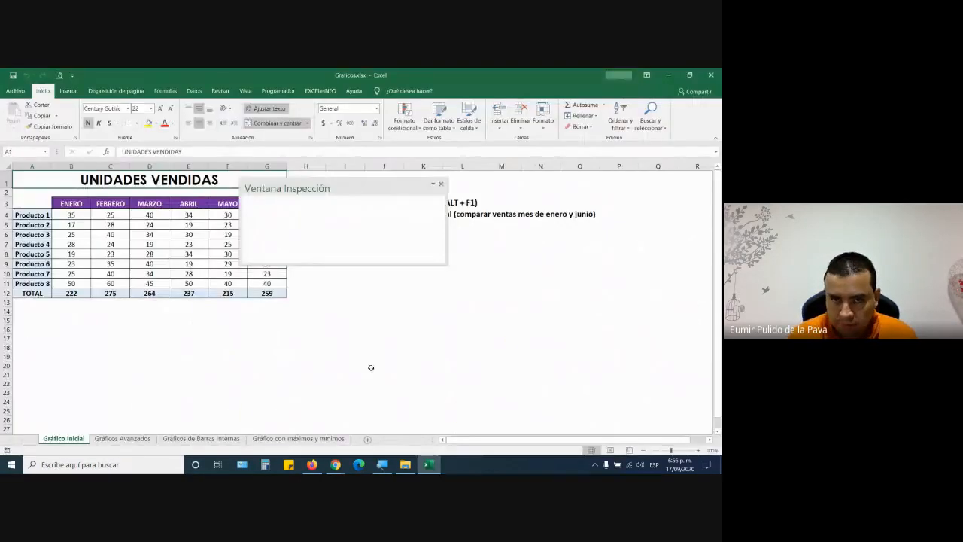
- Close the Ventana Inspección pane covering the UNIDADES VENDIDAS table
{"action": "left_click", "coordinate": [439, 184]}
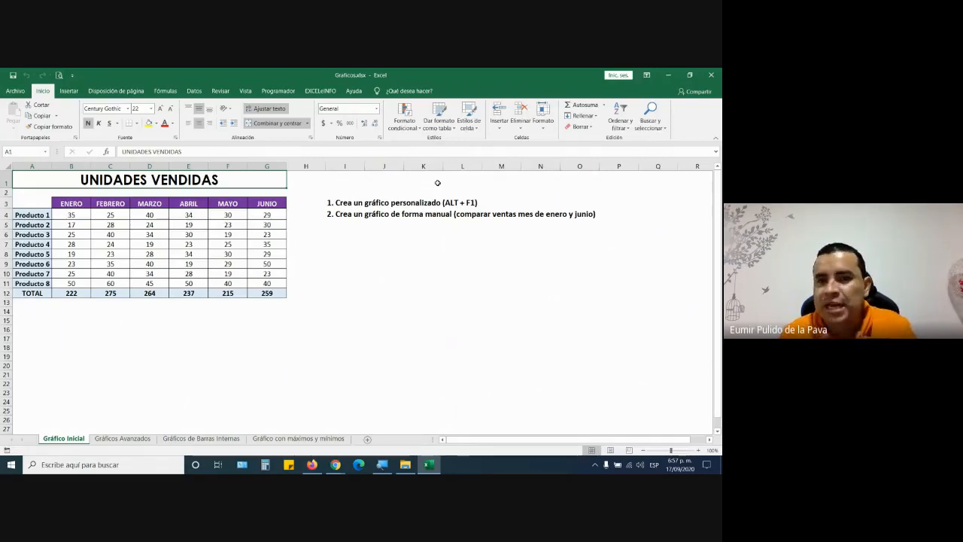
- Insert a Columna agrupada chart of the UNIDADES VENDIDAS table
{"action": "left_click", "coordinate": [174, 245]}
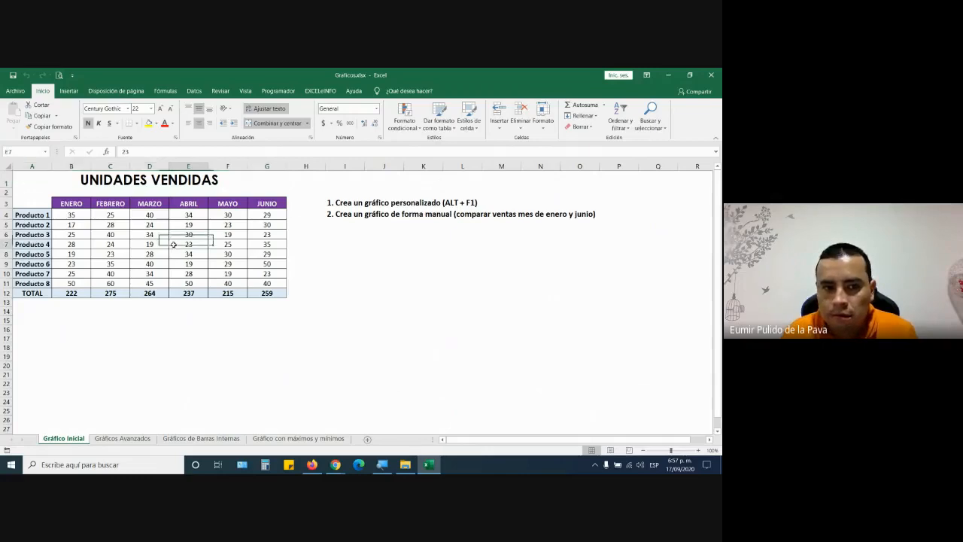
{"action": "left_click", "coordinate": [69, 90]}
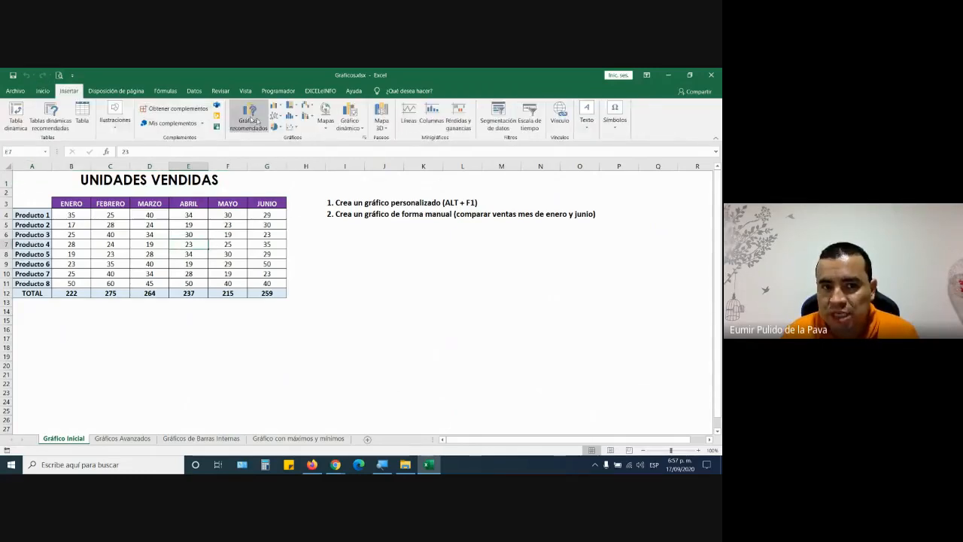
{"action": "left_click", "coordinate": [276, 106]}
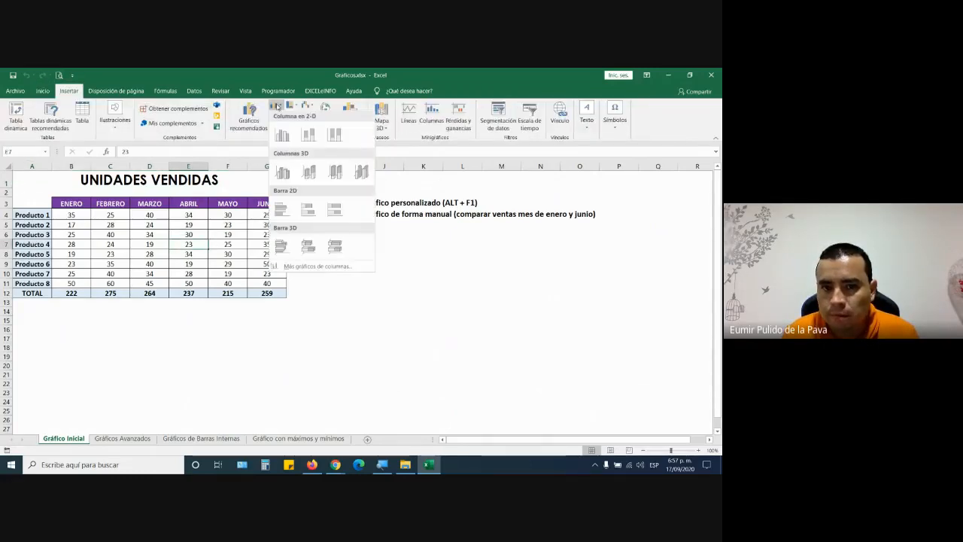
{"action": "left_click", "coordinate": [282, 172]}
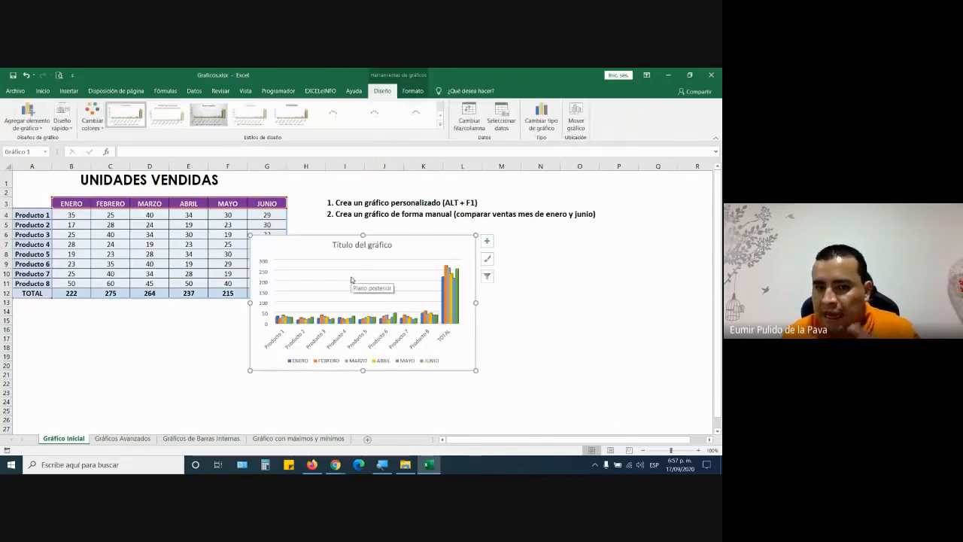
- Enlarge the chart and position it beside the table, clear of the data
{"action": "left_click_drag", "start_coordinate": [409, 256], "coordinate": [460, 257]}
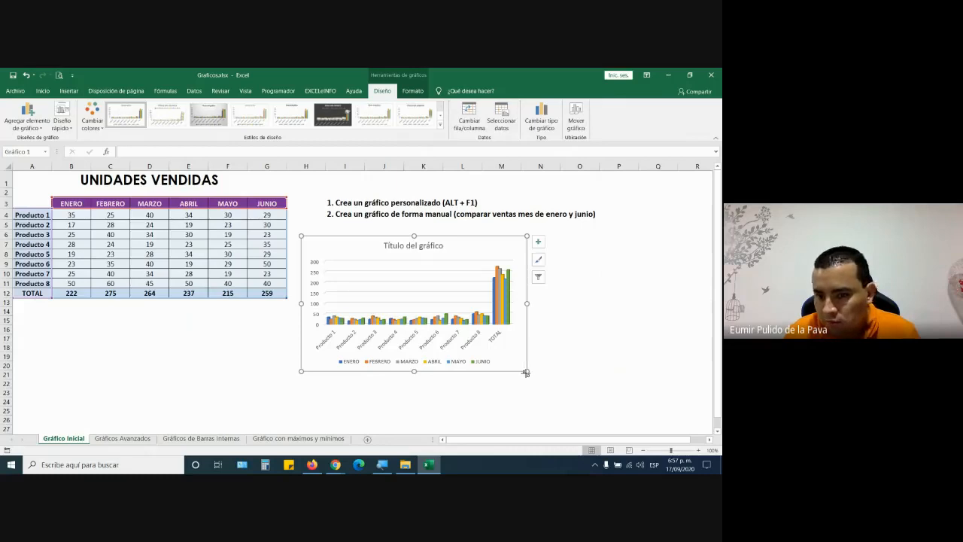
{"action": "left_click_drag", "start_coordinate": [526, 372], "coordinate": [689, 411]}
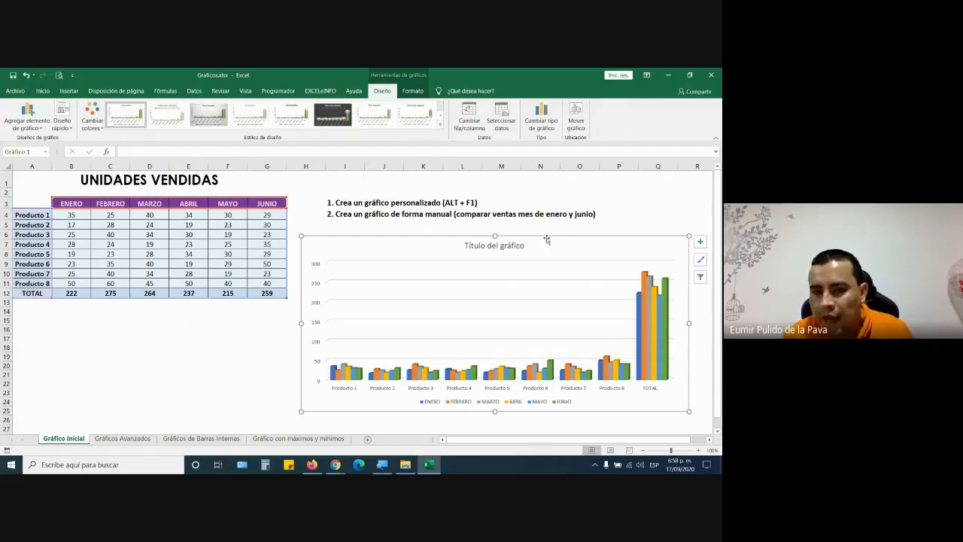
{"action": "left_click_drag", "start_coordinate": [548, 239], "coordinate": [259, 175]}
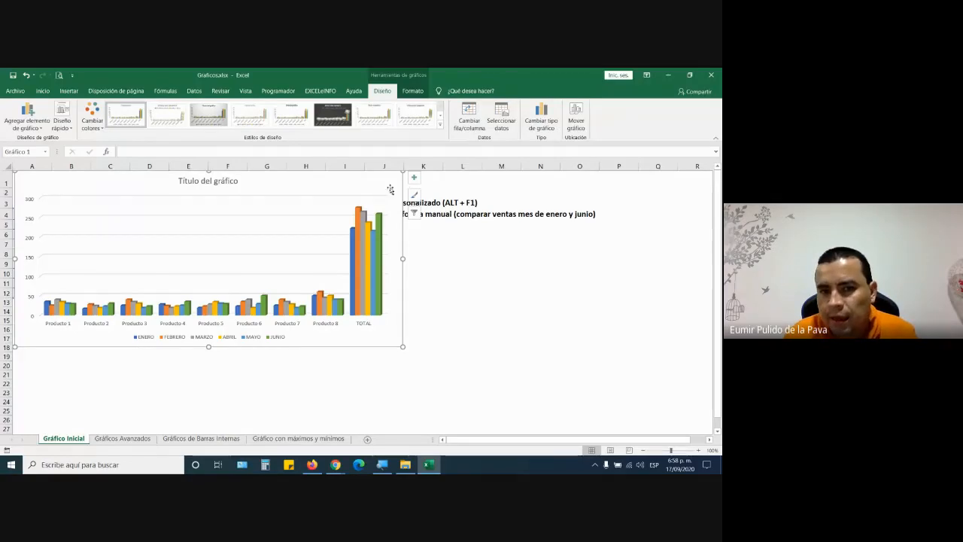
{"action": "left_click_drag", "start_coordinate": [392, 186], "coordinate": [699, 277]}
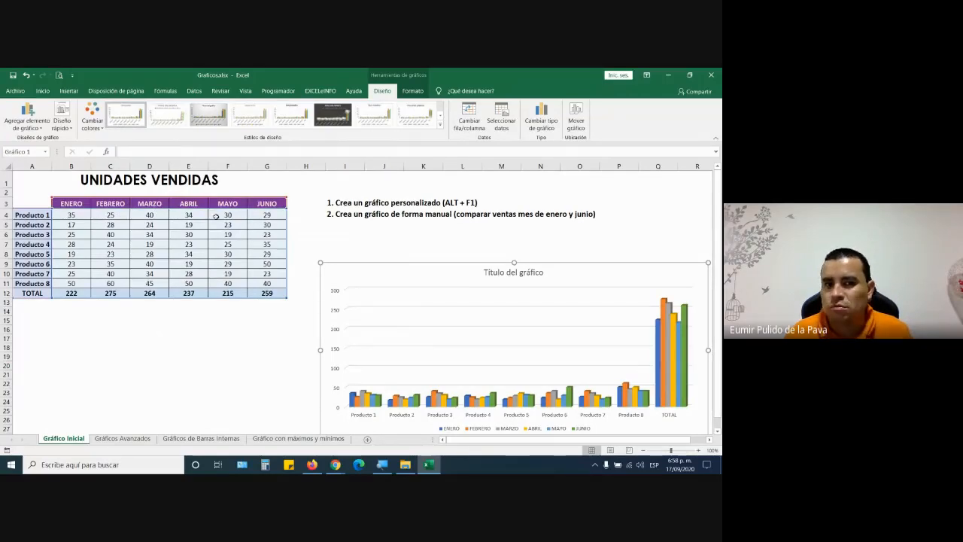
{"action": "left_click_drag", "start_coordinate": [431, 263], "coordinate": [135, 174]}
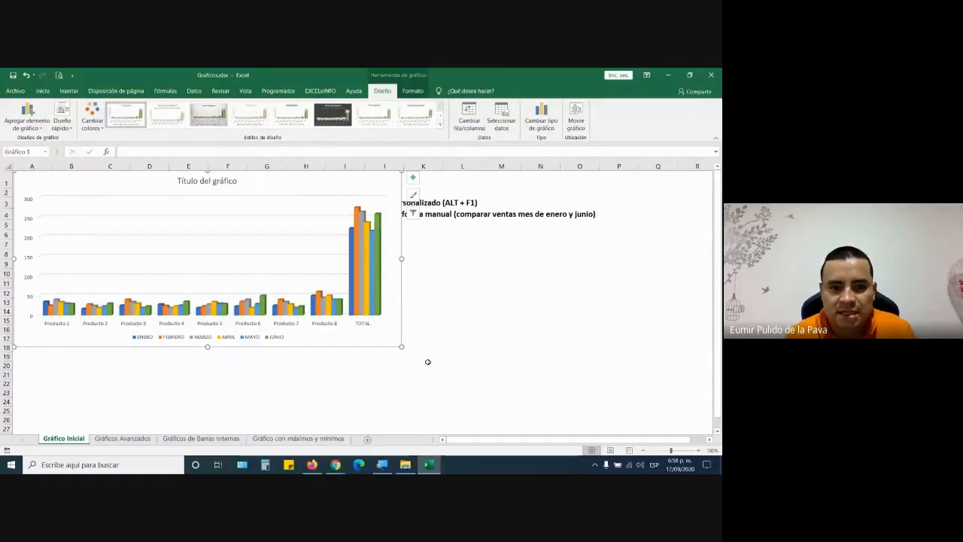
{"action": "left_click_drag", "start_coordinate": [391, 347], "coordinate": [576, 400]}
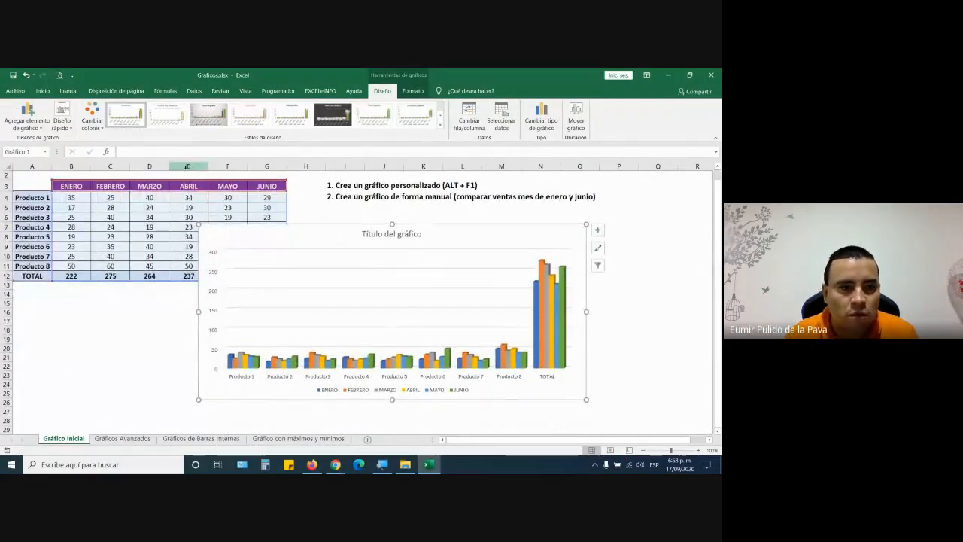
- Drag the column chart aside to show the UNIDADES VENDIDAS table, then delete the chart
{"action": "scroll", "coordinate": [181, 225], "scroll_direction": "up", "scroll_amount": 1}
{"action": "mouse_move", "coordinate": [229, 260]}
{"action": "left_mouse_down"}
{"action": "mouse_move", "coordinate": [117, 226]}
{"action": "mouse_move", "coordinate": [41, 188]}
{"action": "mouse_move", "coordinate": [33, 173]}
{"action": "left_mouse_up"}
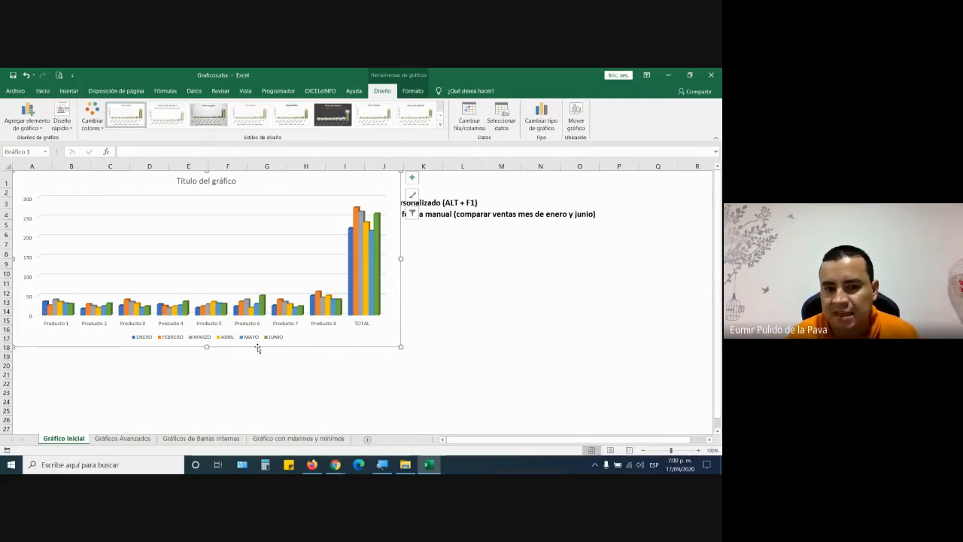
{"action": "left_click_drag", "start_coordinate": [334, 344], "coordinate": [563, 430]}
{"action": "scroll", "coordinate": [211, 256], "scroll_direction": "up", "scroll_amount": 2}
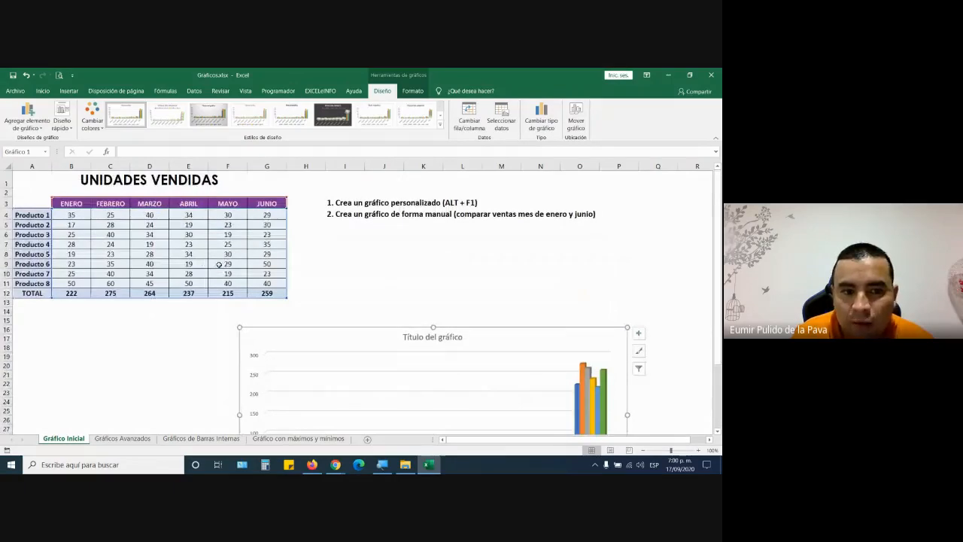
{"action": "left_click_drag", "start_coordinate": [307, 338], "coordinate": [210, 211]}
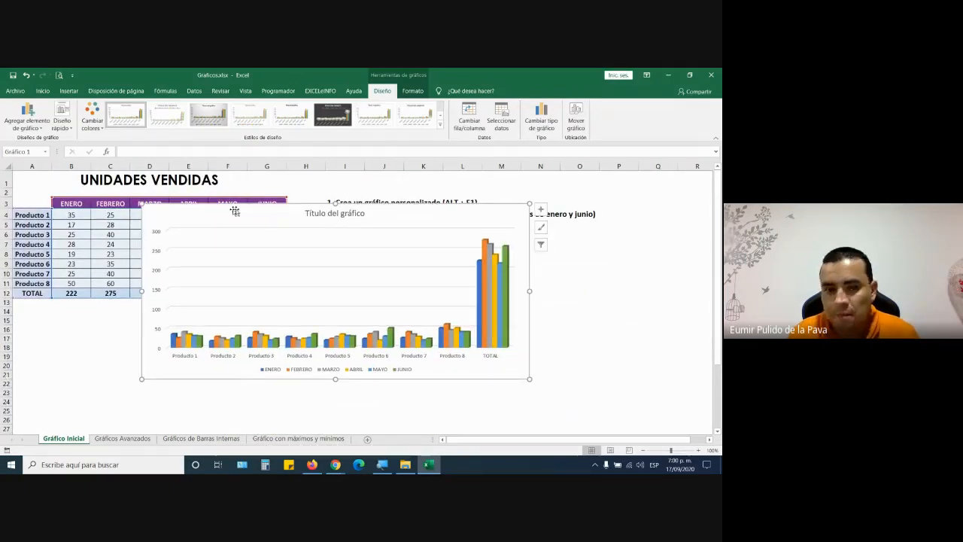
{"action": "key", "text": "Delete"}
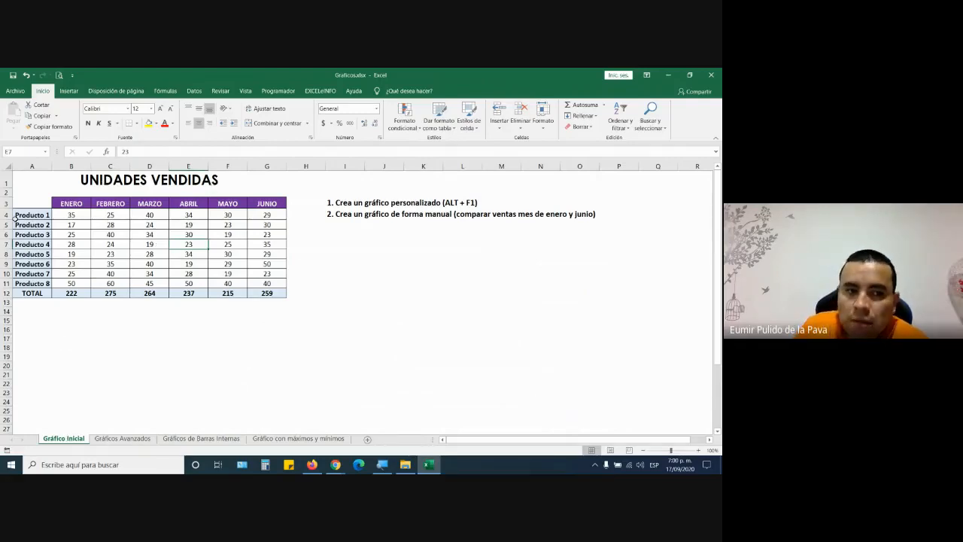
{"action": "left_click_drag", "start_coordinate": [36, 215], "coordinate": [34, 284]}
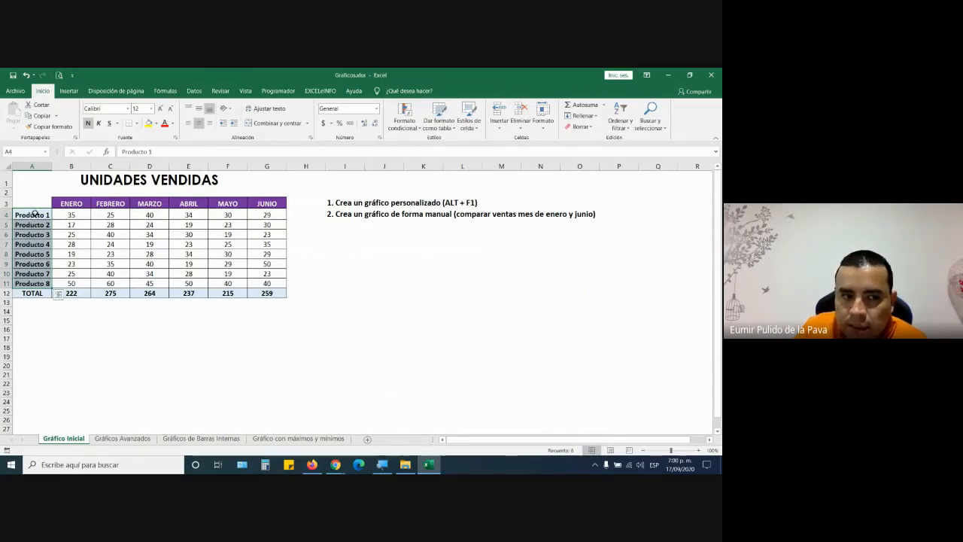
{"action": "left_click_drag", "start_coordinate": [34, 214], "coordinate": [39, 284]}
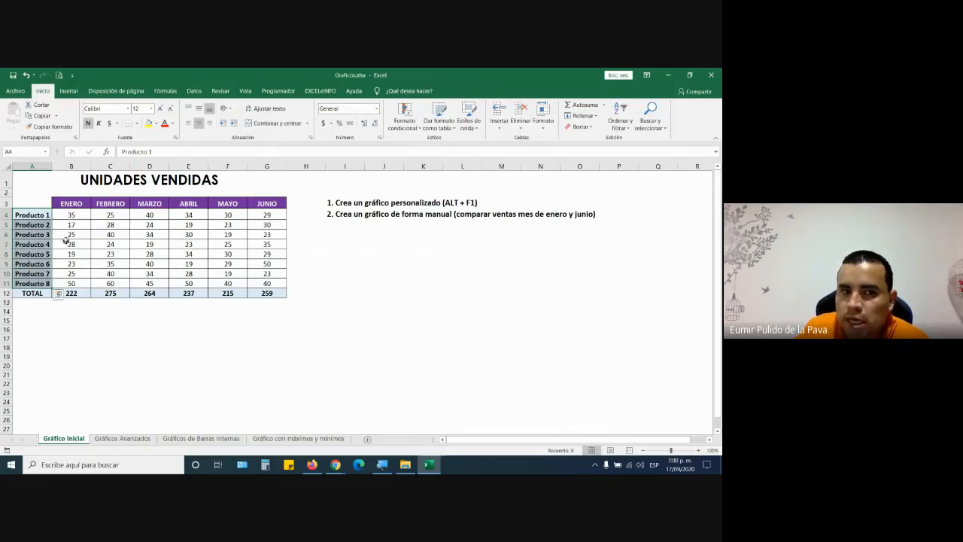
{"action": "left_click_drag", "start_coordinate": [76, 203], "coordinate": [264, 204]}
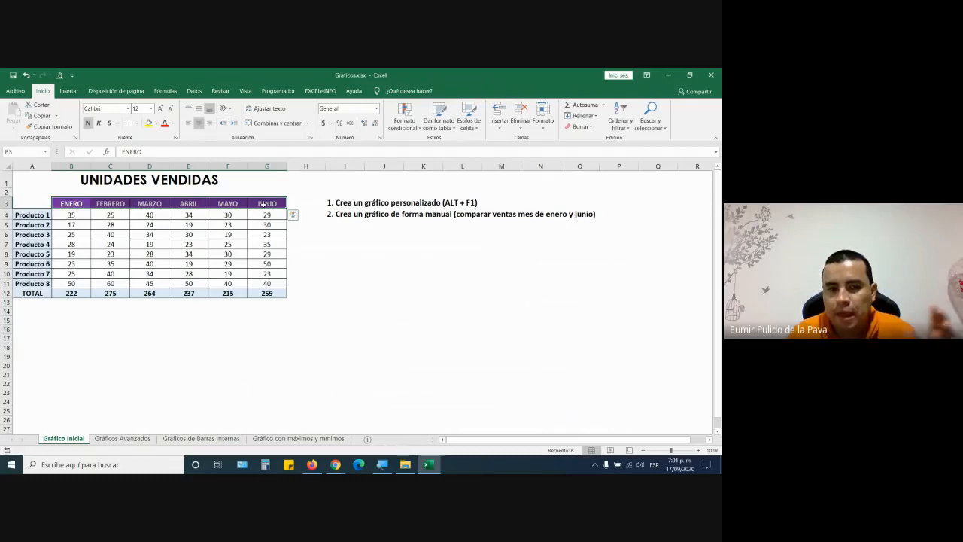
{"action": "left_click", "coordinate": [230, 246]}
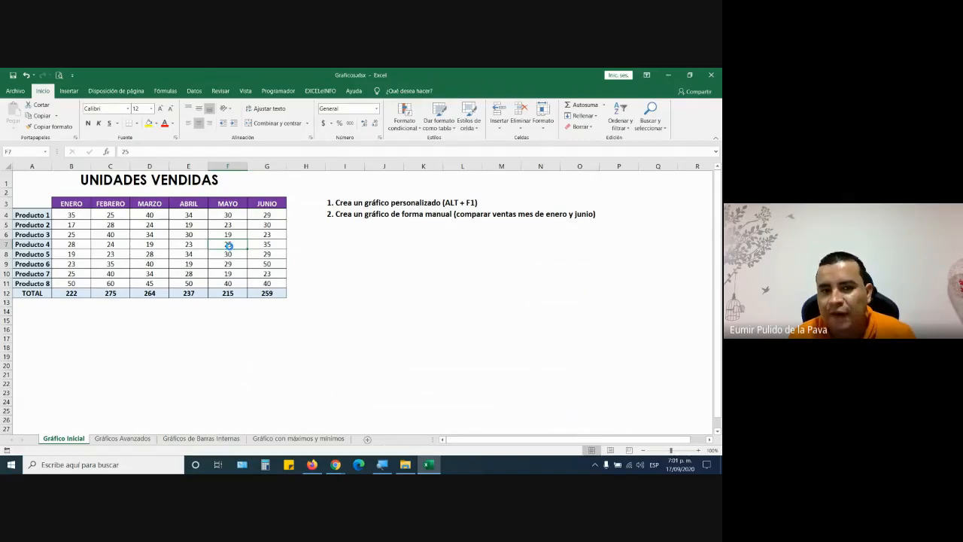
{"action": "key", "text": "alt+F1"}
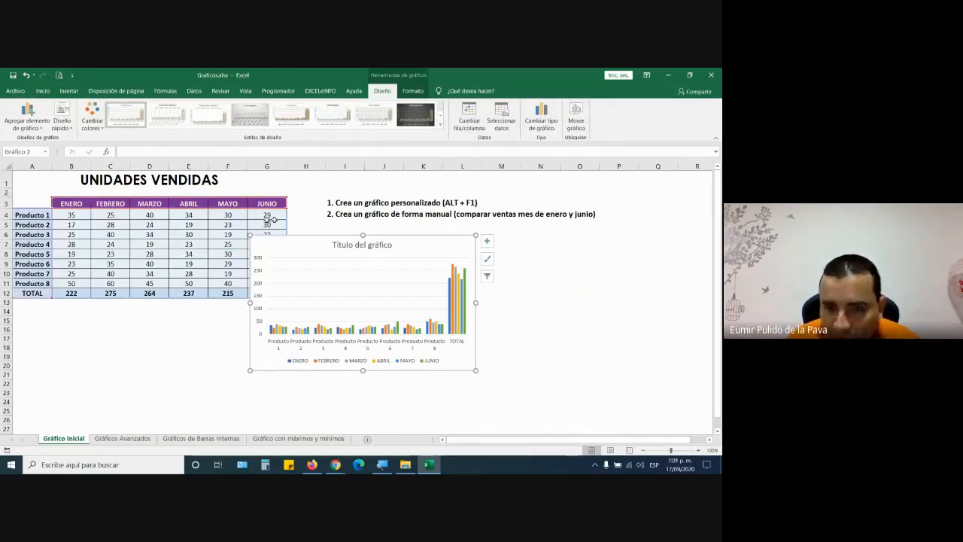
{"action": "key", "text": "Delete"}
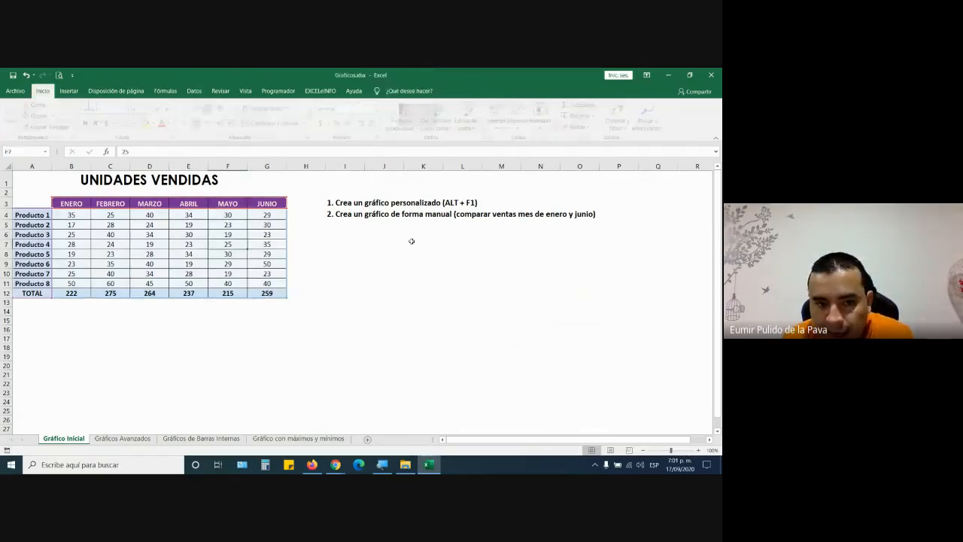
- Select A3:G12 and create a default clustered column chart with Alt+F1
{"action": "left_click_drag", "start_coordinate": [40, 203], "coordinate": [270, 300]}
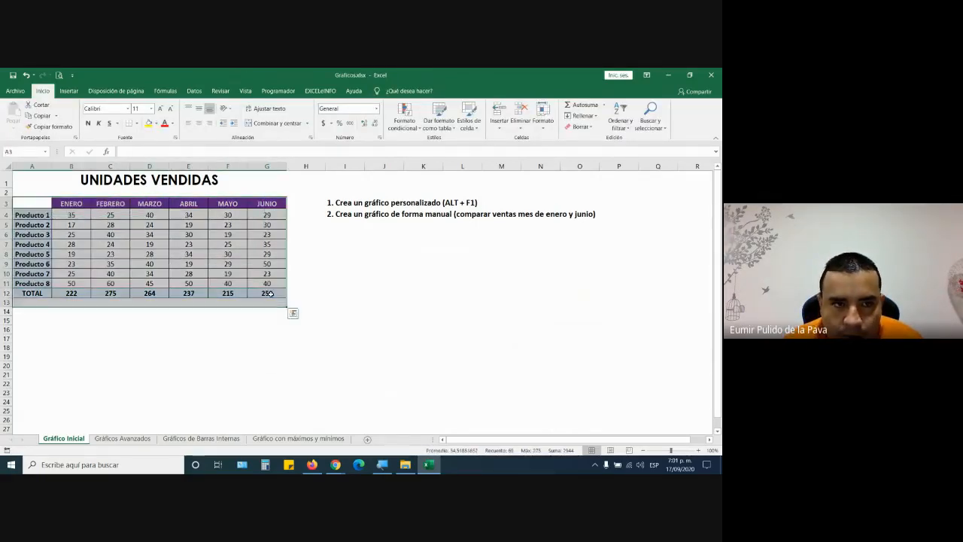
{"action": "left_click", "coordinate": [69, 90]}
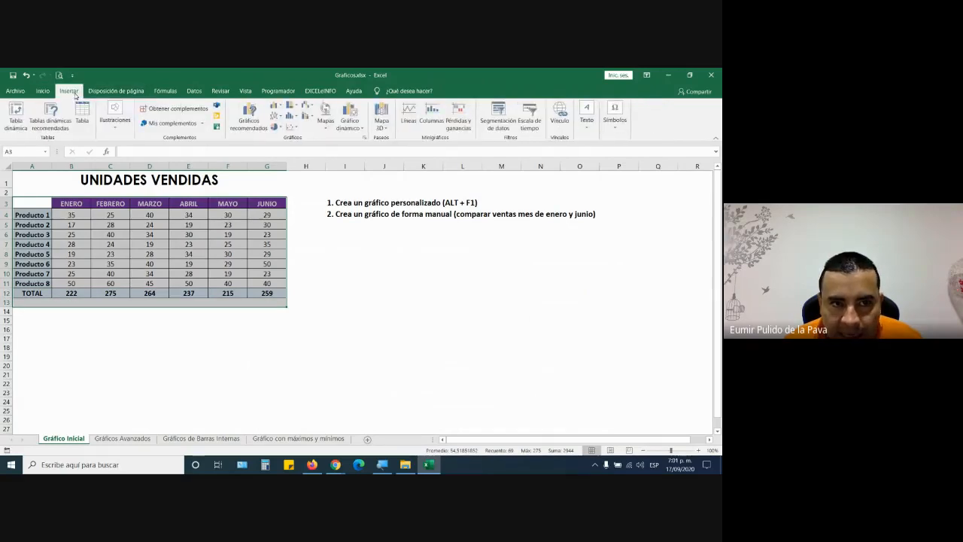
{"action": "left_click", "coordinate": [276, 106]}
{"action": "key", "text": "Escape"}
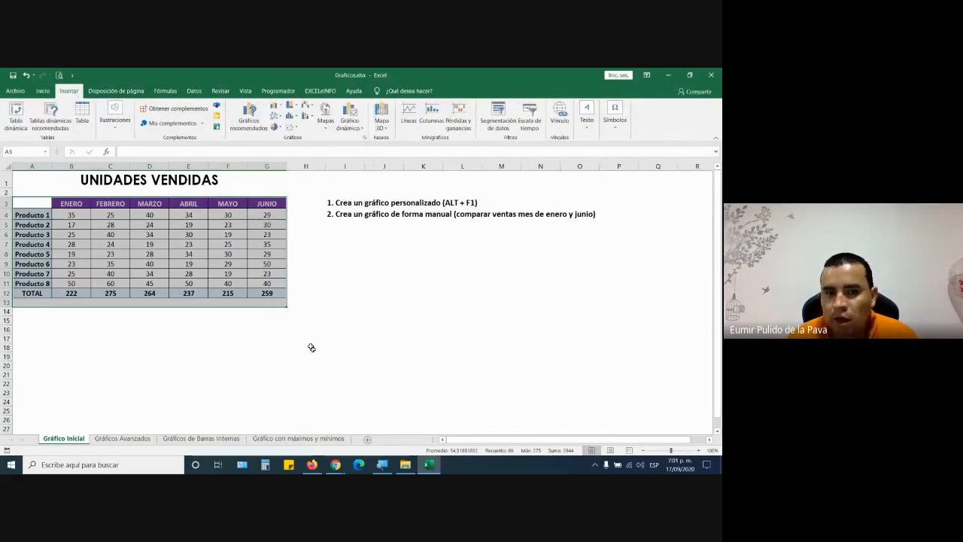
{"action": "left_click", "coordinate": [269, 291]}
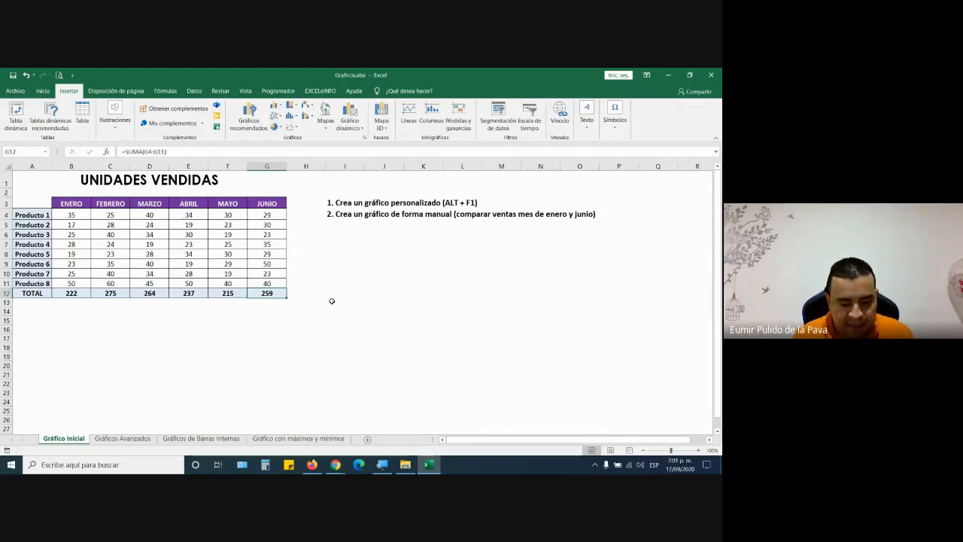
{"action": "key", "text": "alt+F1"}
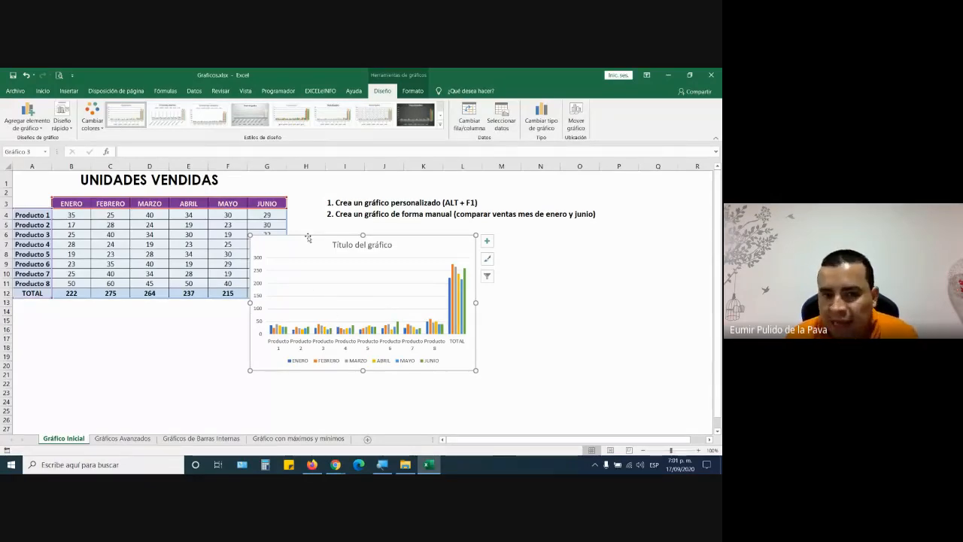
- Move the chart right of the table and enlarge its width and height
{"action": "left_click_drag", "start_coordinate": [309, 236], "coordinate": [353, 230]}
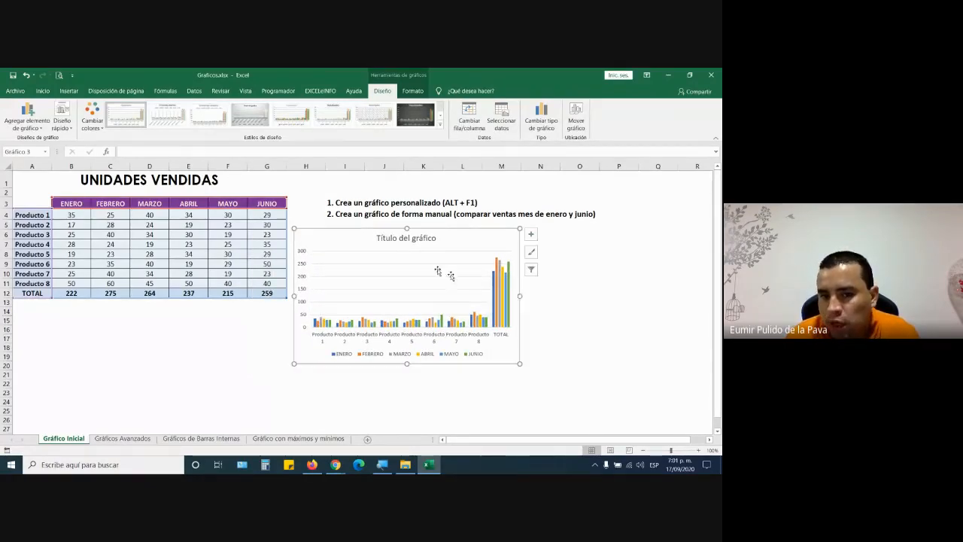
{"action": "left_click_drag", "start_coordinate": [521, 296], "coordinate": [668, 295]}
{"action": "left_click_drag", "start_coordinate": [484, 366], "coordinate": [492, 404]}
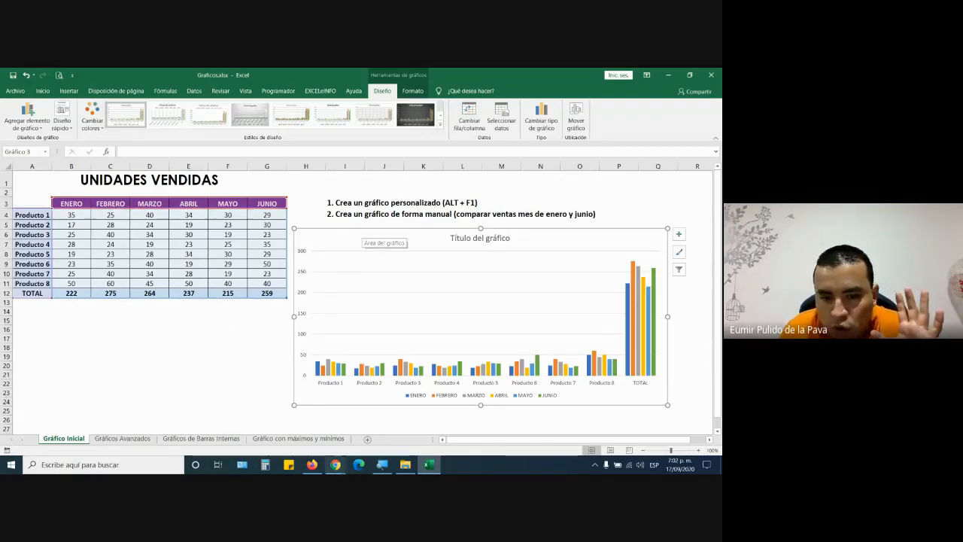
{"action": "left_click", "coordinate": [380, 467]}
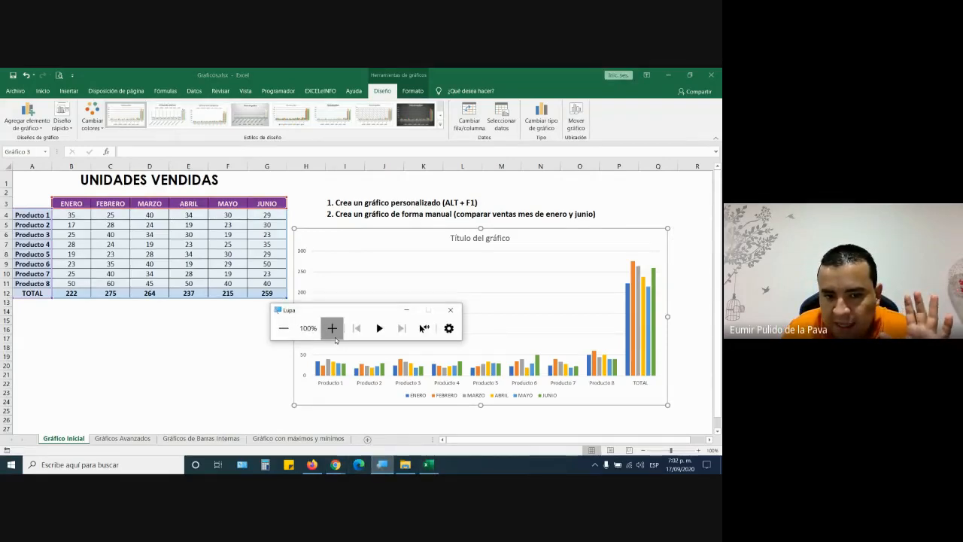
{"action": "left_click", "coordinate": [332, 327]}
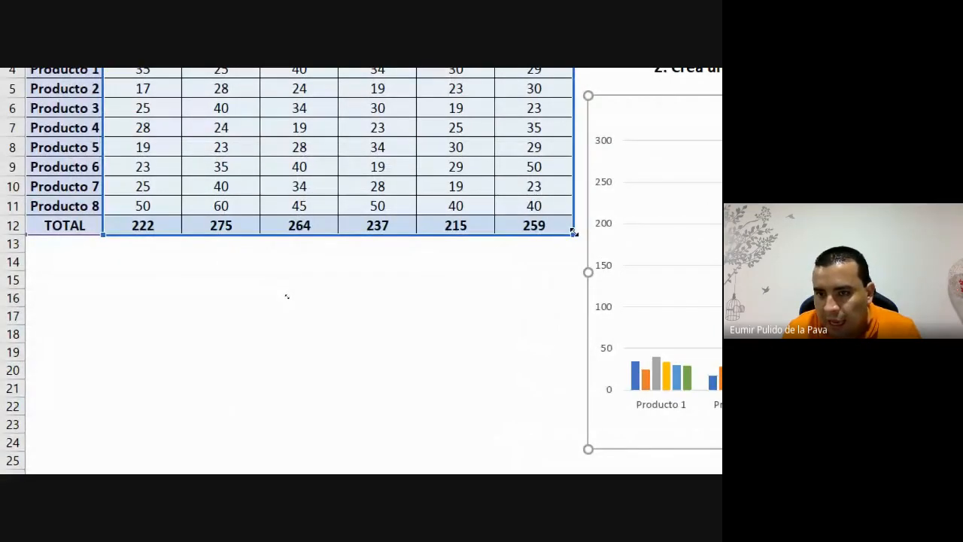
{"action": "left_click_drag", "start_coordinate": [572, 220], "coordinate": [571, 215]}
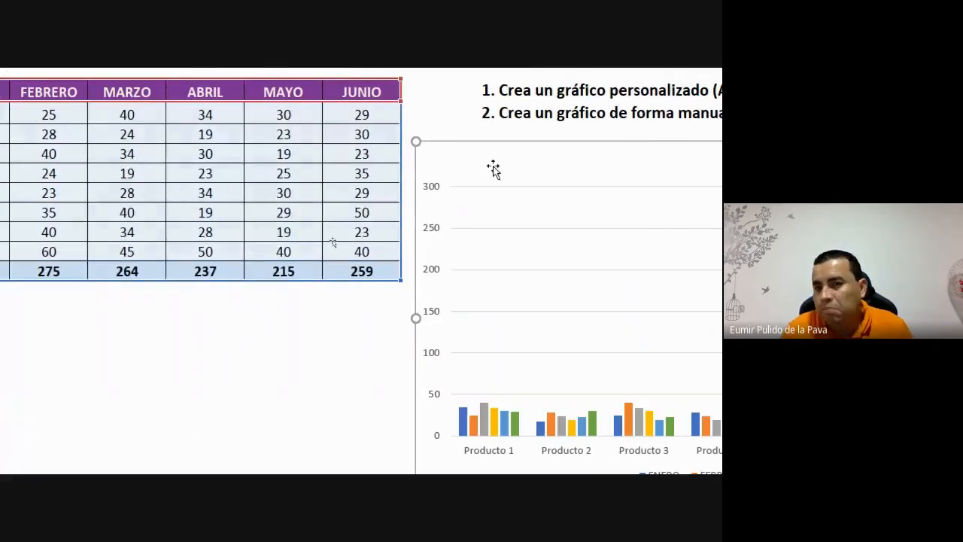
- In Seleccionar datos, uncheck TOTAL from the horizontal axis labels and confirm with Aceptar
{"action": "right_click", "coordinate": [489, 155]}
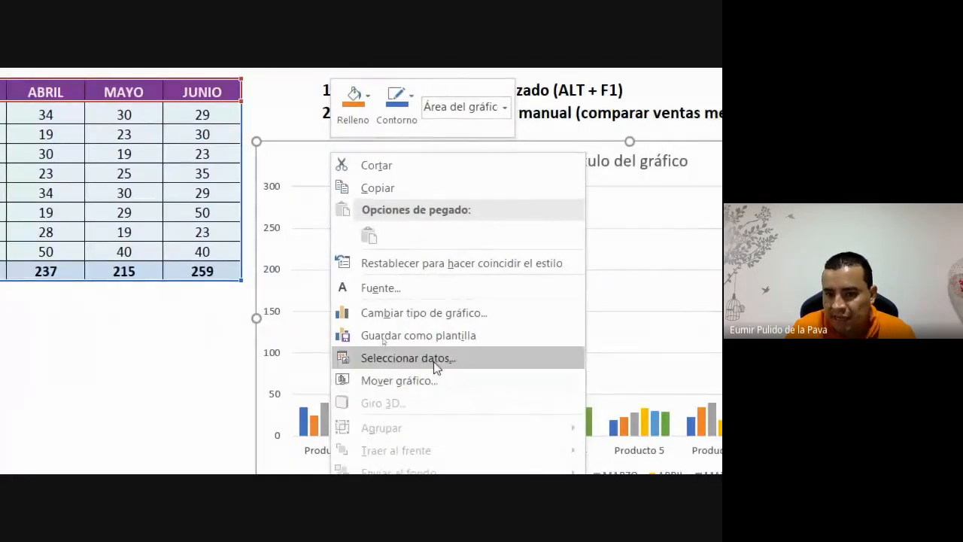
{"action": "left_click", "coordinate": [435, 359]}
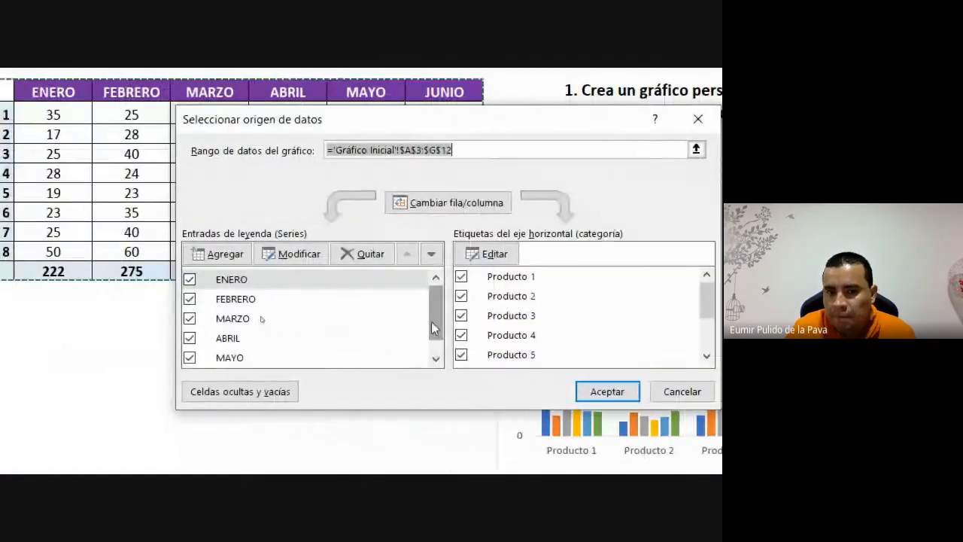
{"action": "left_click_drag", "start_coordinate": [434, 329], "coordinate": [439, 344]}
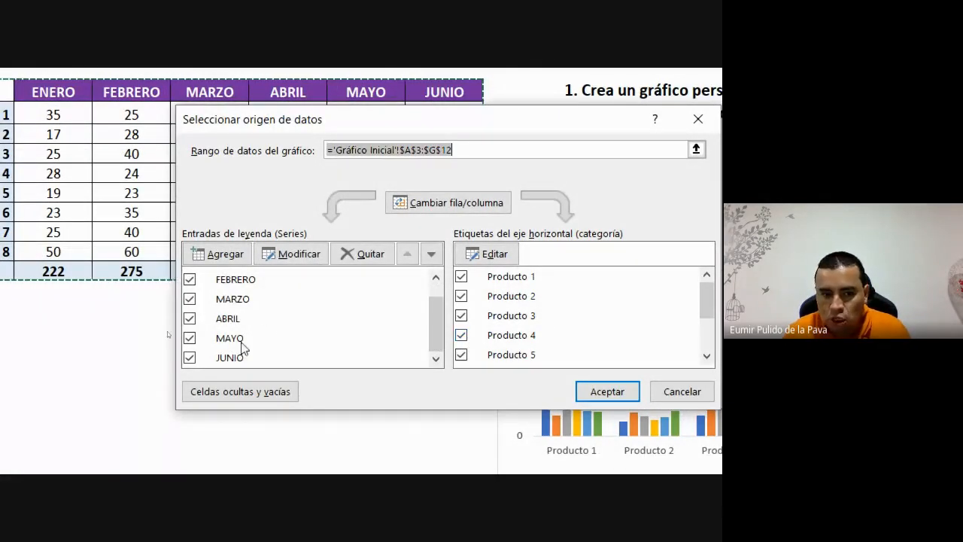
{"action": "left_click_drag", "start_coordinate": [436, 338], "coordinate": [435, 301]}
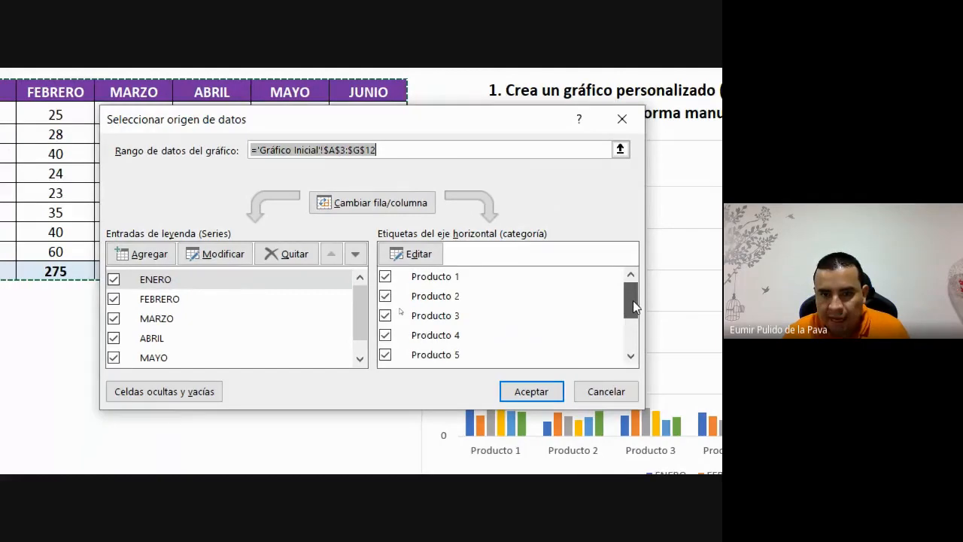
{"action": "left_click_drag", "start_coordinate": [632, 305], "coordinate": [634, 351]}
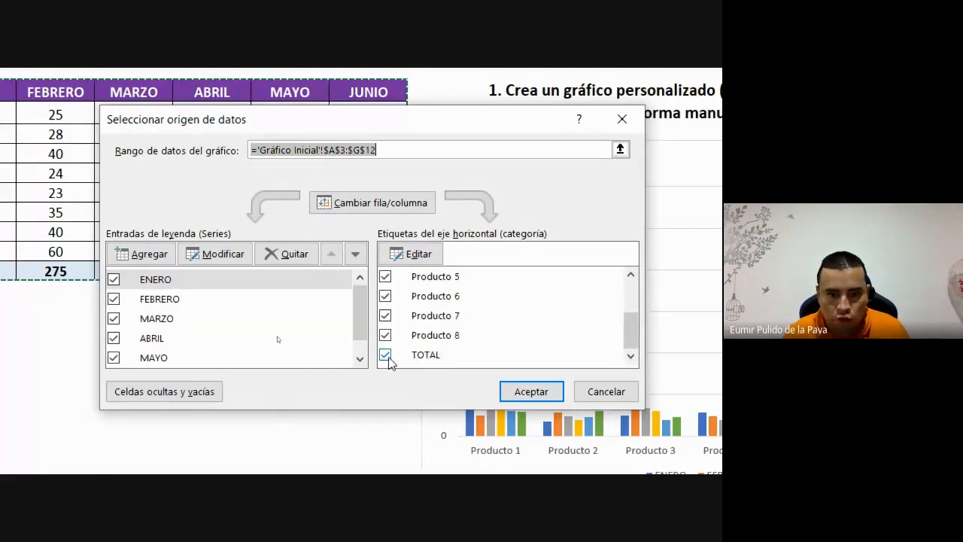
{"action": "left_click", "coordinate": [386, 355]}
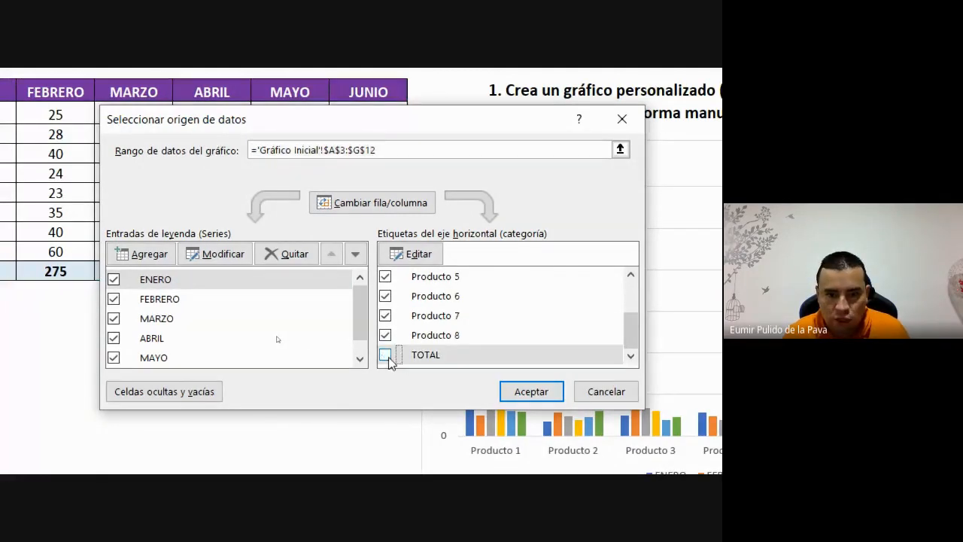
{"action": "left_click", "coordinate": [531, 392]}
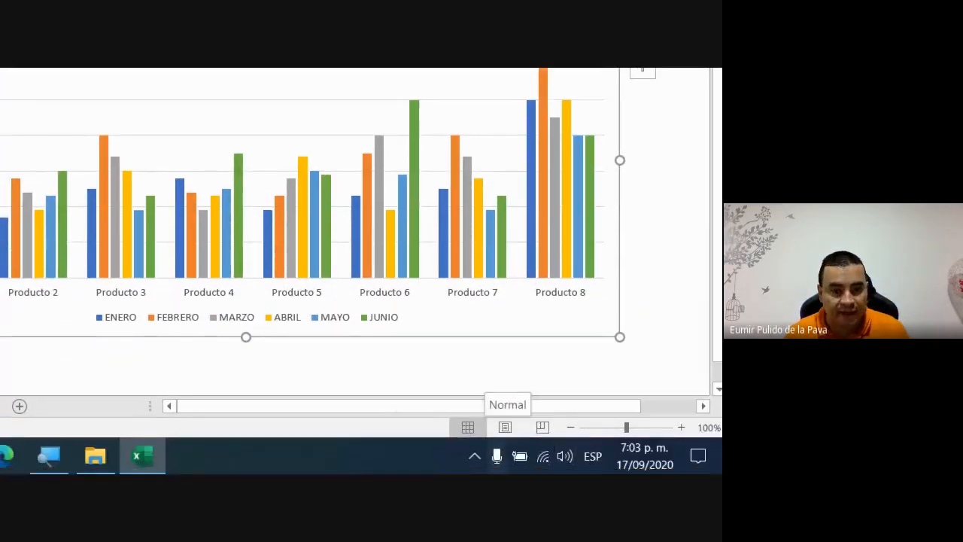
- Set the Magnifier back to 100% and close it
{"action": "left_click", "coordinate": [213, 455]}
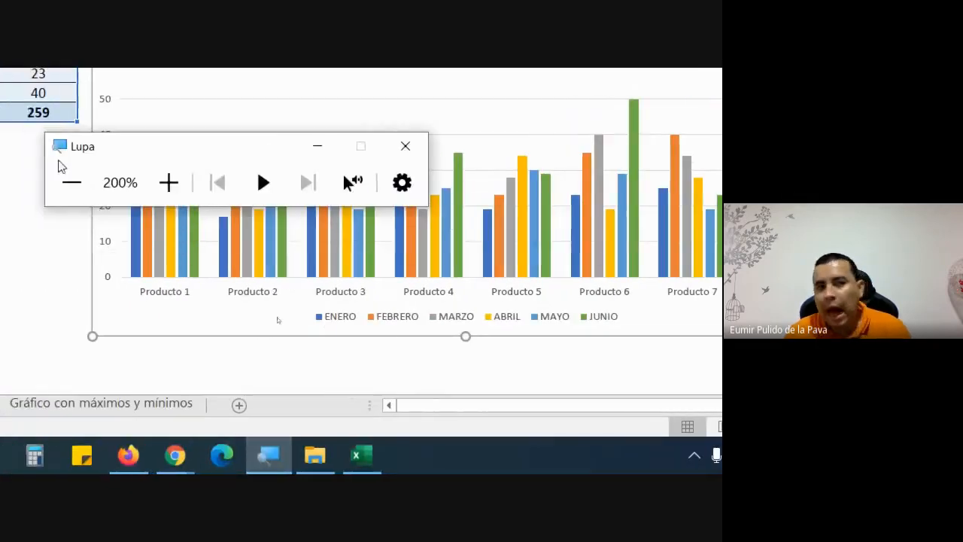
{"action": "left_click", "coordinate": [16, 183]}
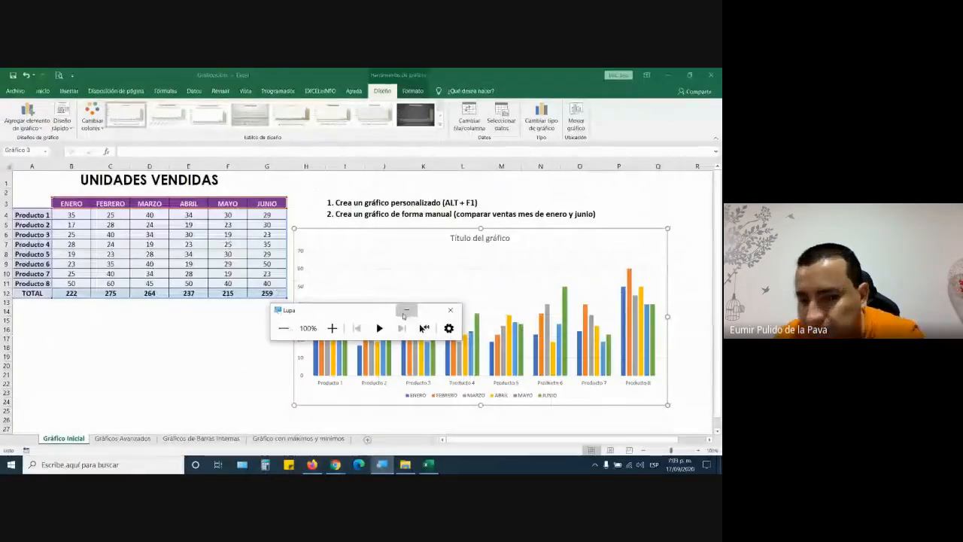
{"action": "left_click", "coordinate": [450, 310]}
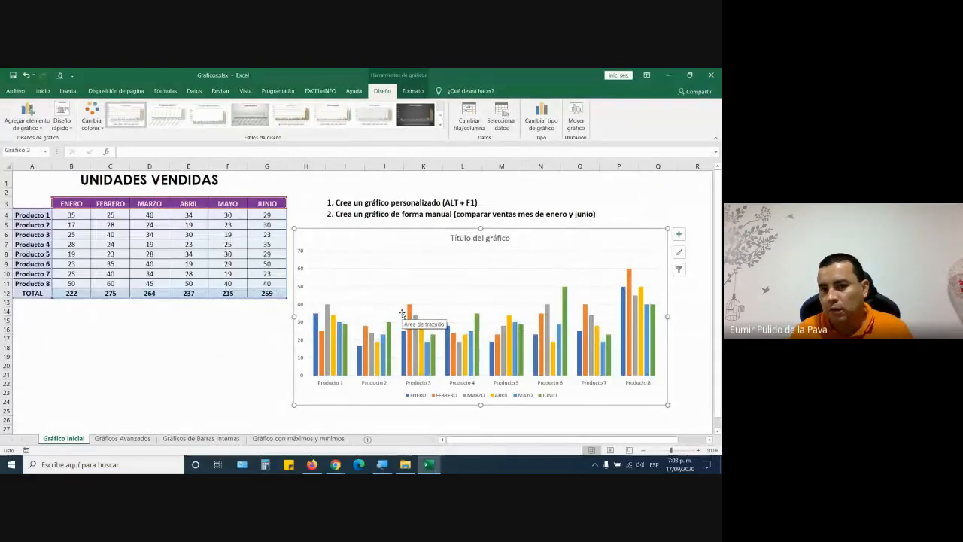
- Select the chart title, check the Google Meet call in Chrome, and return to Excel
{"action": "left_click", "coordinate": [501, 240]}
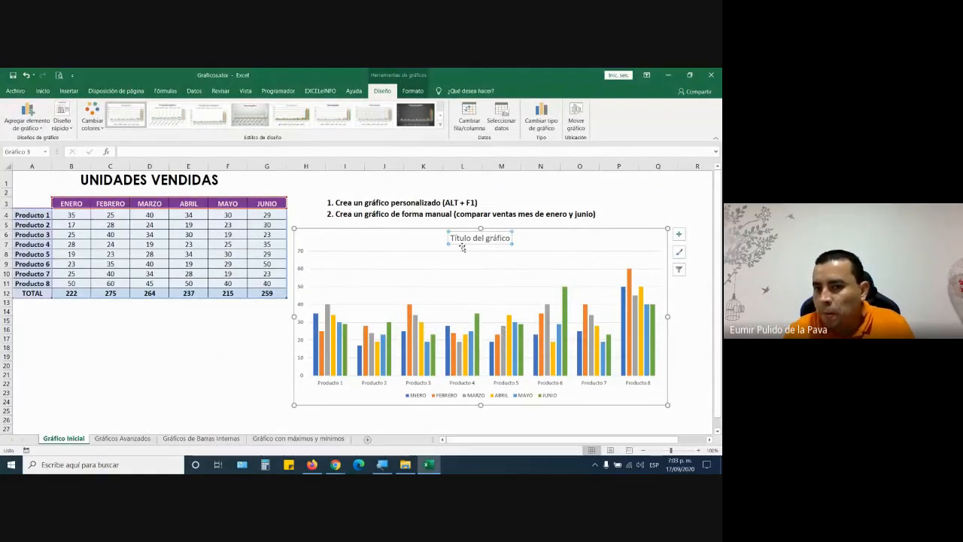
{"action": "left_click", "coordinate": [336, 465]}
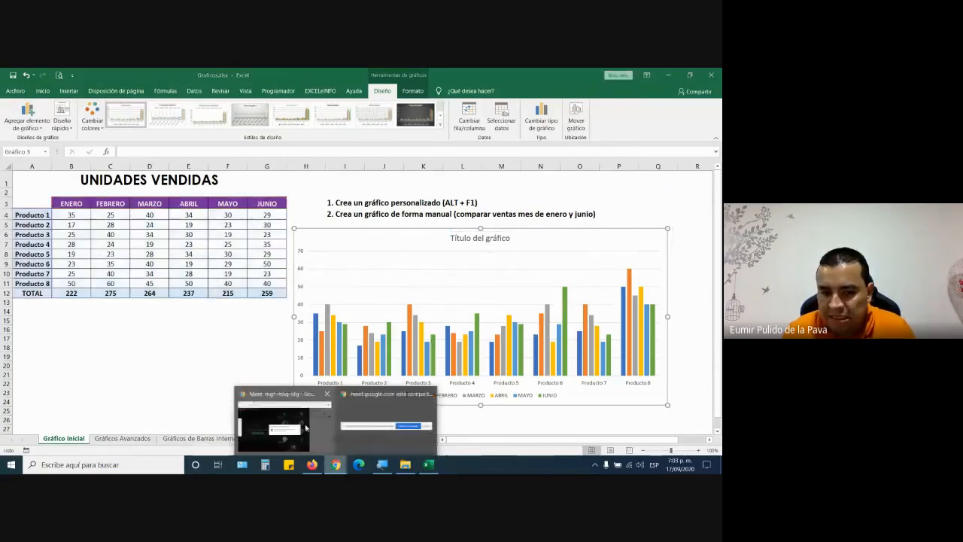
{"action": "left_click", "coordinate": [305, 428]}
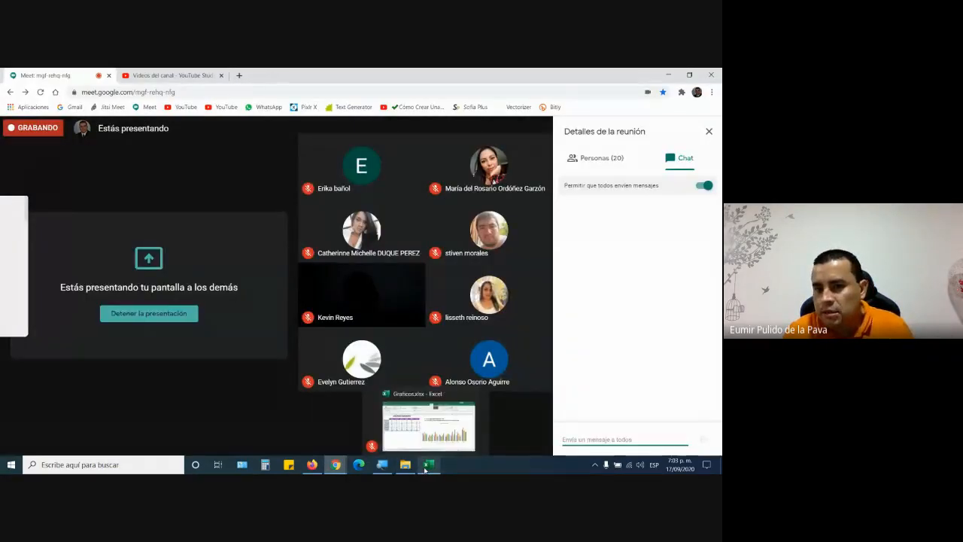
{"action": "left_click", "coordinate": [425, 470]}
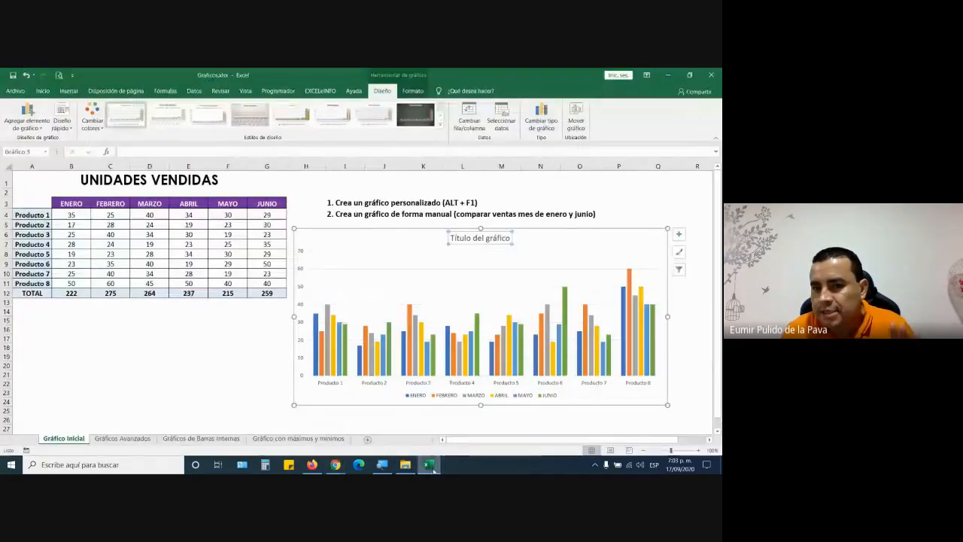
- Overwrite 'Título del gráfico' with the placeholder text 'lkjasjkldj asjldjas dlkjkl ajd kiasjd'
{"action": "left_click_drag", "start_coordinate": [451, 238], "coordinate": [511, 248]}
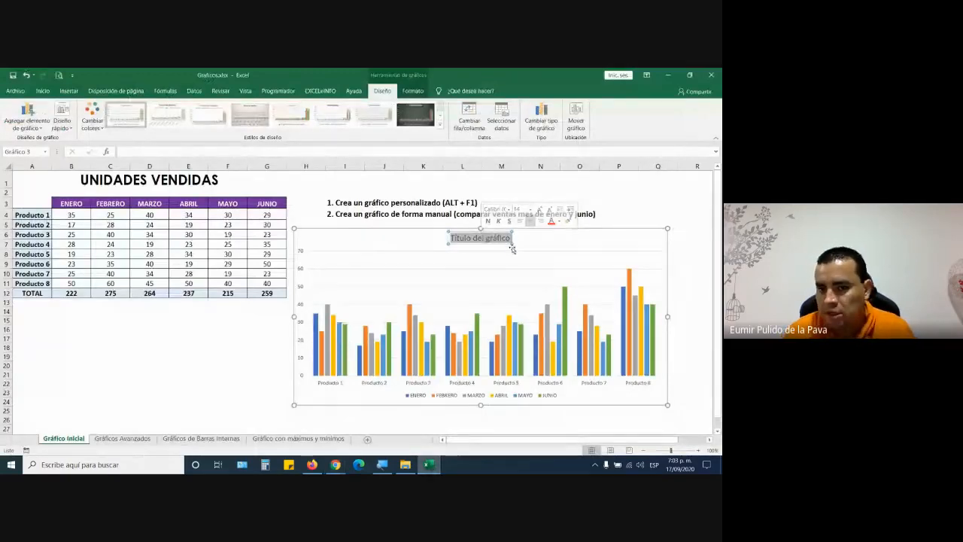
{"action": "type", "text": "lkjasjkldj"}
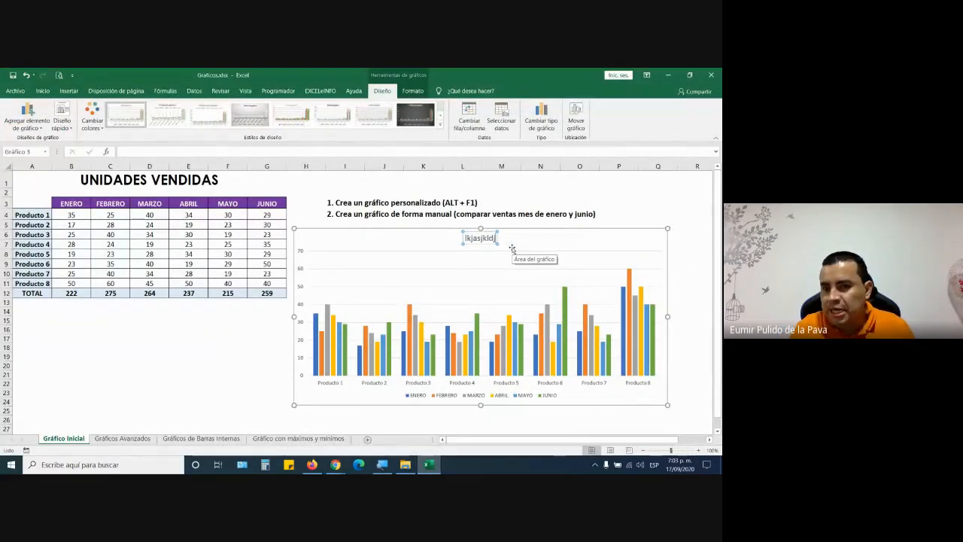
{"action": "type", "text": " asjldjas dlkjkl ajd"}
{"action": "type", "text": "klasjd"}
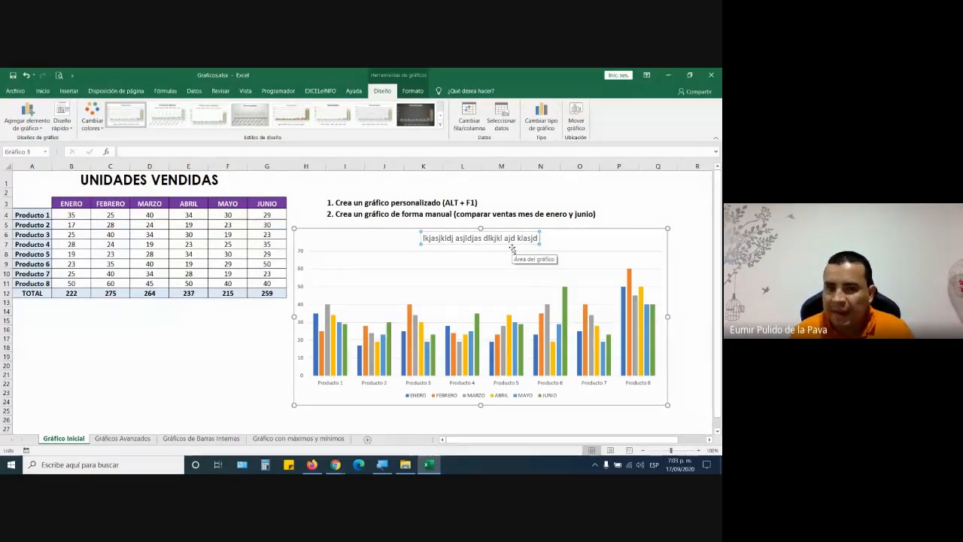
{"action": "key", "text": "Escape"}
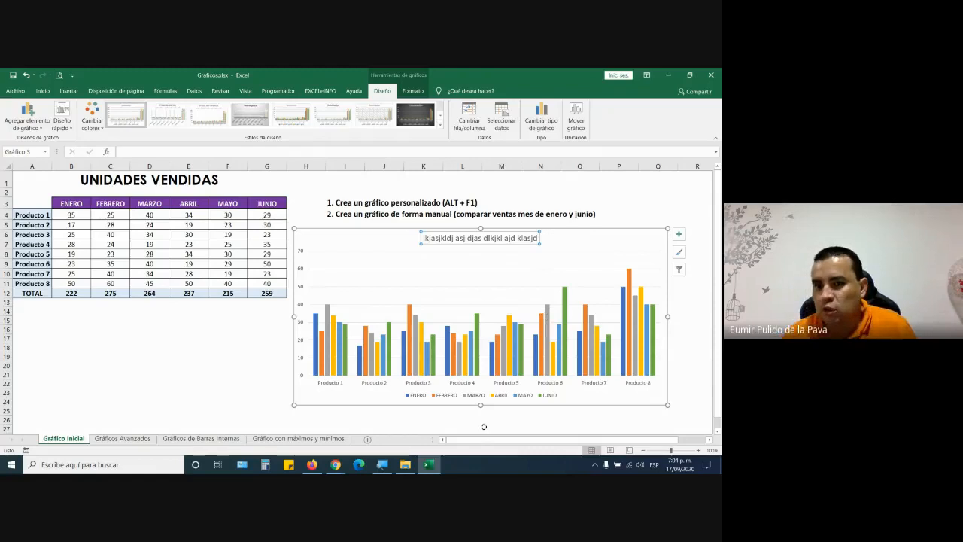
- Link the chart title to heading cell A1 with a formula in the formula bar
{"action": "triple_click", "coordinate": [478, 239]}
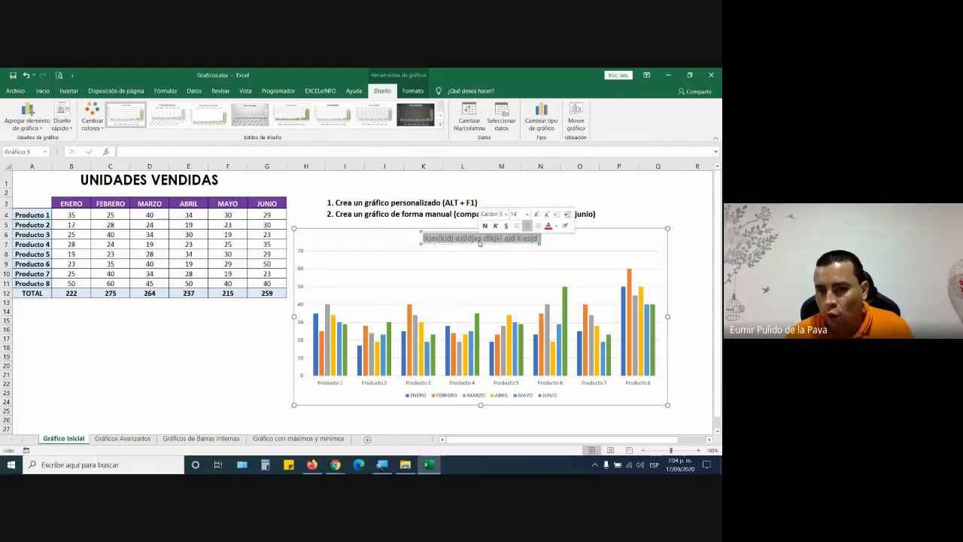
{"action": "left_click", "coordinate": [482, 240]}
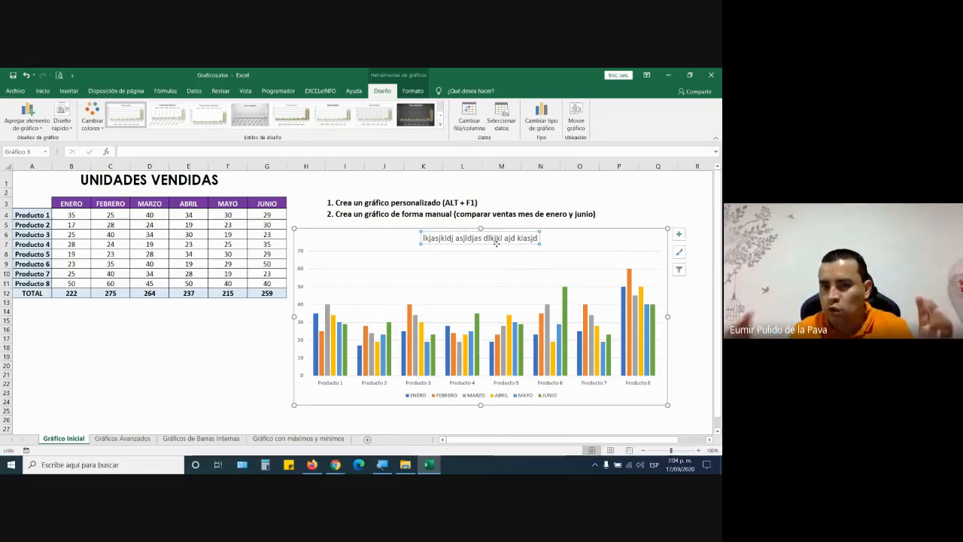
{"action": "left_click", "coordinate": [139, 152]}
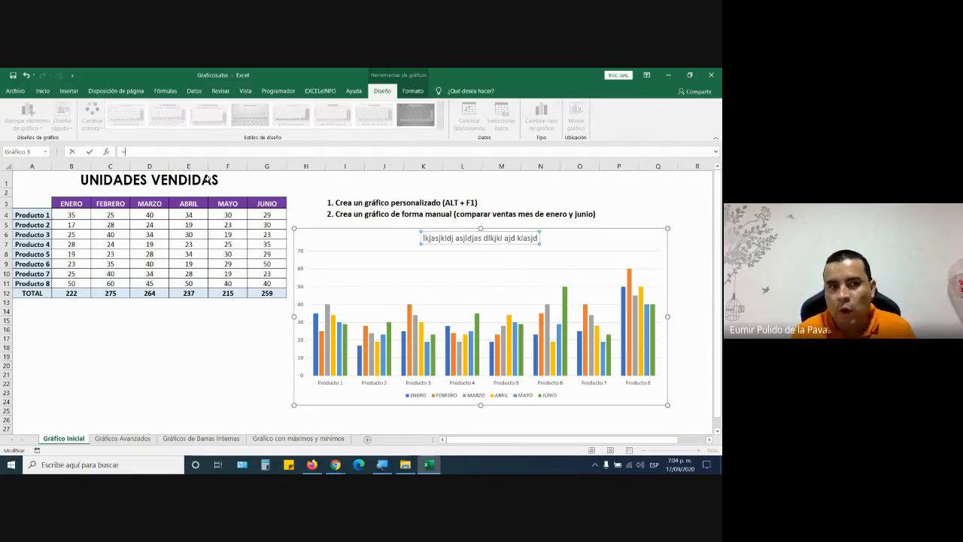
{"action": "left_click", "coordinate": [118, 178]}
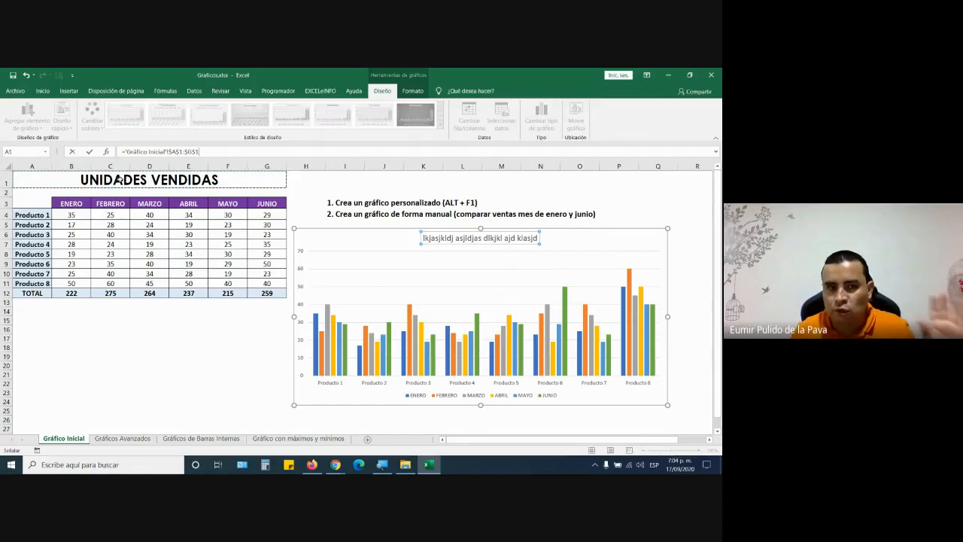
{"action": "key", "text": "Return"}
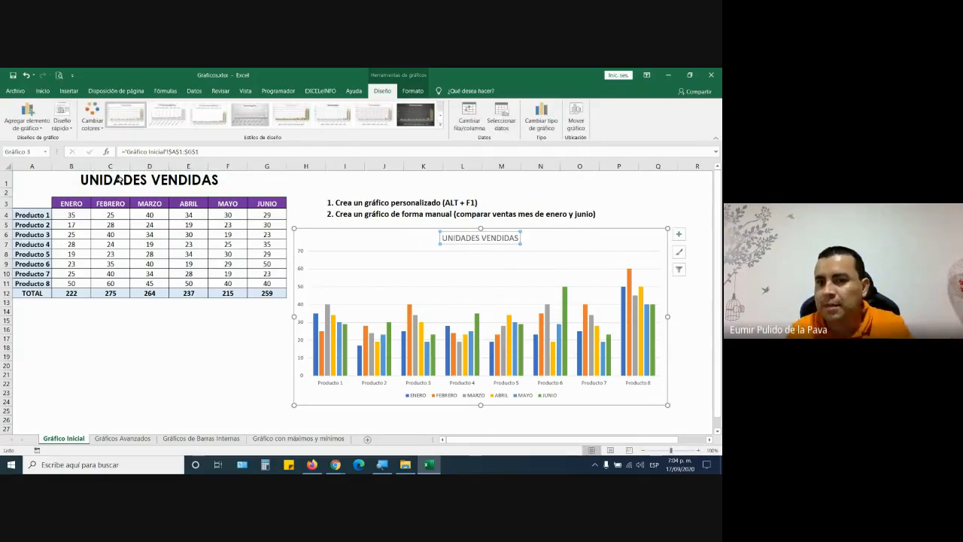
- Append 2019 to the A1 heading so it reads UNIDADES VENDIDAS 2019
{"action": "left_click", "coordinate": [232, 177]}
{"action": "double_click", "coordinate": [231, 177]}
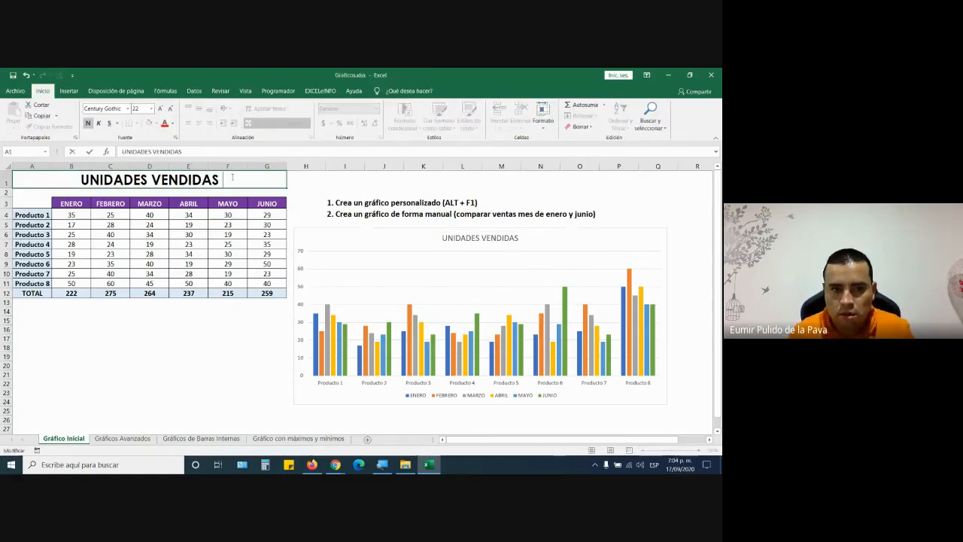
{"action": "type", "text": "2019"}
{"action": "key", "text": "Return"}
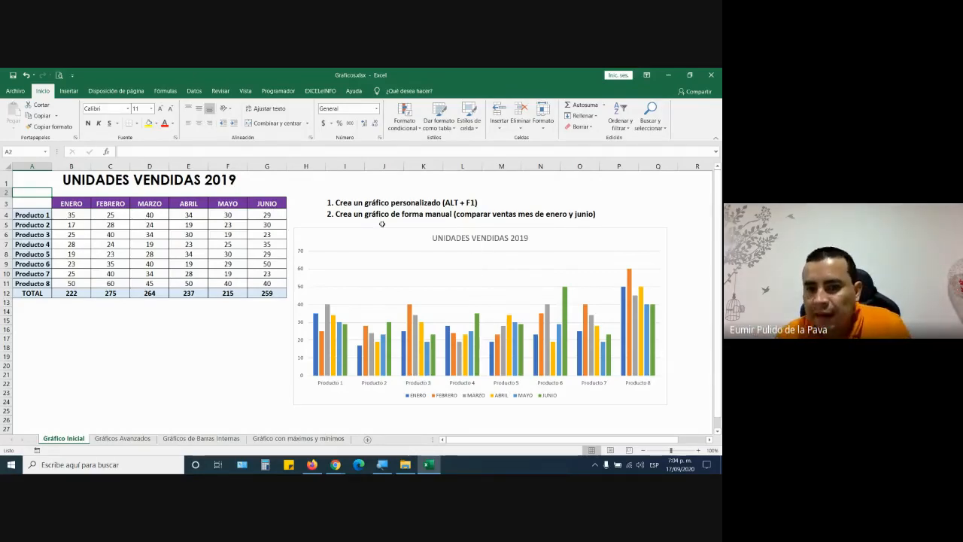
- Move the chart to the sheet's top-left over the table and show the Diseño chart tools
{"action": "left_click_drag", "start_coordinate": [381, 231], "coordinate": [104, 175]}
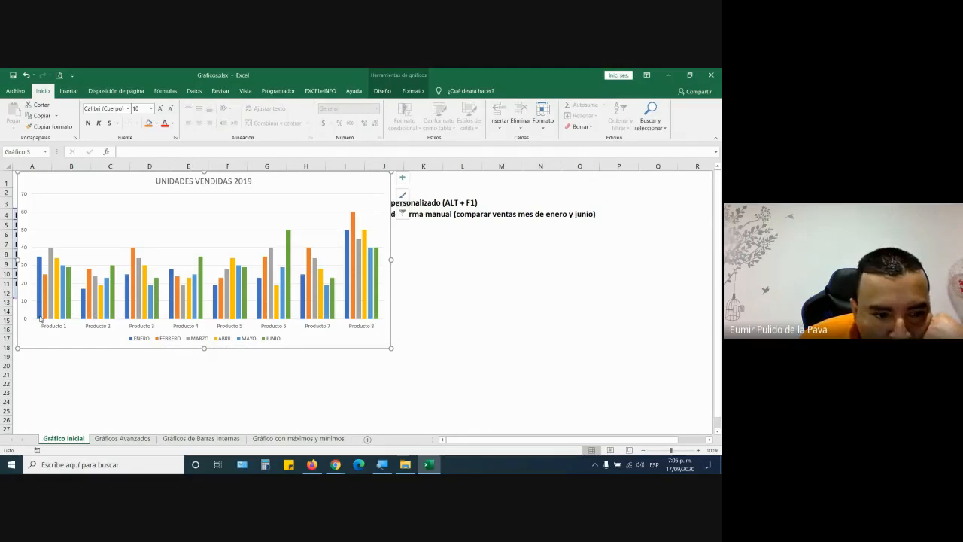
{"action": "mouse_move", "coordinate": [39, 294]}
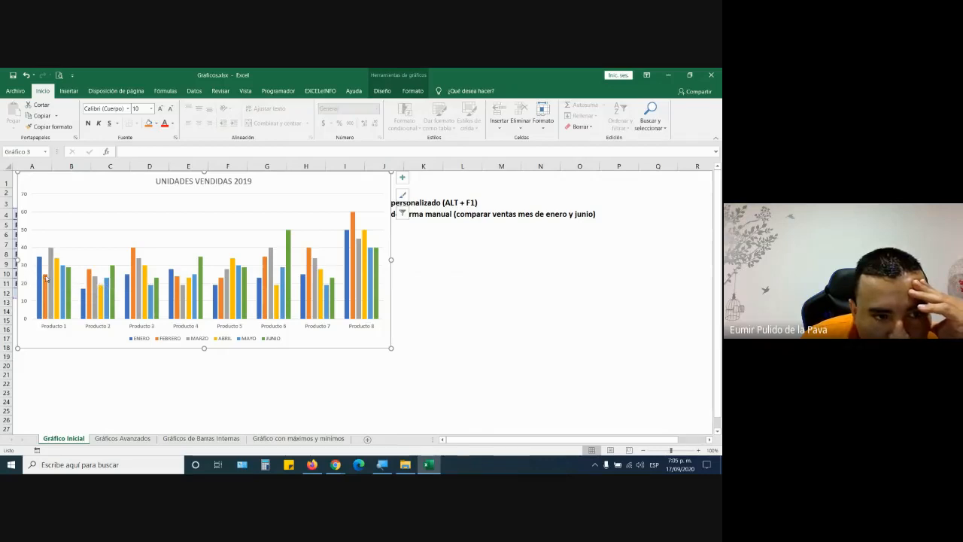
{"action": "mouse_move", "coordinate": [52, 253]}
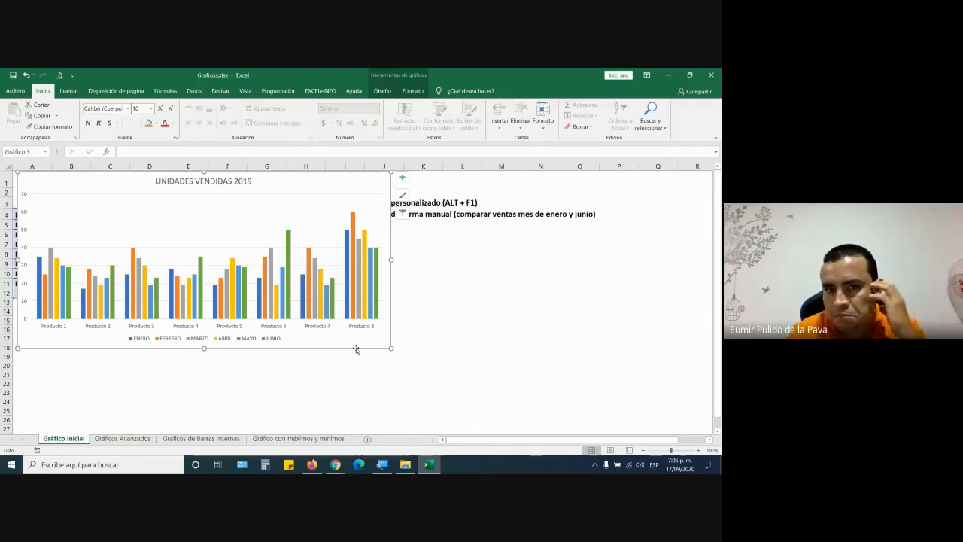
{"action": "left_click", "coordinate": [415, 74]}
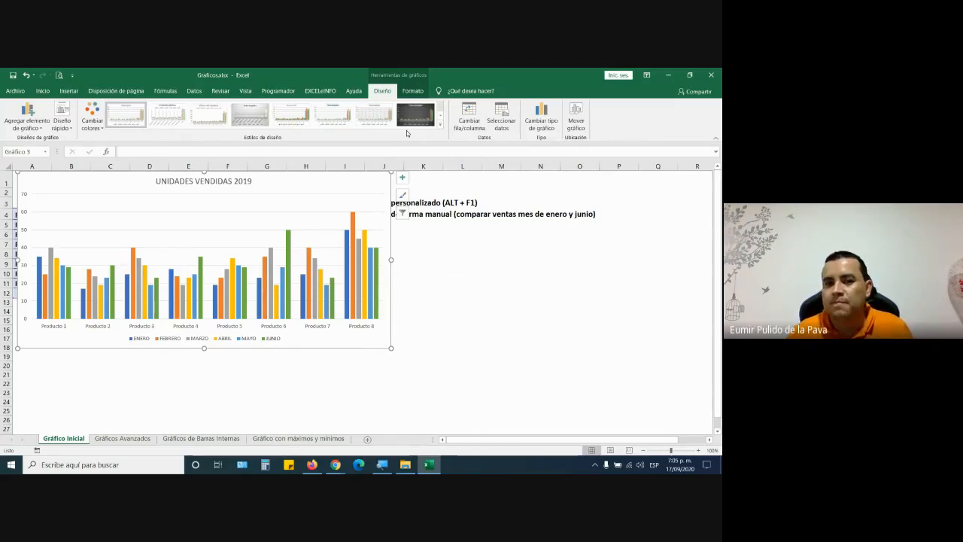
- Drag the chart down-right off the table and set Leyenda to Arriba so the months show on top
{"action": "left_click_drag", "start_coordinate": [387, 346], "coordinate": [589, 369]}
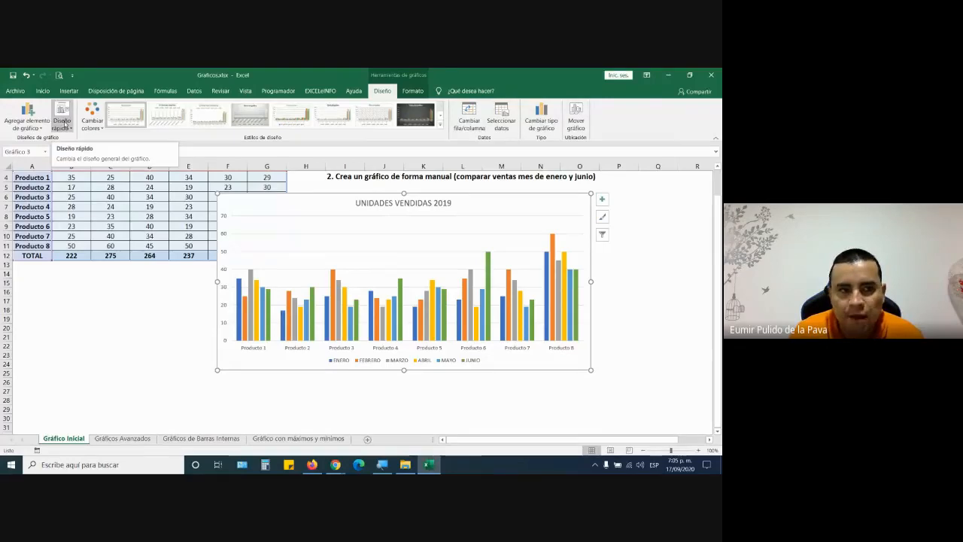
{"action": "left_click", "coordinate": [28, 119]}
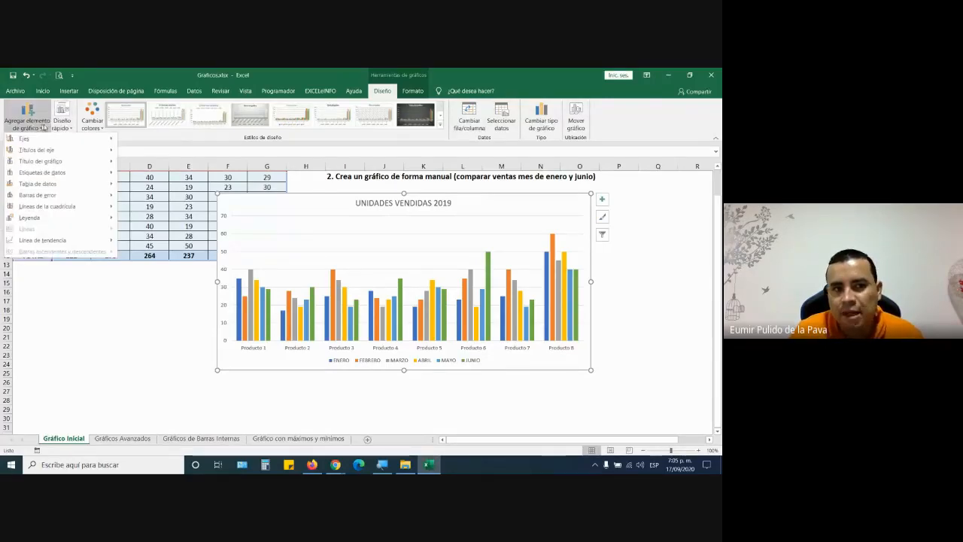
{"action": "mouse_move", "coordinate": [59, 143]}
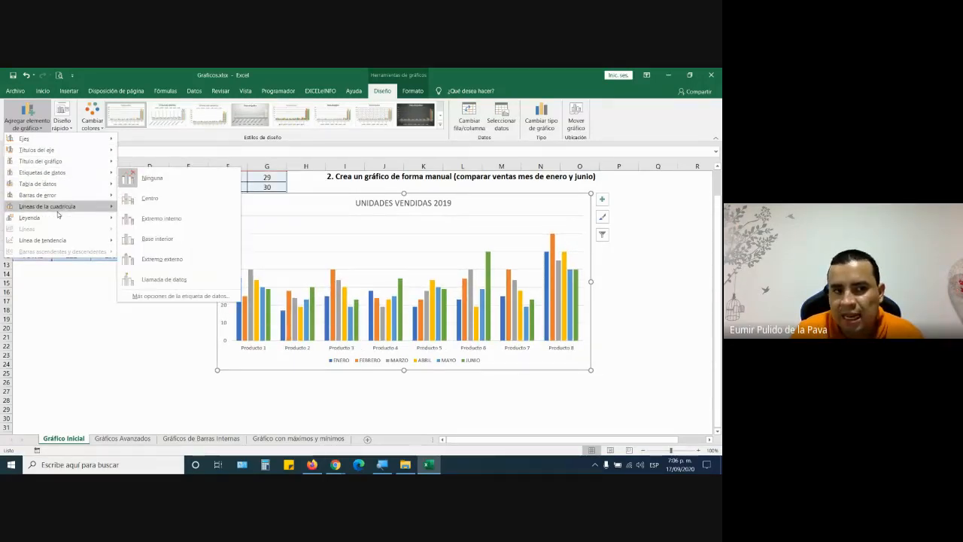
{"action": "mouse_move", "coordinate": [56, 218]}
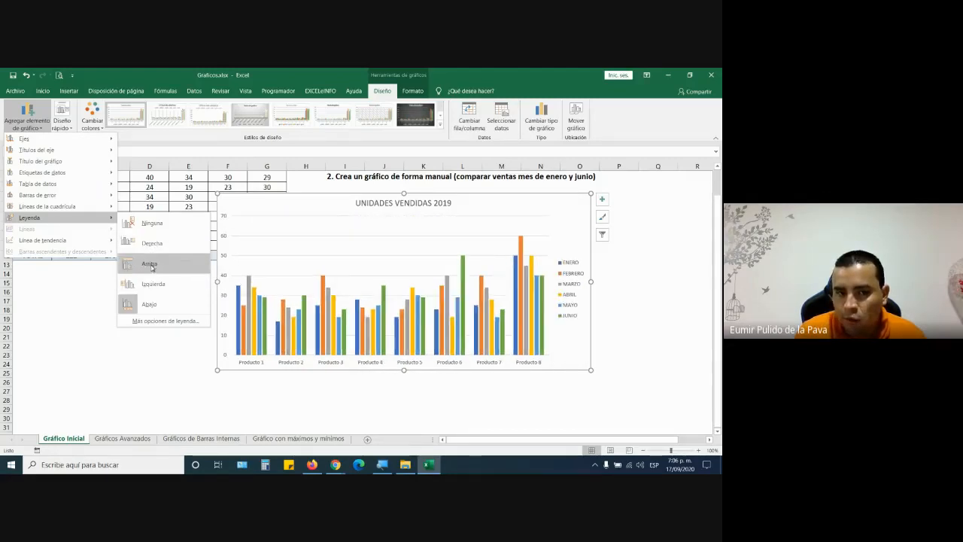
{"action": "left_click", "coordinate": [150, 268]}
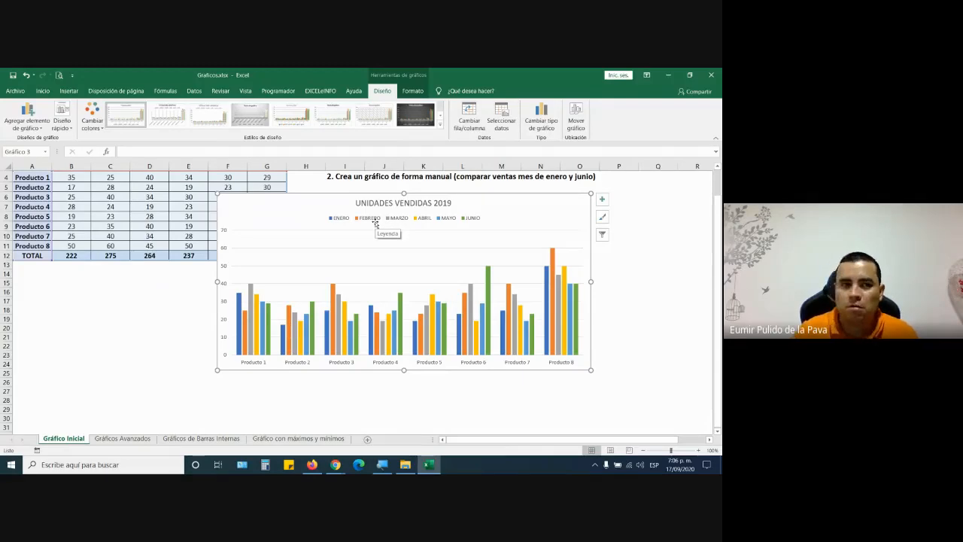
- Apply the Diseño rápido layout with column data labels, then move the chart up to row 1
{"action": "left_click", "coordinate": [57, 111]}
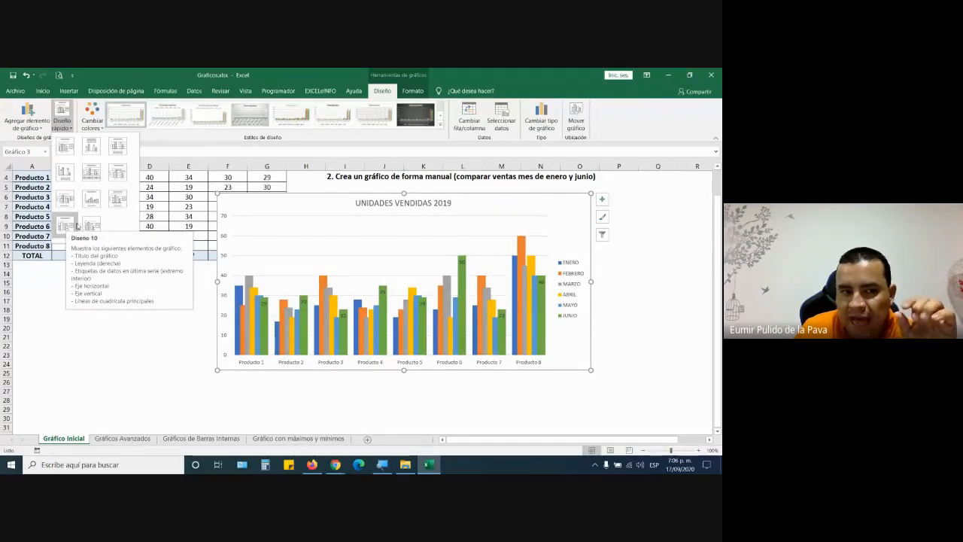
{"action": "left_click", "coordinate": [64, 173]}
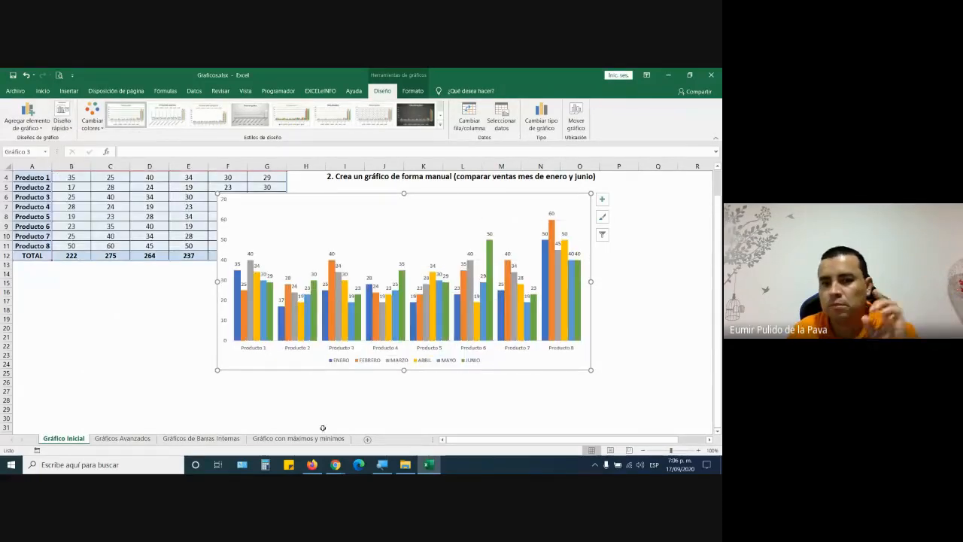
{"action": "left_click_drag", "start_coordinate": [523, 364], "coordinate": [321, 344]}
{"action": "scroll", "coordinate": [409, 372], "scroll_direction": "up", "scroll_amount": 1}
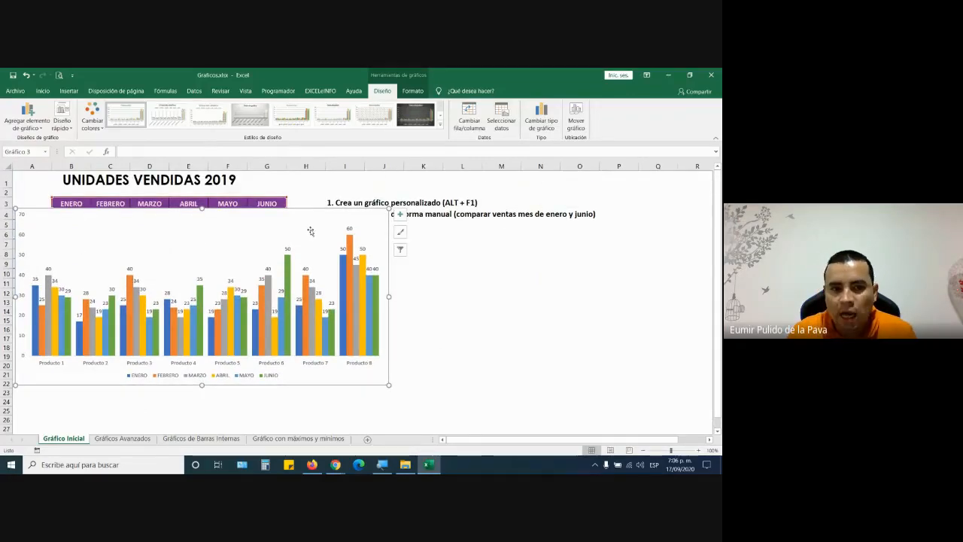
{"action": "left_click_drag", "start_coordinate": [307, 212], "coordinate": [307, 176]}
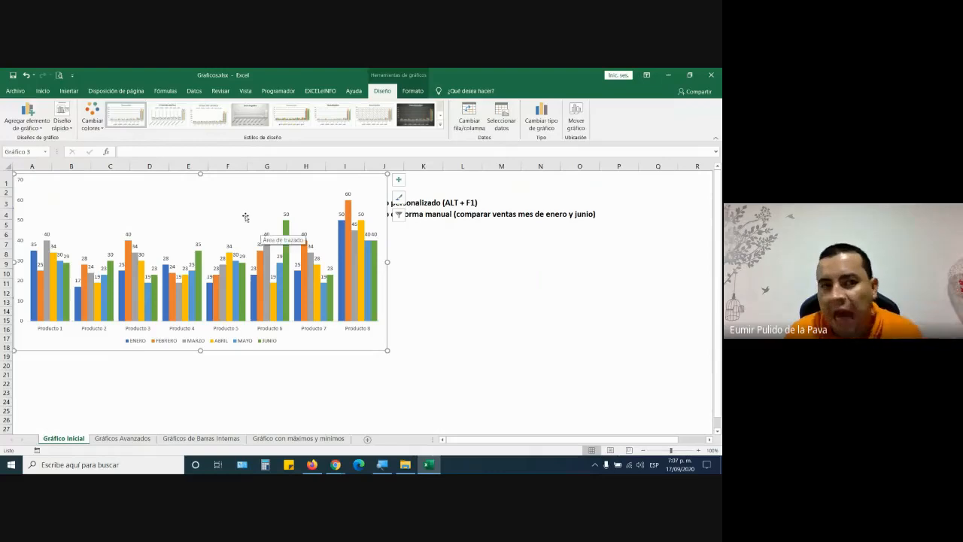
- Add a chart title Encima del gráfico and shift the chart down to reveal the table
{"action": "left_click", "coordinate": [25, 126]}
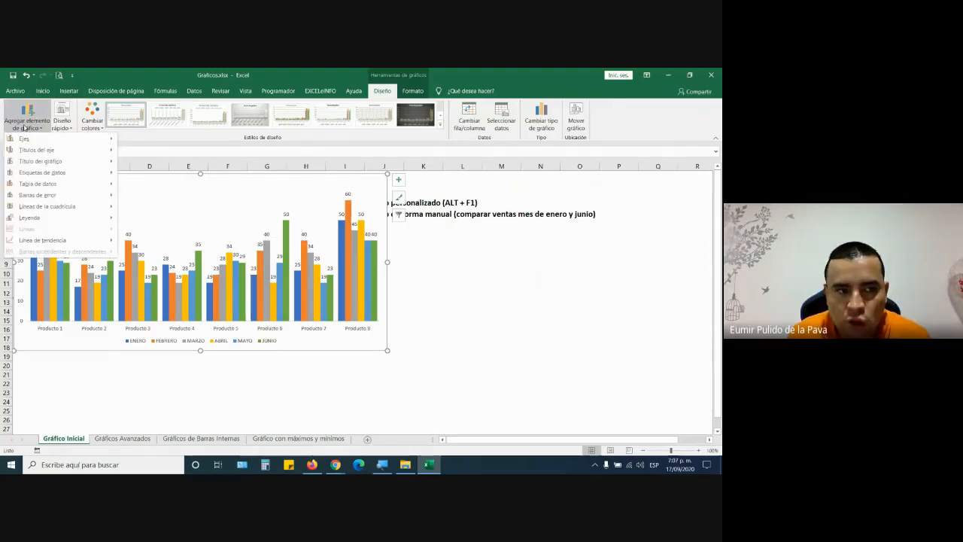
{"action": "mouse_move", "coordinate": [47, 143]}
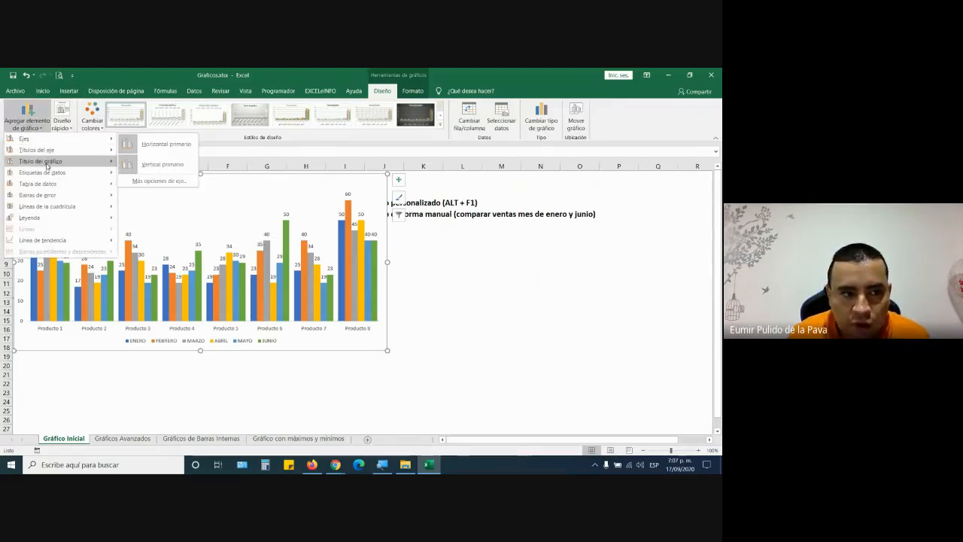
{"action": "mouse_move", "coordinate": [49, 163]}
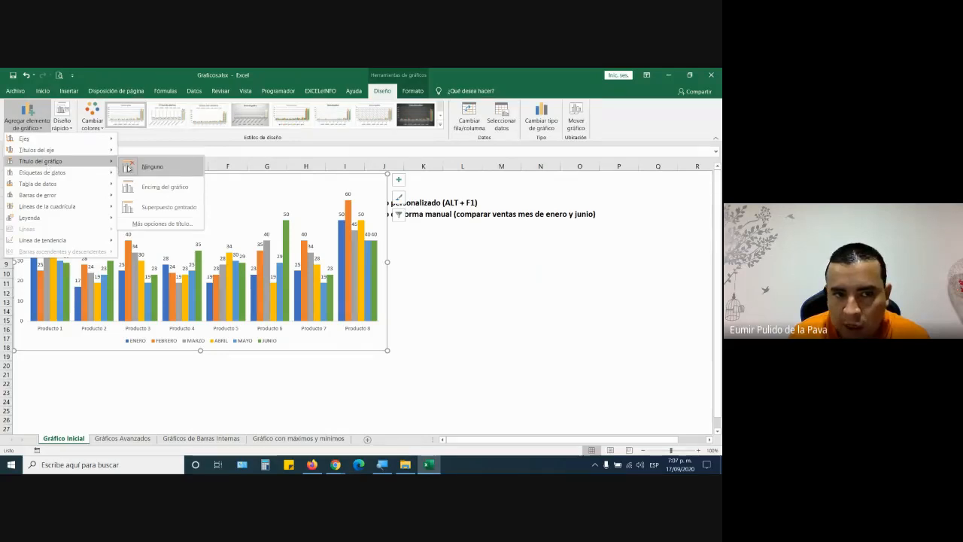
{"action": "left_click", "coordinate": [165, 187]}
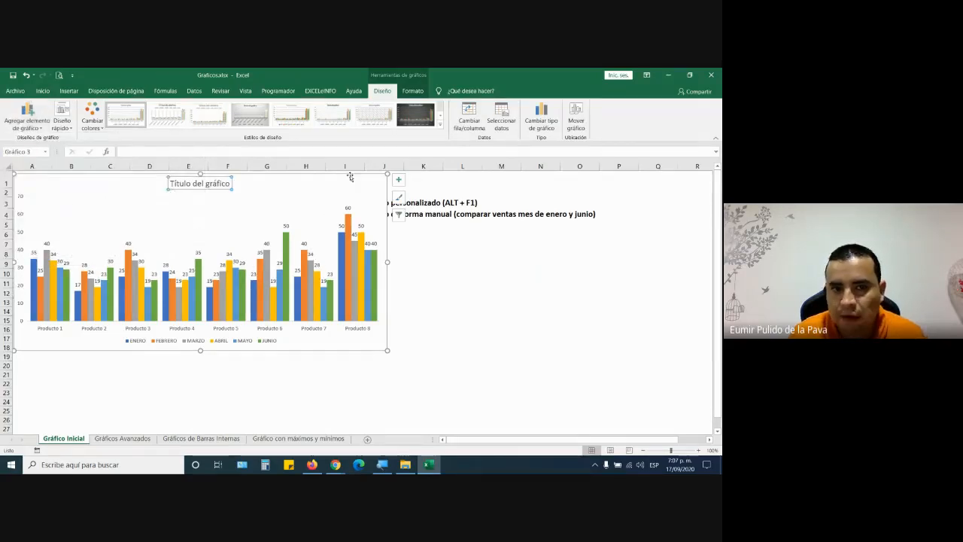
{"action": "left_click_drag", "start_coordinate": [350, 177], "coordinate": [485, 295]}
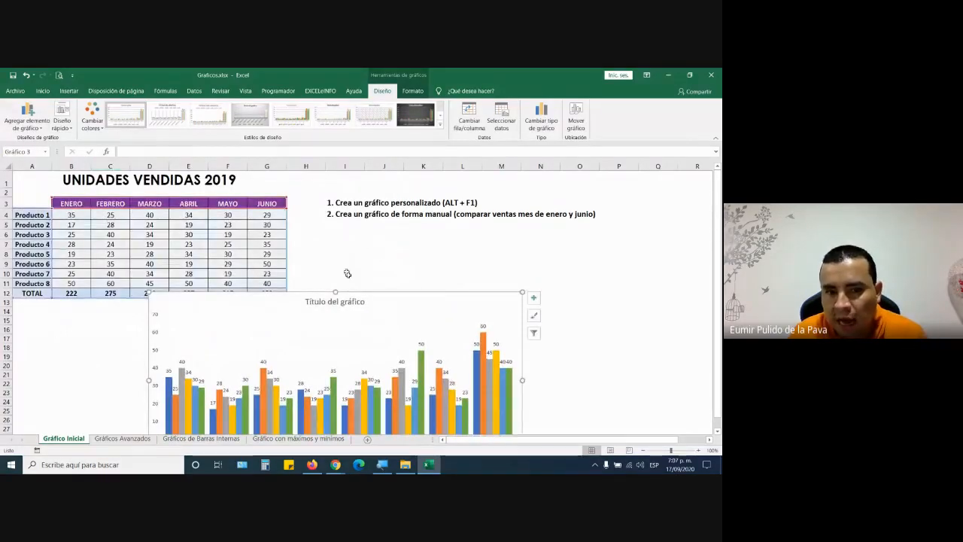
- Link the new title to A1 so it reads UNIDADES VENDIDAS 2019, then return the chart to the top-left
{"action": "left_click", "coordinate": [344, 303]}
{"action": "left_click", "coordinate": [140, 152]}
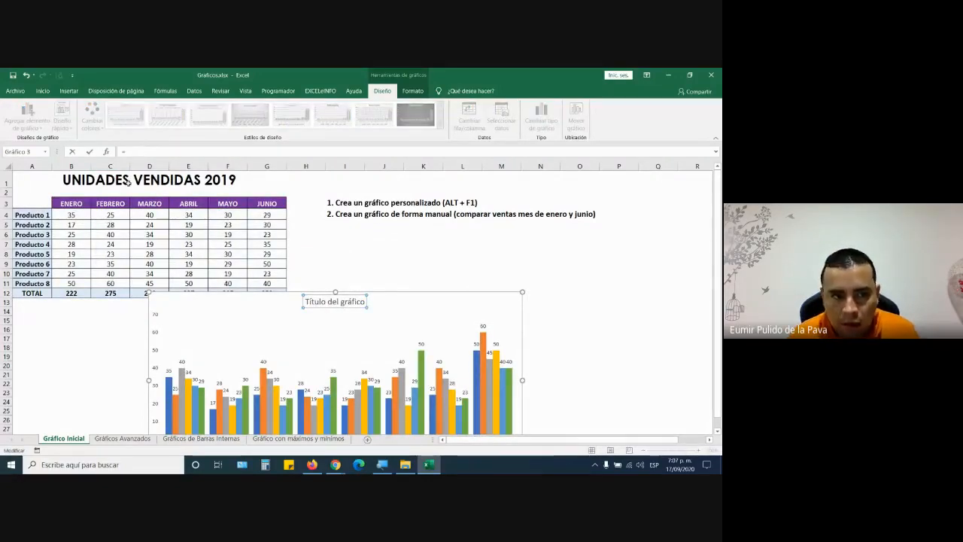
{"action": "left_click", "coordinate": [128, 181]}
{"action": "key", "text": "Return"}
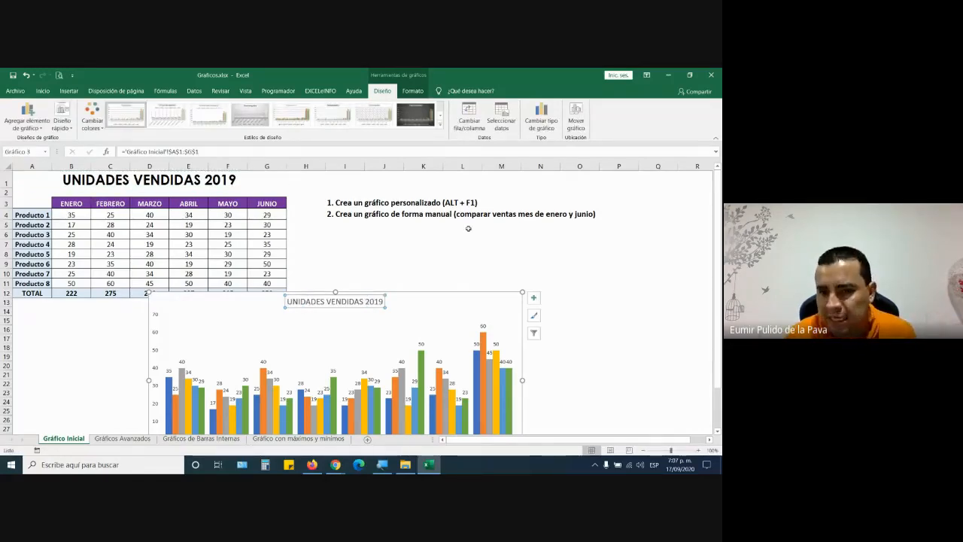
{"action": "left_click", "coordinate": [501, 270]}
{"action": "left_click_drag", "start_coordinate": [474, 292], "coordinate": [339, 171]}
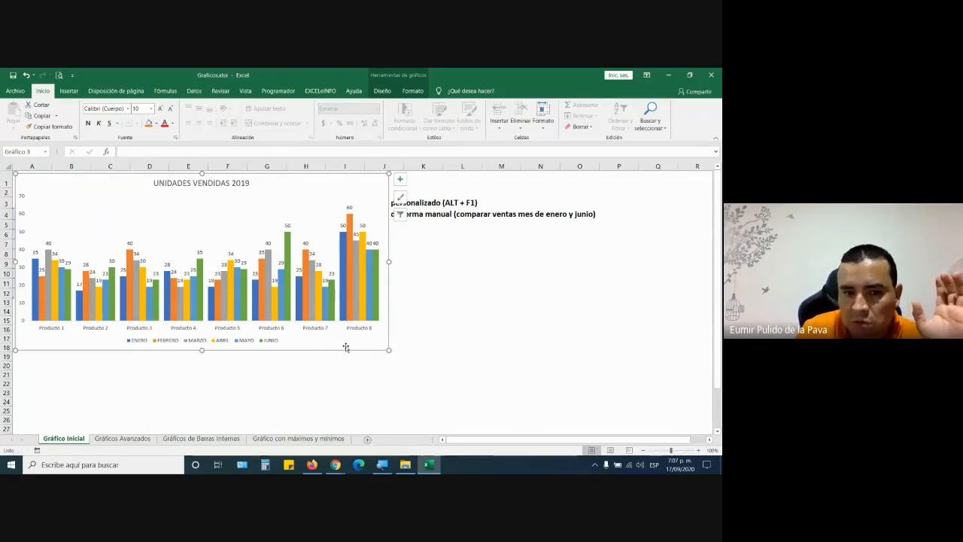
- Apply the Multicolor palette and the dark chart style, then enlarge the chart by its corner
{"action": "left_click", "coordinate": [398, 77]}
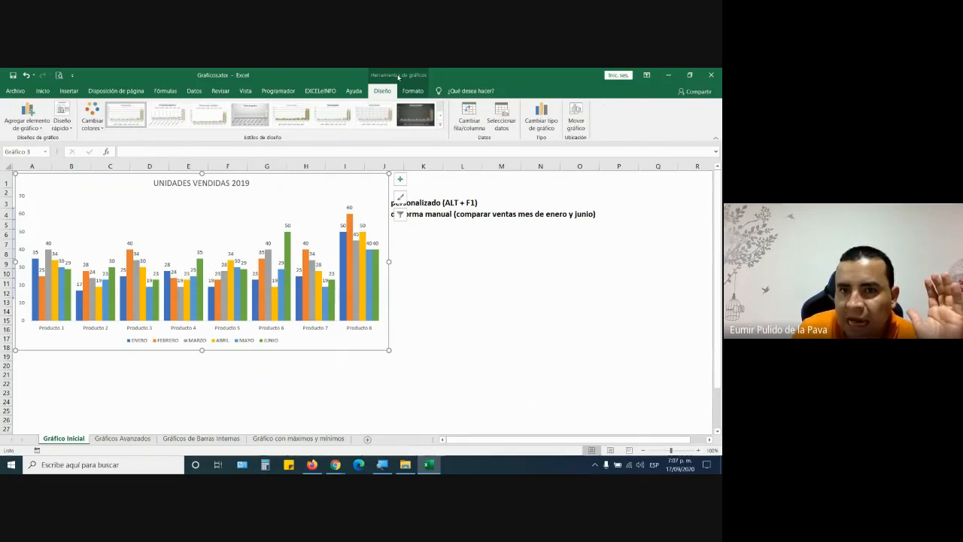
{"action": "left_click", "coordinate": [91, 118]}
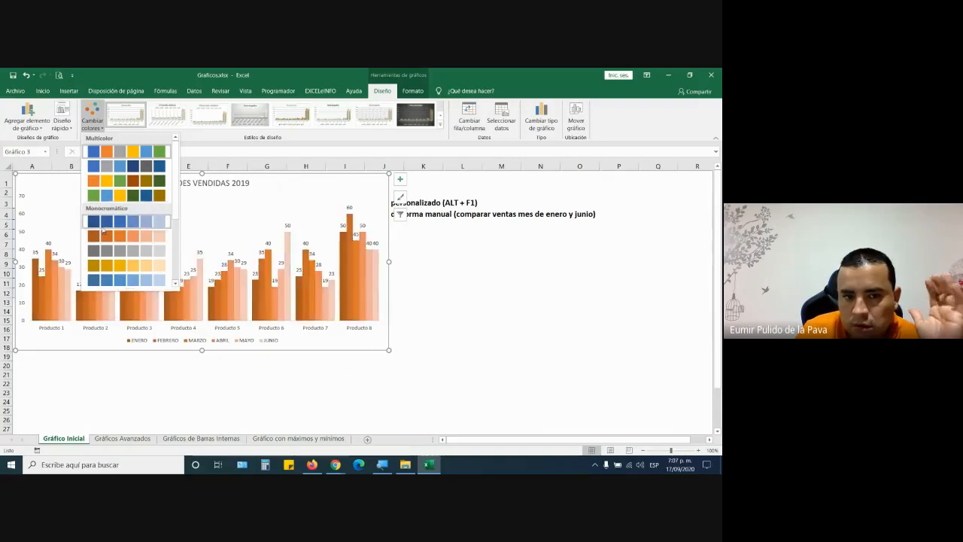
{"action": "left_click", "coordinate": [120, 152]}
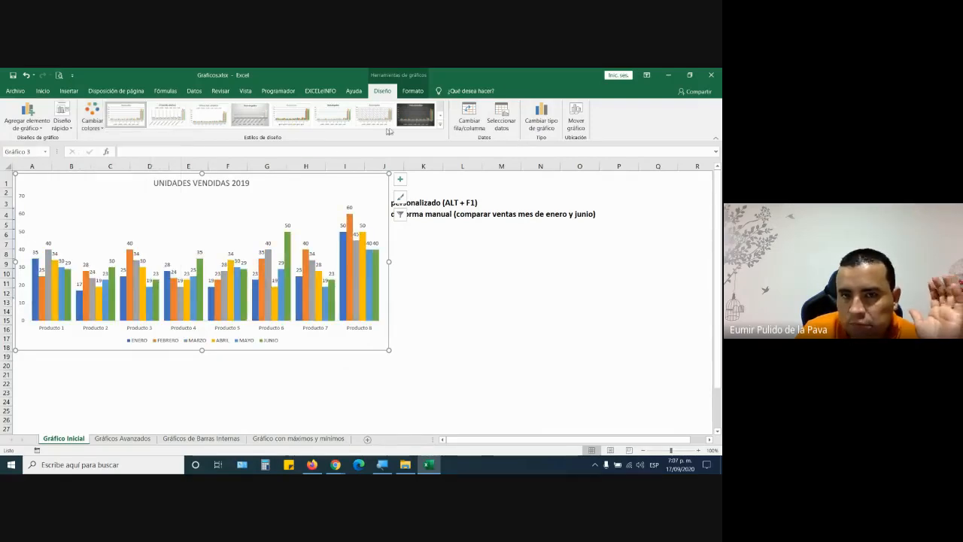
{"action": "left_click", "coordinate": [440, 128]}
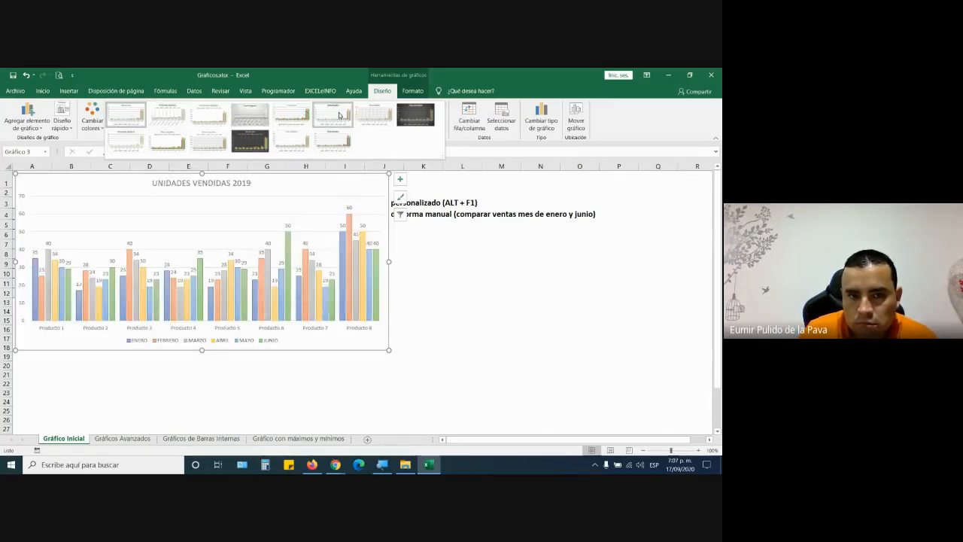
{"action": "left_click", "coordinate": [424, 125]}
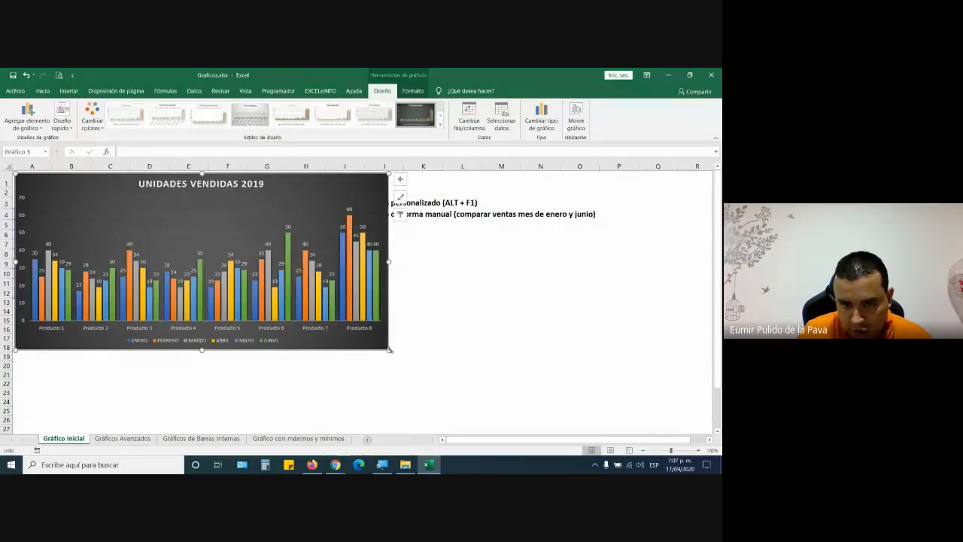
{"action": "left_click_drag", "start_coordinate": [389, 350], "coordinate": [543, 403]}
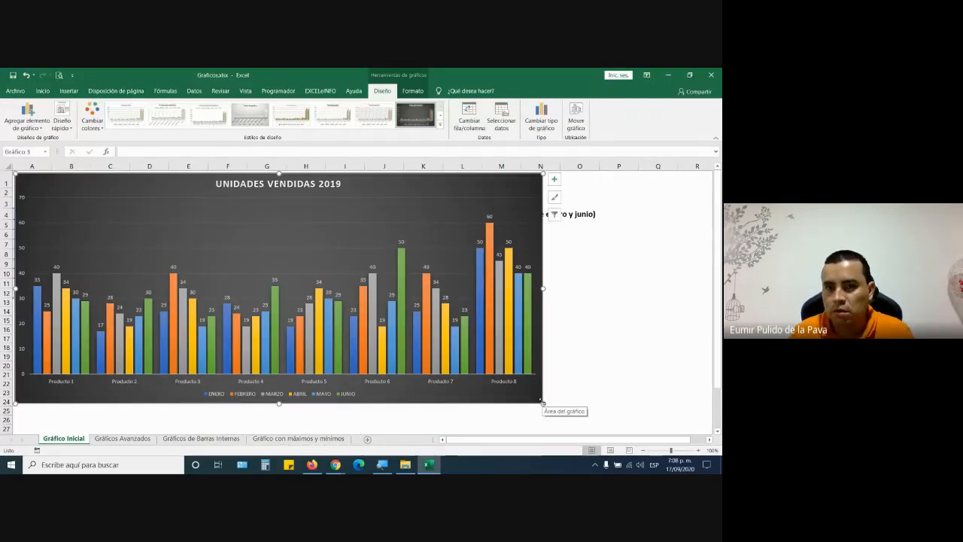
- Preview swapping rows and columns, revert to products as categories, and move the chart beside the table
{"action": "left_click", "coordinate": [471, 126]}
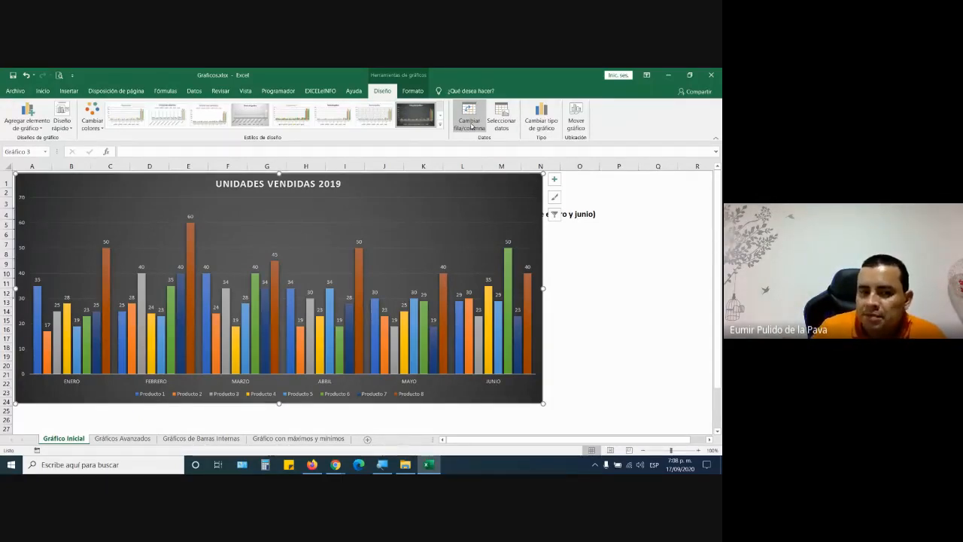
{"action": "left_click", "coordinate": [469, 122]}
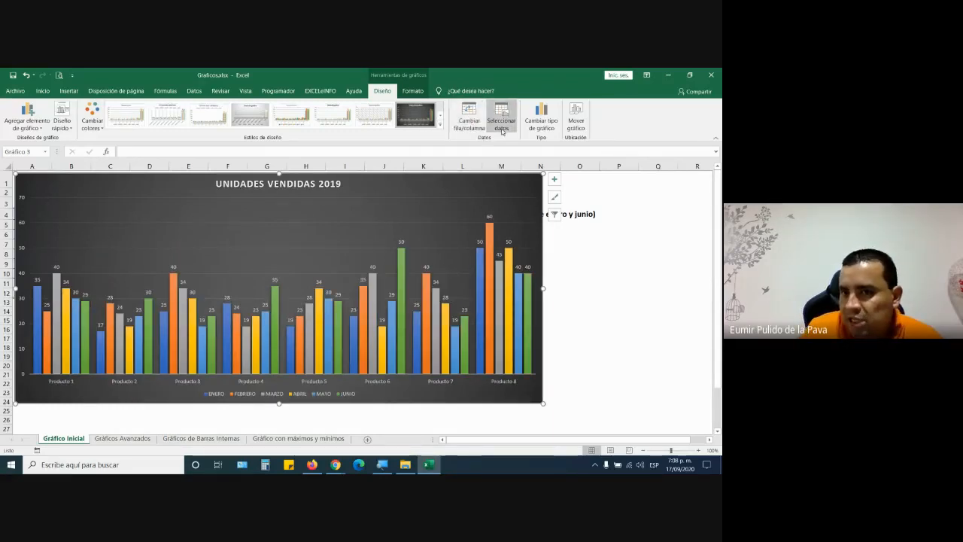
{"action": "left_click_drag", "start_coordinate": [381, 183], "coordinate": [668, 183]}
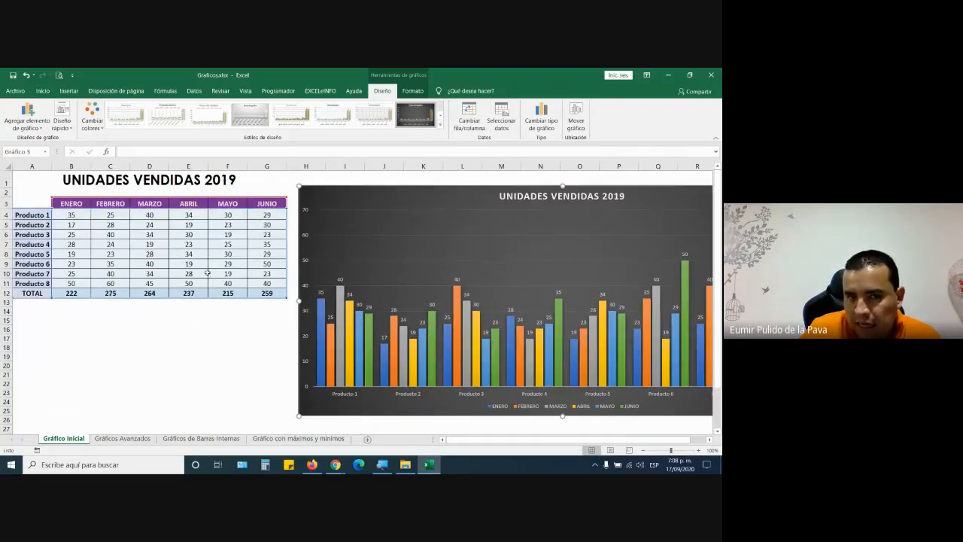
- Remove Producto 7 and Producto 8 from the chart's categories in Seleccionar datos
{"action": "left_click", "coordinate": [502, 117]}
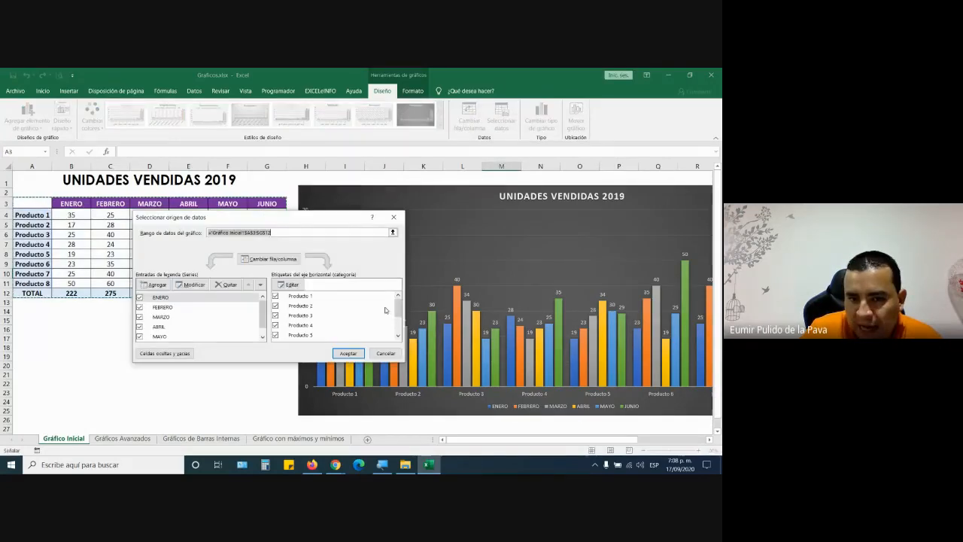
{"action": "scroll", "coordinate": [386, 309], "scroll_direction": "down", "scroll_amount": 2}
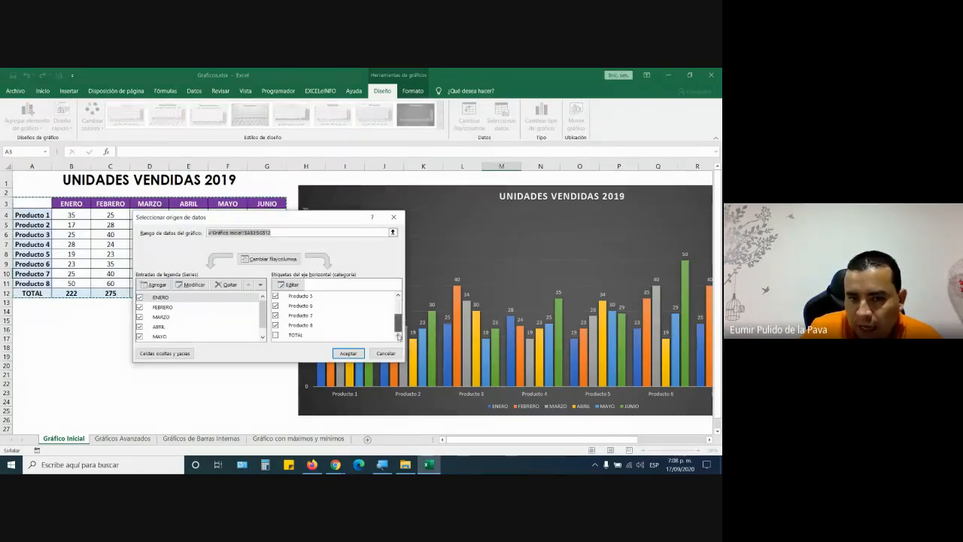
{"action": "left_click", "coordinate": [275, 325]}
{"action": "left_click", "coordinate": [276, 316]}
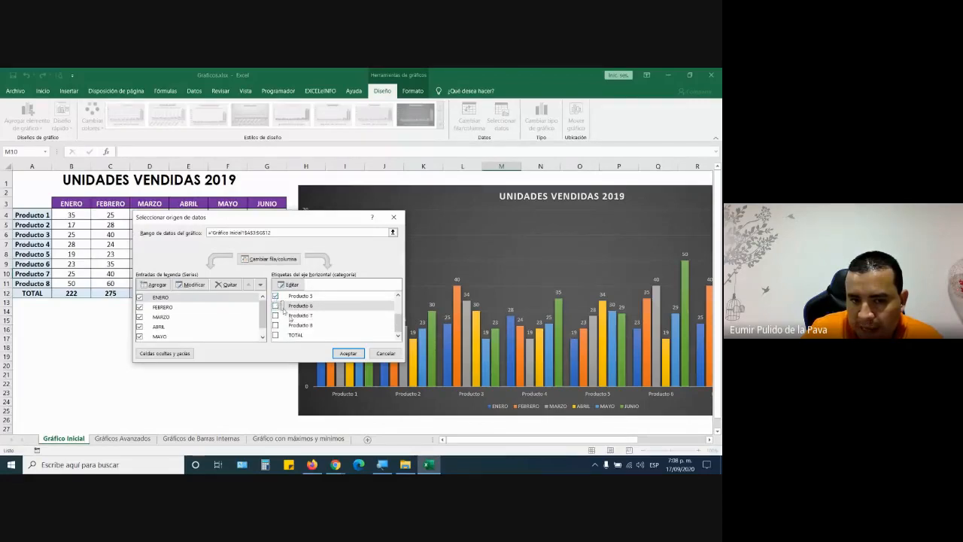
{"action": "left_click", "coordinate": [347, 353]}
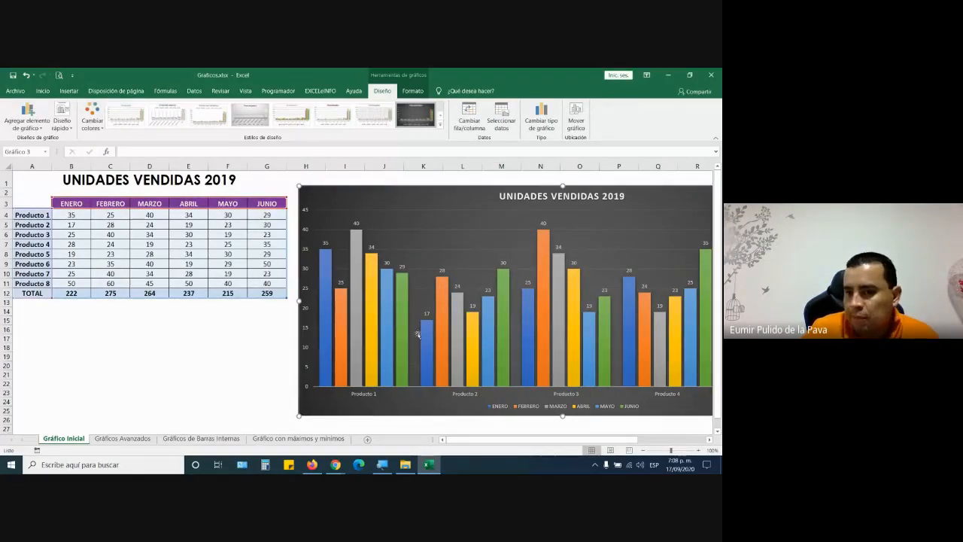
- Restore Producto 6–8 and drop the ABRIL, MAYO and JUNIO series from the chart
{"action": "left_click", "coordinate": [501, 119]}
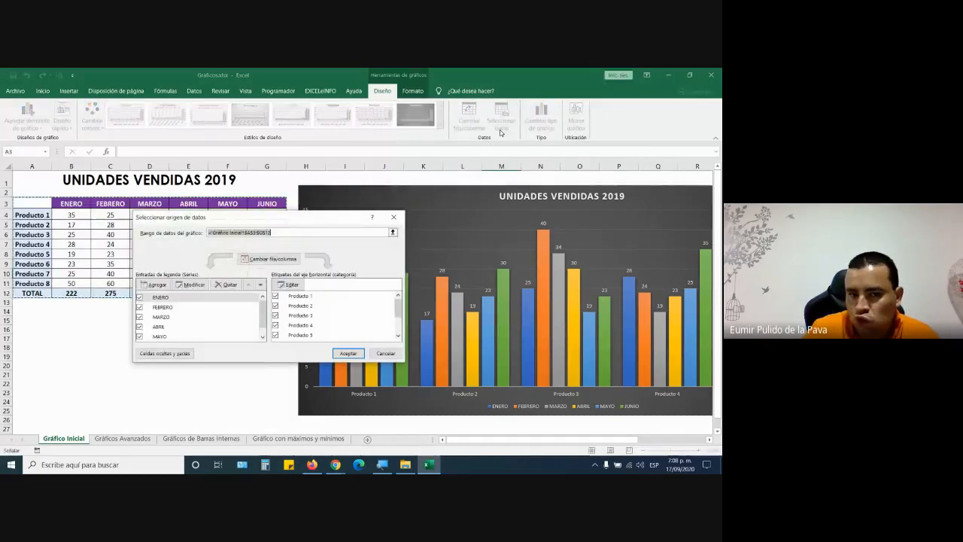
{"action": "scroll", "coordinate": [290, 337], "scroll_direction": "down", "scroll_amount": 4}
{"action": "left_click_drag", "start_coordinate": [398, 308], "coordinate": [397, 337]}
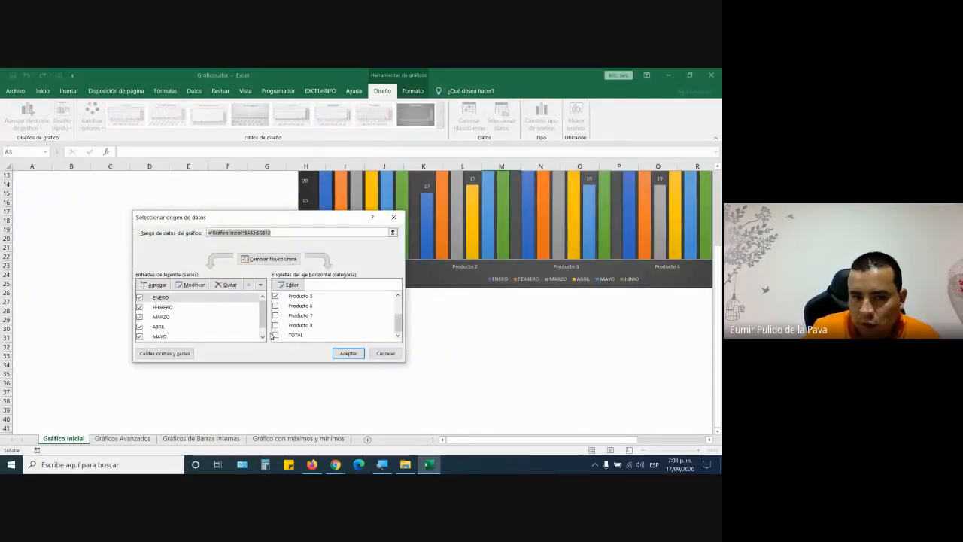
{"action": "left_click", "coordinate": [275, 306]}
{"action": "left_click", "coordinate": [275, 315]}
{"action": "left_click", "coordinate": [275, 325]}
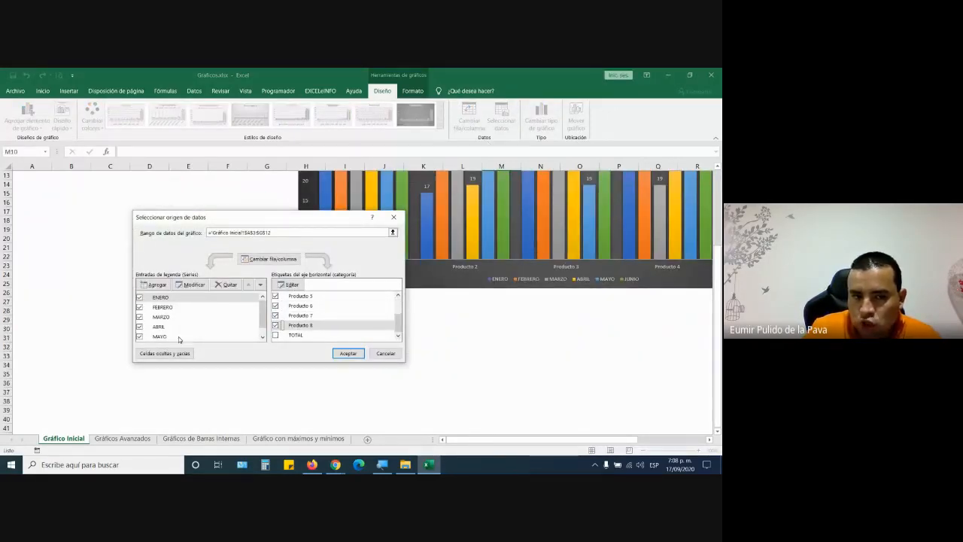
{"action": "left_click", "coordinate": [140, 327]}
{"action": "left_click", "coordinate": [140, 336]}
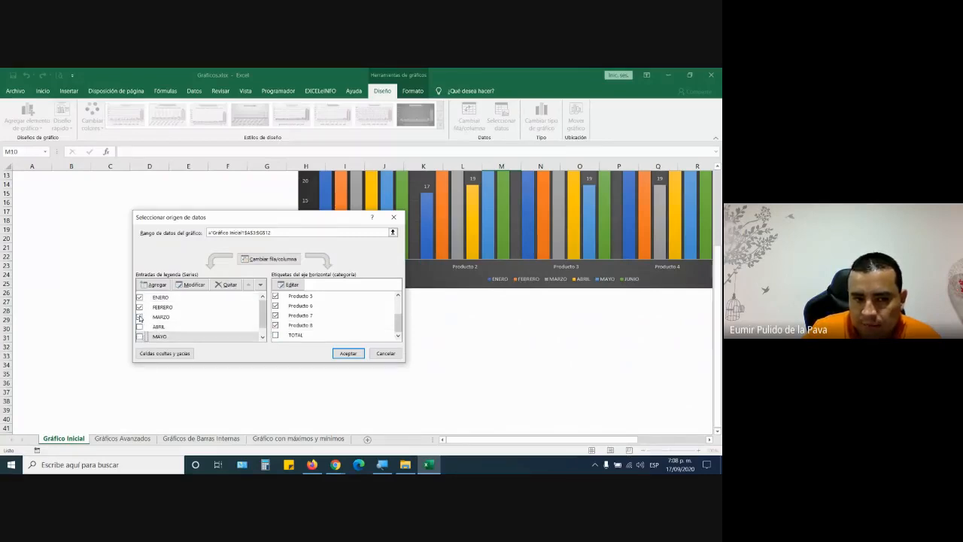
{"action": "scroll", "coordinate": [172, 323], "scroll_direction": "down", "scroll_amount": 1}
{"action": "left_click", "coordinate": [140, 337]}
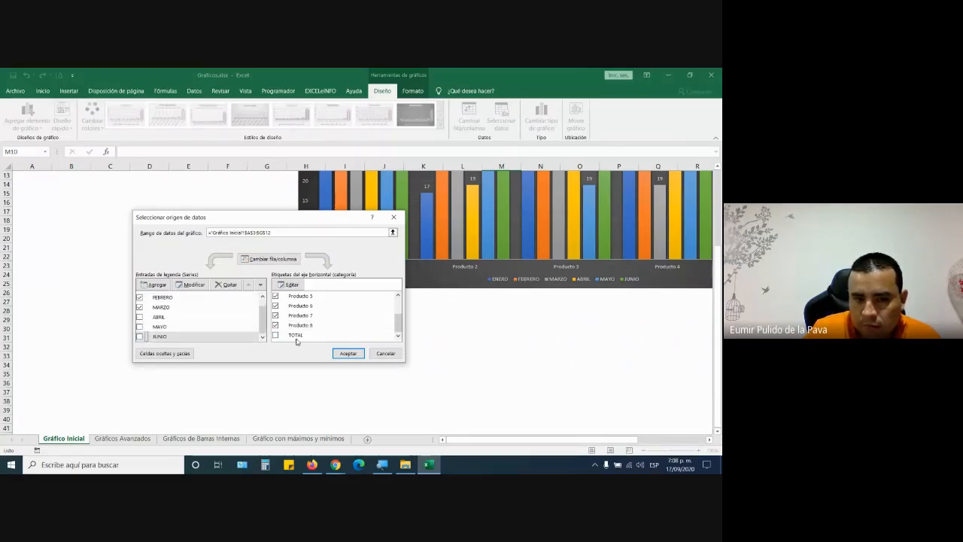
{"action": "left_click", "coordinate": [347, 353]}
- Bring back the ABRIL, MAYO and JUNIO series and move the chart left over the table
{"action": "scroll", "coordinate": [658, 336], "scroll_direction": "up", "scroll_amount": 3}
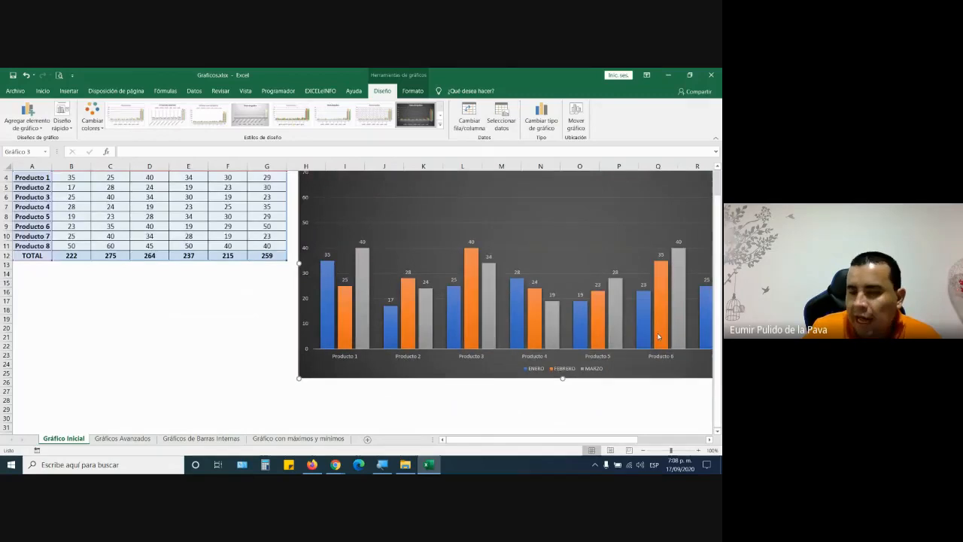
{"action": "left_click", "coordinate": [501, 115]}
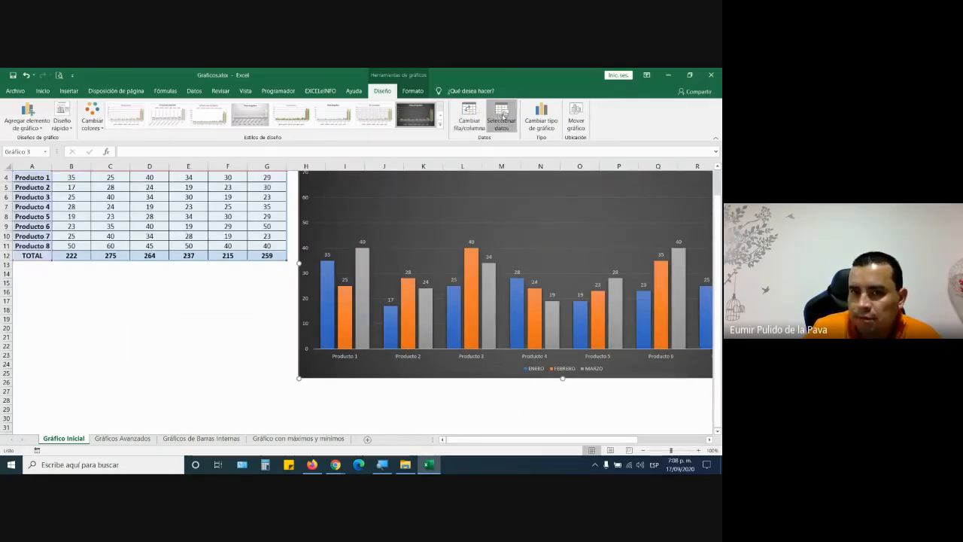
{"action": "left_click", "coordinate": [140, 327]}
{"action": "left_click", "coordinate": [139, 337]}
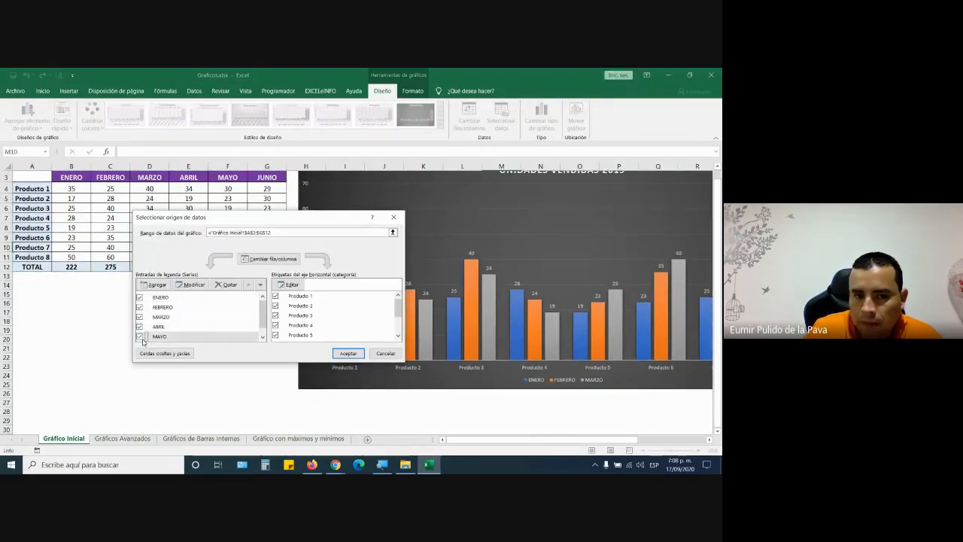
{"action": "scroll", "coordinate": [257, 322], "scroll_direction": "down", "scroll_amount": 1}
{"action": "left_click", "coordinate": [139, 336]}
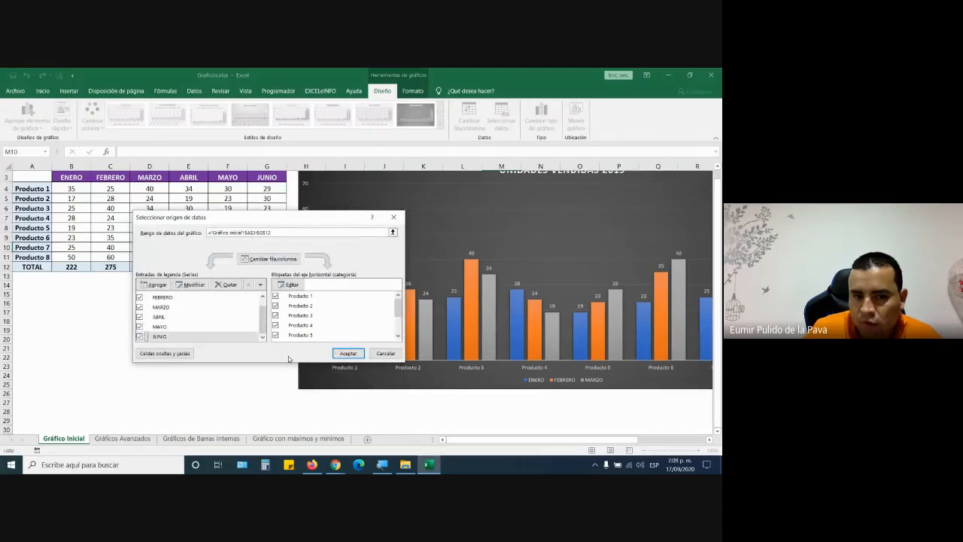
{"action": "left_click", "coordinate": [346, 354]}
{"action": "scroll", "coordinate": [480, 251], "scroll_direction": "up", "scroll_amount": 1}
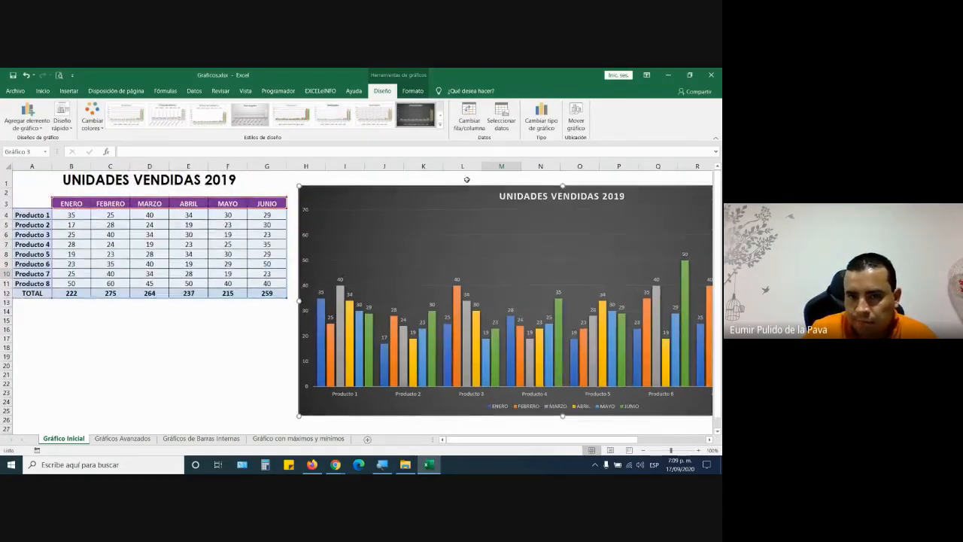
{"action": "mouse_move", "coordinate": [459, 187]}
{"action": "left_mouse_down"}
{"action": "mouse_move", "coordinate": [348, 178]}
{"action": "mouse_move", "coordinate": [268, 185]}
{"action": "mouse_move", "coordinate": [189, 170]}
{"action": "left_mouse_up"}
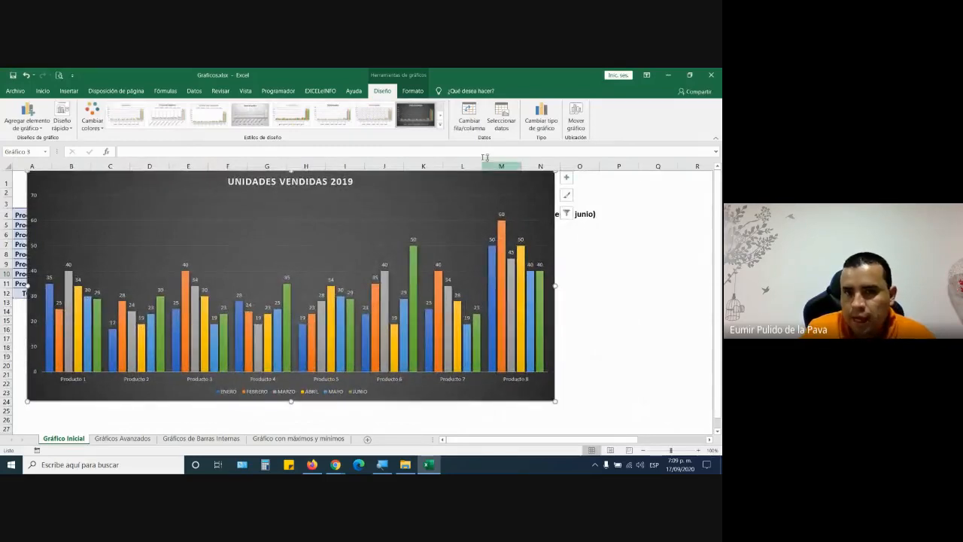
- Select the UNIDADES VENDIDAS 2019 chart title and switch to Inicio for its font options
{"action": "left_click", "coordinate": [412, 92]}
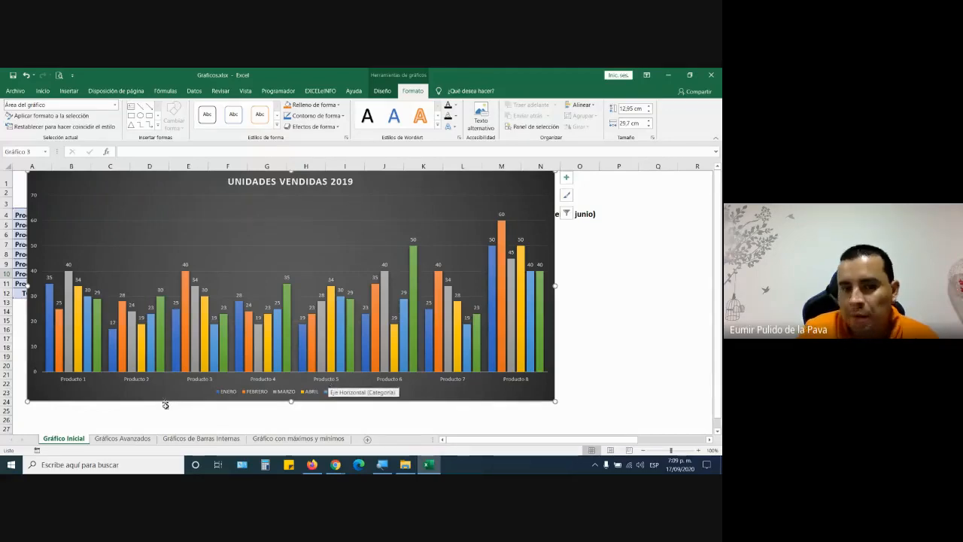
{"action": "left_click", "coordinate": [278, 184]}
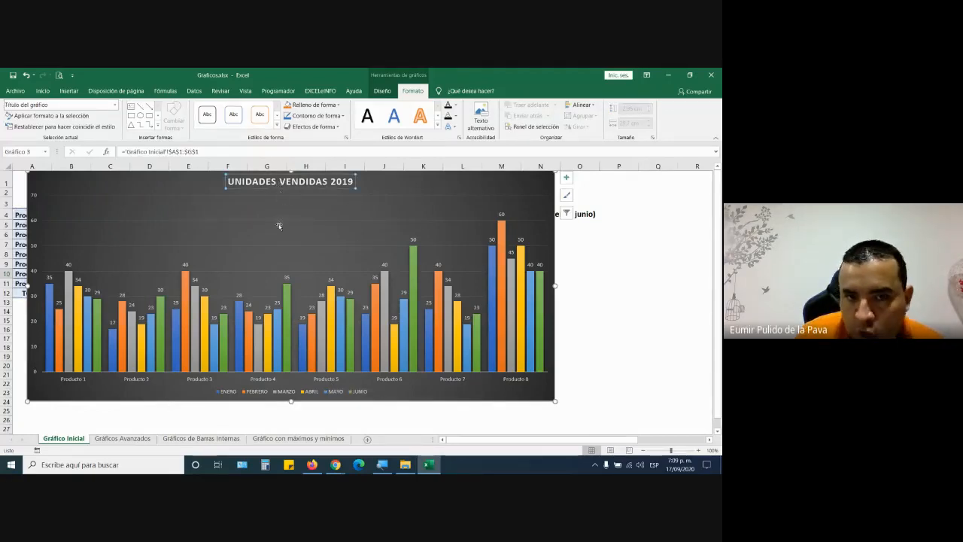
{"action": "left_click", "coordinate": [47, 91]}
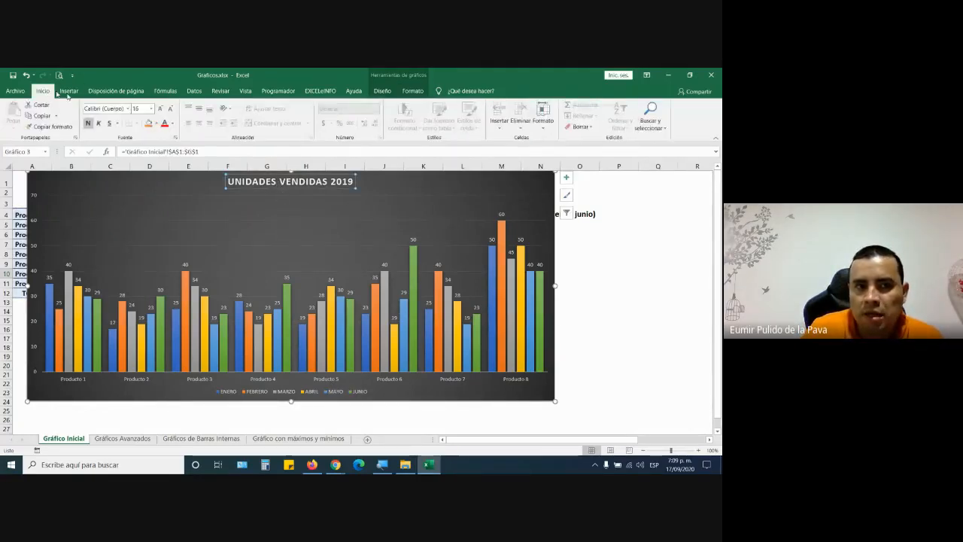
- Increase the title font size two steps, then give it a white fill and black lettering
{"action": "left_click", "coordinate": [159, 110]}
{"action": "left_click", "coordinate": [158, 110]}
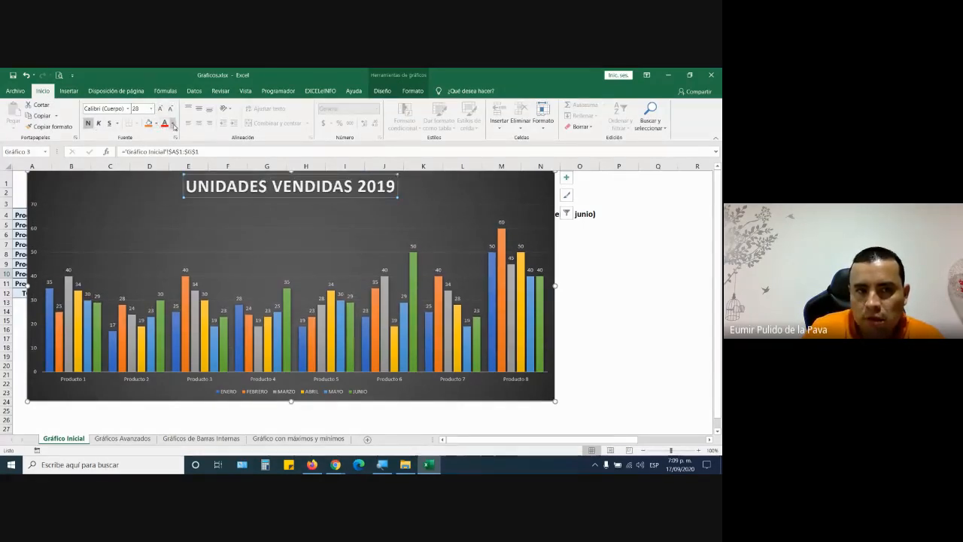
{"action": "left_click", "coordinate": [157, 124]}
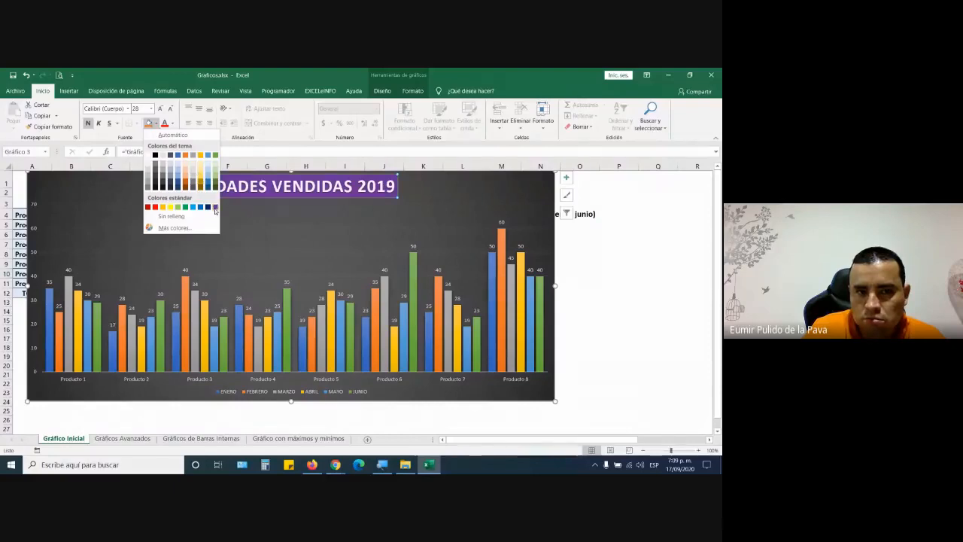
{"action": "left_click", "coordinate": [150, 156]}
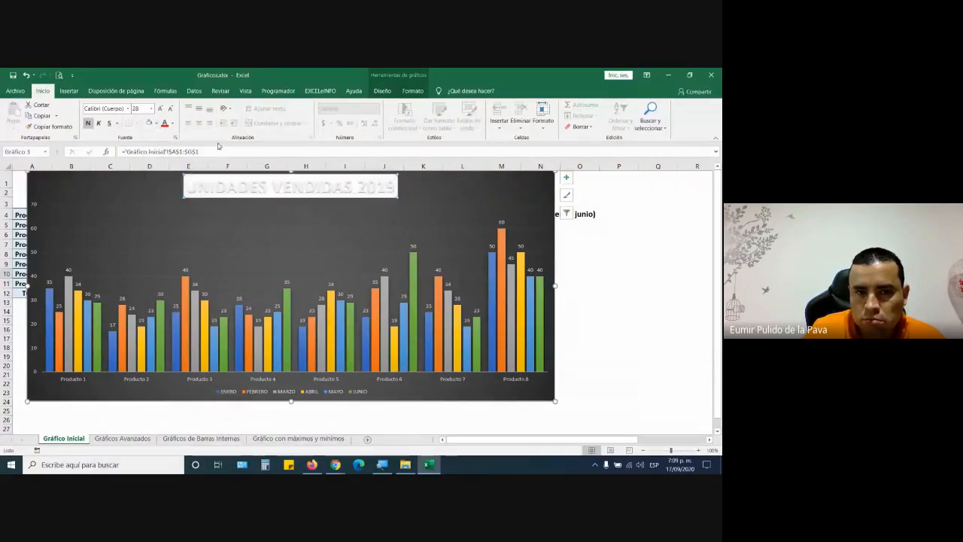
{"action": "left_click", "coordinate": [171, 125]}
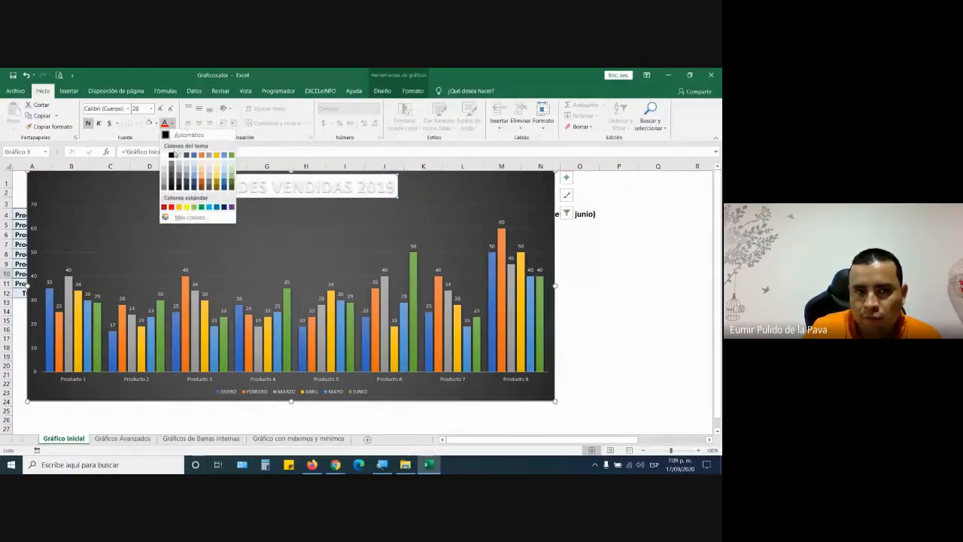
{"action": "left_click", "coordinate": [172, 154]}
{"action": "left_click", "coordinate": [597, 252]}
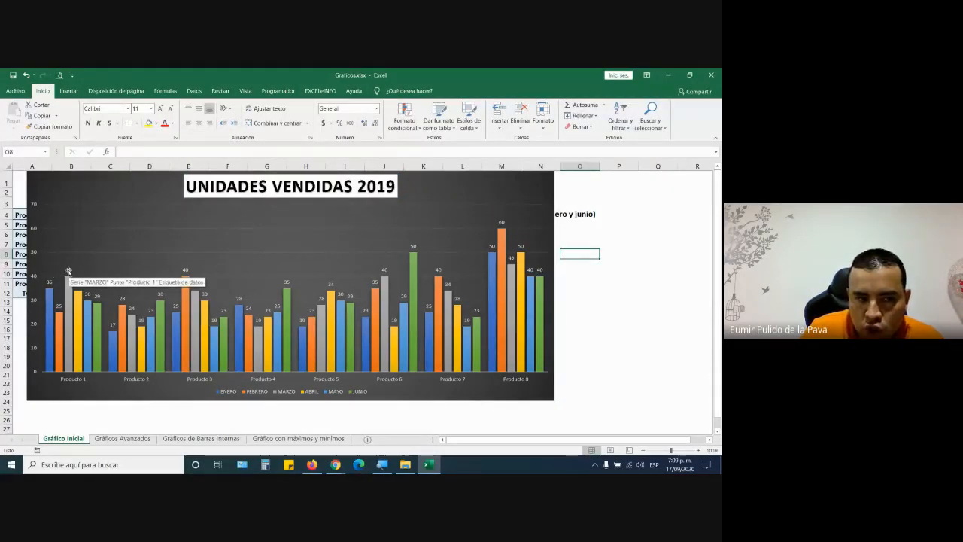
- Shrink the ENERO data labels to 8 pt and copy that format to FEBRERO through JUNIO labels
{"action": "left_click", "coordinate": [50, 284]}
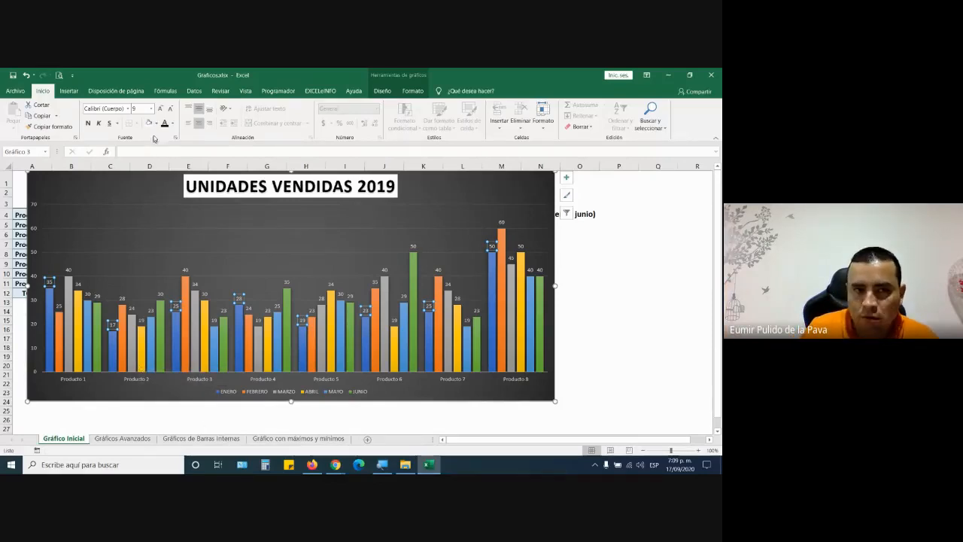
{"action": "left_click", "coordinate": [172, 110]}
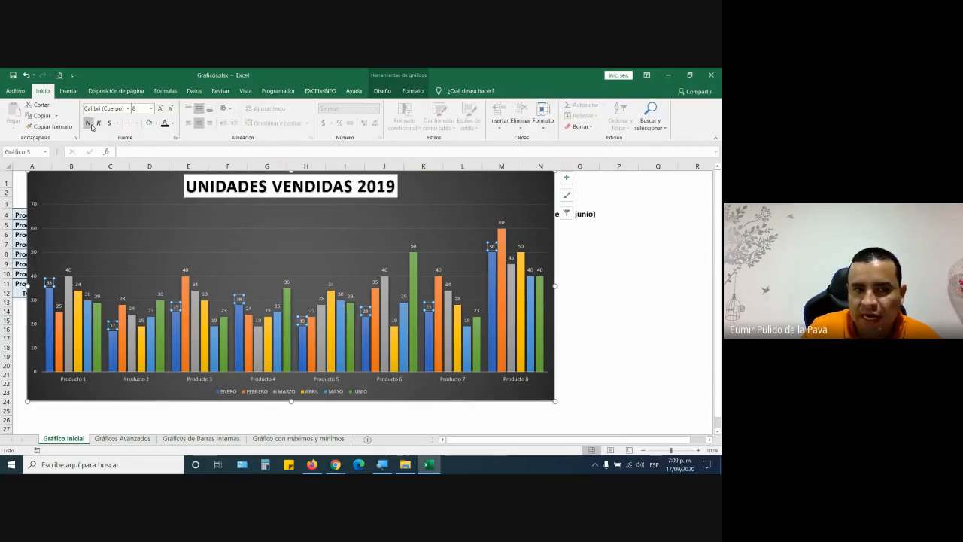
{"action": "left_click", "coordinate": [48, 127]}
{"action": "left_click", "coordinate": [59, 308]}
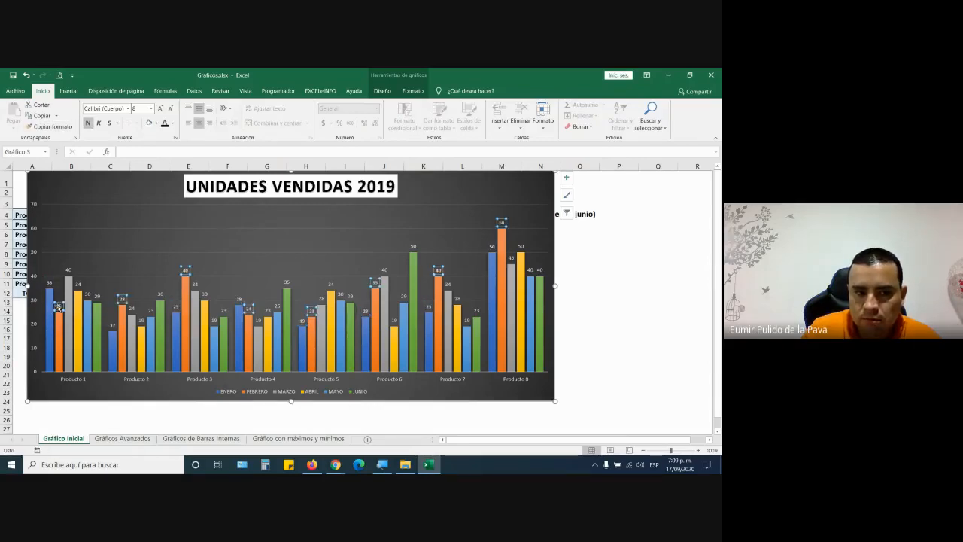
{"action": "left_click", "coordinate": [47, 127]}
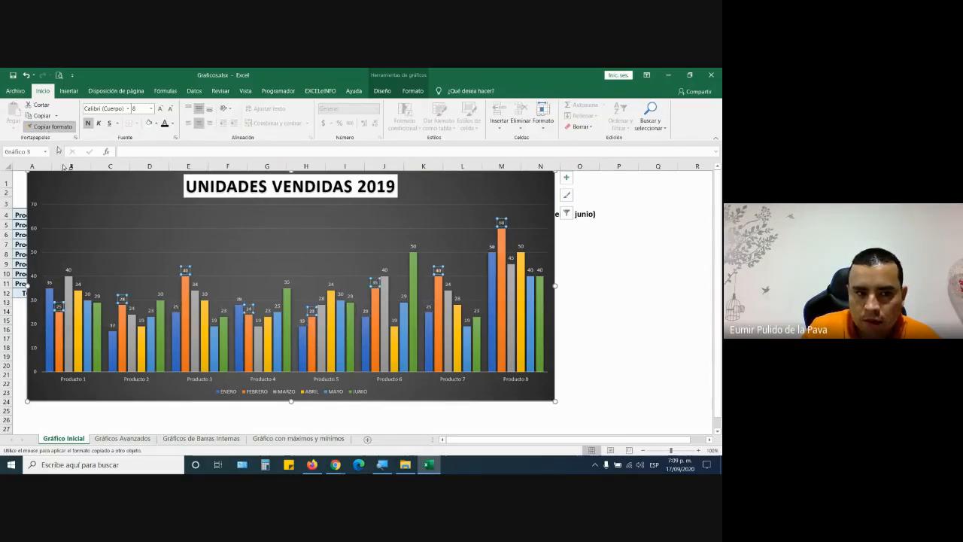
{"action": "left_click", "coordinate": [71, 273]}
{"action": "left_click", "coordinate": [48, 127]}
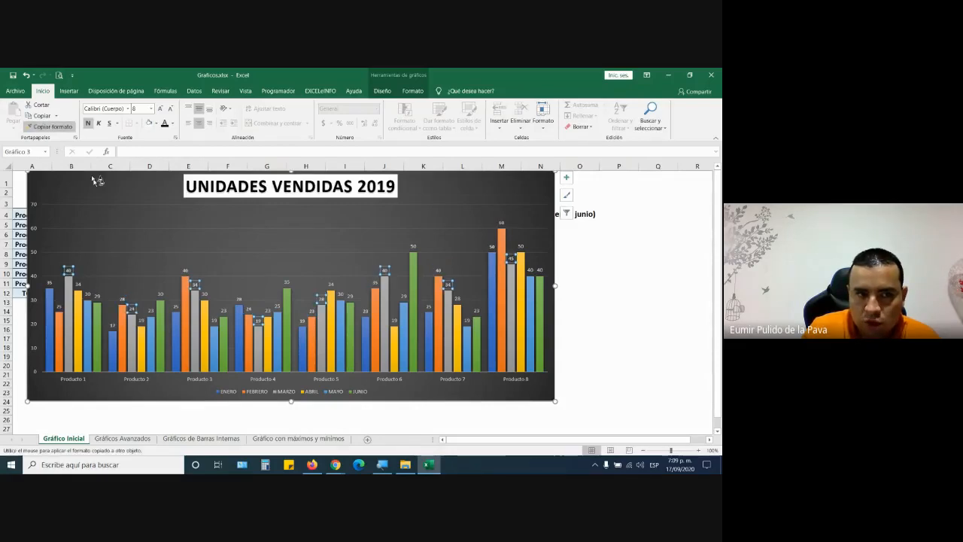
{"action": "left_click", "coordinate": [80, 285]}
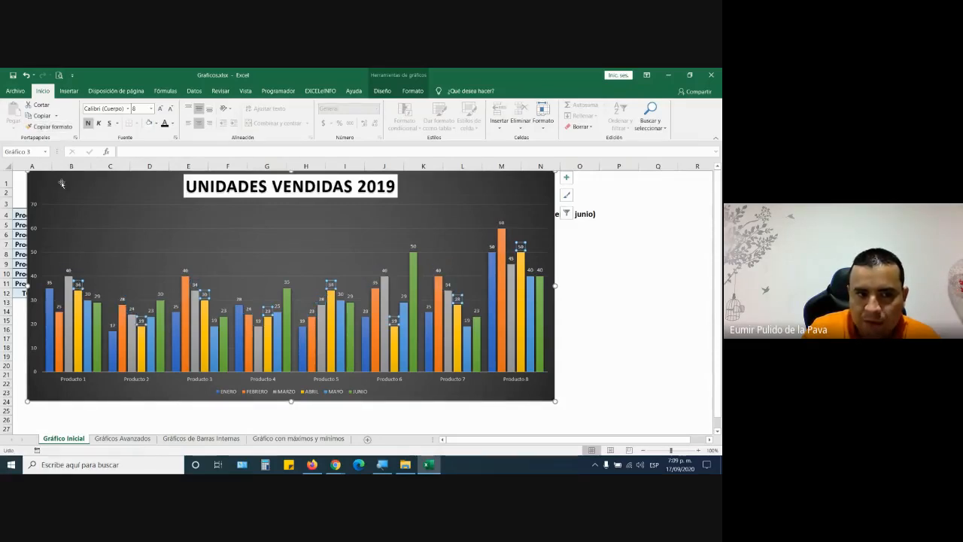
{"action": "left_click", "coordinate": [87, 293]}
{"action": "left_click", "coordinate": [57, 131]}
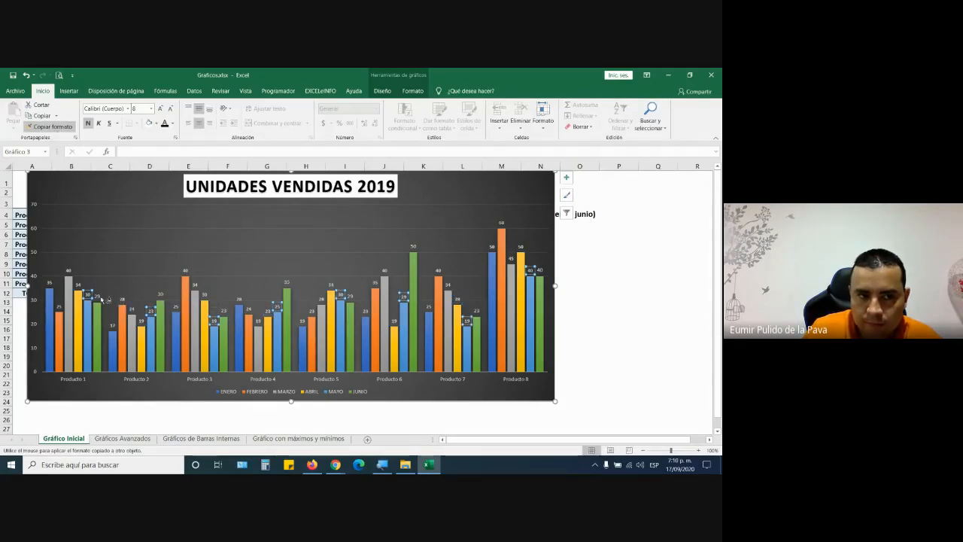
{"action": "left_click", "coordinate": [99, 297]}
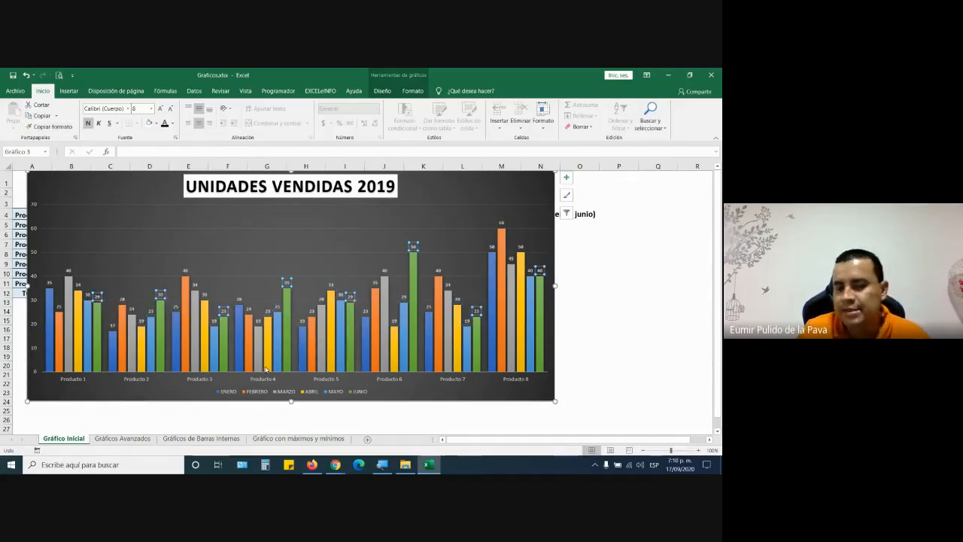
- Enlarge the vertical value axis numbers to 10.5 pt
{"action": "left_click", "coordinate": [36, 205]}
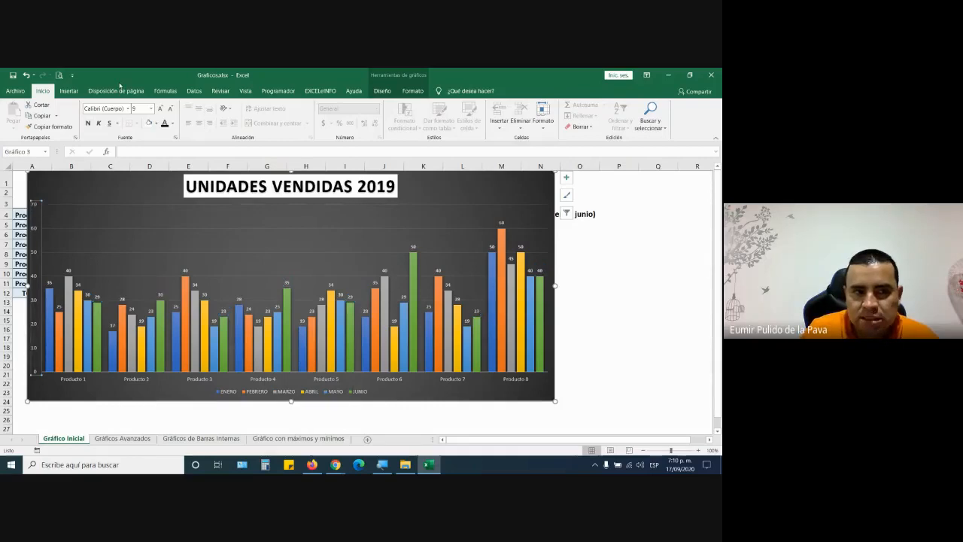
{"action": "left_click", "coordinate": [161, 109]}
{"action": "left_click", "coordinate": [161, 110]}
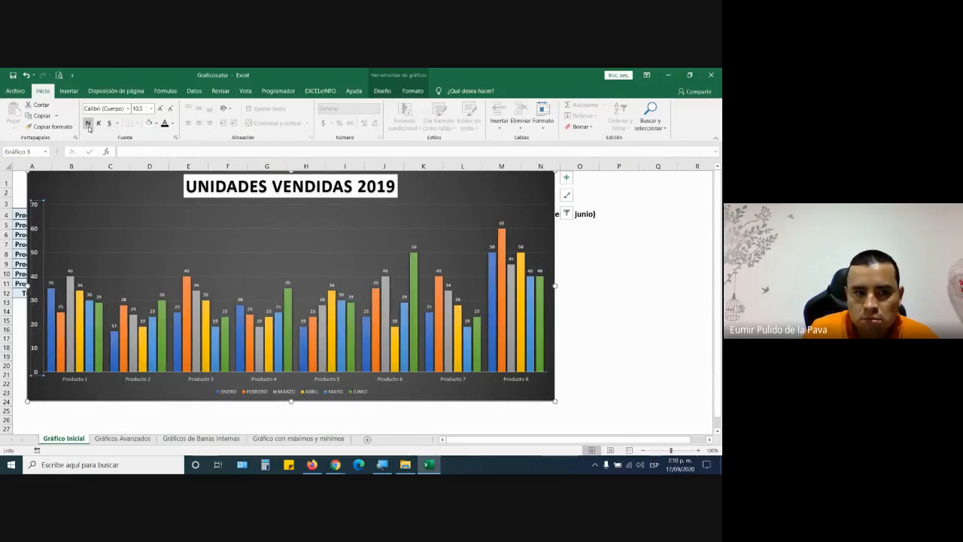
- Make the Producto category labels bold at 10.5 pt
{"action": "left_click", "coordinate": [78, 382]}
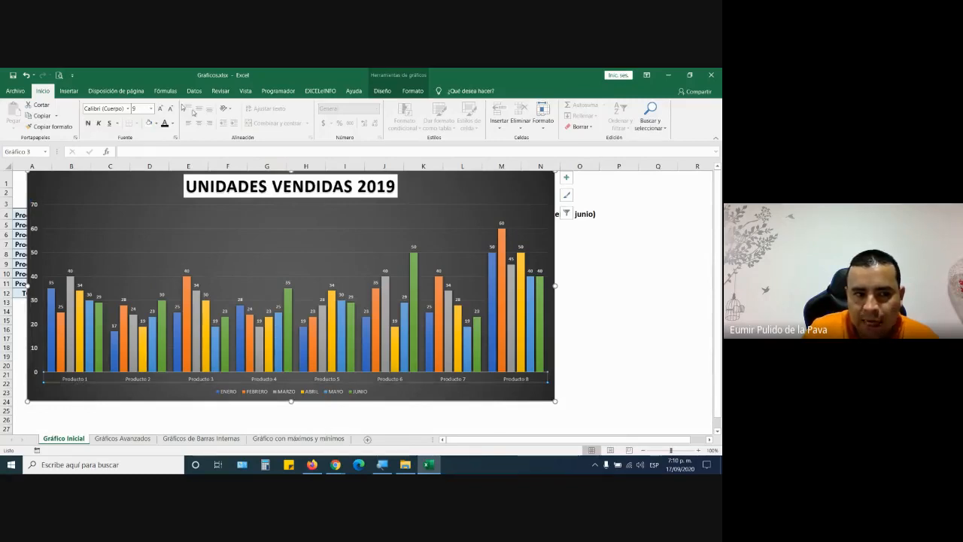
{"action": "left_click", "coordinate": [87, 124]}
{"action": "left_click", "coordinate": [160, 110]}
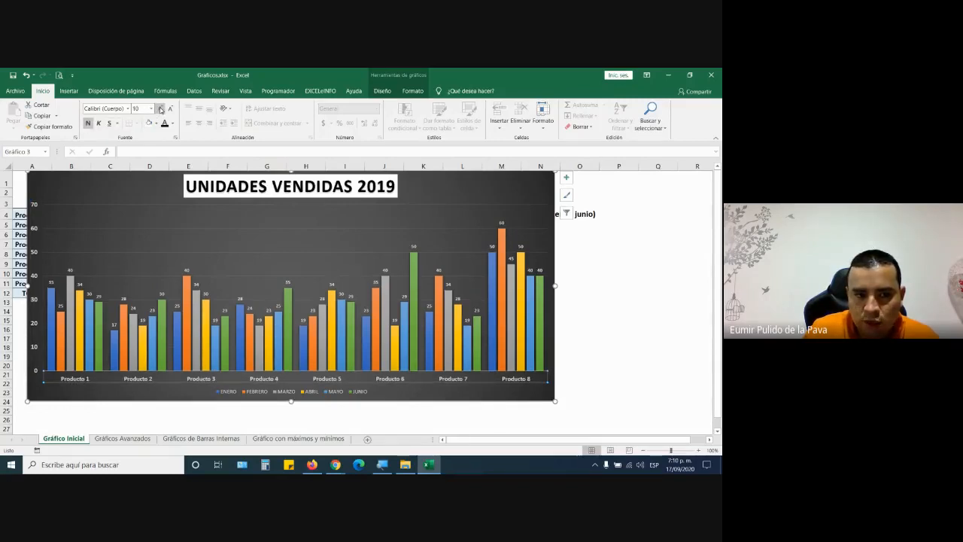
{"action": "left_click", "coordinate": [160, 109]}
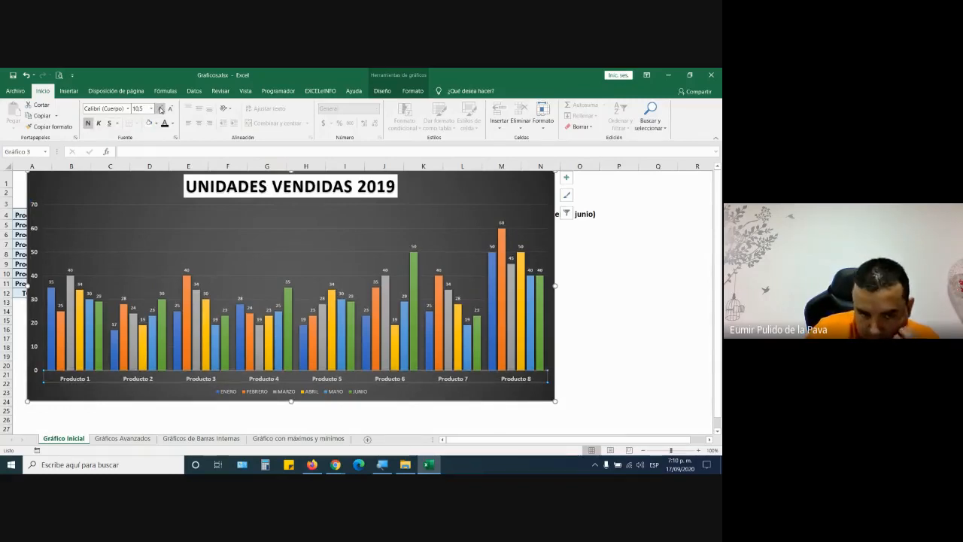
- Enlarge the month legend to 12 pt and make it bold
{"action": "left_click", "coordinate": [288, 392]}
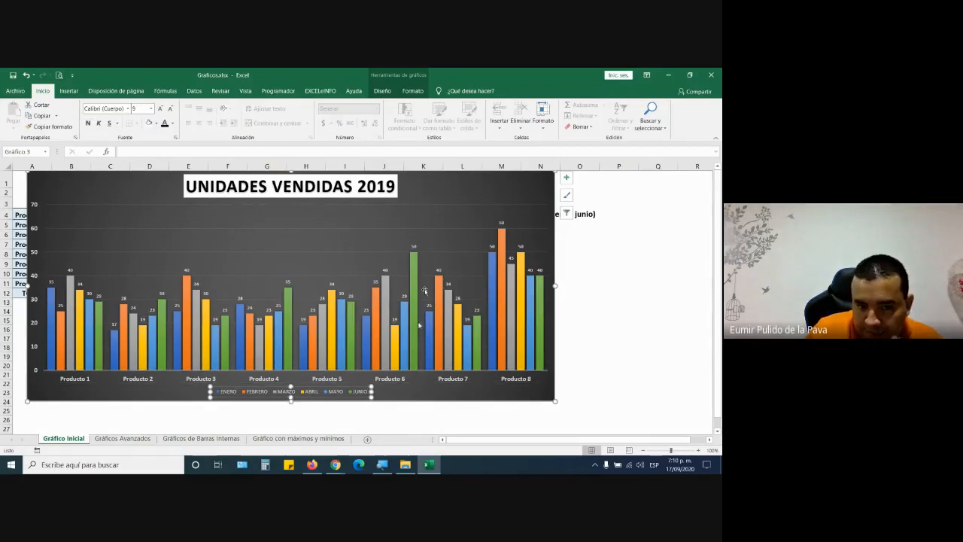
{"action": "left_click", "coordinate": [160, 109]}
{"action": "left_click", "coordinate": [161, 110]}
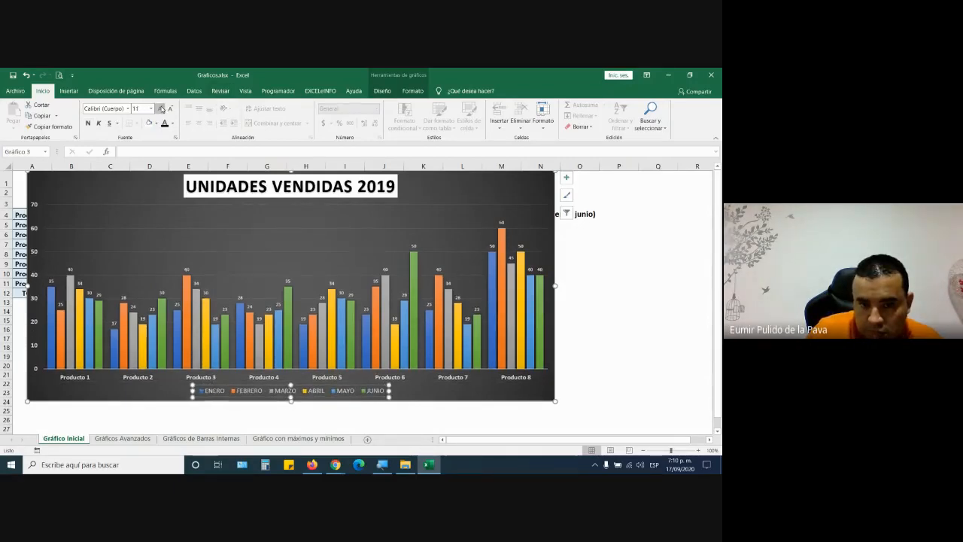
{"action": "left_click", "coordinate": [160, 109]}
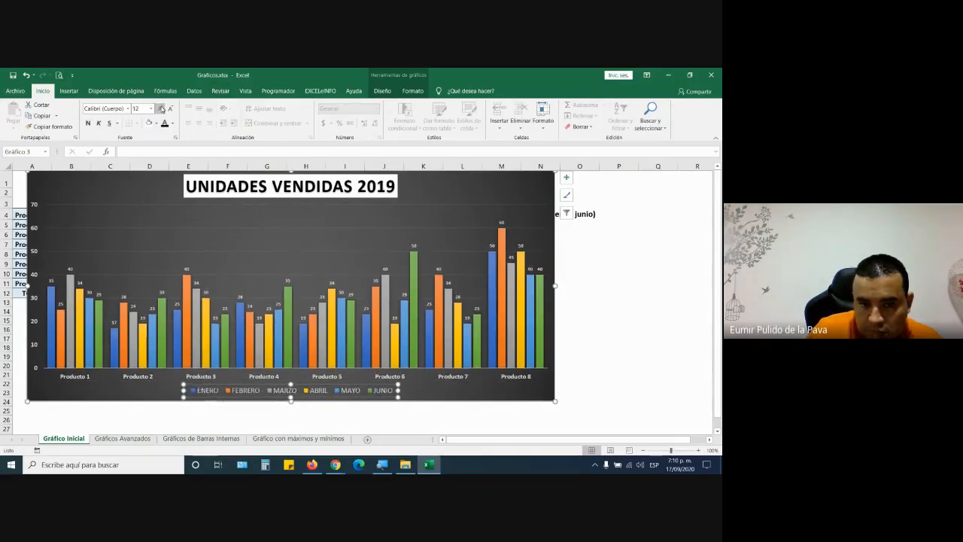
{"action": "left_click", "coordinate": [88, 125]}
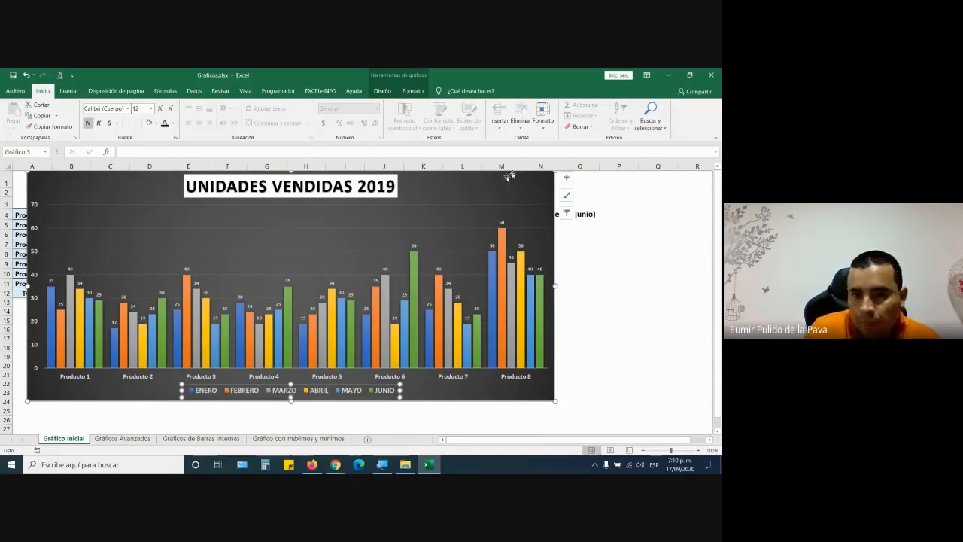
- Set the legend position to Arriba from the chart elements list and nudge the chart into place
{"action": "left_click", "coordinate": [566, 178]}
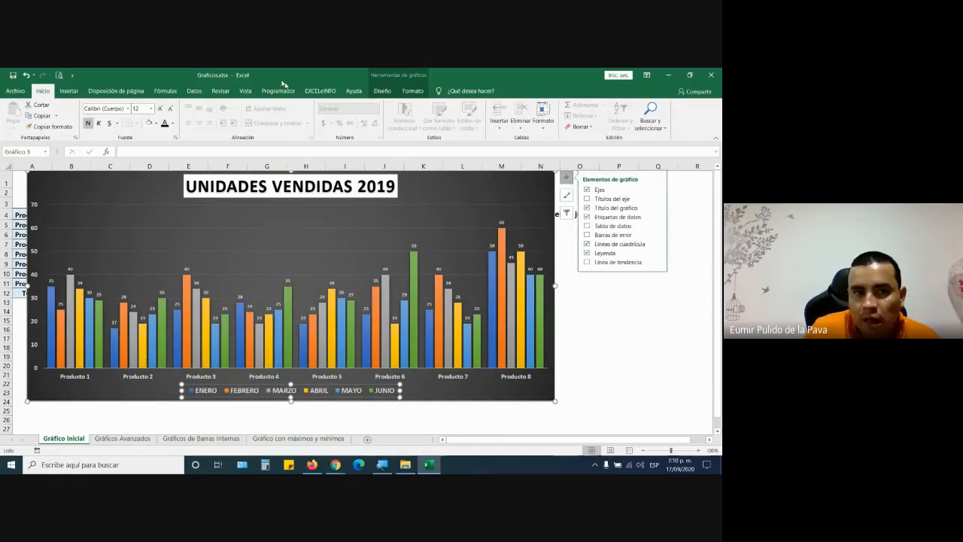
{"action": "left_click", "coordinate": [382, 90]}
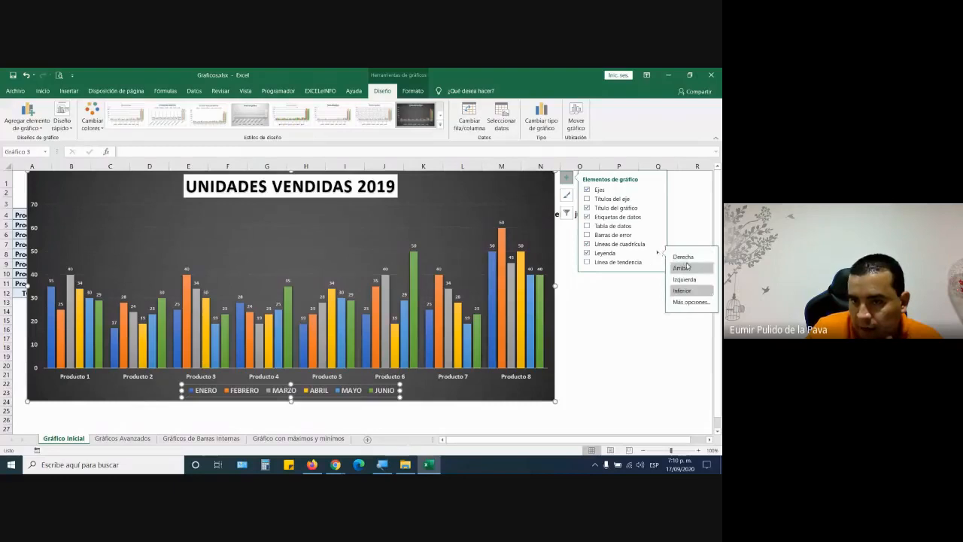
{"action": "left_click", "coordinate": [680, 268]}
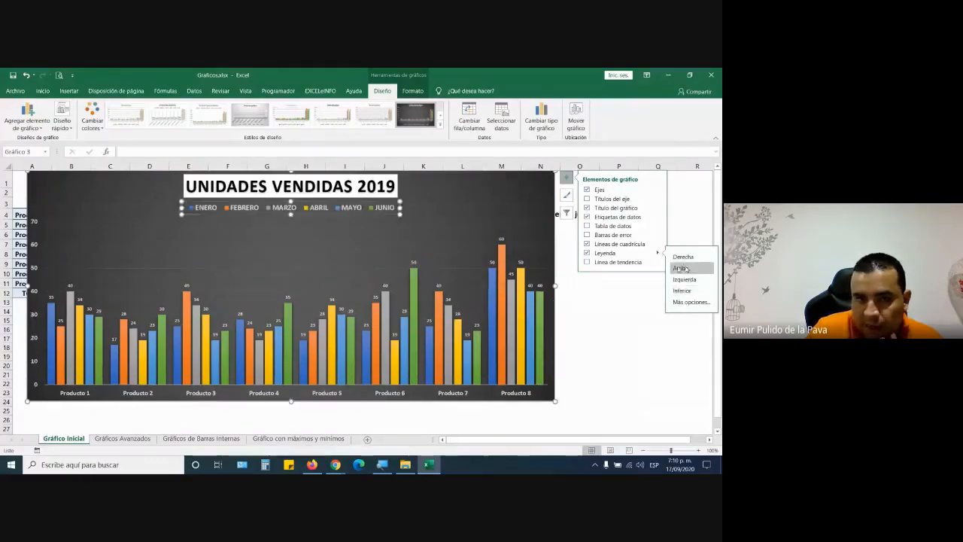
{"action": "left_click", "coordinate": [617, 313]}
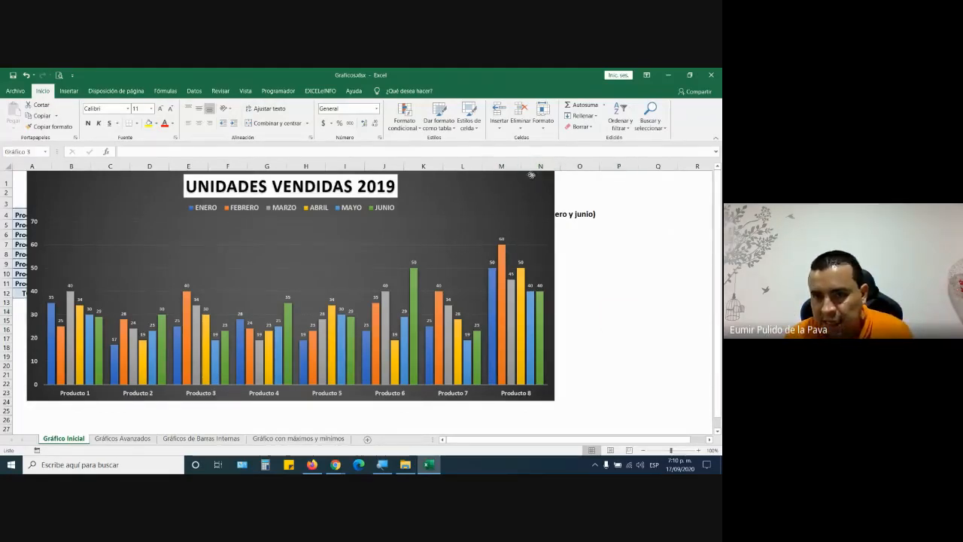
{"action": "mouse_move", "coordinate": [530, 189]}
{"action": "left_mouse_down"}
{"action": "mouse_move", "coordinate": [580, 258]}
{"action": "mouse_move", "coordinate": [585, 329]}
{"action": "mouse_move", "coordinate": [511, 198]}
{"action": "mouse_move", "coordinate": [520, 176]}
{"action": "left_mouse_up"}
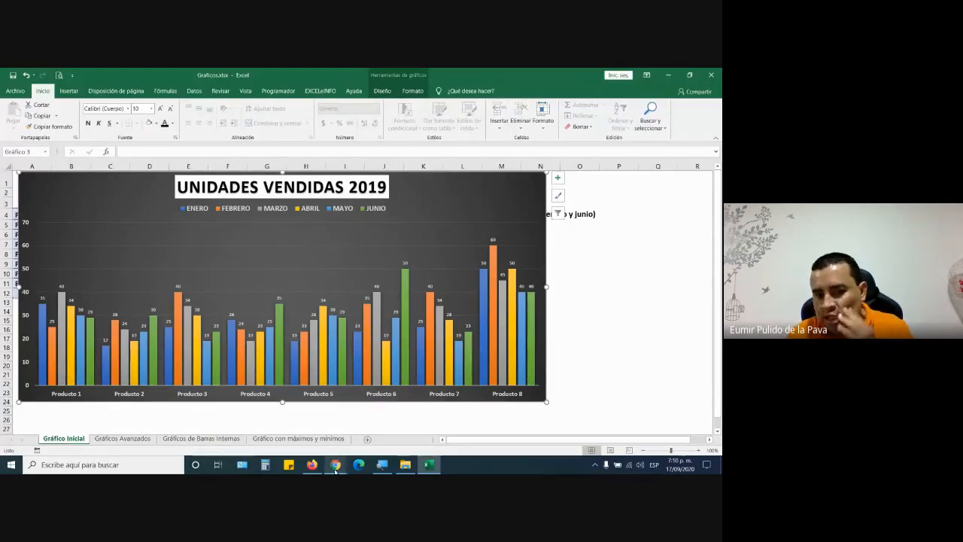
{"action": "mouse_move", "coordinate": [336, 468]}
{"action": "left_click", "coordinate": [308, 433]}
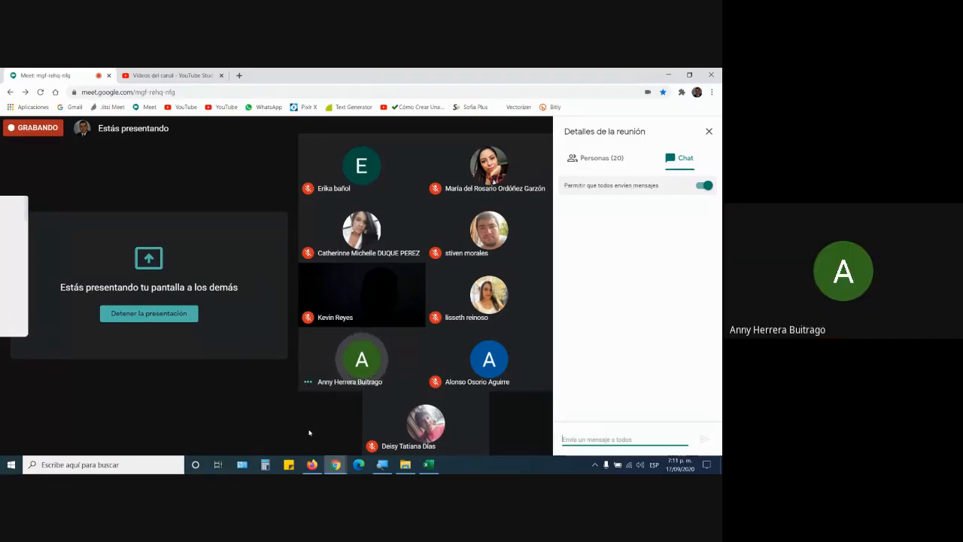
{"action": "left_click", "coordinate": [431, 466]}
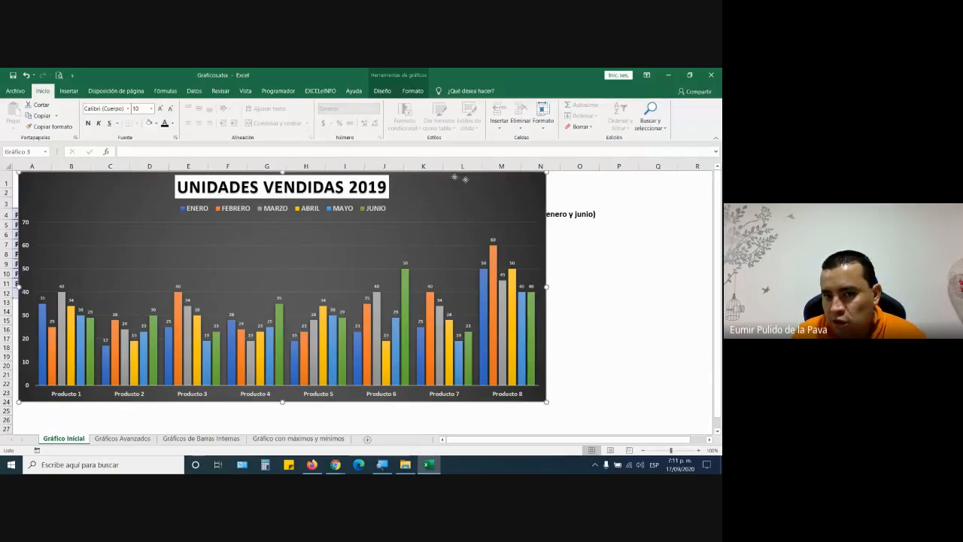
- Drag the chart right and down to uncover the sales table
{"action": "left_click_drag", "start_coordinate": [450, 178], "coordinate": [614, 213]}
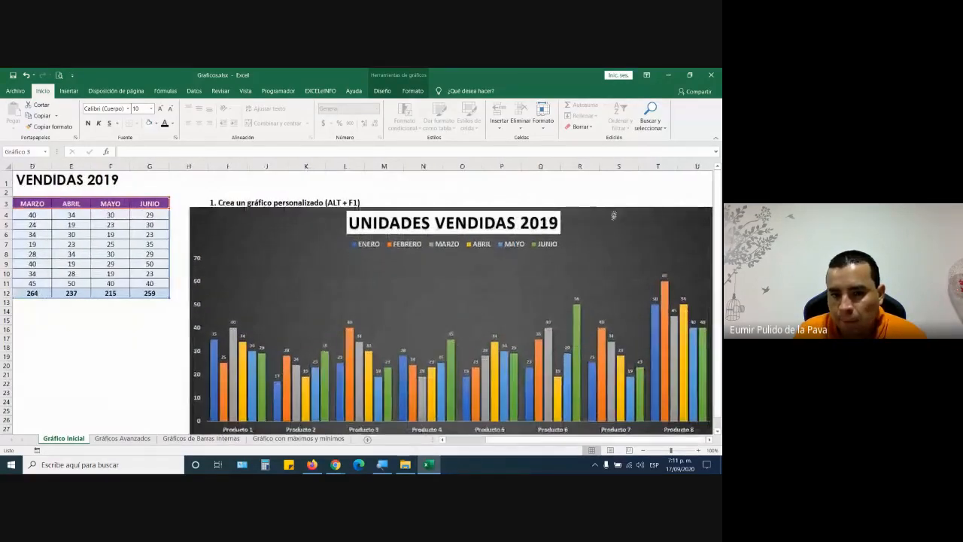
{"action": "left_click_drag", "start_coordinate": [496, 439], "coordinate": [444, 439]}
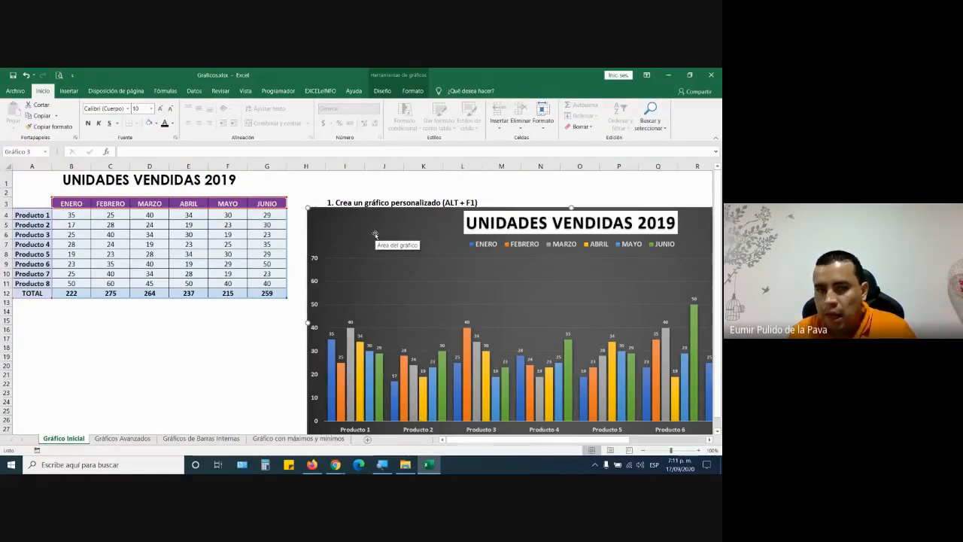
{"action": "left_click", "coordinate": [170, 273]}
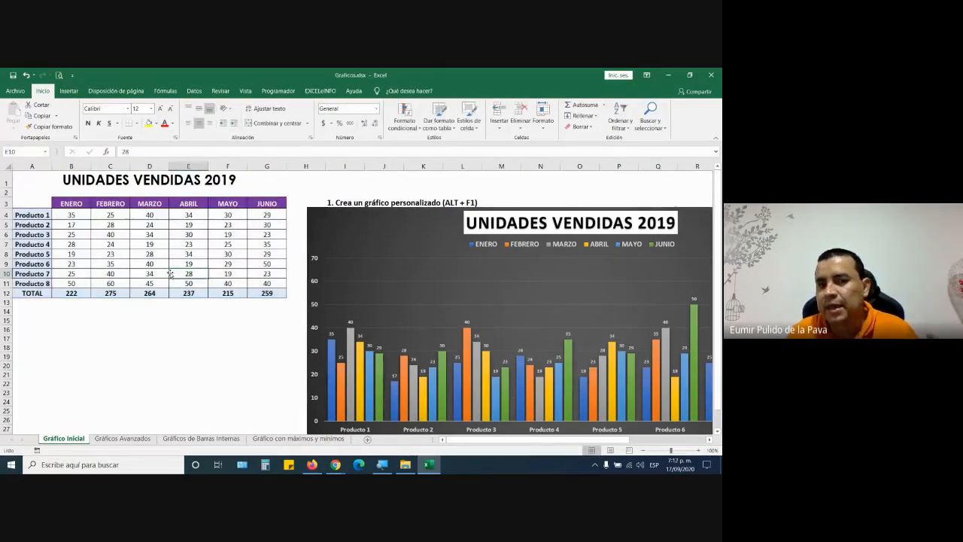
- Select the ENERO–JUNIO headers, Producto 1–8 names and monthly unit values as the source data
{"action": "left_click_drag", "start_coordinate": [66, 203], "coordinate": [261, 203]}
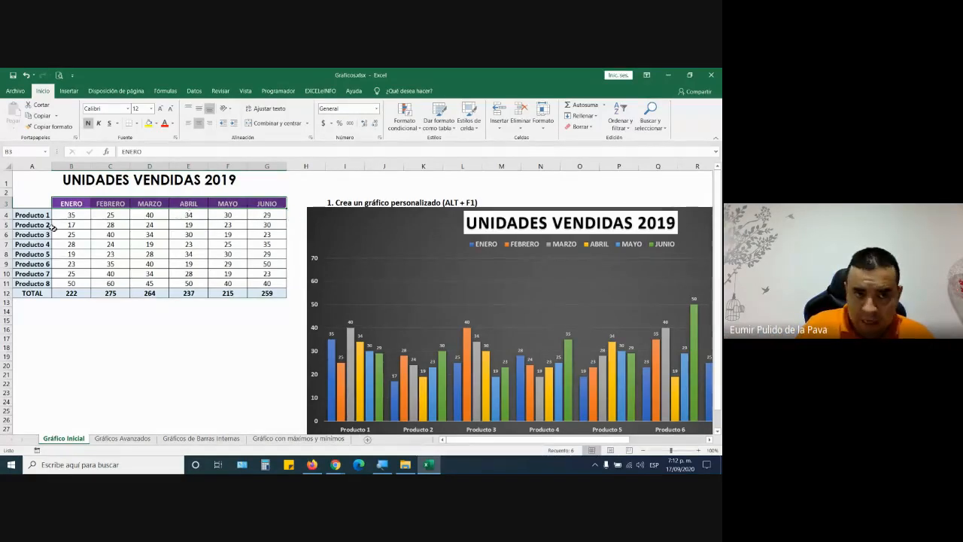
{"action": "left_click_drag", "start_coordinate": [28, 215], "coordinate": [33, 280]}
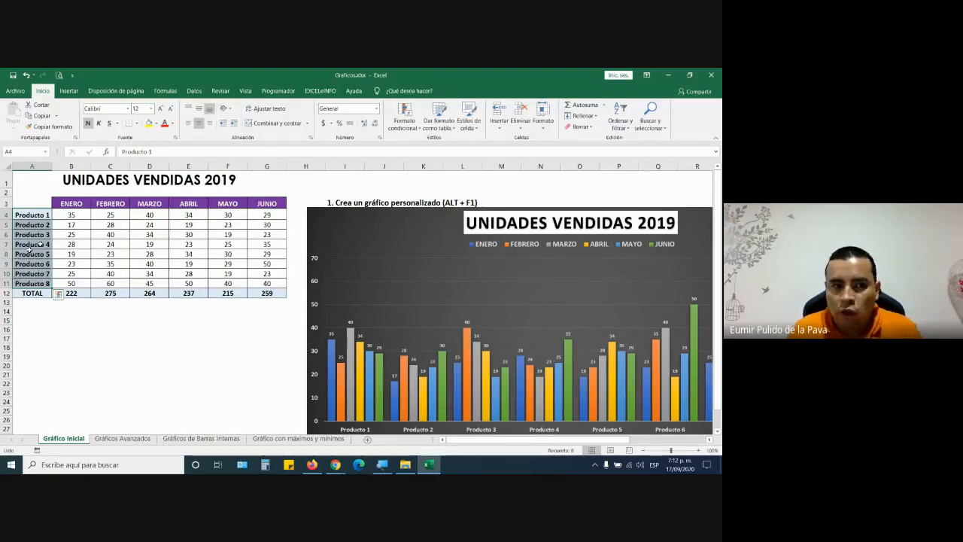
{"action": "left_click_drag", "start_coordinate": [71, 203], "coordinate": [270, 204]}
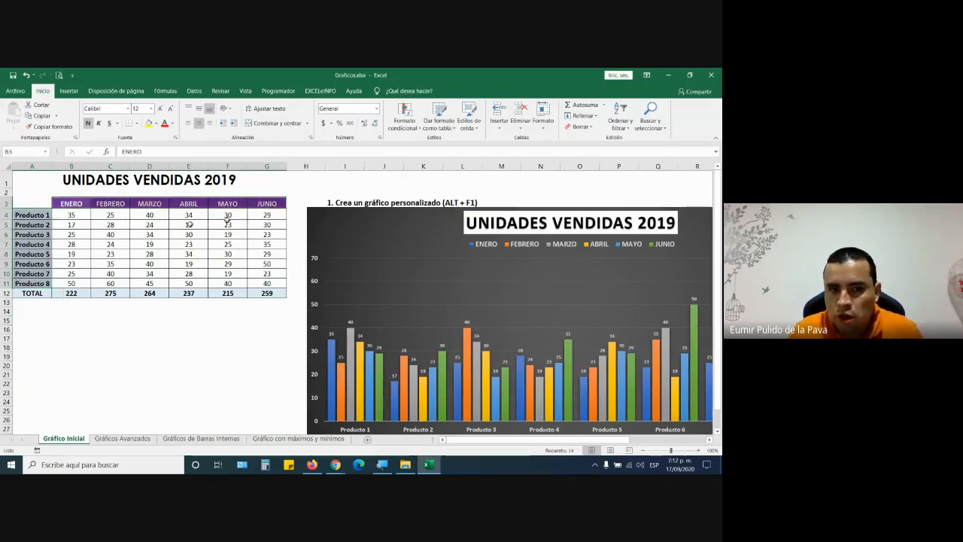
{"action": "left_click_drag", "start_coordinate": [83, 215], "coordinate": [269, 283]}
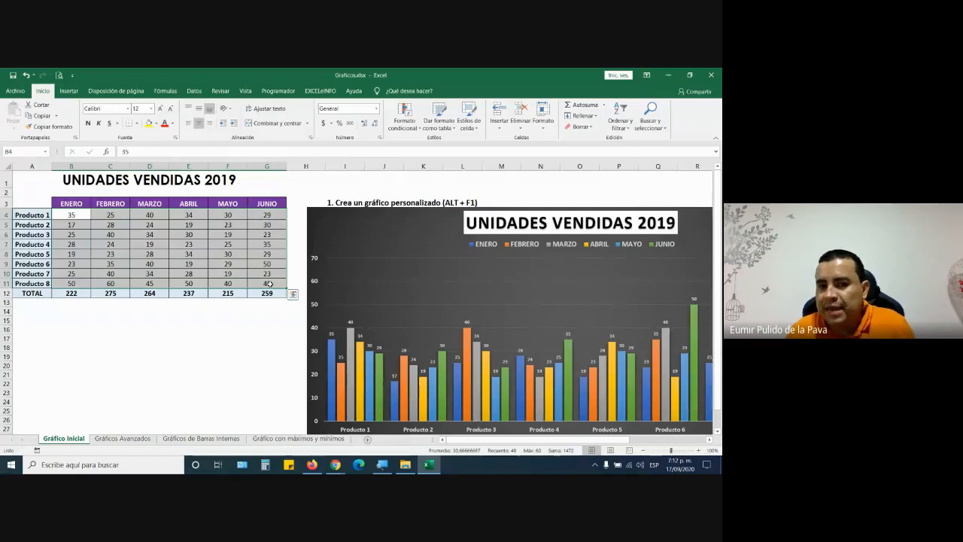
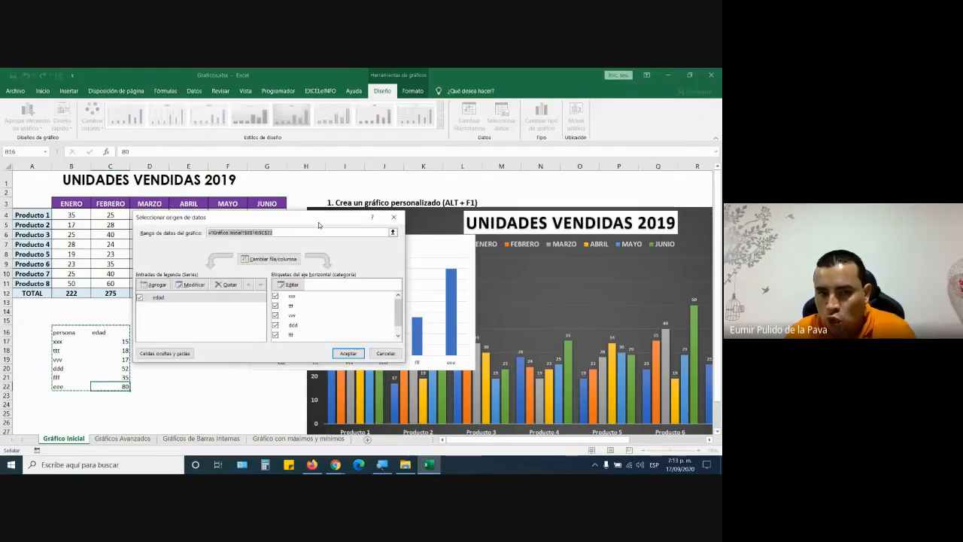
- Cancel the edad chart's C17:C22 data change and move the chart beside the persona table
{"action": "left_click_drag", "start_coordinate": [318, 220], "coordinate": [204, 181]}
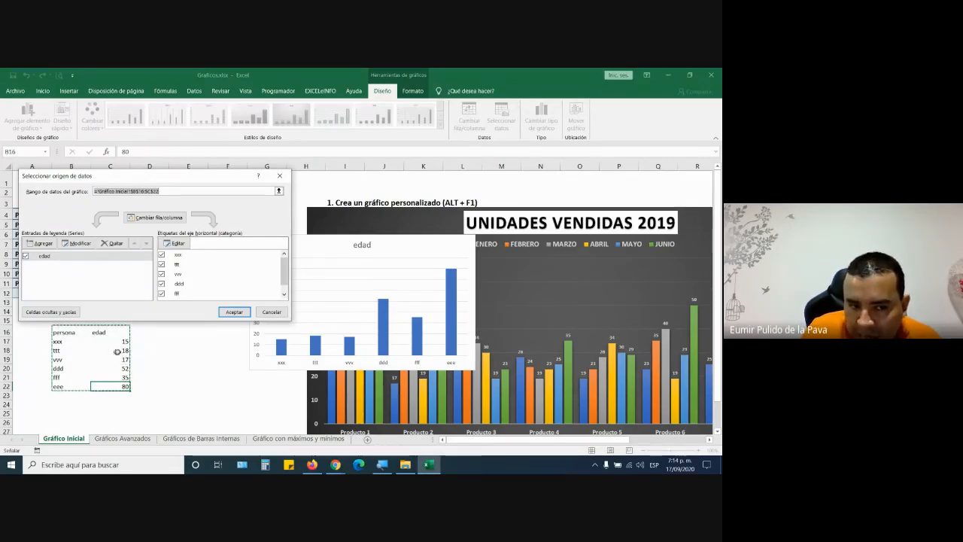
{"action": "left_click_drag", "start_coordinate": [116, 341], "coordinate": [109, 386]}
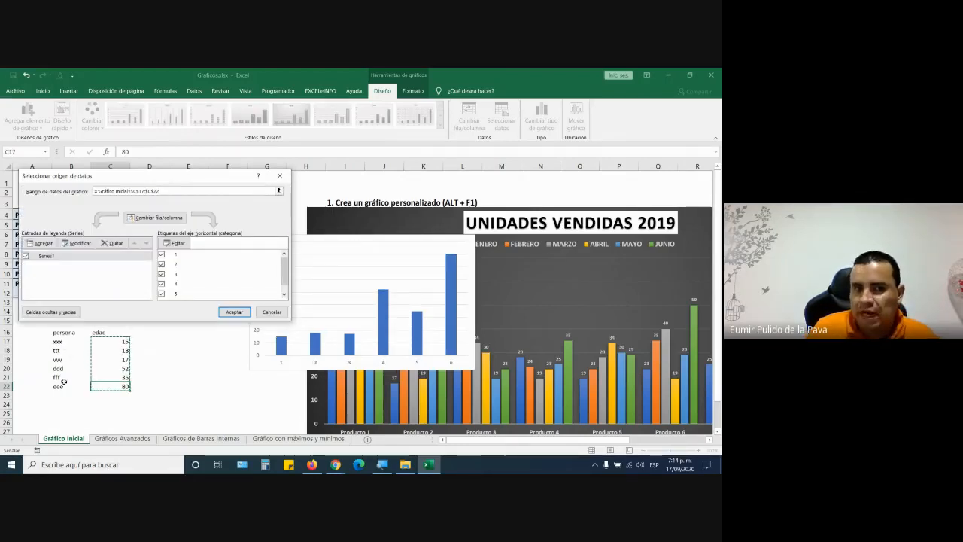
{"action": "left_click", "coordinate": [271, 311]}
{"action": "left_click_drag", "start_coordinate": [324, 246], "coordinate": [243, 303]}
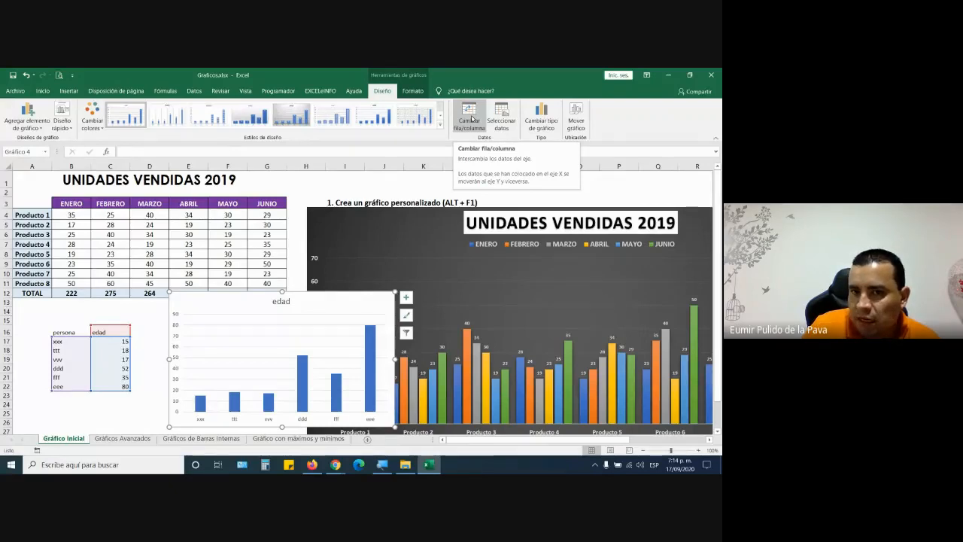
- Toggle the edad chart between one series and per-person series, then delete the xxx series
{"action": "left_click", "coordinate": [471, 118]}
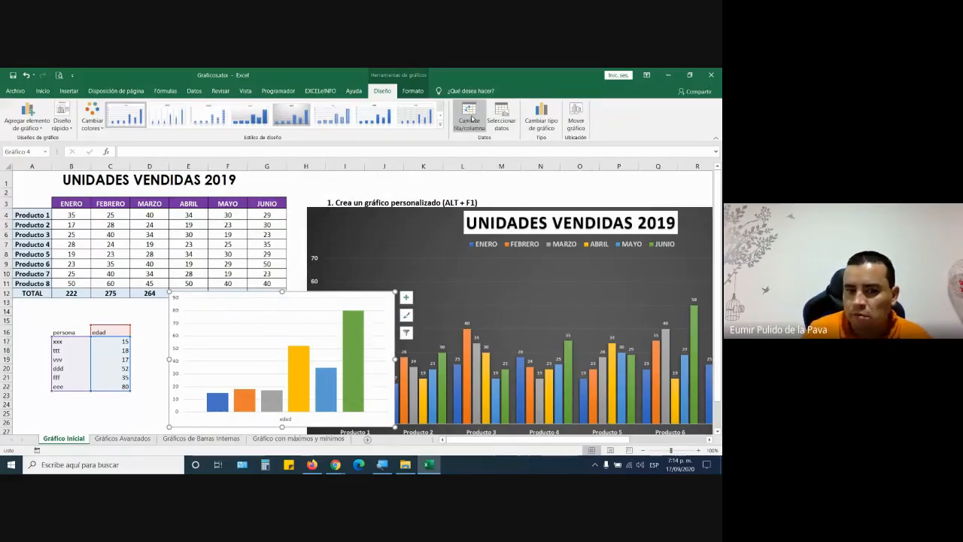
{"action": "left_click", "coordinate": [219, 405]}
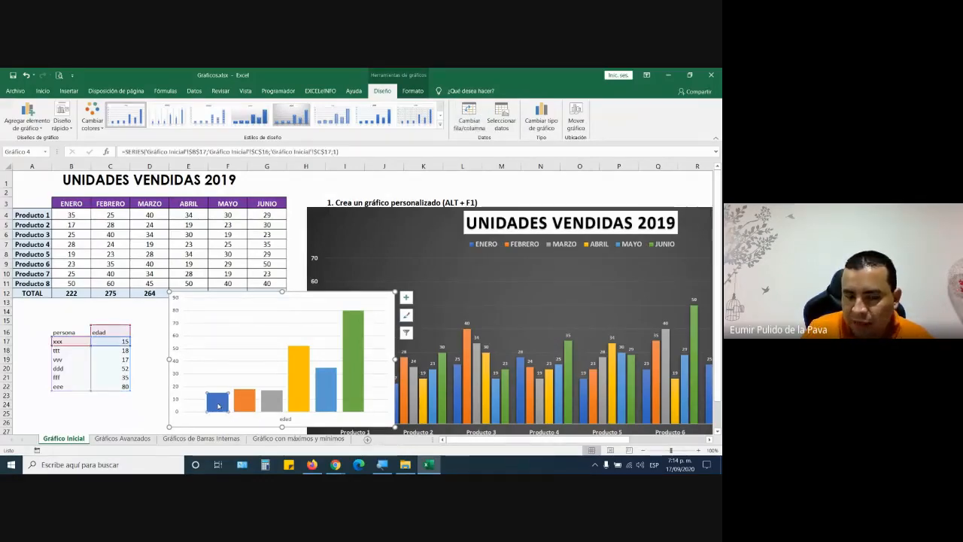
{"action": "left_click", "coordinate": [469, 116]}
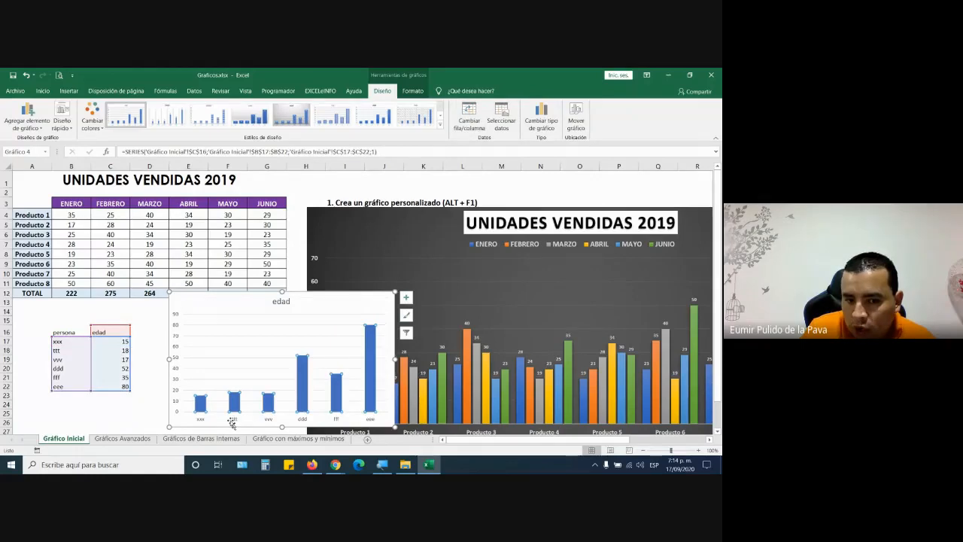
{"action": "left_click", "coordinate": [469, 116]}
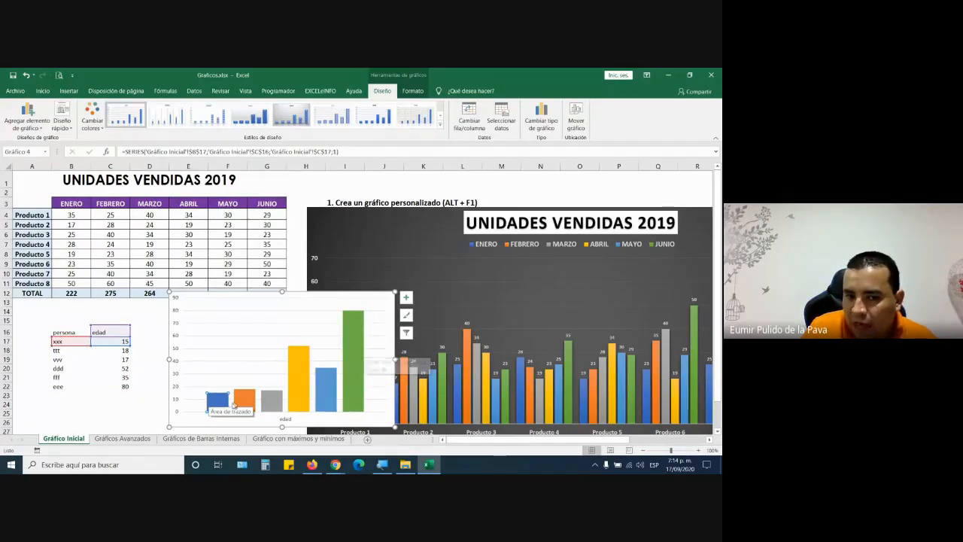
{"action": "scroll", "coordinate": [313, 344], "scroll_direction": "down", "scroll_amount": 4}
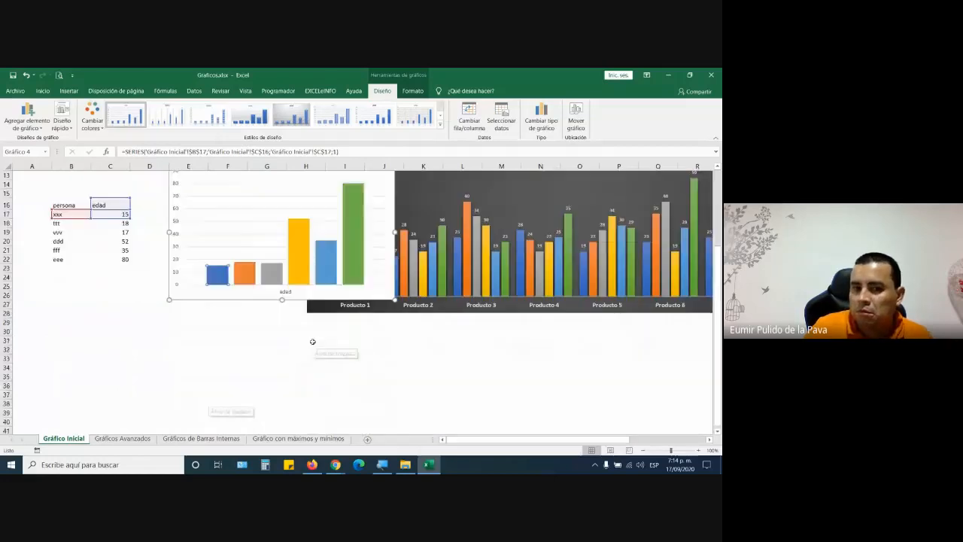
{"action": "scroll", "coordinate": [313, 342], "scroll_direction": "up", "scroll_amount": 4}
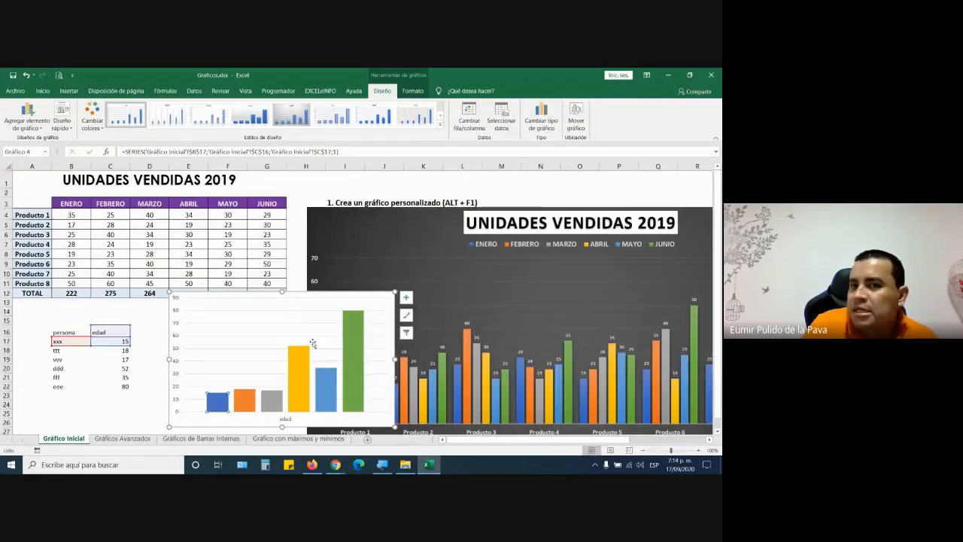
{"action": "left_click", "coordinate": [468, 114]}
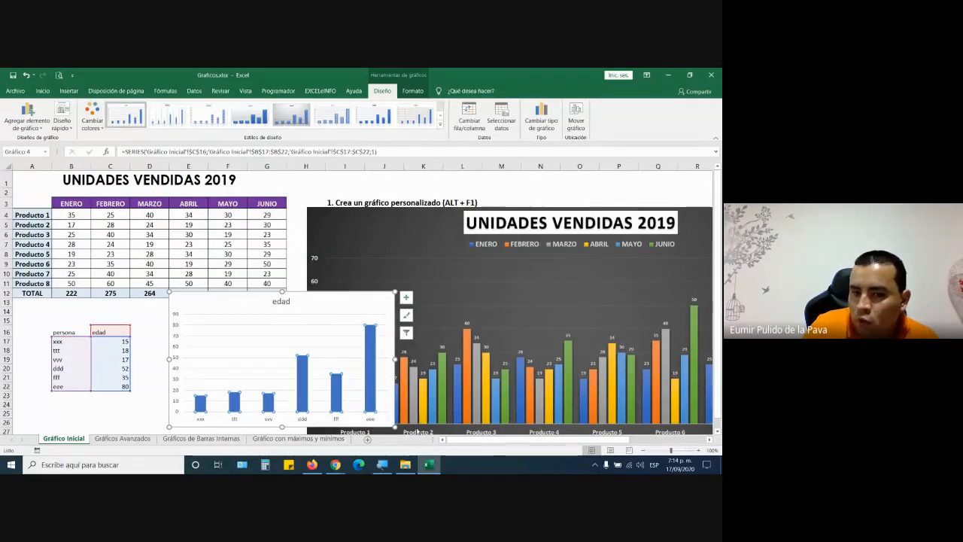
{"action": "left_click", "coordinate": [469, 115]}
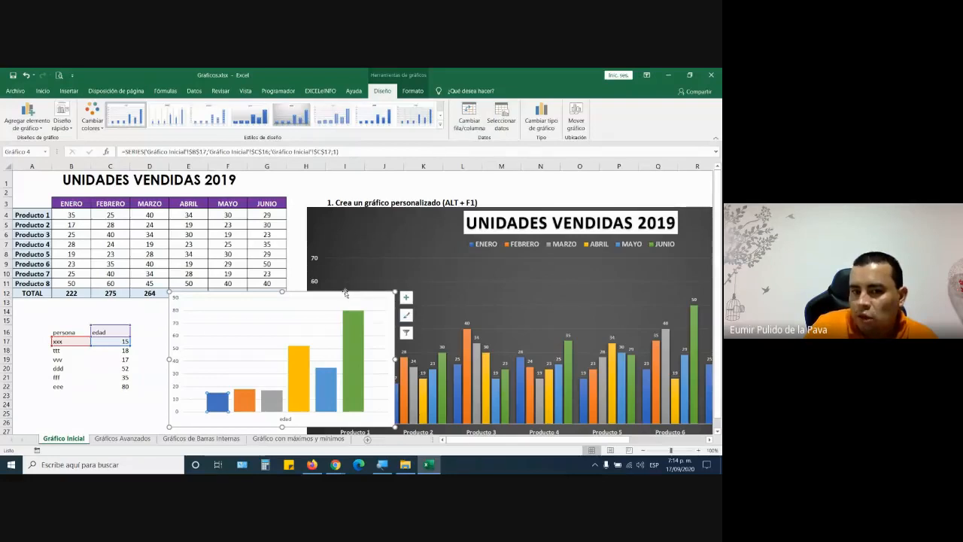
{"action": "key", "text": "Delete"}
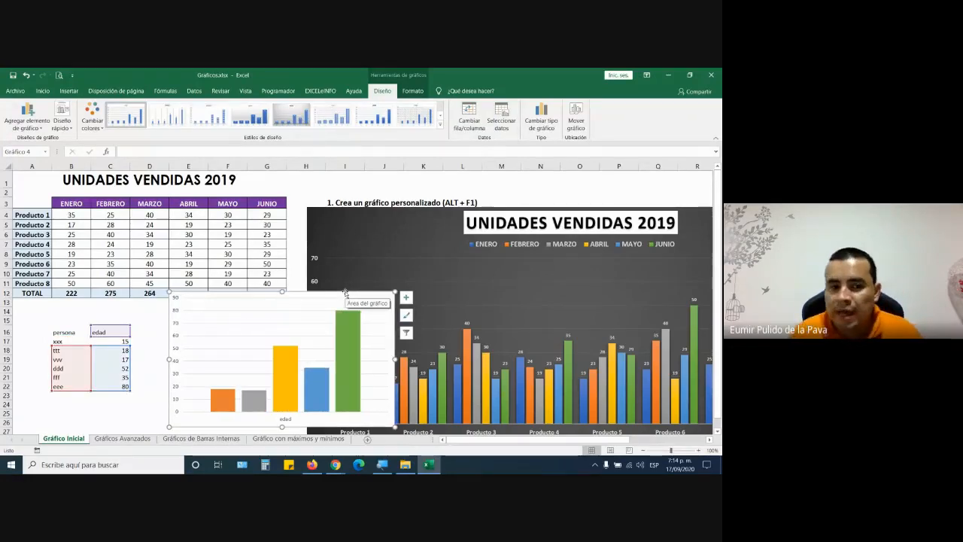
- Delete the small edad chart and try selecting rows 4–10 and columns B–G of the sales table
{"action": "key", "text": "Delete"}
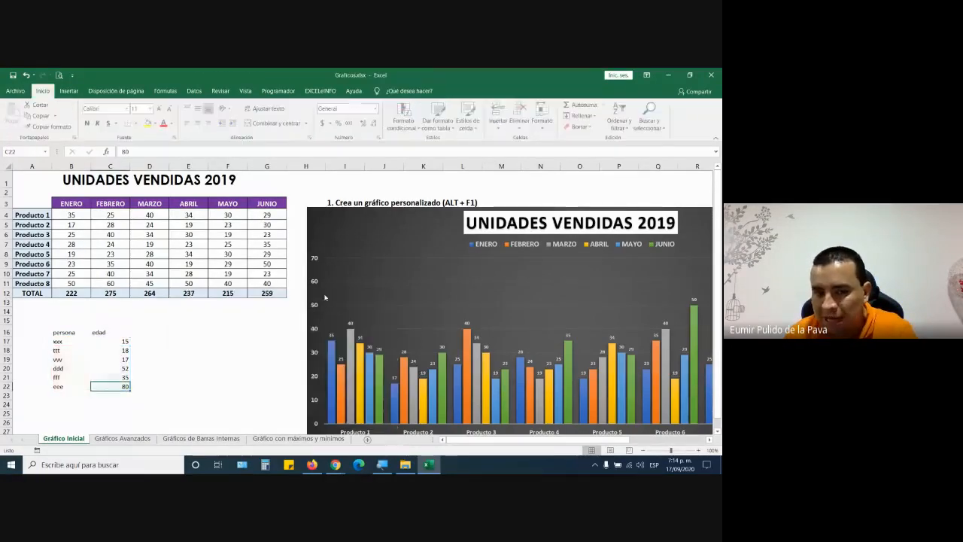
{"action": "left_click_drag", "start_coordinate": [40, 322], "coordinate": [172, 413]}
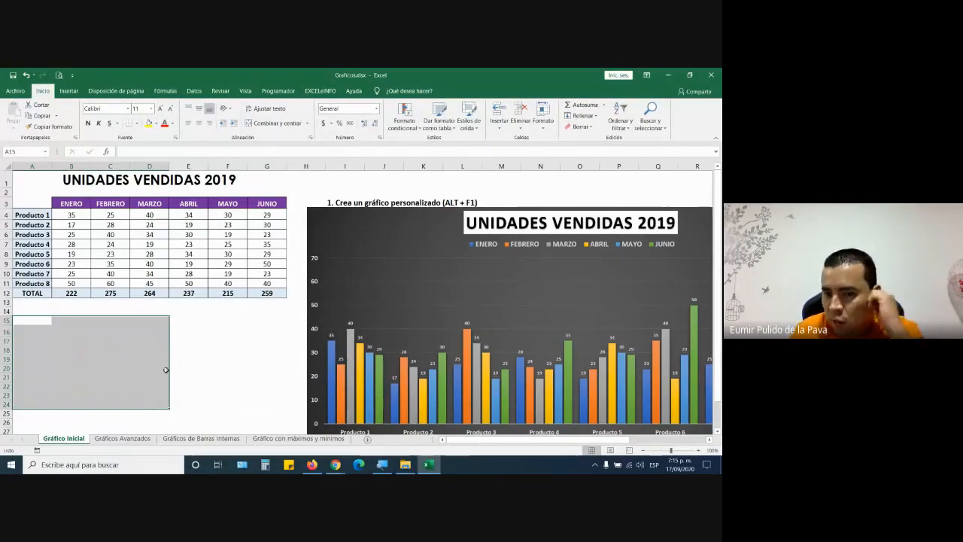
{"action": "left_click_drag", "start_coordinate": [12, 216], "coordinate": [3, 283]}
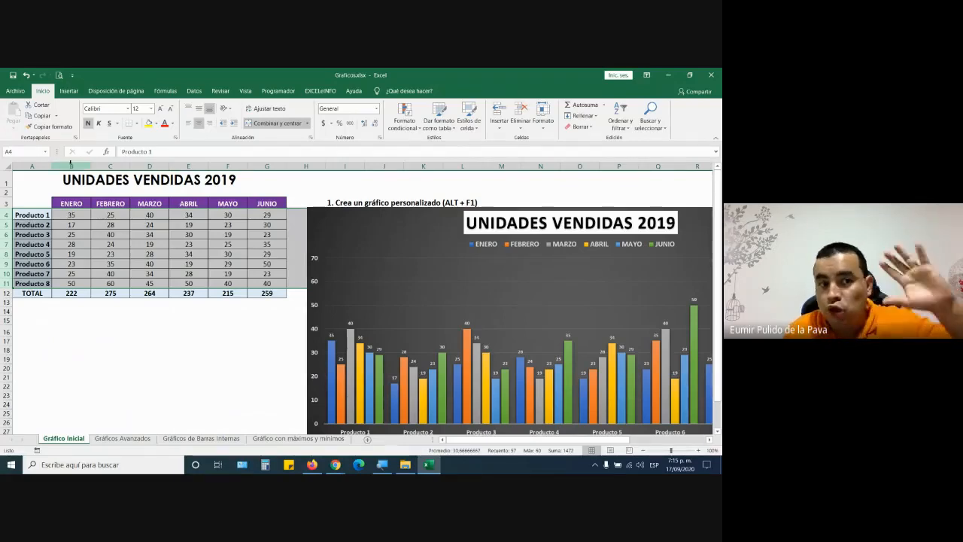
{"action": "left_click_drag", "start_coordinate": [72, 165], "coordinate": [268, 165]}
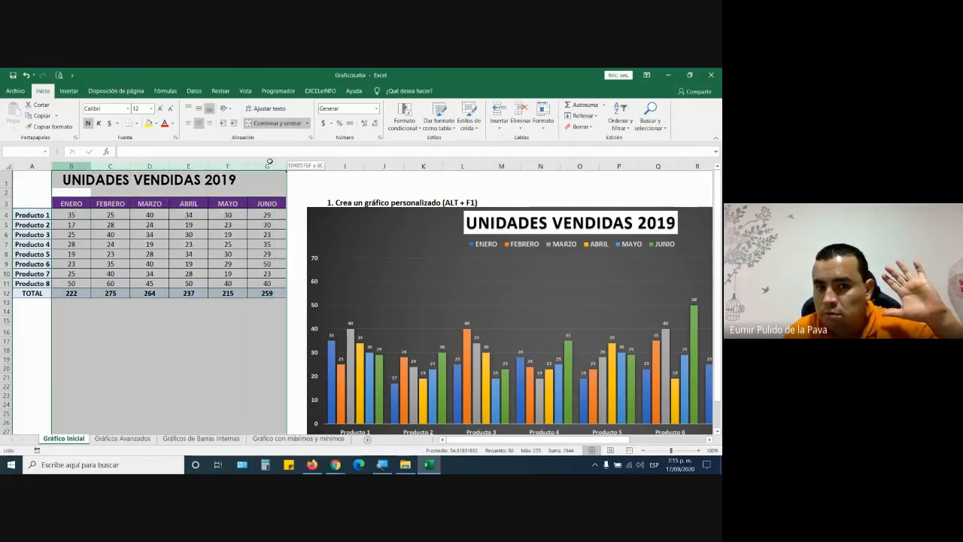
{"action": "left_click", "coordinate": [268, 216]}
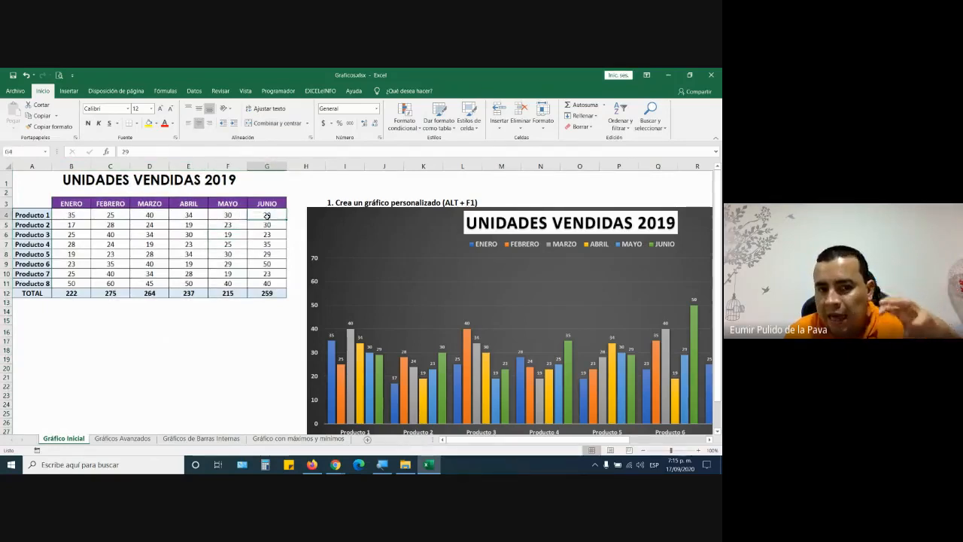
{"action": "left_click_drag", "start_coordinate": [267, 216], "coordinate": [69, 283]}
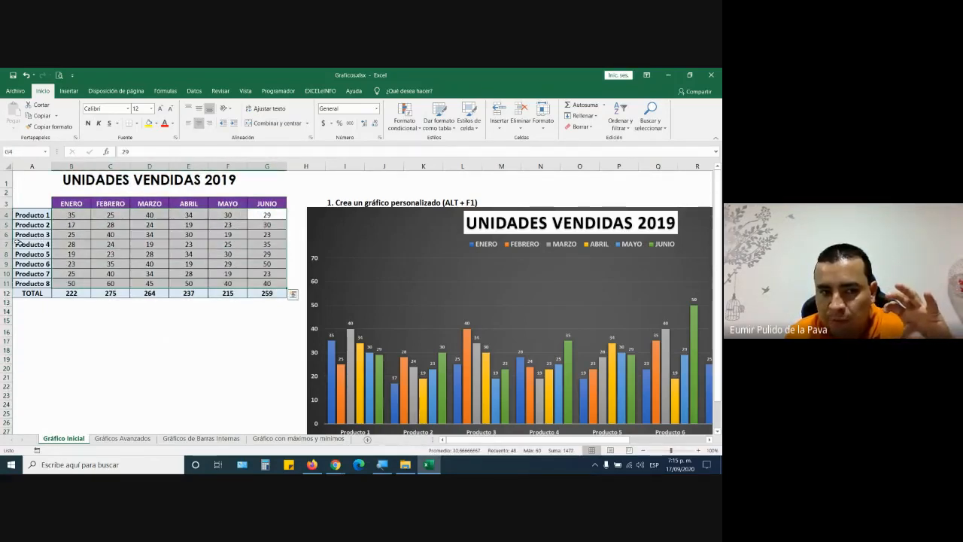
{"action": "left_click_drag", "start_coordinate": [6, 216], "coordinate": [6, 275]}
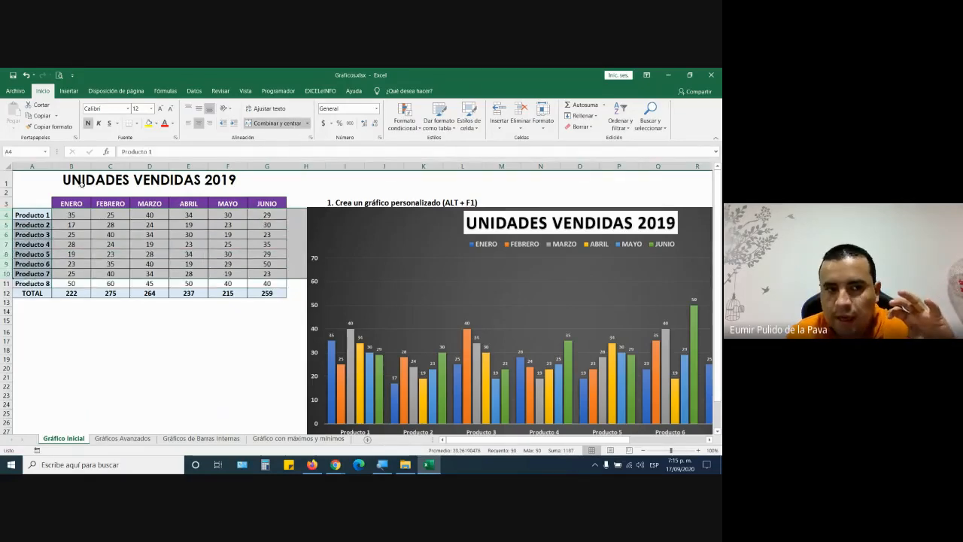
{"action": "left_click_drag", "start_coordinate": [72, 166], "coordinate": [271, 166]}
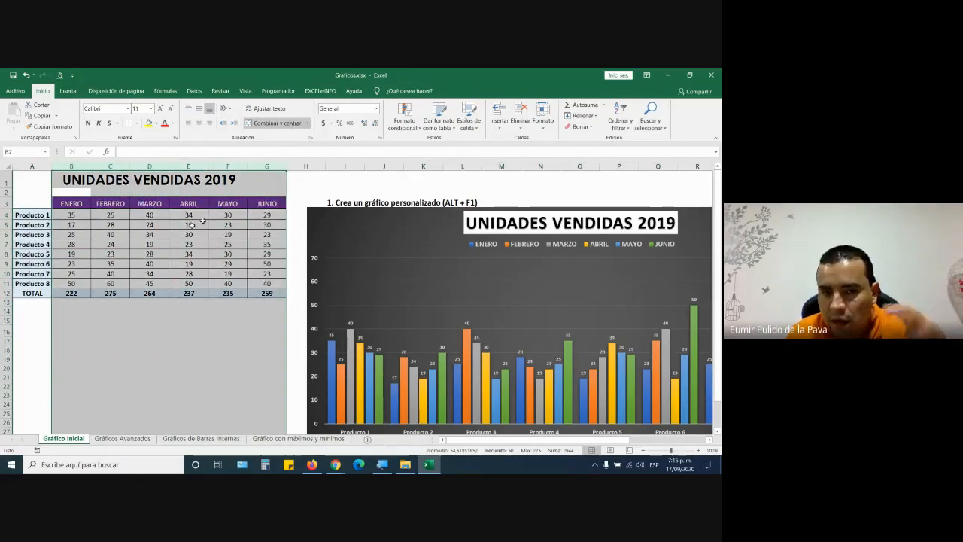
{"action": "left_click", "coordinate": [155, 231]}
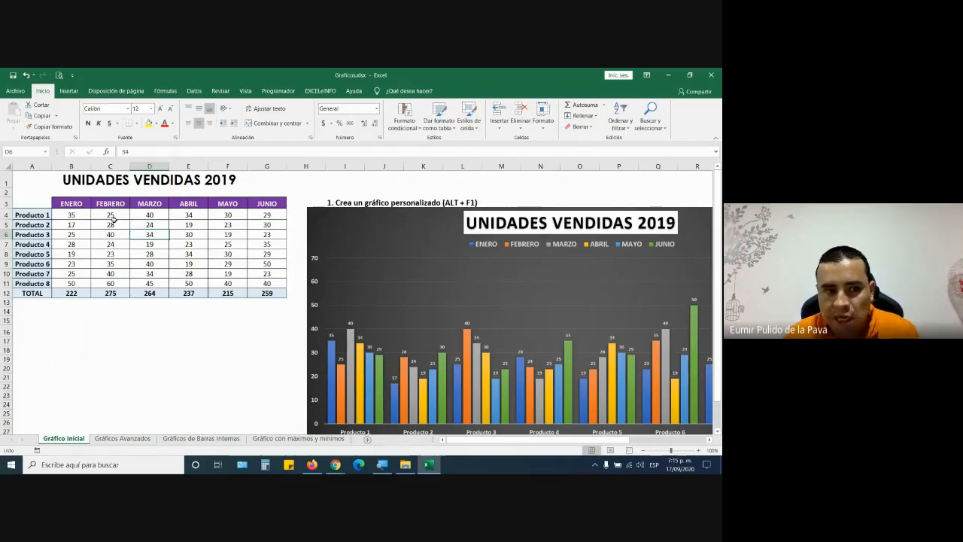
- Merge and centre Producto 1's ENERO and FEBRERO cells B4:C4, accepting the warning
{"action": "left_click_drag", "start_coordinate": [96, 215], "coordinate": [113, 216]}
{"action": "left_click", "coordinate": [276, 123]}
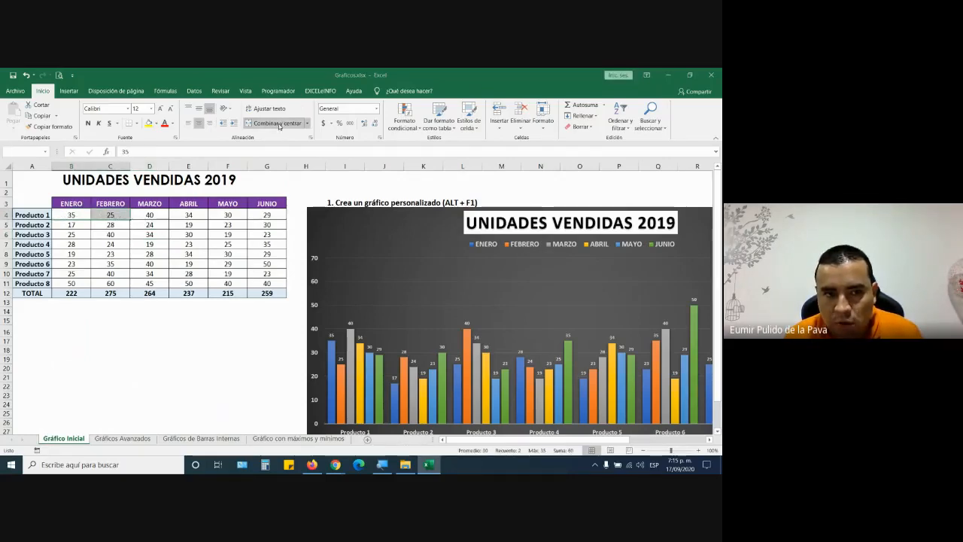
{"action": "left_click", "coordinate": [338, 295]}
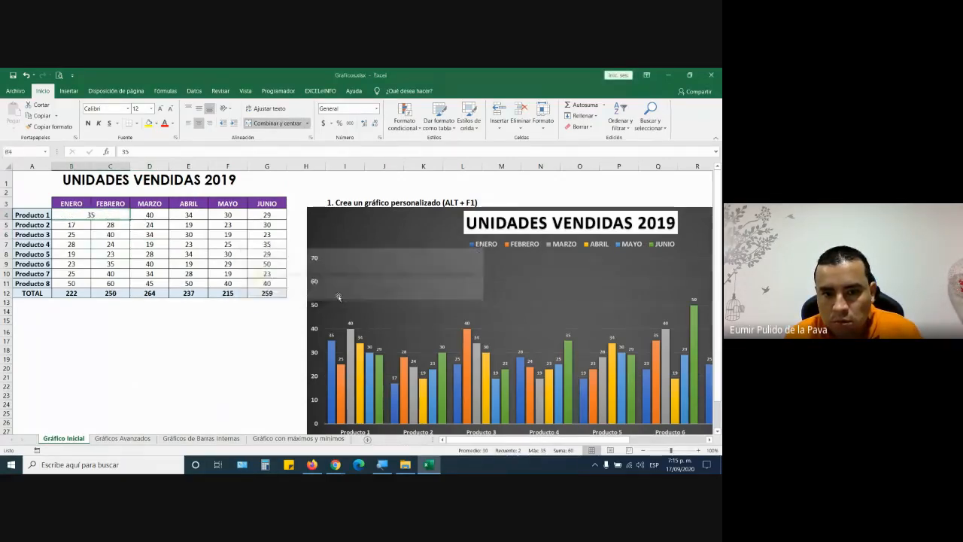
- Insert a default column chart of the sales table with Alt+F1
{"action": "left_click", "coordinate": [192, 322]}
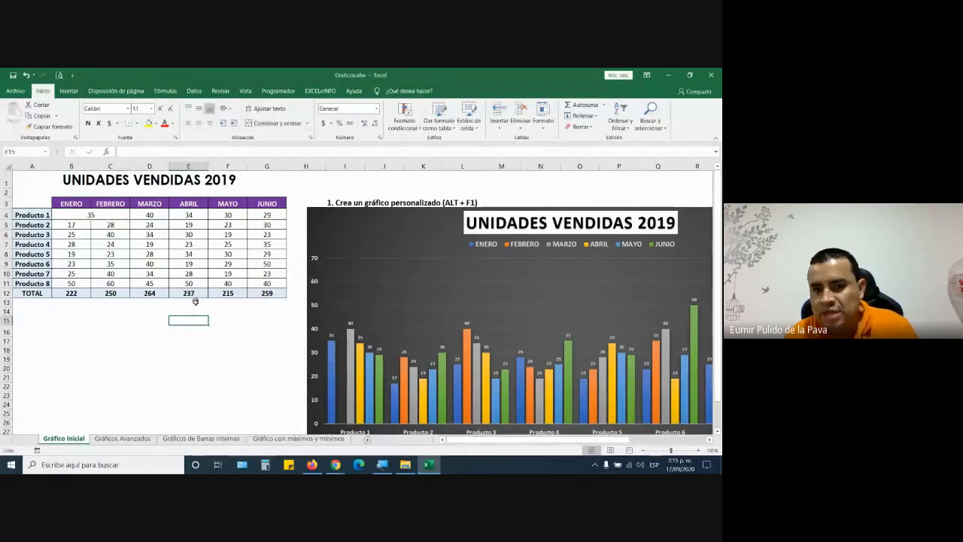
{"action": "scroll", "coordinate": [210, 274], "scroll_direction": "down", "scroll_amount": 1}
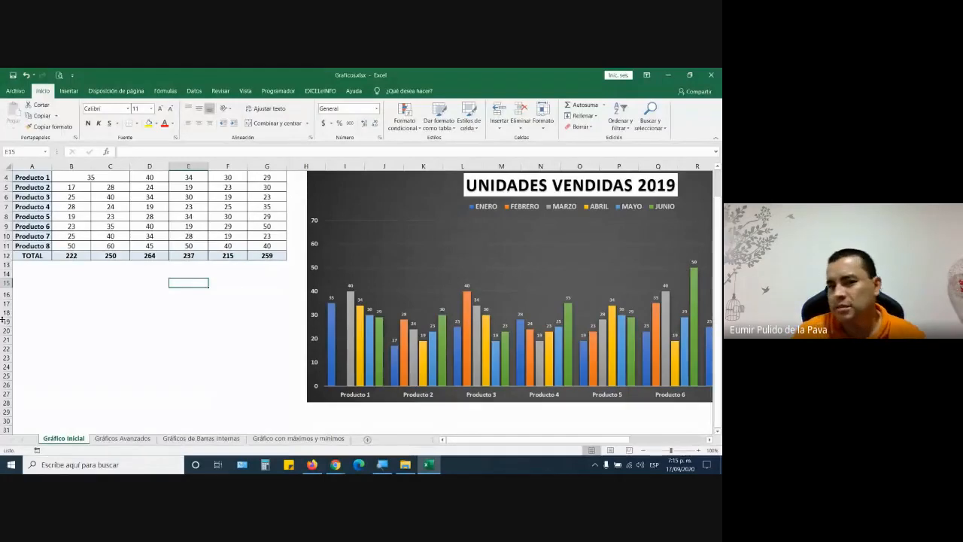
{"action": "scroll", "coordinate": [177, 265], "scroll_direction": "up", "scroll_amount": 1}
{"action": "left_click", "coordinate": [177, 266]}
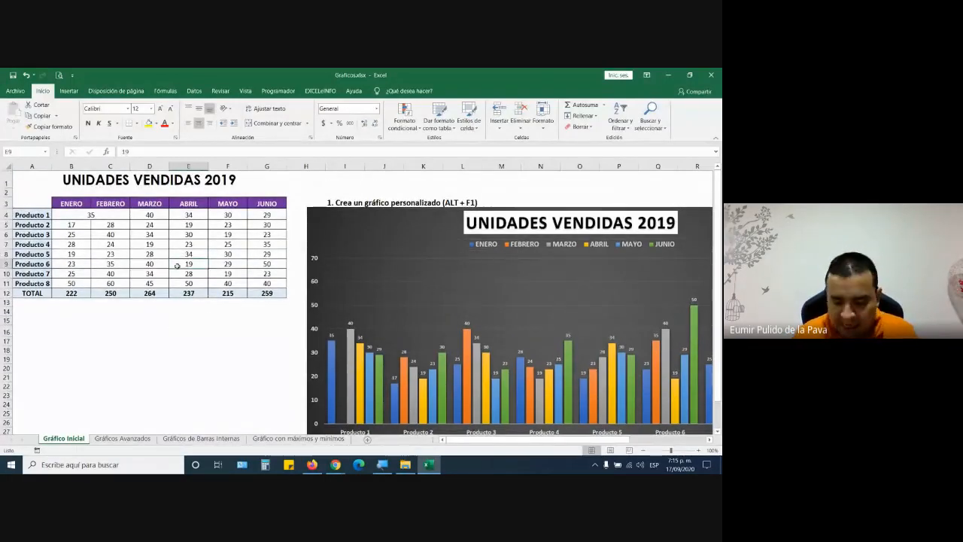
{"action": "key", "text": "alt+F1"}
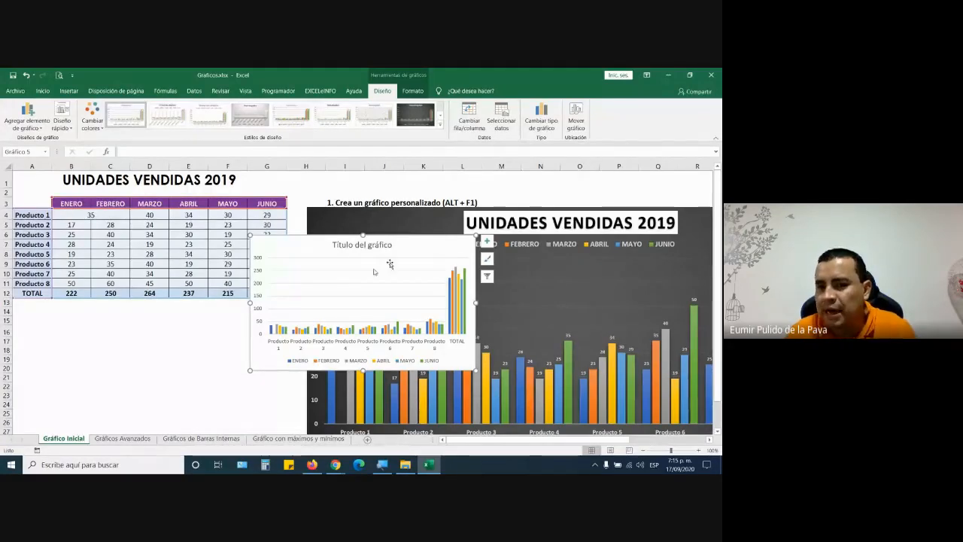
- Delete the default chart and undo until B4:C4 show separate values 35 and 25
{"action": "key", "text": "Delete"}
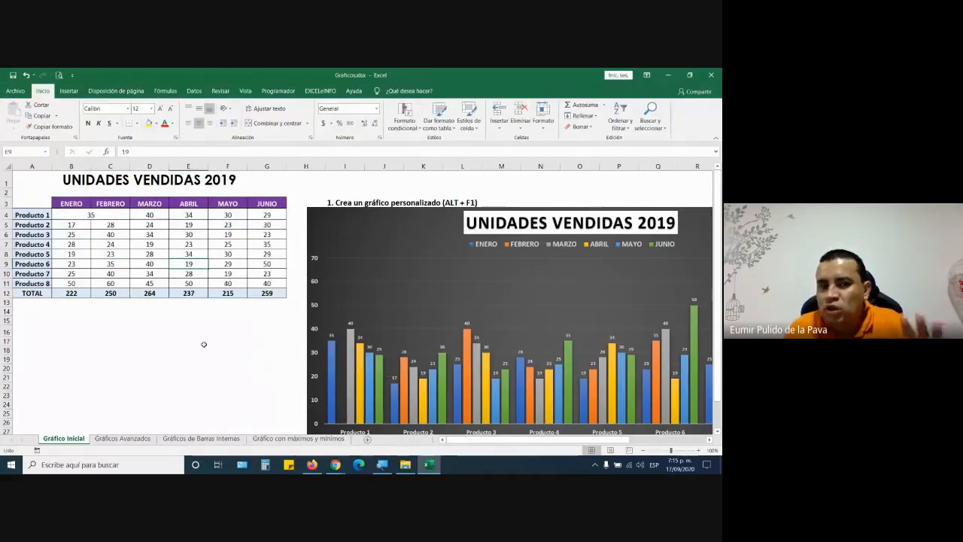
{"action": "key", "text": "alt+F1"}
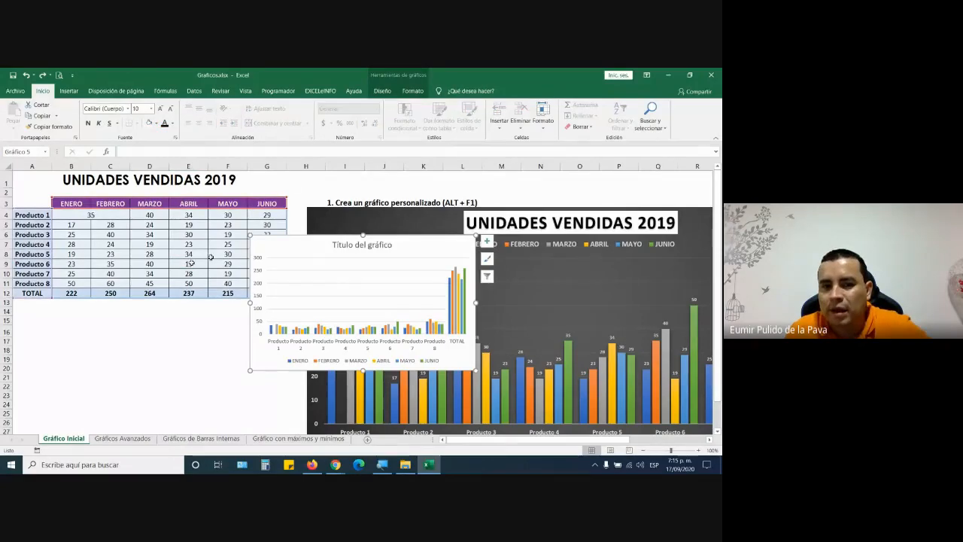
{"action": "key", "text": "ctrl+z"}
{"action": "key", "text": "ctrl+z"}
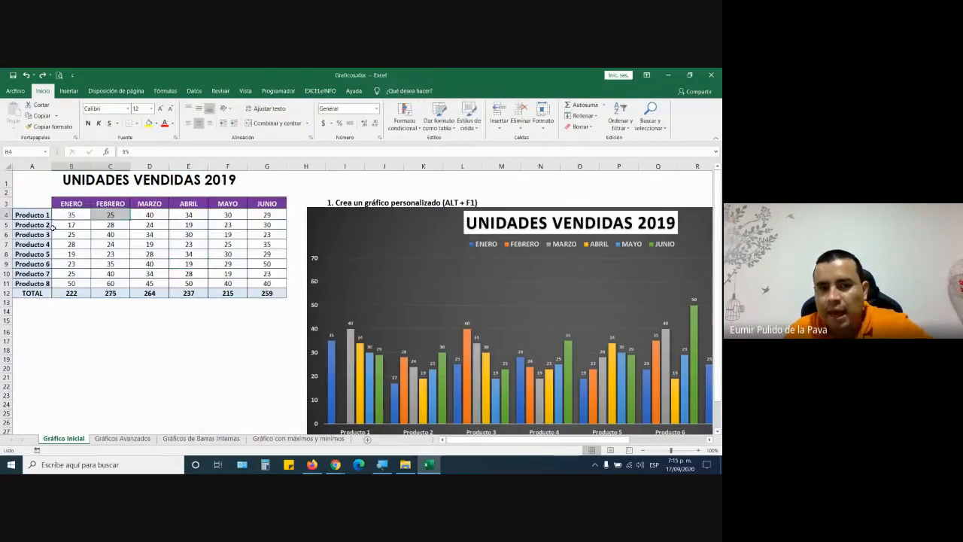
- Select the product sales table and its block of values to point out the data
{"action": "left_click", "coordinate": [149, 330]}
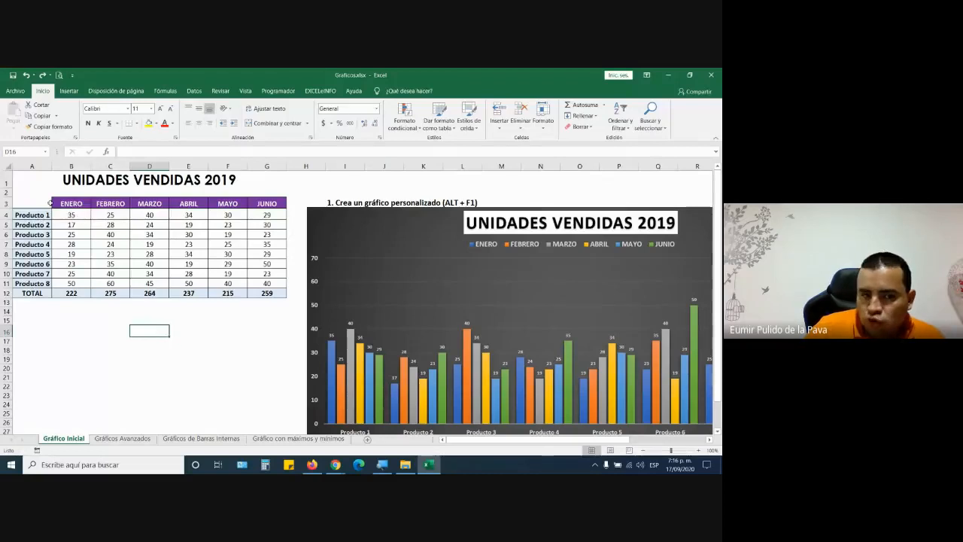
{"action": "left_click_drag", "start_coordinate": [50, 202], "coordinate": [266, 292]}
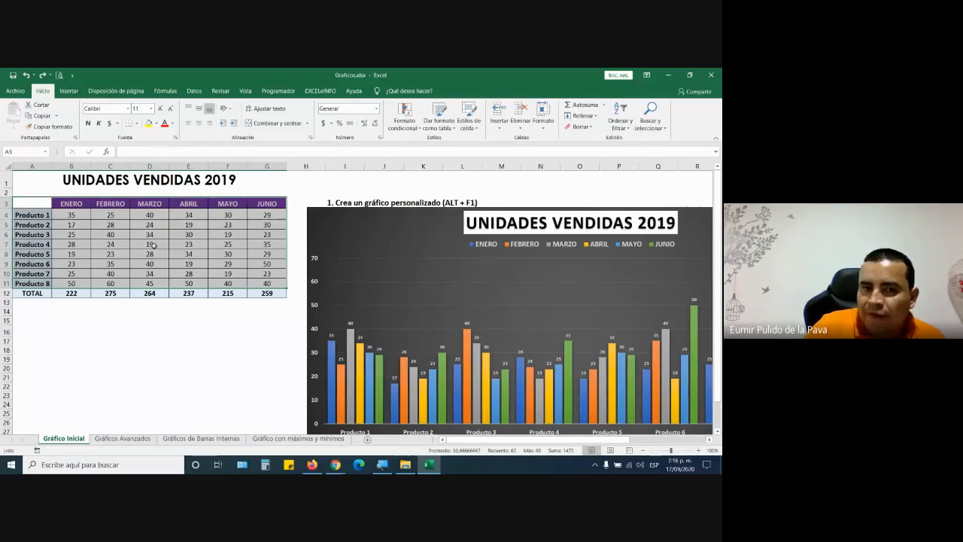
{"action": "left_click_drag", "start_coordinate": [72, 215], "coordinate": [262, 284]}
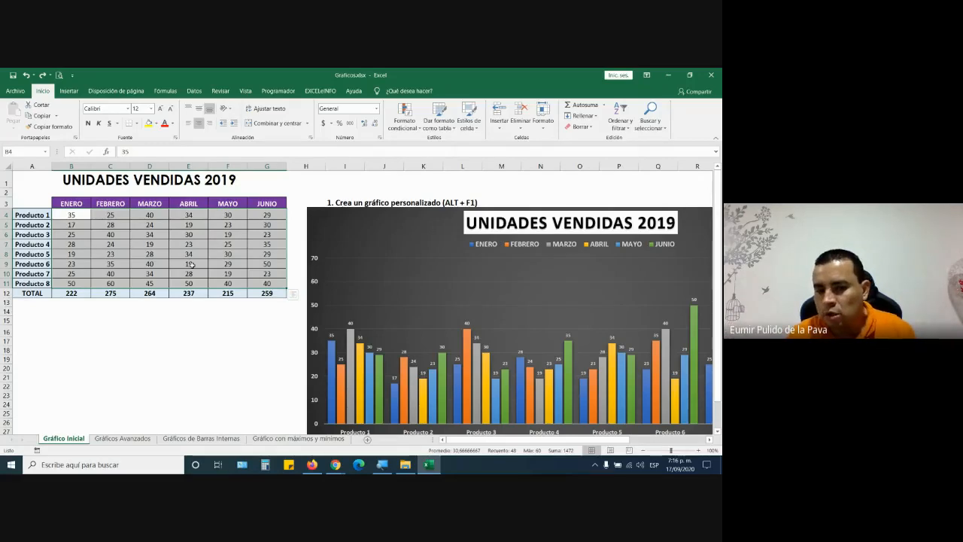
{"action": "left_click", "coordinate": [336, 465]}
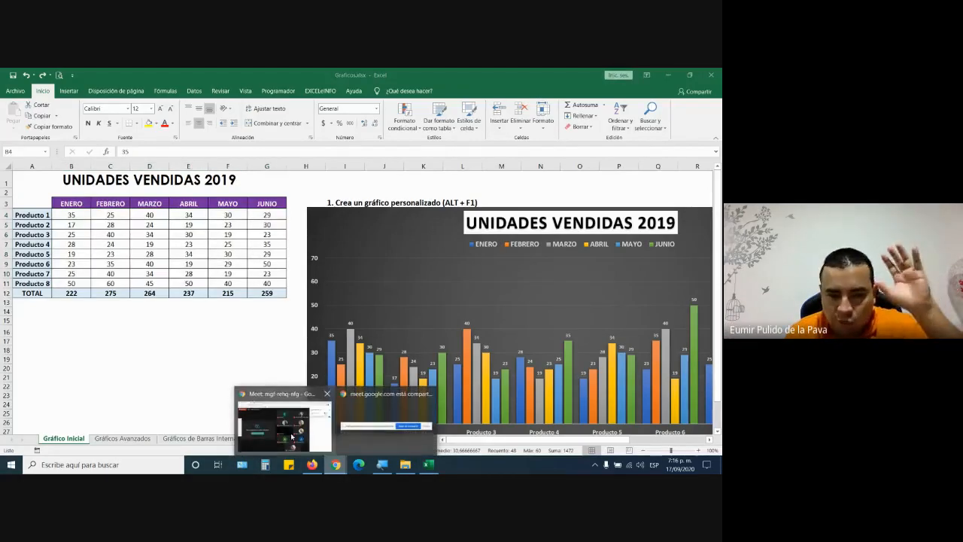
{"action": "left_click", "coordinate": [292, 438]}
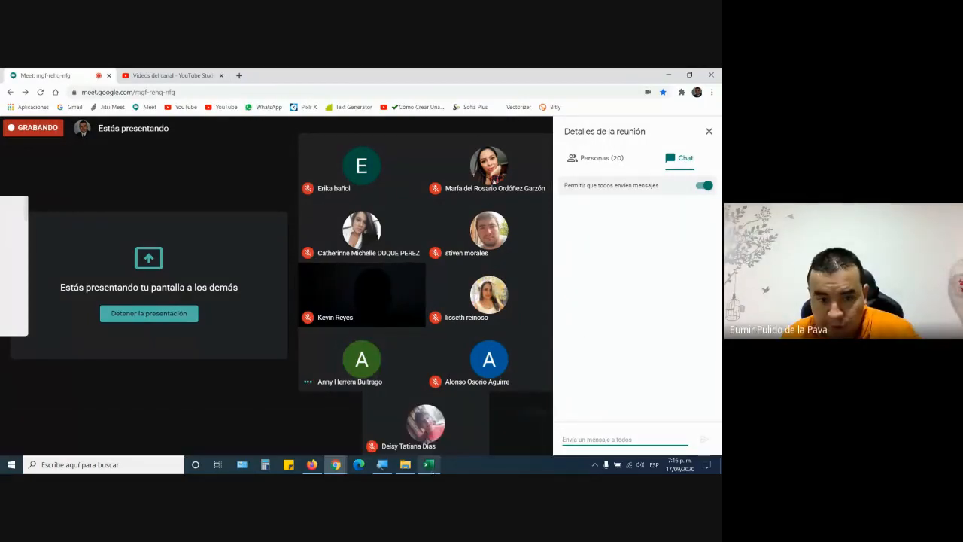
{"action": "left_click", "coordinate": [429, 464]}
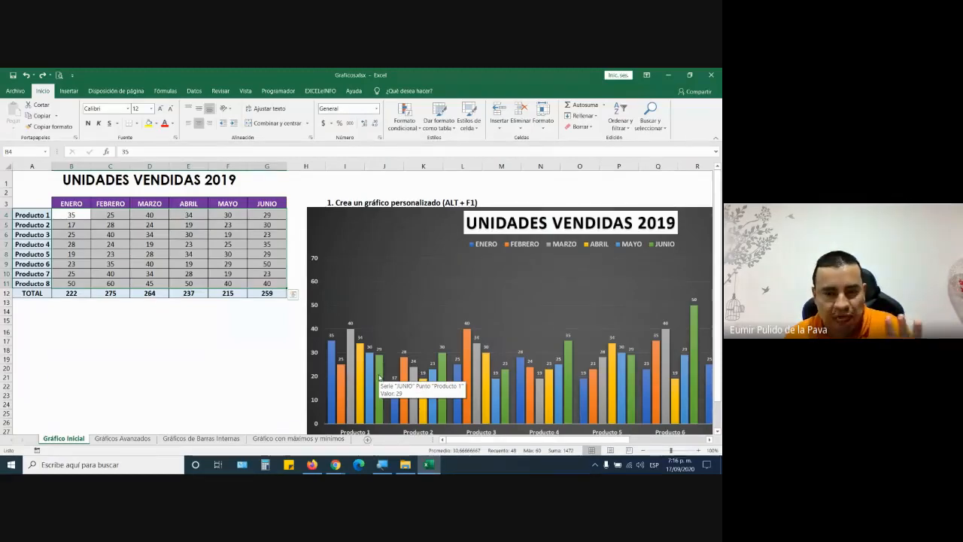
- Move the dark chart below instruction 2, then select columns B and G and Producto 1–8 names
{"action": "left_click_drag", "start_coordinate": [327, 215], "coordinate": [334, 347]}
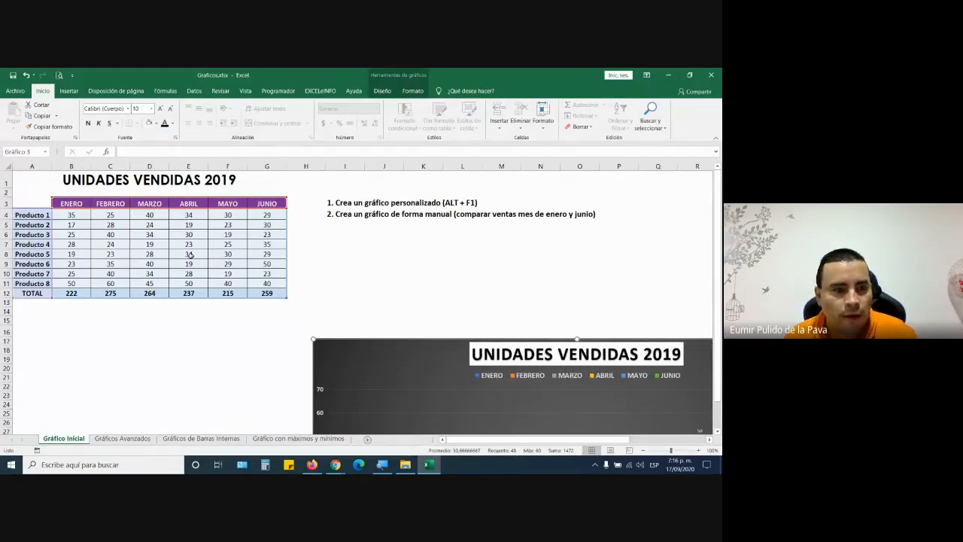
{"action": "left_click", "coordinate": [156, 331]}
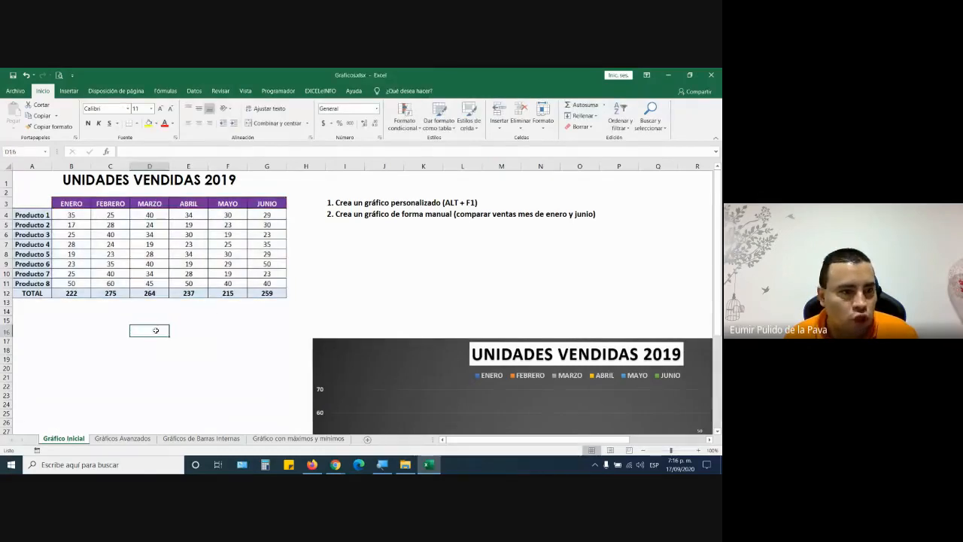
{"action": "left_click", "coordinate": [71, 167]}
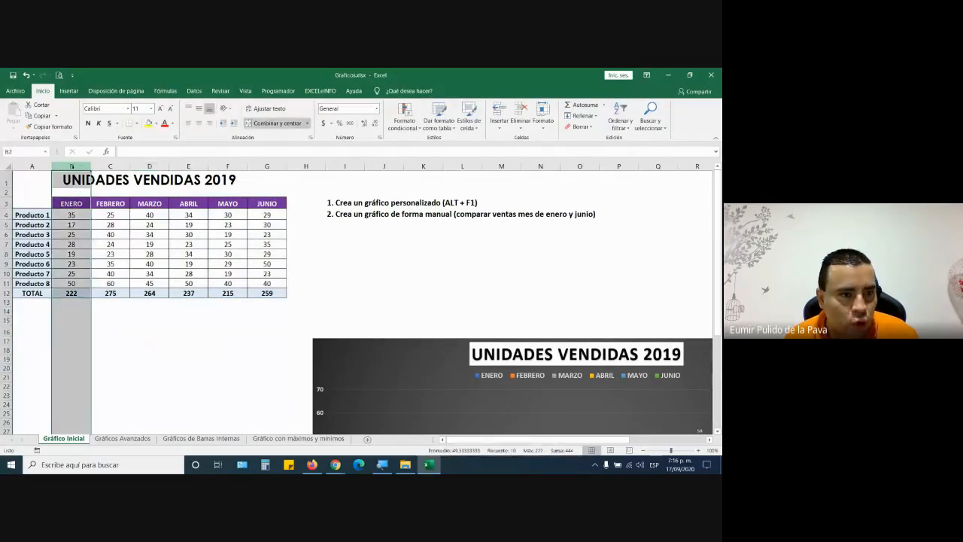
{"action": "left_click", "coordinate": [266, 166]}
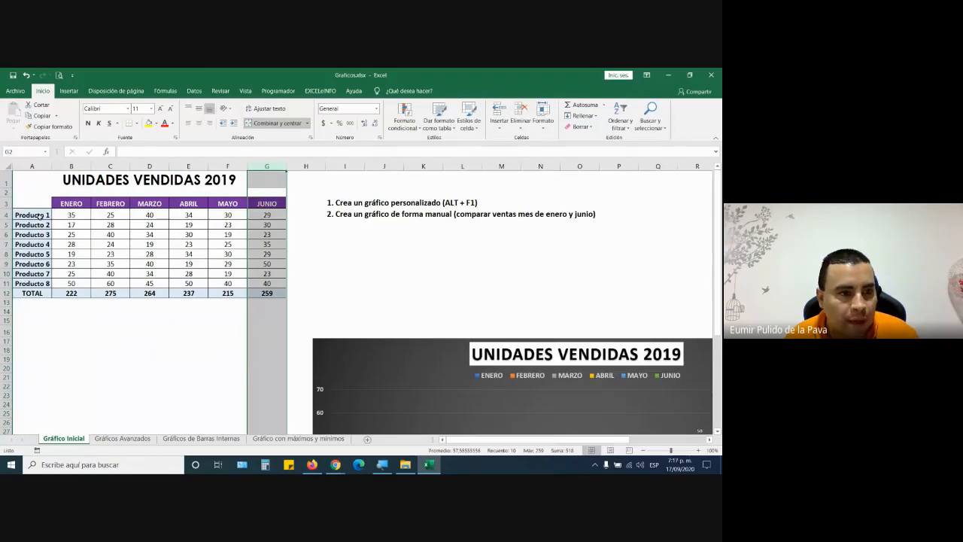
{"action": "left_click_drag", "start_coordinate": [39, 216], "coordinate": [43, 283]}
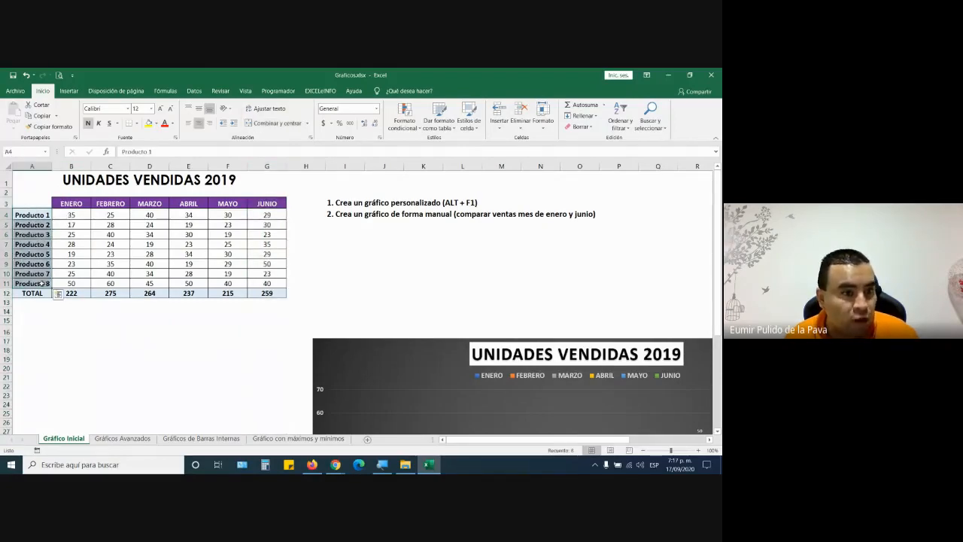
{"action": "left_click_drag", "start_coordinate": [72, 203], "coordinate": [71, 215]}
{"action": "right_click", "coordinate": [31, 166]}
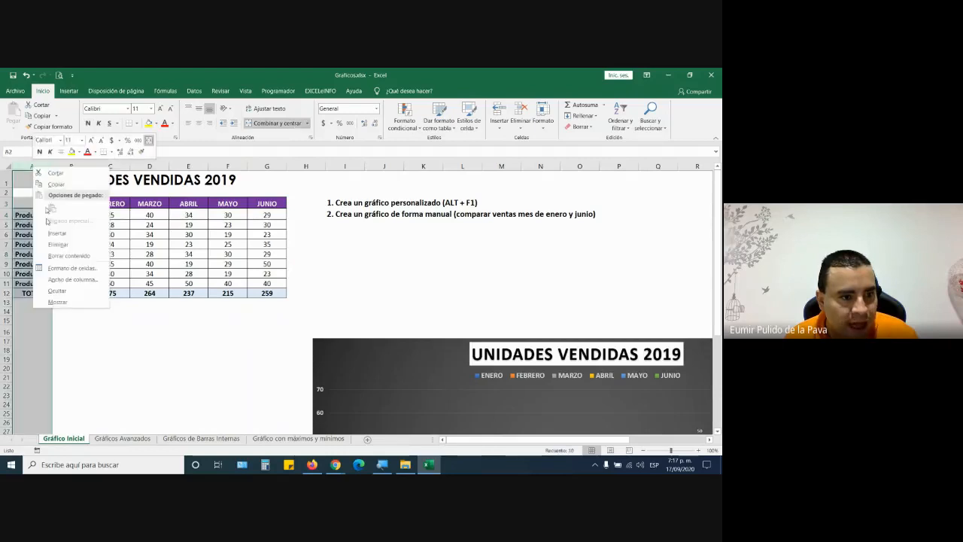
{"action": "left_click", "coordinate": [57, 292]}
{"action": "left_click", "coordinate": [139, 390]}
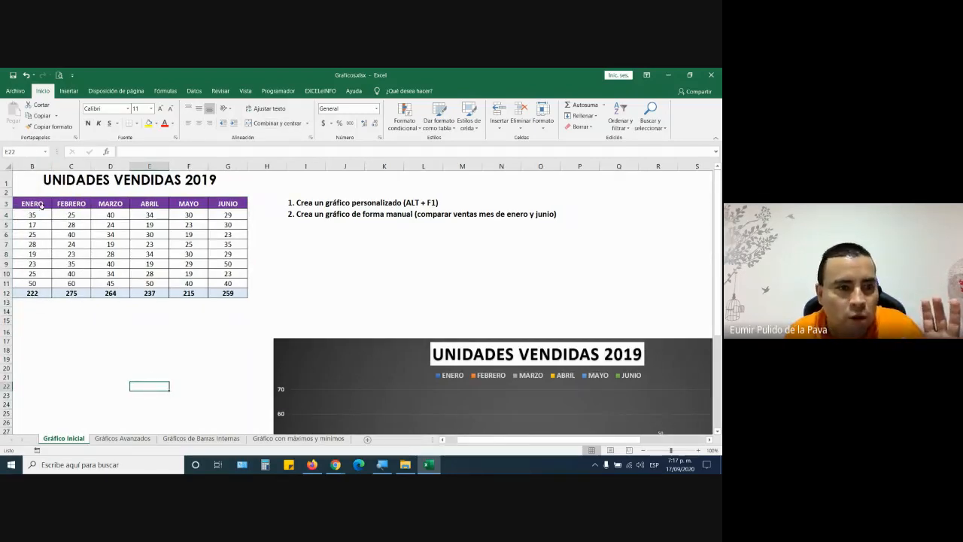
{"action": "left_click_drag", "start_coordinate": [38, 205], "coordinate": [35, 284]}
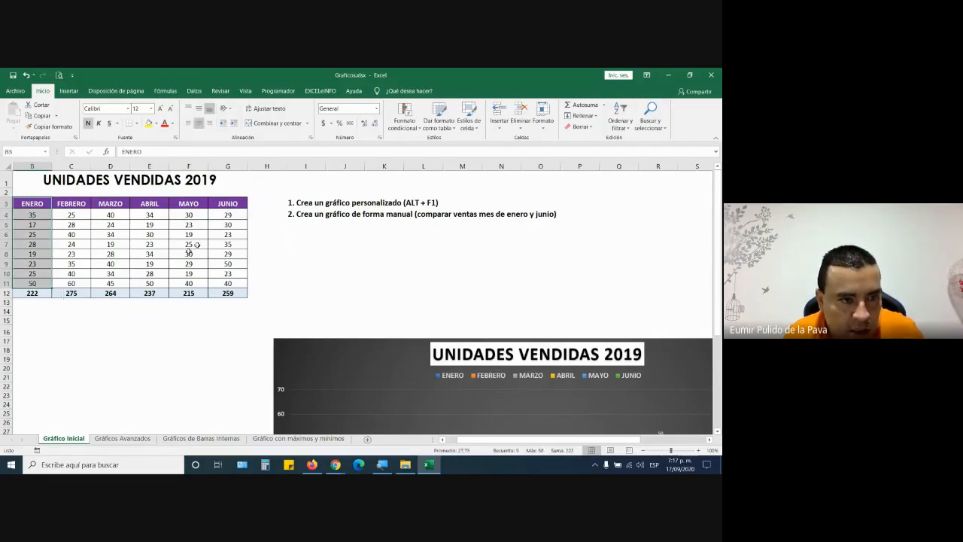
{"action": "left_click_drag", "start_coordinate": [235, 198], "coordinate": [234, 284]}
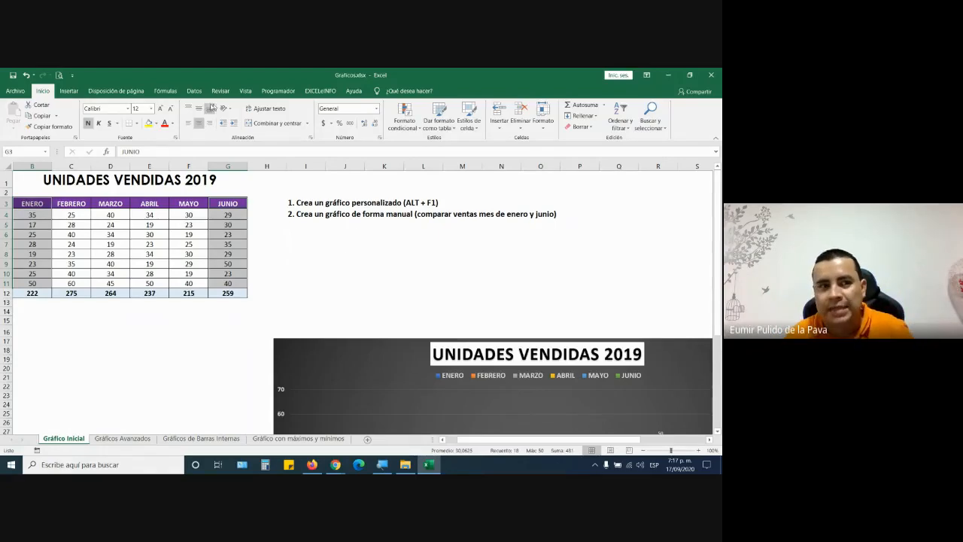
{"action": "left_click", "coordinate": [69, 91]}
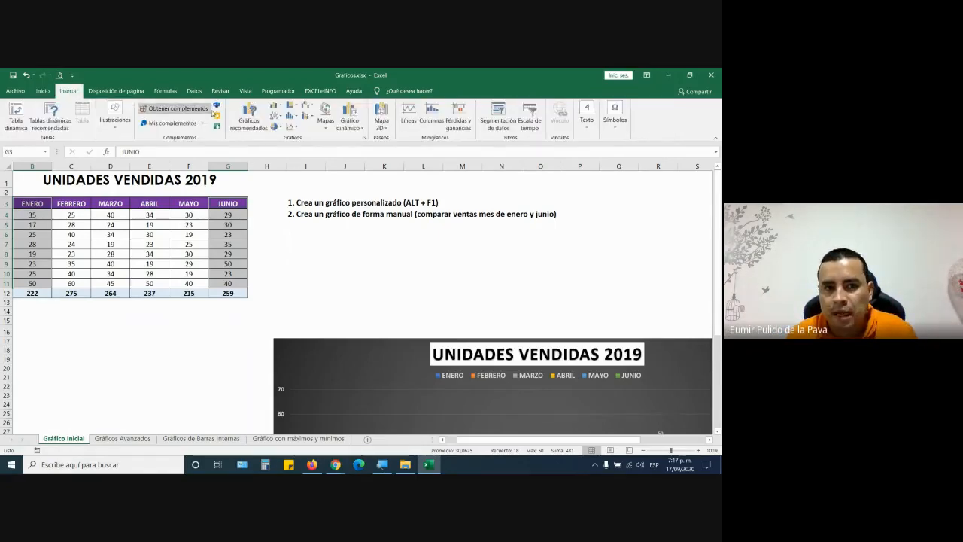
{"action": "left_click", "coordinate": [275, 106]}
{"action": "left_click", "coordinate": [283, 134]}
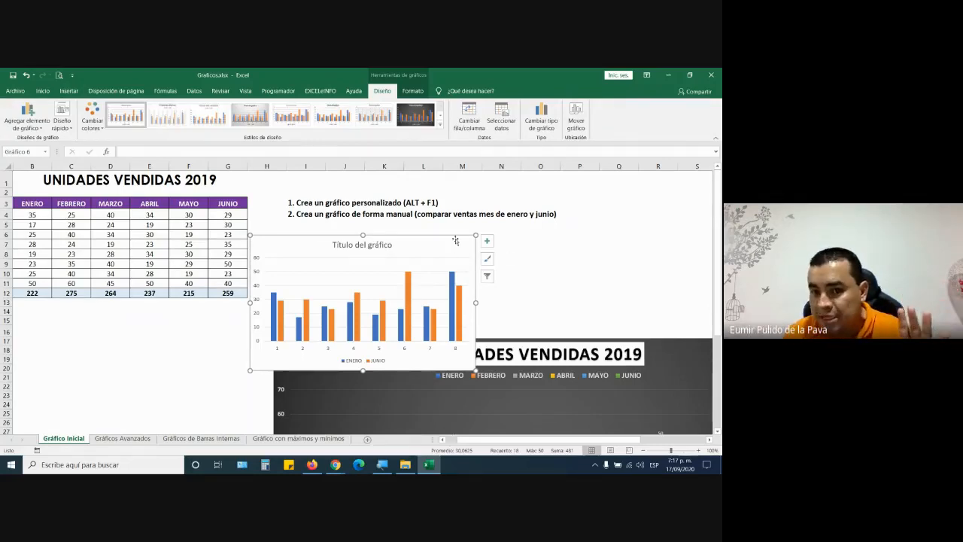
{"action": "key", "text": "Delete"}
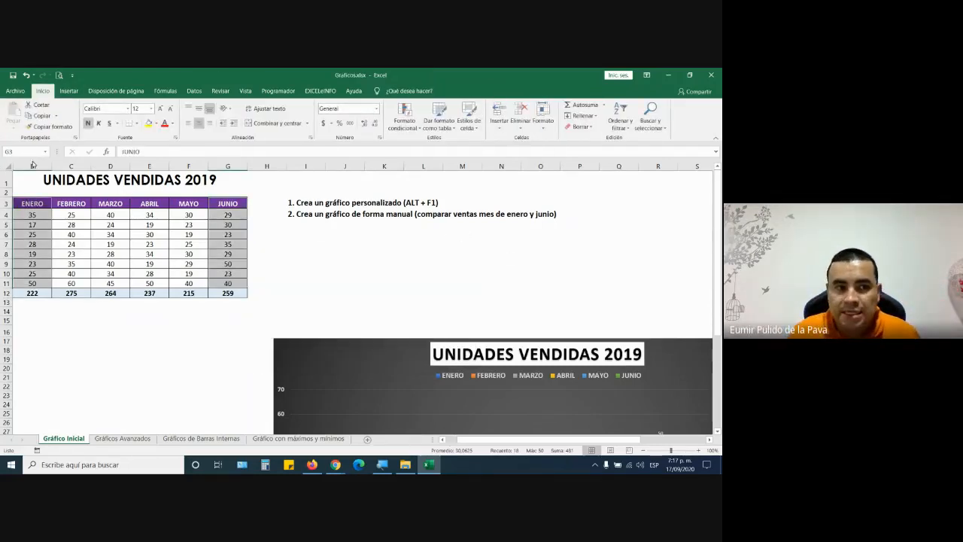
{"action": "key", "text": "ctrl+z"}
{"action": "key", "text": "ctrl+z"}
{"action": "key", "text": "ctrl+z"}
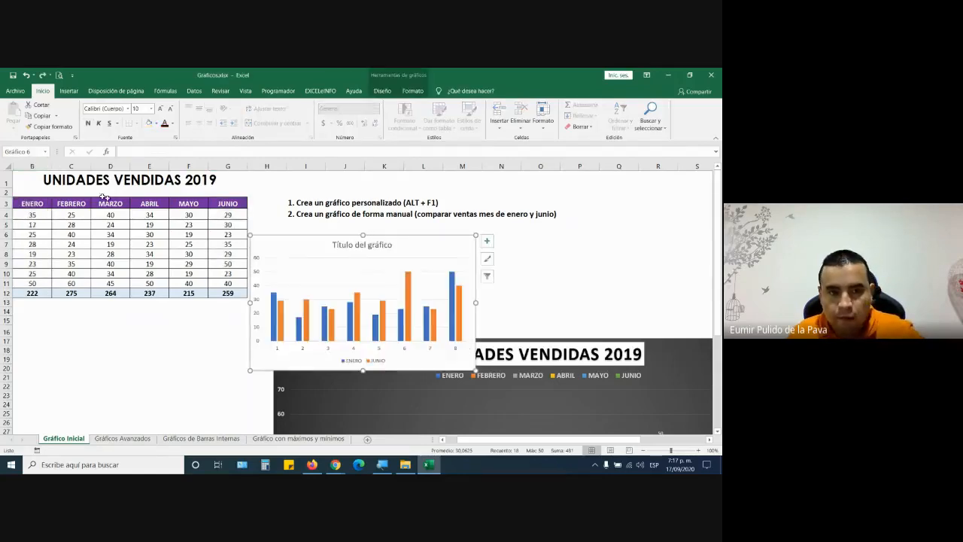
{"action": "left_click", "coordinate": [65, 304]}
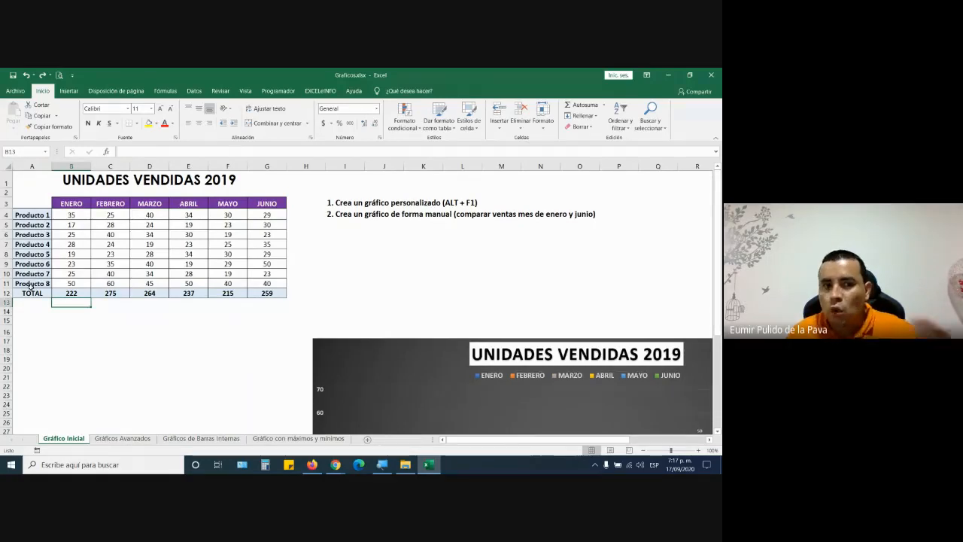
- Insert a clustered column chart of the product names with ENERO and JUNIO values
{"action": "left_click_drag", "start_coordinate": [30, 203], "coordinate": [52, 284]}
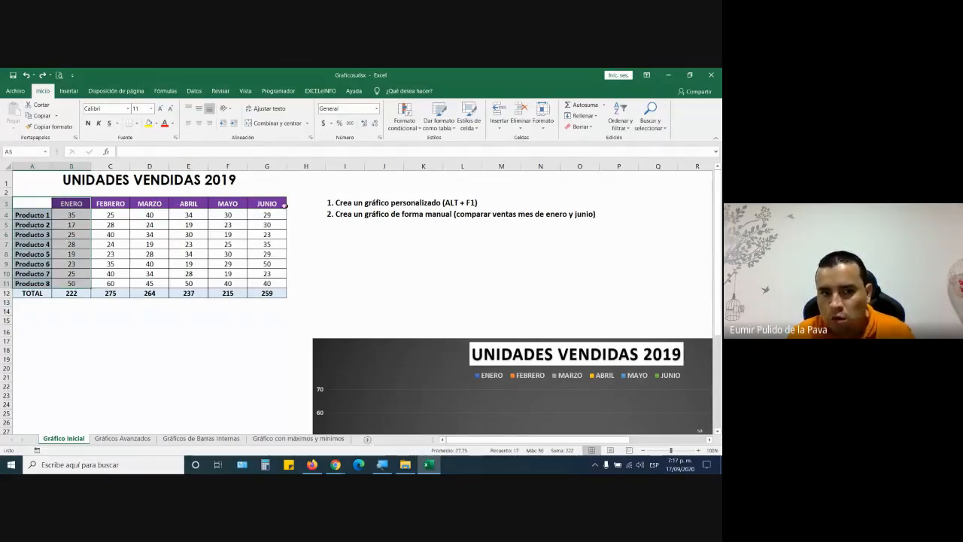
{"action": "left_click_drag", "start_coordinate": [268, 203], "coordinate": [269, 284]}
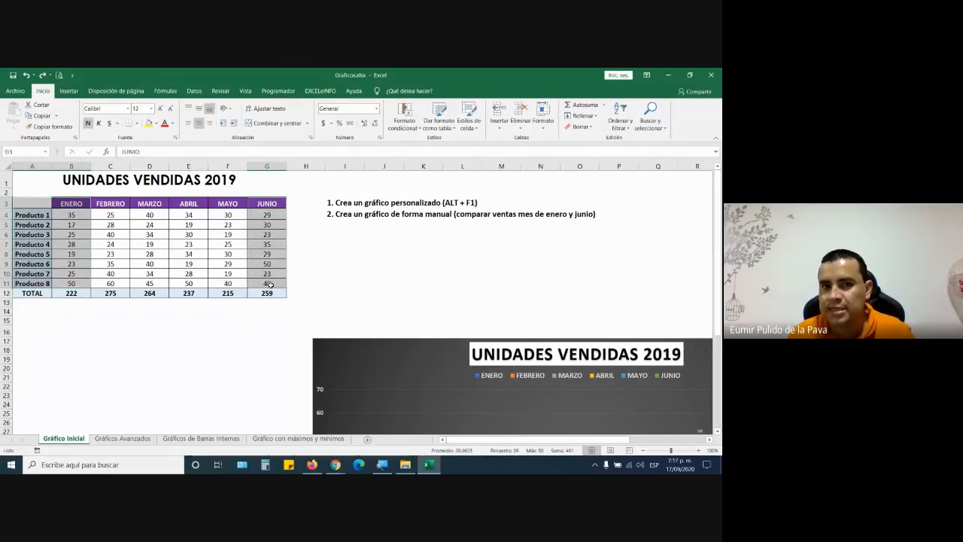
{"action": "left_click", "coordinate": [69, 90]}
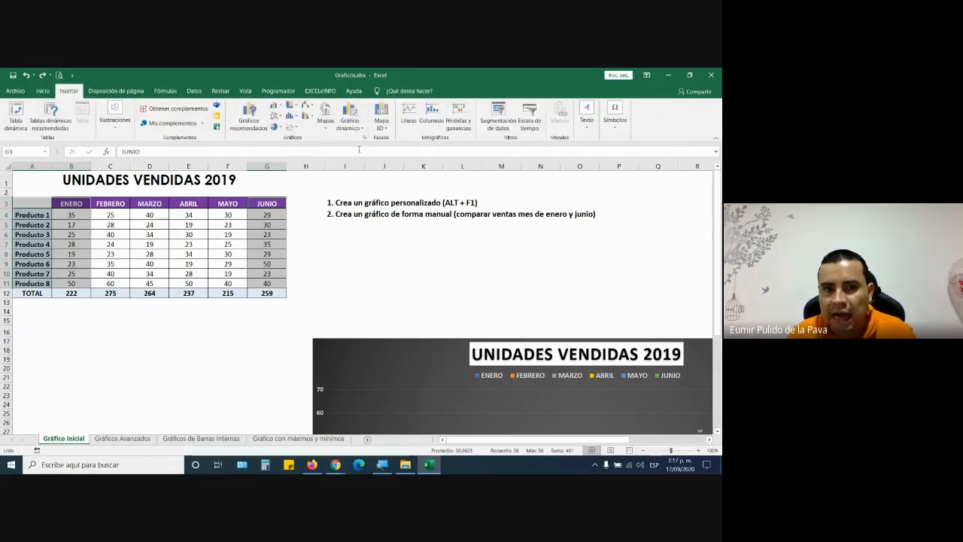
{"action": "left_click", "coordinate": [272, 109]}
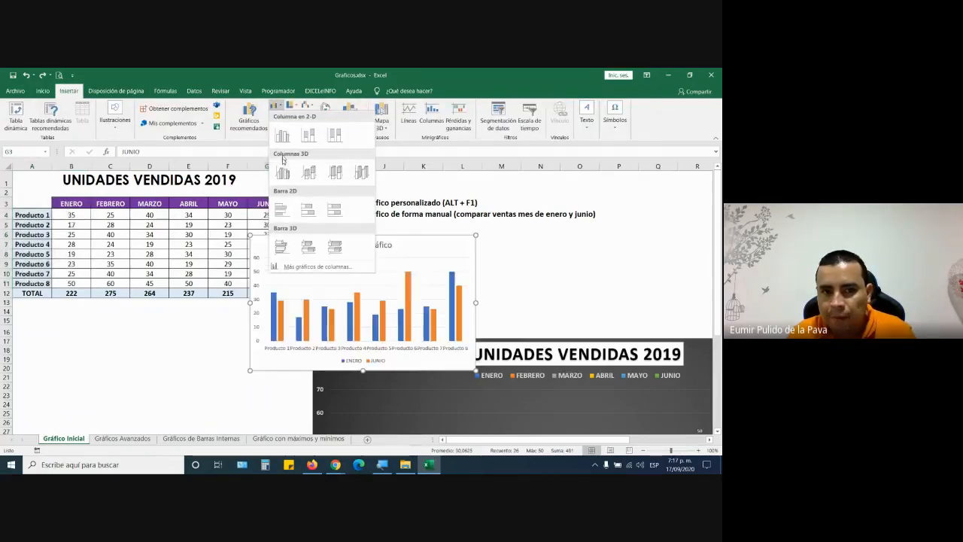
{"action": "left_click", "coordinate": [281, 175]}
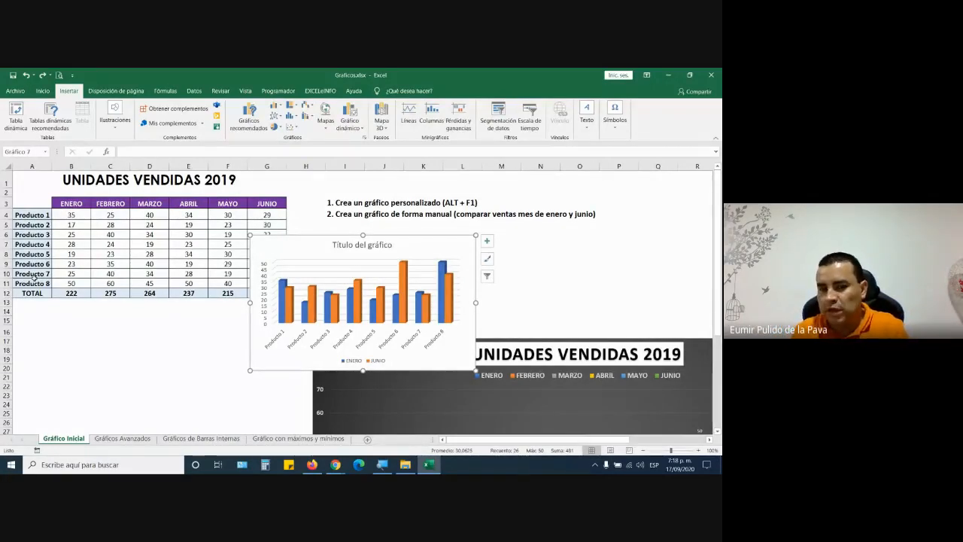
- Delete the ENERO/JUNIO chart, move the dark chart over the table, and open Gráficos Avanzados
{"action": "left_click", "coordinate": [387, 345]}
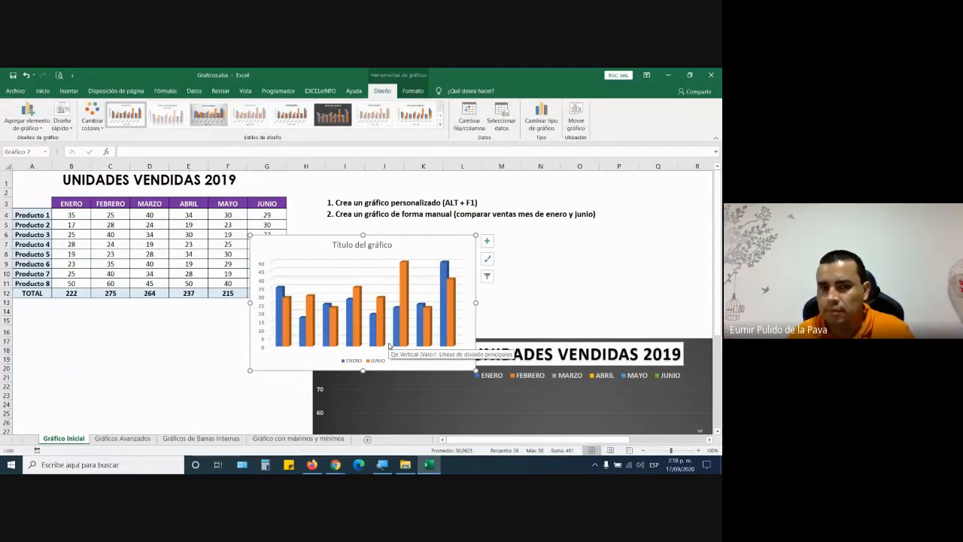
{"action": "left_click_drag", "start_coordinate": [452, 239], "coordinate": [401, 272]}
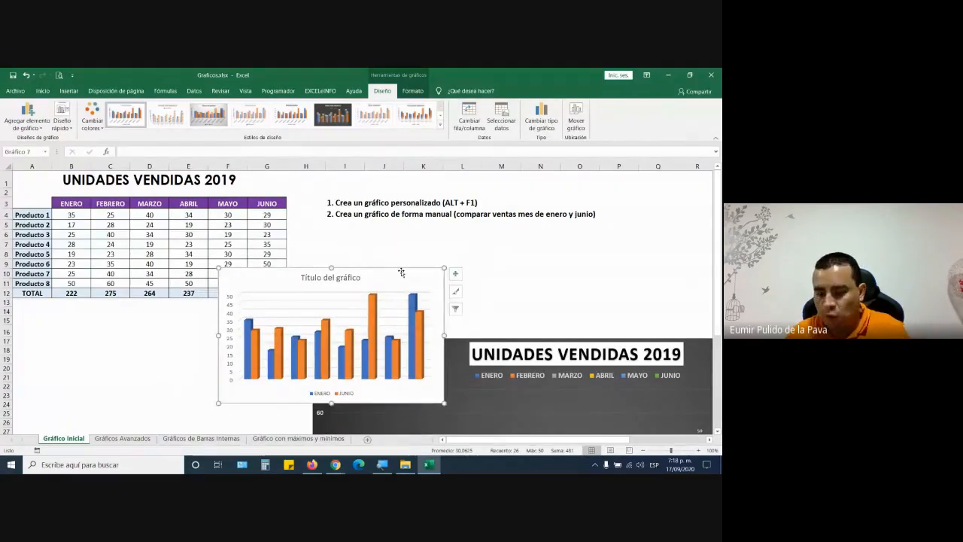
{"action": "key", "text": "Delete"}
{"action": "left_click_drag", "start_coordinate": [352, 346], "coordinate": [148, 192]}
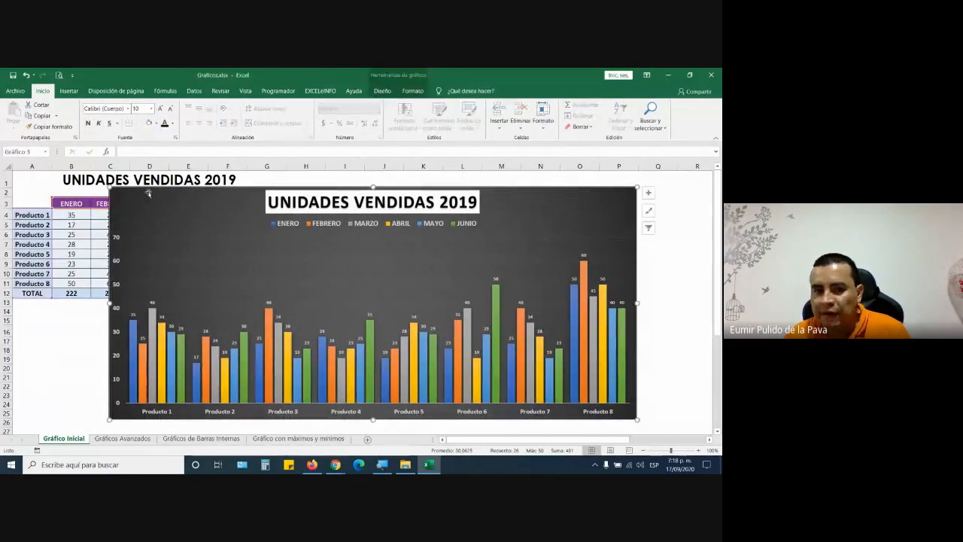
{"action": "left_click", "coordinate": [125, 442]}
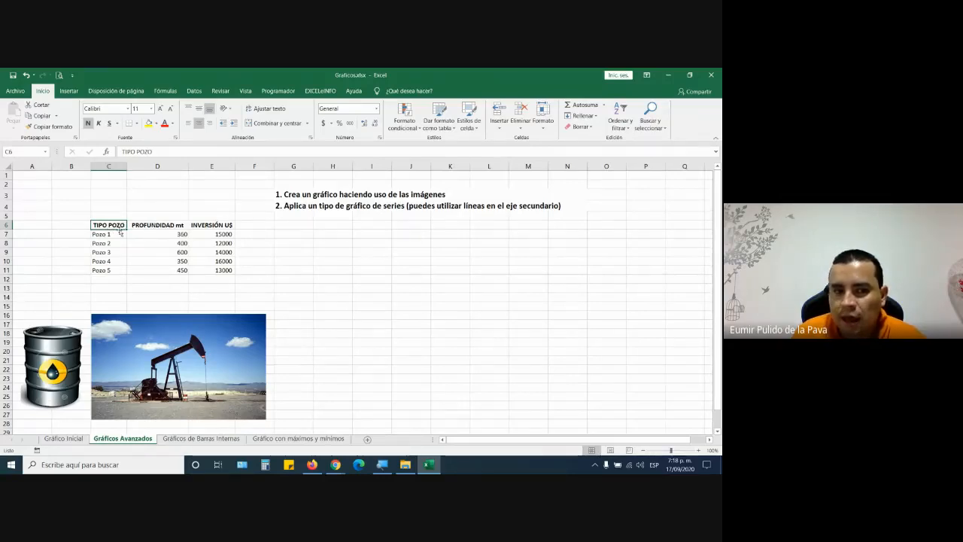
- Insert a default column chart of the Pozo table with Alt+F1, moved right and enlarged
{"action": "left_click_drag", "start_coordinate": [111, 225], "coordinate": [208, 270]}
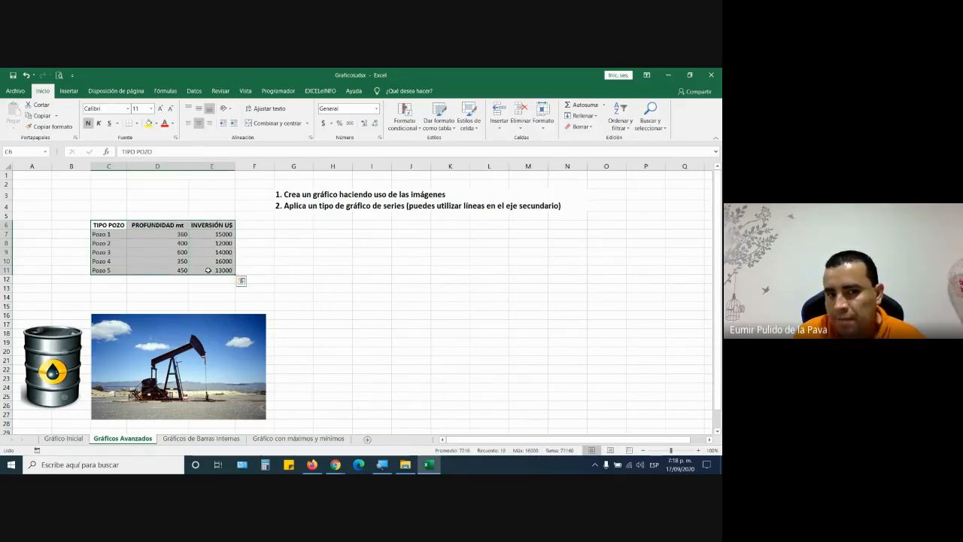
{"action": "left_click", "coordinate": [244, 242]}
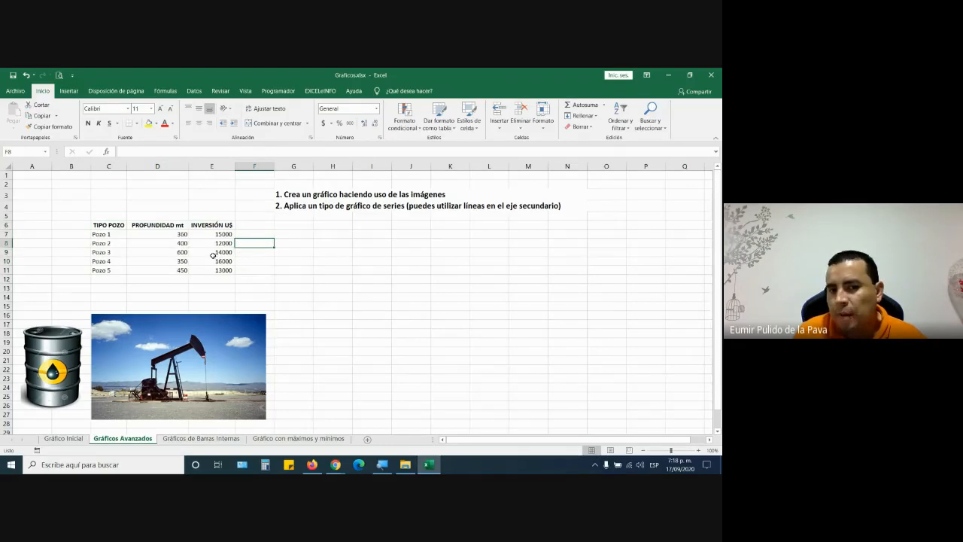
{"action": "left_click", "coordinate": [180, 254]}
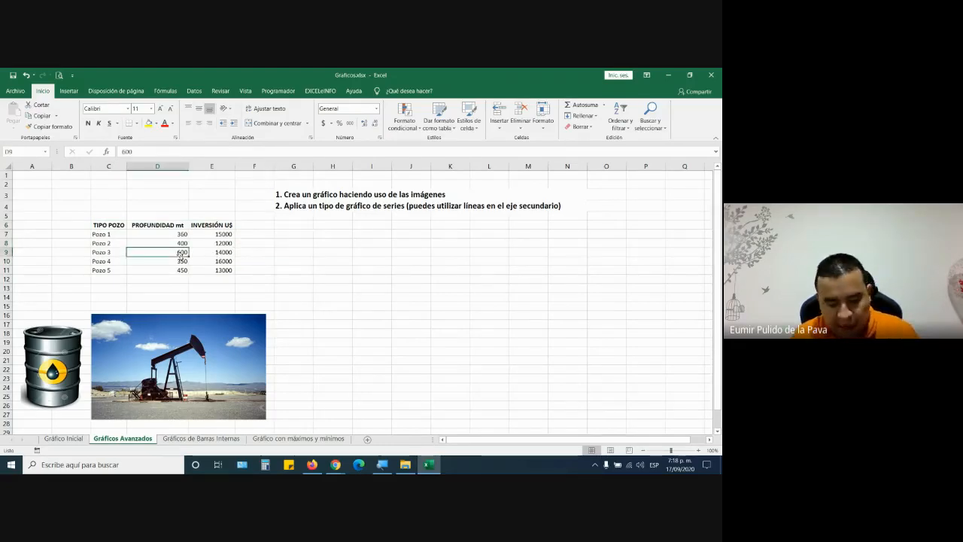
{"action": "key", "text": "alt+F1"}
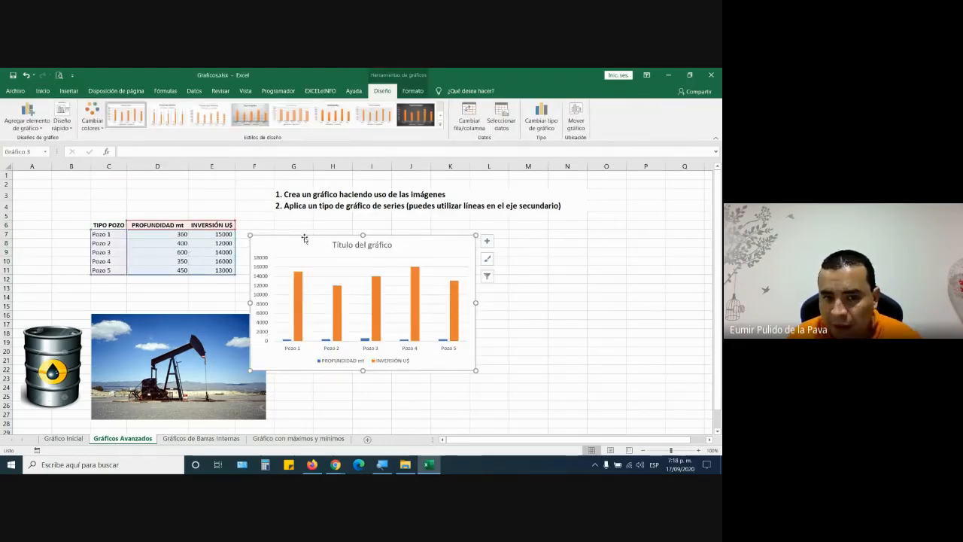
{"action": "left_click_drag", "start_coordinate": [305, 239], "coordinate": [380, 222]}
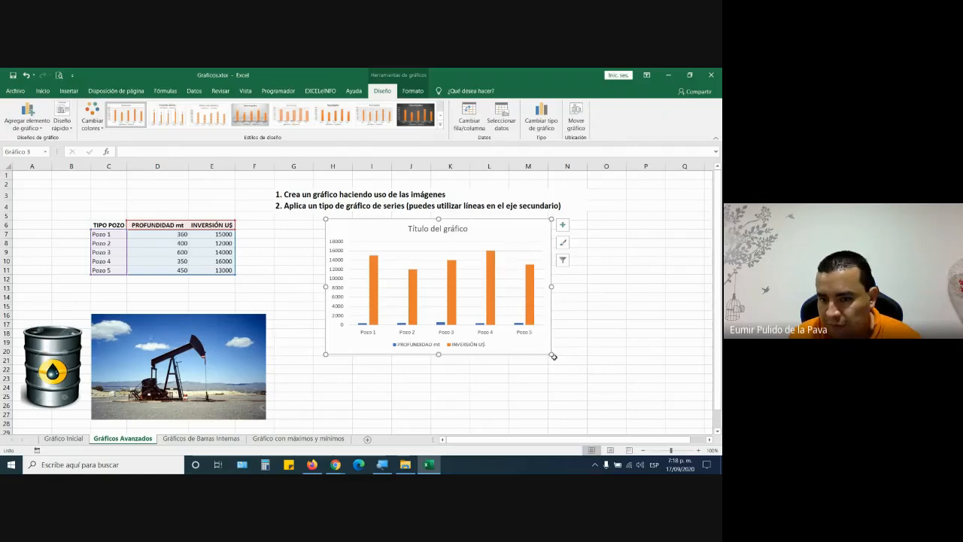
{"action": "left_click_drag", "start_coordinate": [552, 355], "coordinate": [707, 430]}
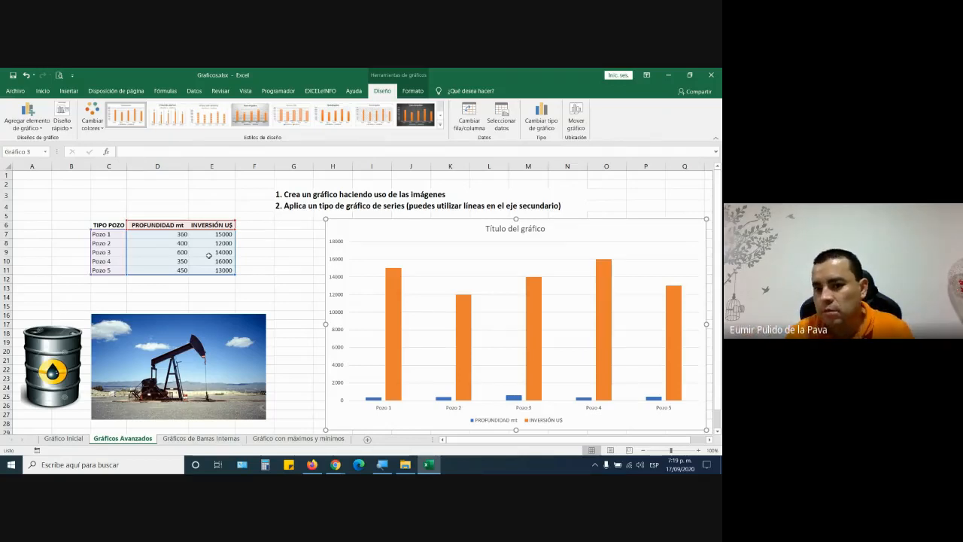
- Compare the depth D7:D11 and investment E7:E11 values, then drag the chart left over the table
{"action": "left_click", "coordinate": [172, 234]}
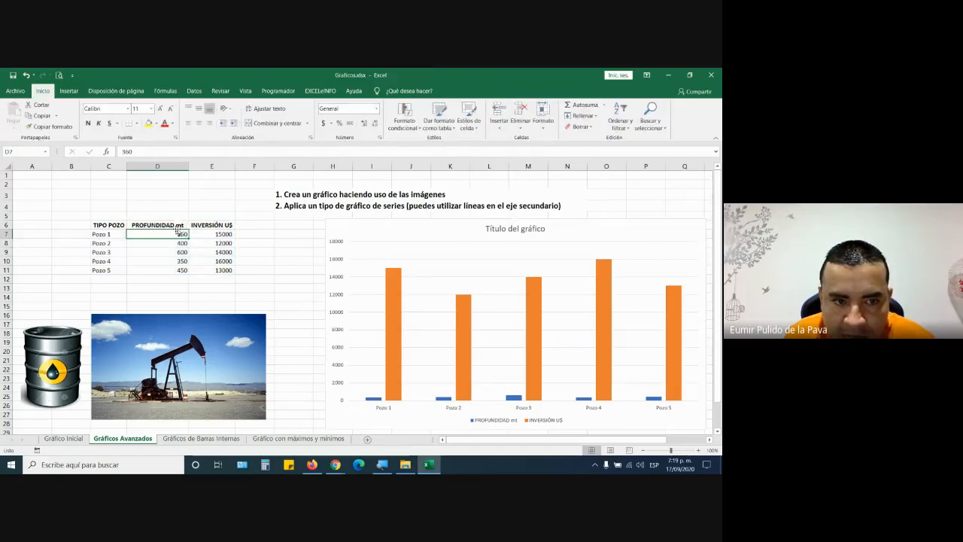
{"action": "left_click_drag", "start_coordinate": [175, 233], "coordinate": [175, 270]}
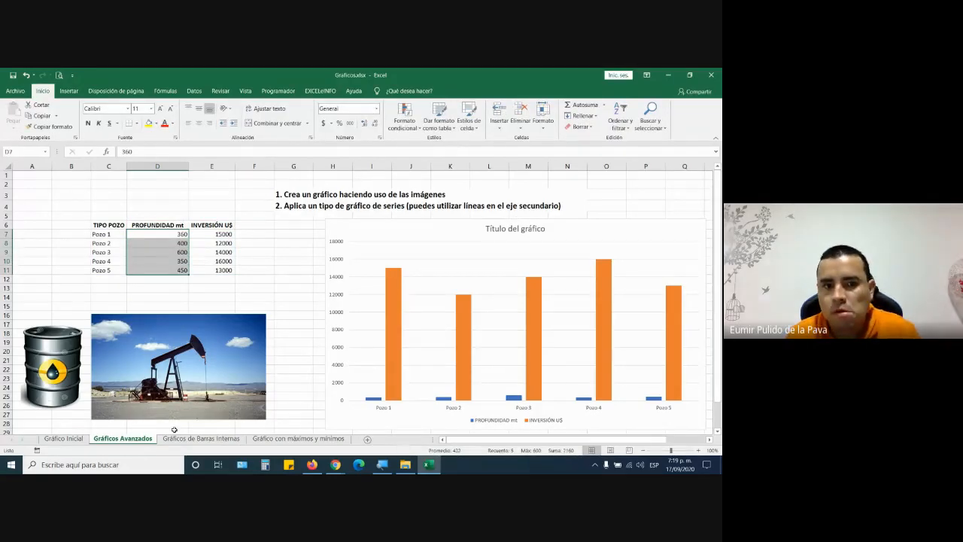
{"action": "left_click", "coordinate": [215, 225]}
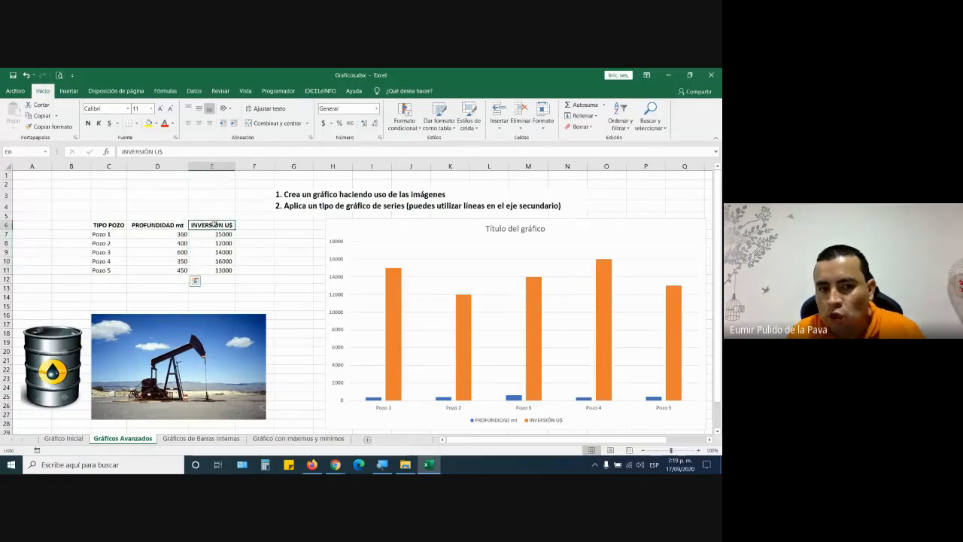
{"action": "left_click_drag", "start_coordinate": [215, 234], "coordinate": [219, 271]}
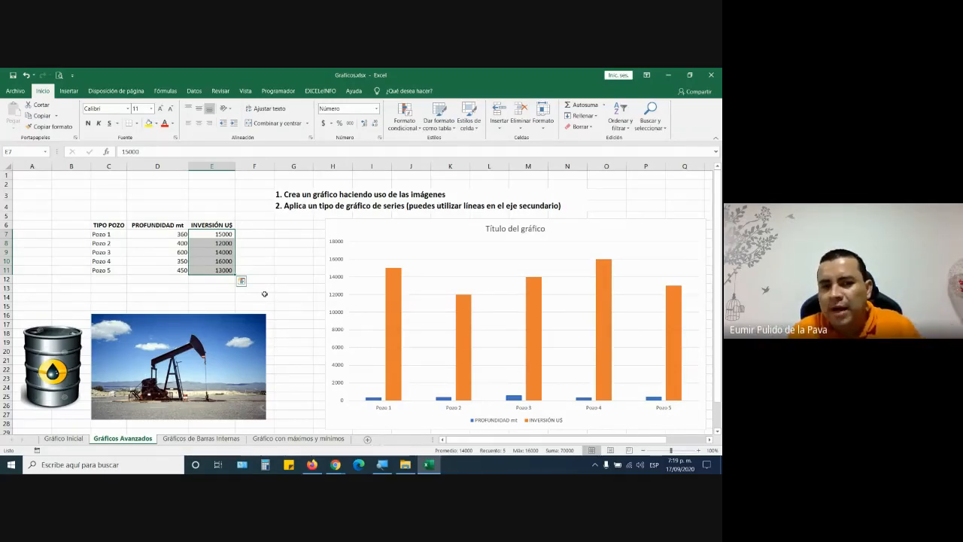
{"action": "left_click", "coordinate": [179, 234]}
{"action": "left_click", "coordinate": [183, 225]}
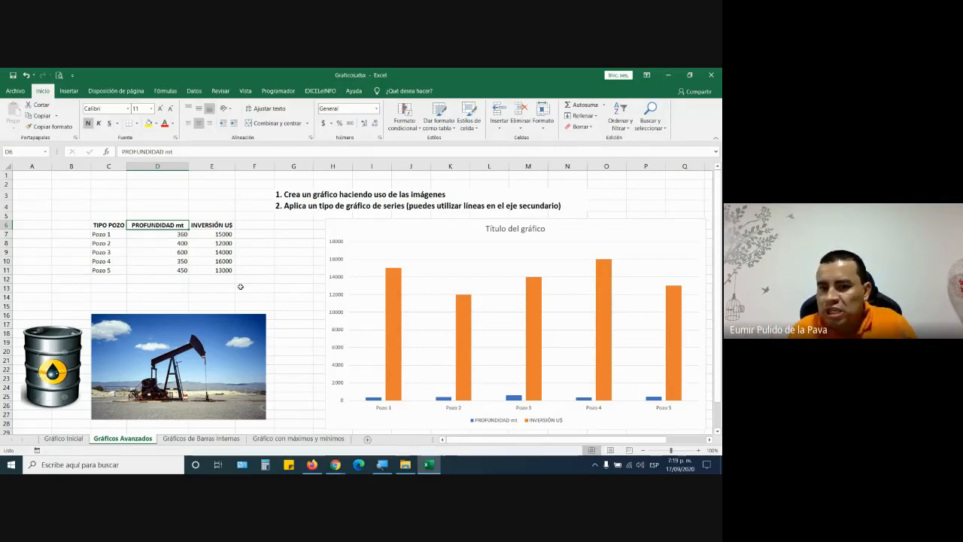
{"action": "left_click_drag", "start_coordinate": [376, 229], "coordinate": [89, 200]}
- Apply a Quick Layout with data labels and no title, plus the grey gradient chart style
{"action": "left_click", "coordinate": [382, 91]}
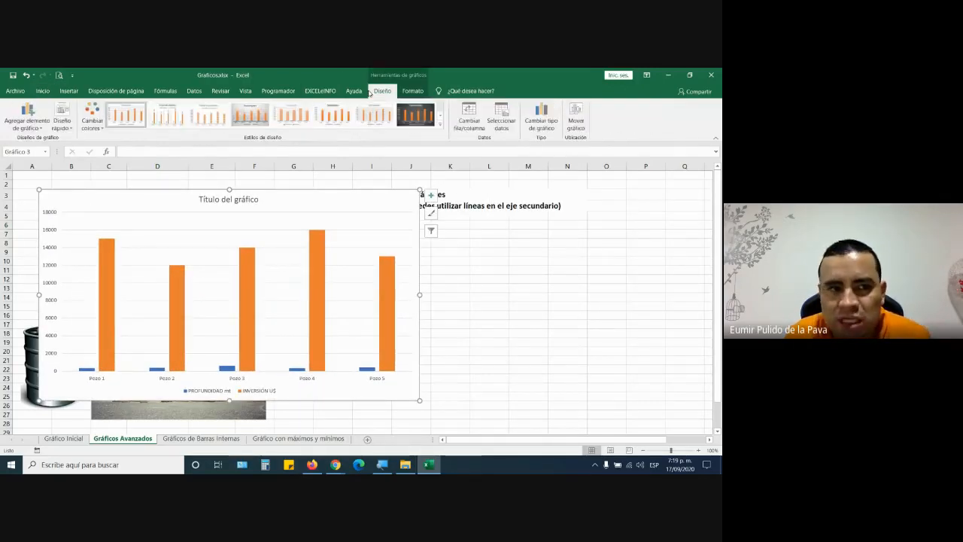
{"action": "left_click", "coordinate": [72, 131]}
{"action": "left_click", "coordinate": [69, 173]}
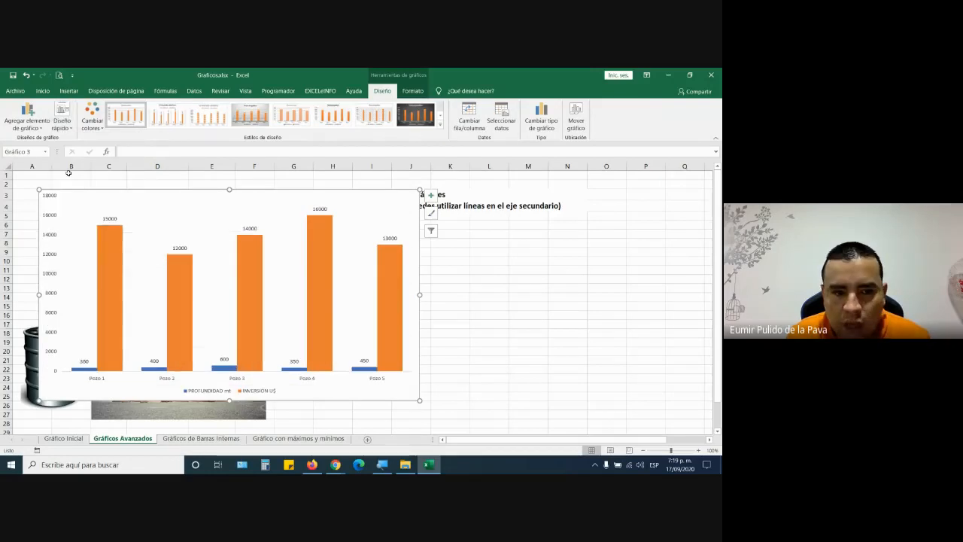
{"action": "left_click", "coordinate": [256, 115]}
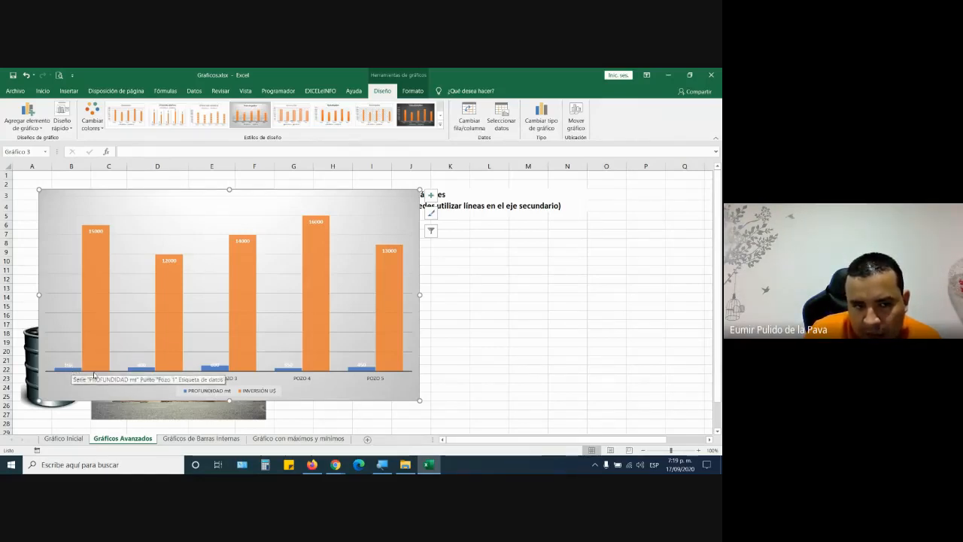
- Shift the plot area and move the chart back beside the well table
{"action": "mouse_move", "coordinate": [95, 241]}
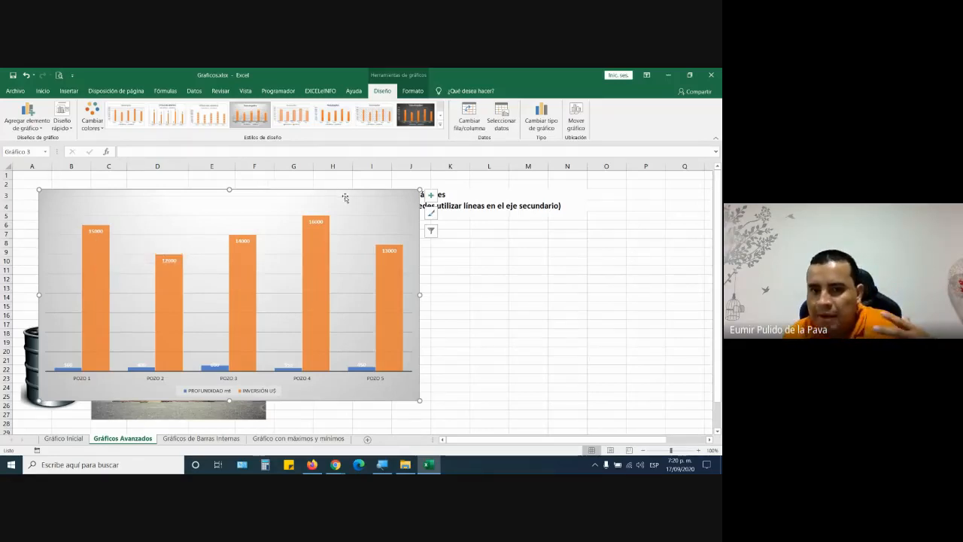
{"action": "left_click_drag", "start_coordinate": [345, 198], "coordinate": [1, 198]}
{"action": "left_click_drag", "start_coordinate": [334, 191], "coordinate": [586, 192]}
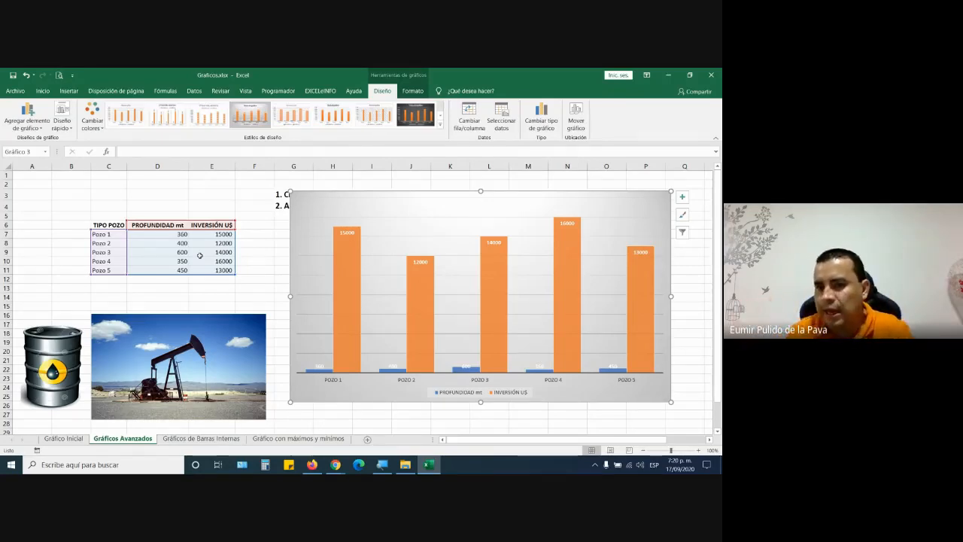
- Select the INVERSIÓN U$ series and preview line chart types, closing without changes
{"action": "left_click", "coordinate": [328, 371]}
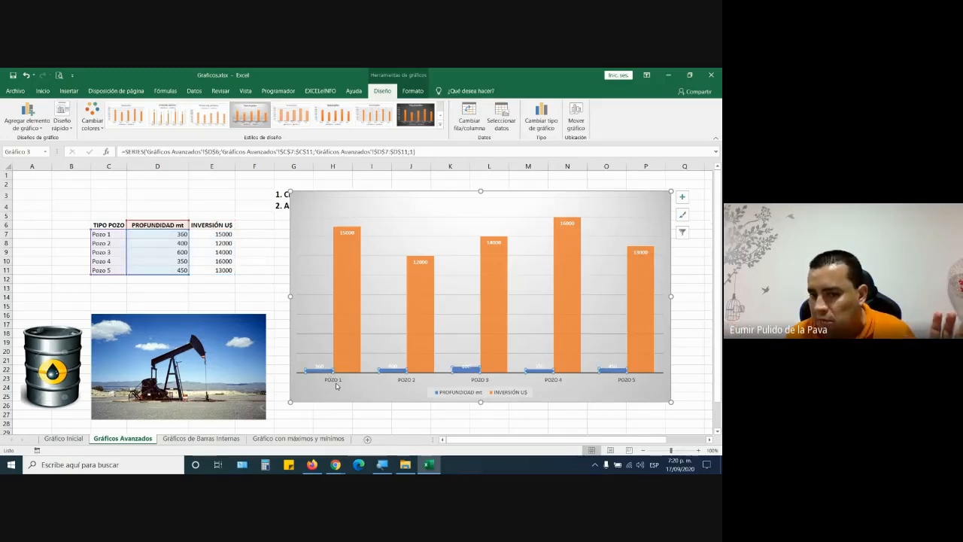
{"action": "left_click", "coordinate": [355, 263]}
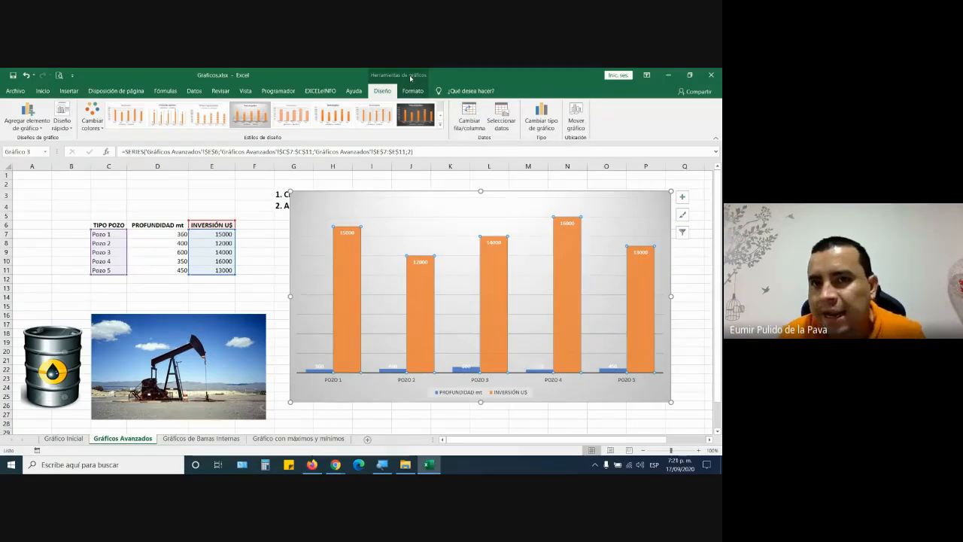
{"action": "left_click", "coordinate": [539, 117]}
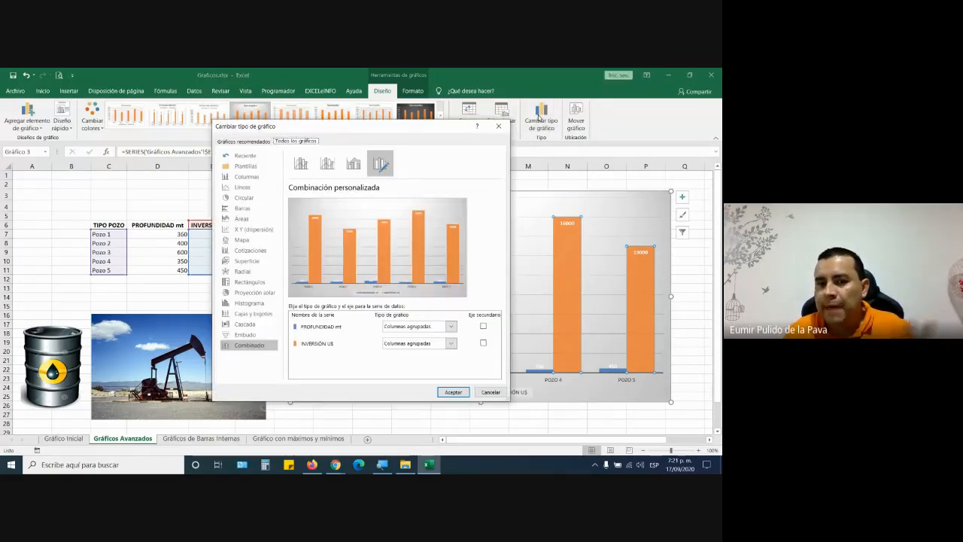
{"action": "left_click", "coordinate": [248, 187]}
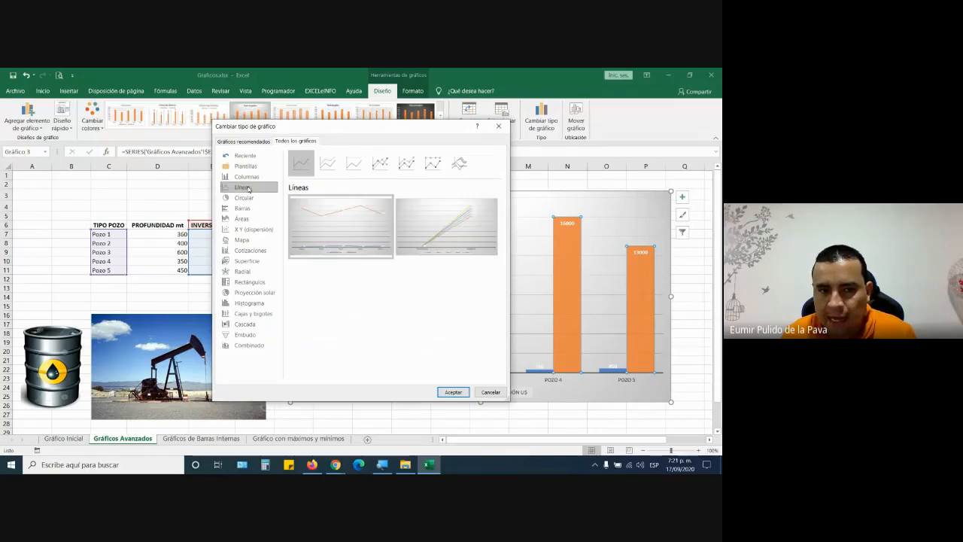
{"action": "left_click", "coordinate": [375, 165]}
{"action": "mouse_move", "coordinate": [364, 234]}
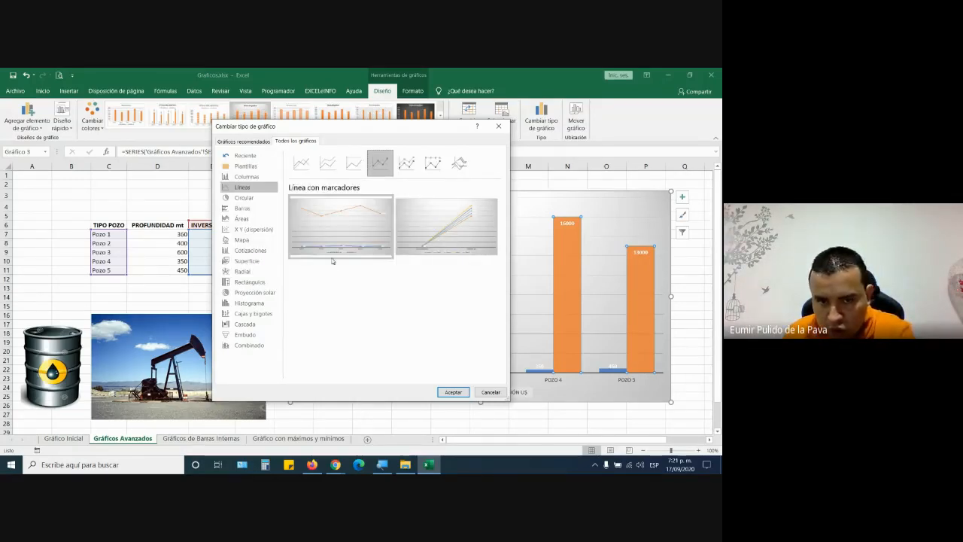
{"action": "mouse_move", "coordinate": [333, 257]}
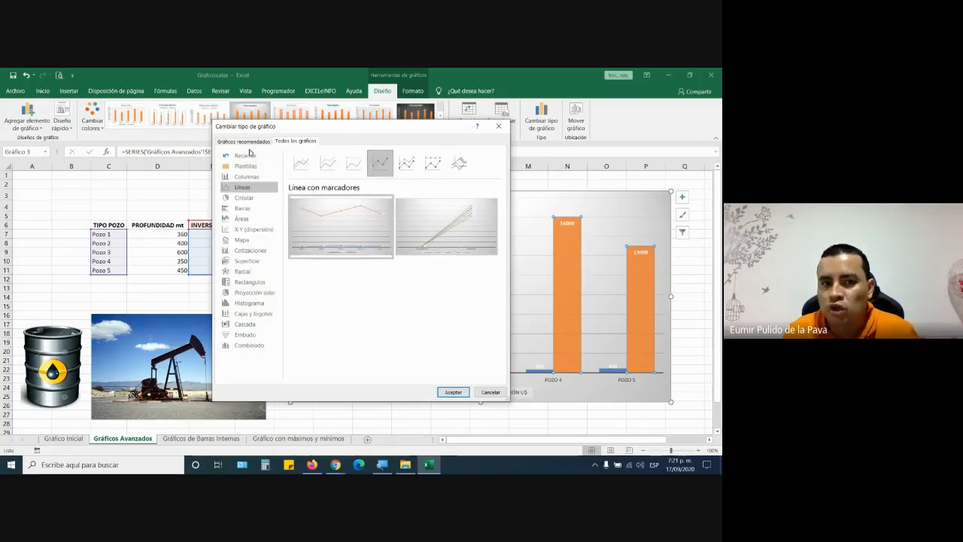
{"action": "left_click", "coordinate": [489, 391]}
- Make INVERSIÓN U$ a Line with Markers on the secondary axis in a Combo chart
{"action": "left_click", "coordinate": [547, 127]}
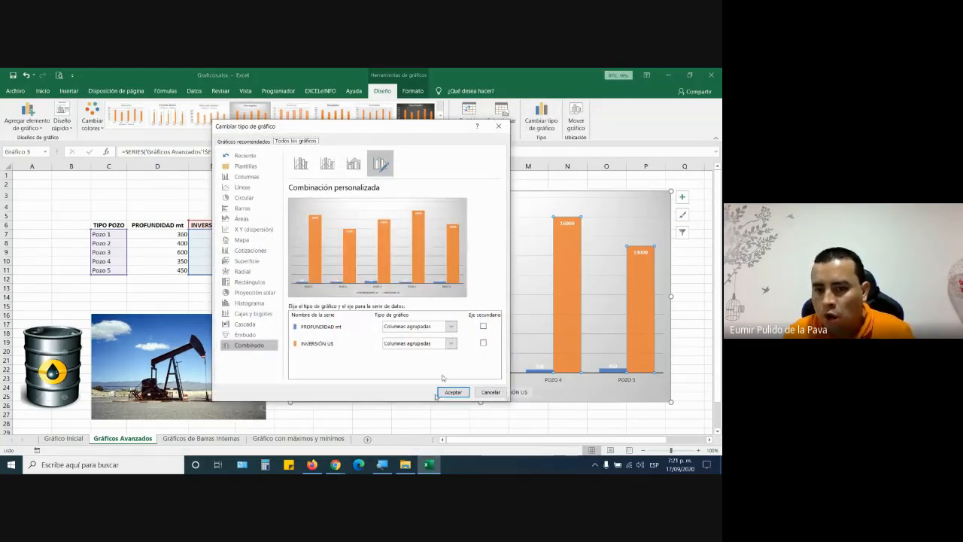
{"action": "left_click", "coordinate": [382, 465]}
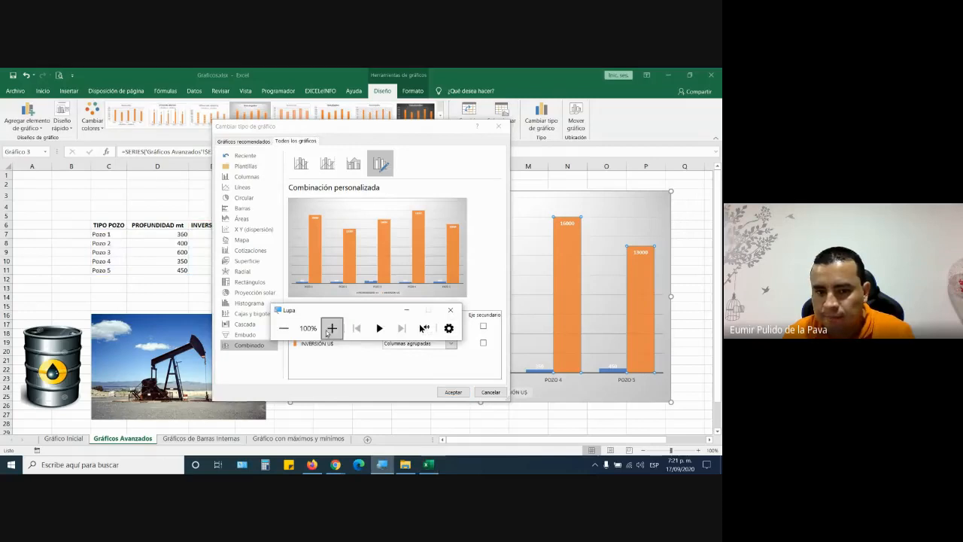
{"action": "left_click", "coordinate": [331, 328]}
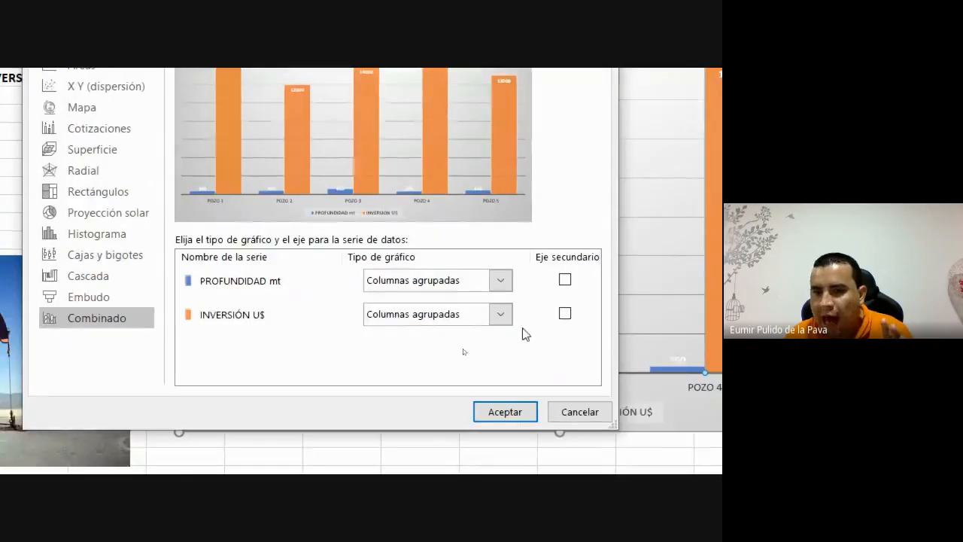
{"action": "left_click", "coordinate": [564, 314]}
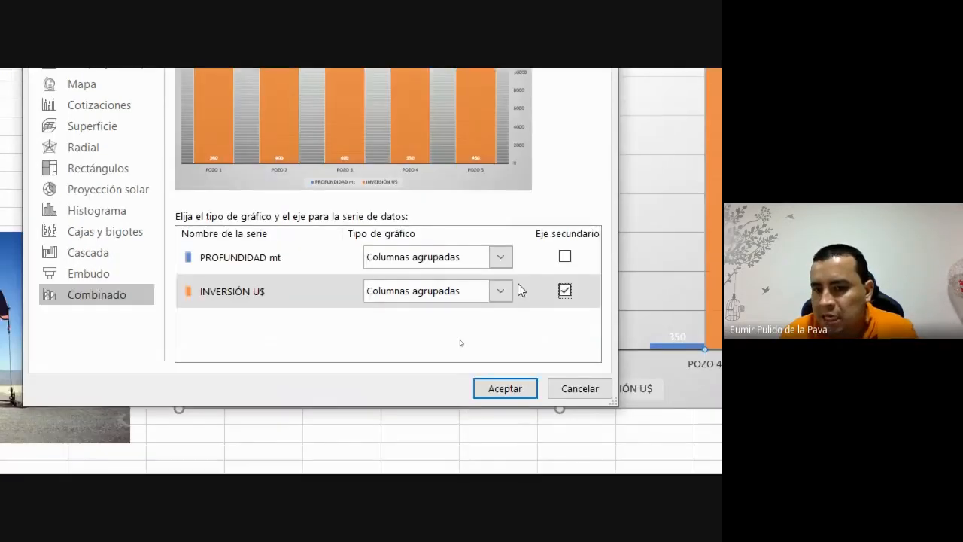
{"action": "left_click", "coordinate": [500, 409]}
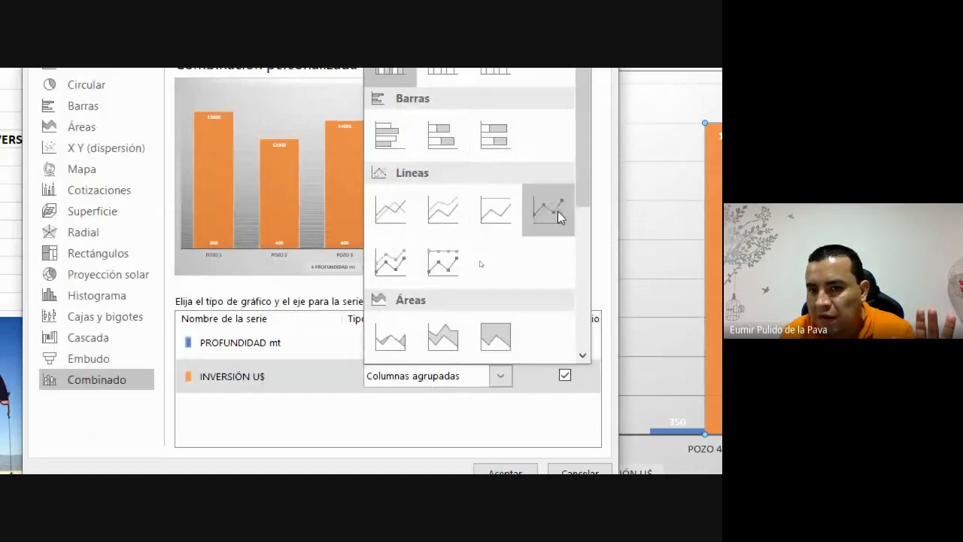
{"action": "left_click", "coordinate": [551, 211]}
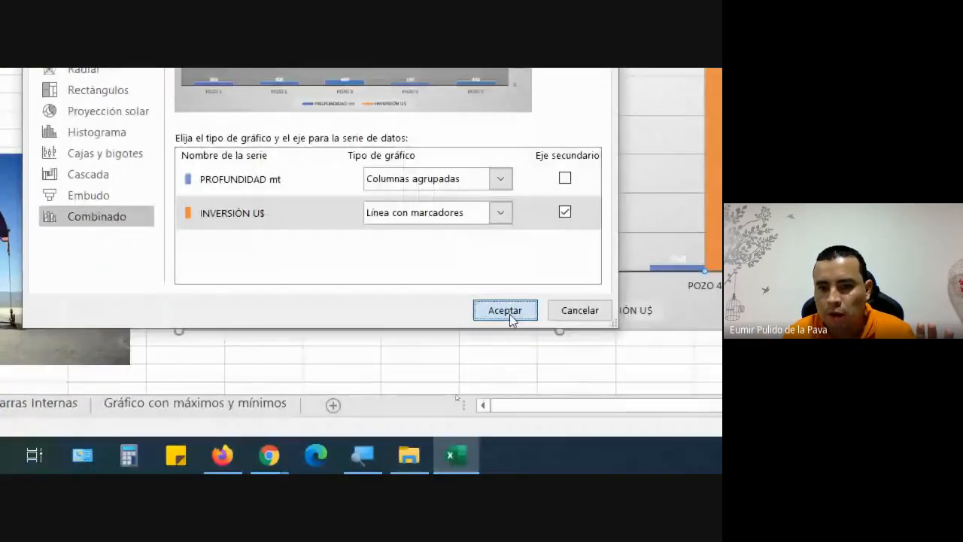
{"action": "left_click", "coordinate": [506, 317]}
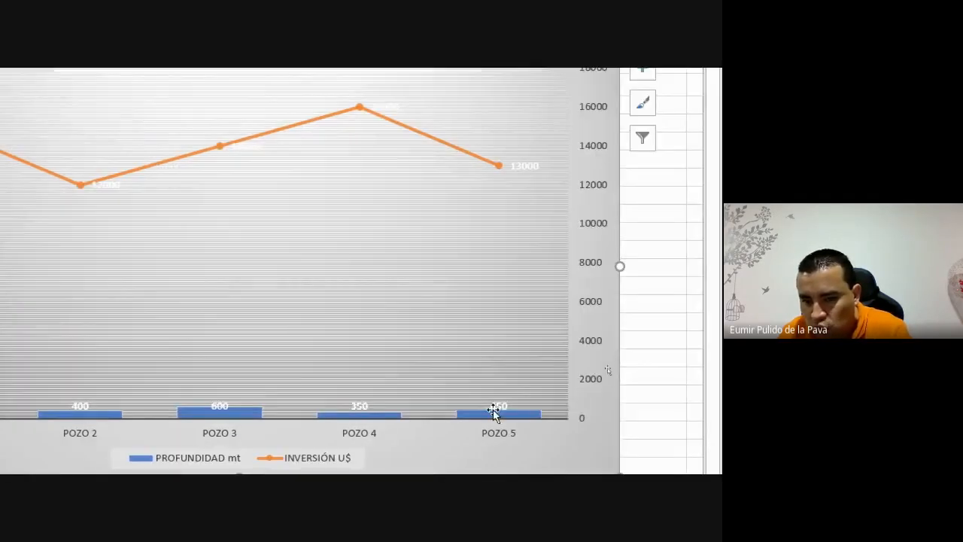
- Delete the chart's vertical value axis and move the chart up and left
{"action": "left_click", "coordinate": [587, 263]}
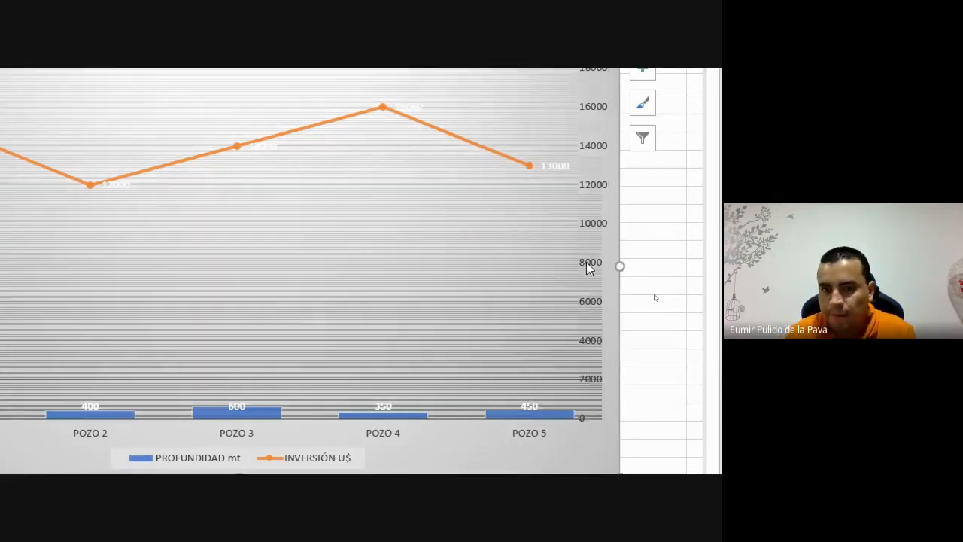
{"action": "key", "text": "Delete"}
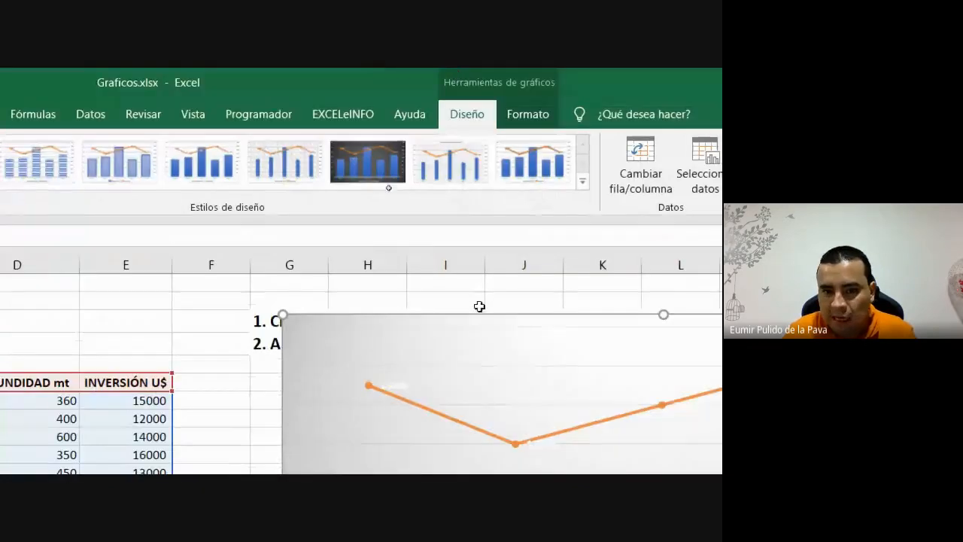
{"action": "left_click_drag", "start_coordinate": [480, 306], "coordinate": [415, 294]}
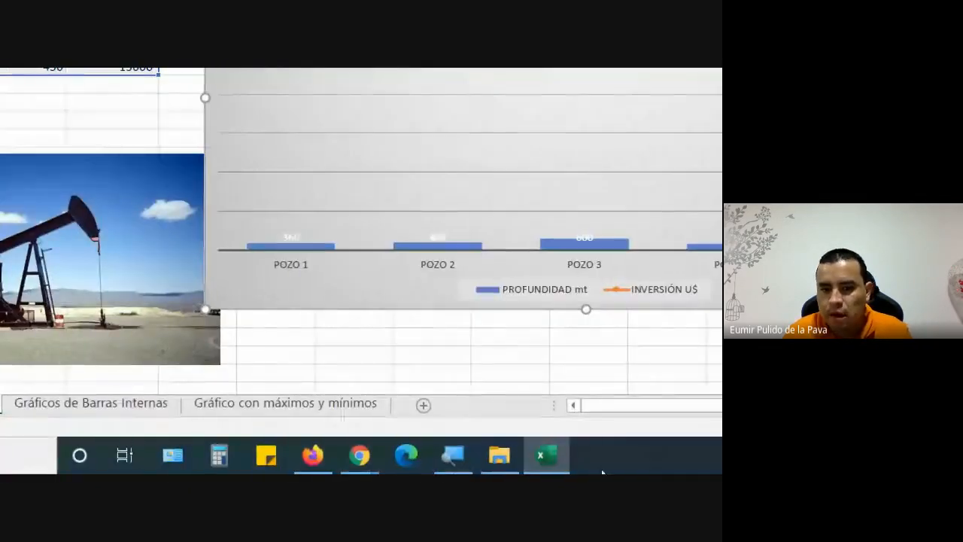
- Reset the screen magnifier to 100% and close it
{"action": "left_click", "coordinate": [454, 456]}
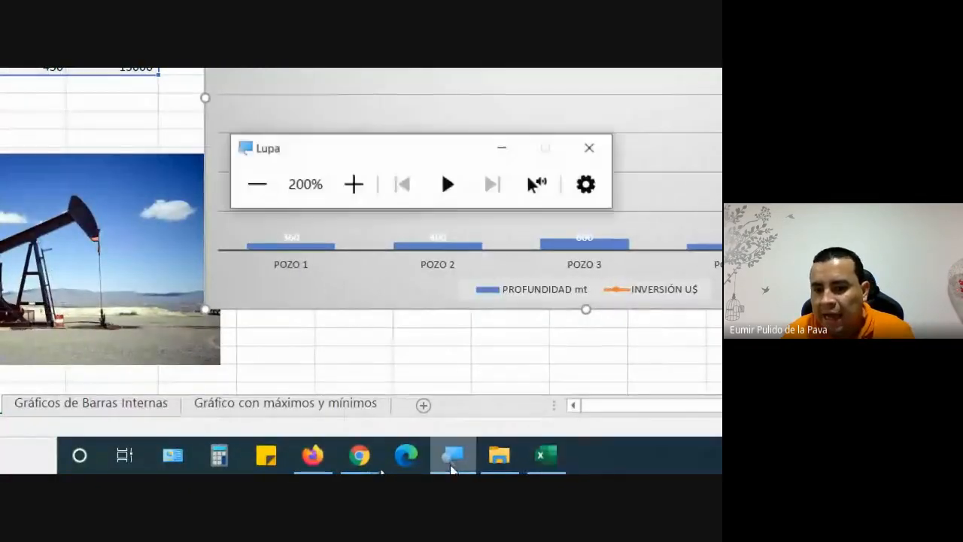
{"action": "left_click", "coordinate": [258, 186]}
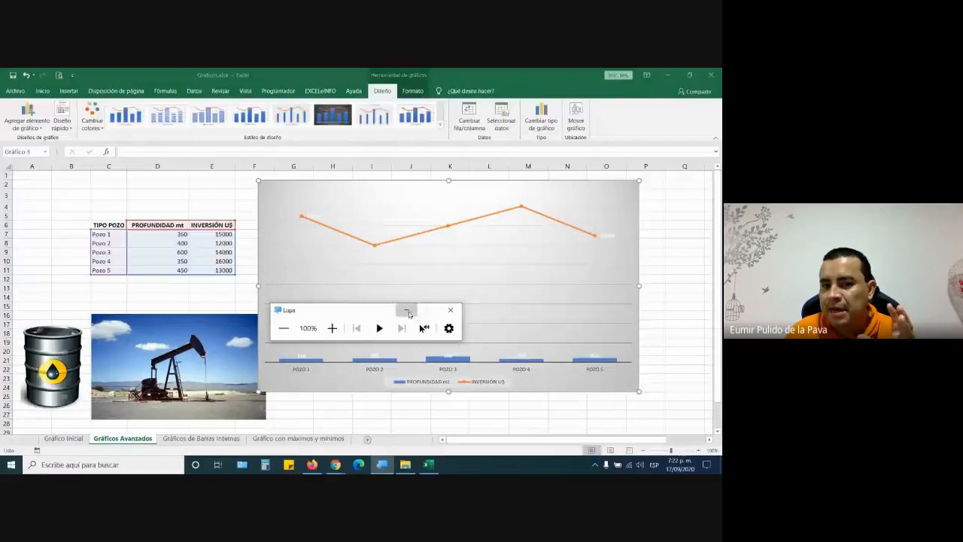
{"action": "left_click", "coordinate": [452, 309]}
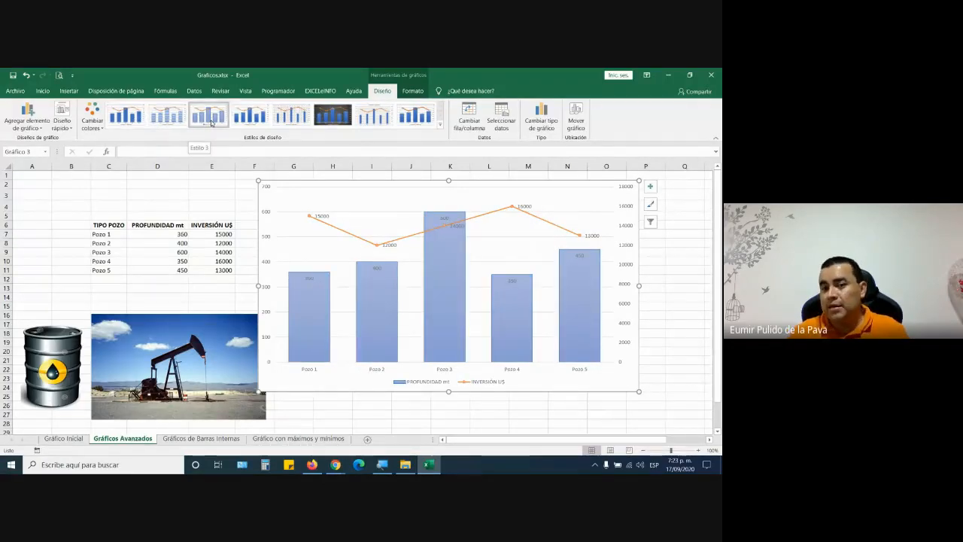
- Apply the Estilo 4 blue column chart style
{"action": "left_click", "coordinate": [258, 117]}
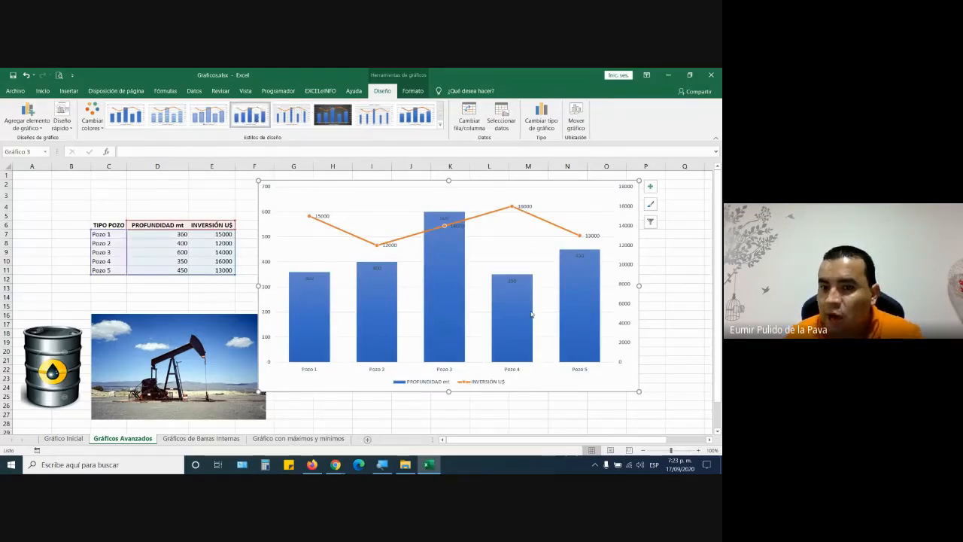
{"action": "mouse_move", "coordinate": [531, 314]}
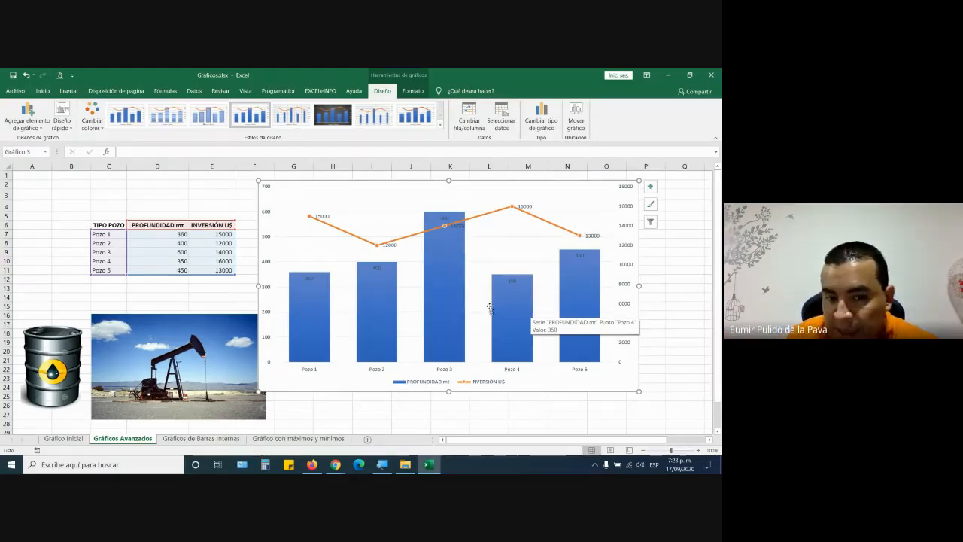
{"action": "mouse_move", "coordinate": [318, 295]}
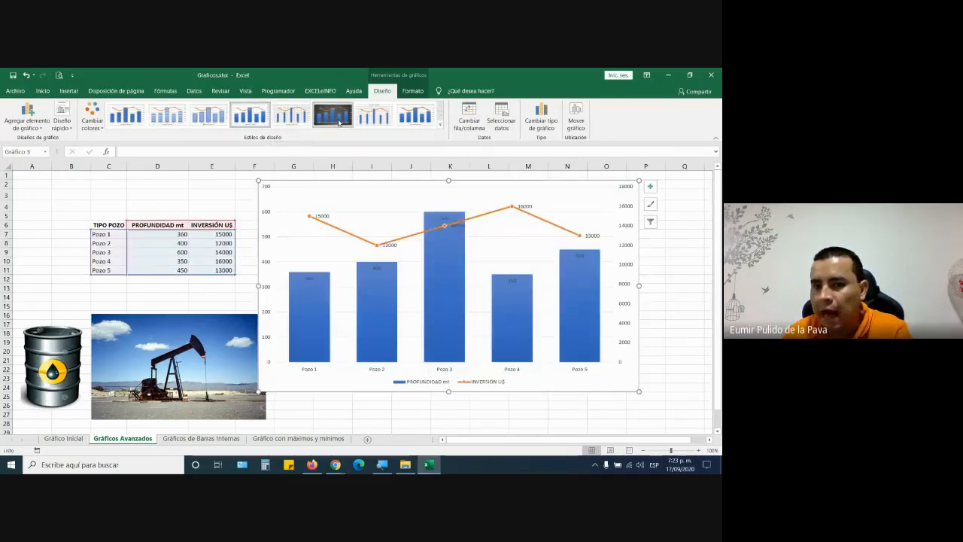
- Switch to Estilo 8 and paste the oil barrel picture into the PROFUNDIDAD mt columns
{"action": "left_click", "coordinate": [407, 124]}
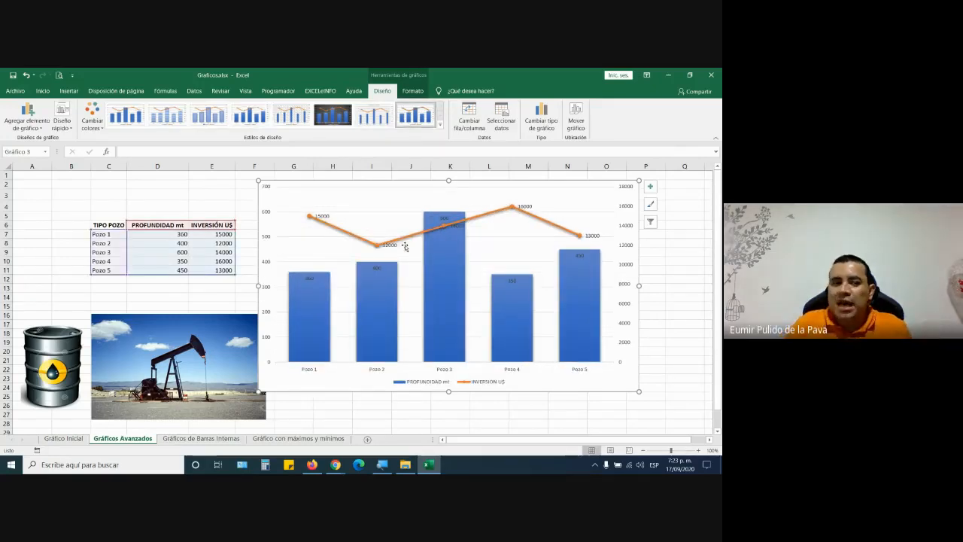
{"action": "left_click_drag", "start_coordinate": [43, 360], "coordinate": [97, 215]}
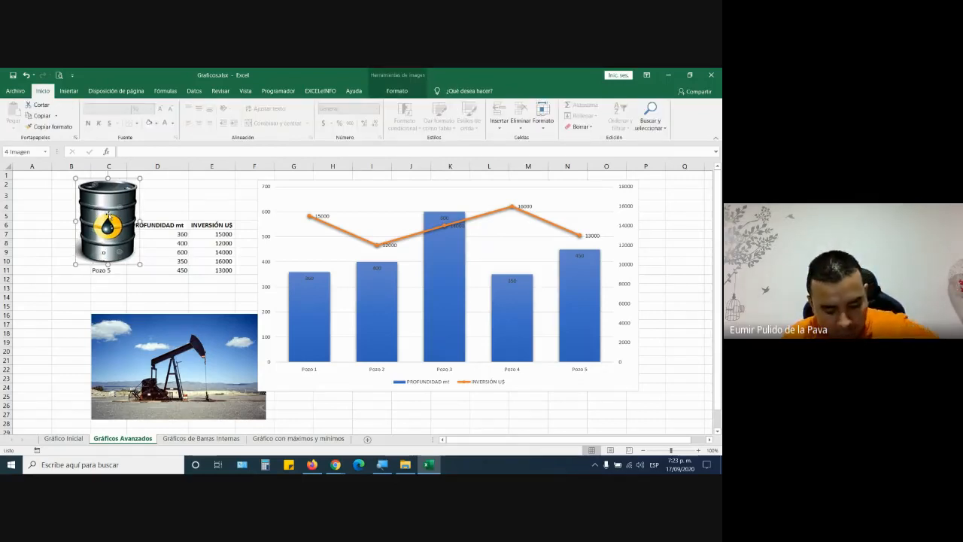
{"action": "left_click", "coordinate": [317, 304]}
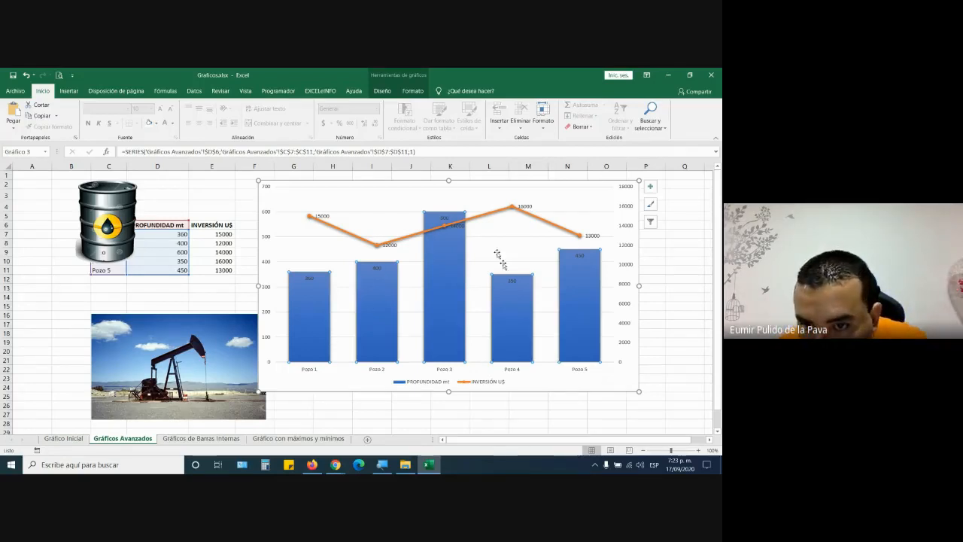
{"action": "mouse_move", "coordinate": [512, 322]}
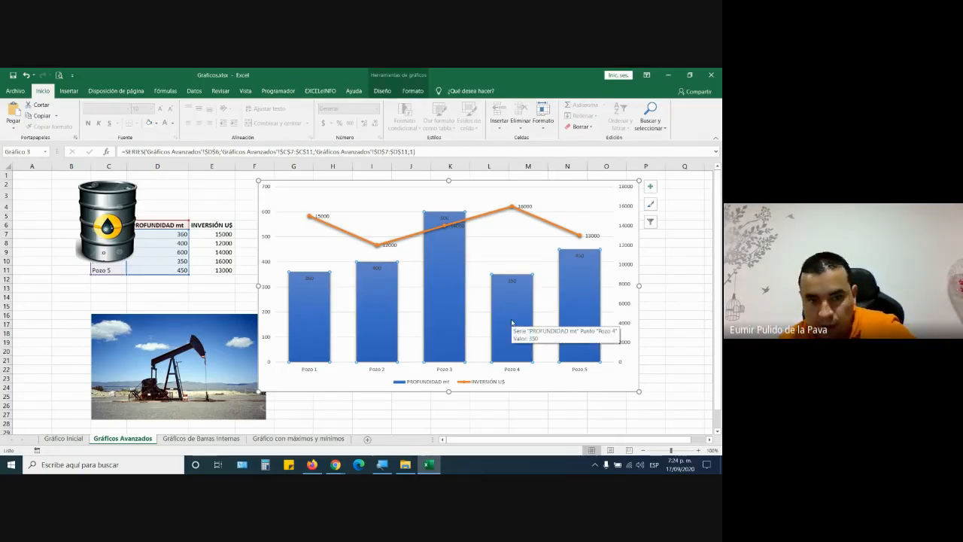
{"action": "key", "text": "ctrl+v"}
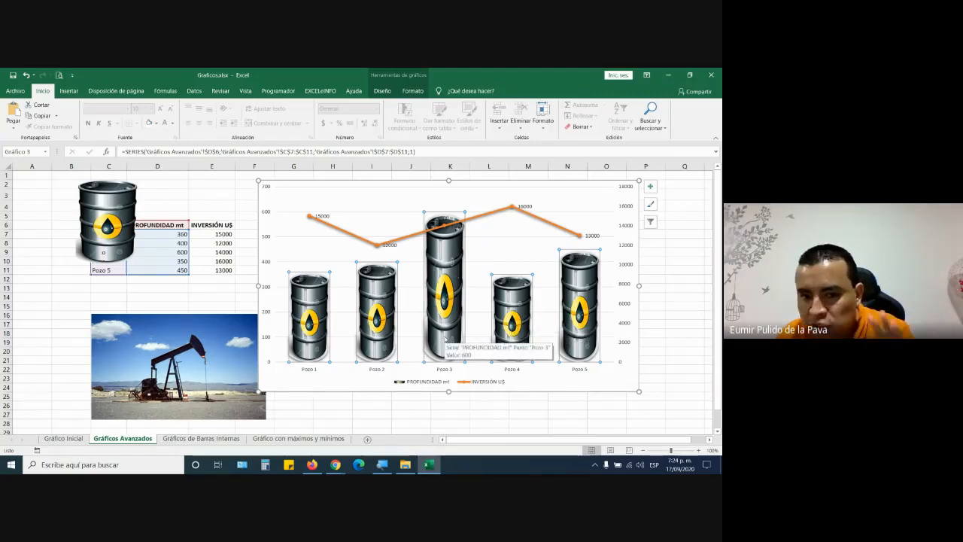
- Lower the depth series' Ancho del rango (gap width) from 65% to 5% in Dar formato a serie de datos
{"action": "right_click", "coordinate": [445, 253]}
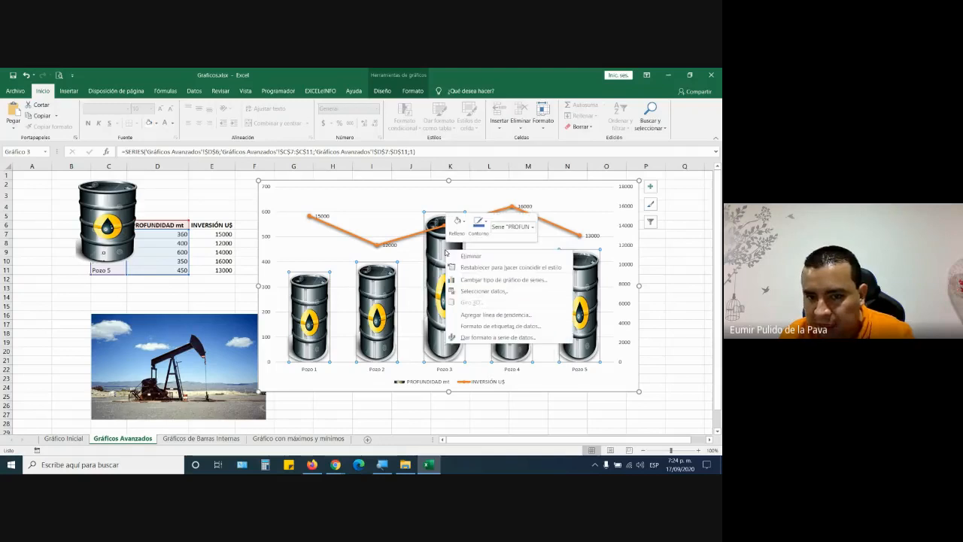
{"action": "left_click", "coordinate": [494, 338]}
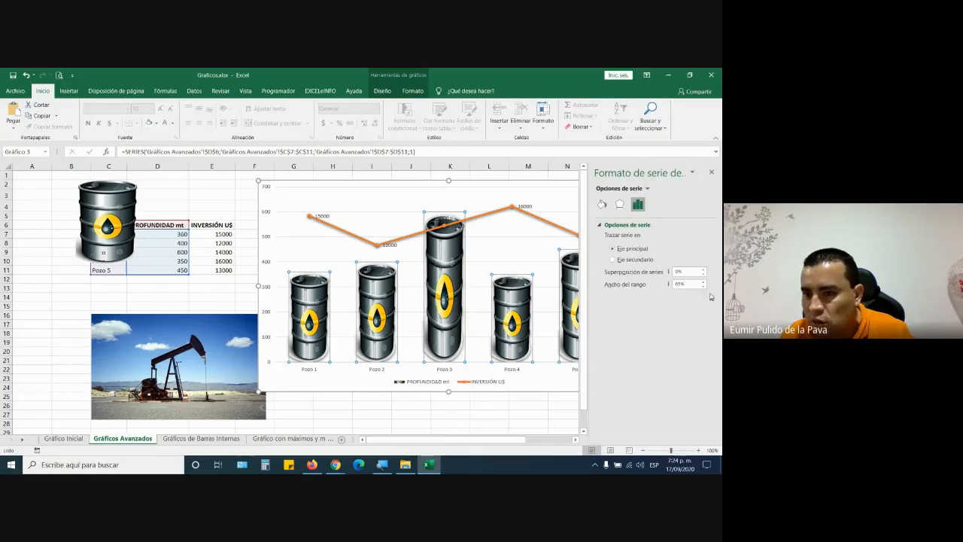
{"action": "left_click", "coordinate": [704, 287]}
{"action": "left_click", "coordinate": [704, 287]}
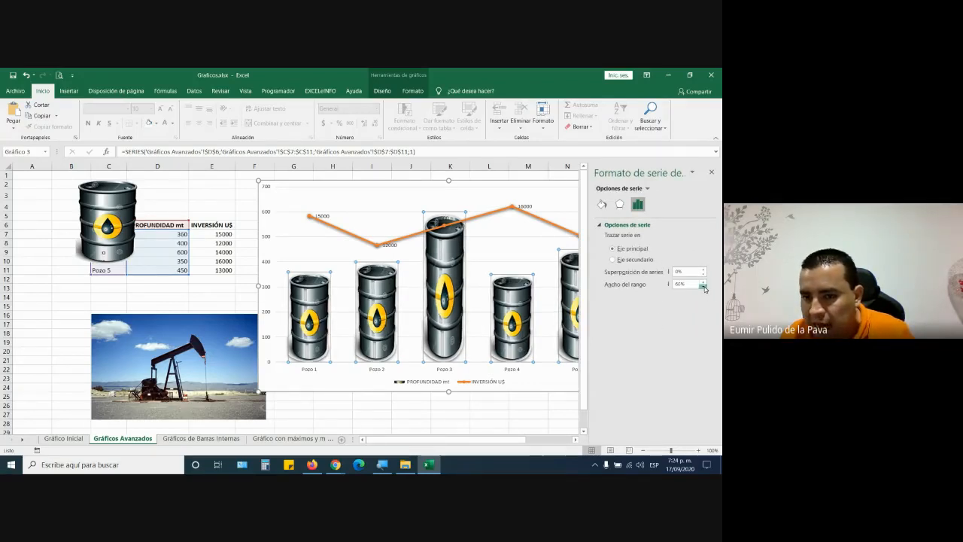
{"action": "left_click", "coordinate": [704, 287]}
{"action": "left_click", "coordinate": [704, 287]}
{"action": "left_click", "coordinate": [703, 287]}
{"action": "left_click", "coordinate": [704, 287]}
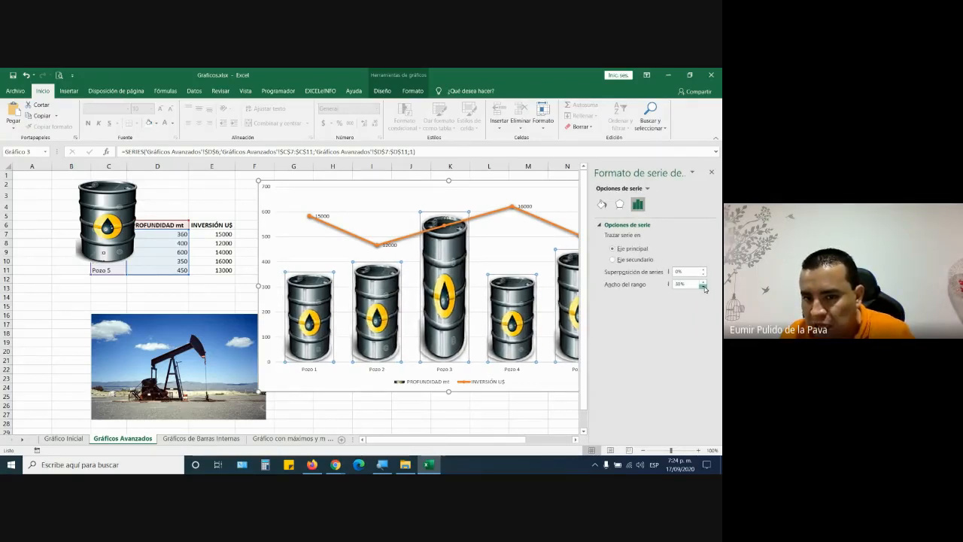
{"action": "left_click", "coordinate": [704, 287]}
{"action": "left_click", "coordinate": [704, 287]}
{"action": "left_click", "coordinate": [704, 287]}
{"action": "left_click", "coordinate": [704, 287]}
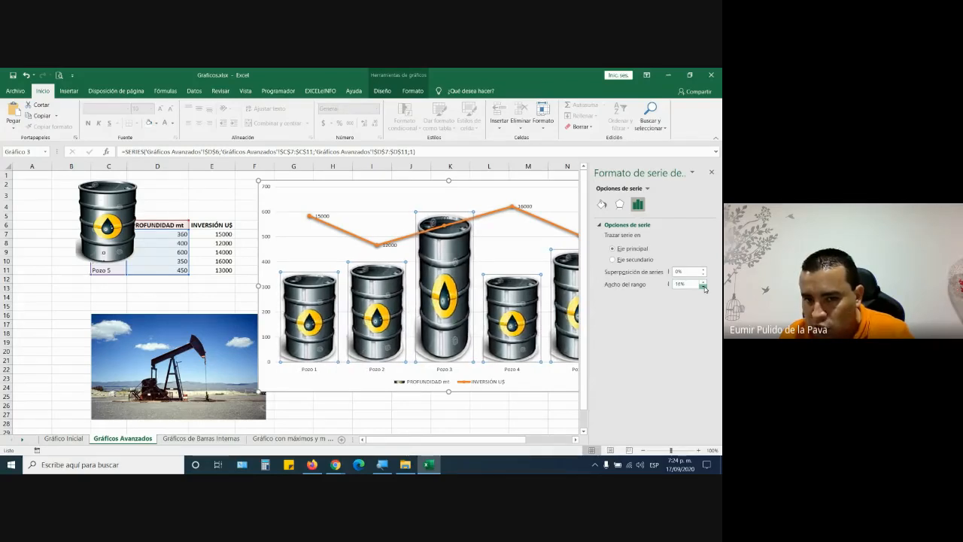
{"action": "left_click", "coordinate": [703, 287]}
{"action": "left_click", "coordinate": [704, 287]}
{"action": "left_click", "coordinate": [704, 286]}
{"action": "left_click", "coordinate": [703, 287]}
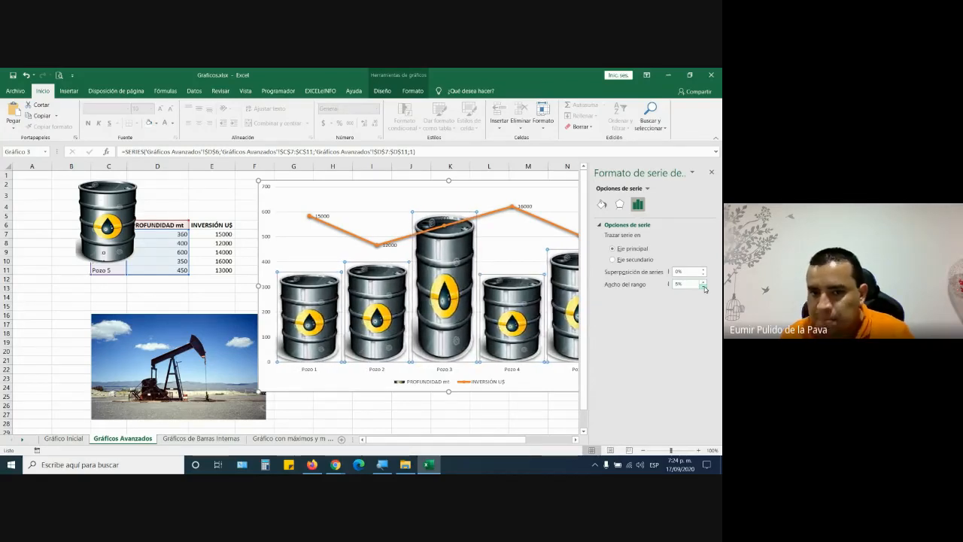
{"action": "left_click", "coordinate": [528, 405]}
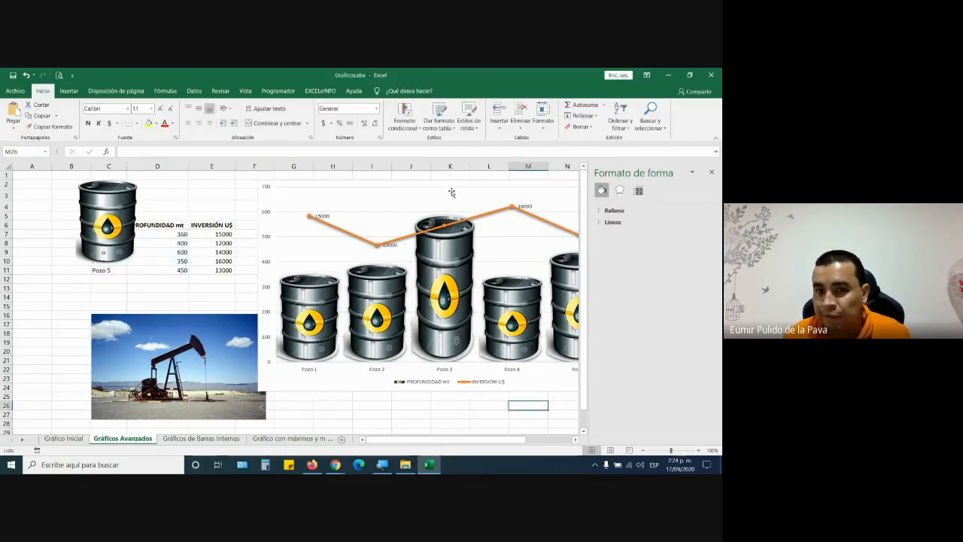
- Move the chart further left and admit a waiting participant to the Google Meet call
{"action": "left_click", "coordinate": [389, 185]}
{"action": "left_click_drag", "start_coordinate": [389, 186], "coordinate": [294, 183]}
{"action": "mouse_move", "coordinate": [337, 465]}
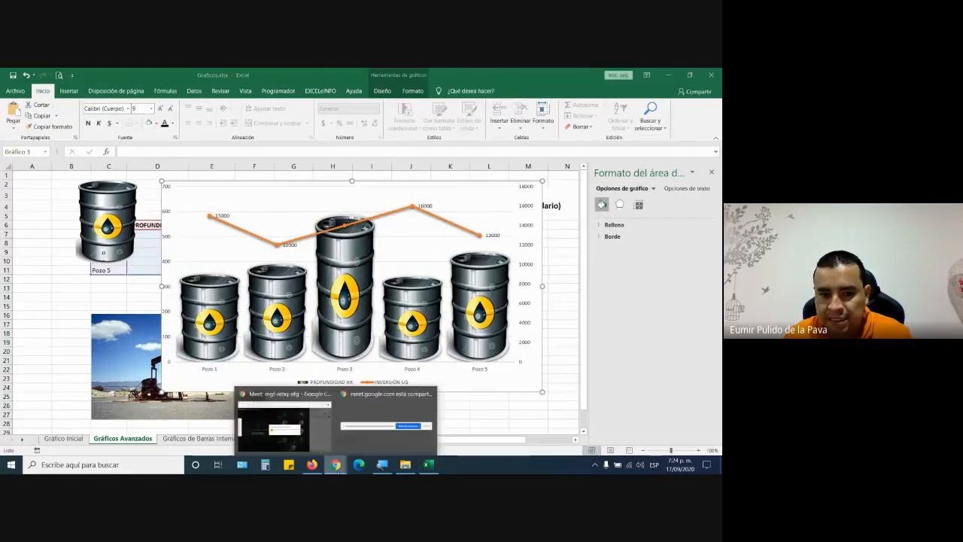
{"action": "left_click", "coordinate": [285, 425]}
{"action": "left_click", "coordinate": [462, 314]}
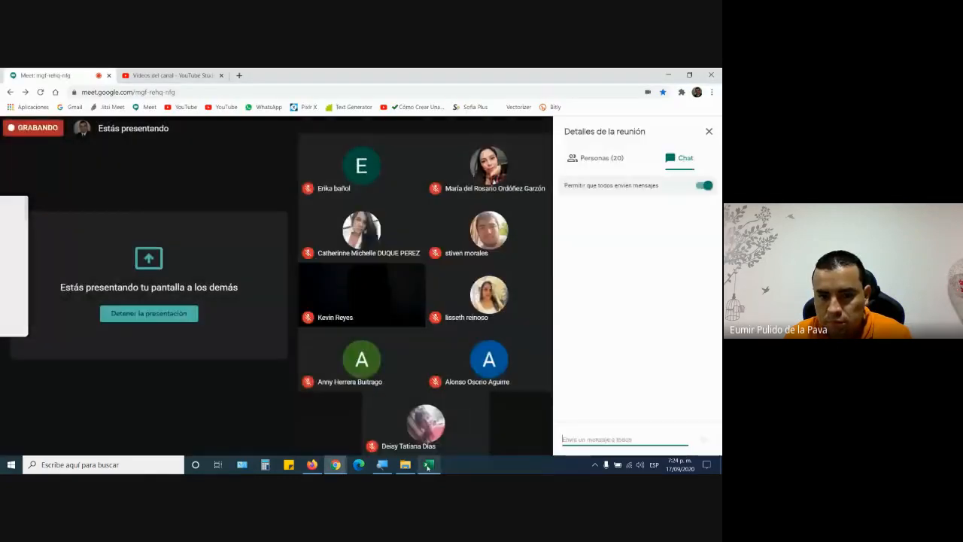
{"action": "left_click", "coordinate": [427, 465]}
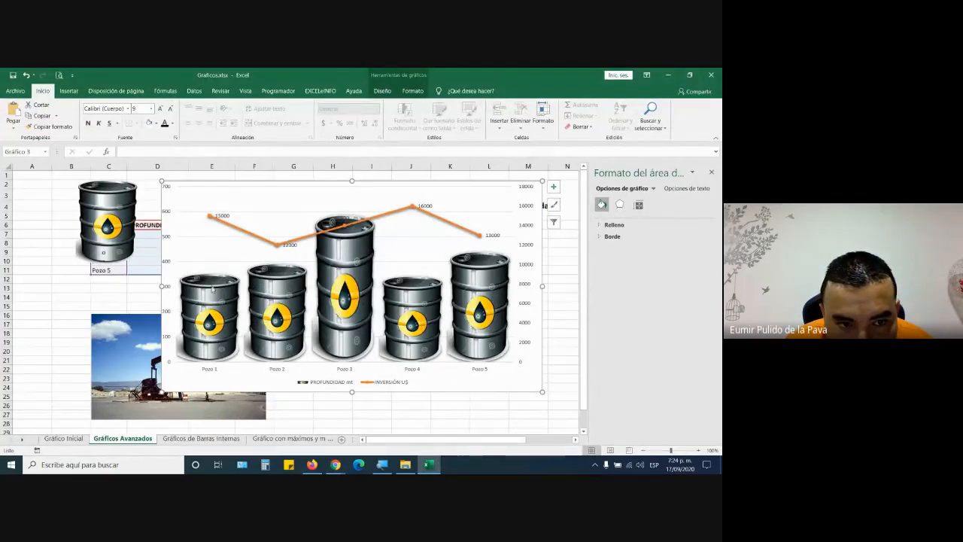
- Make the barrel data labels bold at font size 7
{"action": "left_click", "coordinate": [211, 278]}
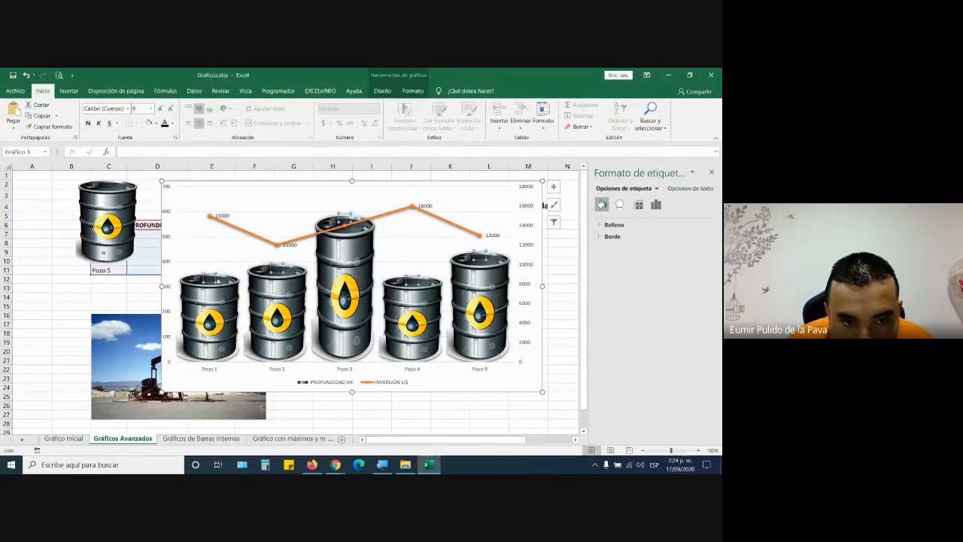
{"action": "mouse_move", "coordinate": [324, 338]}
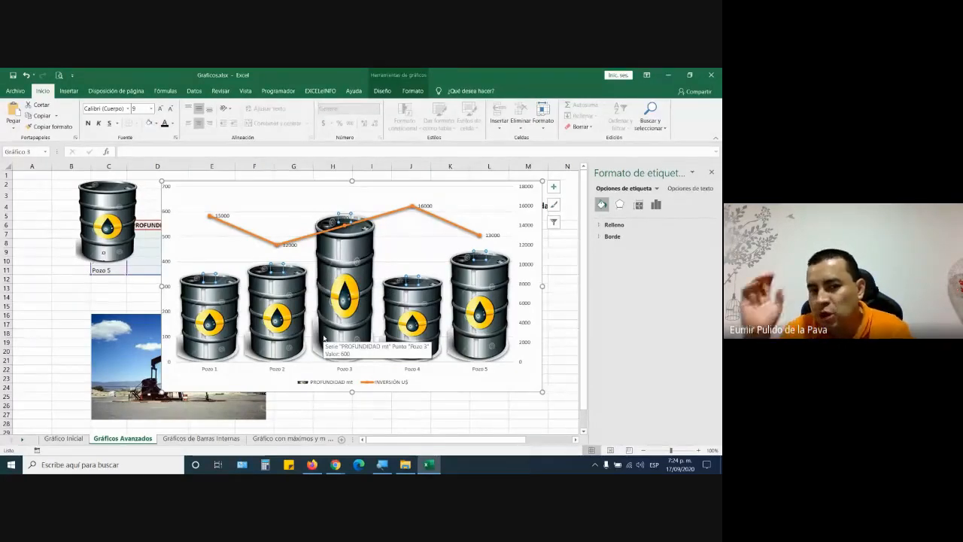
{"action": "left_click", "coordinate": [88, 123]}
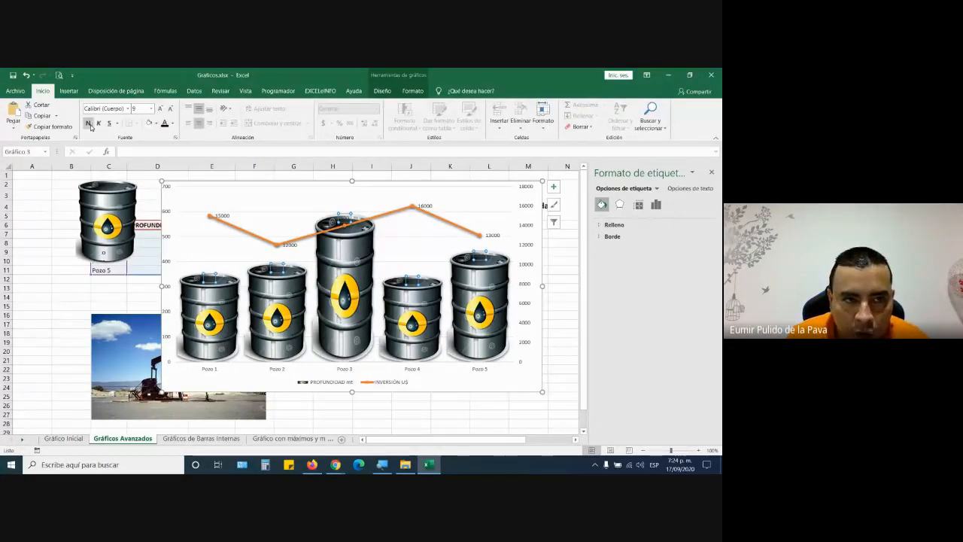
{"action": "left_click", "coordinate": [170, 109]}
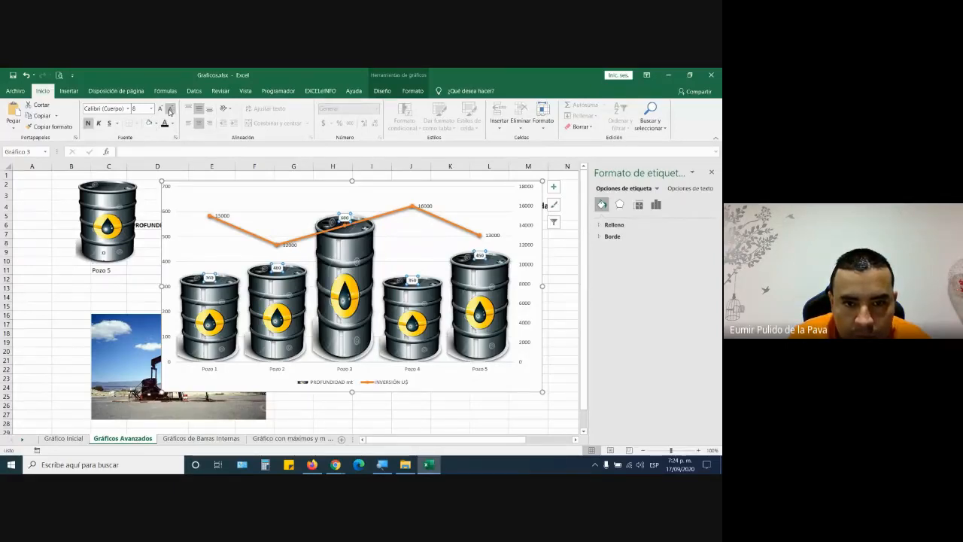
{"action": "left_click", "coordinate": [170, 110]}
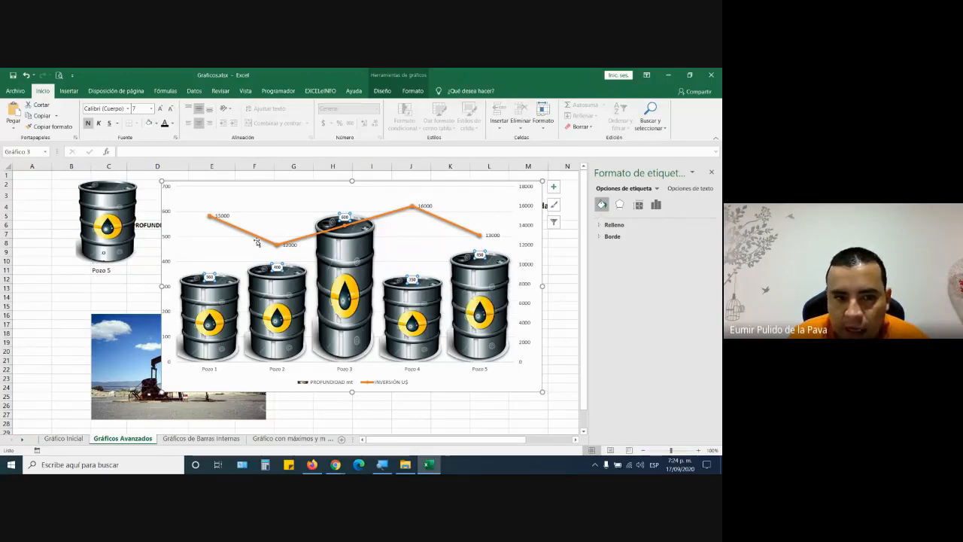
- Give the INVERSIÓN U$ line labels a bright yellow fill and font size 10
{"action": "left_click", "coordinate": [224, 217]}
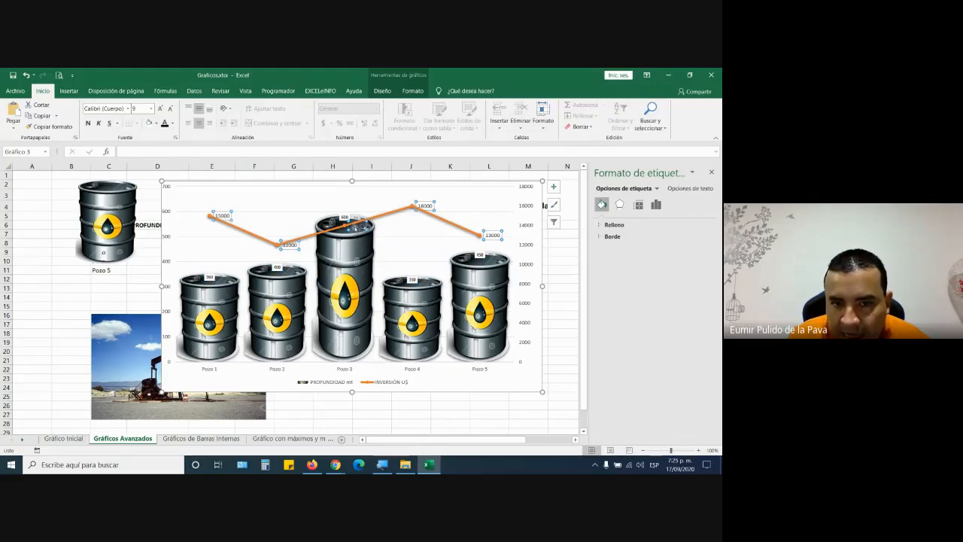
{"action": "left_click", "coordinate": [157, 125]}
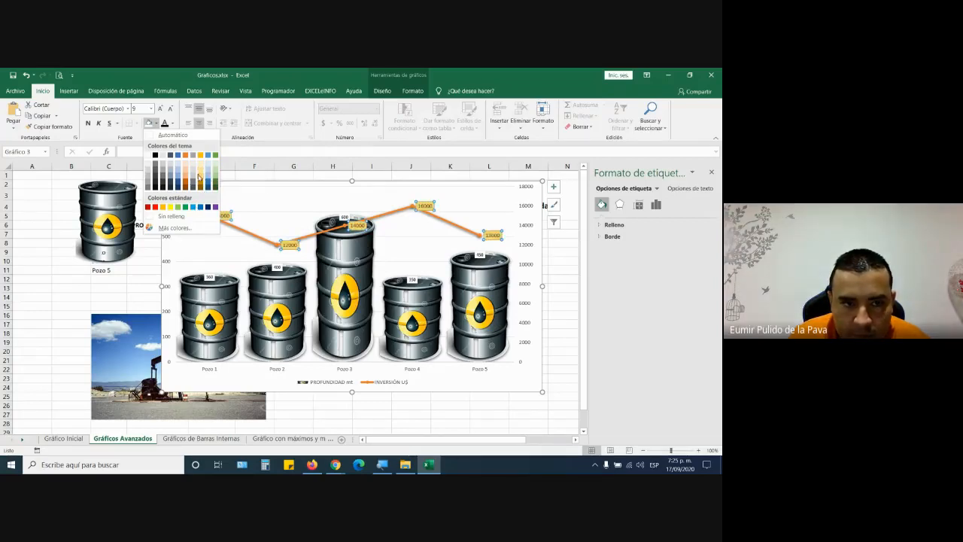
{"action": "left_click", "coordinate": [170, 206]}
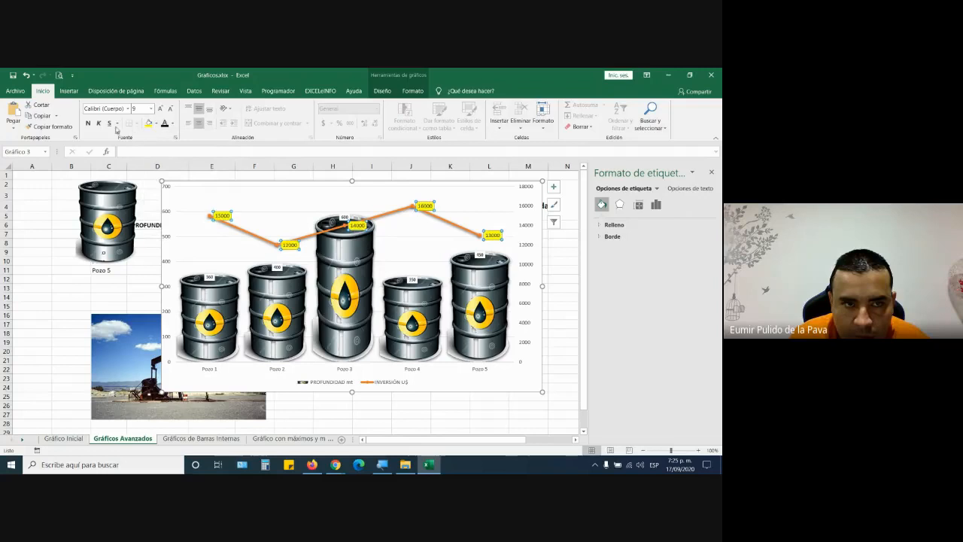
{"action": "left_click", "coordinate": [162, 109]}
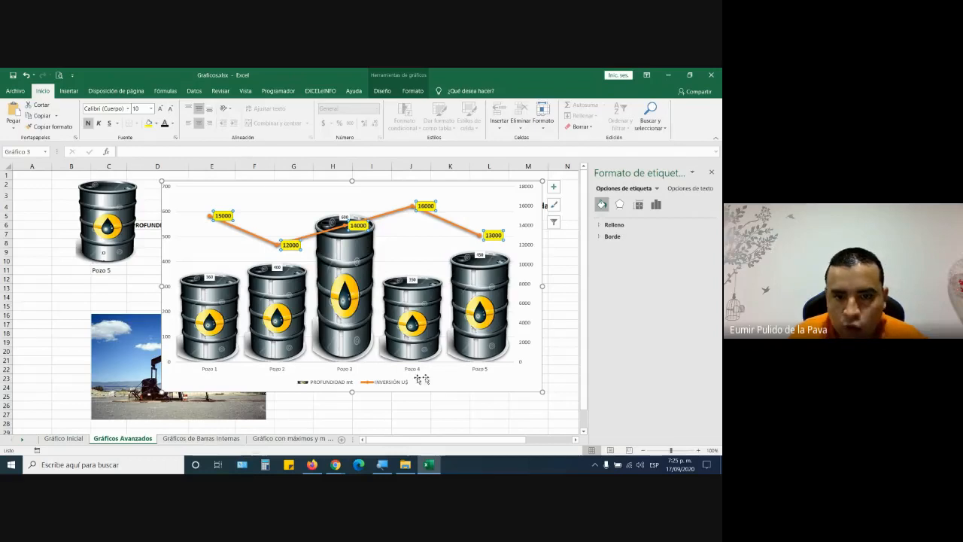
{"action": "left_click", "coordinate": [445, 419]}
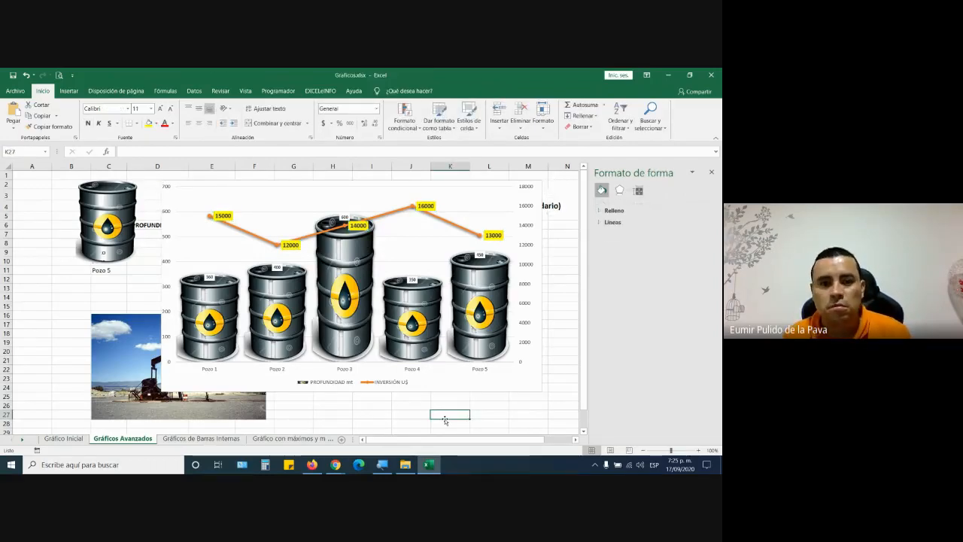
- Delete the leftover Pozo 5 barrel picture and nudge the chart slightly
{"action": "left_click", "coordinate": [119, 218]}
{"action": "key", "text": "Delete"}
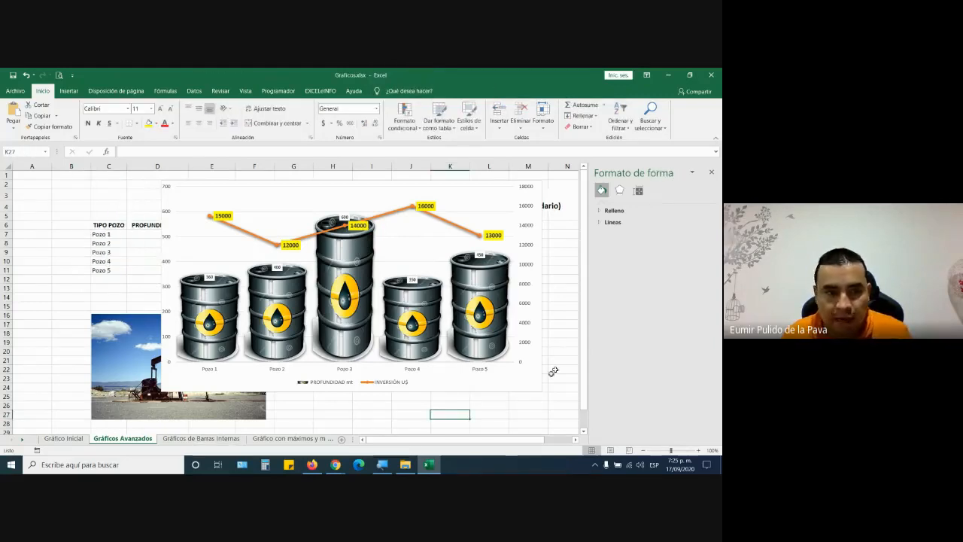
{"action": "mouse_move", "coordinate": [350, 183]}
{"action": "left_mouse_down"}
{"action": "mouse_move", "coordinate": [308, 183]}
{"action": "mouse_move", "coordinate": [327, 175]}
{"action": "mouse_move", "coordinate": [359, 187]}
{"action": "left_mouse_up"}
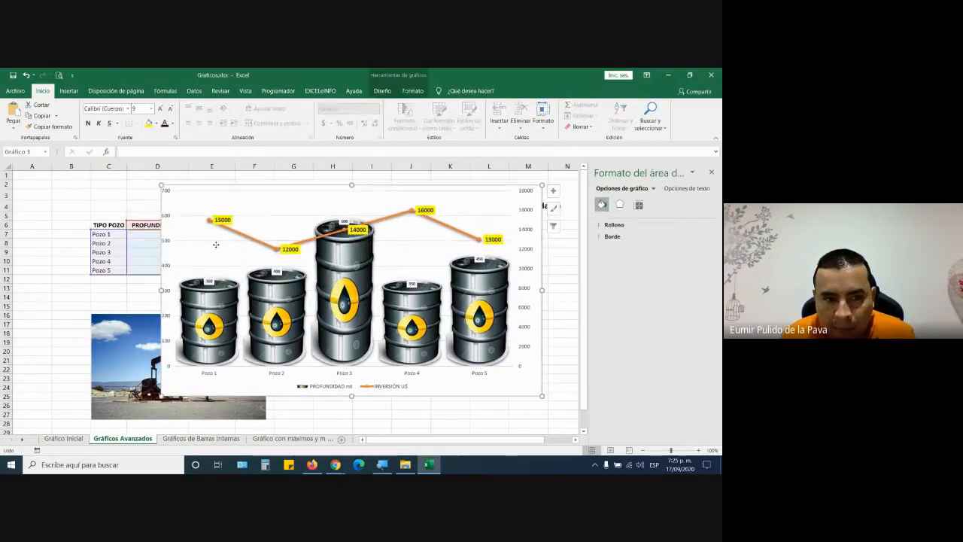
{"action": "left_click", "coordinate": [201, 204]}
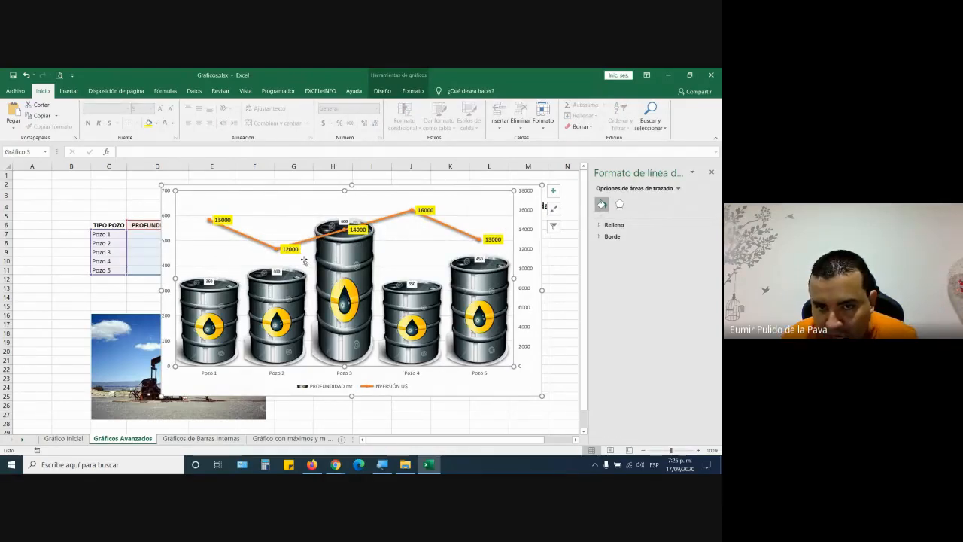
{"action": "left_click", "coordinate": [480, 394]}
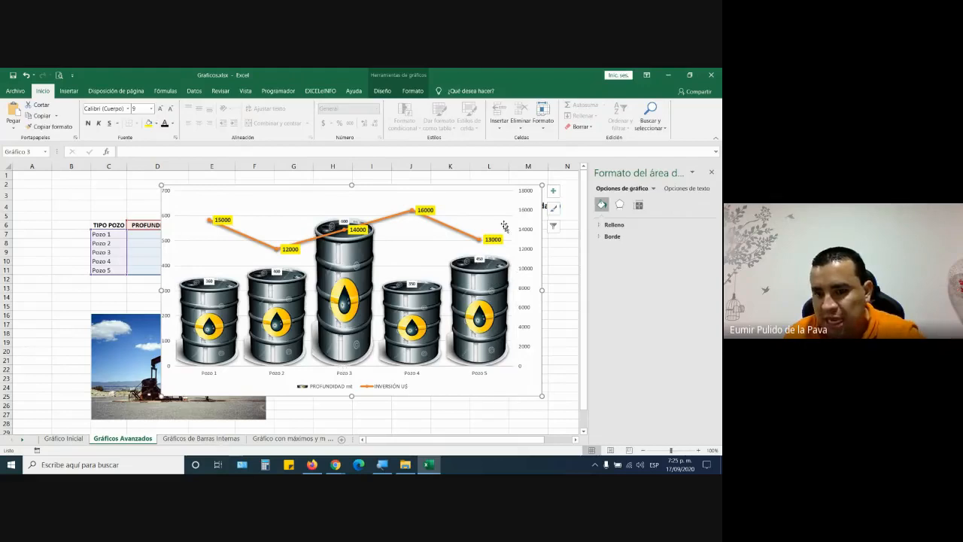
{"action": "left_click", "coordinate": [428, 238]}
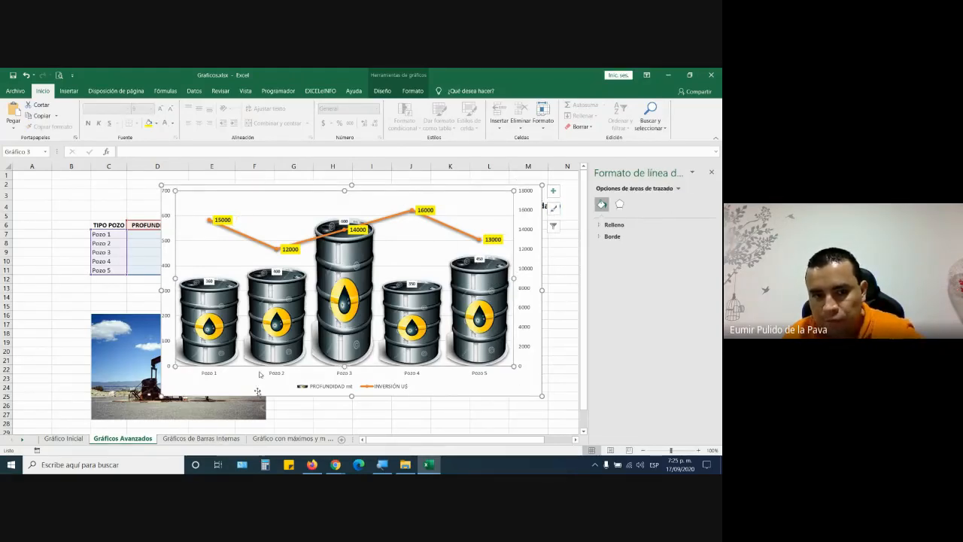
- Move the oil-pump photo up to cells A6:D17, then reselect the chart's plot area
{"action": "left_click", "coordinate": [97, 347]}
{"action": "left_click_drag", "start_coordinate": [96, 347], "coordinate": [93, 273]}
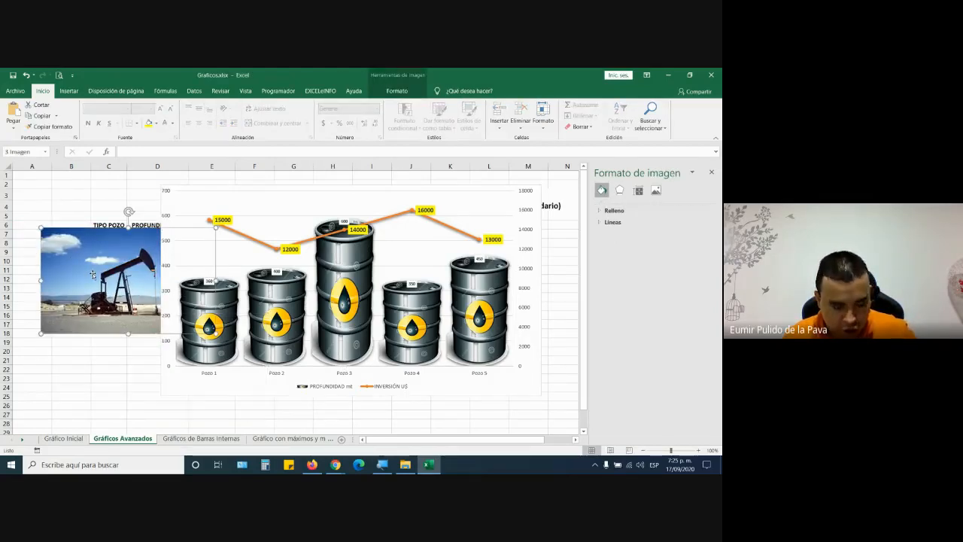
{"action": "left_click", "coordinate": [333, 410]}
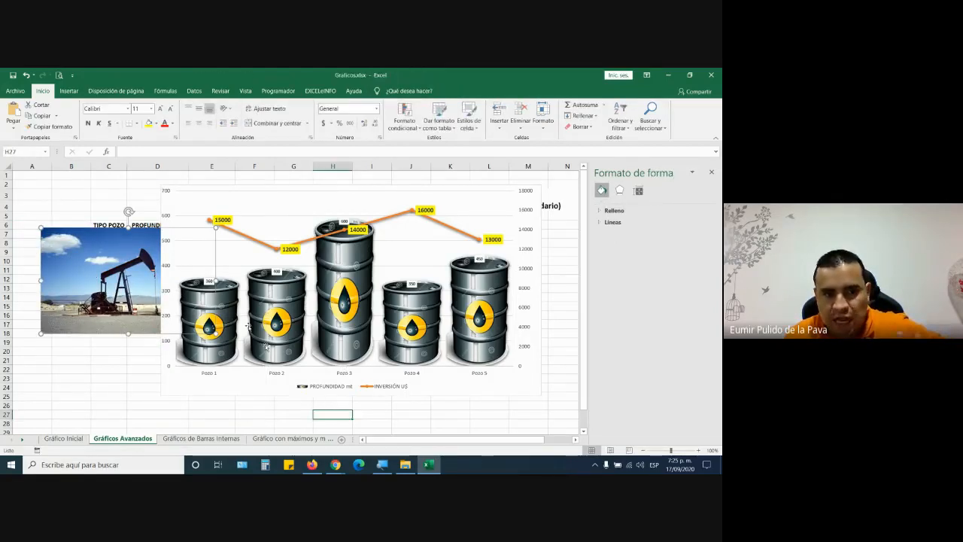
{"action": "left_click", "coordinate": [130, 287]}
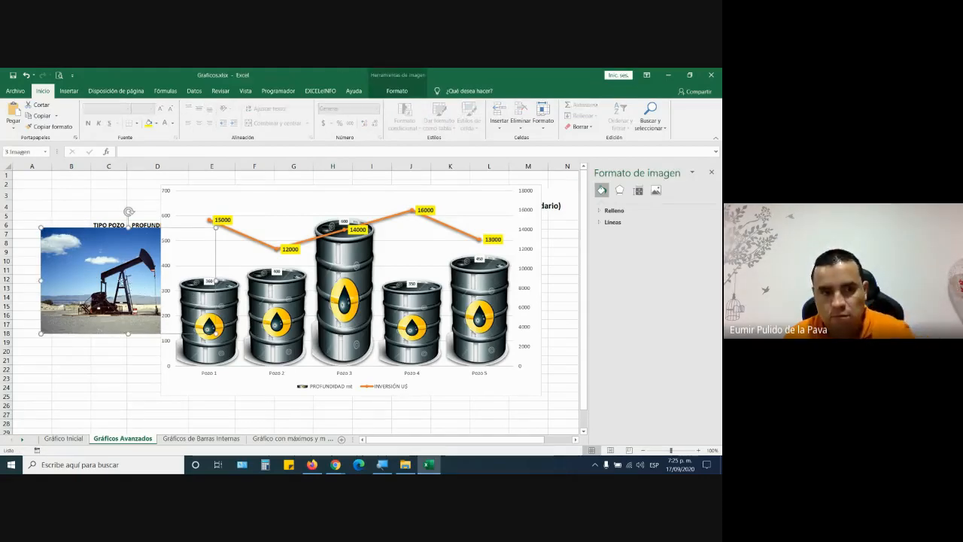
{"action": "left_click", "coordinate": [269, 205]}
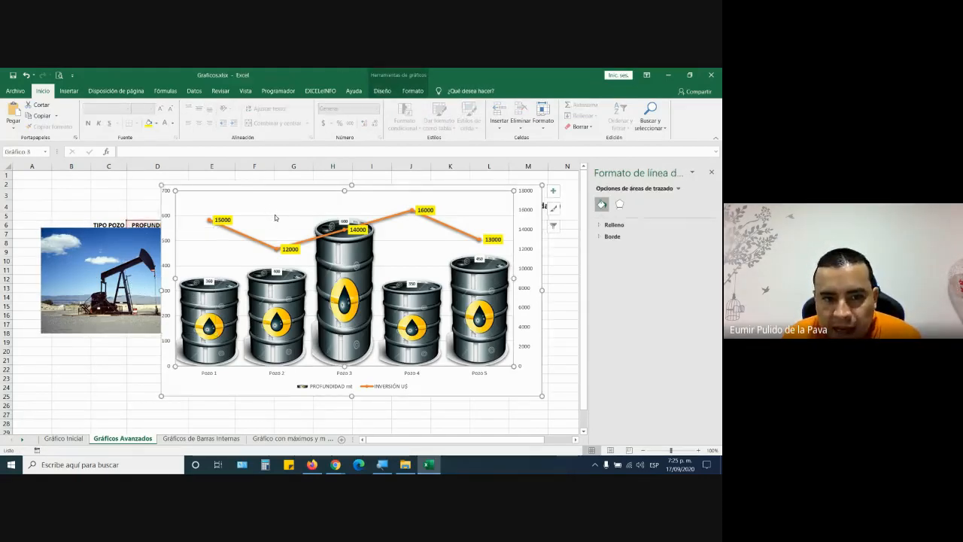
- Fill the plot area with the copied oil-pump photo and raise its transparency
{"action": "right_click", "coordinate": [297, 207]}
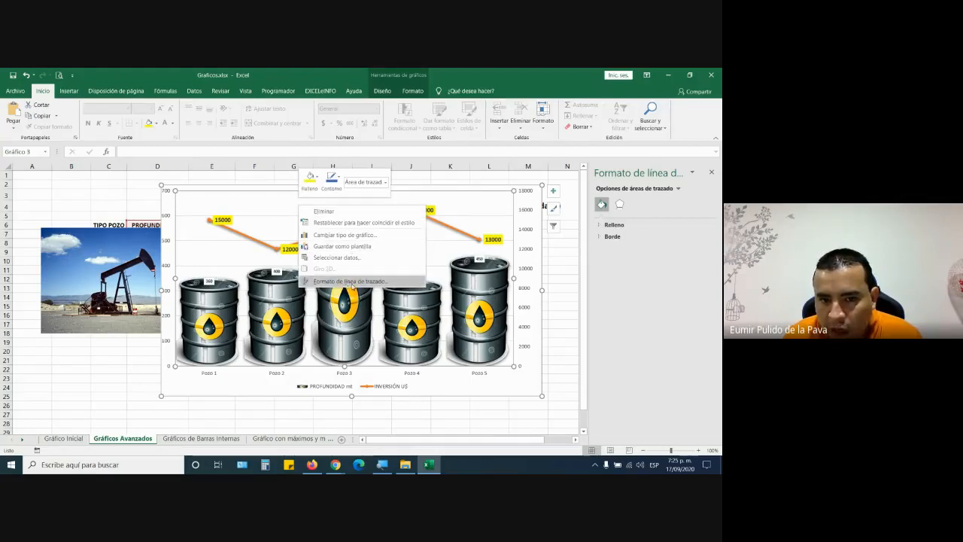
{"action": "left_click", "coordinate": [350, 283]}
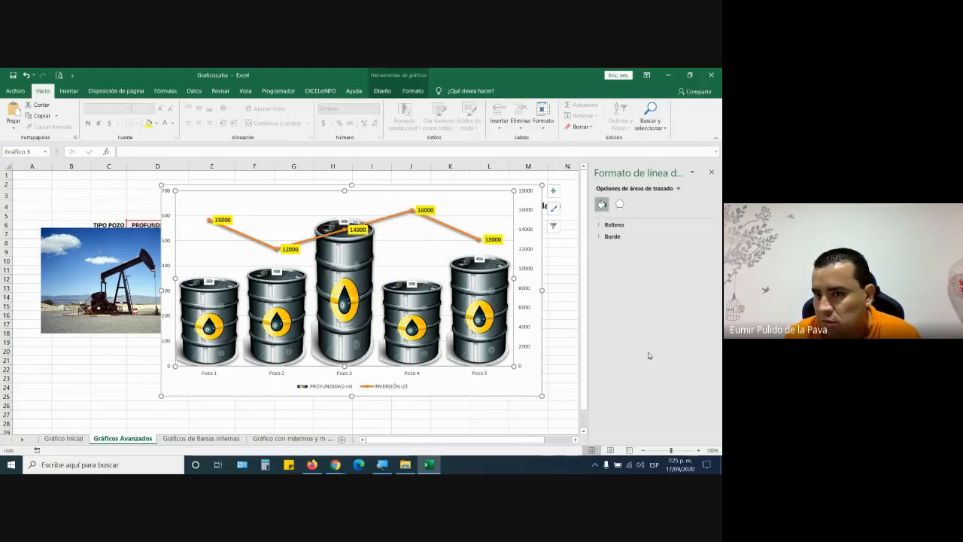
{"action": "left_click", "coordinate": [601, 225]}
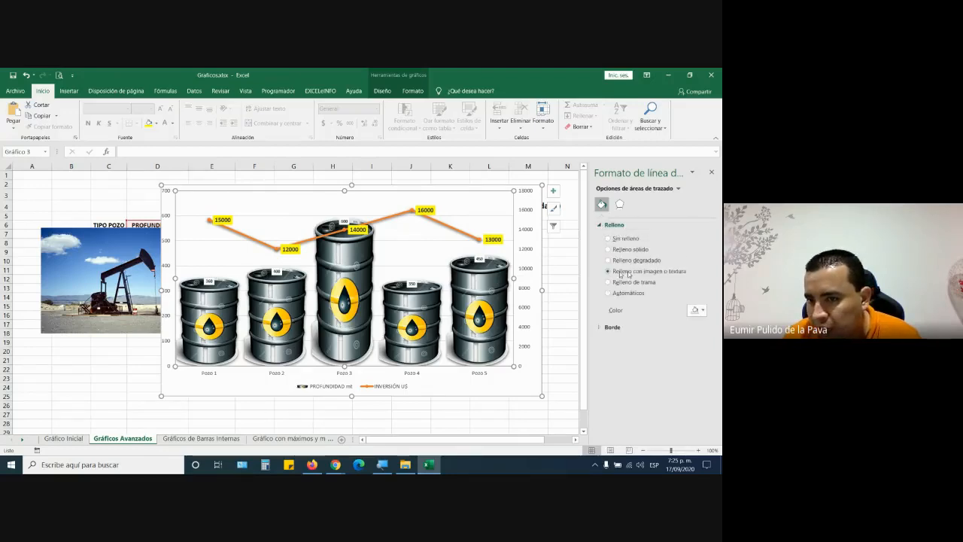
{"action": "left_click", "coordinate": [610, 270]}
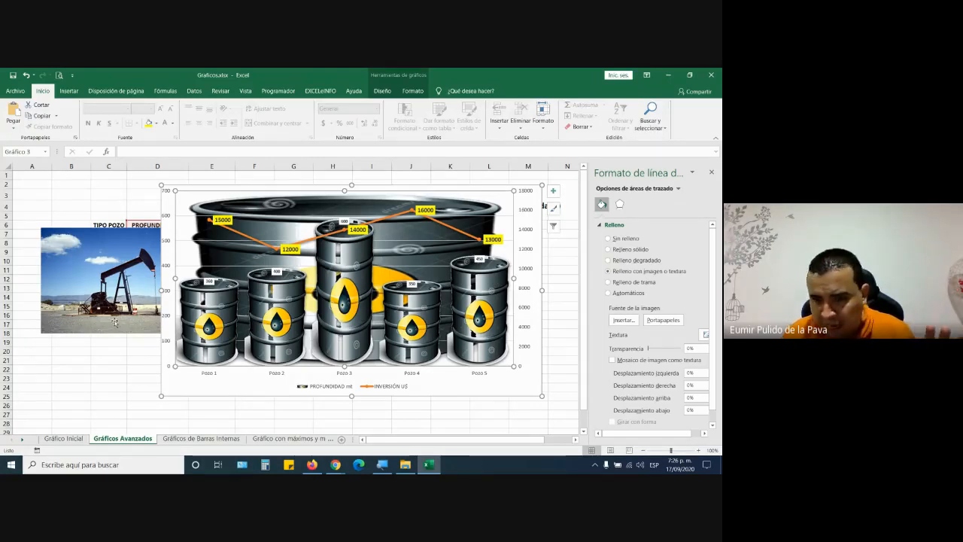
{"action": "left_click", "coordinate": [654, 322]}
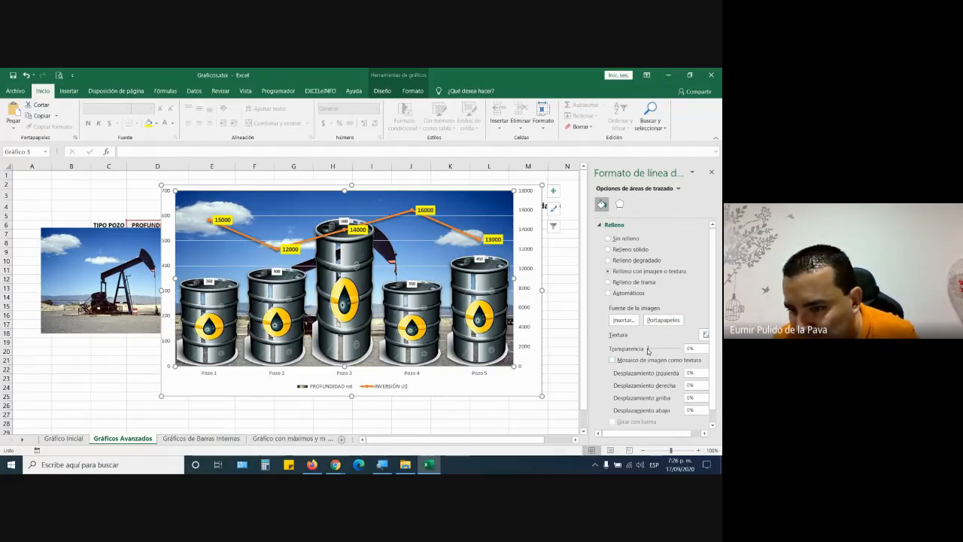
{"action": "left_click_drag", "start_coordinate": [651, 351], "coordinate": [673, 350]}
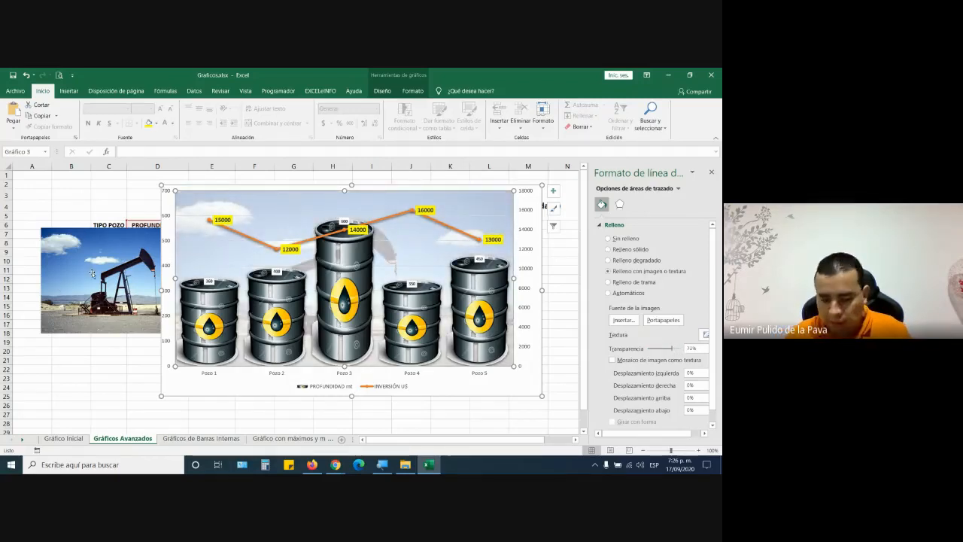
{"action": "key", "text": "Delete"}
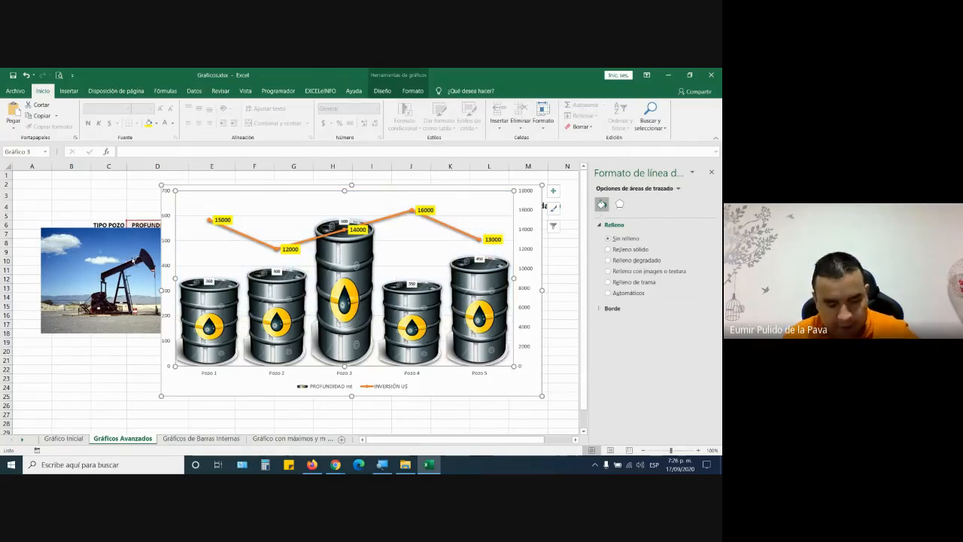
{"action": "key", "text": "ctrl+z"}
- Delete the separate oil-pump photo and move the chart left toward column A
{"action": "left_click", "coordinate": [58, 261]}
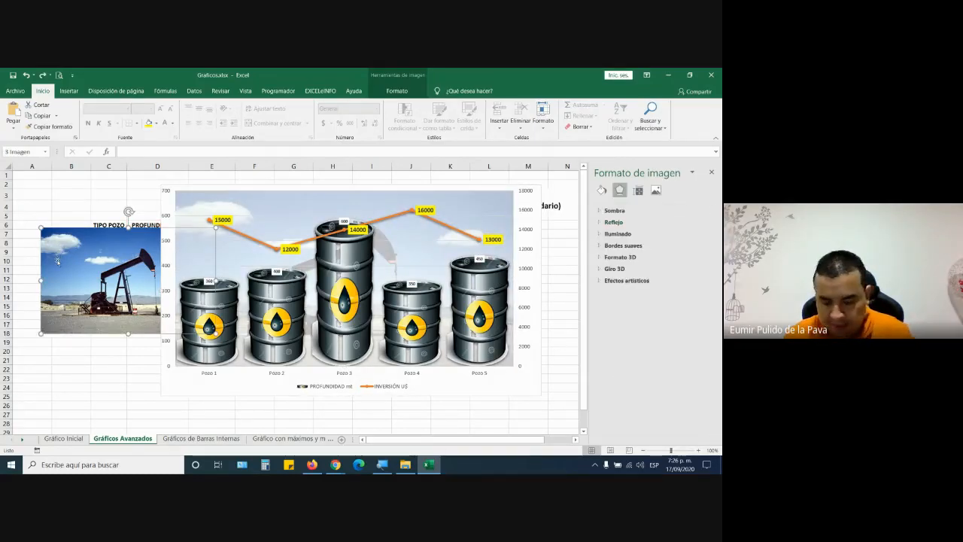
{"action": "key", "text": "Delete"}
{"action": "left_click", "coordinate": [169, 189]}
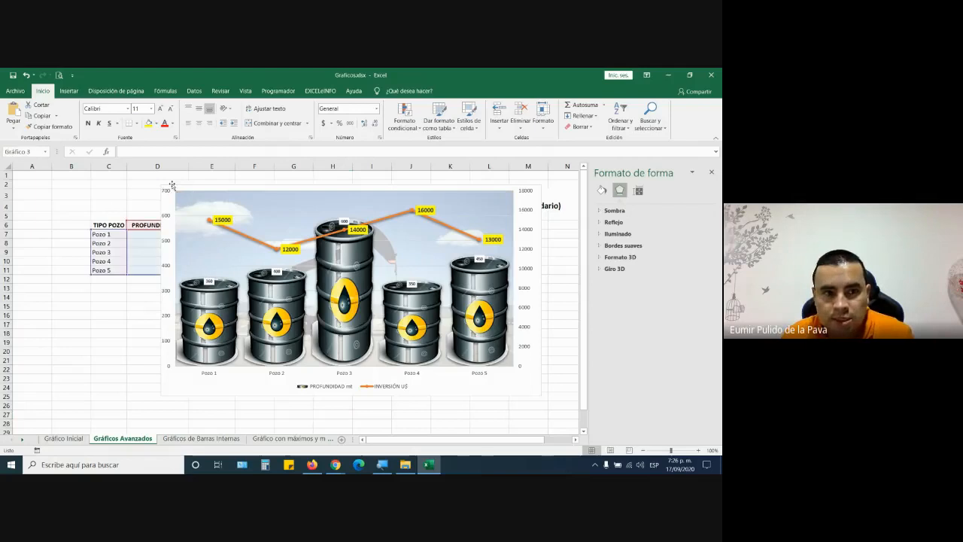
{"action": "left_click_drag", "start_coordinate": [496, 394], "coordinate": [517, 338]}
- Add a chart title and nudge the chart to reveal the data table
{"action": "scroll", "coordinate": [474, 348], "scroll_direction": "up", "scroll_amount": 2}
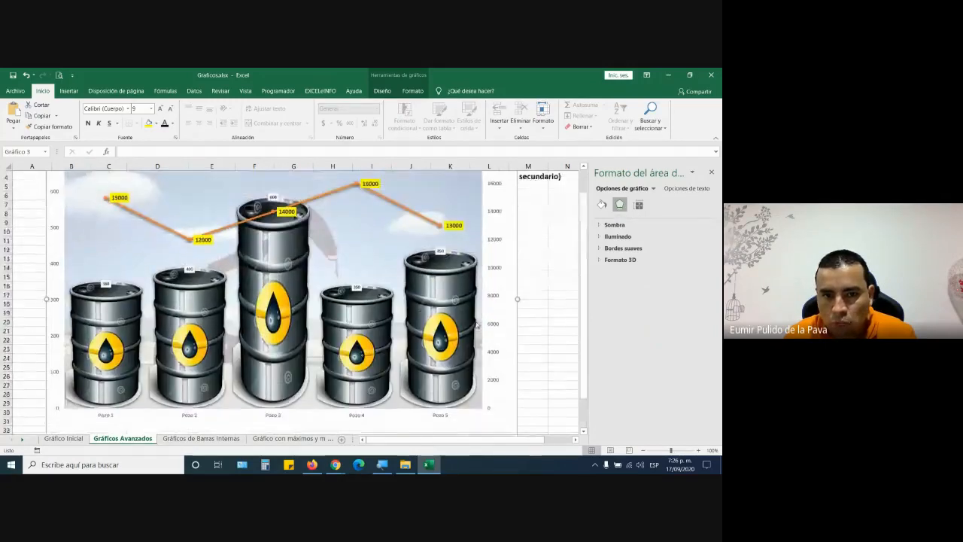
{"action": "left_click", "coordinate": [528, 183]}
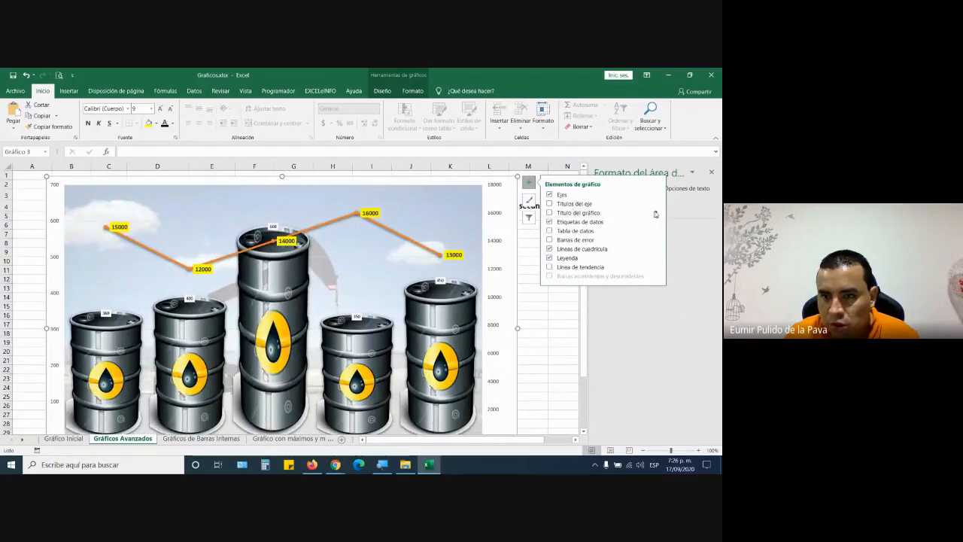
{"action": "mouse_move", "coordinate": [655, 214]}
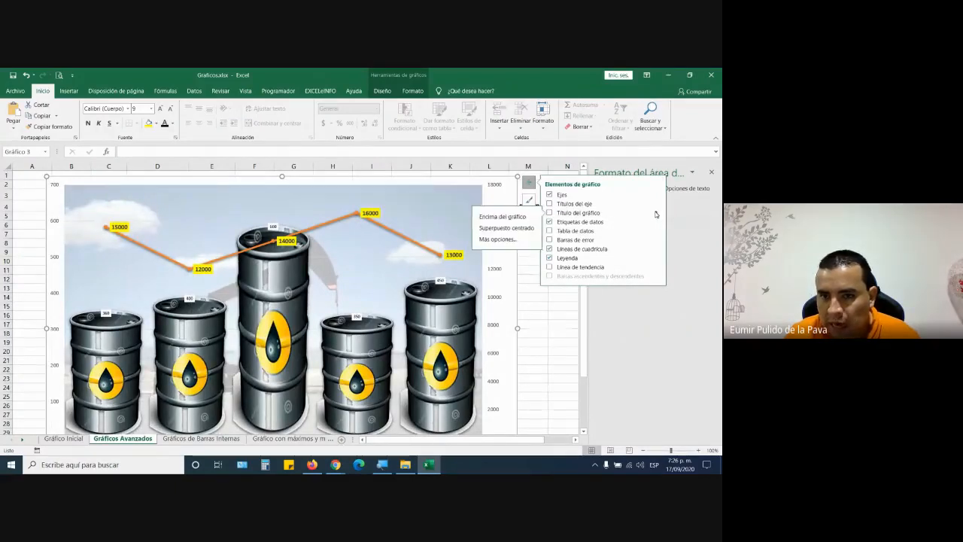
{"action": "left_click", "coordinate": [500, 217]}
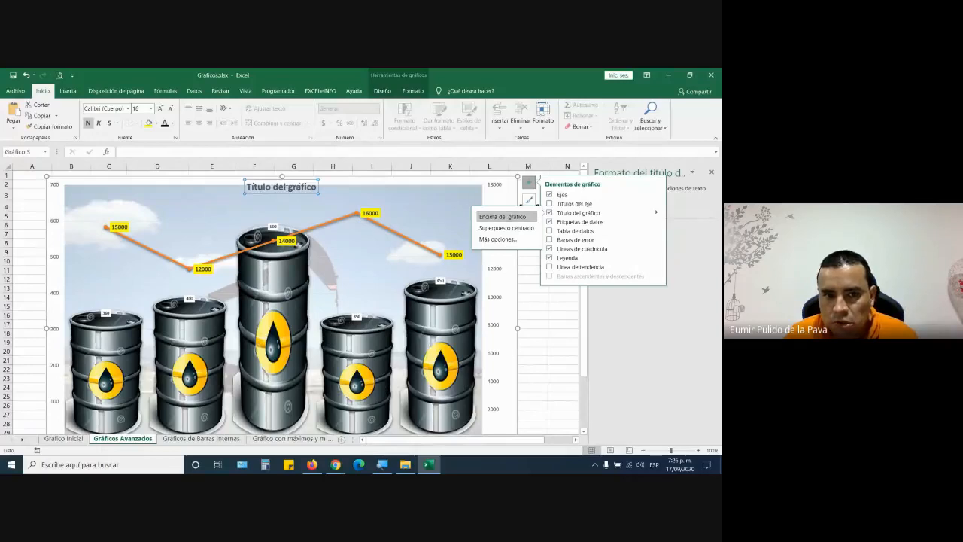
{"action": "left_click", "coordinate": [502, 217]}
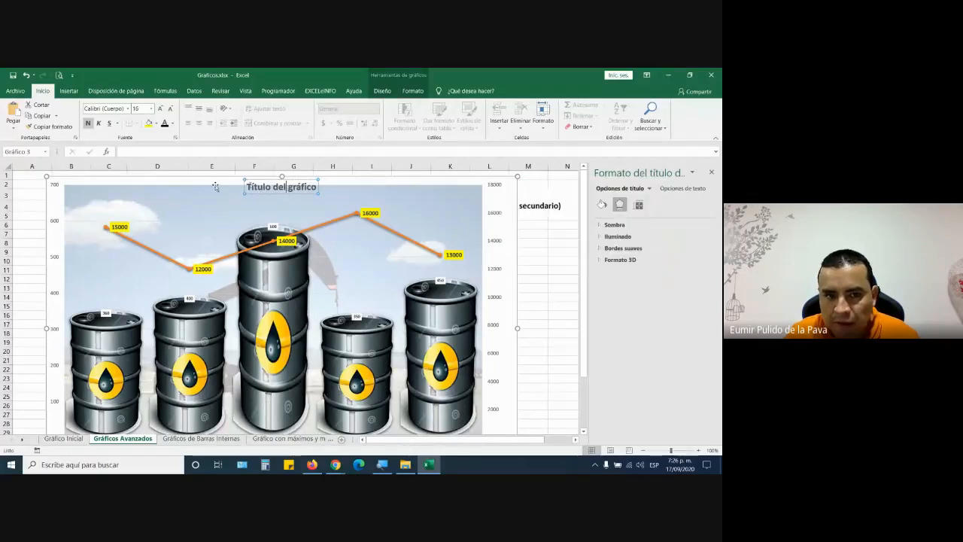
{"action": "left_click", "coordinate": [20, 250]}
{"action": "left_click", "coordinate": [201, 182]}
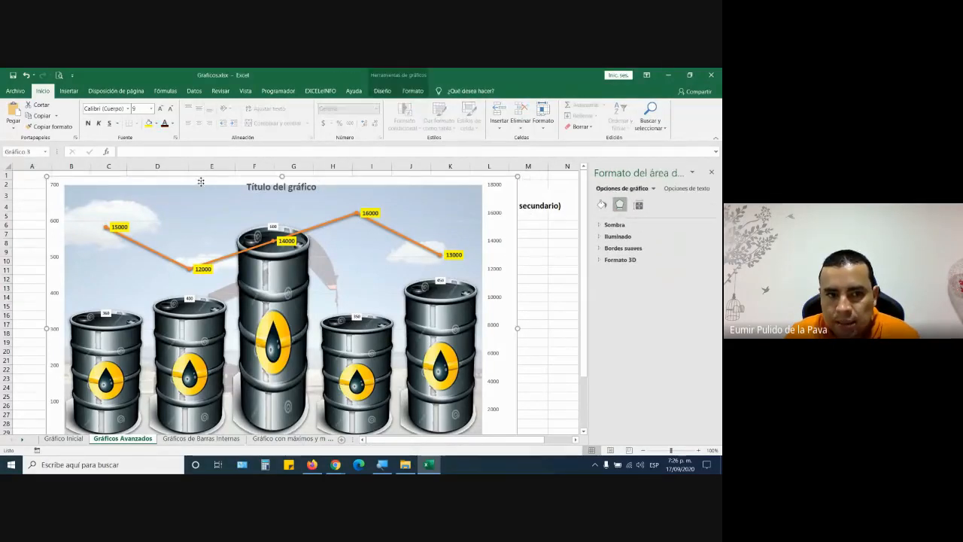
{"action": "mouse_move", "coordinate": [201, 181]}
{"action": "left_mouse_down"}
{"action": "mouse_move", "coordinate": [199, 292]}
{"action": "mouse_move", "coordinate": [194, 178]}
{"action": "left_mouse_up"}
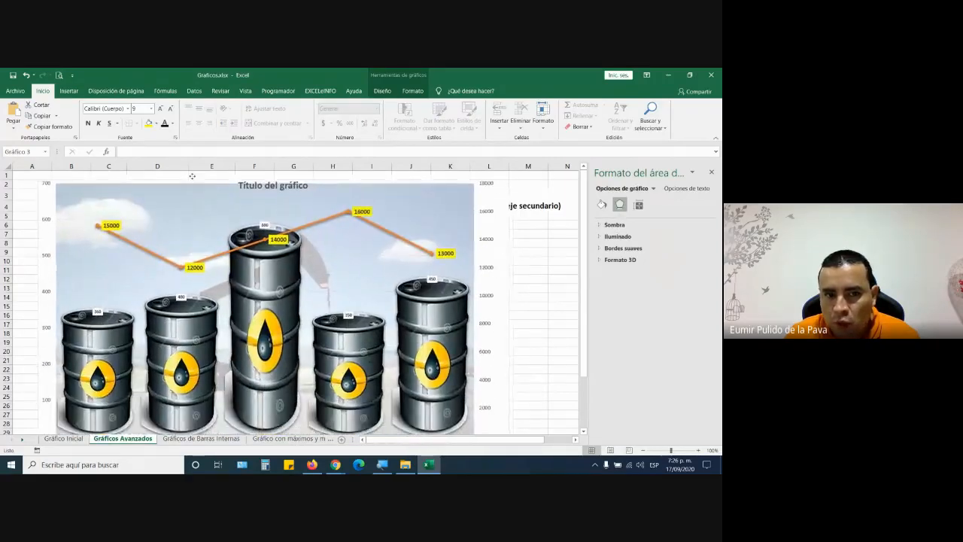
- Enter the title 'INVERSIÓN REALIZADAS EN LOS POZOS PETROLEROS' in capitals
{"action": "left_click", "coordinate": [261, 186]}
{"action": "triple_click", "coordinate": [261, 186]}
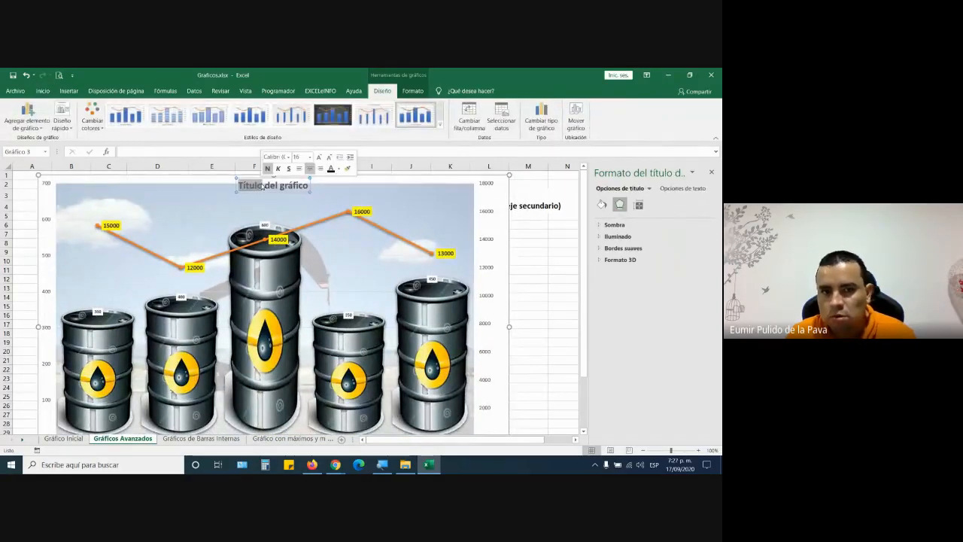
{"action": "key", "text": "Caps_Lock"}
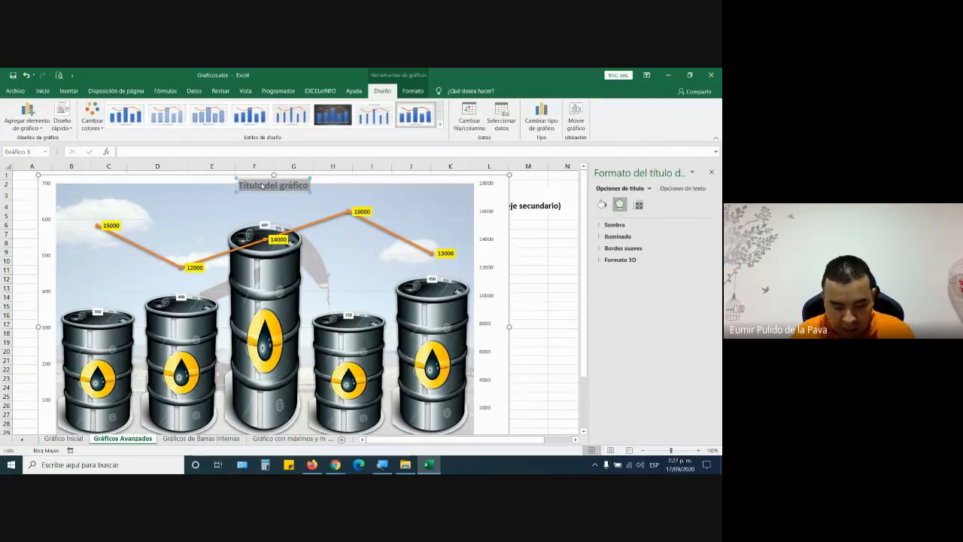
{"action": "type", "text": "¡INVERSI"}
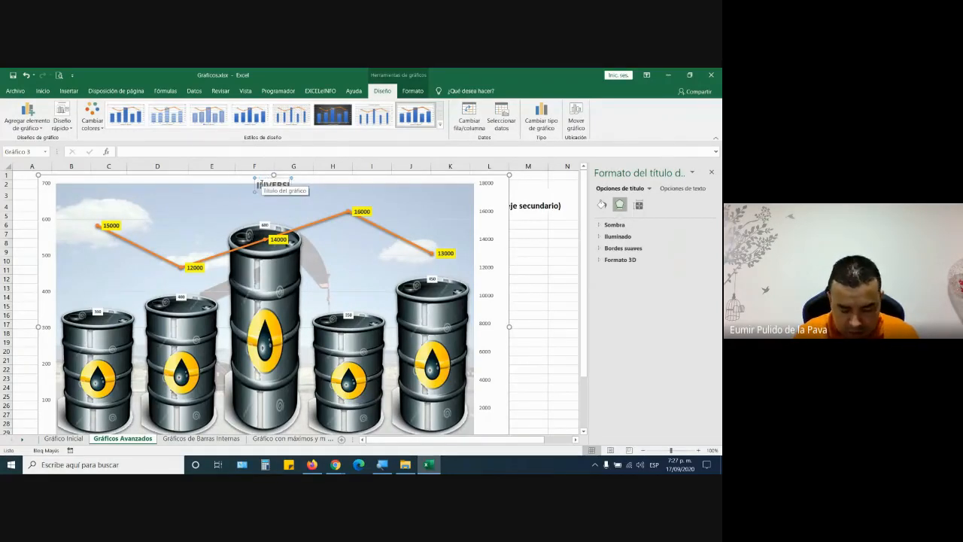
{"action": "type", "text": "ÓN"}
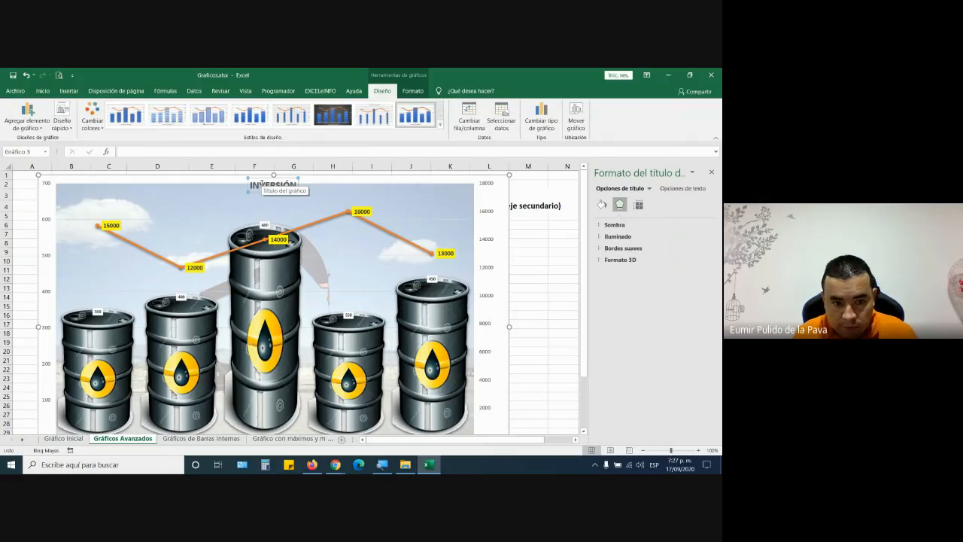
{"action": "type", "text": " RE"}
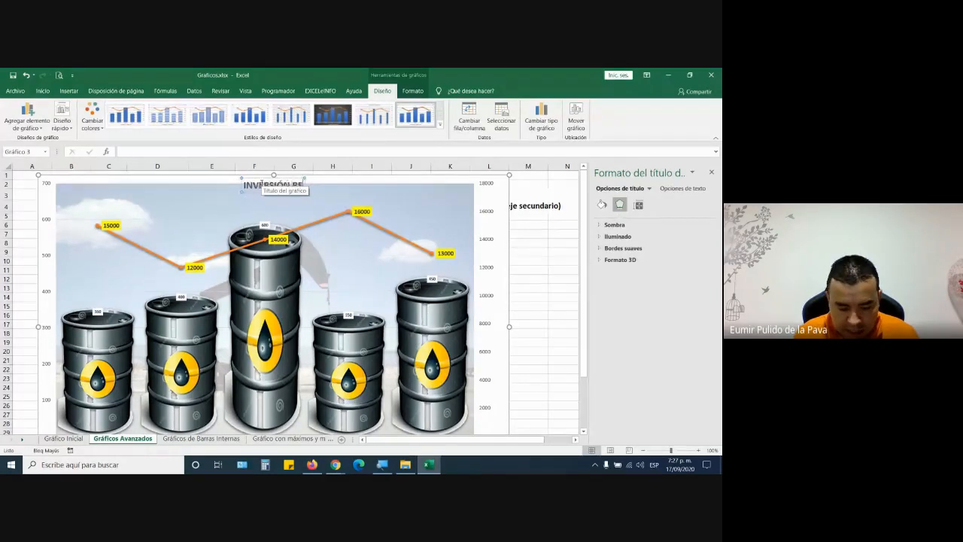
{"action": "type", "text": "ALIZADAS EN LAS"}
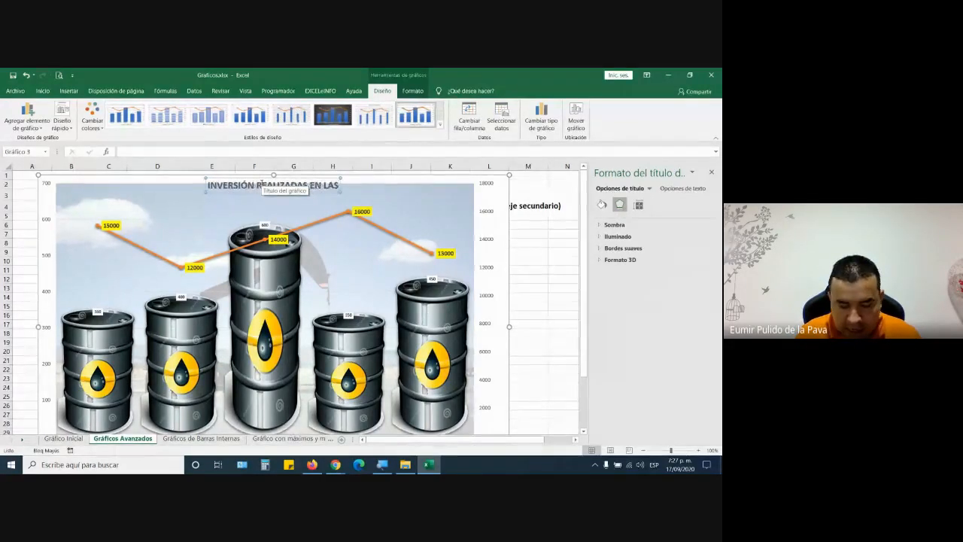
{"action": "key", "text": "BackSpace"}
{"action": "key", "text": "BackSpace"}
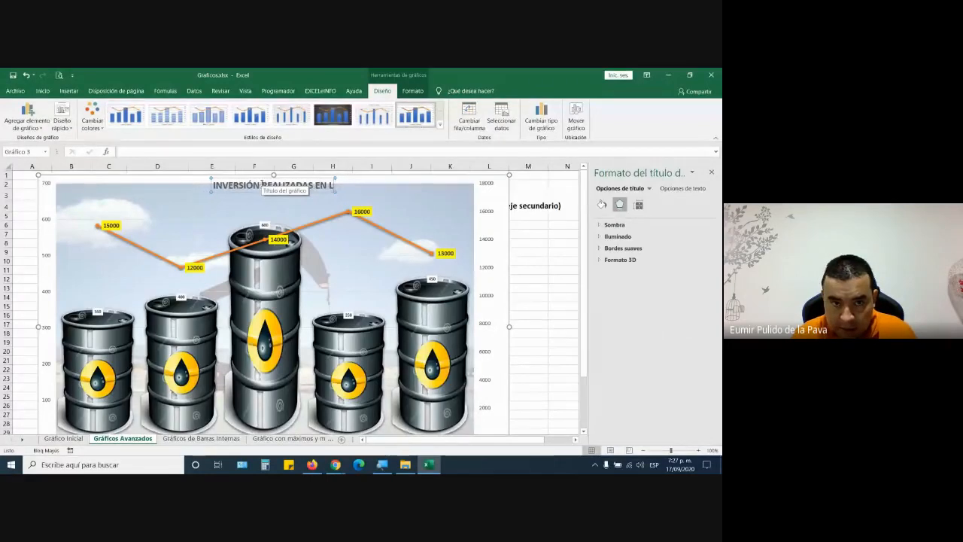
{"action": "type", "text": "OS POZOS"}
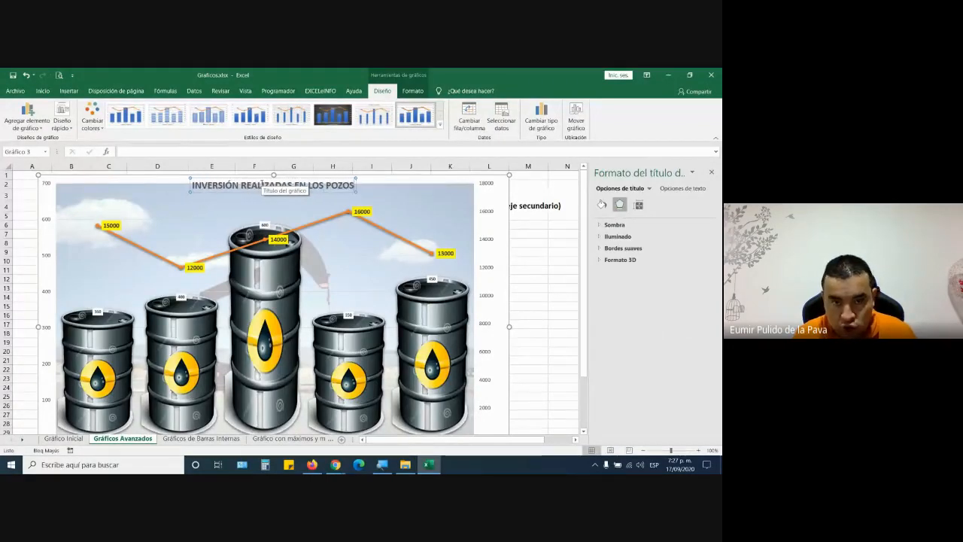
{"action": "type", "text": " PET"}
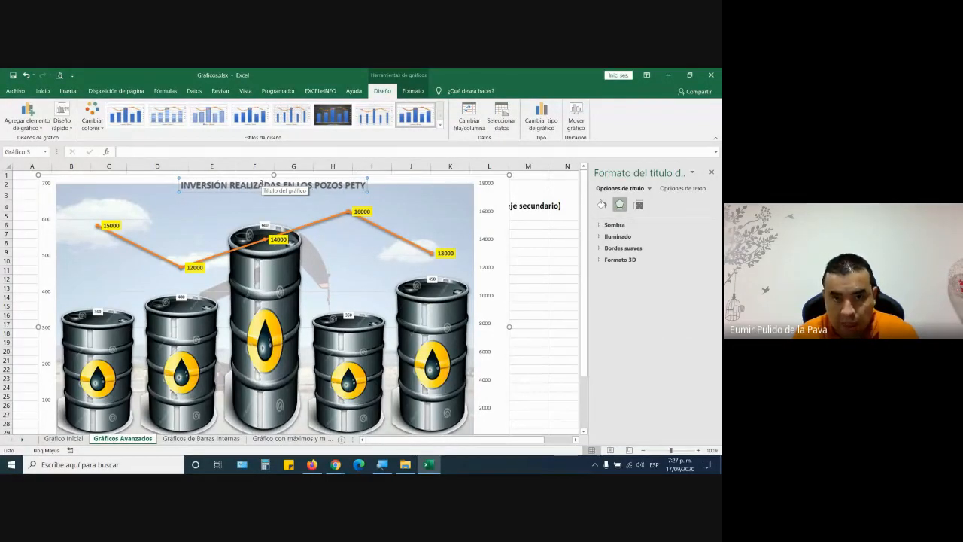
{"action": "type", "text": "ROLER"}
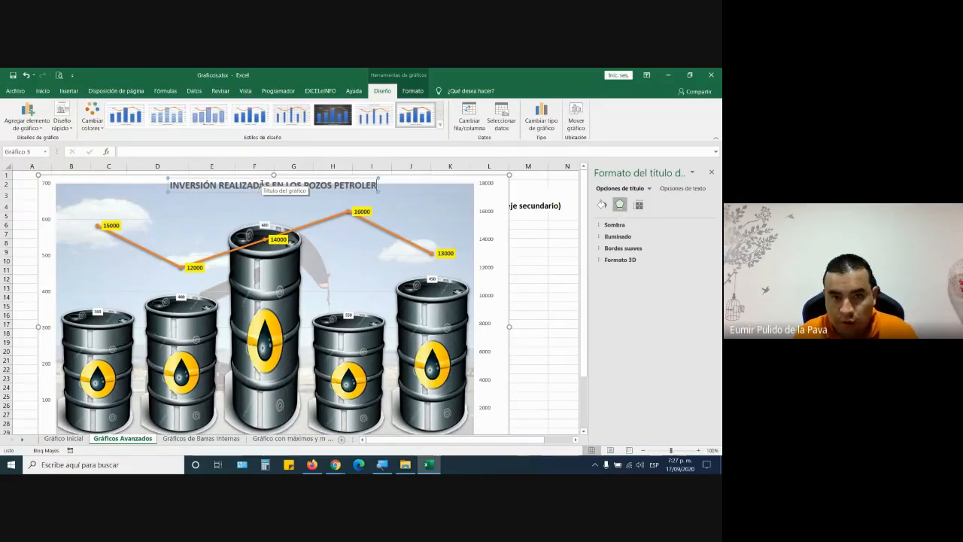
{"action": "type", "text": "OS"}
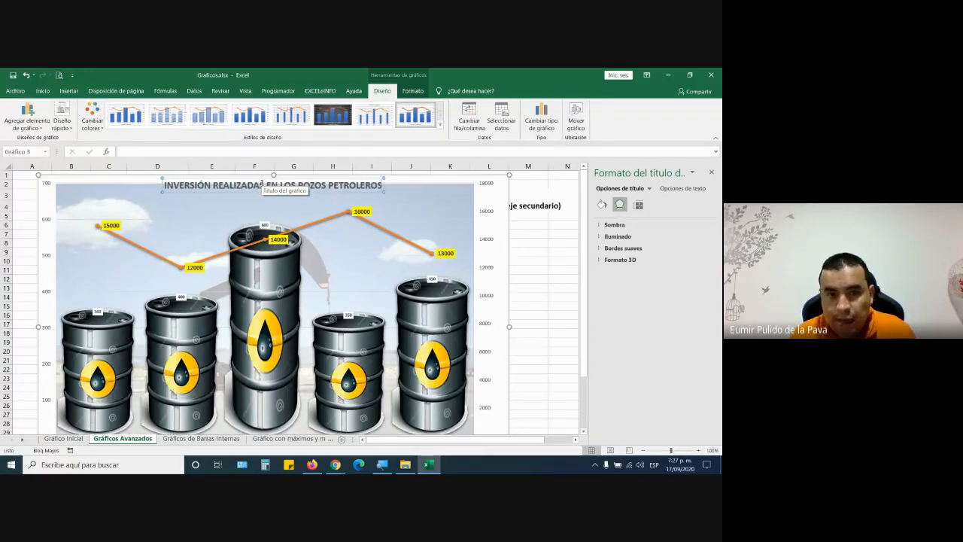
{"action": "left_click", "coordinate": [515, 253]}
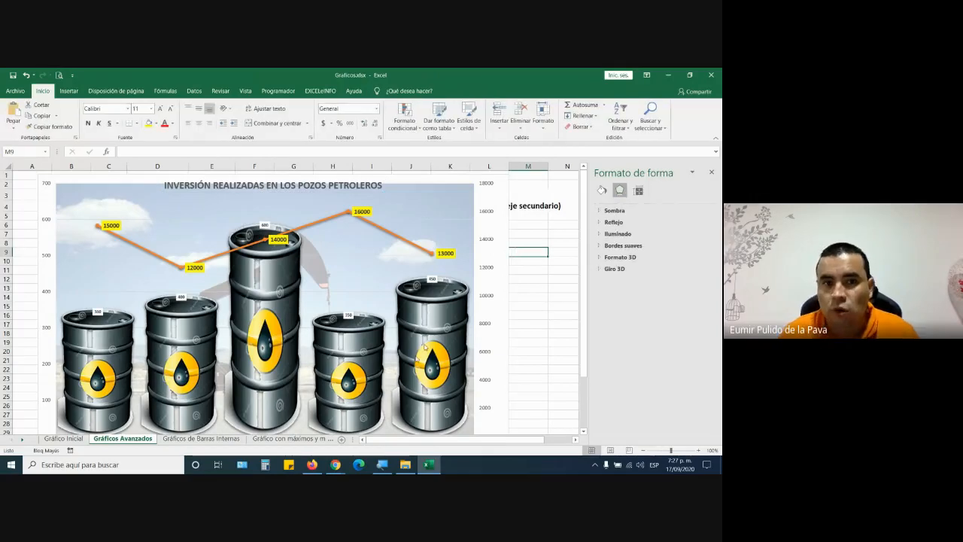
- Enlarge the chart title twice to size 20 and make its text black
{"action": "left_click", "coordinate": [332, 186]}
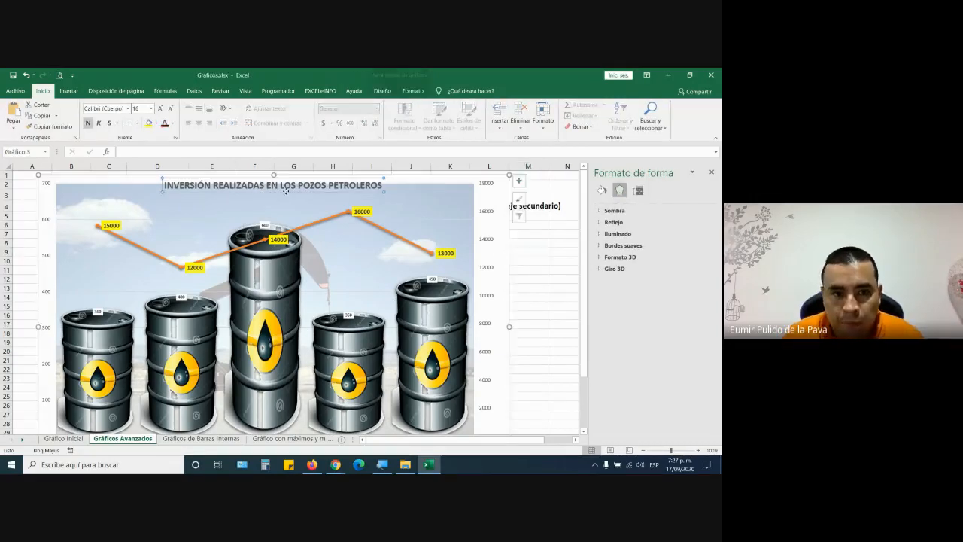
{"action": "left_click", "coordinate": [162, 109]}
{"action": "left_click", "coordinate": [162, 109]}
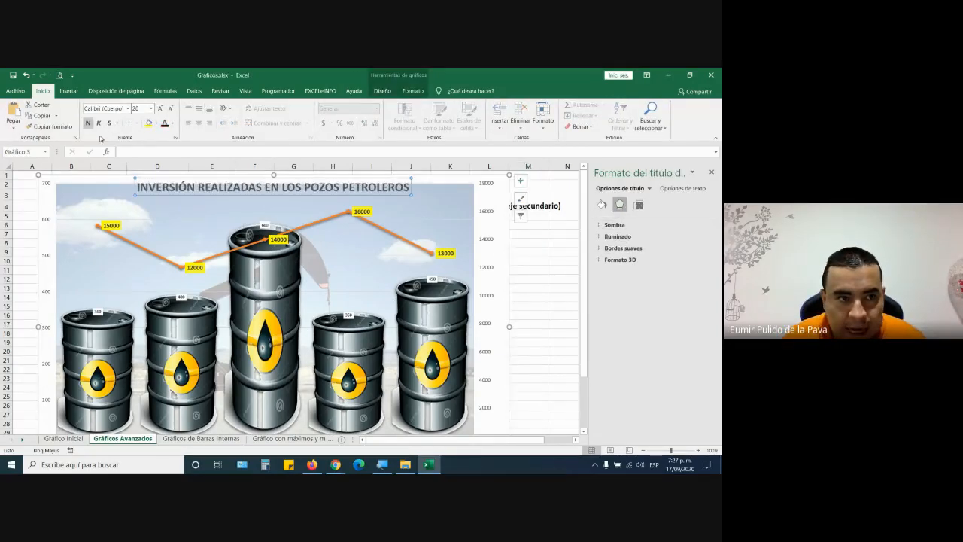
{"action": "left_click", "coordinate": [165, 123]}
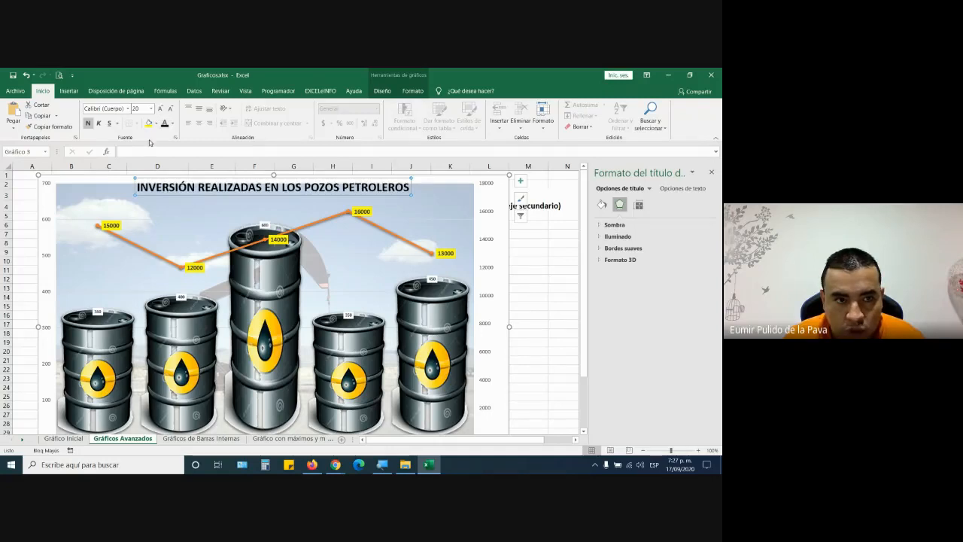
{"action": "left_click", "coordinate": [156, 124]}
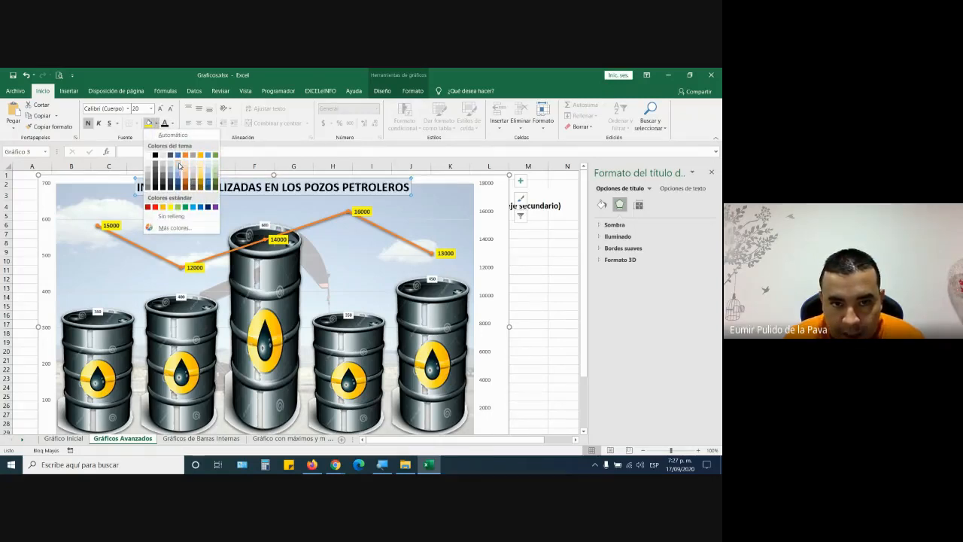
{"action": "left_click", "coordinate": [180, 166]}
{"action": "left_click", "coordinate": [554, 340]}
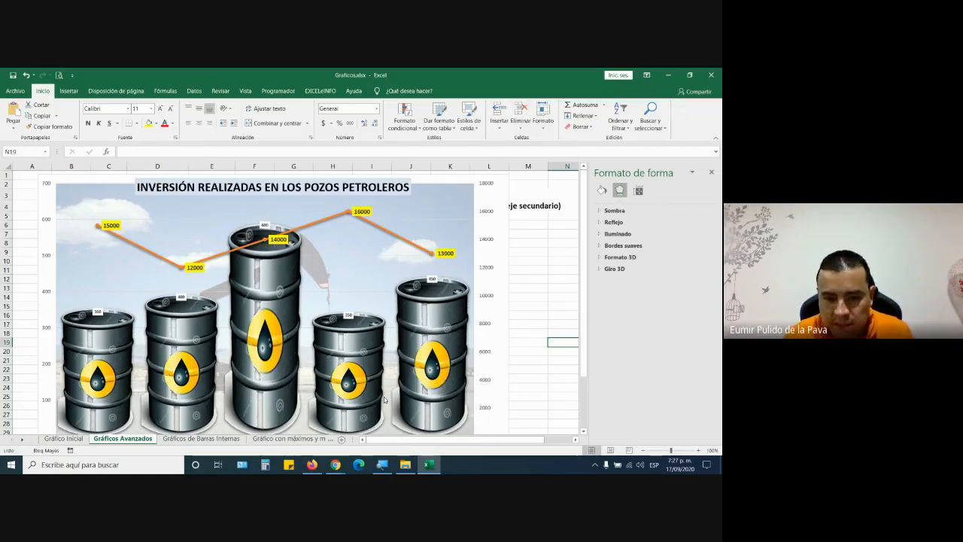
- Check the Google Meet call, then open the Gráficos de Barras Internas sheet with 2019 vendor sales
{"action": "scroll", "coordinate": [361, 403], "scroll_direction": "down", "scroll_amount": 2}
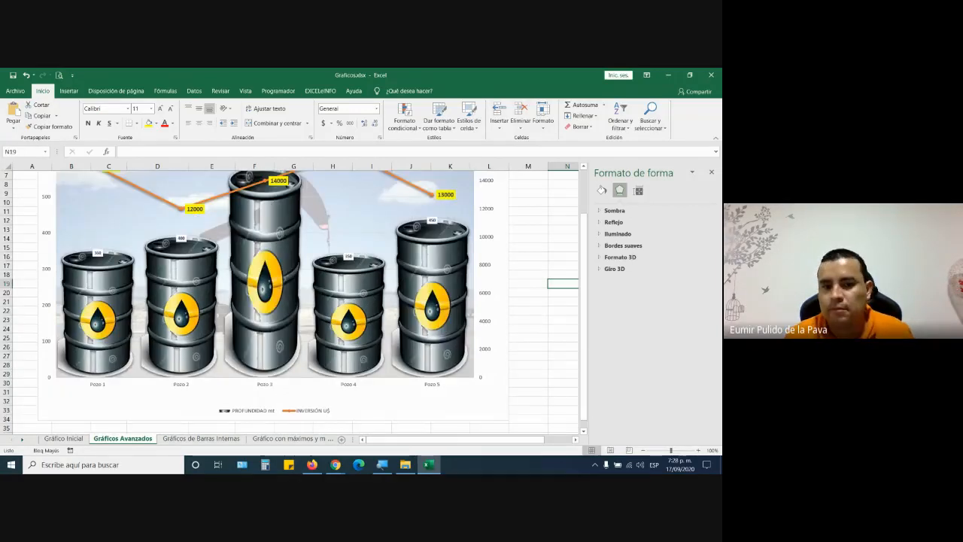
{"action": "left_click", "coordinate": [336, 464]}
{"action": "left_click", "coordinate": [292, 413]}
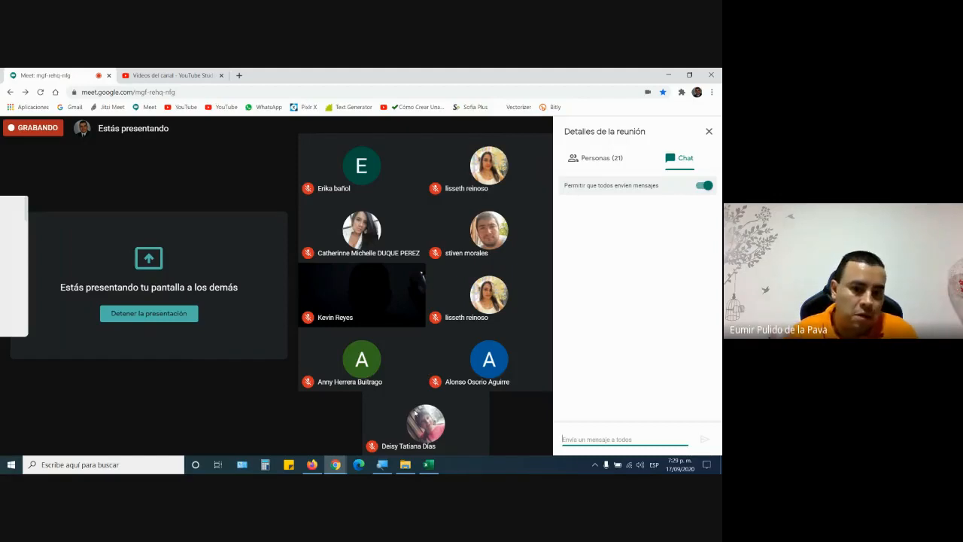
{"action": "left_click", "coordinate": [429, 465]}
{"action": "scroll", "coordinate": [441, 338], "scroll_direction": "up", "scroll_amount": 2}
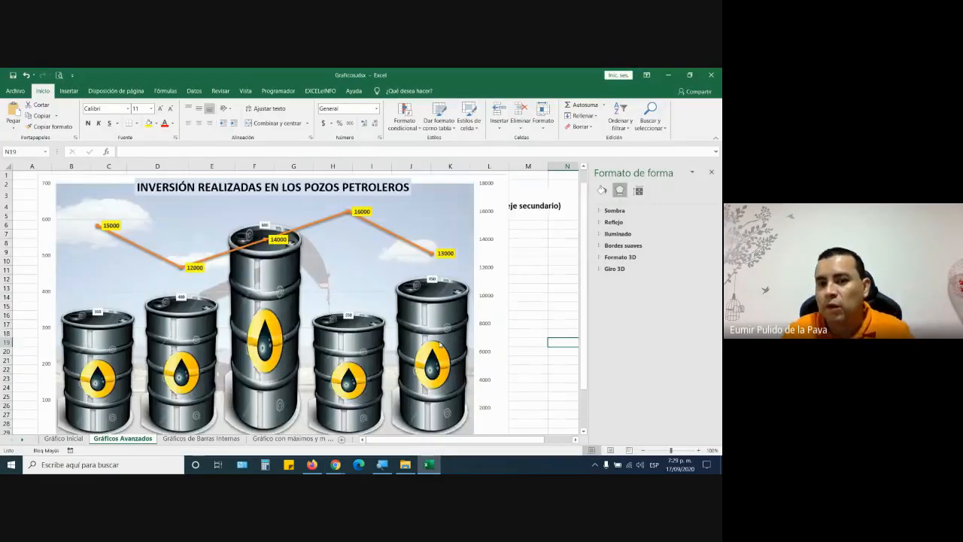
{"action": "left_click", "coordinate": [201, 439]}
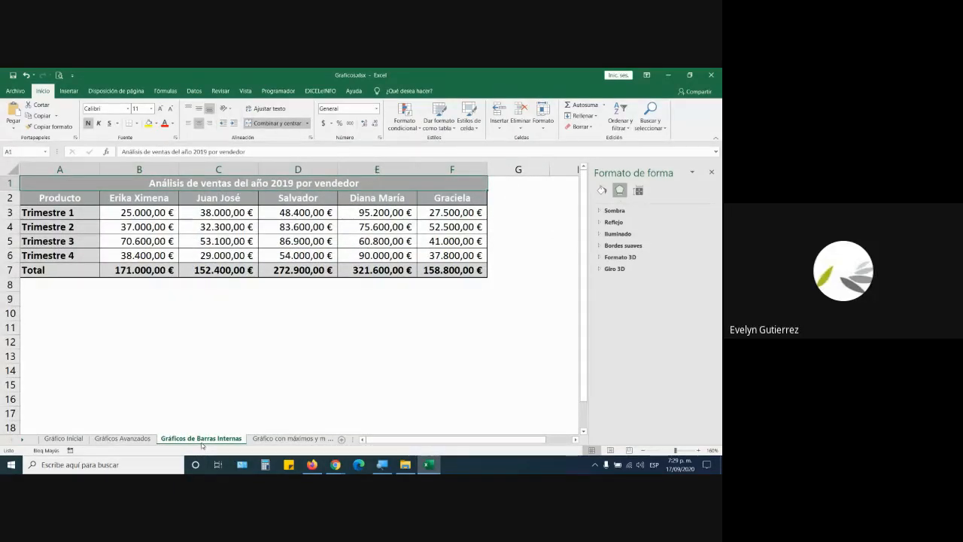
- Glance at the Meet call, then return to the Gráficos Avanzados sheet's oil-barrel chart
{"action": "left_click", "coordinate": [336, 464]}
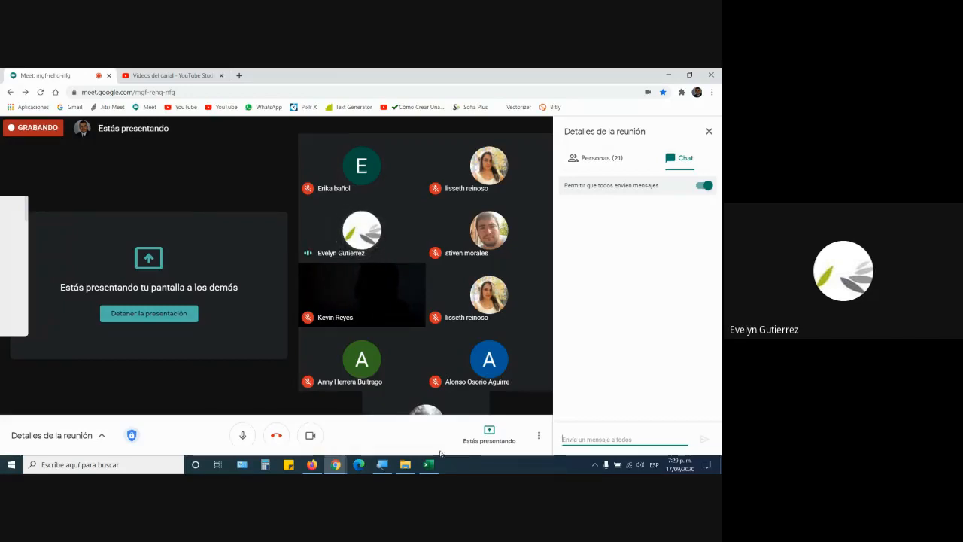
{"action": "key", "text": "alt+Tab"}
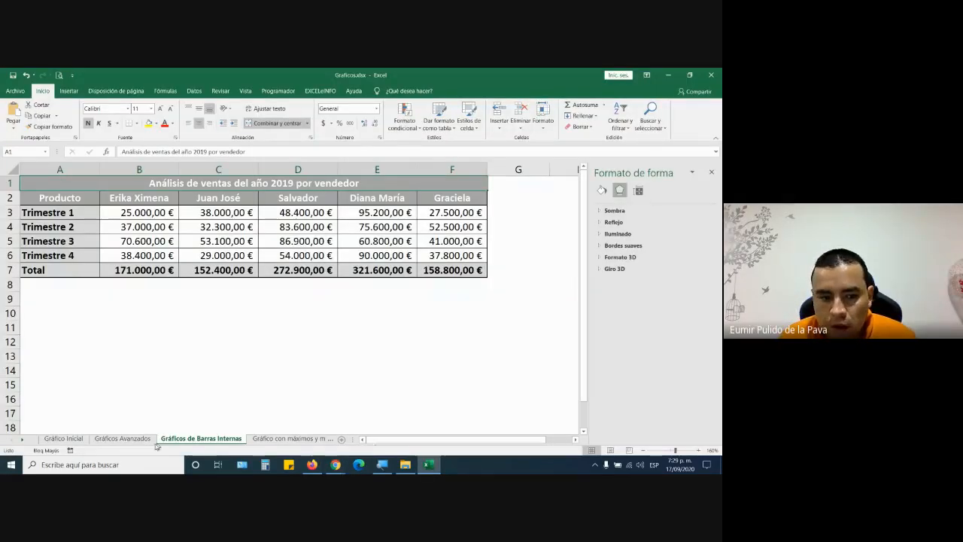
{"action": "left_click", "coordinate": [124, 439]}
- Undo the chart title, its formatting and then the oil-barrel chart itself
{"action": "left_click", "coordinate": [138, 203]}
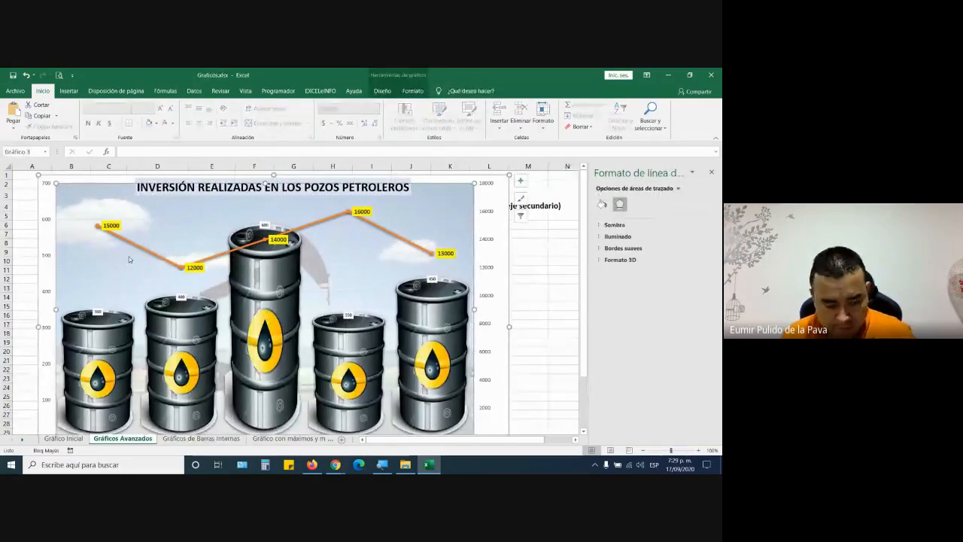
{"action": "key", "text": "Up"}
{"action": "key", "text": "ctrl+shift+less"}
{"action": "key", "text": "ctrl+shift+less"}
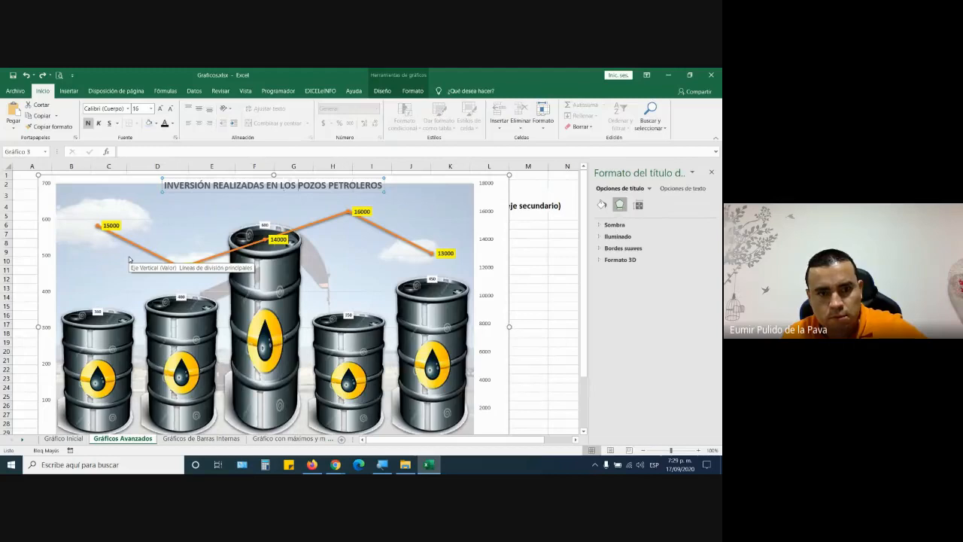
{"action": "key", "text": "ctrl+z"}
{"action": "key", "text": "Delete"}
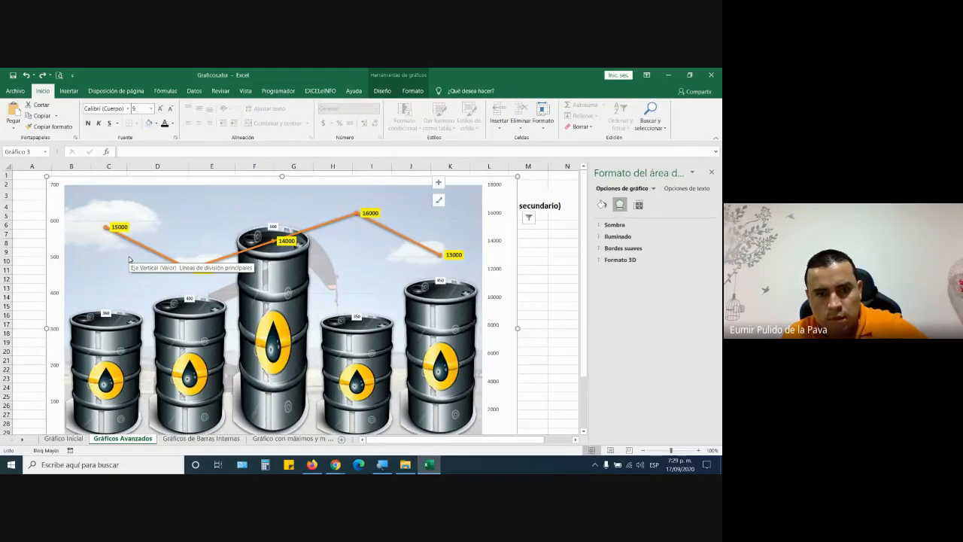
{"action": "key", "text": "ctrl+z"}
{"action": "key", "text": "ctrl+z"}
{"action": "key", "text": "ctrl+z"}
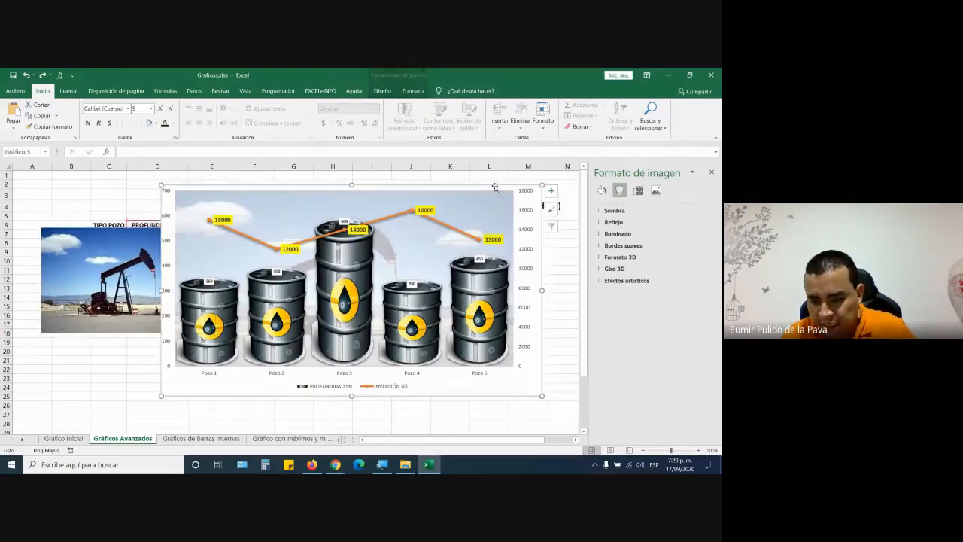
{"action": "key", "text": "ctrl+z"}
{"action": "key", "text": "ctrl+z"}
{"action": "key", "text": "ctrl+z"}
{"action": "key", "text": "ctrl+z"}
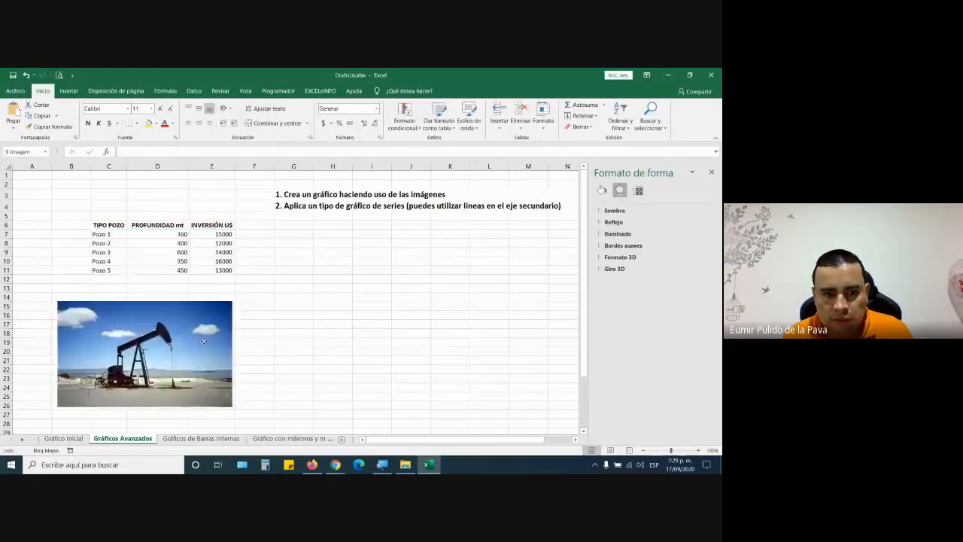
- Insert a column chart of the well table C6:E11 and place it right of the table
{"action": "left_click_drag", "start_coordinate": [115, 228], "coordinate": [226, 271]}
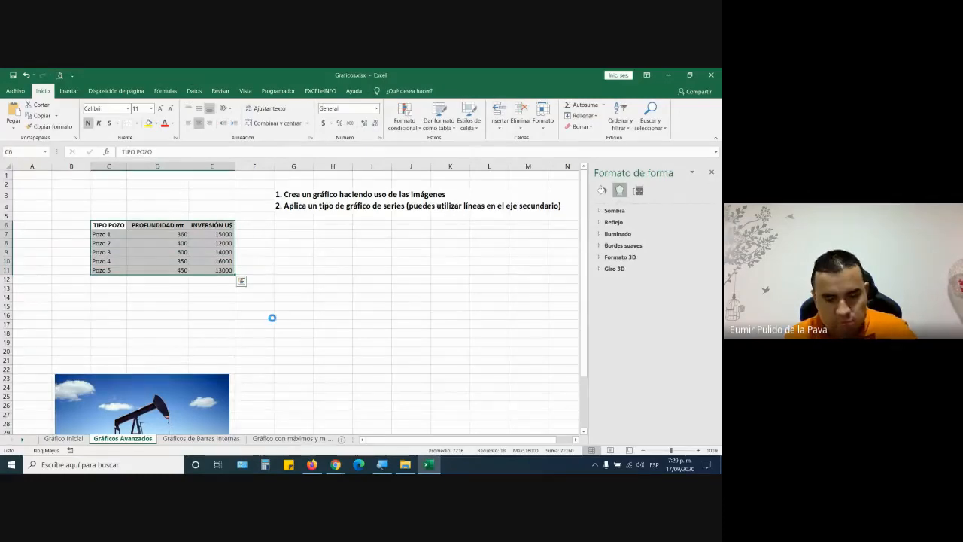
{"action": "key", "text": "alt+F1"}
{"action": "left_click_drag", "start_coordinate": [353, 241], "coordinate": [484, 234]}
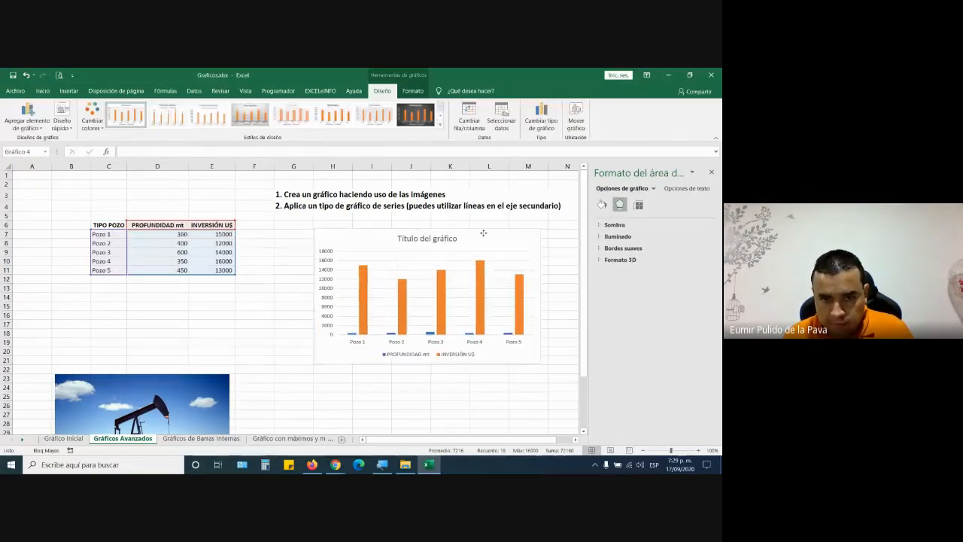
- Plot INVERSIÓN U$ as a line with markers on the secondary axis, then apply the third chart style
{"action": "left_click", "coordinate": [479, 280]}
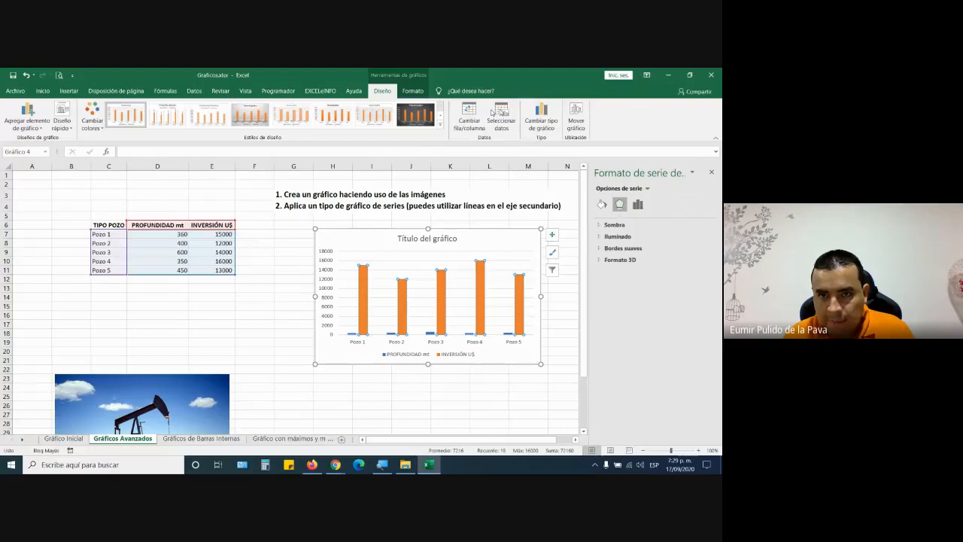
{"action": "left_click", "coordinate": [541, 119]}
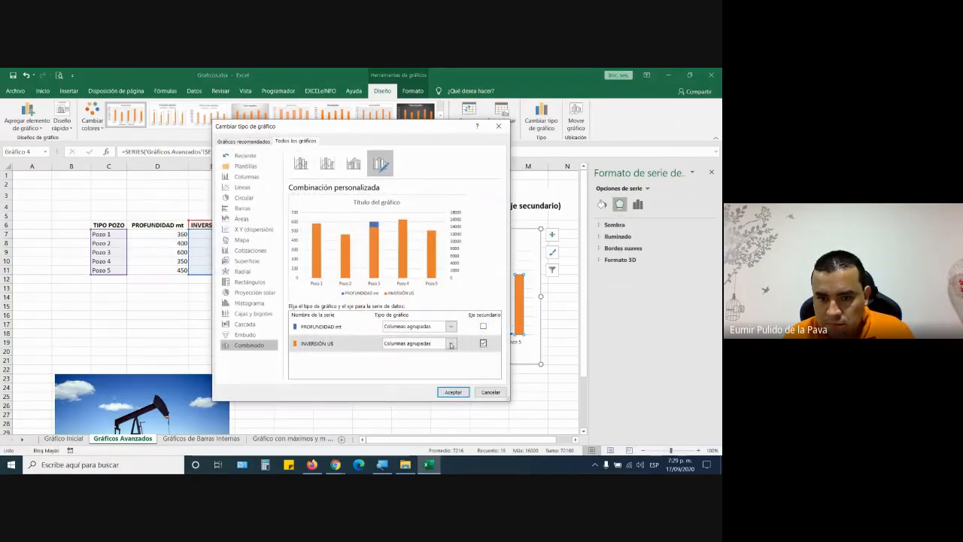
{"action": "left_click", "coordinate": [451, 343]}
{"action": "left_click", "coordinate": [396, 260]}
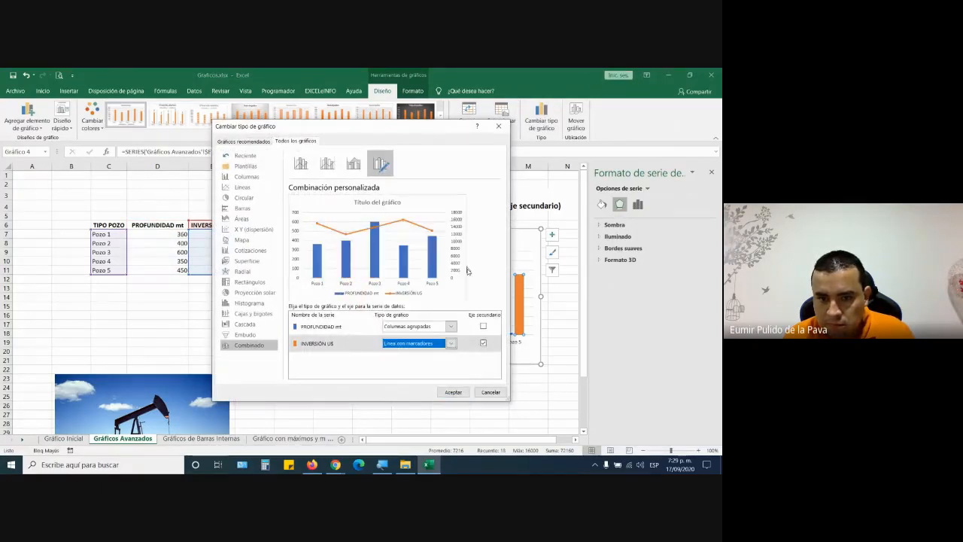
{"action": "left_click", "coordinate": [453, 393]}
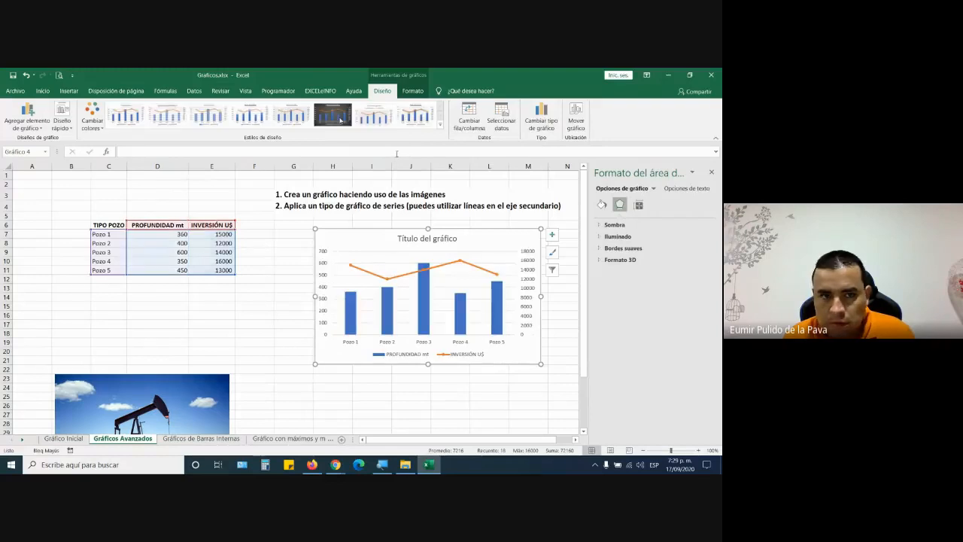
{"action": "left_click", "coordinate": [208, 115]}
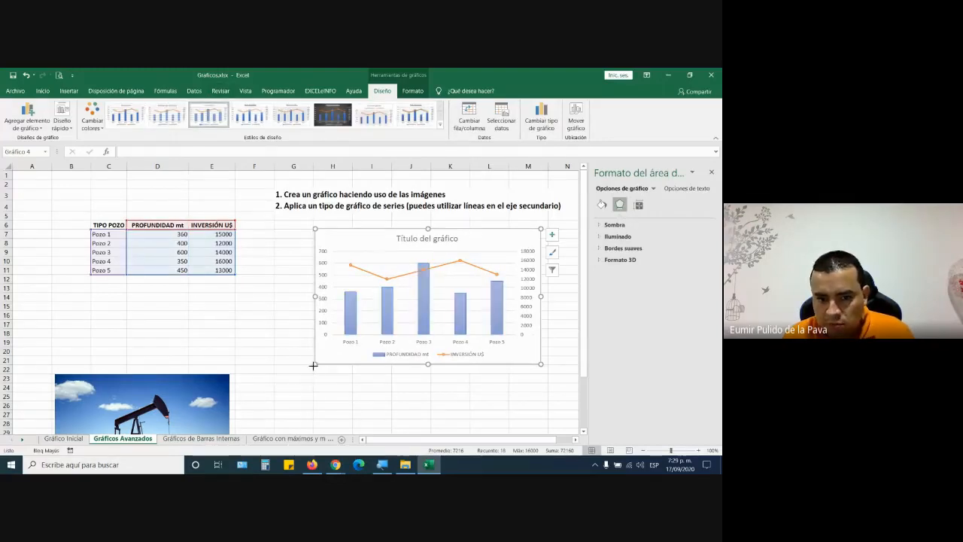
- Enlarge the depth-and-investment combo chart downward and to the left
{"action": "left_click_drag", "start_coordinate": [313, 365], "coordinate": [273, 420]}
{"action": "left_click", "coordinate": [168, 333]}
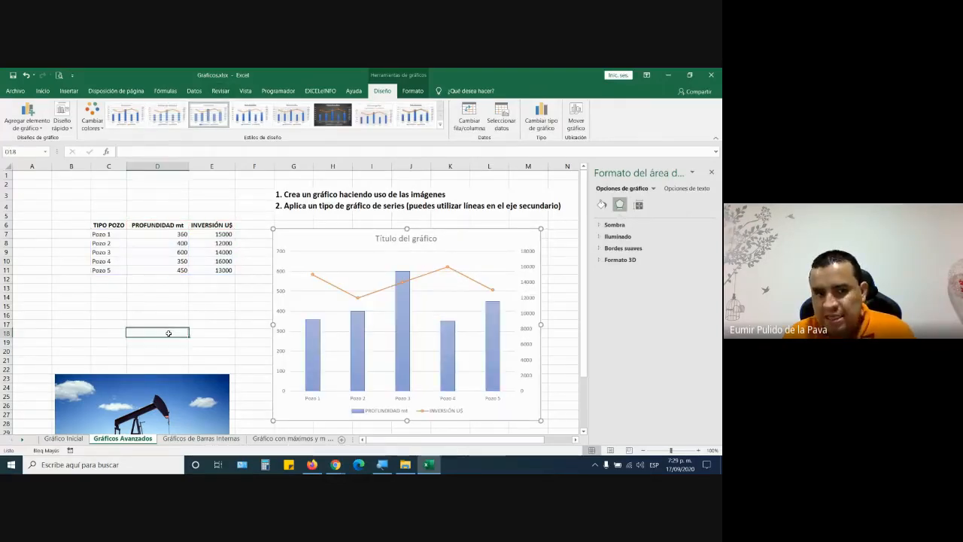
{"action": "left_click", "coordinate": [315, 340]}
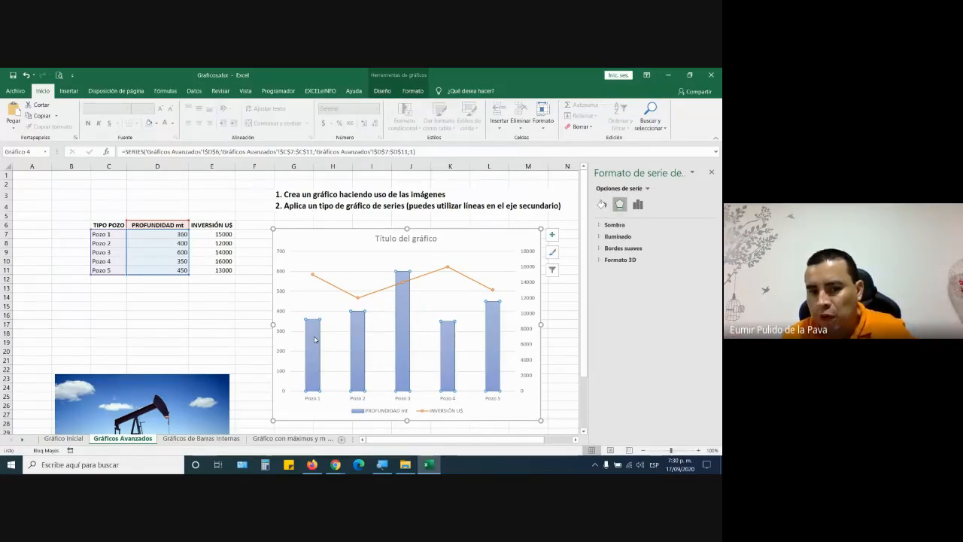
- Move the oil-pump photo up beneath the Pozo table and copy it
{"action": "left_click_drag", "start_coordinate": [150, 412], "coordinate": [156, 317]}
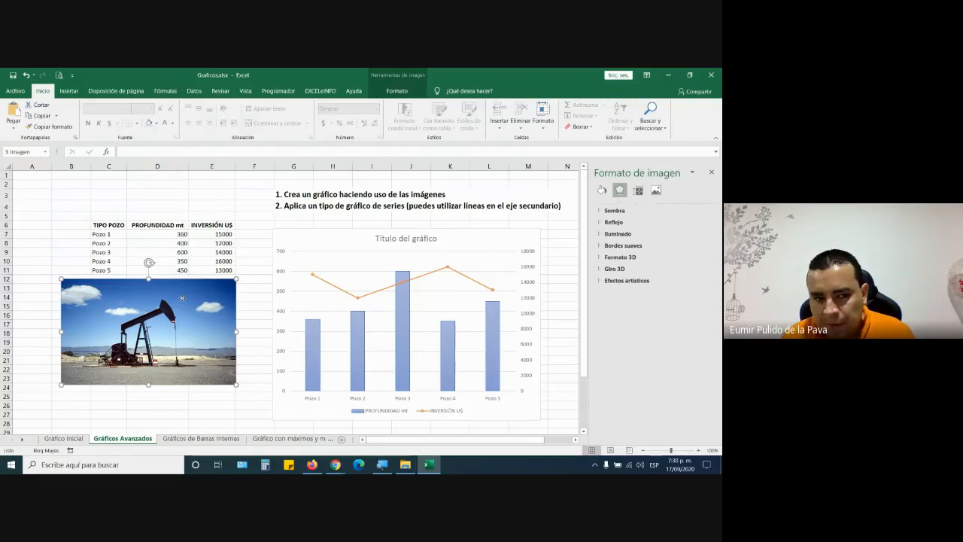
{"action": "right_click", "coordinate": [178, 301]}
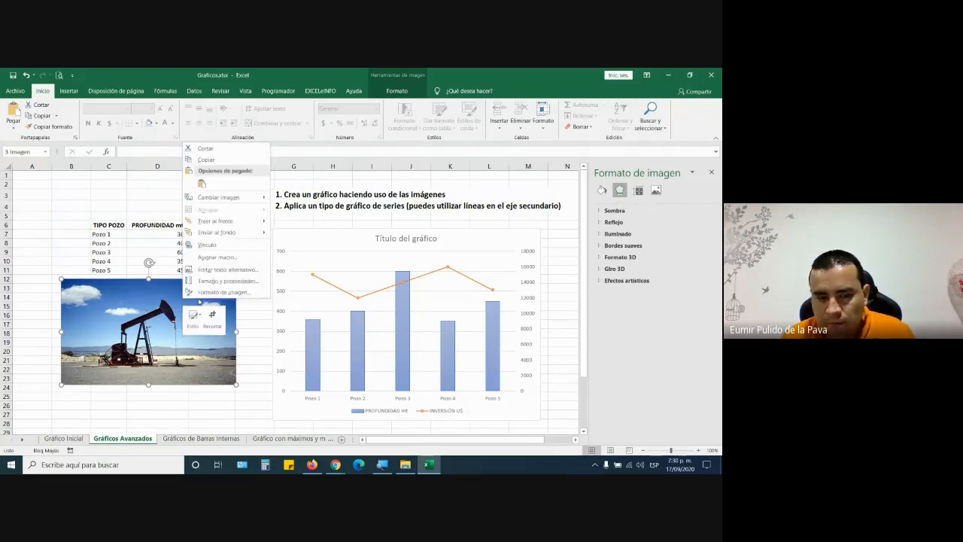
{"action": "left_click", "coordinate": [203, 159]}
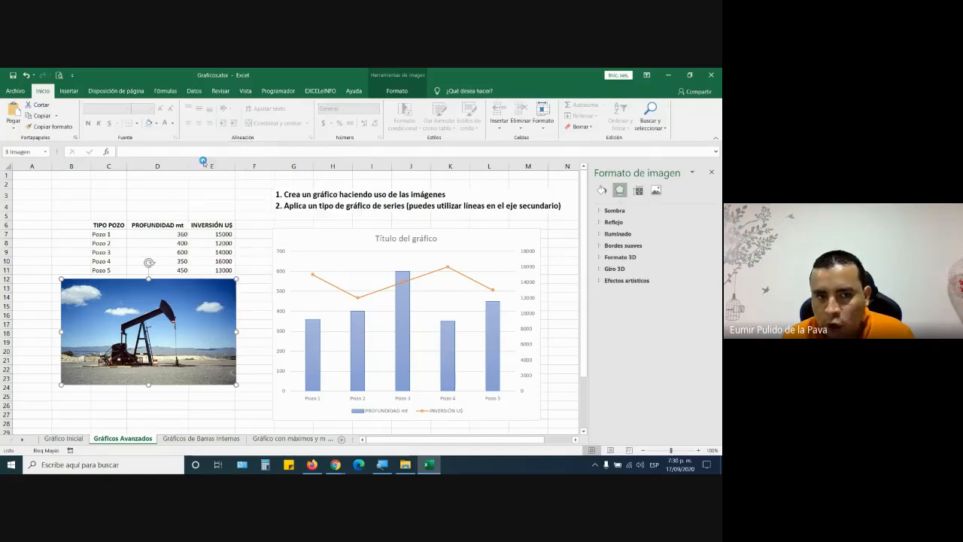
{"action": "left_click", "coordinate": [187, 417]}
{"action": "left_click", "coordinate": [348, 258]}
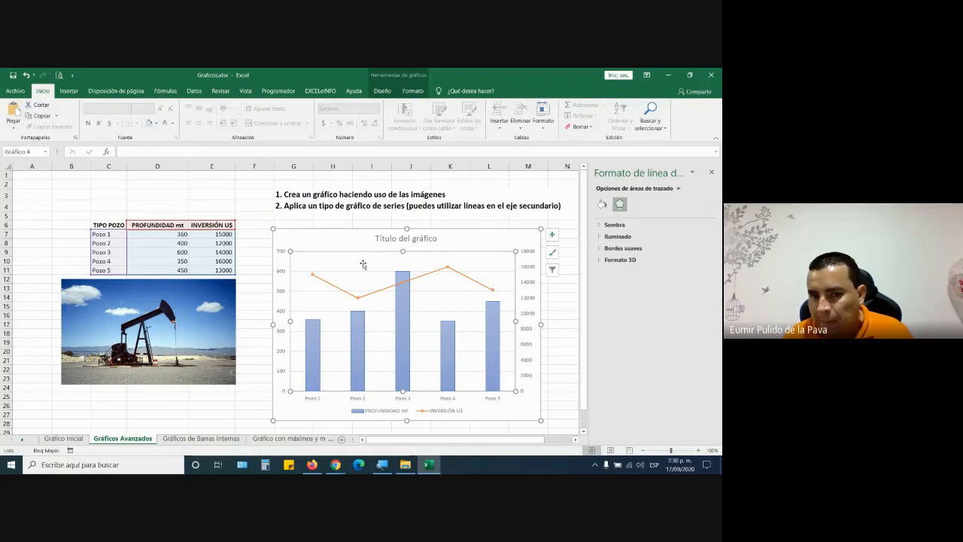
- Fill the chart's plot area with the copied pumpjack photo, faded to about 73% transparency
{"action": "left_click", "coordinate": [335, 231]}
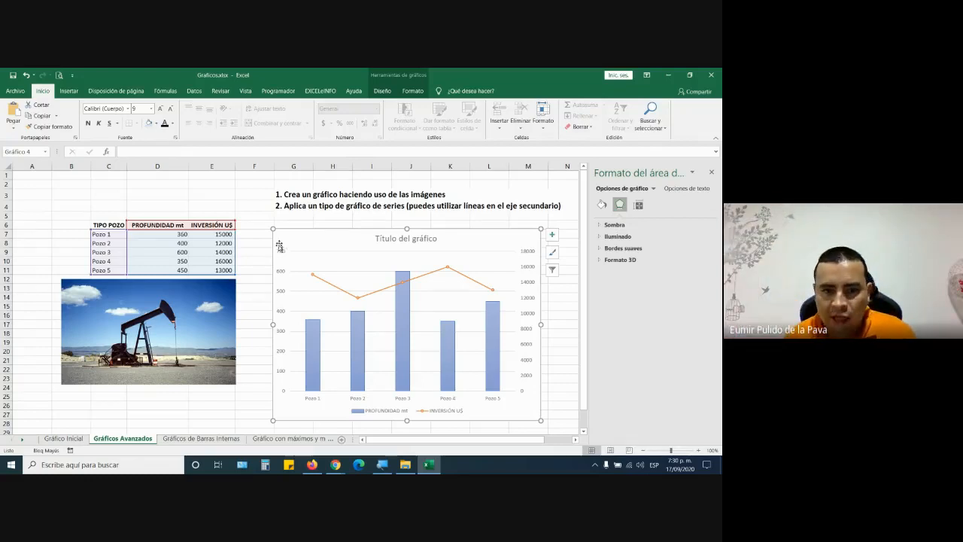
{"action": "left_click", "coordinate": [350, 261]}
{"action": "right_click", "coordinate": [350, 261]}
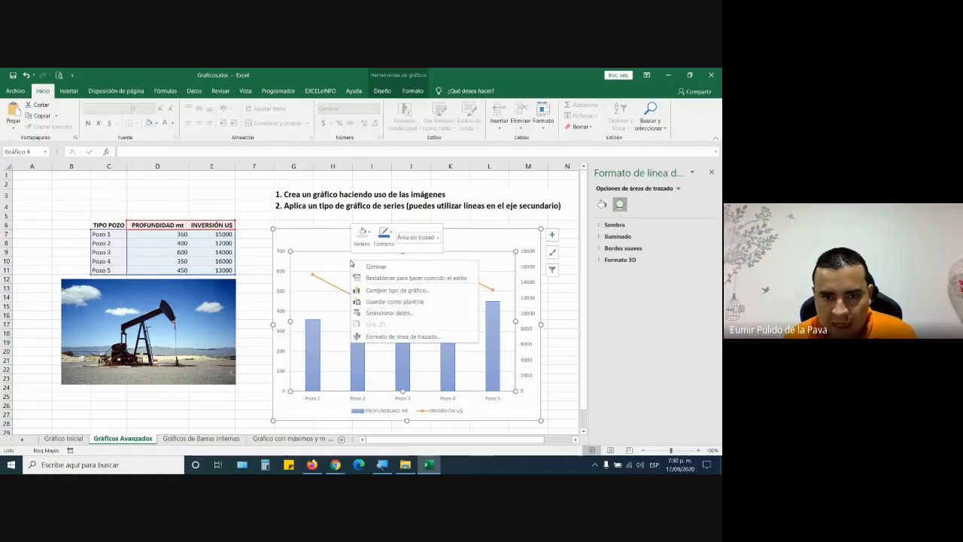
{"action": "left_click", "coordinate": [402, 336]}
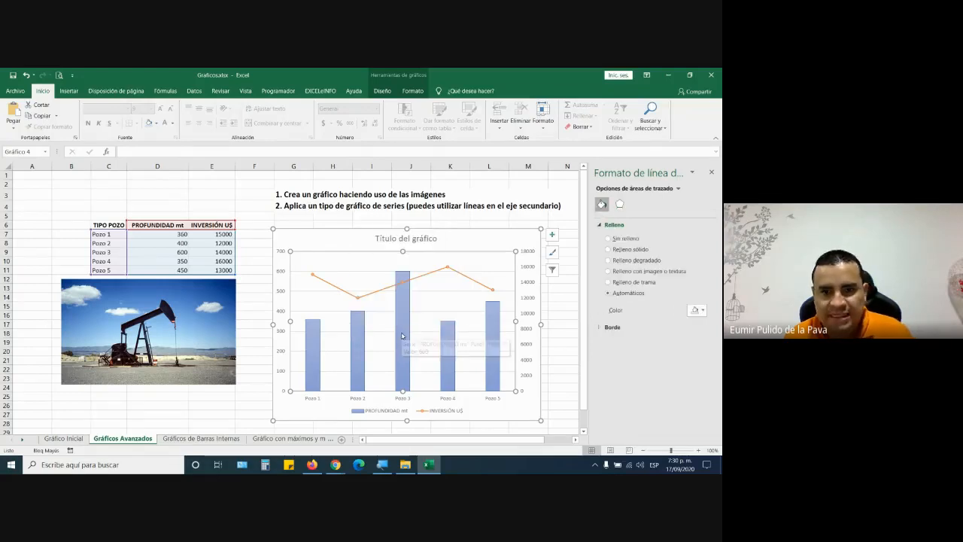
{"action": "left_click", "coordinate": [636, 272]}
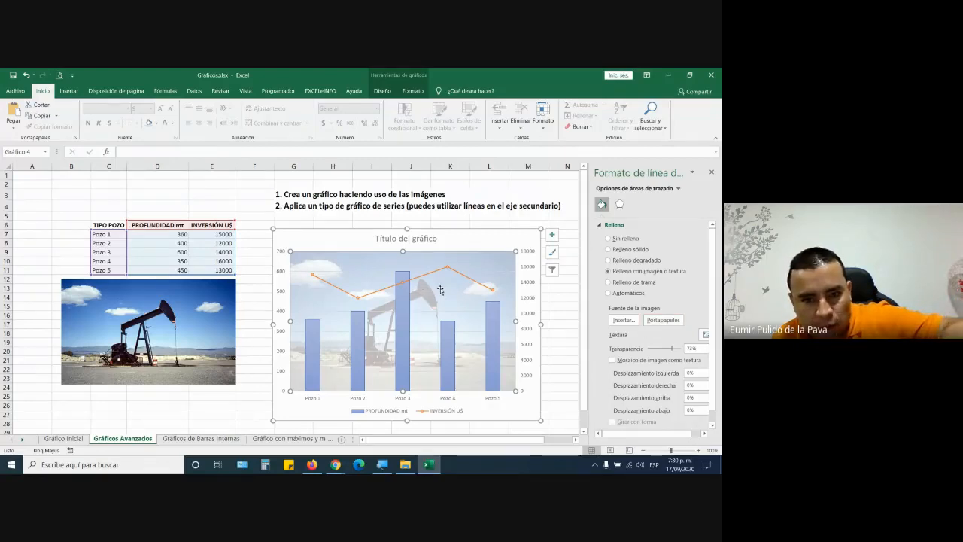
{"action": "left_click_drag", "start_coordinate": [675, 350], "coordinate": [624, 352]}
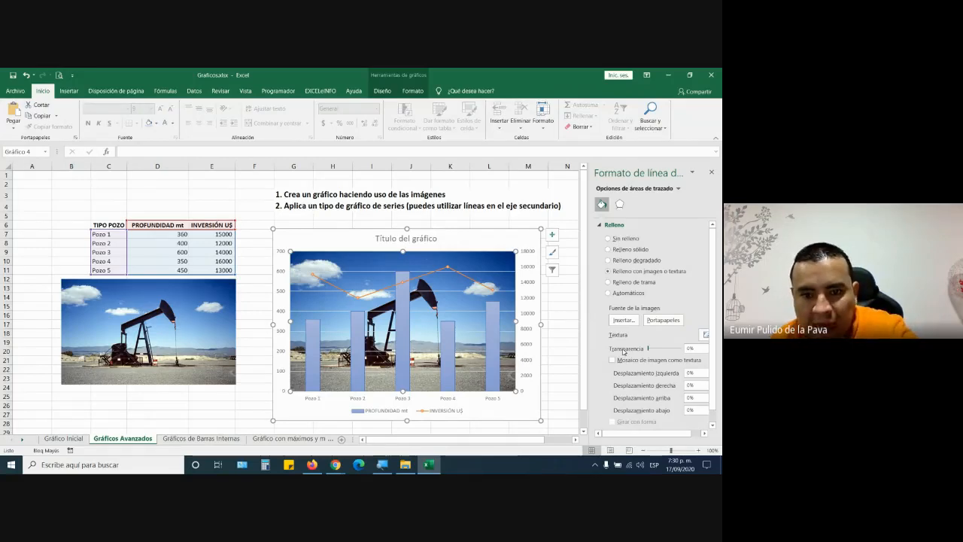
{"action": "left_click_drag", "start_coordinate": [648, 349], "coordinate": [676, 350]}
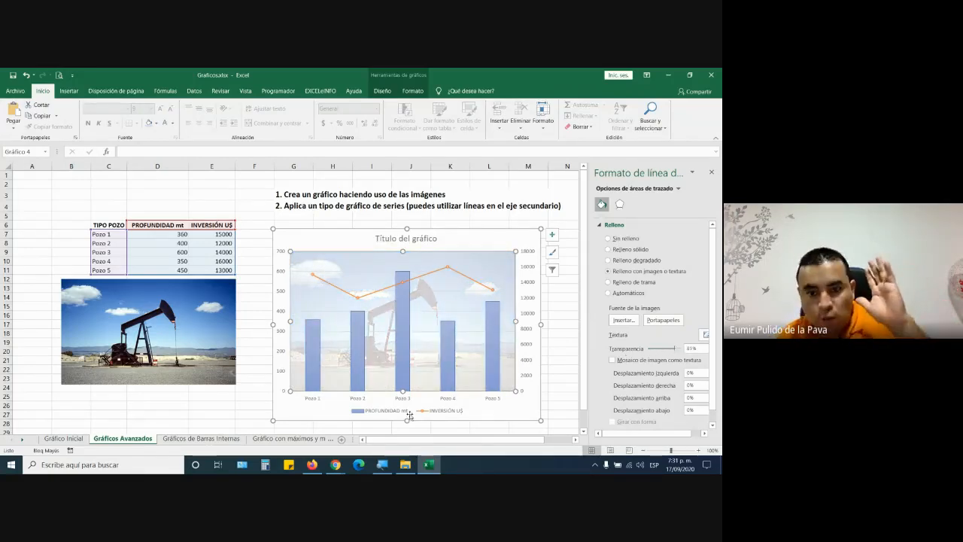
{"action": "left_click", "coordinate": [548, 325]}
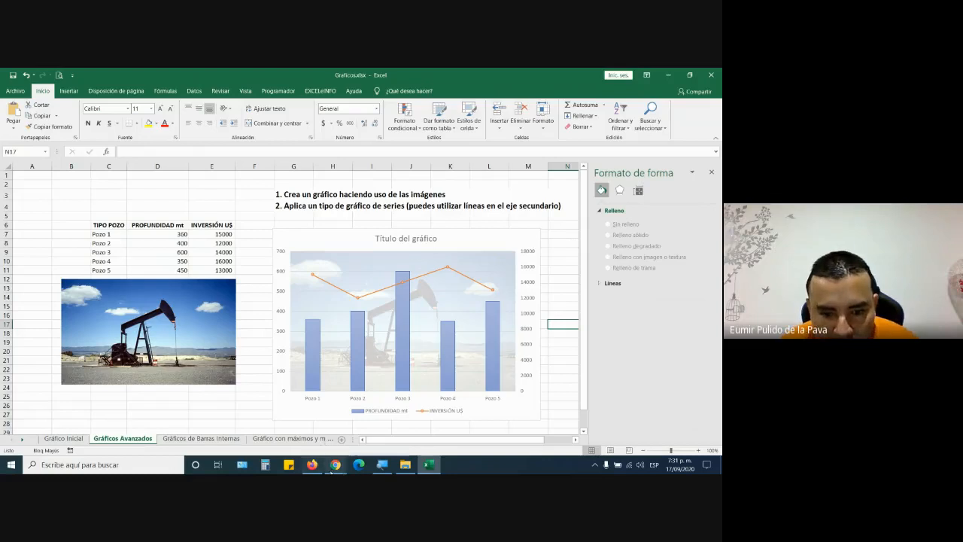
- Switch to the Chrome Meet window, admit the join request with Permitir, and return to Excel
{"action": "left_click", "coordinate": [335, 465]}
{"action": "left_click", "coordinate": [290, 423]}
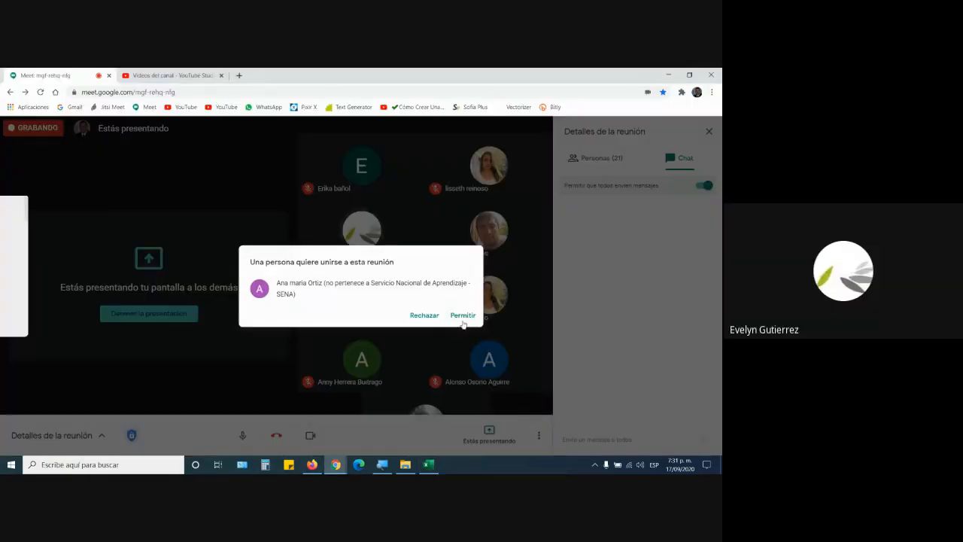
{"action": "left_click", "coordinate": [463, 316]}
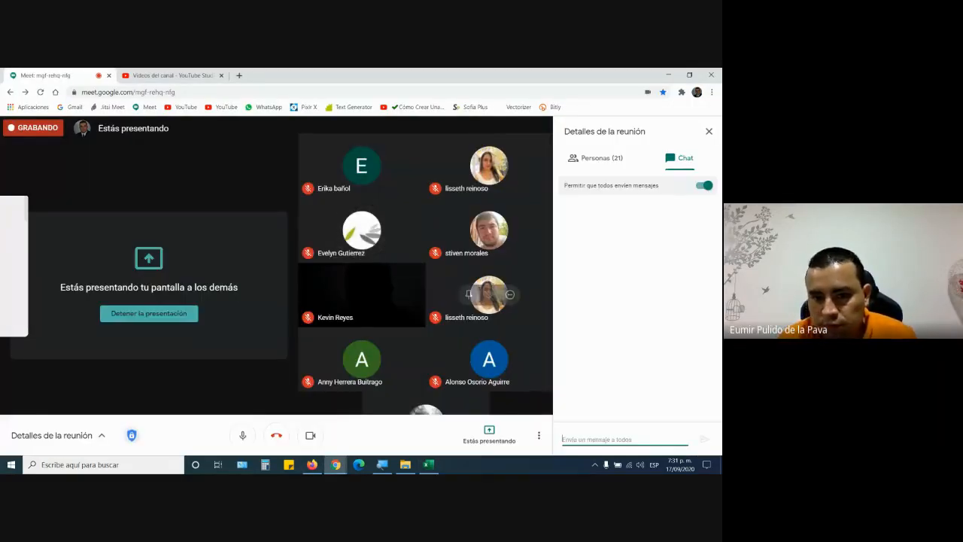
{"action": "left_click", "coordinate": [429, 465]}
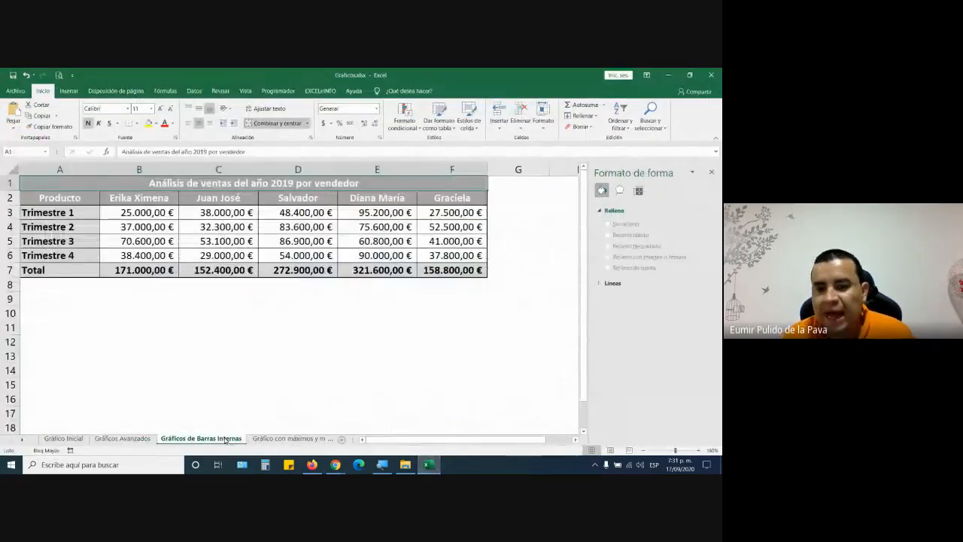
{"action": "left_click", "coordinate": [225, 438]}
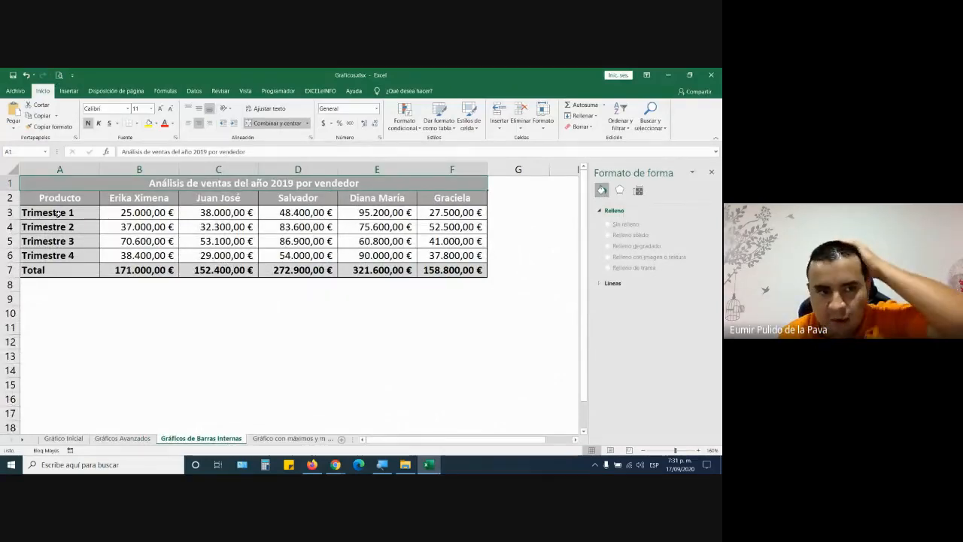
{"action": "left_click_drag", "start_coordinate": [59, 198], "coordinate": [468, 255]}
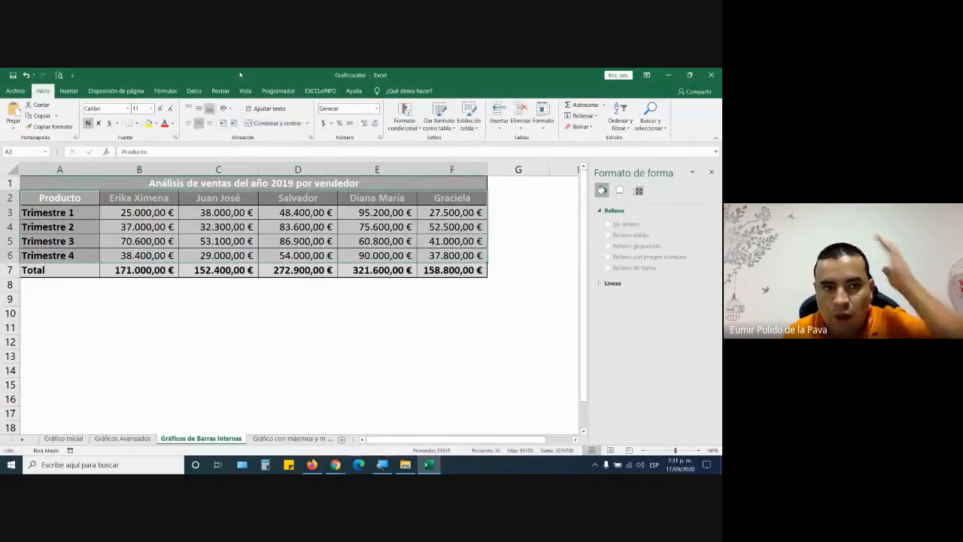
{"action": "left_click", "coordinate": [65, 93]}
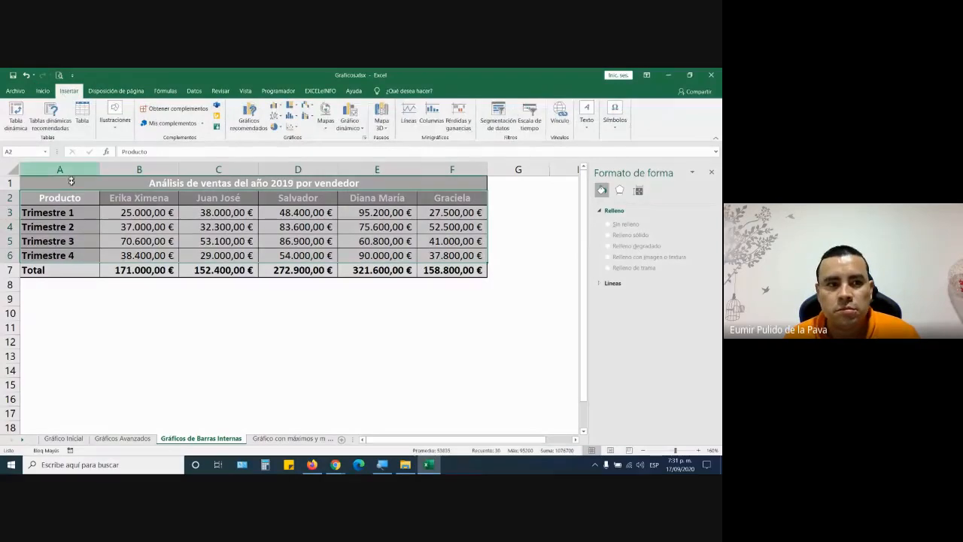
{"action": "left_click", "coordinate": [57, 213]}
{"action": "key", "text": "alt+F1"}
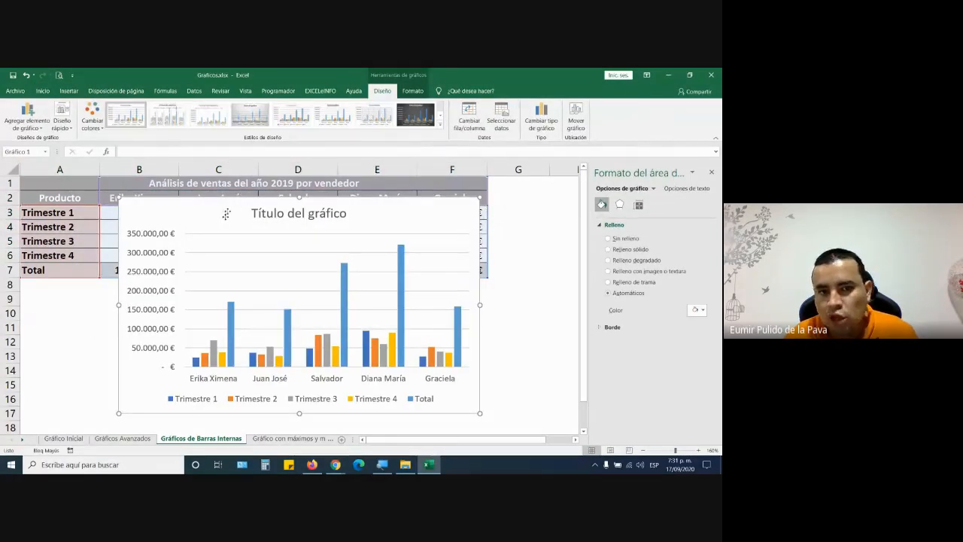
{"action": "left_click_drag", "start_coordinate": [236, 203], "coordinate": [158, 202]}
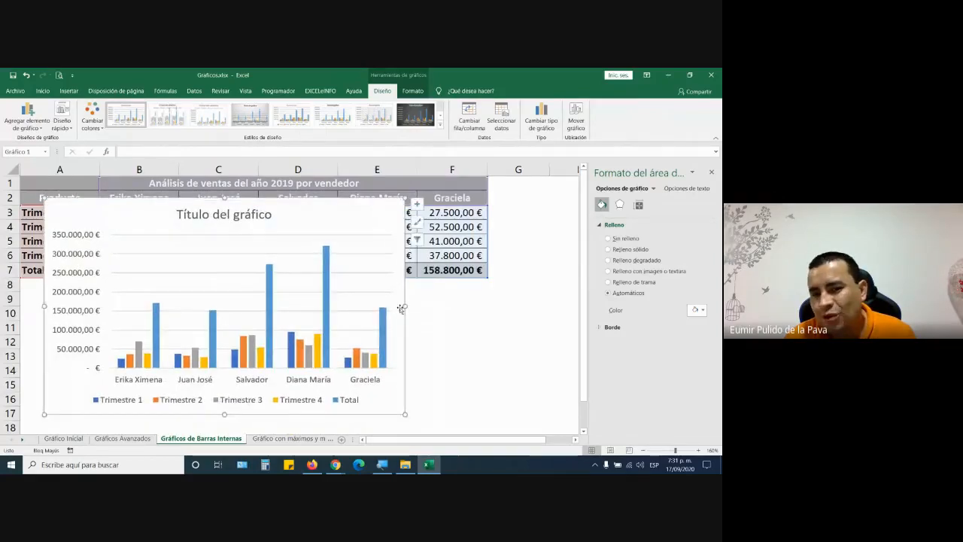
{"action": "scroll", "coordinate": [394, 318], "scroll_direction": "down", "scroll_amount": 3}
{"action": "left_click_drag", "start_coordinate": [403, 289], "coordinate": [557, 341]}
{"action": "left_click", "coordinate": [711, 172]}
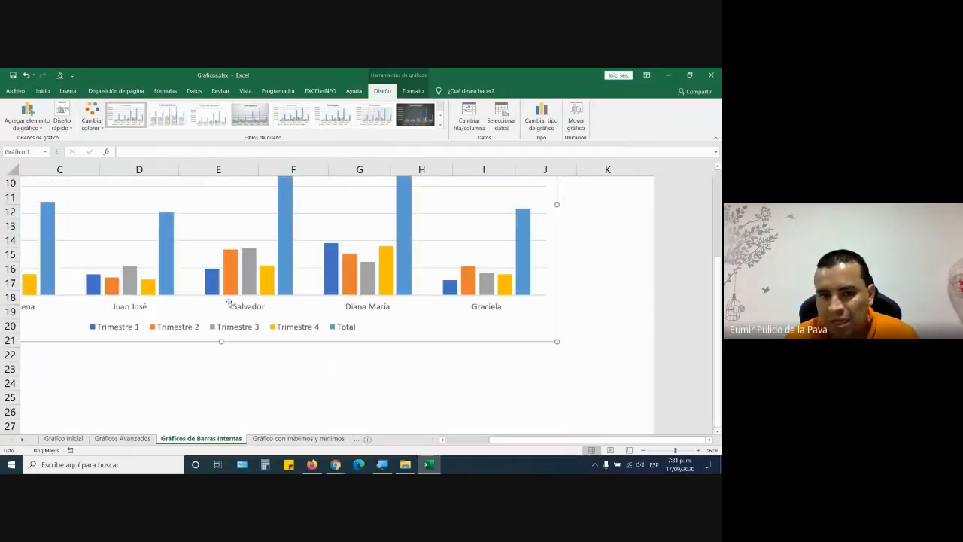
{"action": "scroll", "coordinate": [390, 350], "scroll_direction": "up", "scroll_amount": 3}
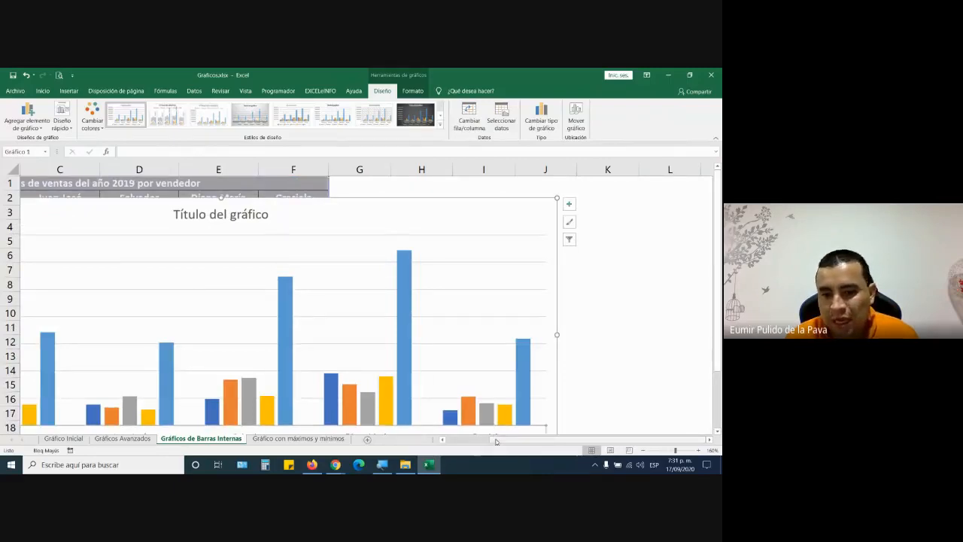
{"action": "scroll", "coordinate": [495, 438], "scroll_direction": "left", "scroll_amount": 2}
{"action": "scroll", "coordinate": [299, 331], "scroll_direction": "down", "scroll_amount": 4}
{"action": "scroll", "coordinate": [299, 331], "scroll_direction": "up", "scroll_amount": 4}
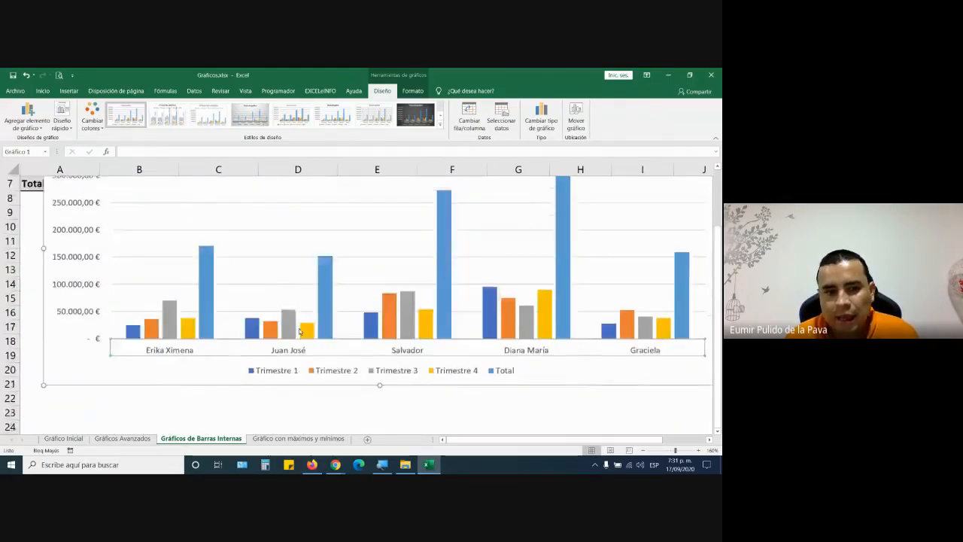
{"action": "left_click_drag", "start_coordinate": [248, 204], "coordinate": [241, 296]}
{"action": "left_click_drag", "start_coordinate": [143, 211], "coordinate": [139, 257]}
{"action": "left_click", "coordinate": [140, 198]}
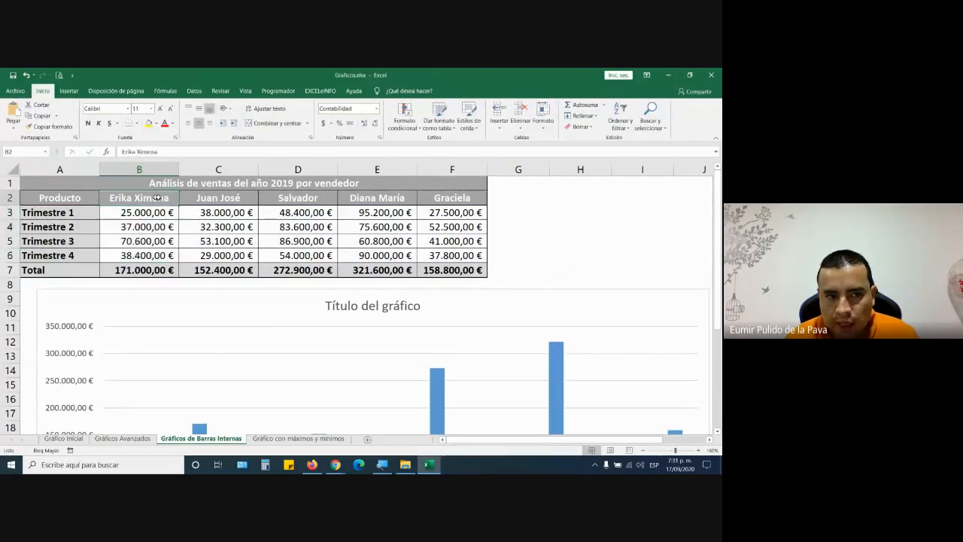
{"action": "left_click", "coordinate": [218, 198]}
{"action": "left_click", "coordinate": [298, 199]}
{"action": "left_click", "coordinate": [70, 213]}
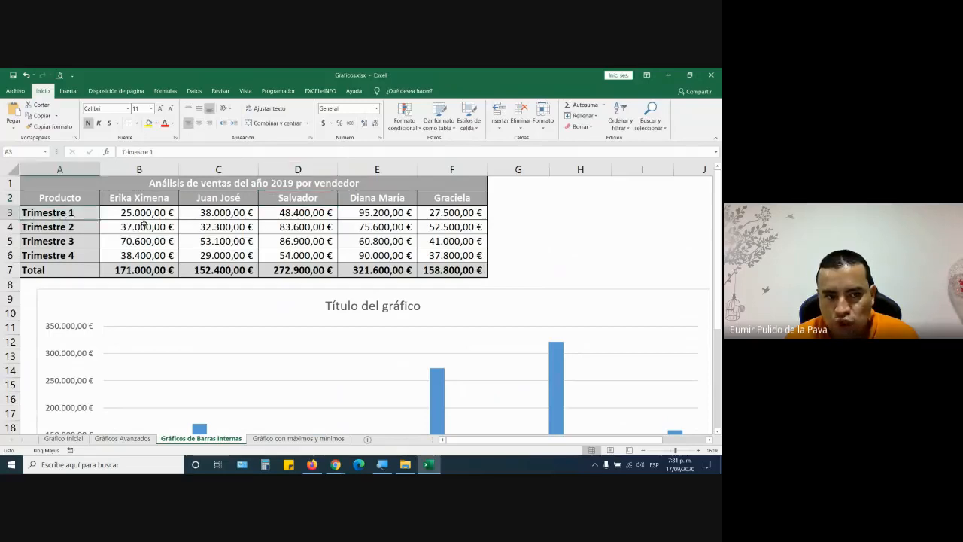
{"action": "left_click", "coordinate": [145, 219]}
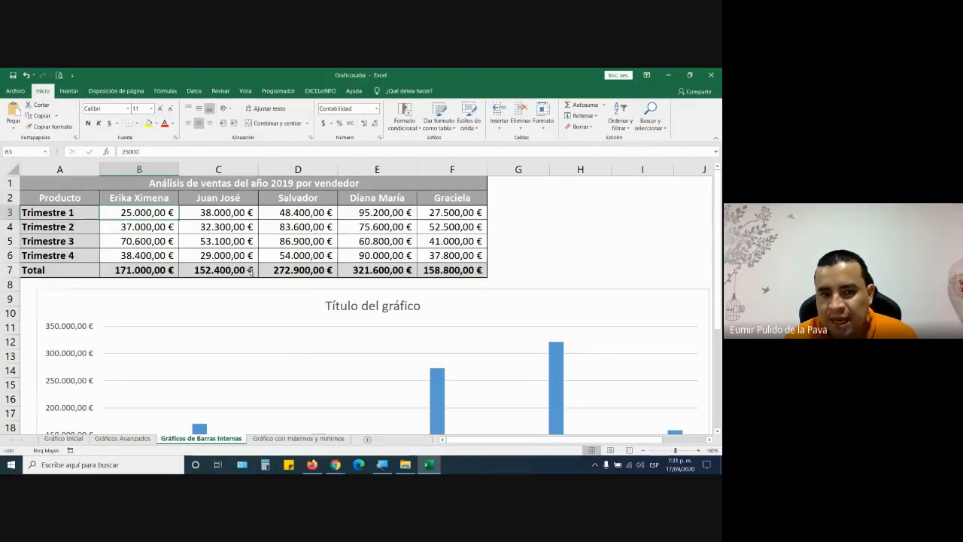
{"action": "scroll", "coordinate": [252, 344], "scroll_direction": "down", "scroll_amount": 4}
{"action": "left_click", "coordinate": [198, 288]}
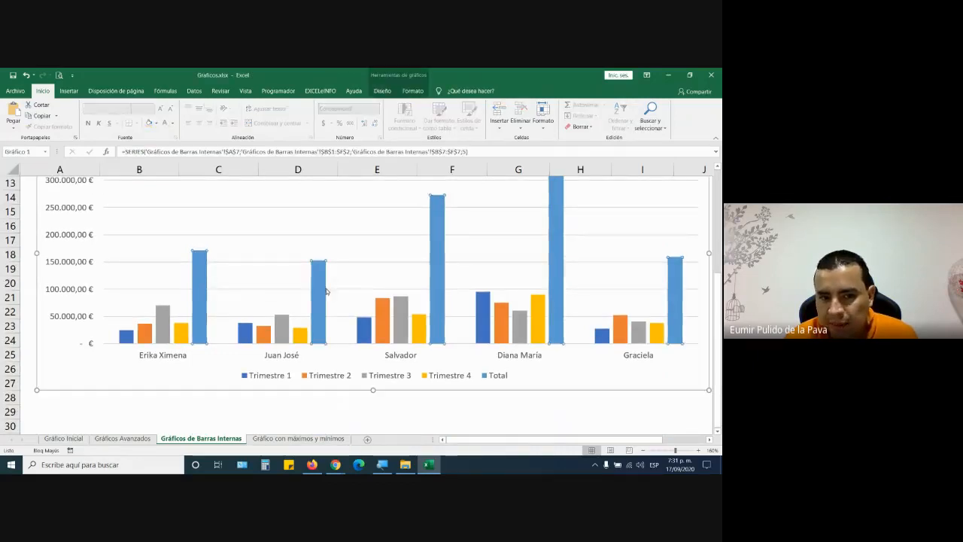
{"action": "mouse_move", "coordinate": [320, 295]}
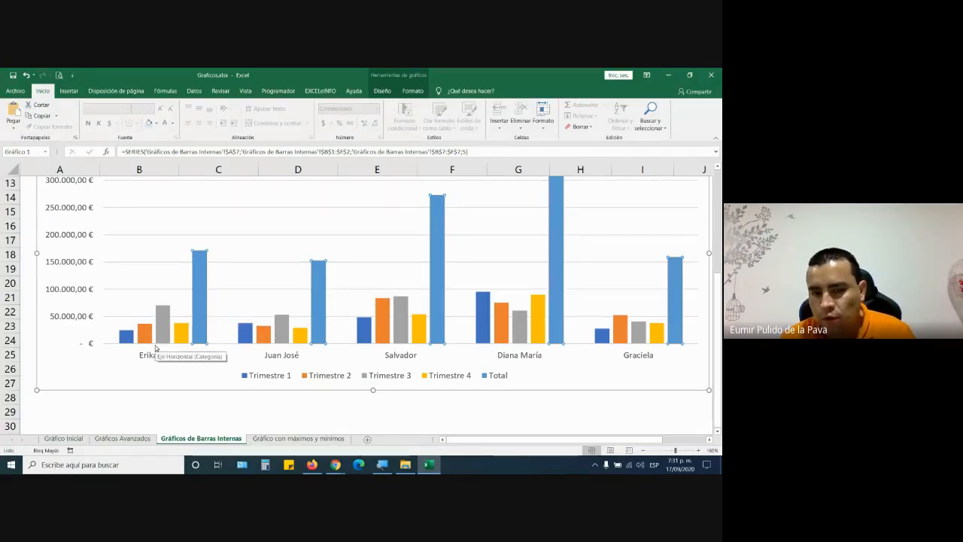
{"action": "scroll", "coordinate": [156, 347], "scroll_direction": "up", "scroll_amount": 1}
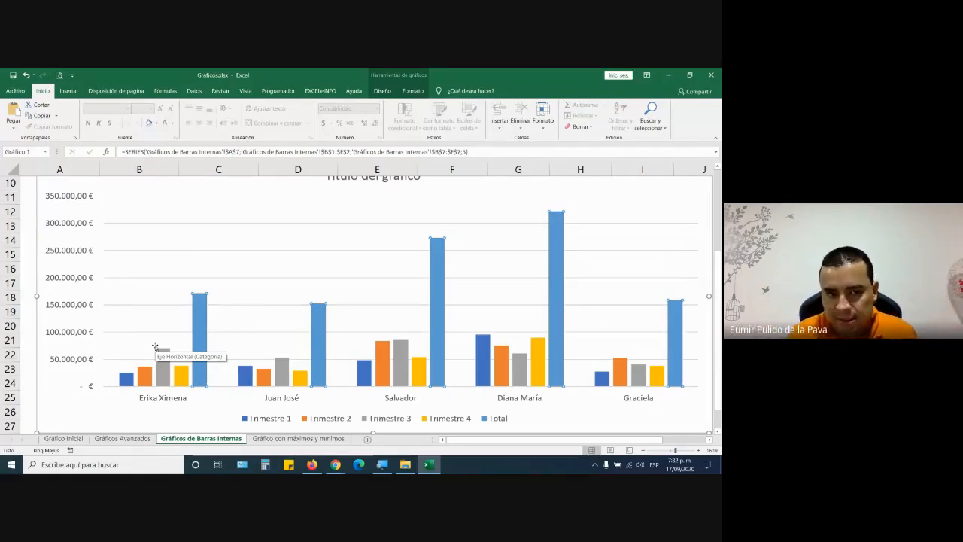
{"action": "scroll", "coordinate": [155, 347], "scroll_direction": "up", "scroll_amount": 3}
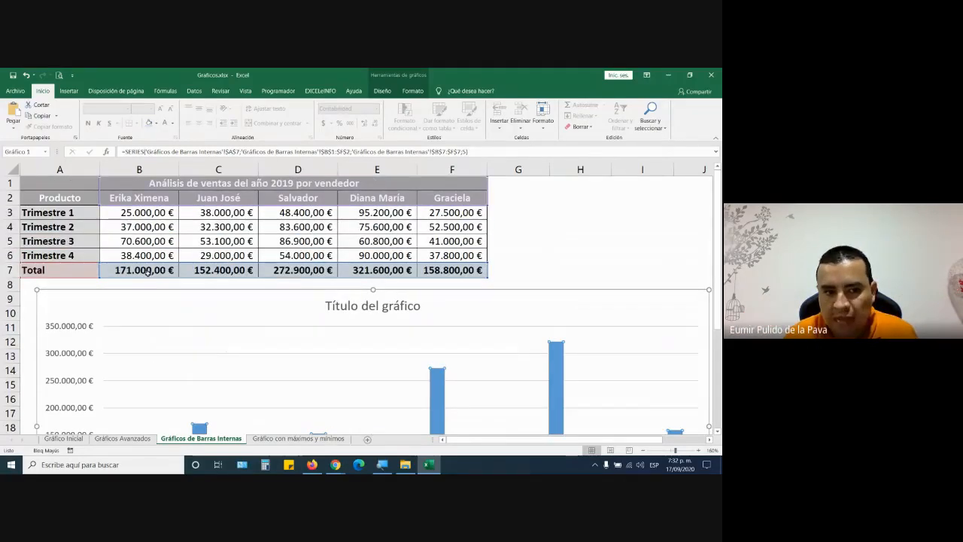
{"action": "key", "text": "Escape"}
{"action": "left_click_drag", "start_coordinate": [143, 211], "coordinate": [143, 256]}
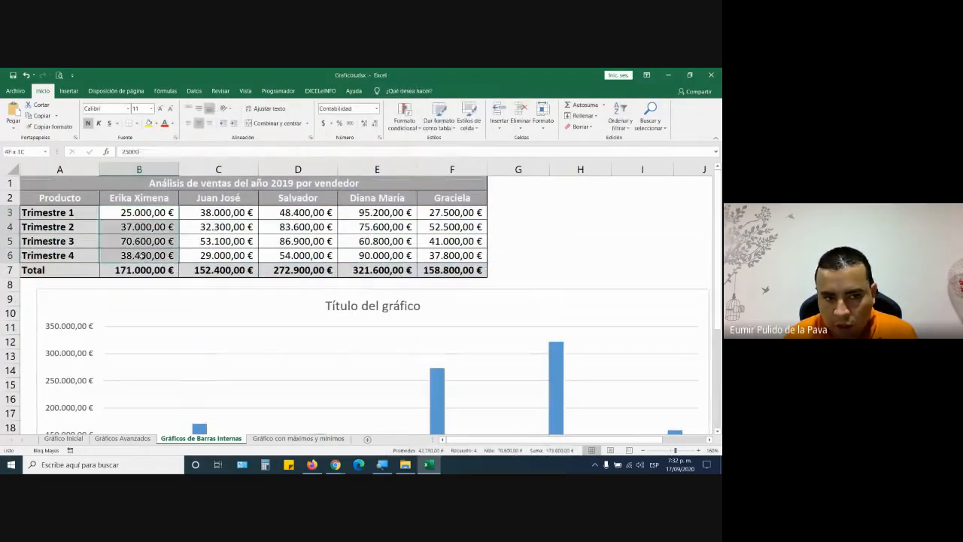
{"action": "left_click", "coordinate": [211, 270]}
{"action": "left_click_drag", "start_coordinate": [221, 212], "coordinate": [223, 256]}
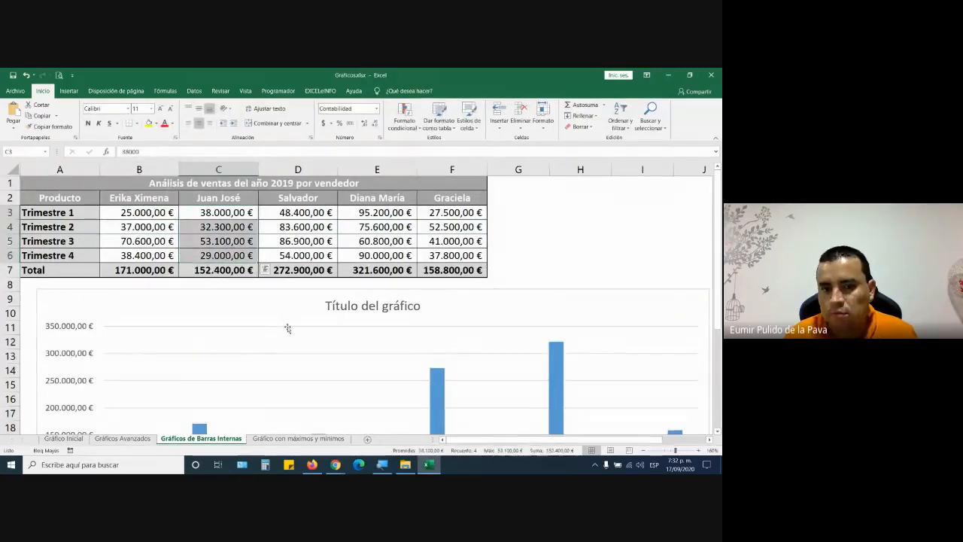
{"action": "scroll", "coordinate": [285, 331], "scroll_direction": "down", "scroll_amount": 5}
{"action": "scroll", "coordinate": [283, 348], "scroll_direction": "up", "scroll_amount": 2}
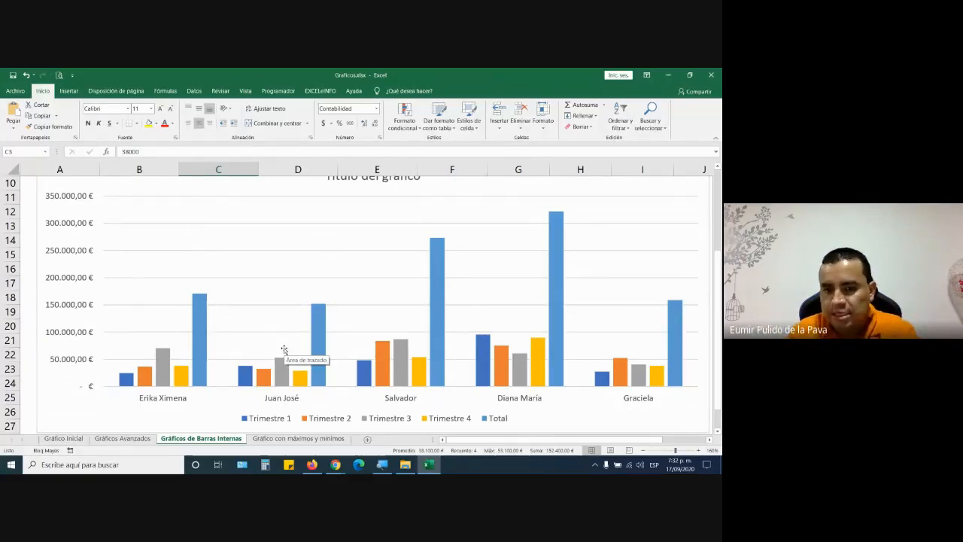
{"action": "left_click", "coordinate": [389, 462]}
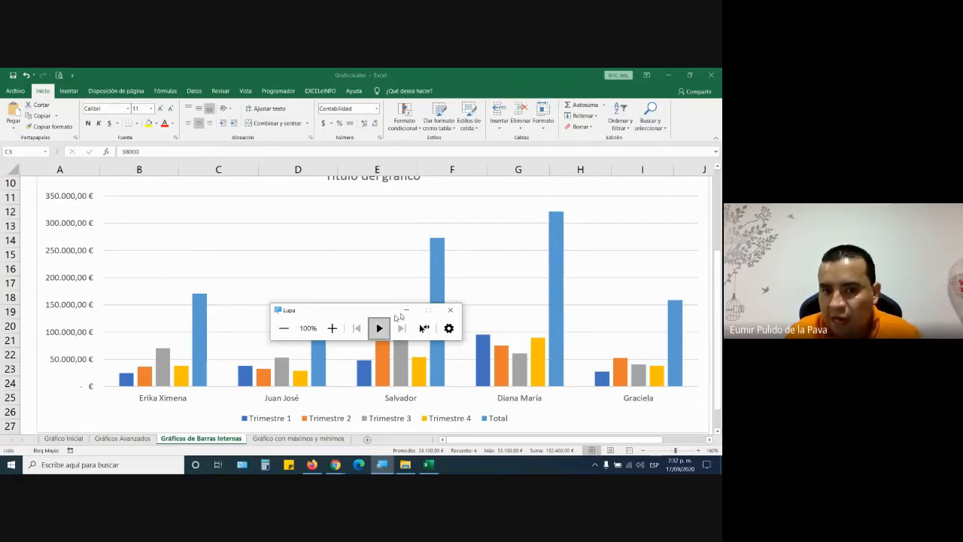
{"action": "left_click", "coordinate": [407, 310]}
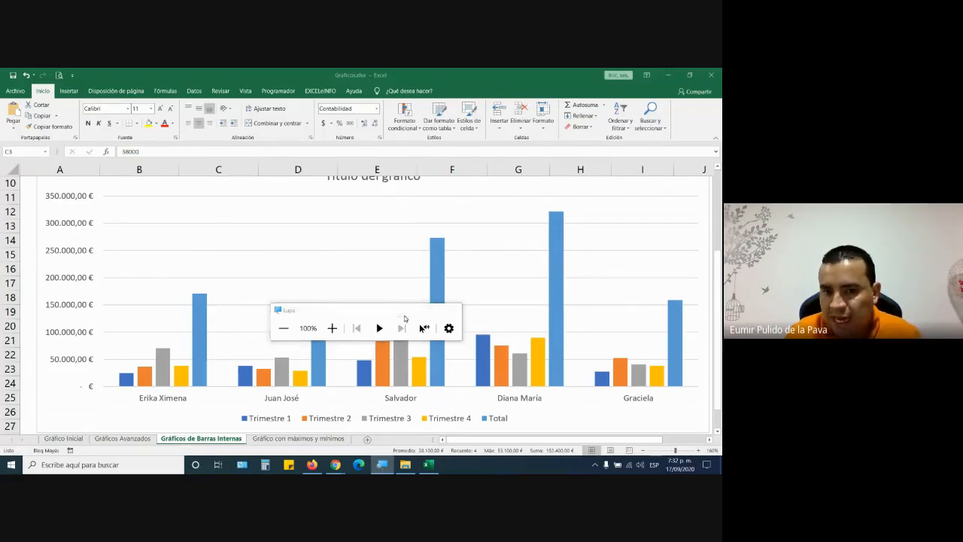
{"action": "left_click", "coordinate": [644, 452]}
- Zoom the sheet to 100% and move the chart up beside the sales table
{"action": "left_click", "coordinate": [644, 452]}
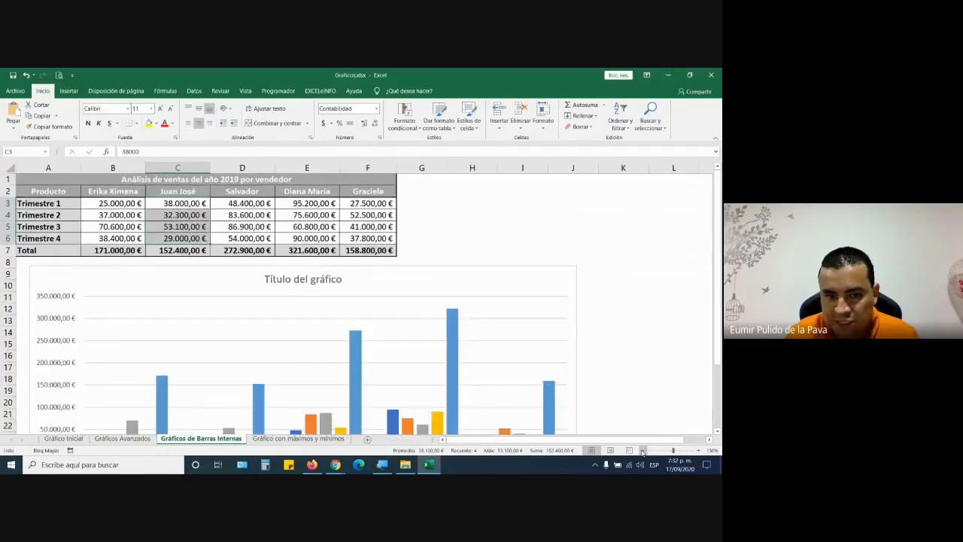
{"action": "left_click", "coordinate": [644, 451]}
{"action": "left_click", "coordinate": [644, 452]}
{"action": "left_click", "coordinate": [644, 452]}
{"action": "left_click_drag", "start_coordinate": [387, 258], "coordinate": [541, 199]}
- Apply quick layout Diseño 4 and dark chart style Estilo 8, then enlarge the chart
{"action": "left_click", "coordinate": [382, 90]}
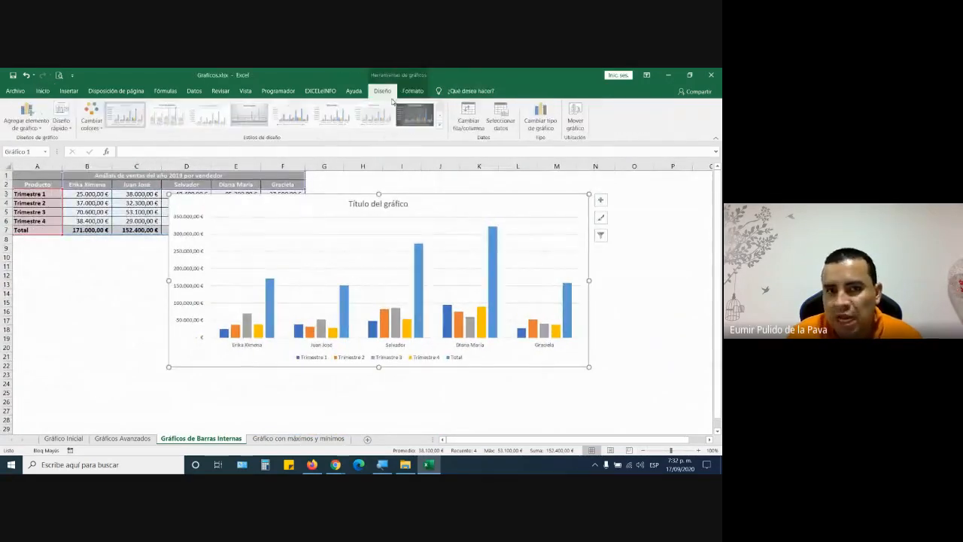
{"action": "left_click", "coordinate": [60, 123]}
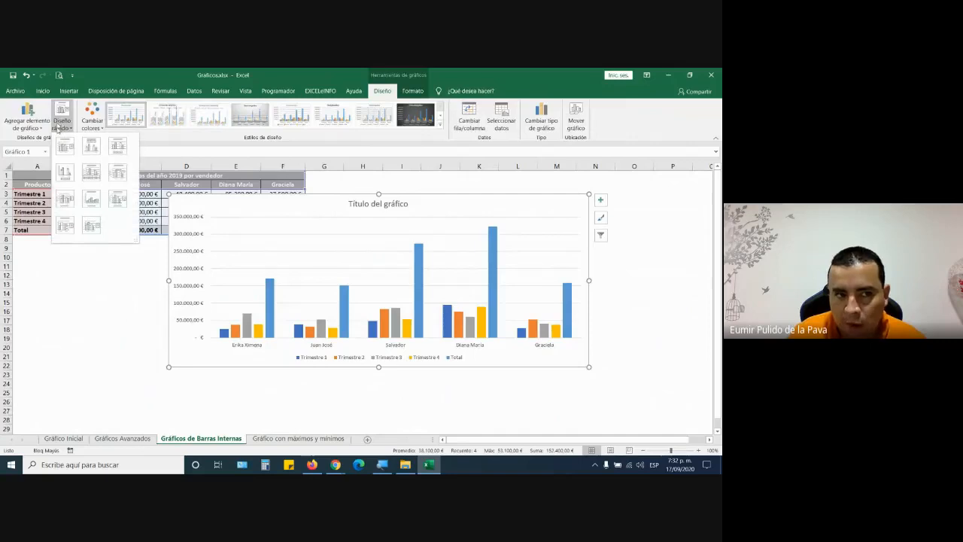
{"action": "left_click", "coordinate": [63, 173]}
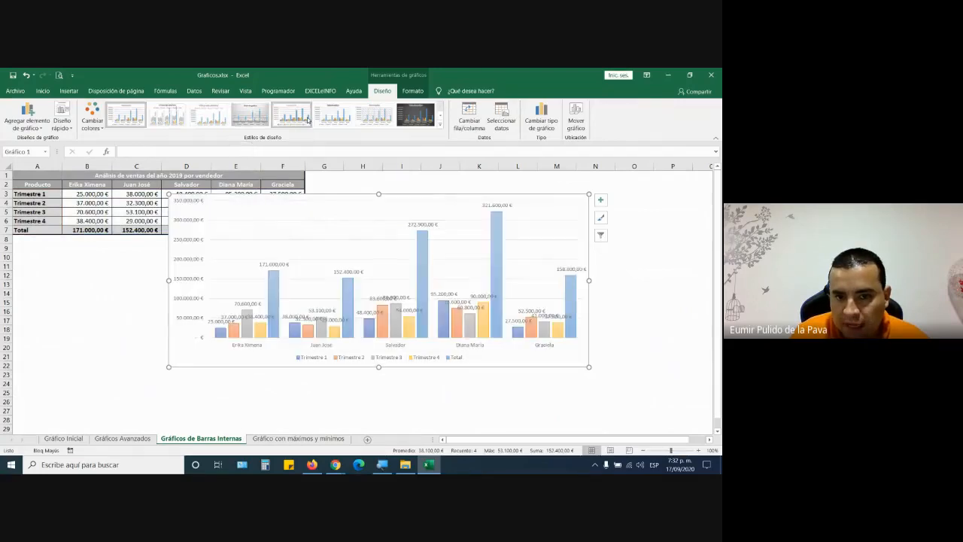
{"action": "left_click", "coordinate": [423, 120]}
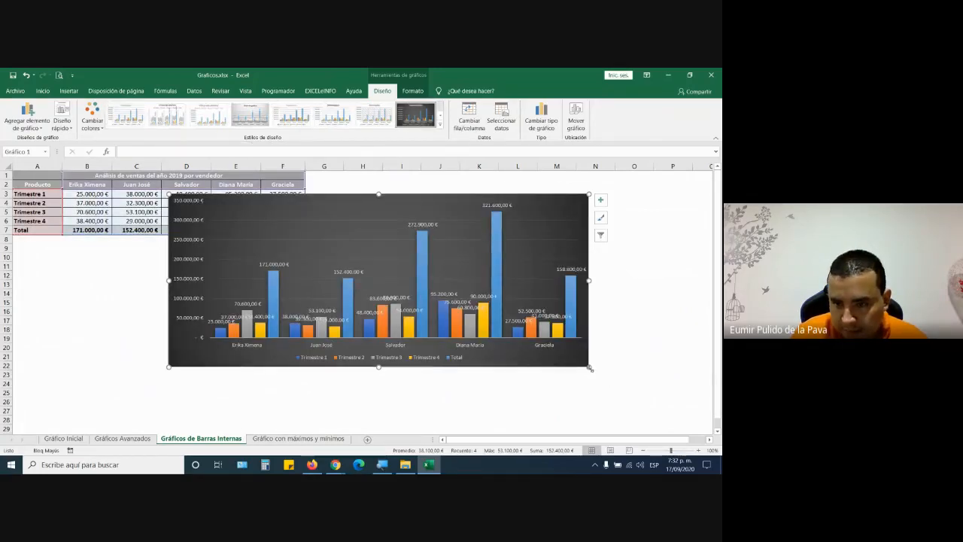
{"action": "left_click_drag", "start_coordinate": [590, 368], "coordinate": [637, 417]}
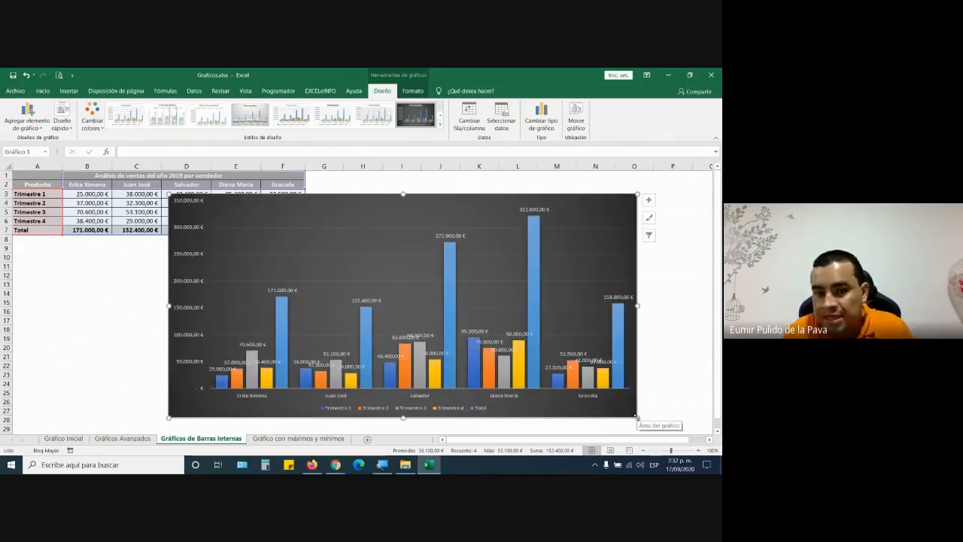
{"action": "left_click", "coordinate": [216, 369]}
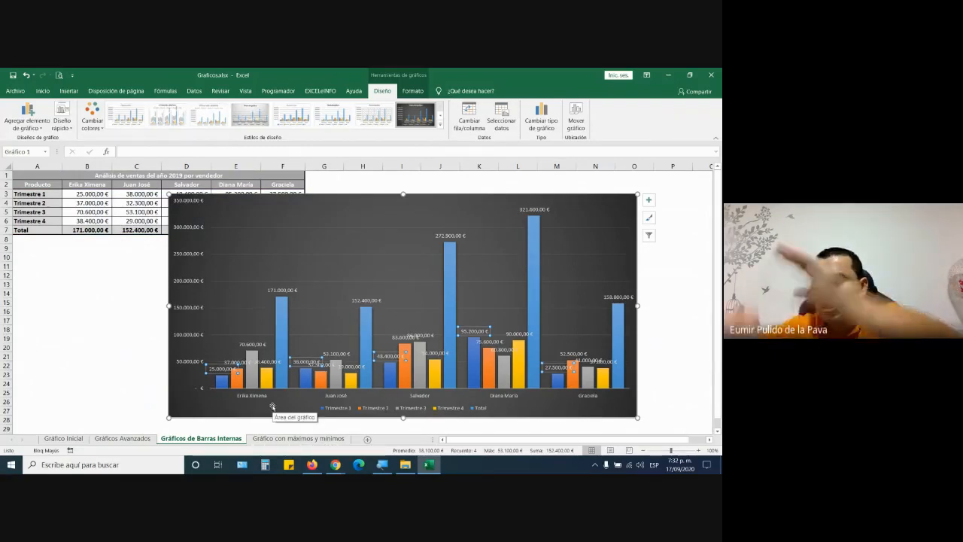
- Shrink the Trimestre 1 and 2 data labels to size 8 and rotate them to read upward
{"action": "left_click", "coordinate": [84, 366]}
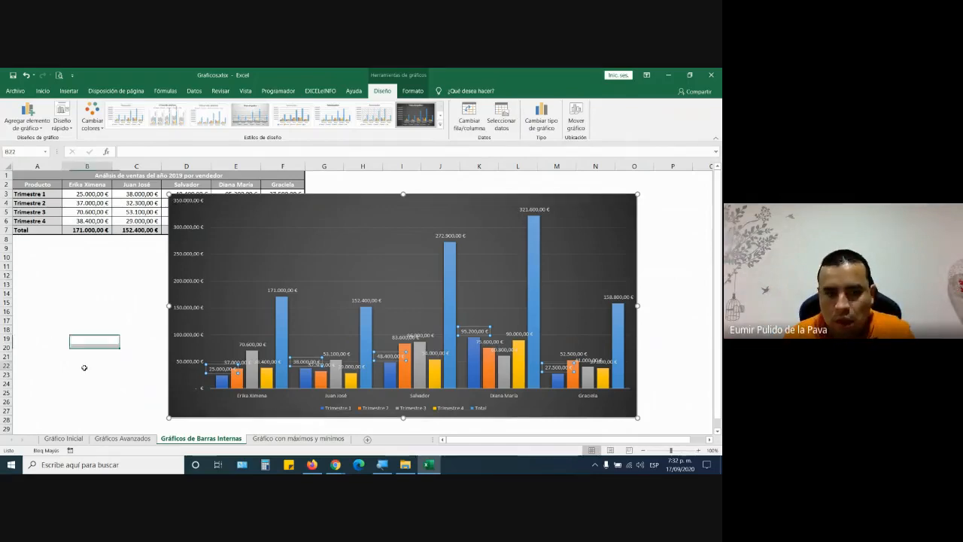
{"action": "left_click", "coordinate": [215, 370]}
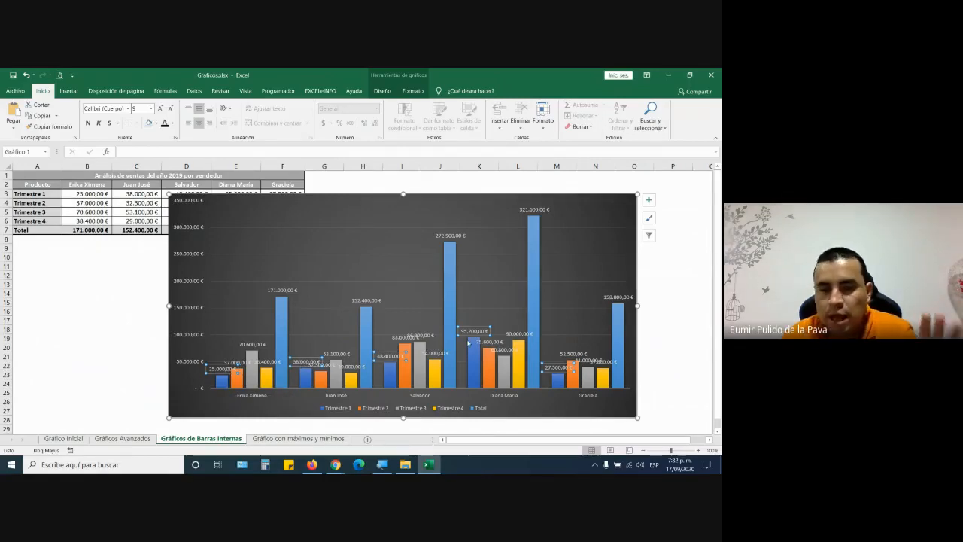
{"action": "left_click", "coordinate": [228, 109]}
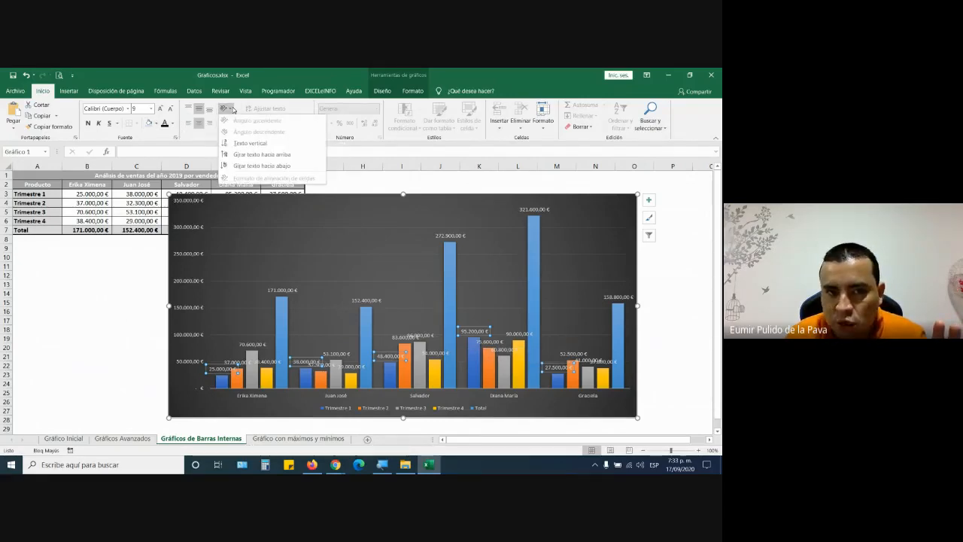
{"action": "left_click", "coordinate": [251, 155]}
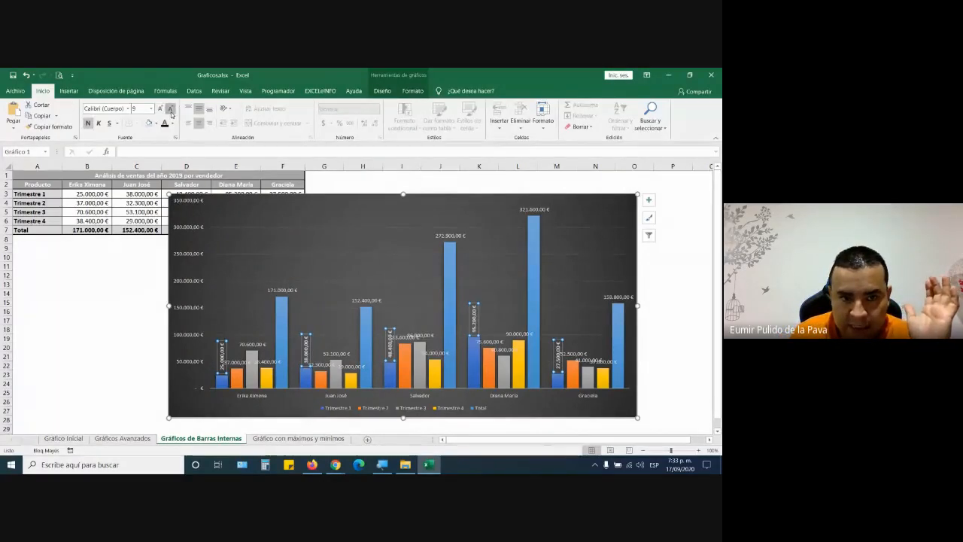
{"action": "left_click", "coordinate": [173, 111]}
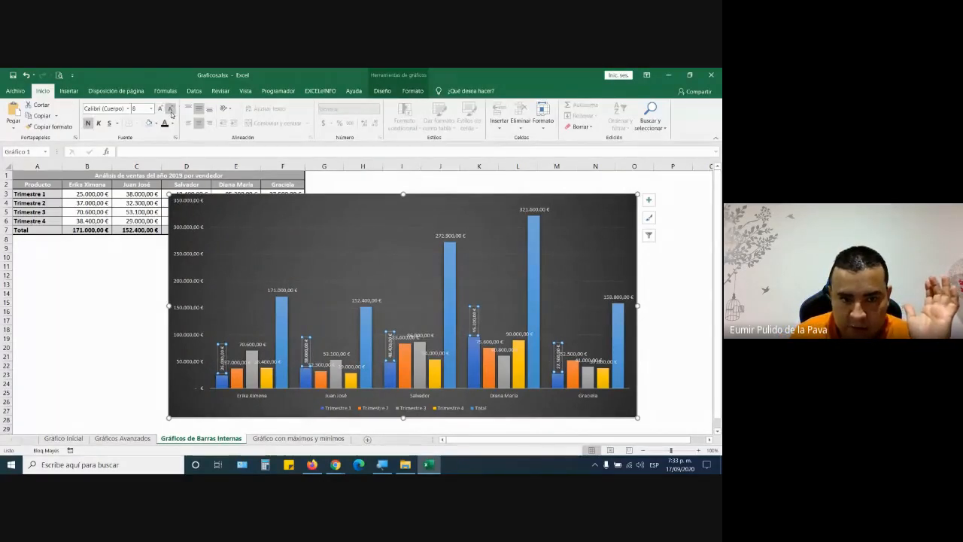
{"action": "left_click", "coordinate": [238, 367]}
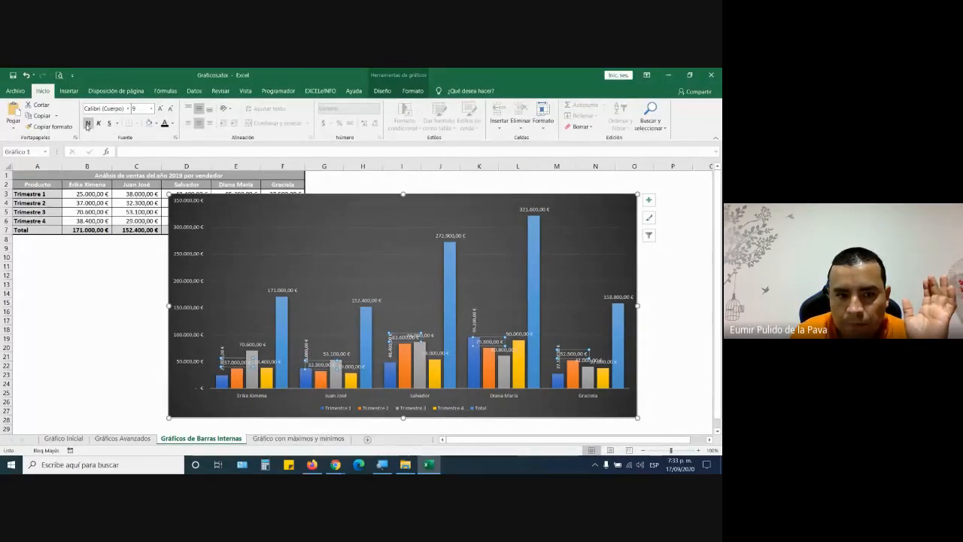
{"action": "left_click", "coordinate": [170, 109]}
{"action": "left_click", "coordinate": [226, 108]}
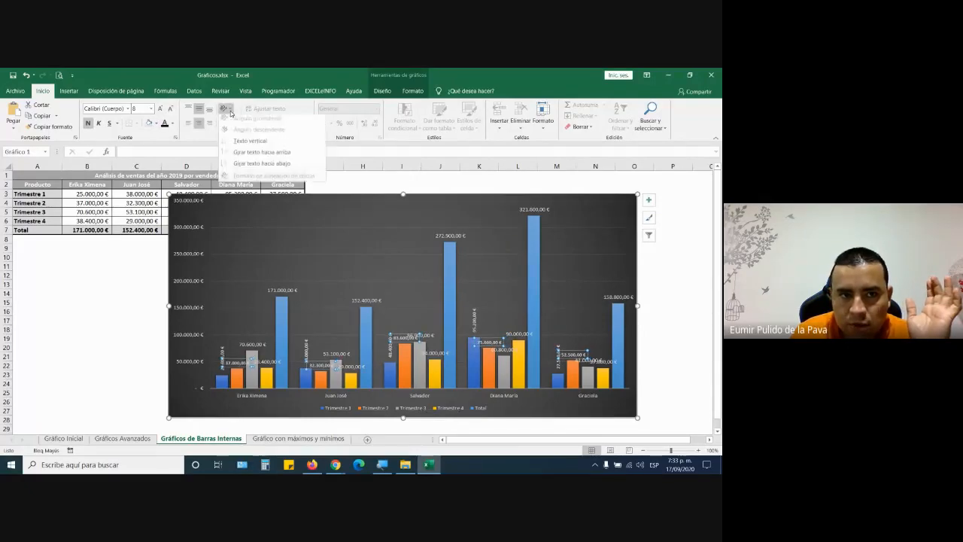
{"action": "left_click", "coordinate": [232, 157]}
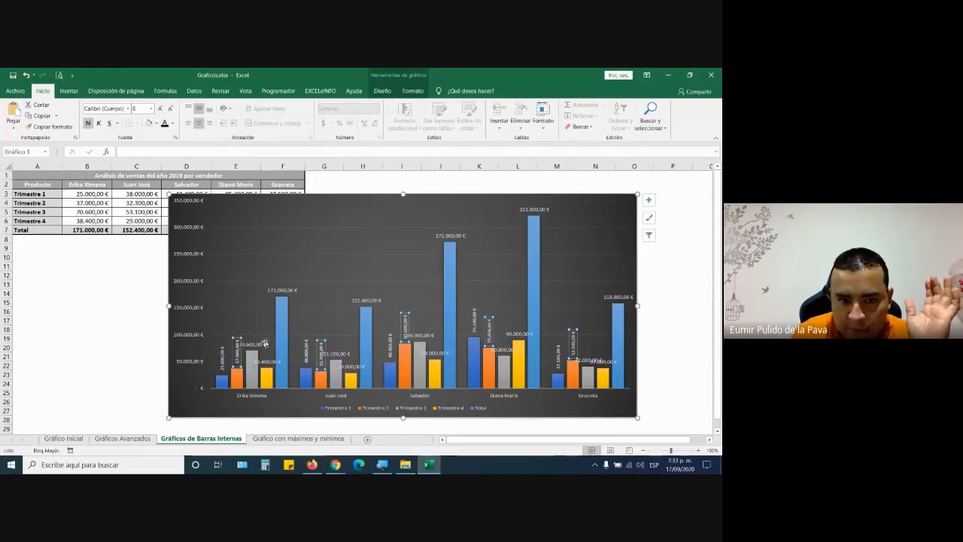
- Give the Trimestre 3 and 4 data labels size 8 font, rotated to read upward
{"action": "left_click", "coordinate": [262, 344]}
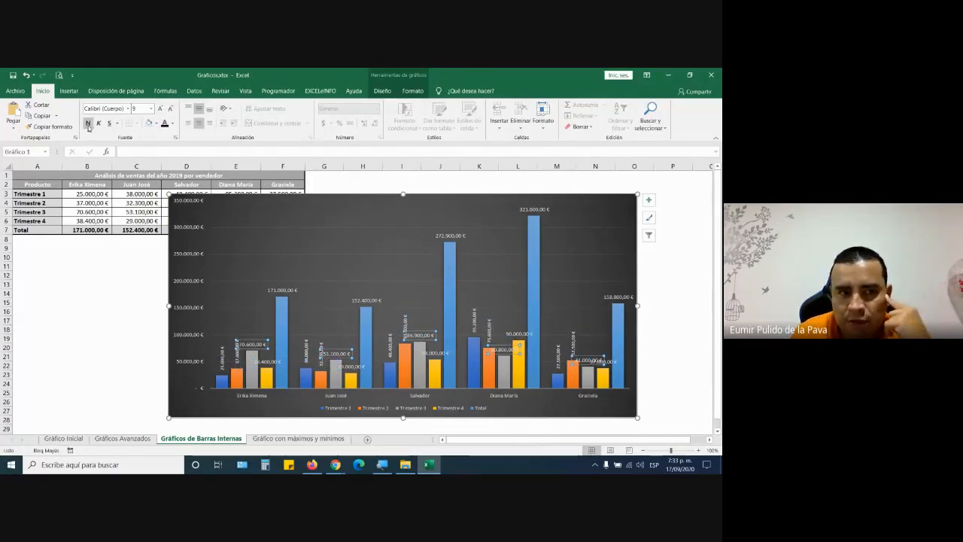
{"action": "left_click", "coordinate": [171, 109]}
{"action": "left_click", "coordinate": [227, 108]}
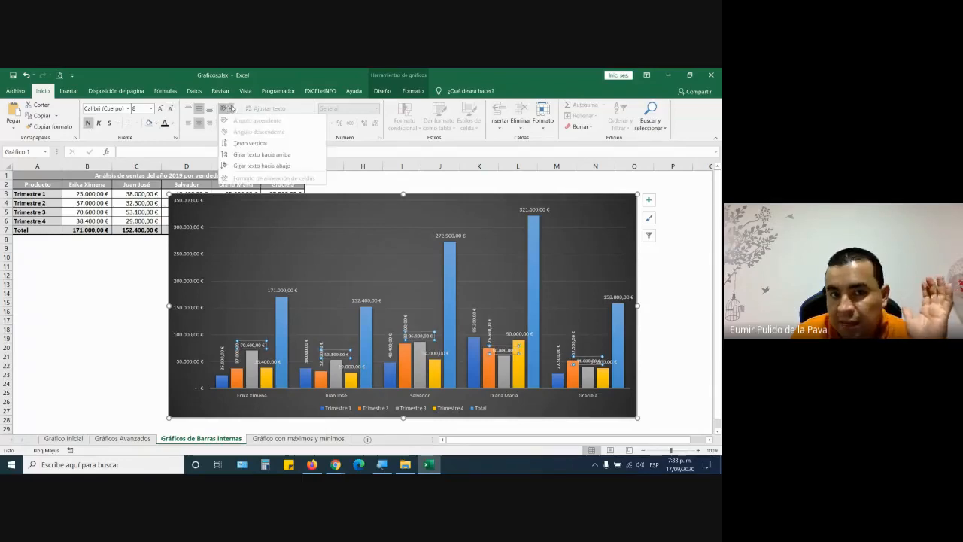
{"action": "left_click", "coordinate": [260, 154]}
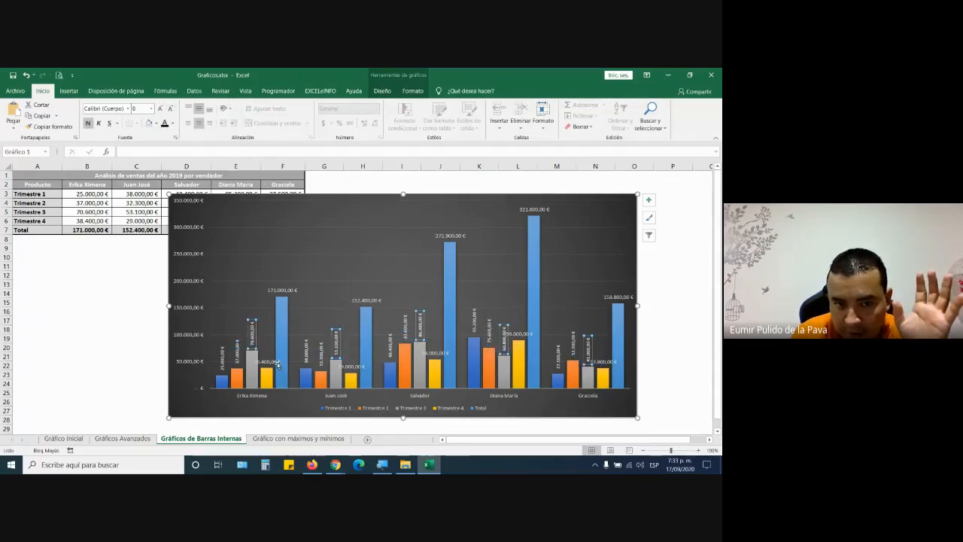
{"action": "left_click", "coordinate": [277, 364]}
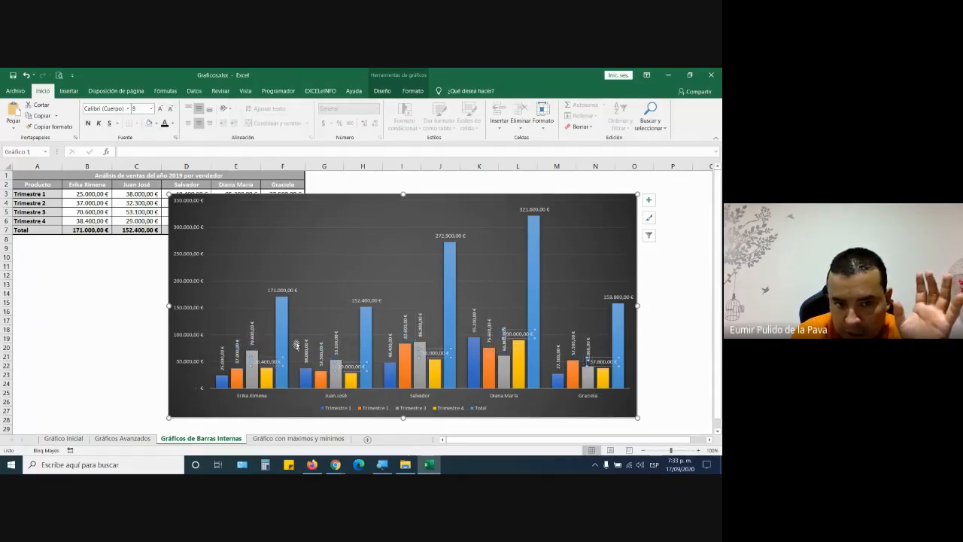
{"action": "left_click", "coordinate": [170, 108]}
{"action": "left_click", "coordinate": [230, 109]}
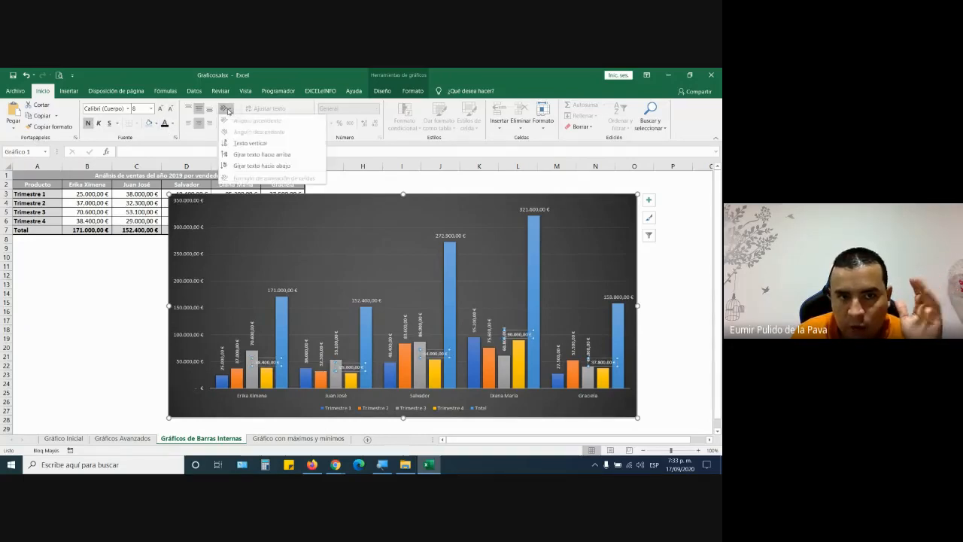
{"action": "left_click", "coordinate": [234, 156]}
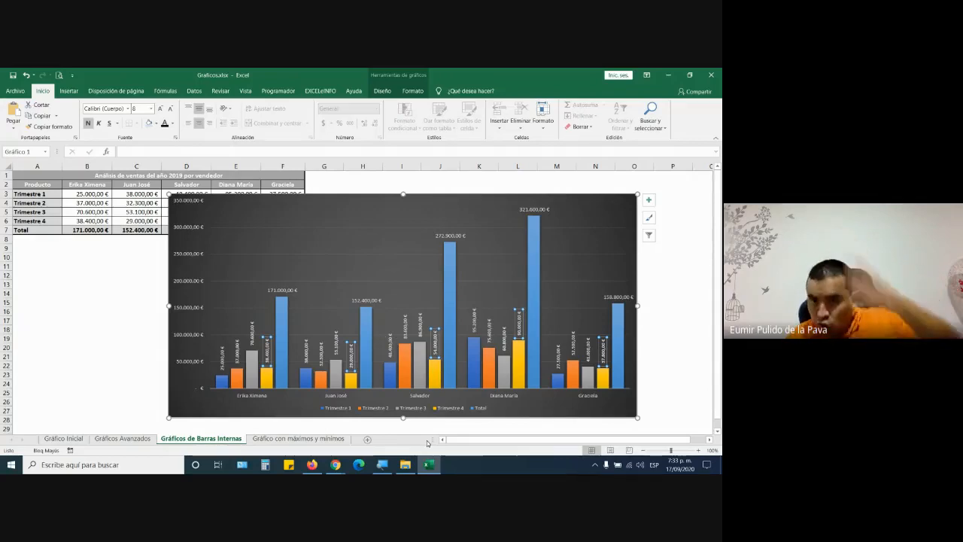
{"action": "scroll", "coordinate": [372, 387], "scroll_direction": "down", "scroll_amount": 2}
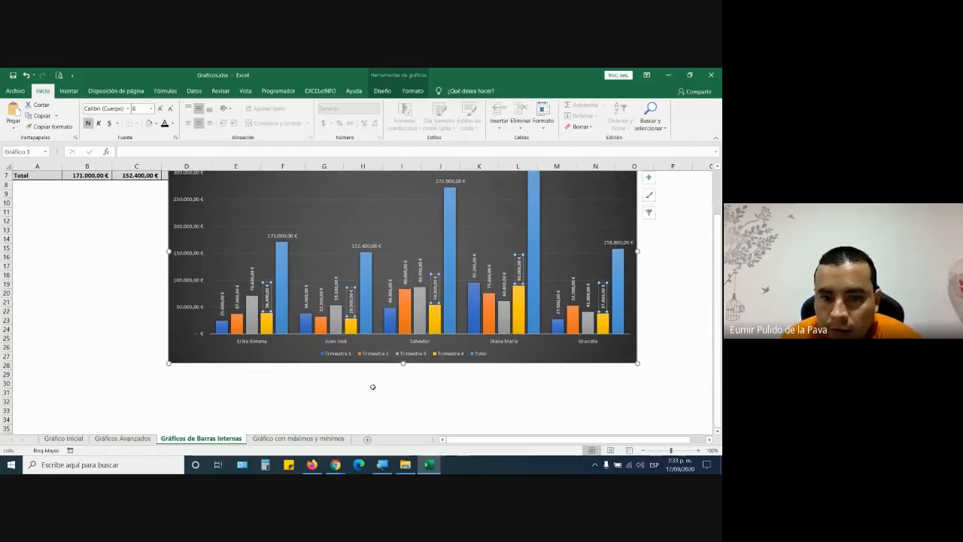
- Make the Total series data labels bold at font size 10,5
{"action": "left_click", "coordinate": [364, 375]}
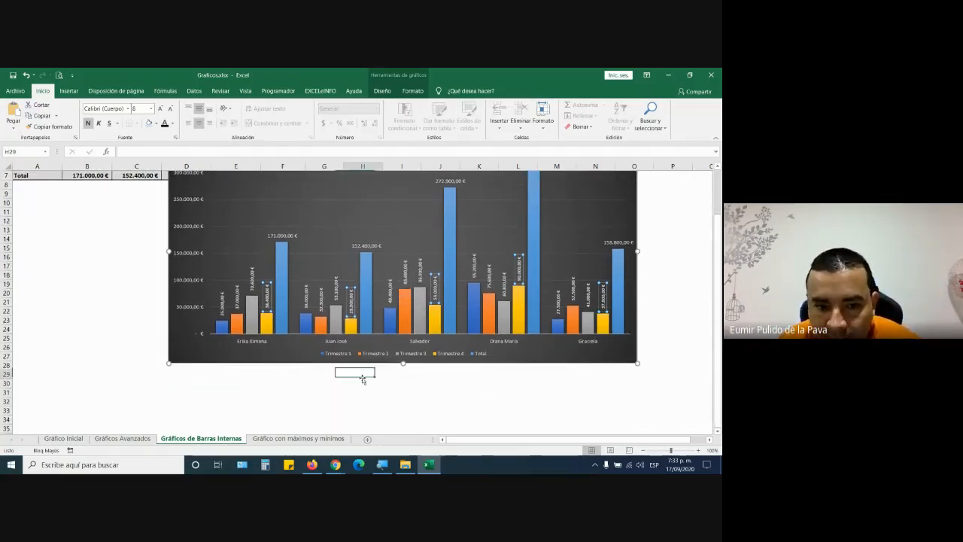
{"action": "left_click", "coordinate": [280, 235]}
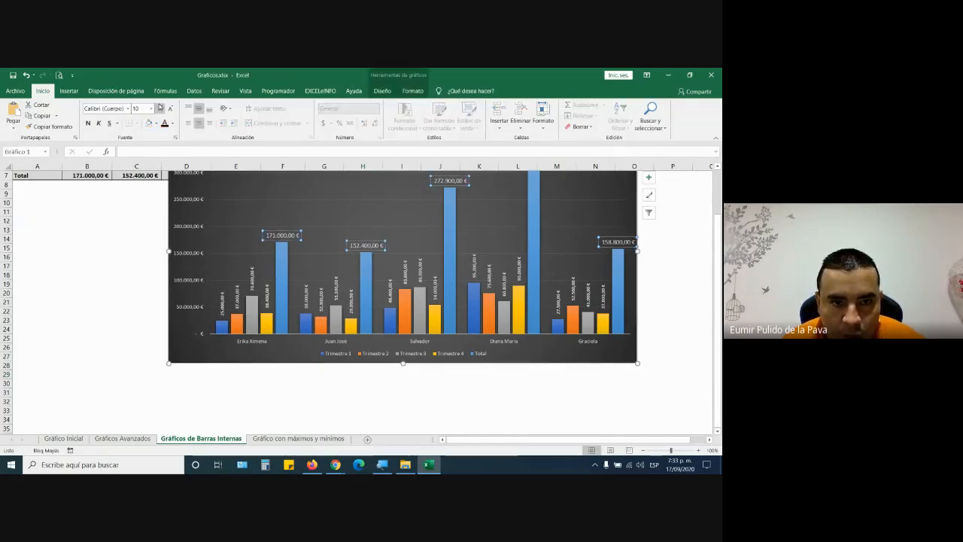
{"action": "left_click", "coordinate": [159, 108]}
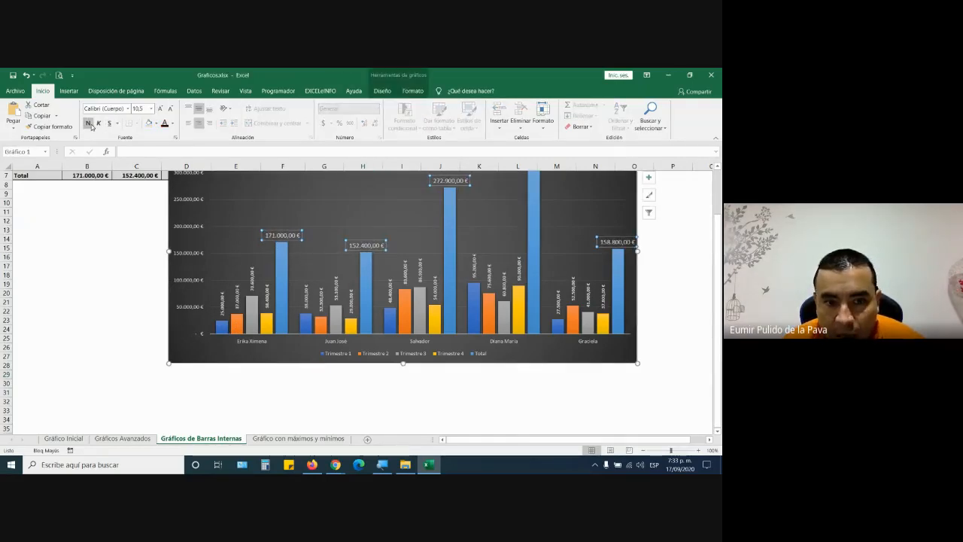
{"action": "left_click", "coordinate": [89, 123]}
{"action": "left_click", "coordinate": [382, 401]}
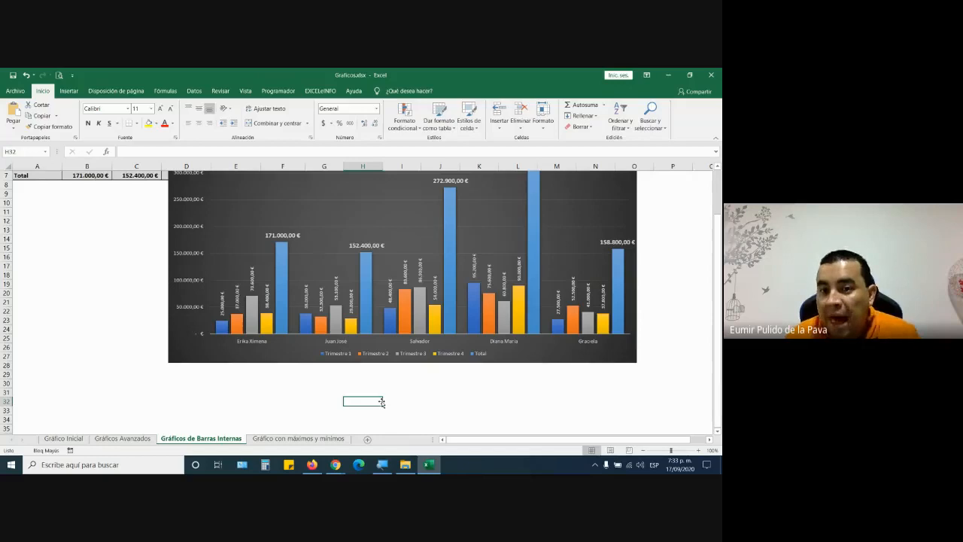
{"action": "scroll", "coordinate": [381, 401], "scroll_direction": "up", "scroll_amount": 2}
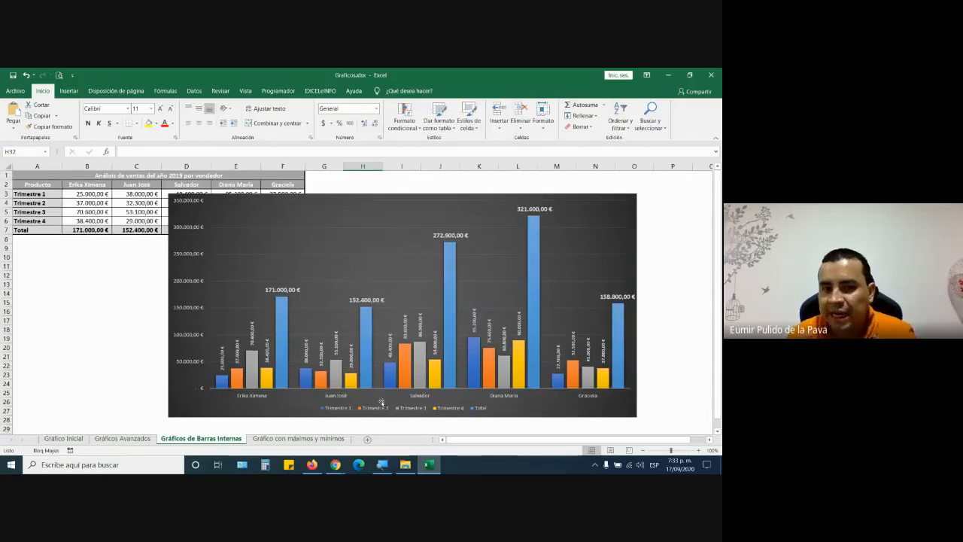
{"action": "left_click", "coordinate": [280, 318]}
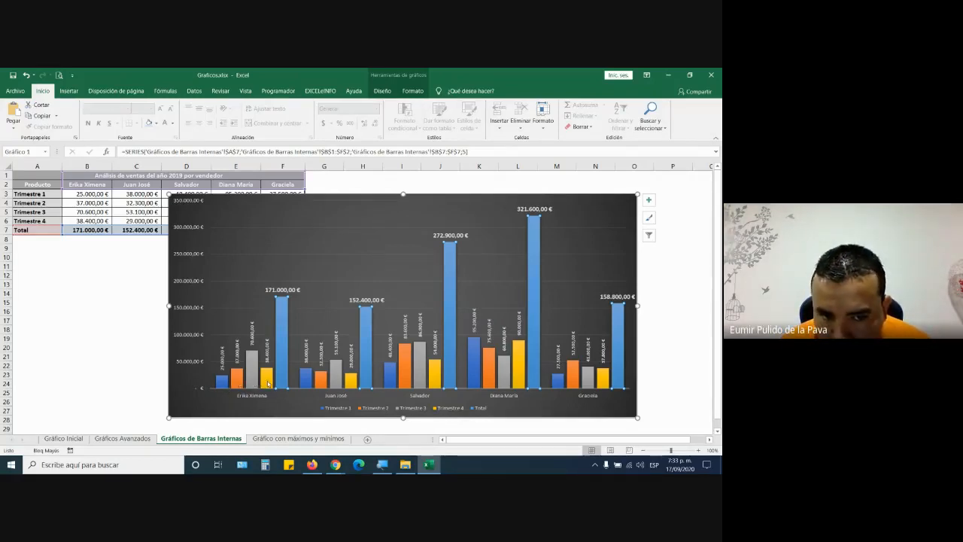
{"action": "mouse_move", "coordinate": [278, 374]}
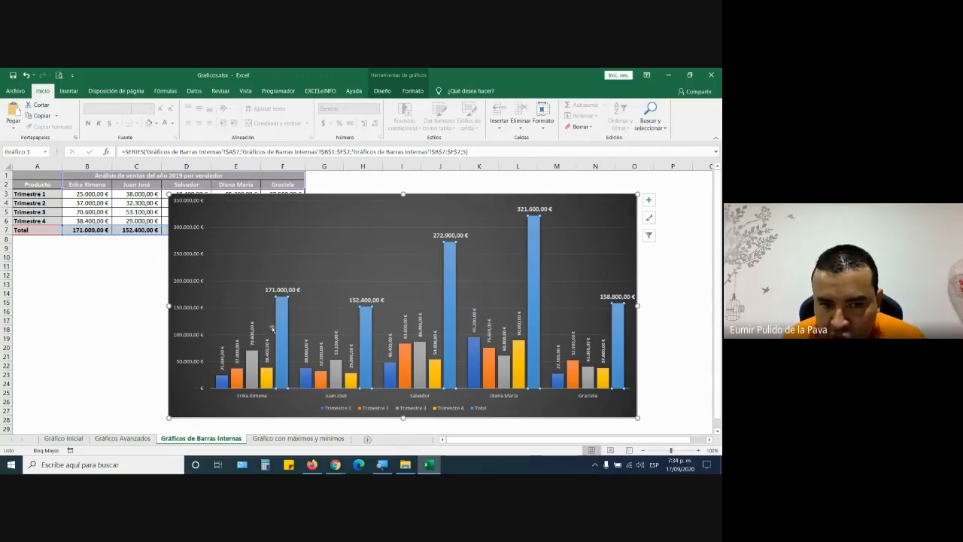
- Change the chart to a Combo type with the Total series on the secondary axis
{"action": "left_click", "coordinate": [405, 75]}
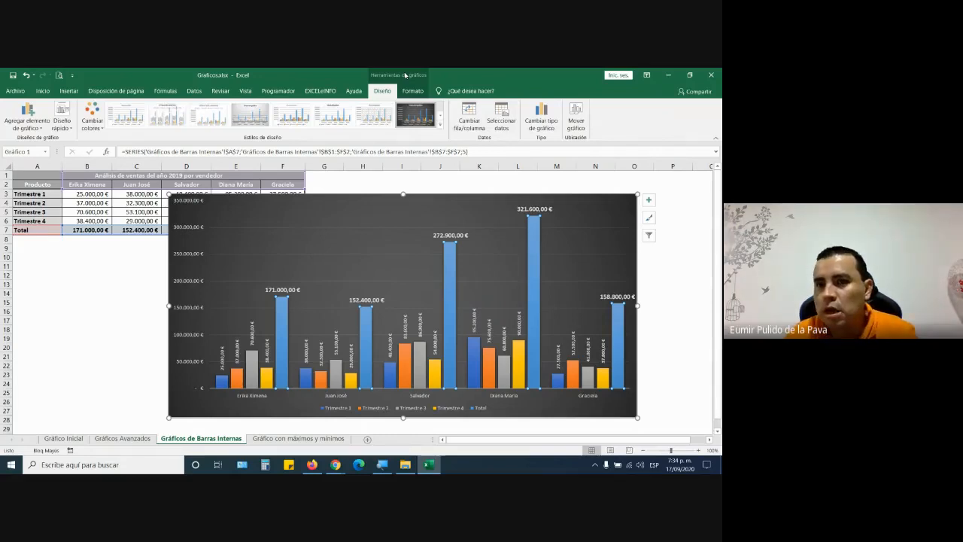
{"action": "left_click", "coordinate": [551, 124]}
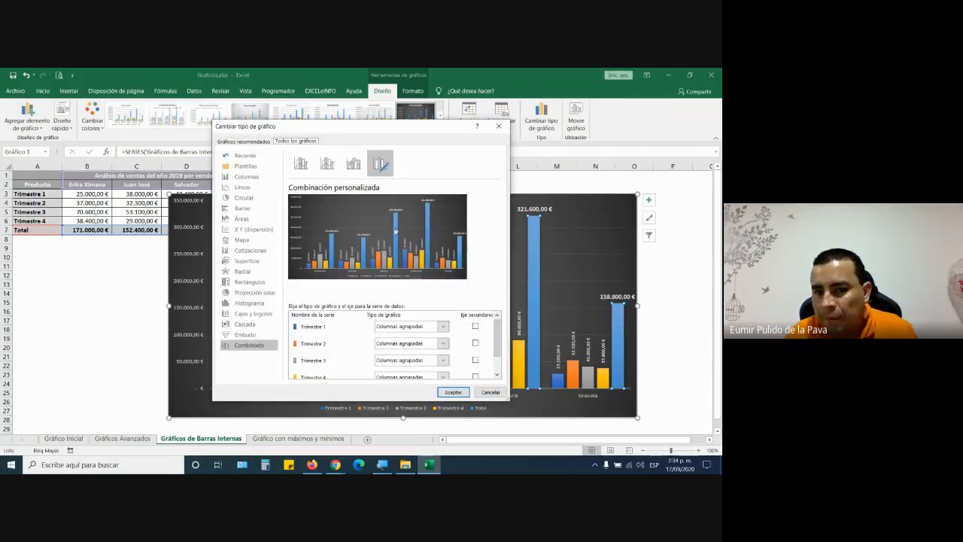
{"action": "scroll", "coordinate": [444, 373], "scroll_direction": "down", "scroll_amount": 2}
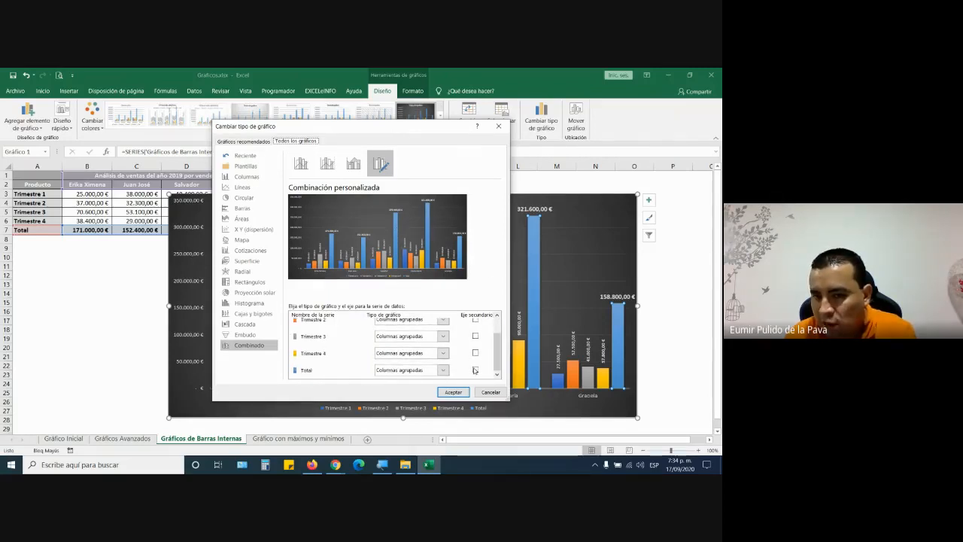
{"action": "left_click", "coordinate": [475, 371]}
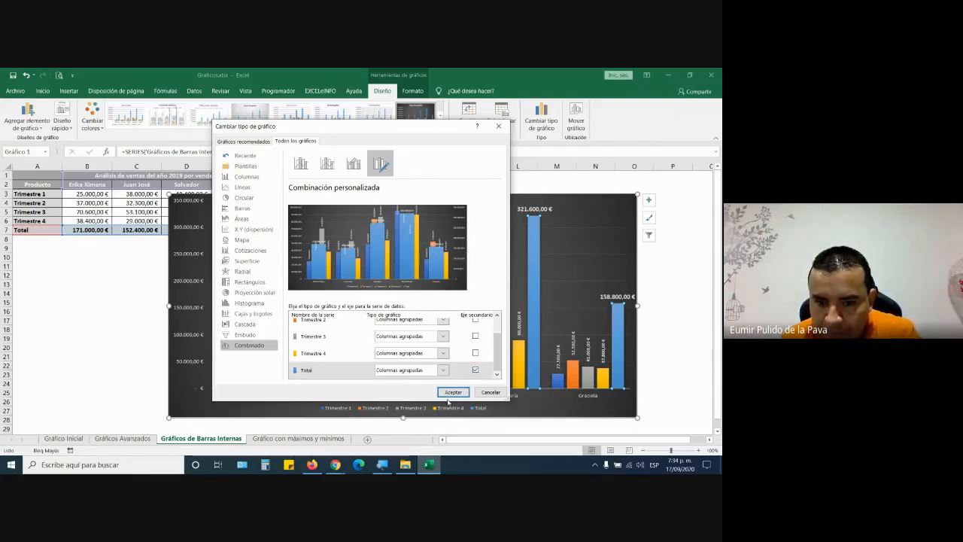
{"action": "left_click", "coordinate": [450, 394]}
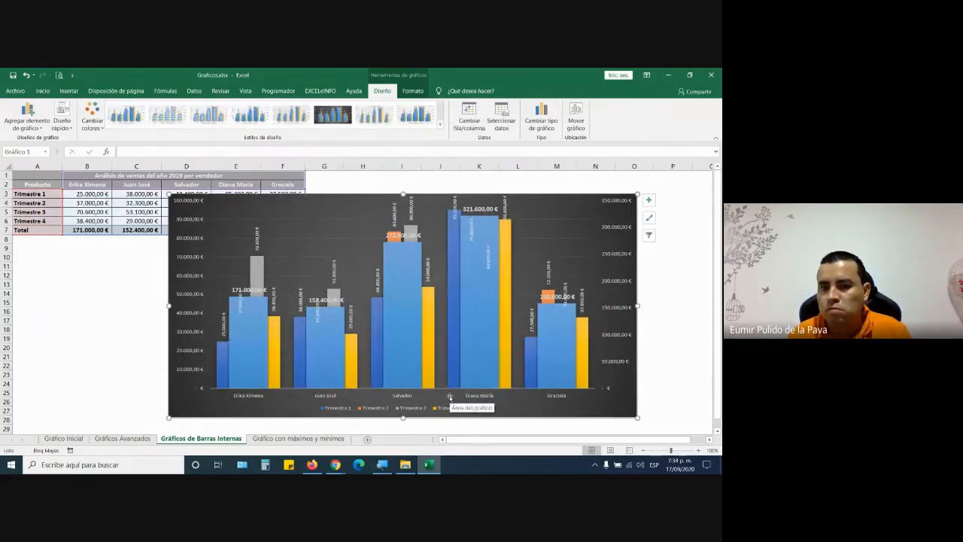
- Delete the right-hand secondary vertical axis so Total and quarterly bars share one scale
{"action": "left_click", "coordinate": [244, 344]}
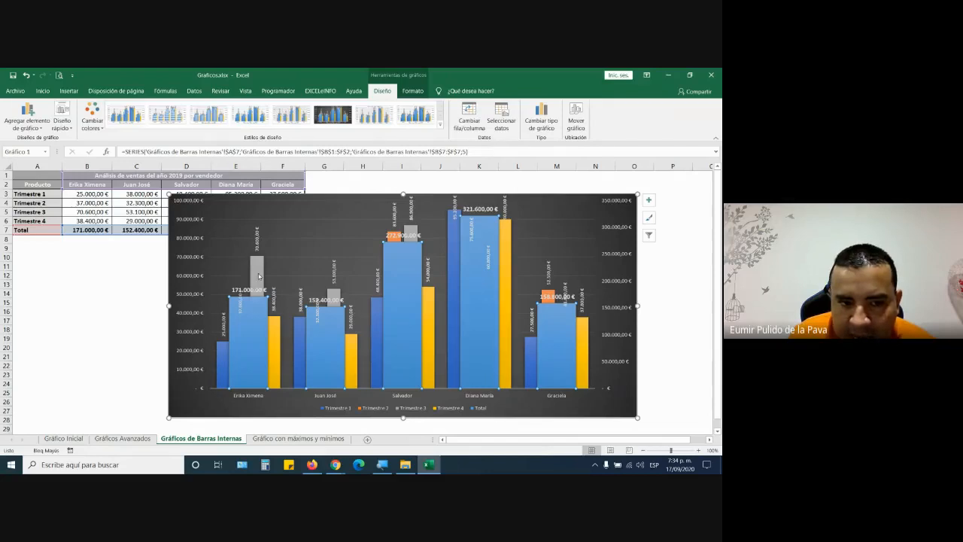
{"action": "mouse_move", "coordinate": [259, 276]}
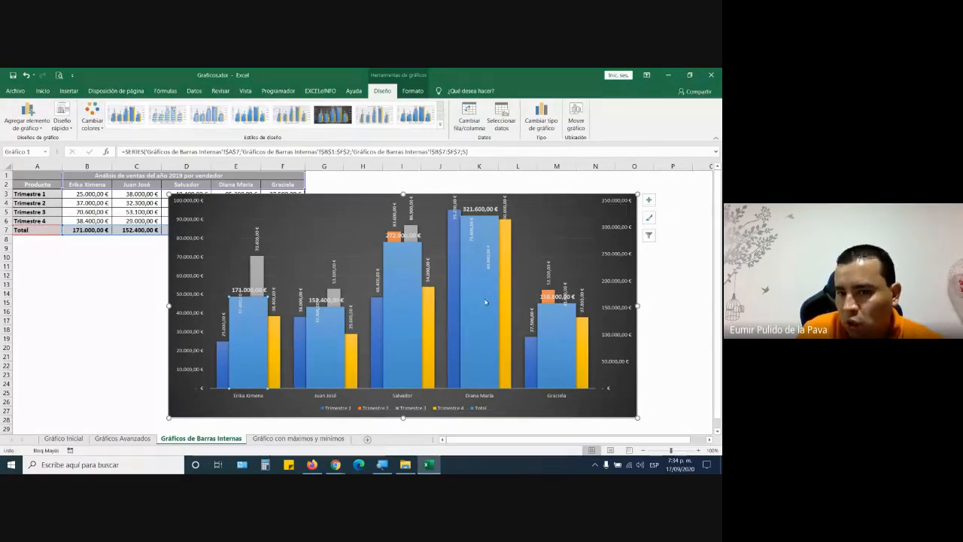
{"action": "left_click", "coordinate": [622, 204]}
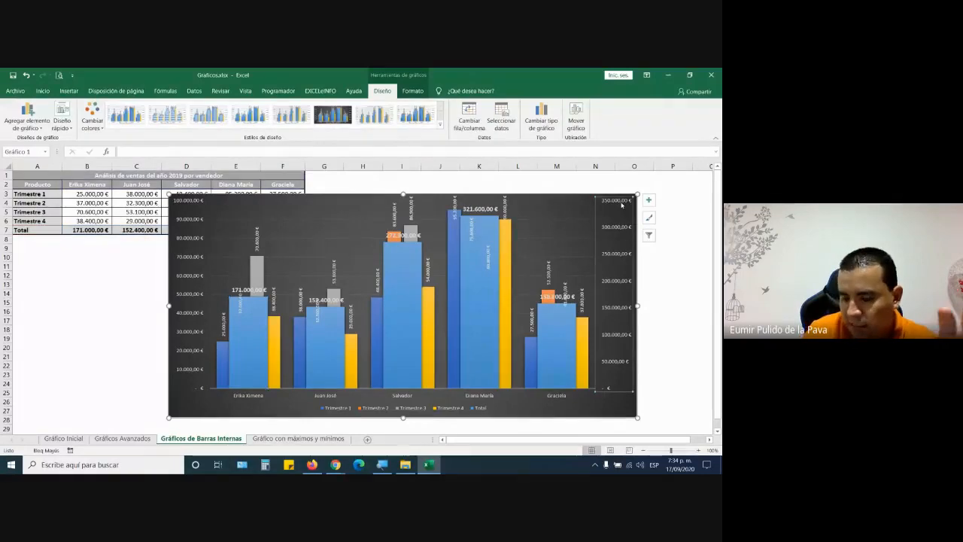
{"action": "key", "text": "Delete"}
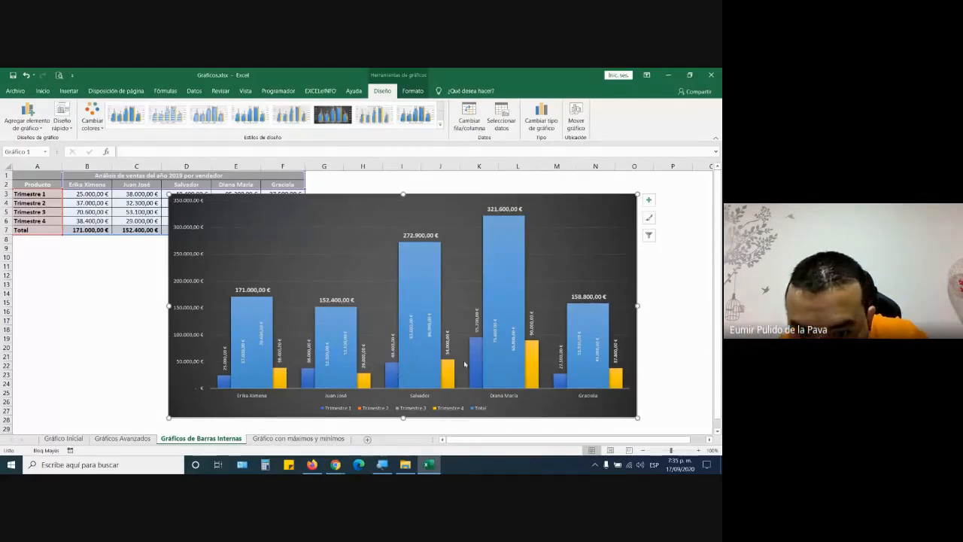
{"action": "mouse_move", "coordinate": [420, 374]}
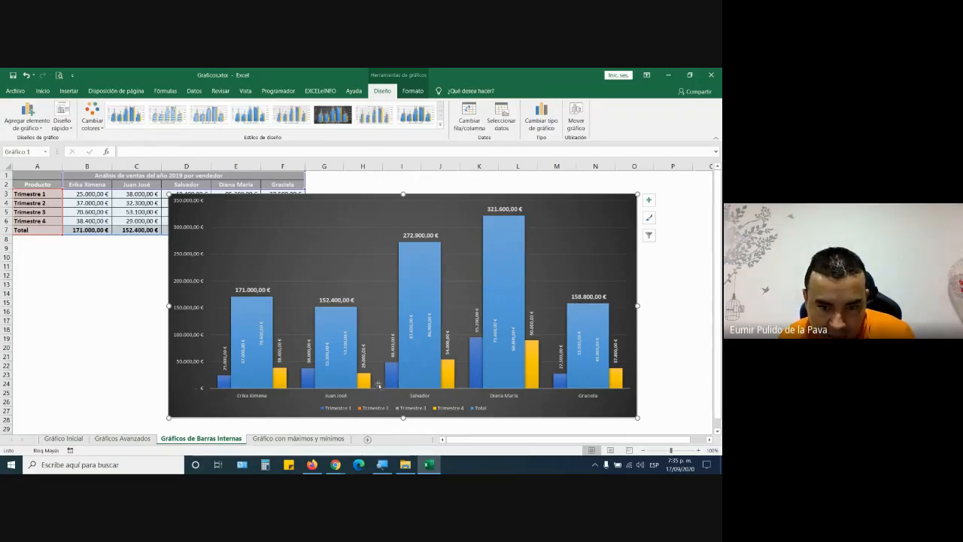
- Format the Total series and step its gap width down from 96% to about 6%
{"action": "right_click", "coordinate": [428, 254]}
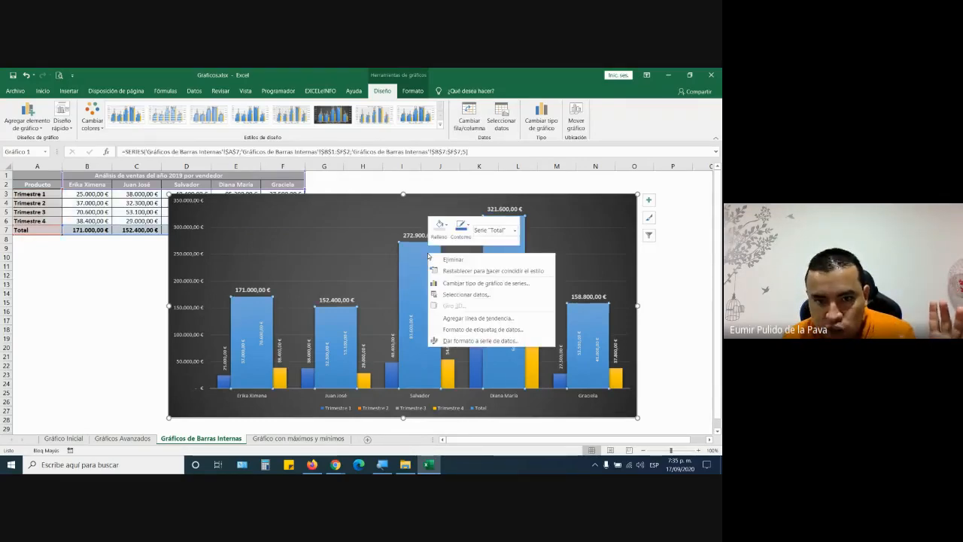
{"action": "left_click", "coordinate": [460, 340]}
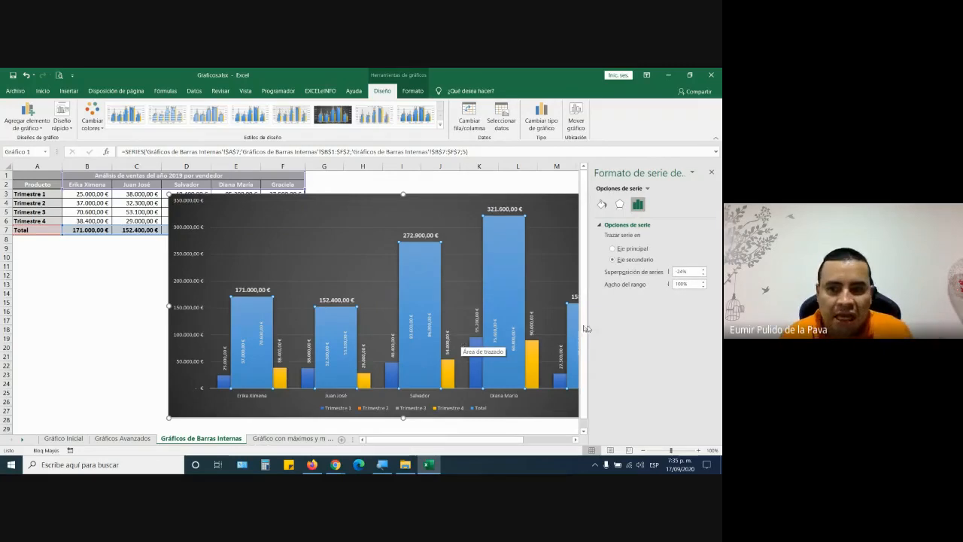
{"action": "left_click", "coordinate": [703, 288]}
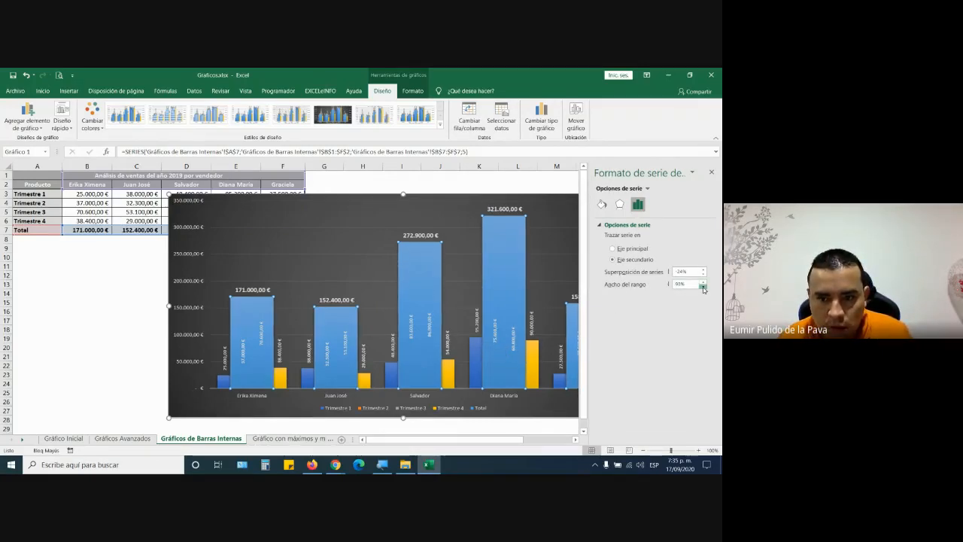
{"action": "left_click", "coordinate": [703, 287]}
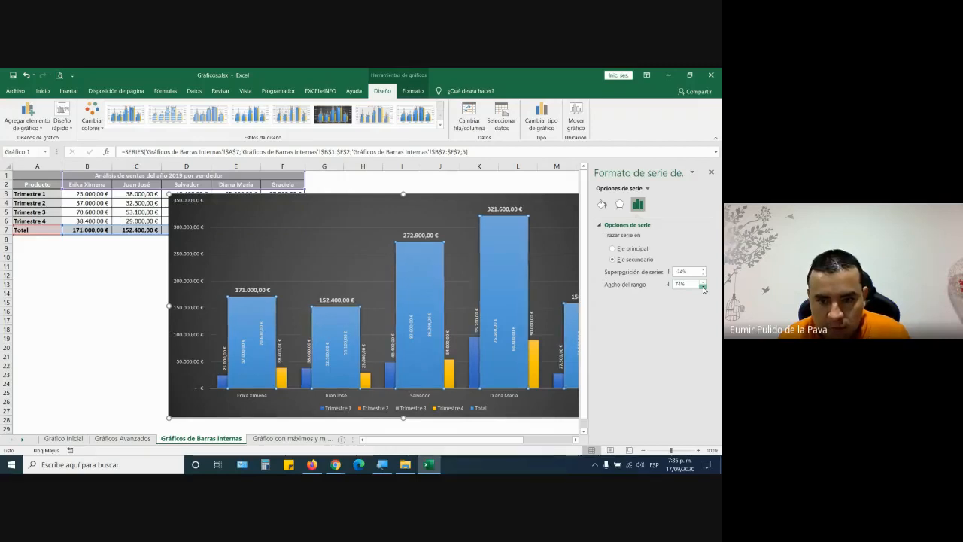
{"action": "left_click", "coordinate": [703, 287]}
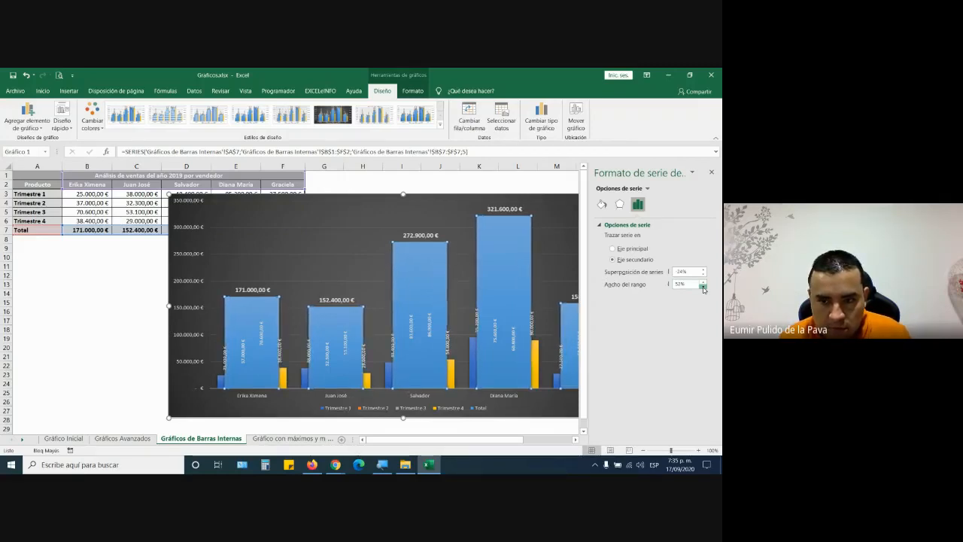
{"action": "left_click", "coordinate": [703, 288]}
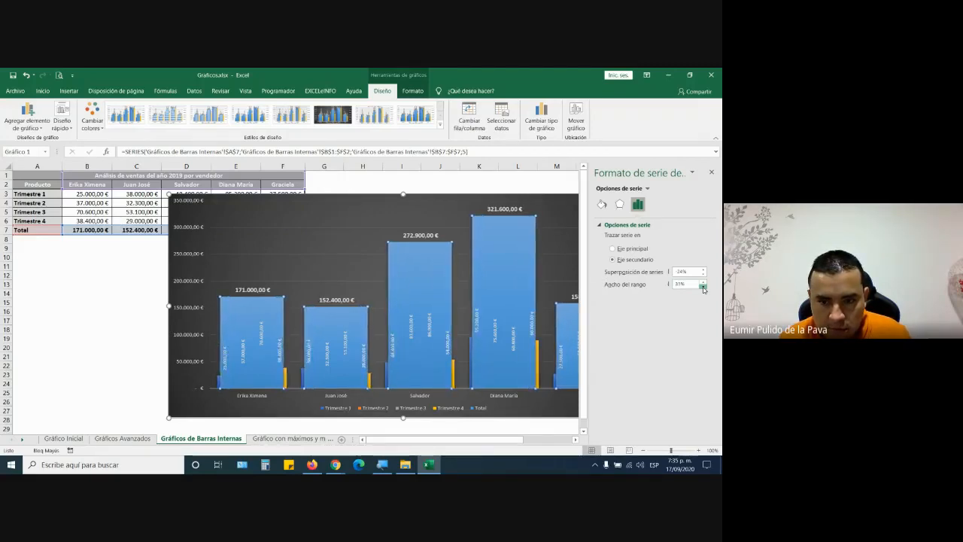
{"action": "left_click", "coordinate": [703, 288]}
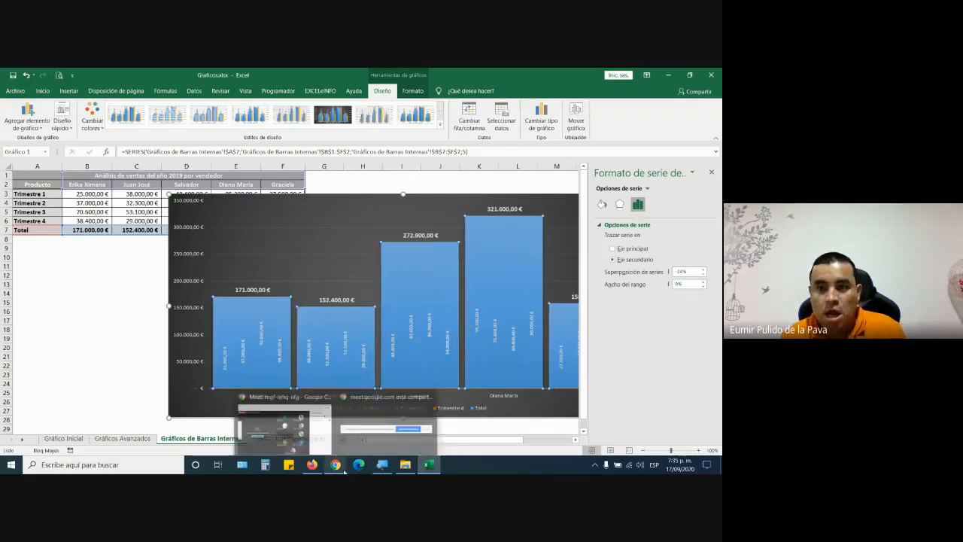
- Give the Total bars a solid light blue-grey fill and make it semi-transparent
{"action": "left_click", "coordinate": [603, 204]}
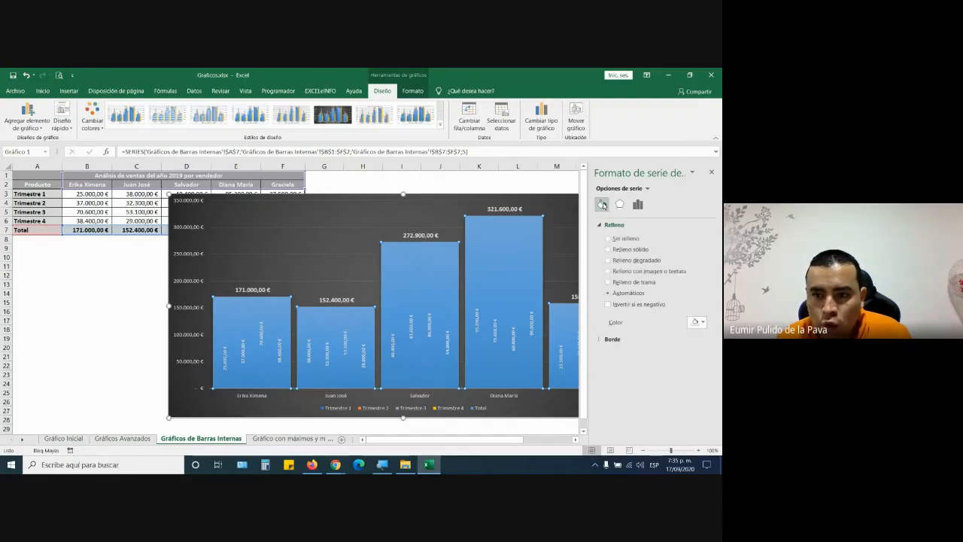
{"action": "left_click", "coordinate": [609, 249]}
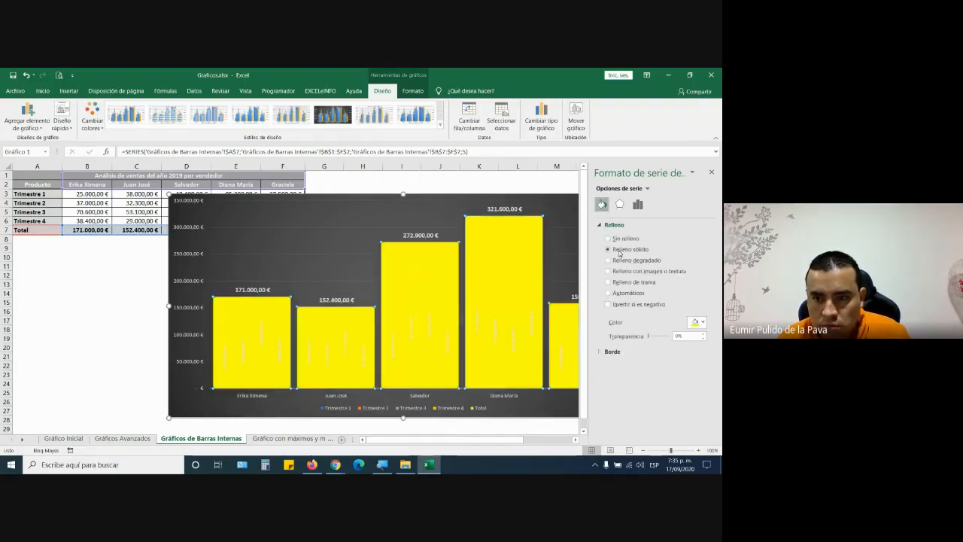
{"action": "left_click", "coordinate": [705, 324]}
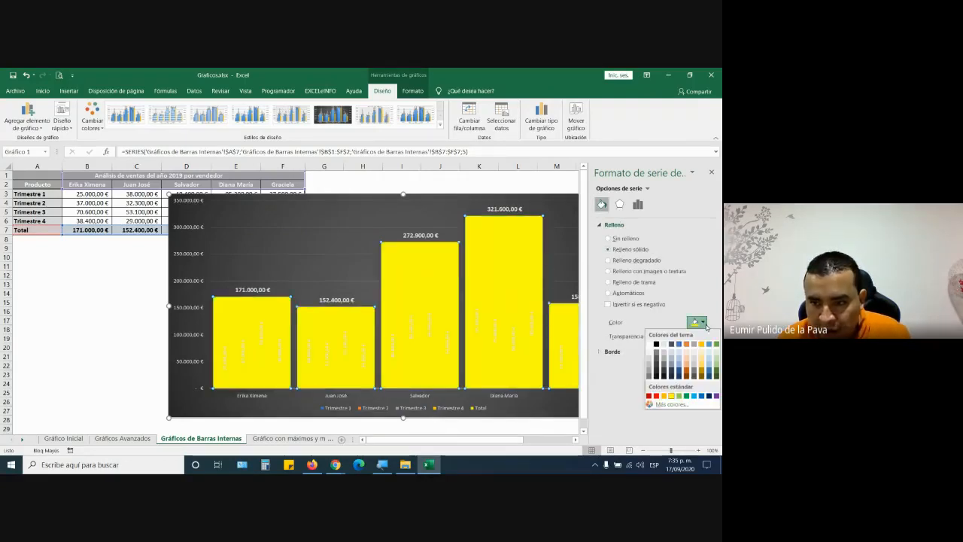
{"action": "left_click", "coordinate": [672, 358]}
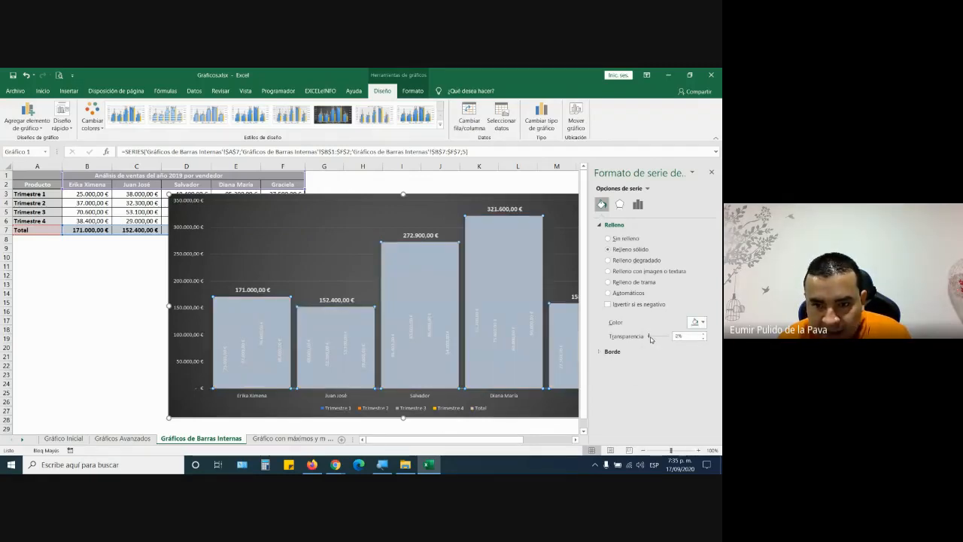
{"action": "left_click_drag", "start_coordinate": [651, 340], "coordinate": [660, 339]}
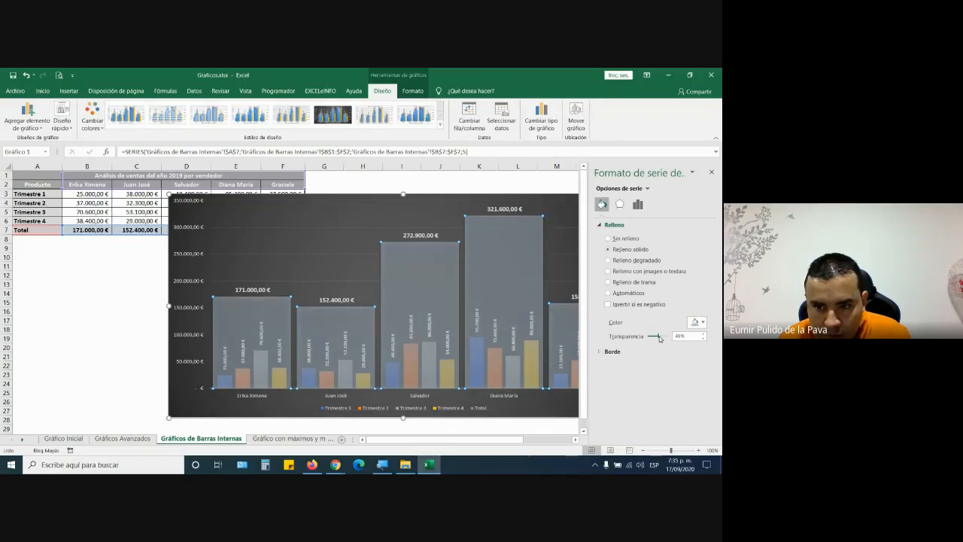
- Try theme colours and settle on blue for the Total bars at 45% transparency, then click a cell
{"action": "left_click", "coordinate": [698, 323]}
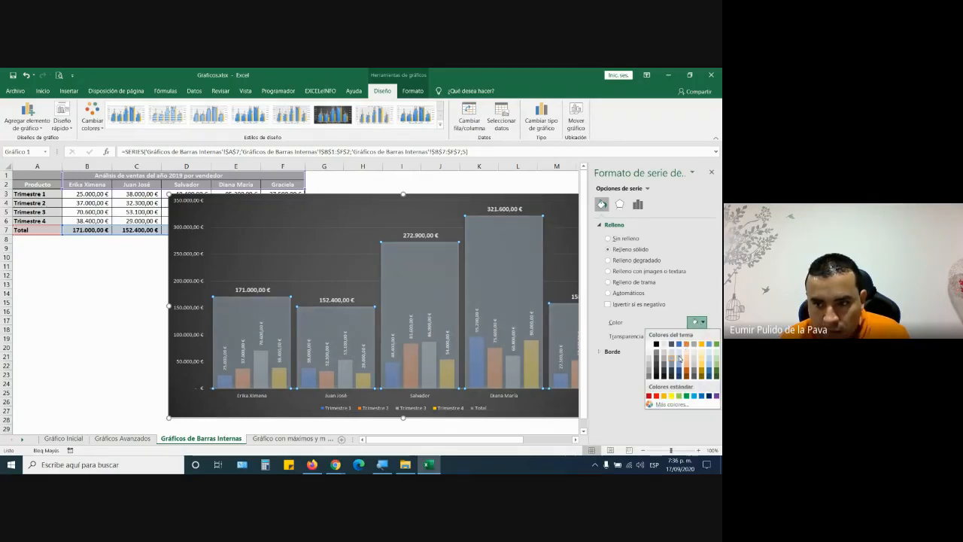
{"action": "left_click", "coordinate": [679, 363]}
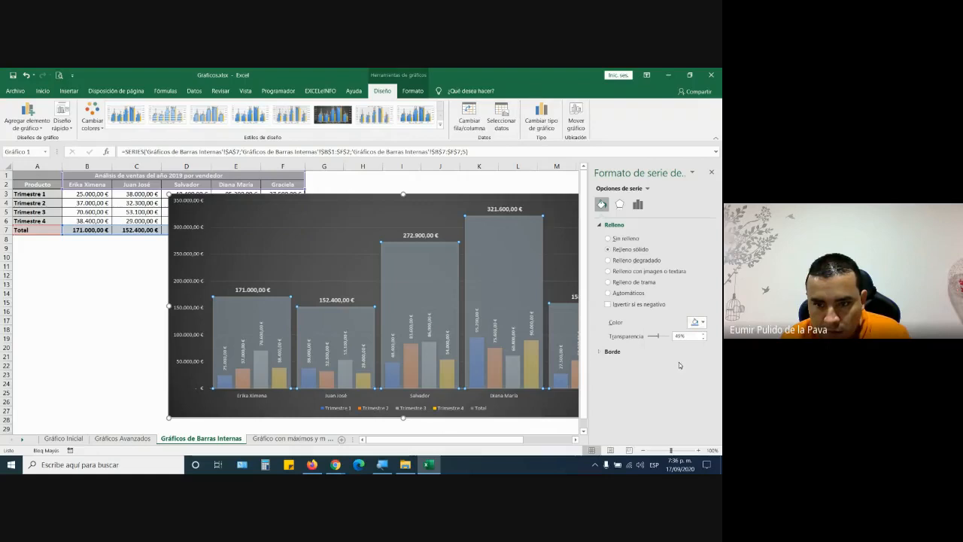
{"action": "left_click", "coordinate": [703, 322]}
{"action": "left_click", "coordinate": [697, 396]}
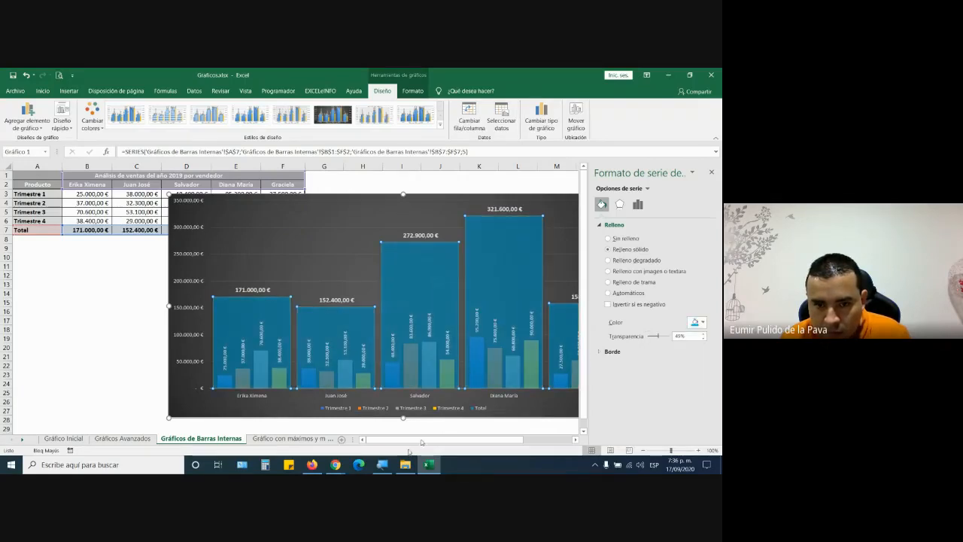
{"action": "left_click", "coordinate": [530, 431]}
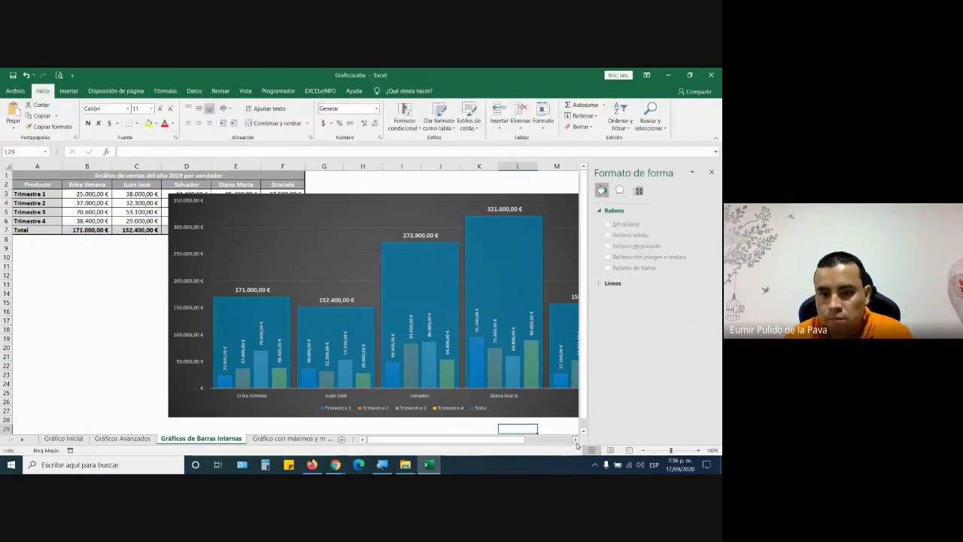
- Check the Total bar values on the chart, then bring the Google Meet call forward
{"action": "left_click", "coordinate": [576, 440]}
{"action": "left_click", "coordinate": [575, 440]}
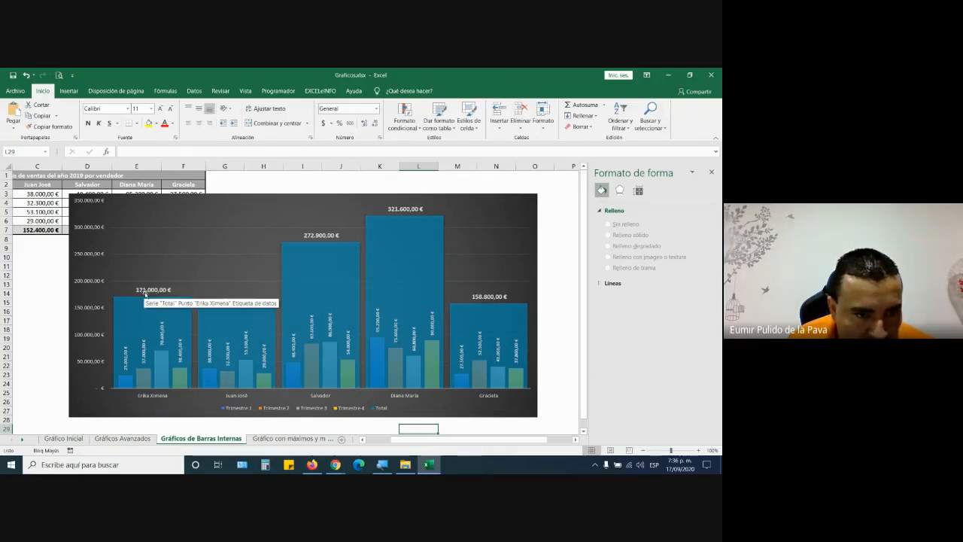
{"action": "mouse_move", "coordinate": [163, 312]}
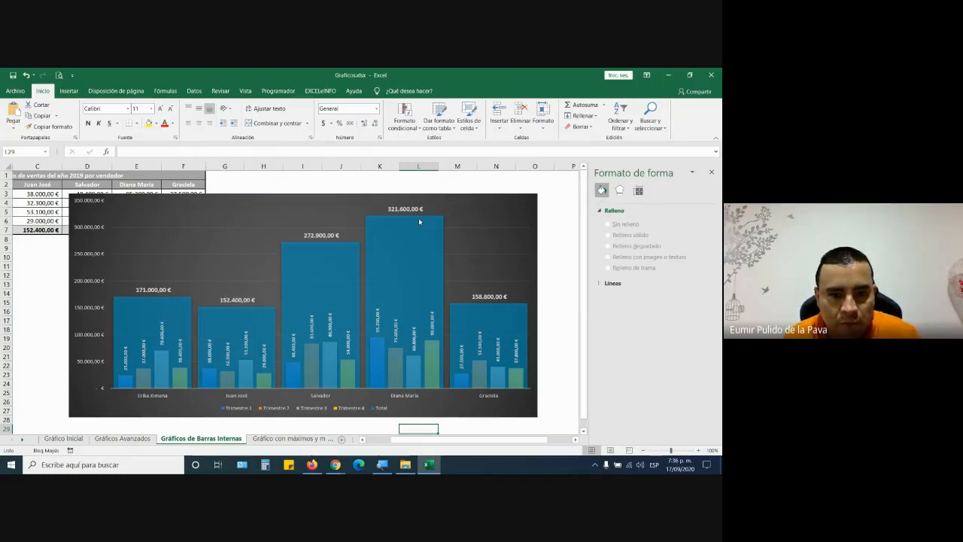
{"action": "mouse_move", "coordinate": [419, 222]}
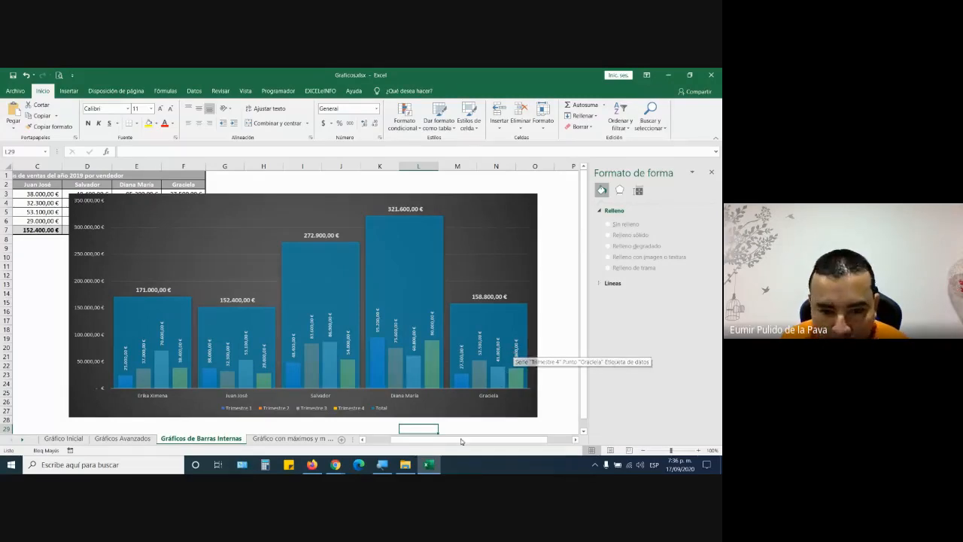
{"action": "left_click", "coordinate": [335, 466]}
{"action": "left_click", "coordinate": [316, 438]}
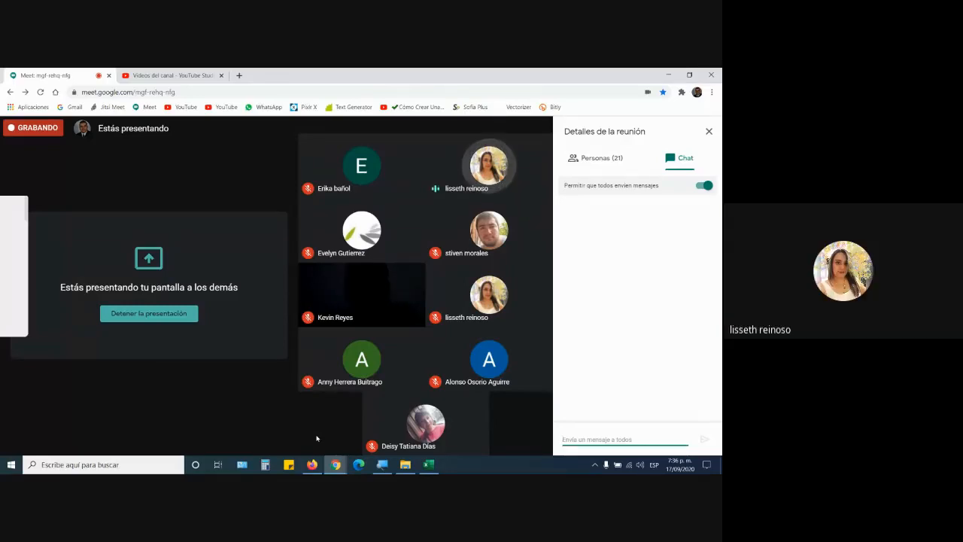
- Bring the Excel workbook with the vendor chart back to the front
{"action": "left_click", "coordinate": [429, 464]}
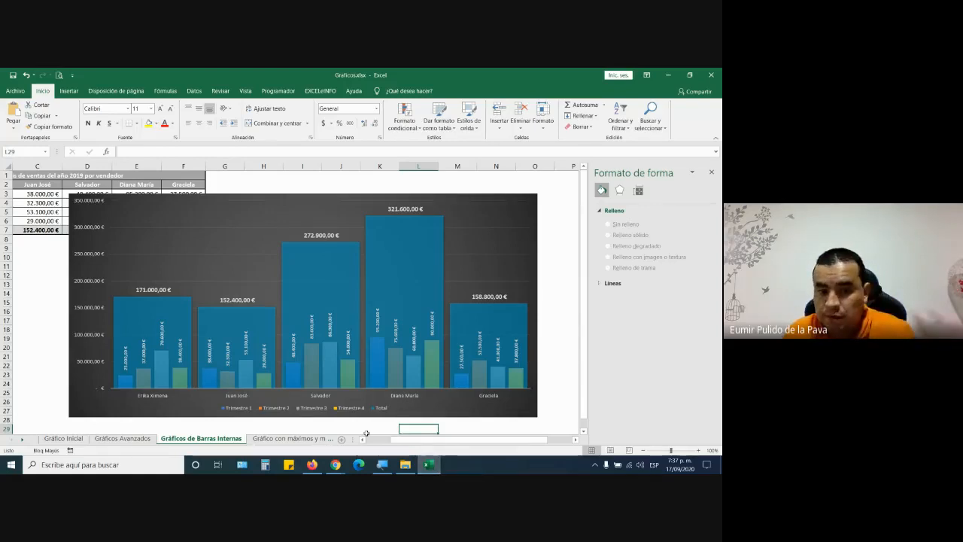
- Browse the Gráficos Avanzados and Gráfico con máximos y mínimos sheets, ending on Gráficos de Barras Internas
{"action": "left_click", "coordinate": [123, 439]}
{"action": "left_click", "coordinate": [295, 439]}
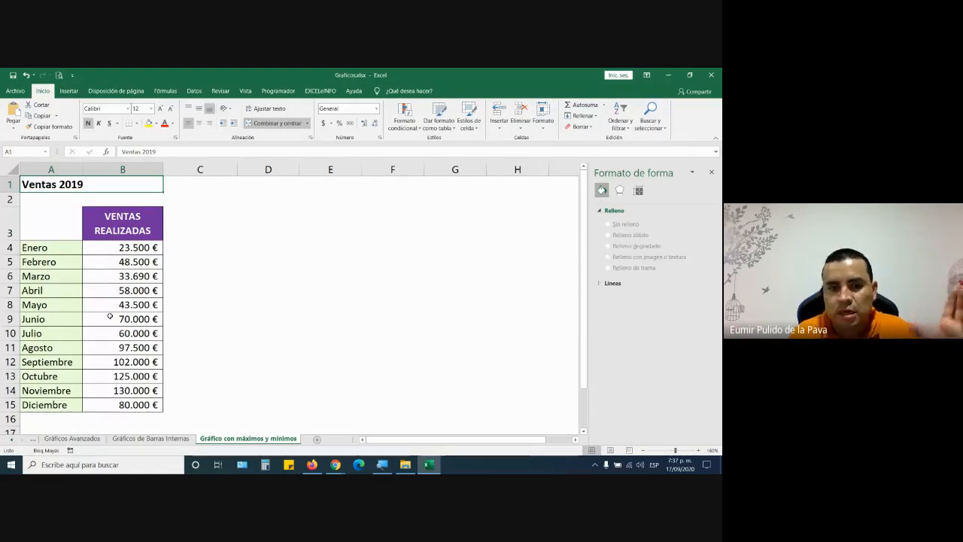
{"action": "left_click", "coordinate": [165, 435]}
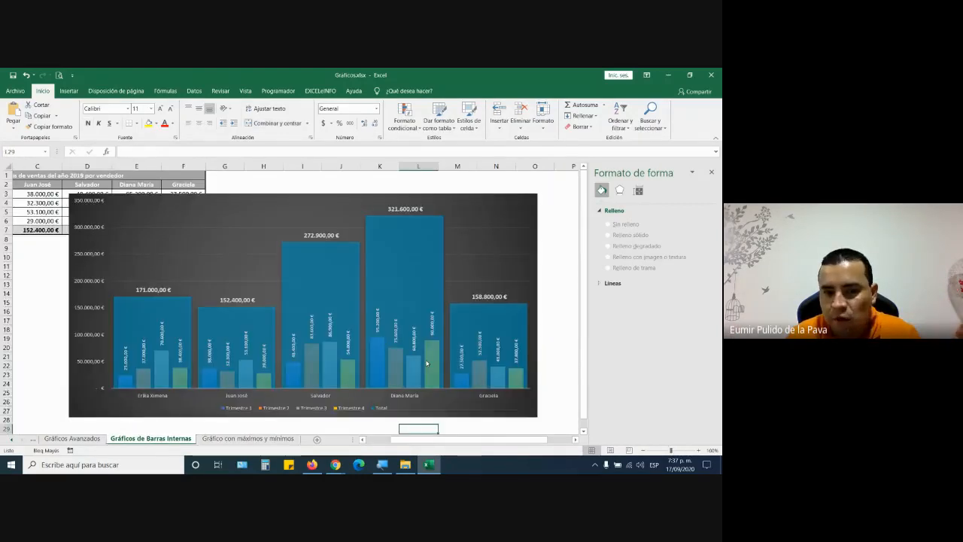
{"action": "mouse_move", "coordinate": [127, 385]}
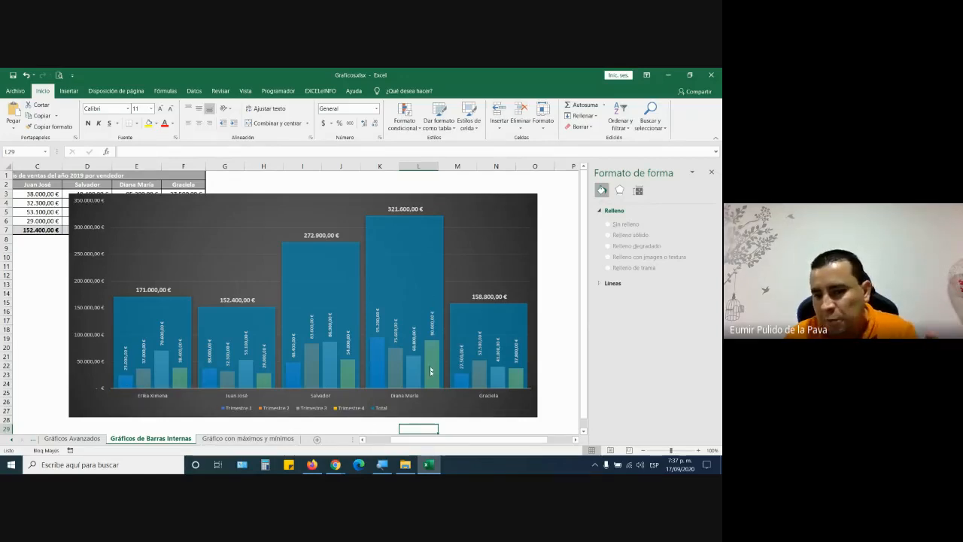
{"action": "mouse_move", "coordinate": [433, 366]}
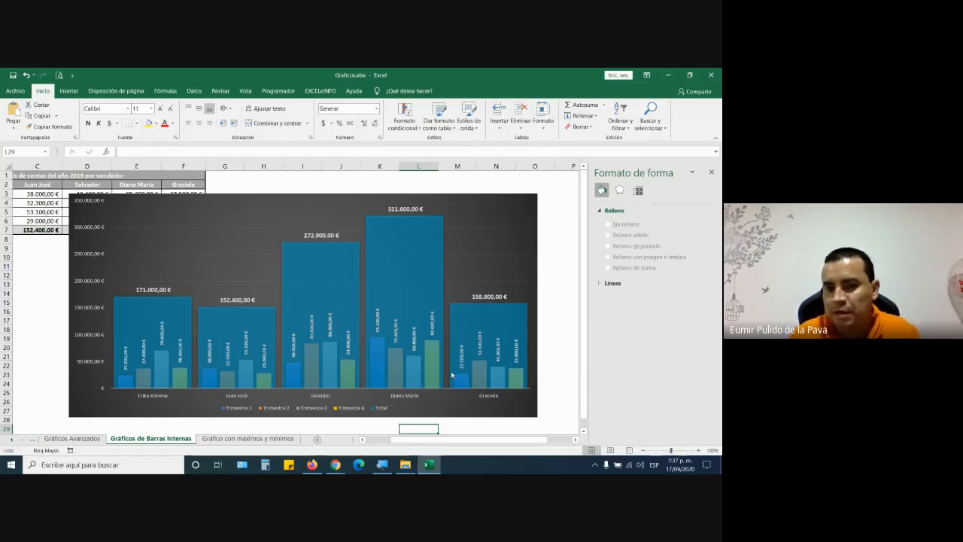
{"action": "left_click", "coordinate": [248, 438]}
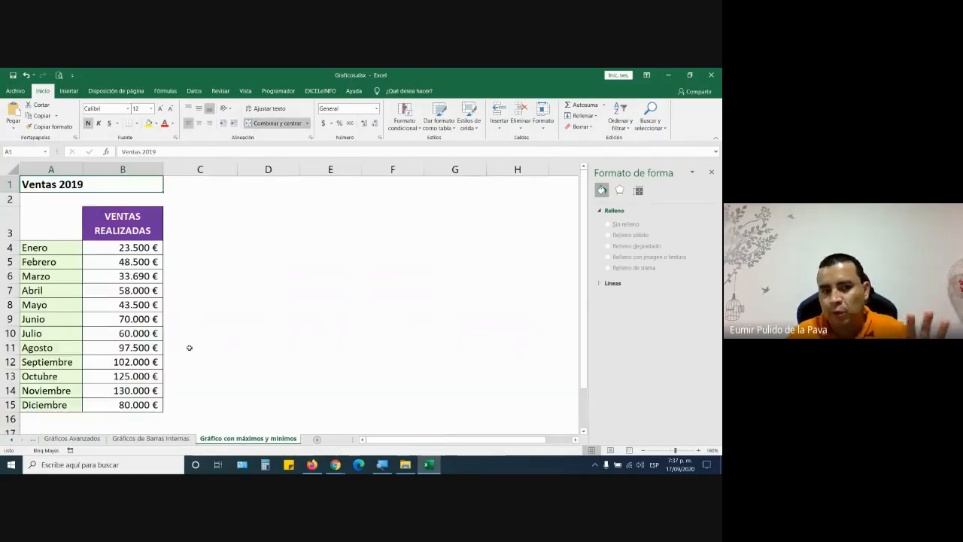
{"action": "left_click", "coordinate": [156, 433]}
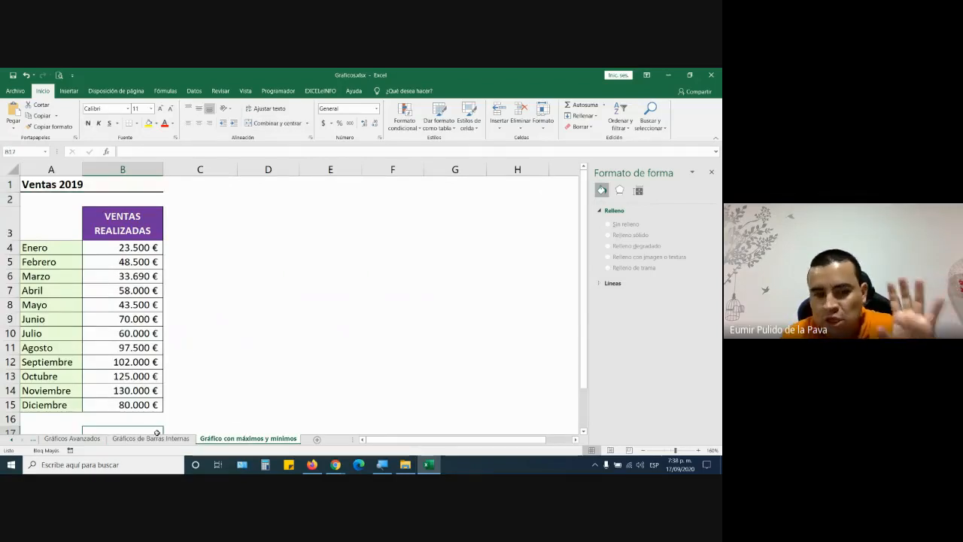
{"action": "left_click", "coordinate": [151, 439]}
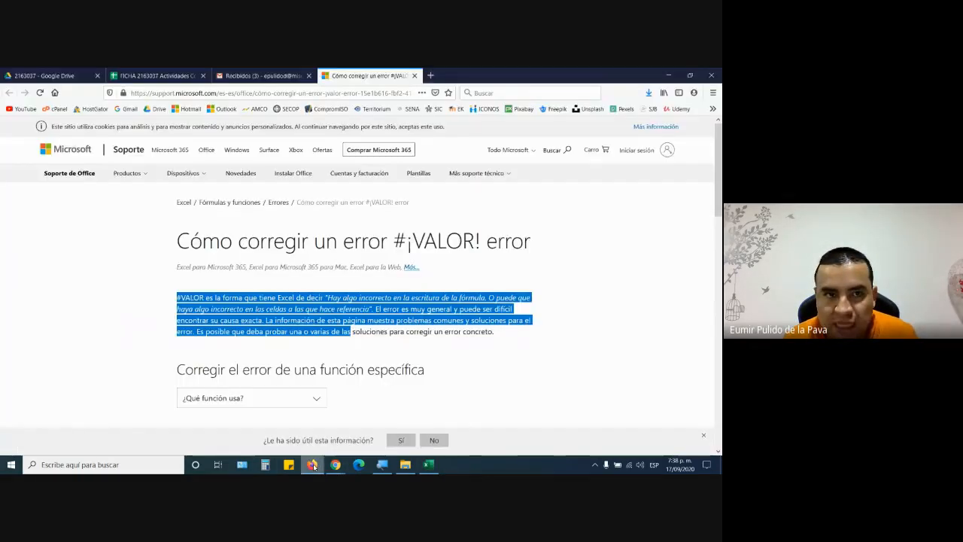
- Close the Microsoft support tab, copy the activities spreadsheet's sharing link, and return to Meet
{"action": "left_click", "coordinate": [313, 464]}
{"action": "left_click", "coordinate": [415, 76]}
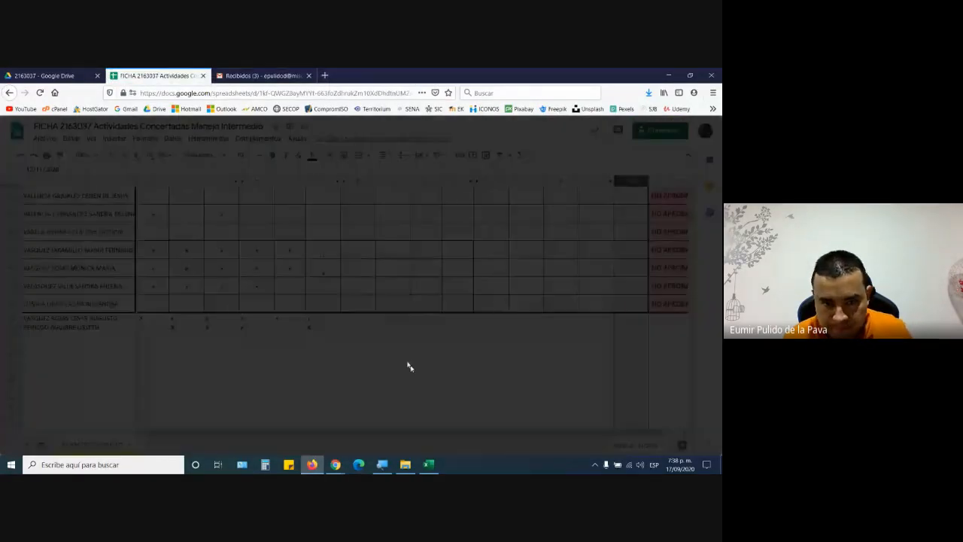
{"action": "left_click", "coordinate": [473, 357]}
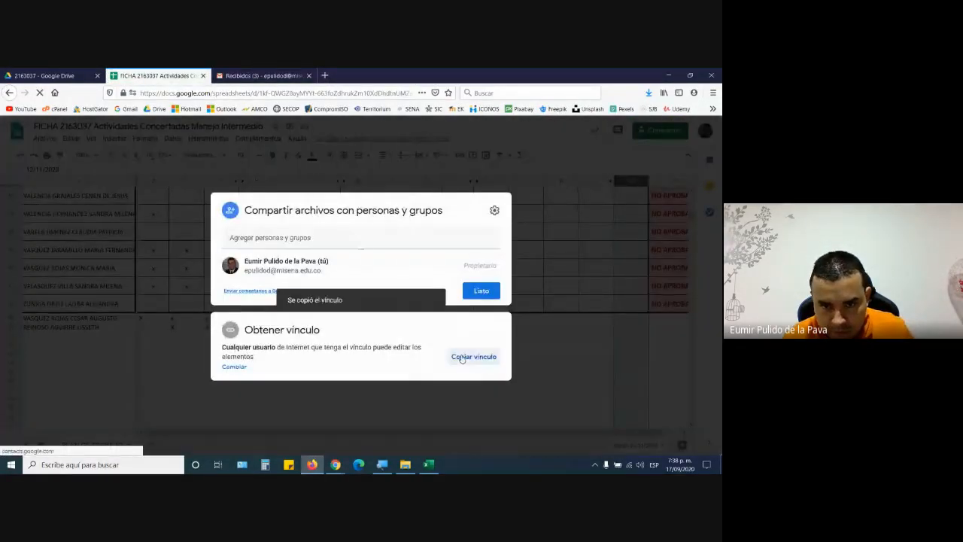
{"action": "mouse_move", "coordinate": [336, 465]}
{"action": "left_click", "coordinate": [279, 414]}
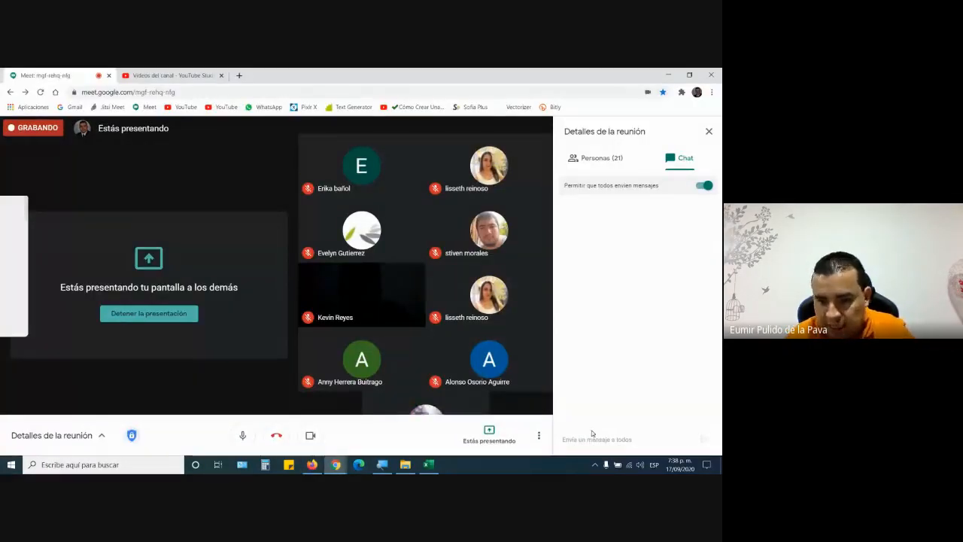
- Paste and send the spreadsheet sharing link in the Meet chat, then open More options
{"action": "left_click", "coordinate": [581, 438]}
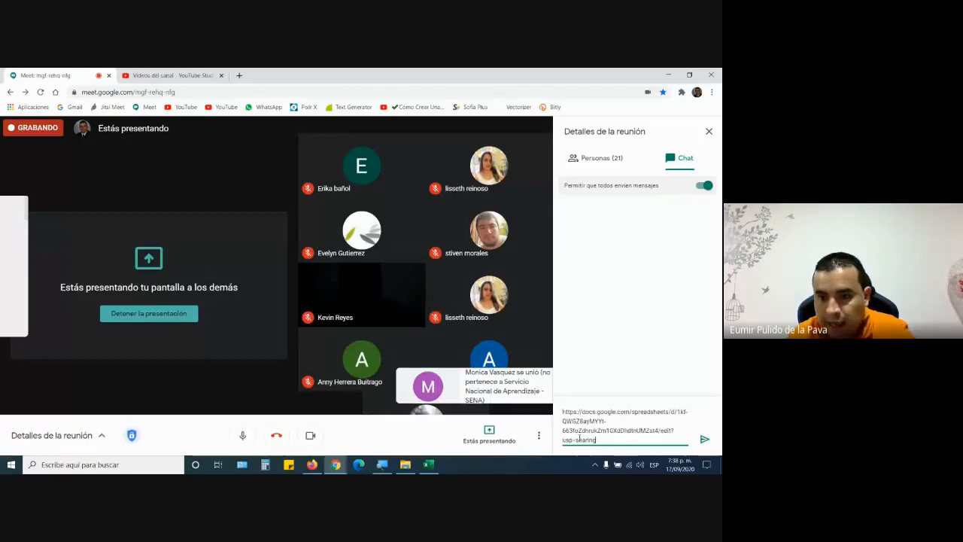
{"action": "key", "text": "Return"}
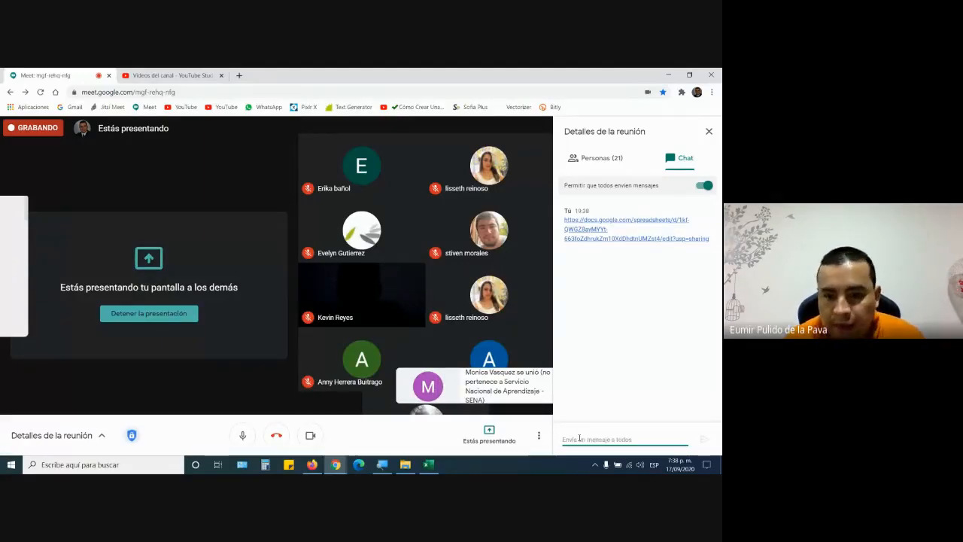
{"action": "left_click", "coordinate": [535, 435]}
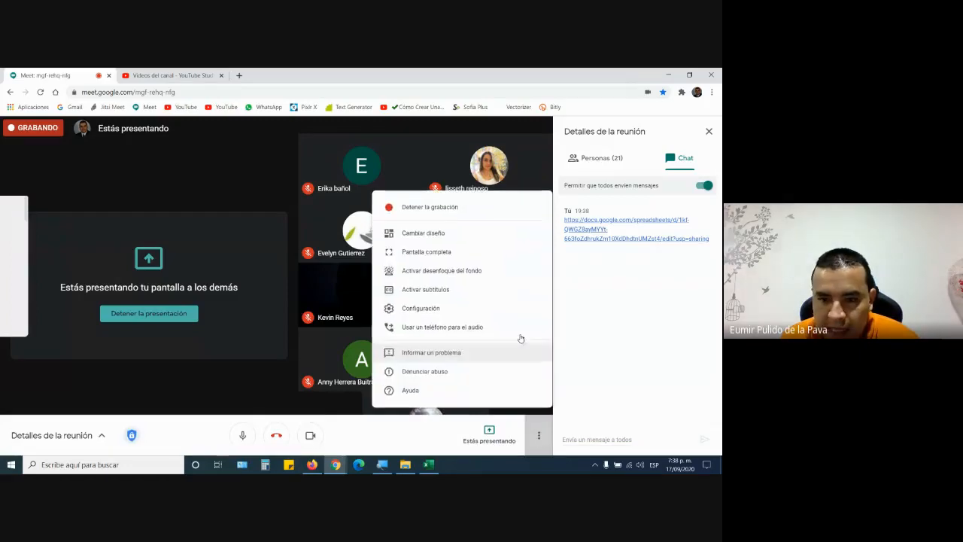